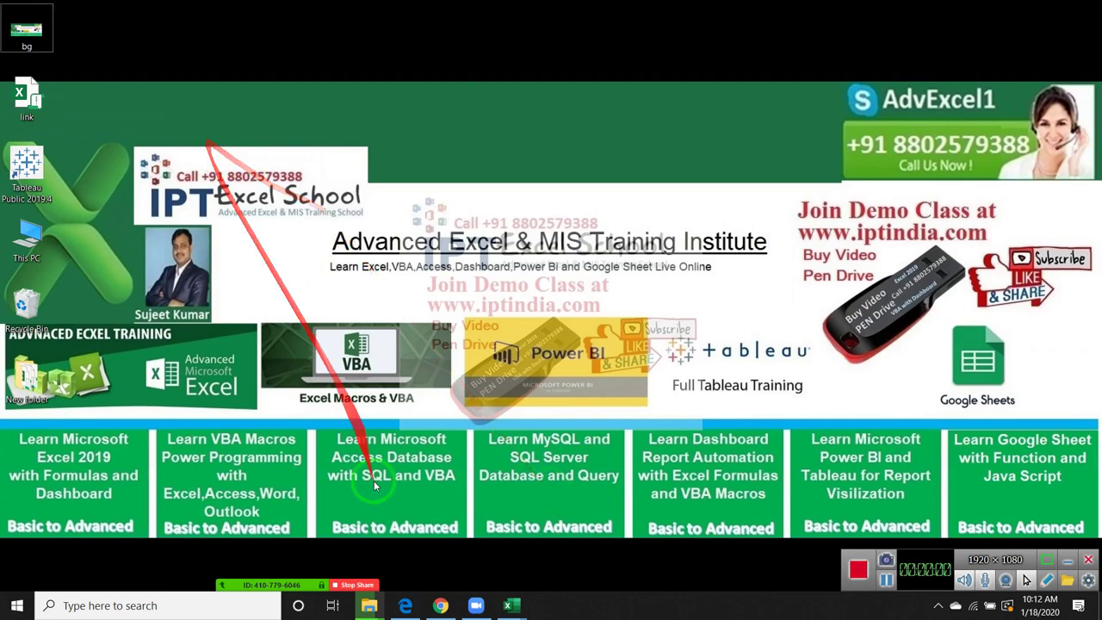
# Step: Start recording the Zoom meeting from the More menu
pyautogui.click(226, 584)
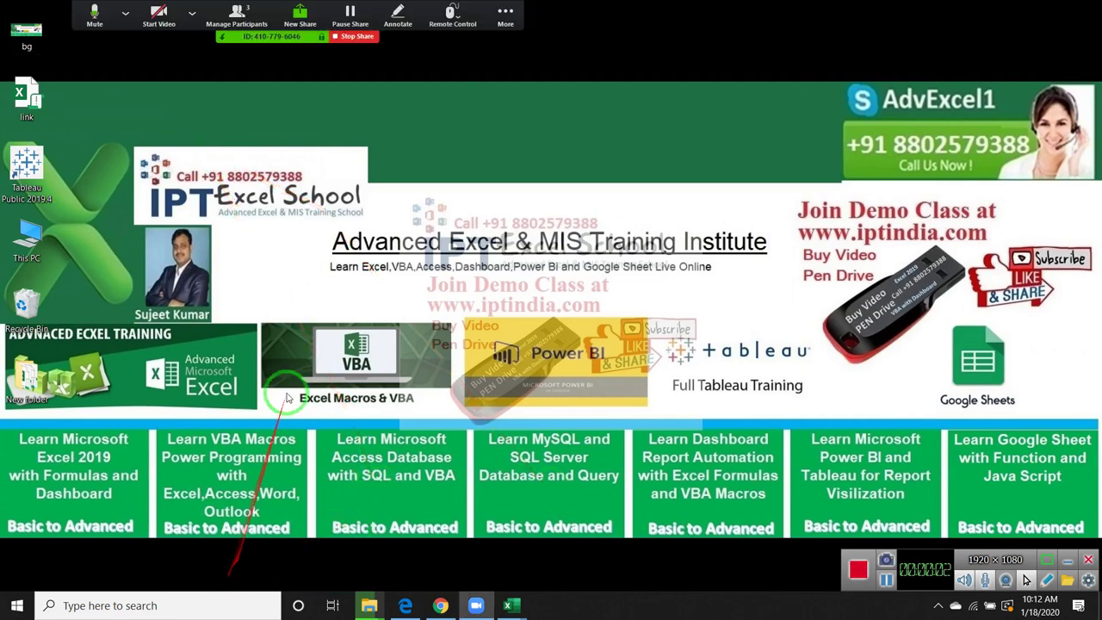
pyautogui.moveTo(560, 6)
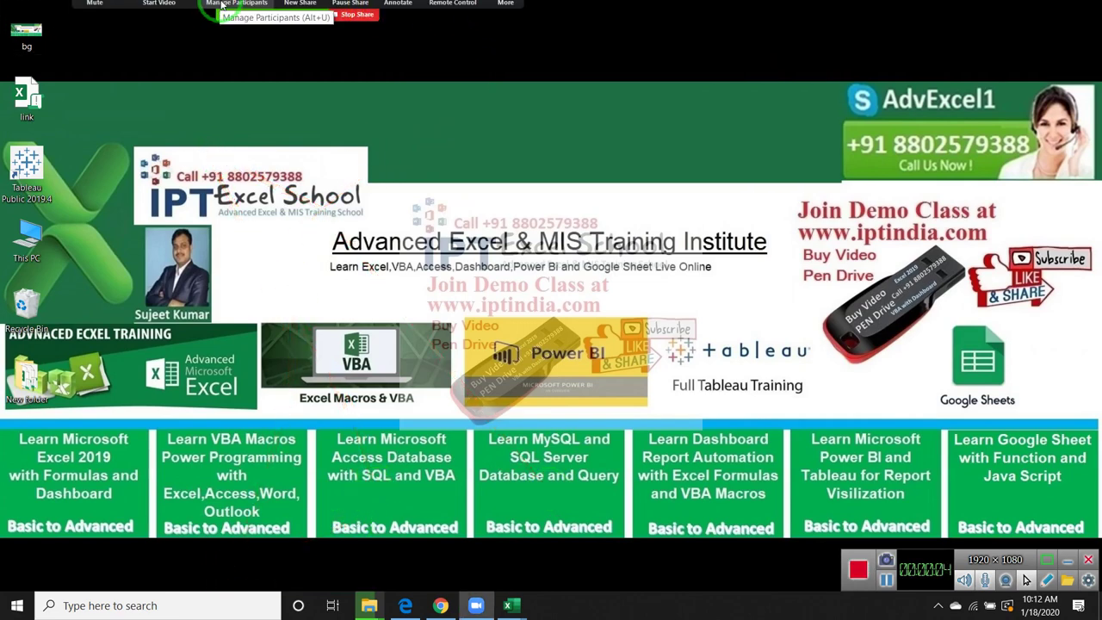
pyautogui.click(506, 14)
pyautogui.click(520, 78)
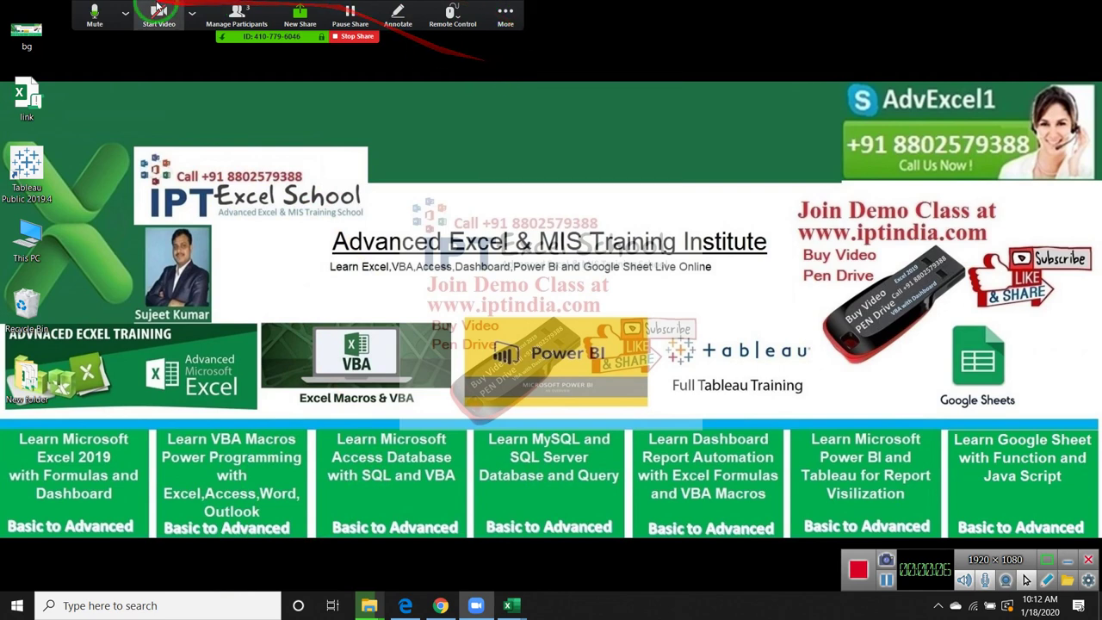
# Step: Allow one participant to record, then close the participants list
pyautogui.click(237, 13)
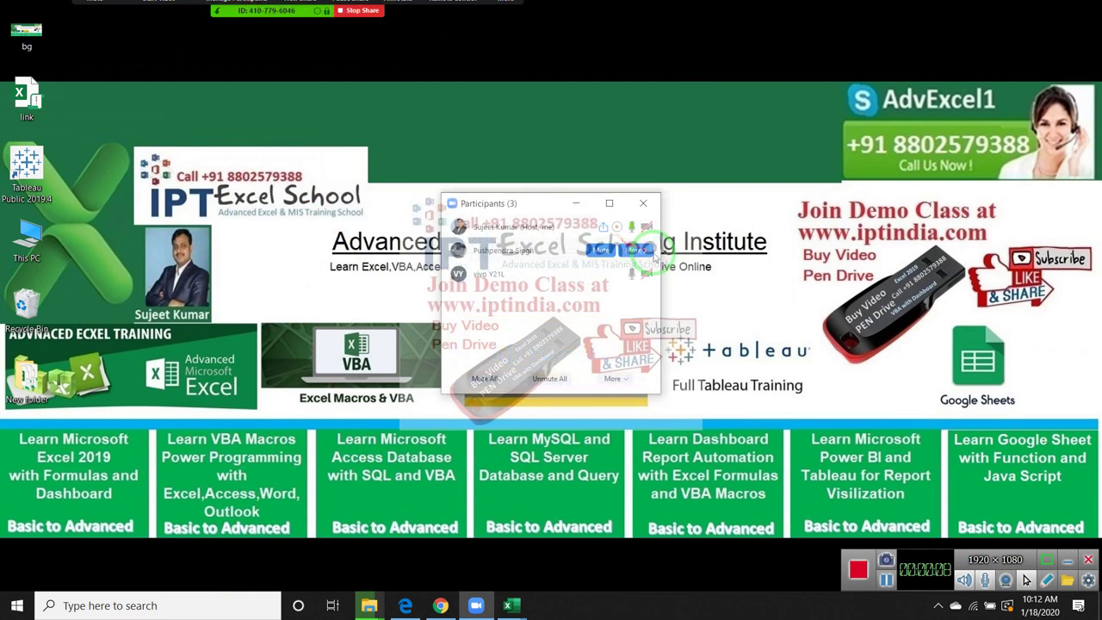
pyautogui.click(635, 250)
pyautogui.click(691, 298)
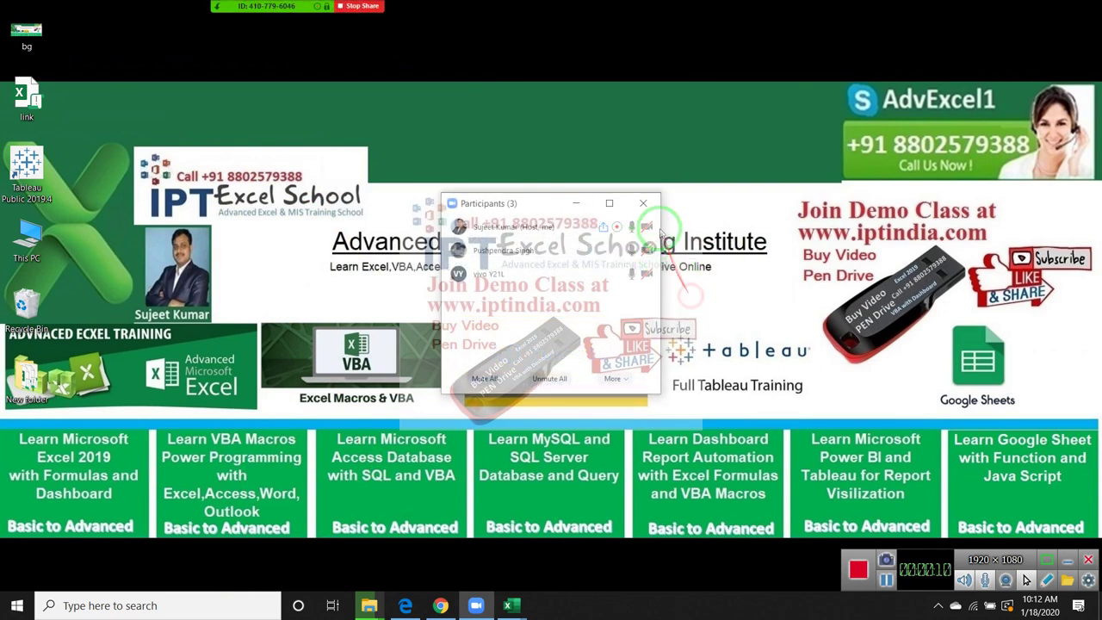
pyautogui.click(643, 203)
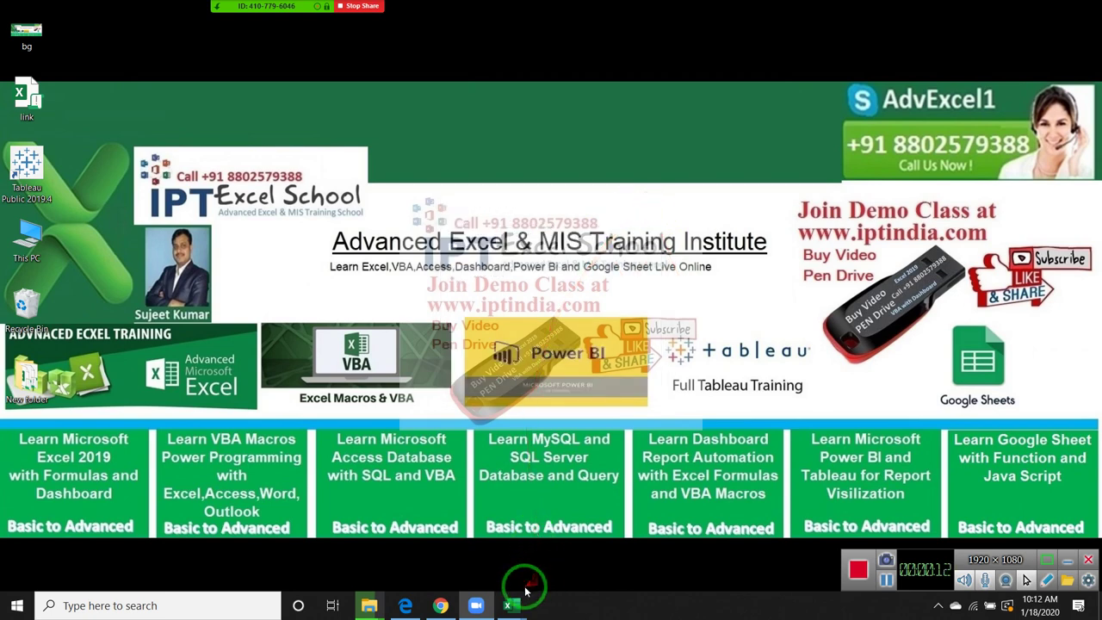
# Step: In LOOP-1, clear the Sheet_Name column F
pyautogui.moveTo(516, 594)
pyautogui.moveTo(534, 558)
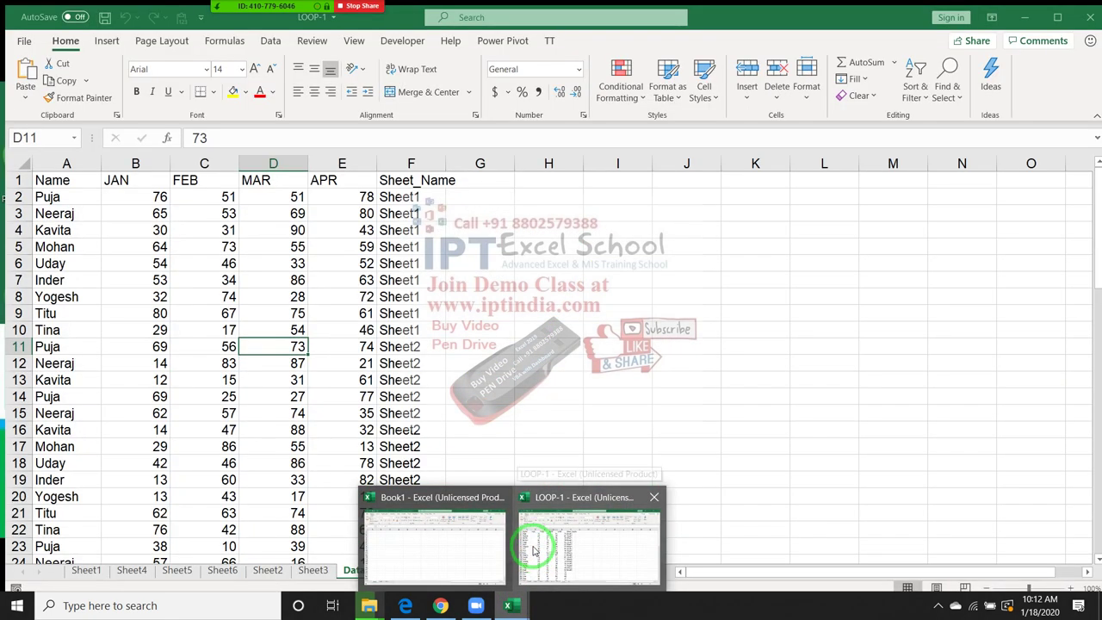
pyautogui.click(528, 543)
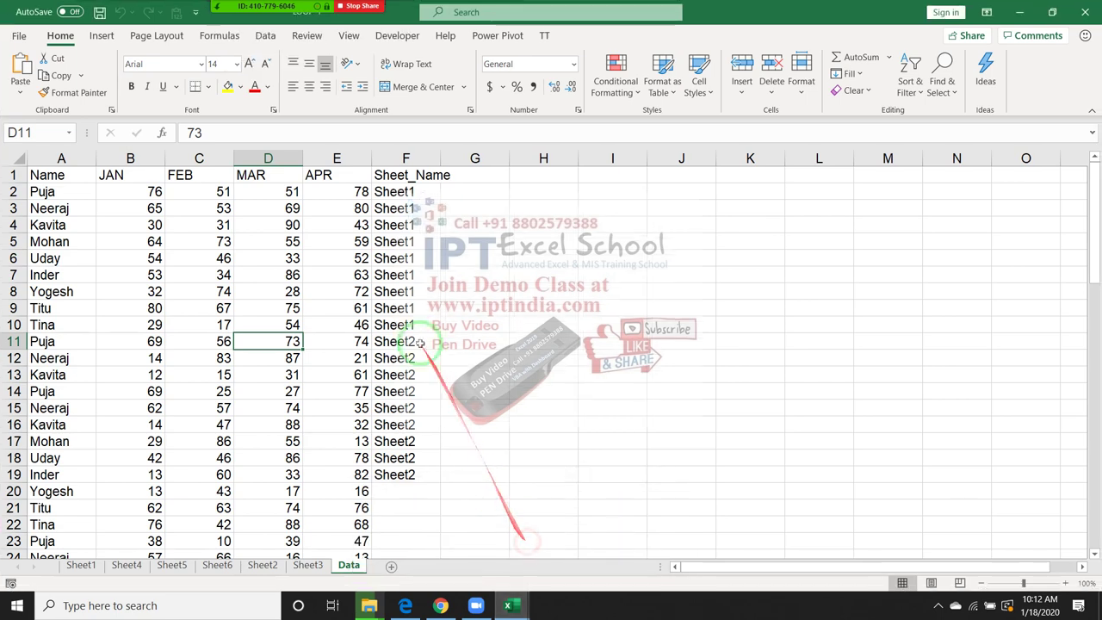
pyautogui.click(396, 325)
pyautogui.click(401, 153)
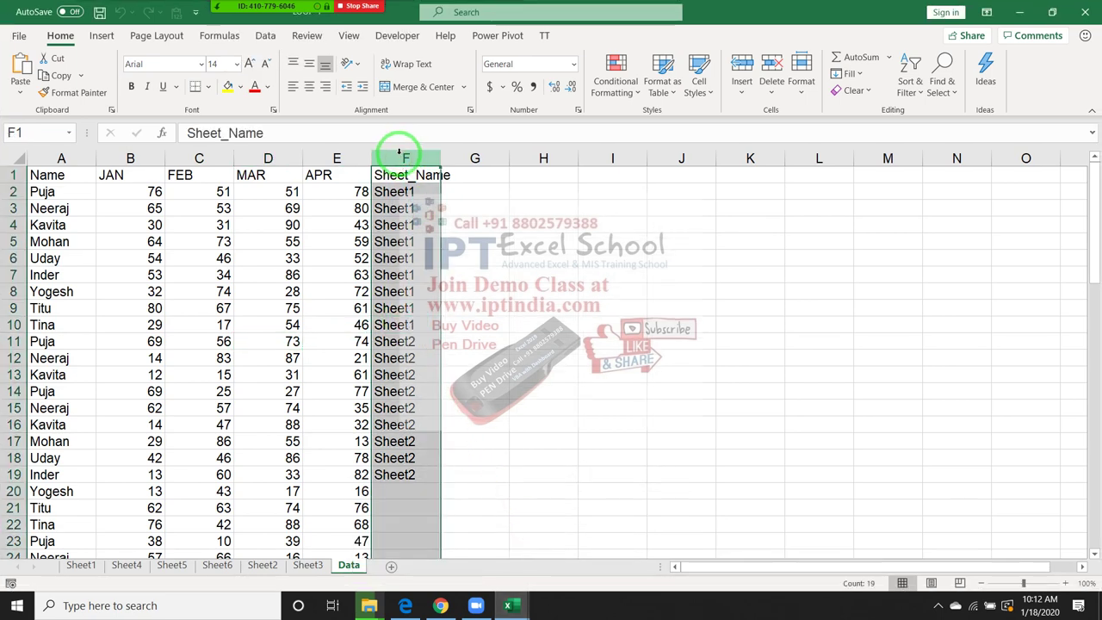
pyautogui.press('Delete')
# Step: Show the Developer tools and look through Sheet1 to Sheet6 before returning to Data
pyautogui.click(340, 185)
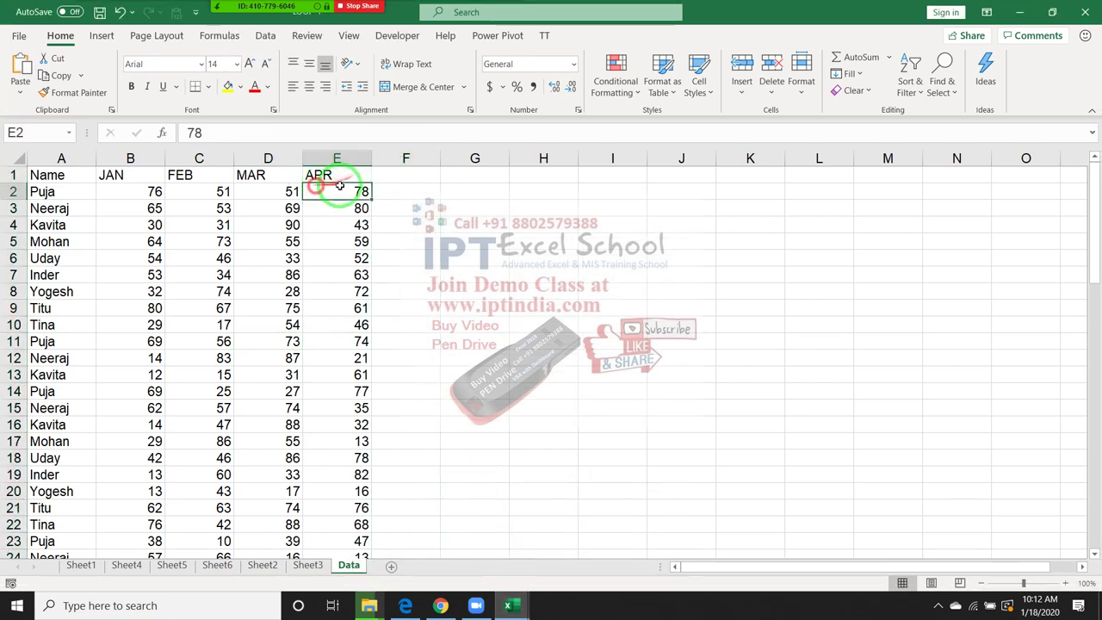
pyautogui.click(397, 35)
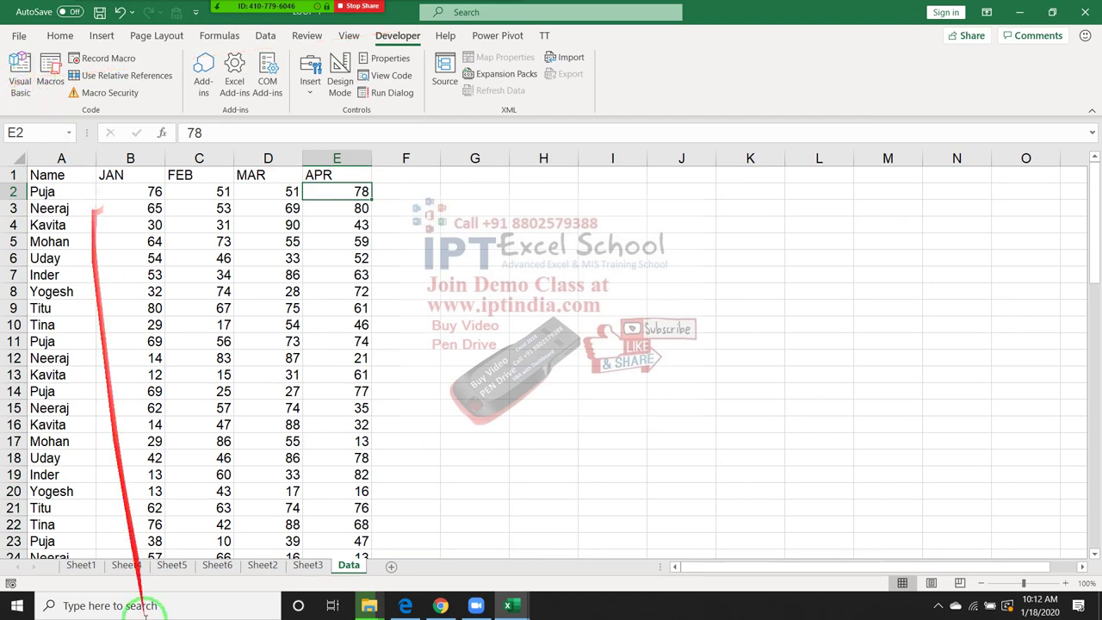
pyautogui.click(90, 565)
pyautogui.click(114, 566)
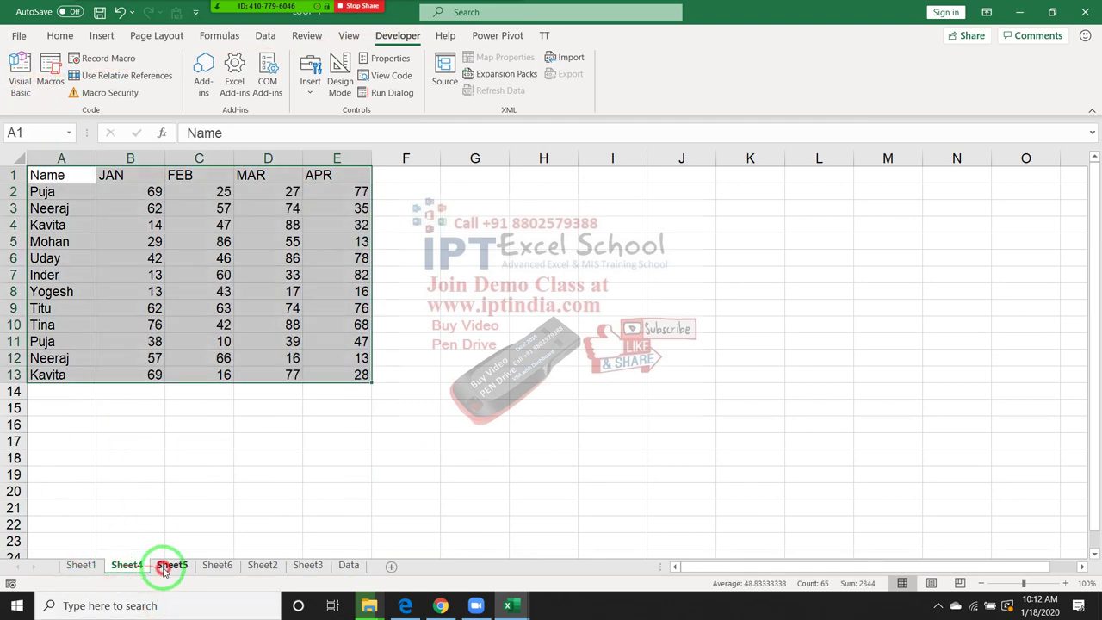
pyautogui.click(171, 566)
pyautogui.click(217, 565)
pyautogui.click(274, 566)
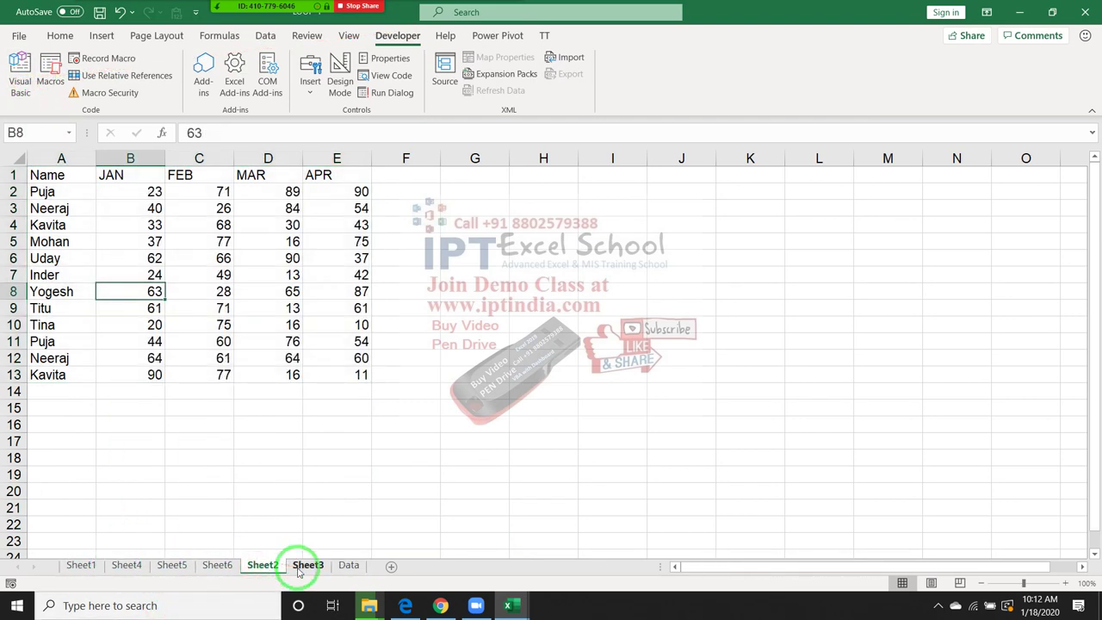
pyautogui.click(306, 566)
pyautogui.click(347, 566)
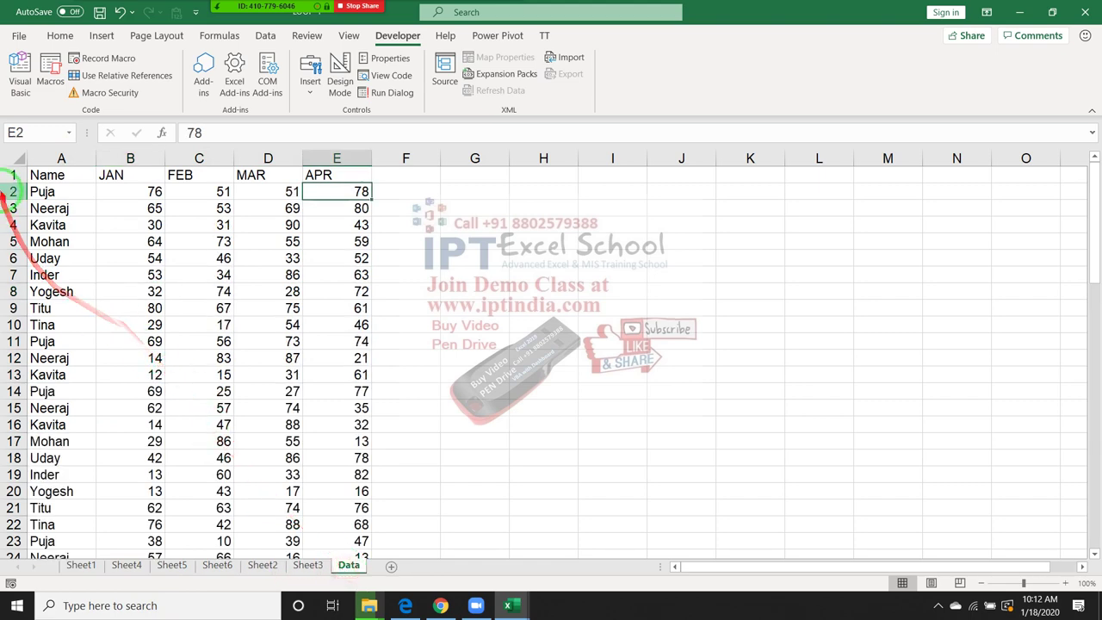
# Step: Clear the Data sheet's A2:E rows below the Name–APR headers
pyautogui.click(72, 208)
pyautogui.click(67, 197)
pyautogui.hotkey('ctrl', 'shift', 'Right')
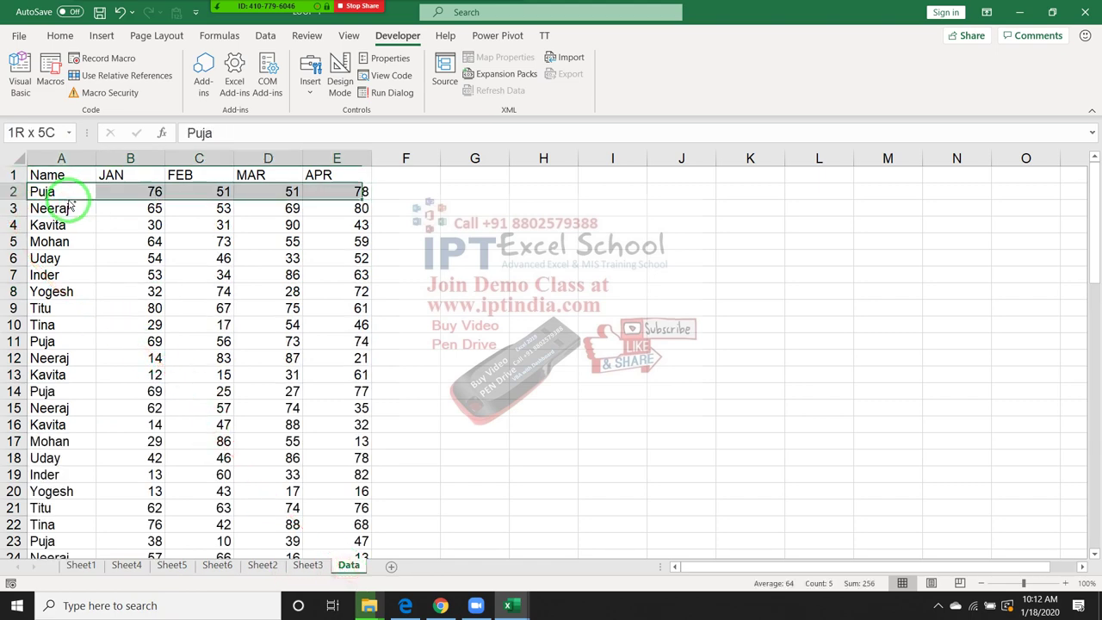
pyautogui.hotkey('ctrl', 'shift', 'Down')
pyautogui.press('Delete')
pyautogui.hotkey('ctrl', 'Home')
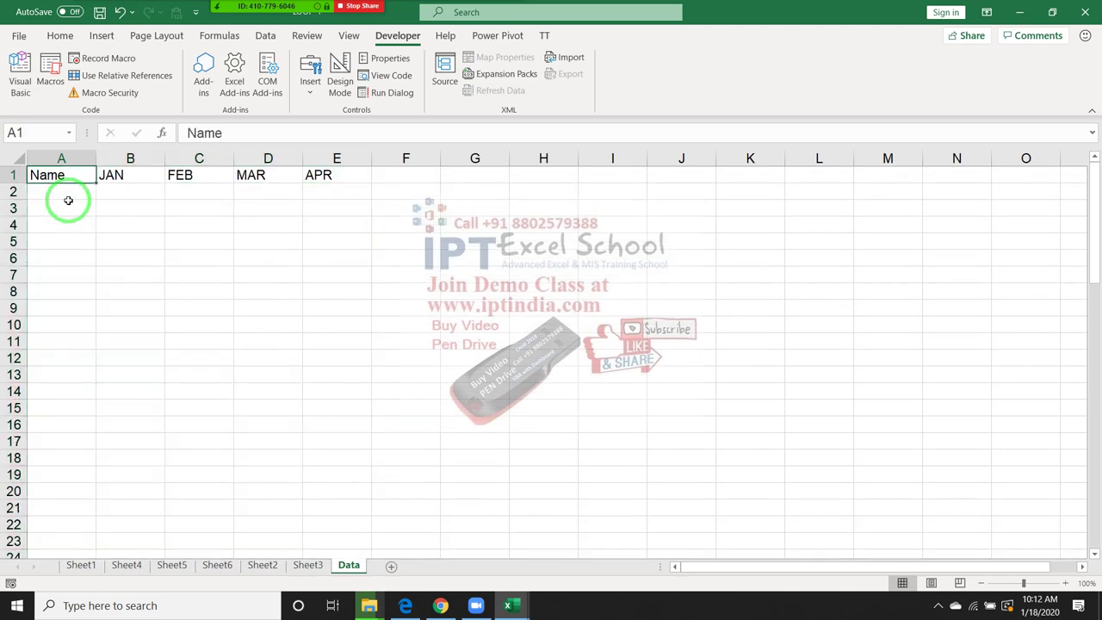
pyautogui.click(21, 73)
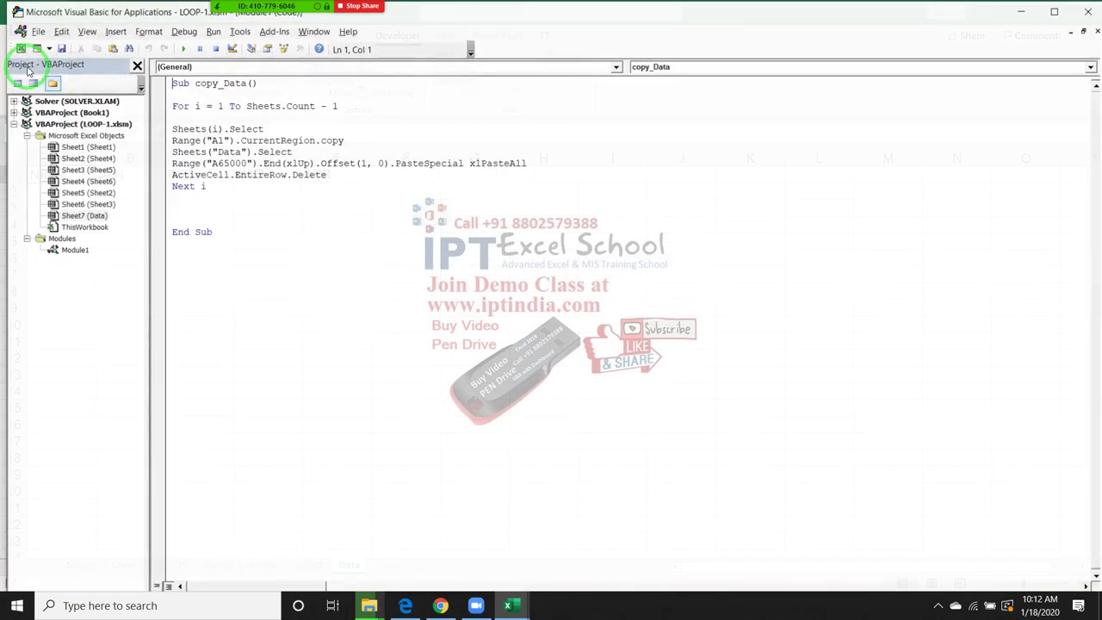
pyautogui.click(262, 197)
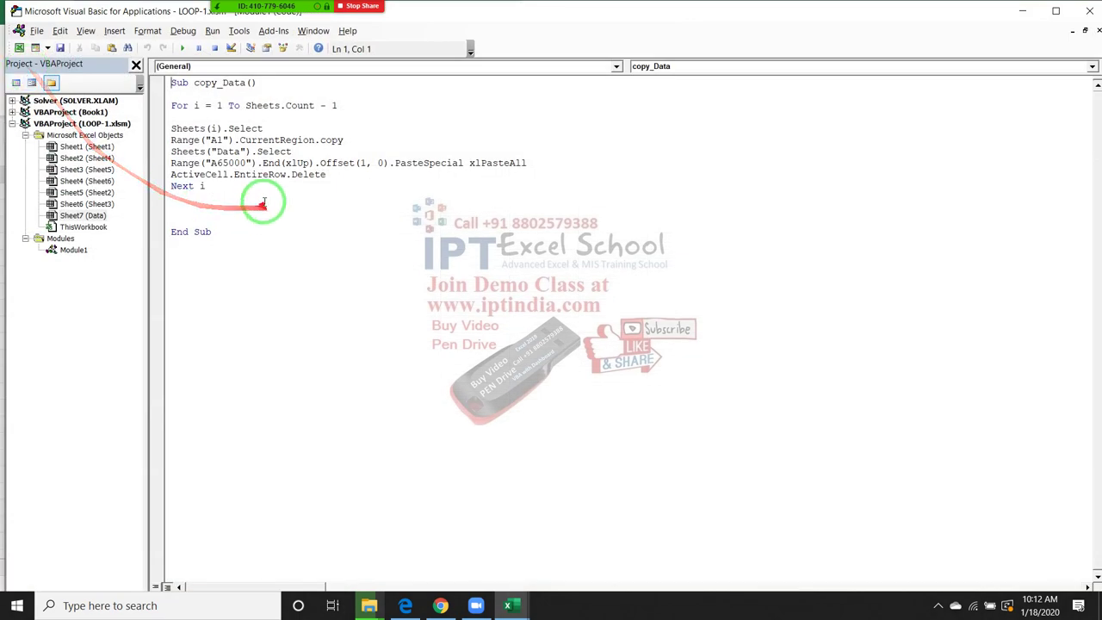
pyautogui.click(195, 106)
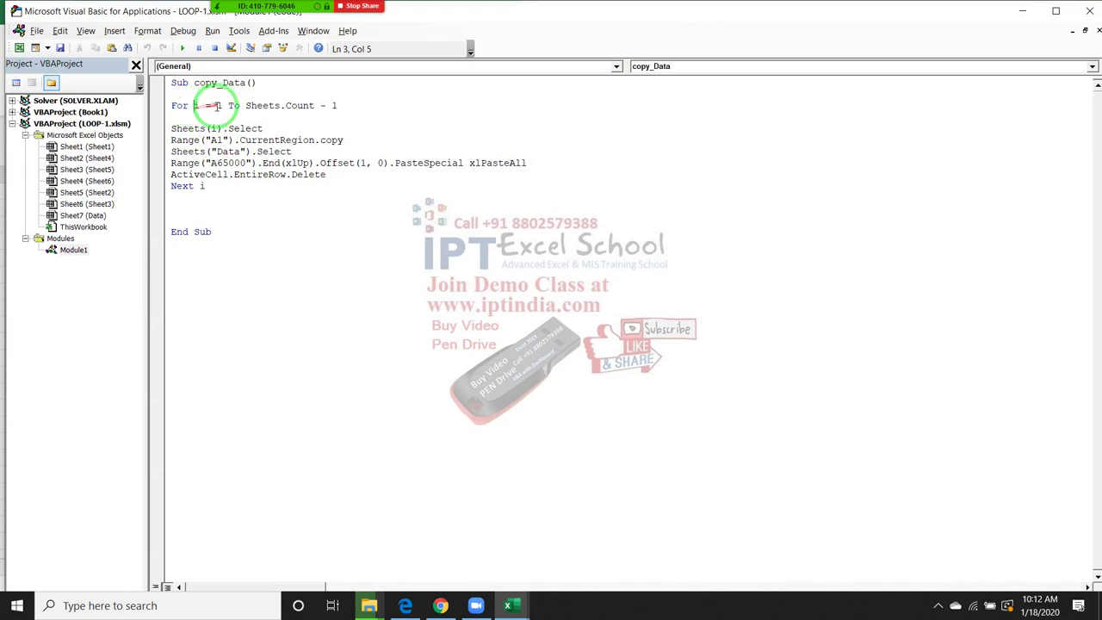
pyautogui.moveTo(242, 105); pyautogui.dragTo(341, 106)
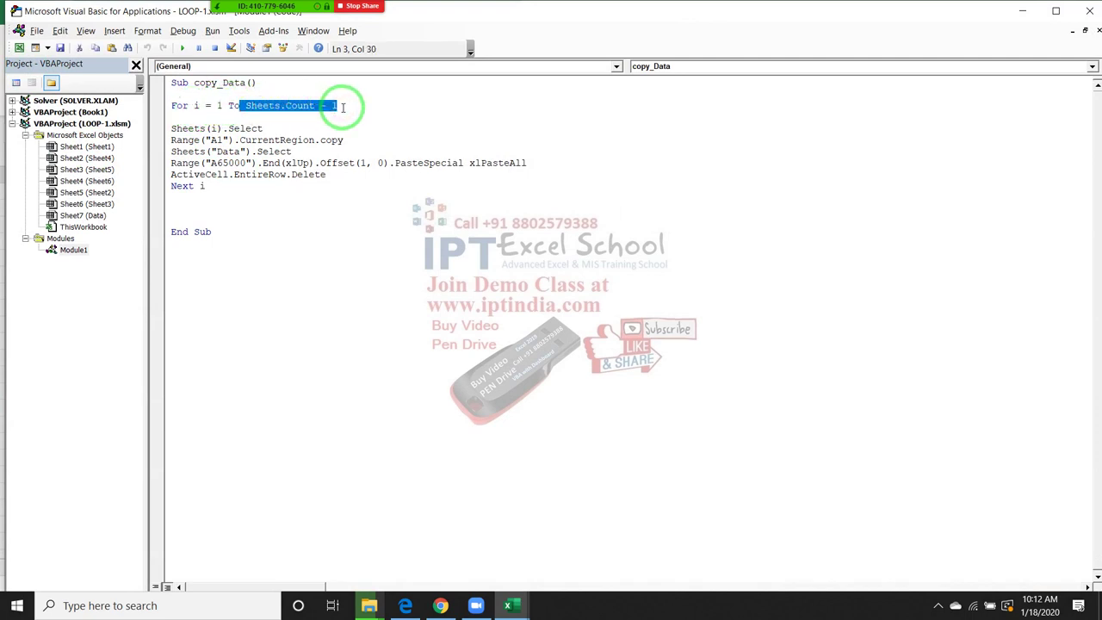
pyautogui.hotkey('alt', 'F11')
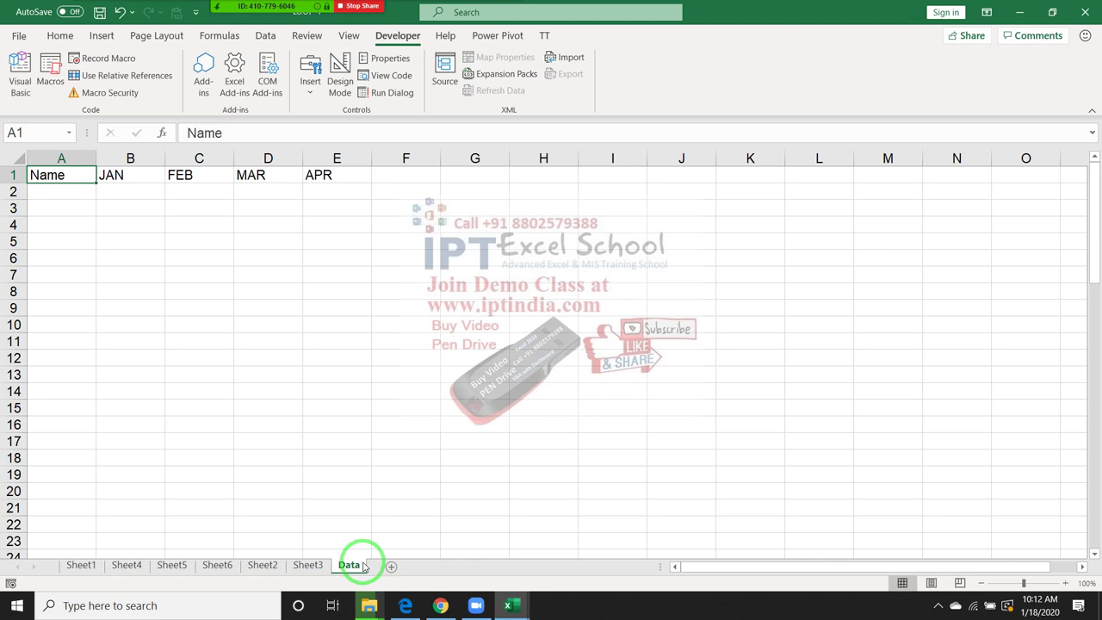
pyautogui.hotkey('alt', 'F11')
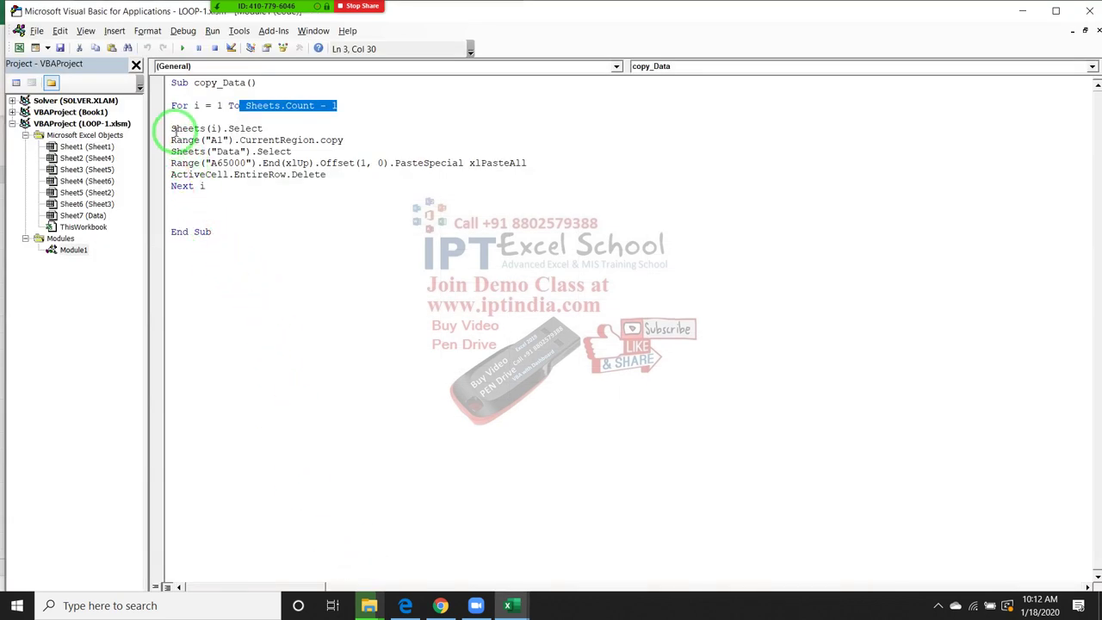
pyautogui.click(172, 129)
pyautogui.click(172, 141)
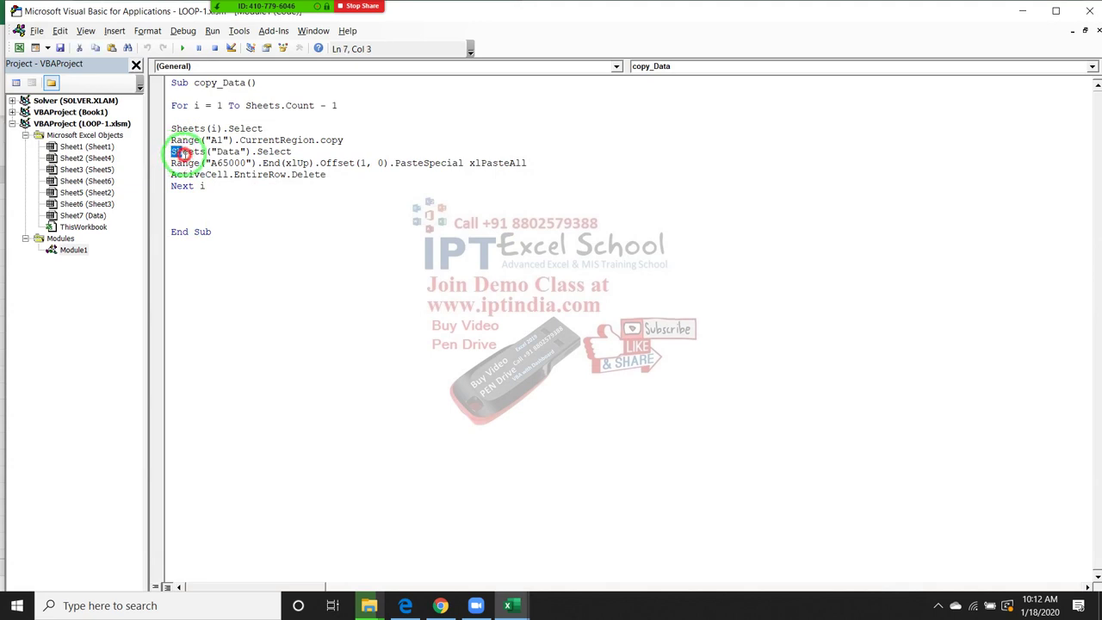
pyautogui.moveTo(171, 152); pyautogui.dragTo(189, 162)
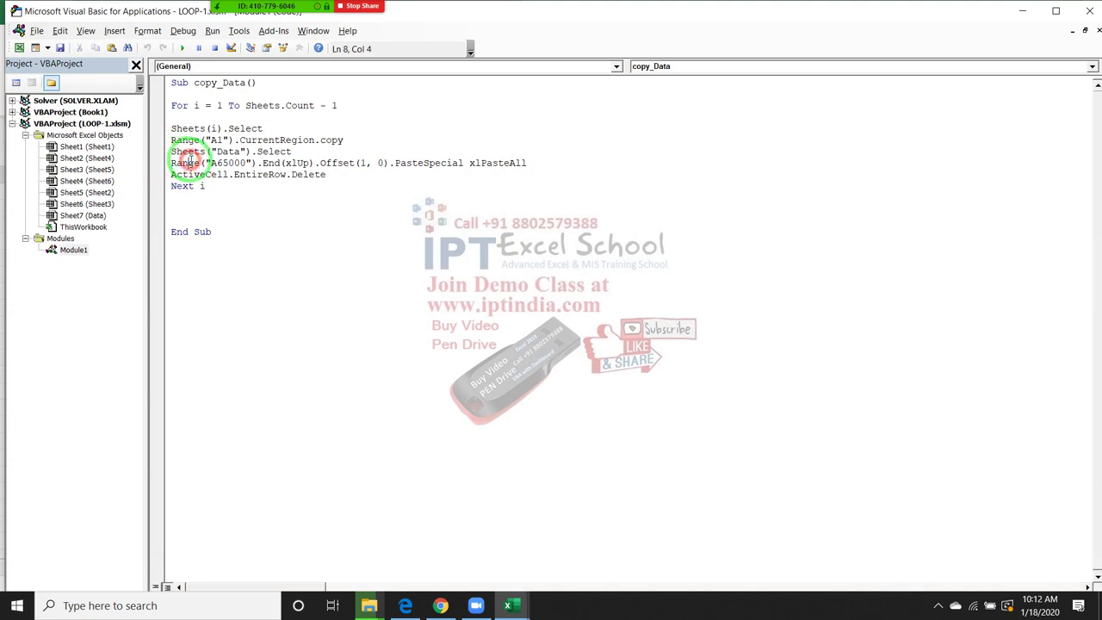
pyautogui.click(176, 175)
pyautogui.hotkey('alt', 'F11')
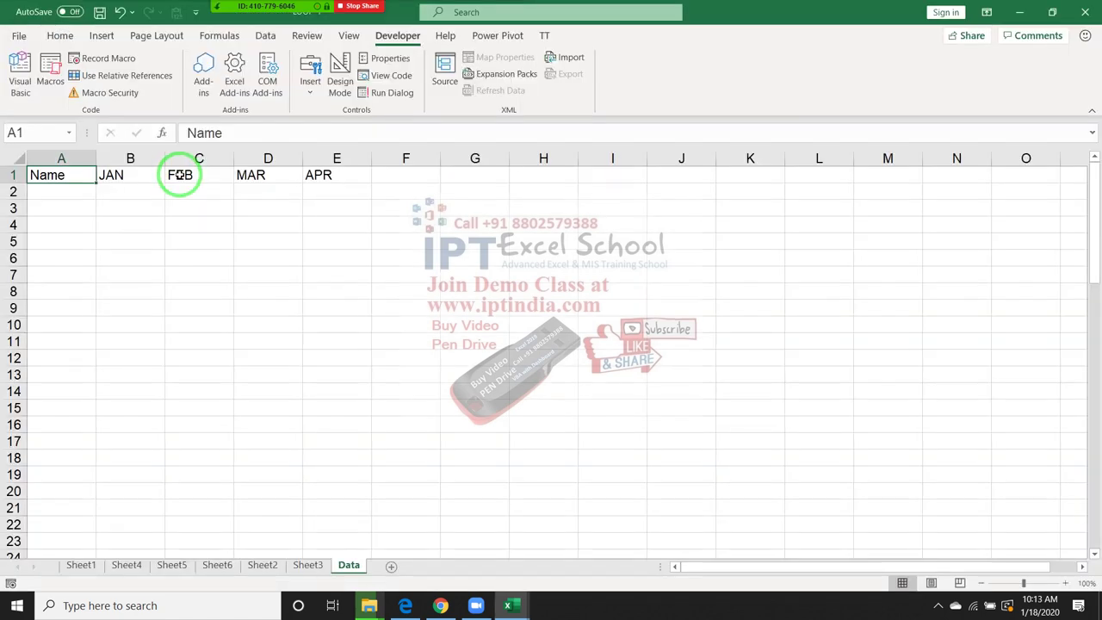
pyautogui.click(82, 563)
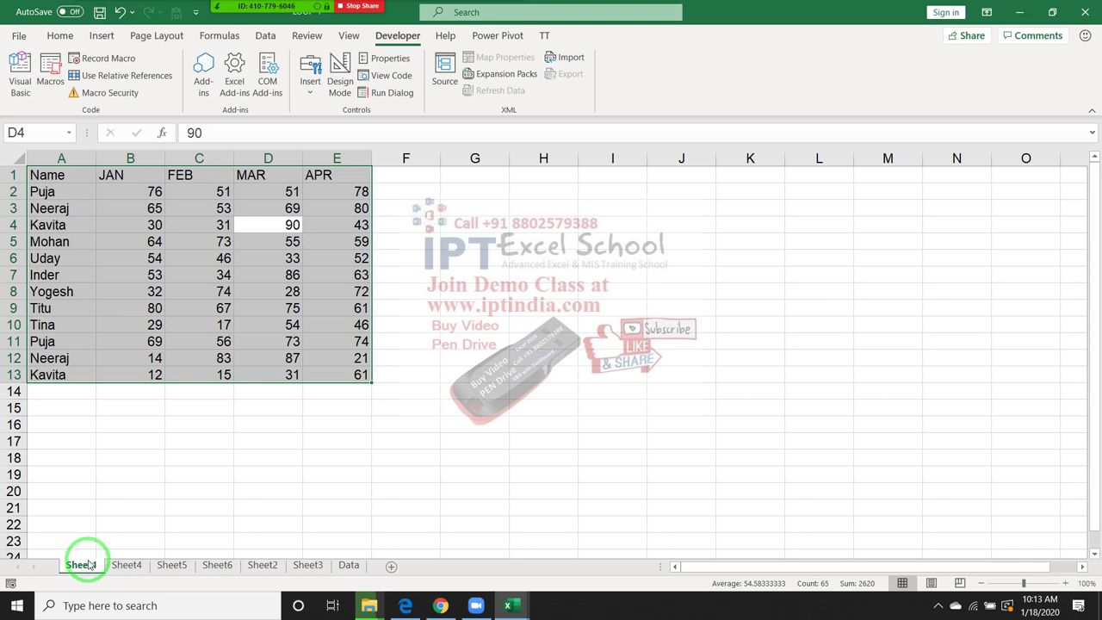
pyautogui.hotkey('alt', 'F11')
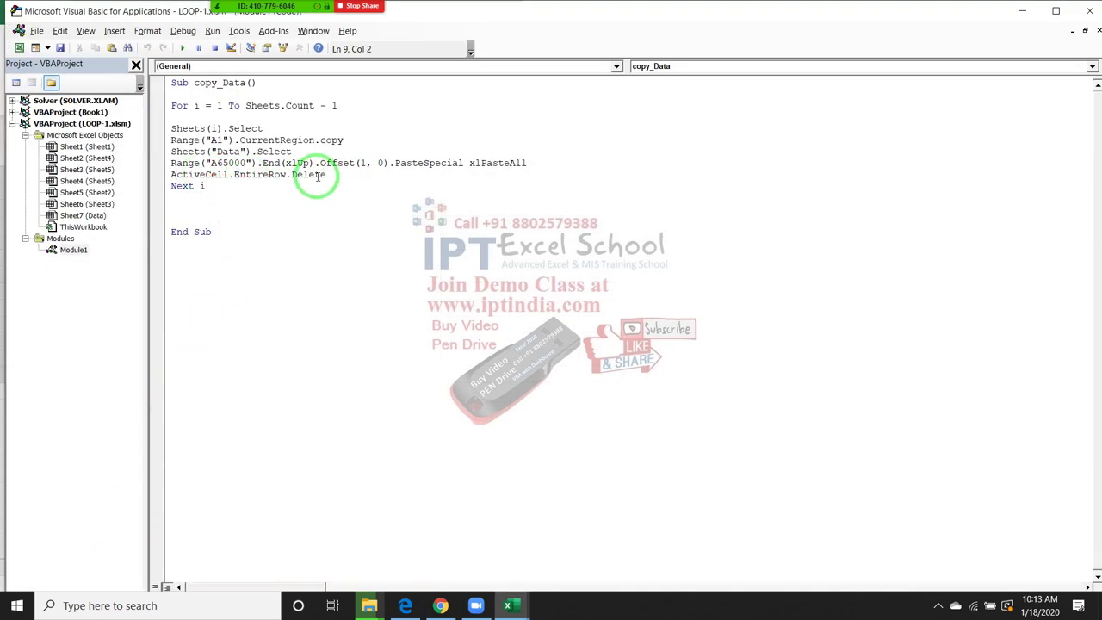
pyautogui.moveTo(329, 175); pyautogui.dragTo(177, 175)
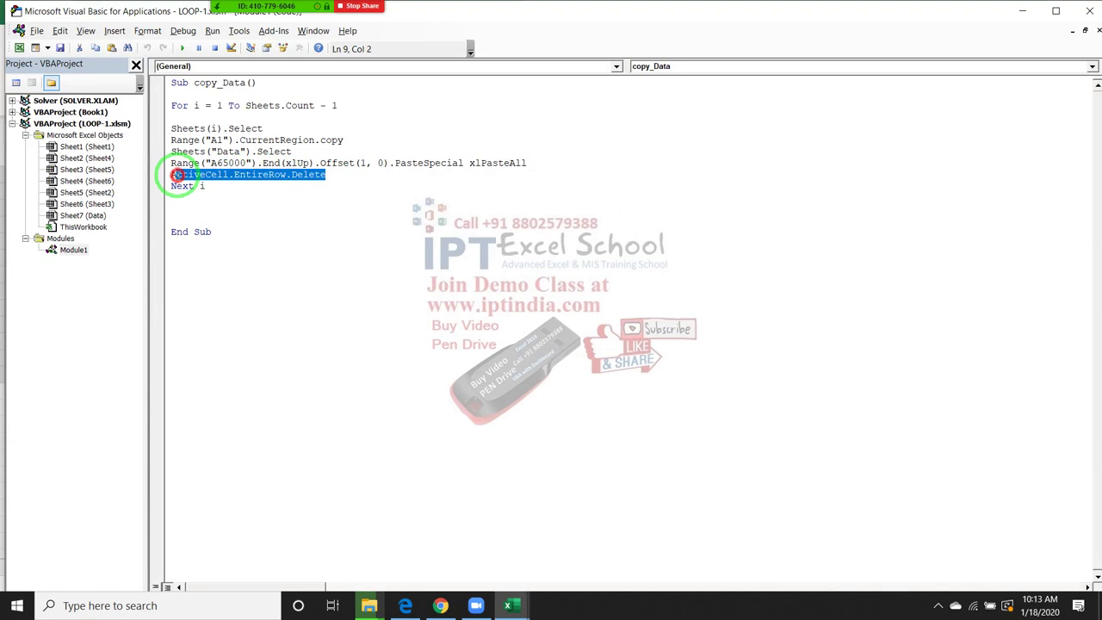
pyautogui.moveTo(178, 176); pyautogui.dragTo(181, 177)
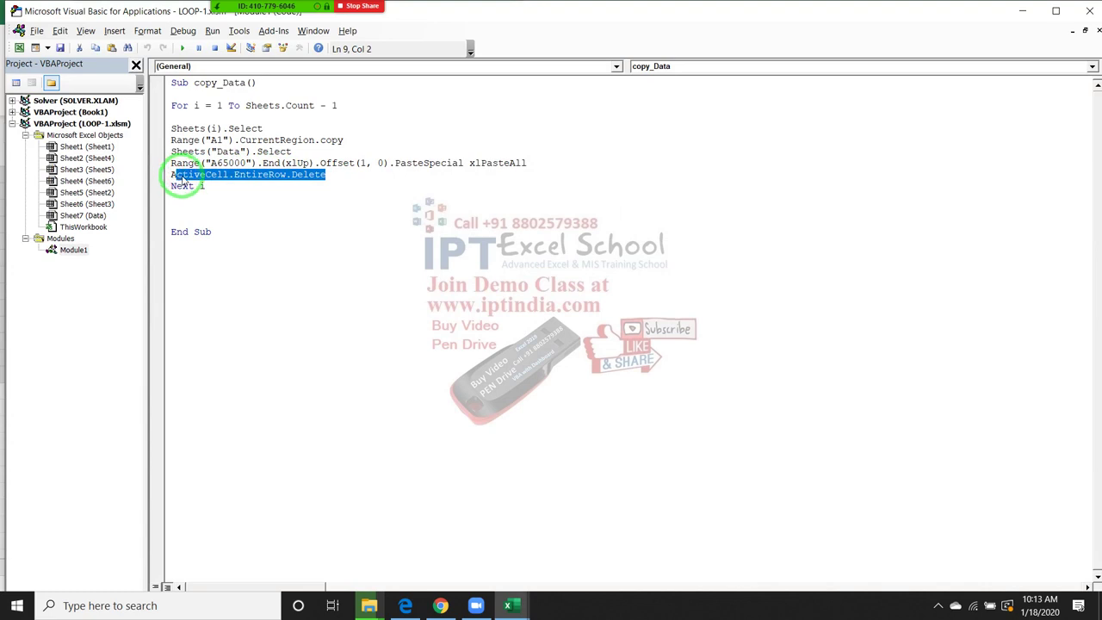
pyautogui.click(207, 207)
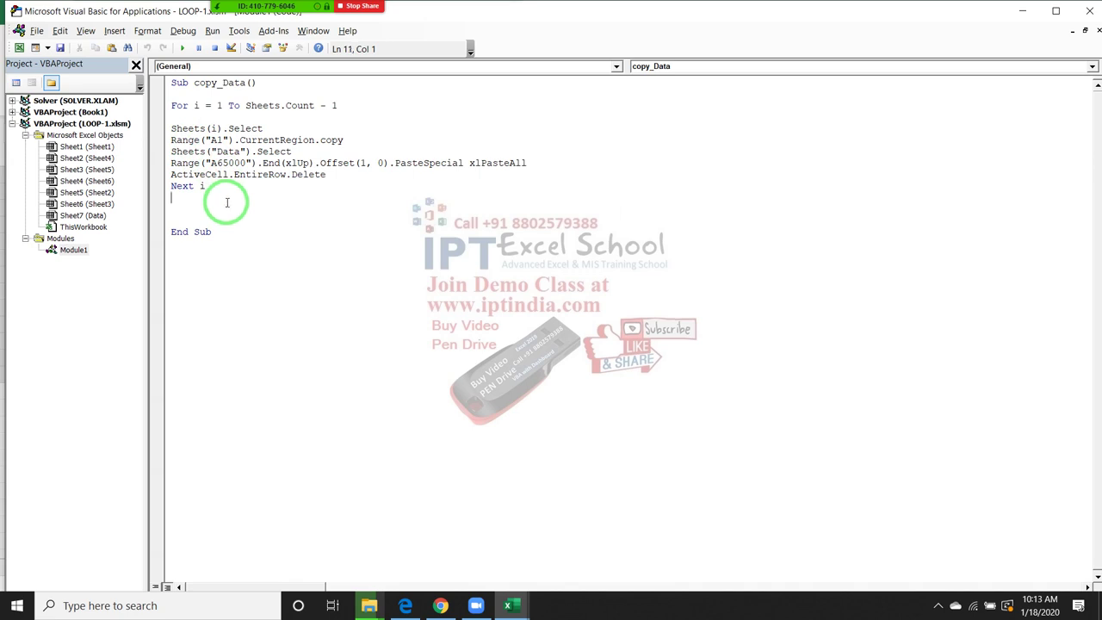
# Step: Add a blank line above Next i and highlight the Range("A1").CurrentRegion.copy line
pyautogui.press('Delete')
pyautogui.hotkey('ctrl', 'z')
pyautogui.press('Return')
pyautogui.press('Return')
pyautogui.press('Up')
pyautogui.press('Up')
pyautogui.press('Up')
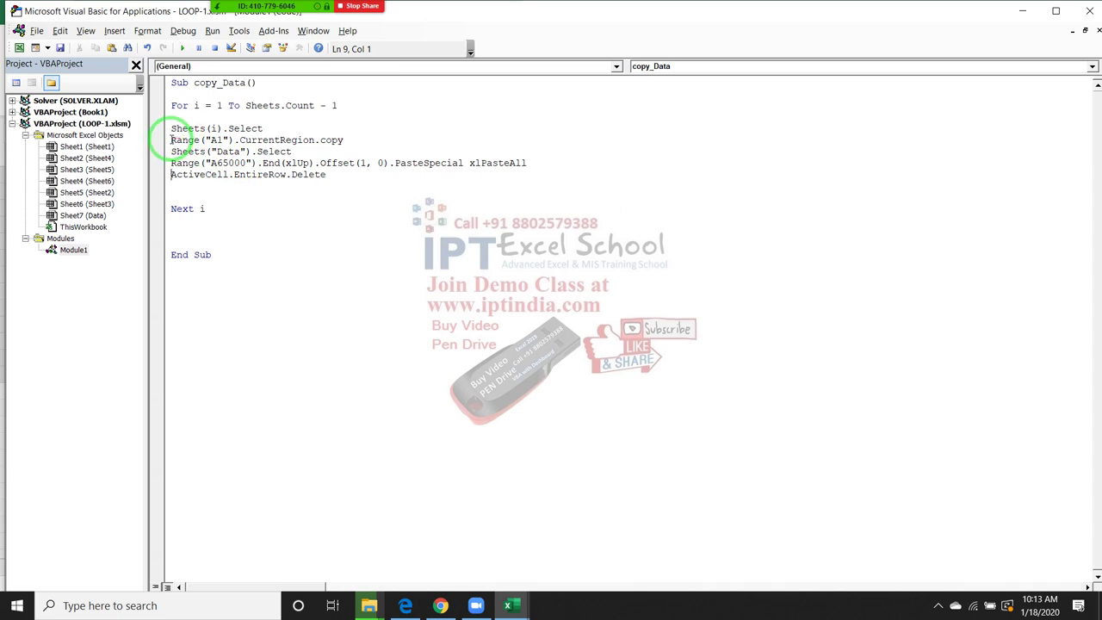
pyautogui.click(174, 140)
pyautogui.moveTo(173, 140); pyautogui.dragTo(344, 139)
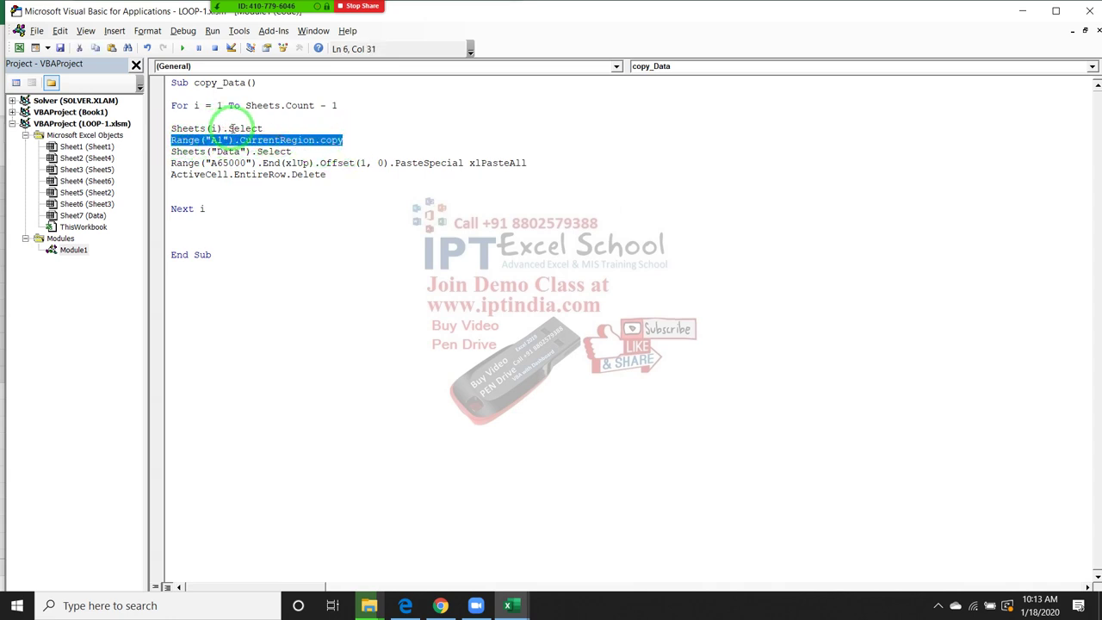
# Step: Paste over Select to form Sheets(i).Range("A1").CurrentRegion.copy and delete the old copy line
pyautogui.hotkey('ctrl', 'c')
pyautogui.doubleClick(244, 129)
pyautogui.hotkey('ctrl', 'v')
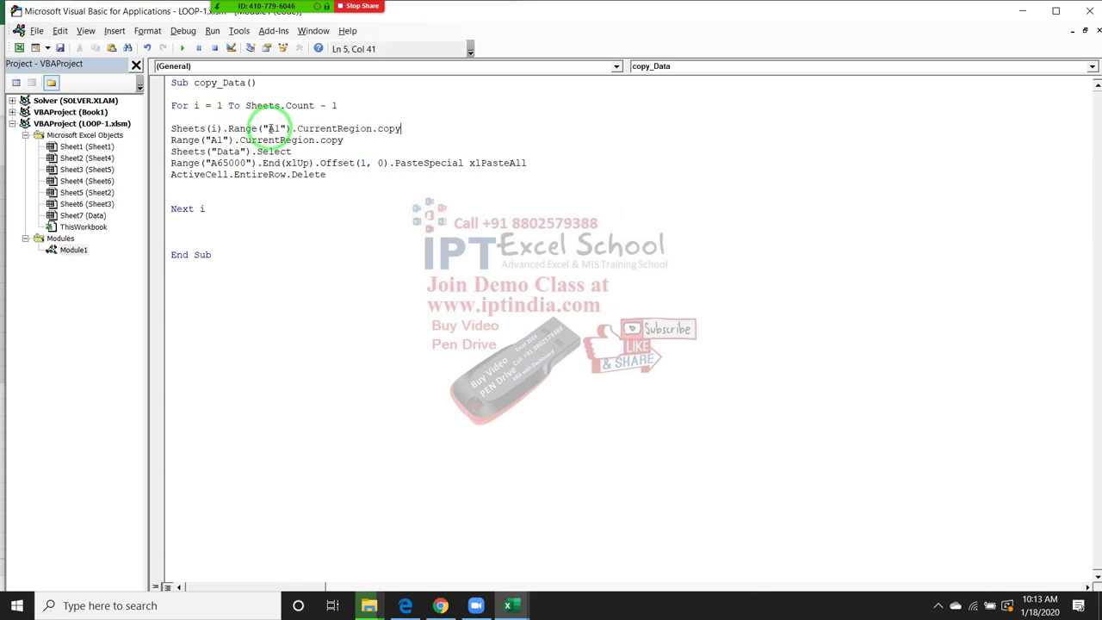
pyautogui.moveTo(346, 140); pyautogui.dragTo(142, 151)
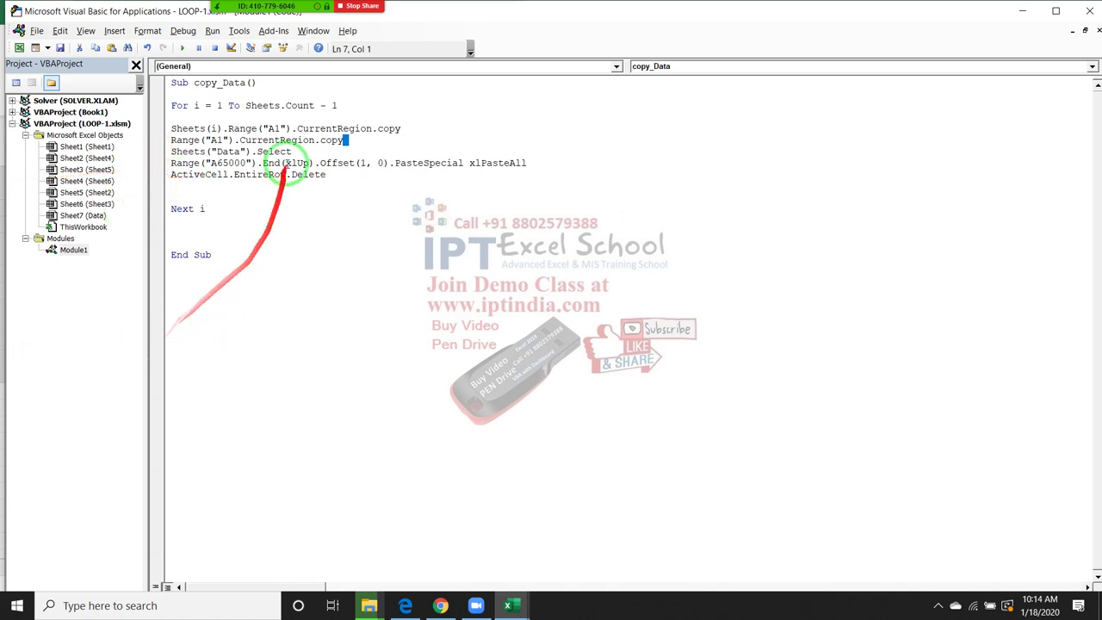
pyautogui.click(284, 163)
pyautogui.moveTo(344, 140); pyautogui.dragTo(164, 138)
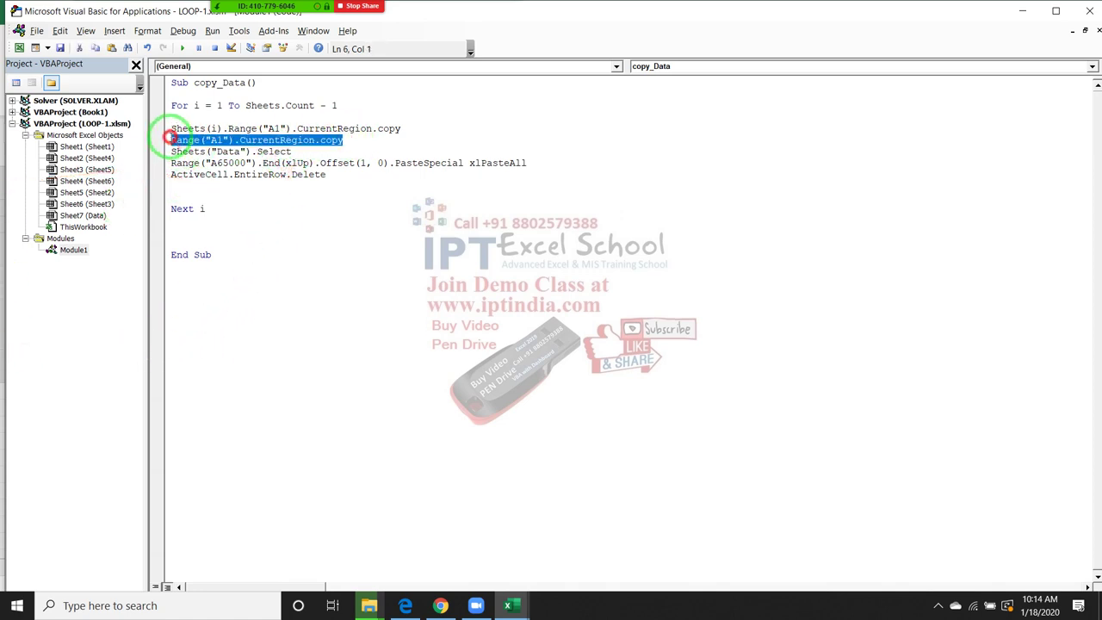
pyautogui.press('Delete')
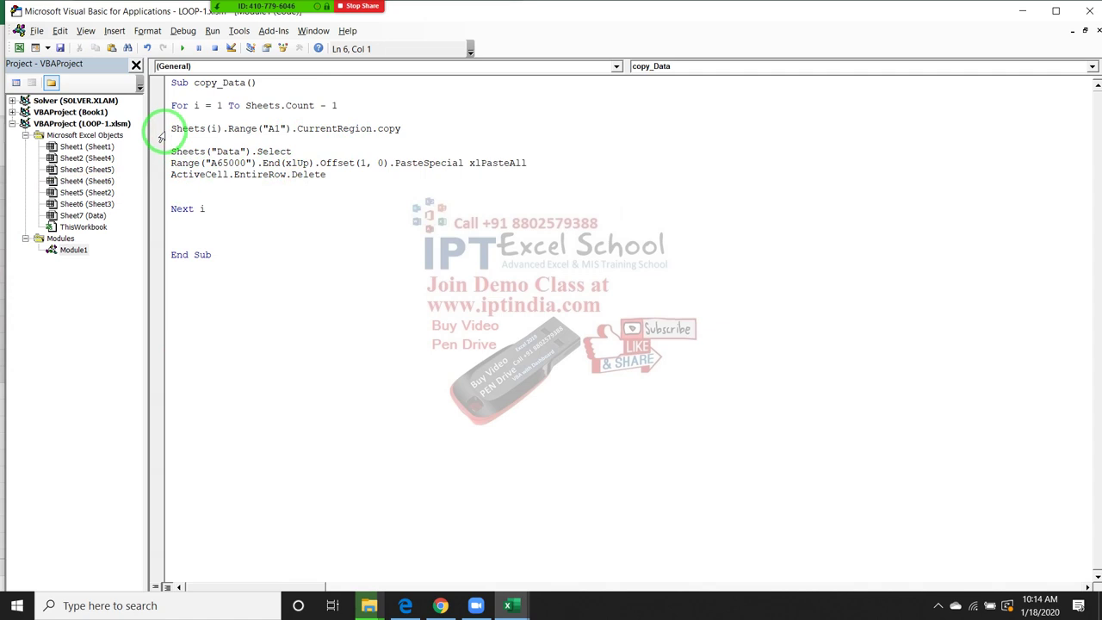
# Step: Try a Sheets("Data") prefix on the paste line, revert to plain Range("A65000"), then select Sheet1's table
pyautogui.hotkey('shift', 'Right')
pyautogui.hotkey('shift', 'Right')
pyautogui.hotkey('shift', 'Right')
pyautogui.hotkey('shift', 'Right')
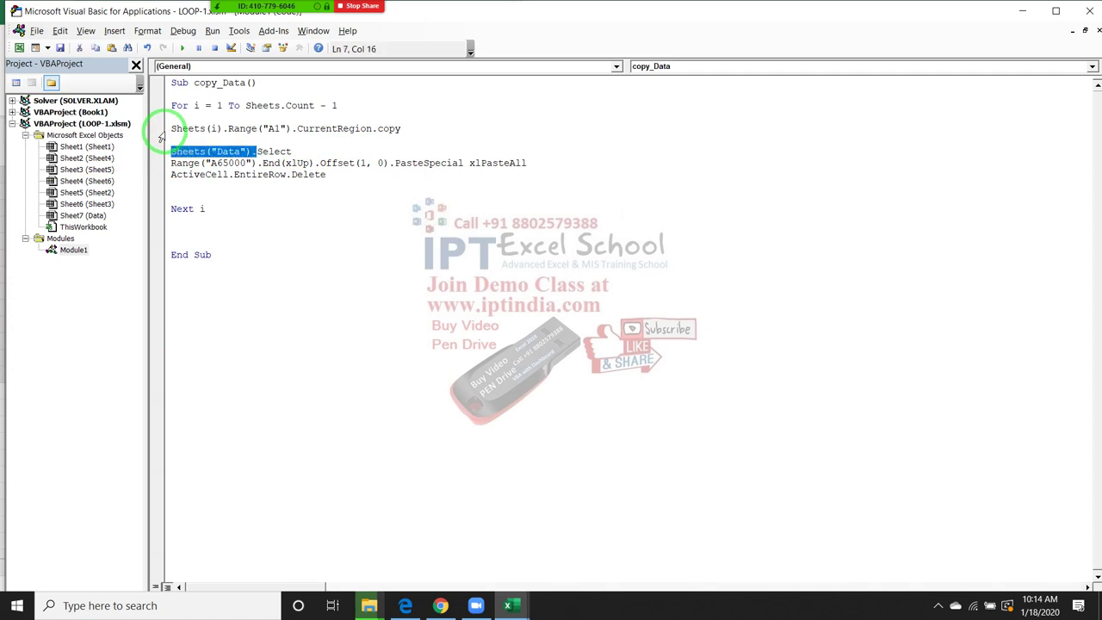
pyautogui.press('Down')
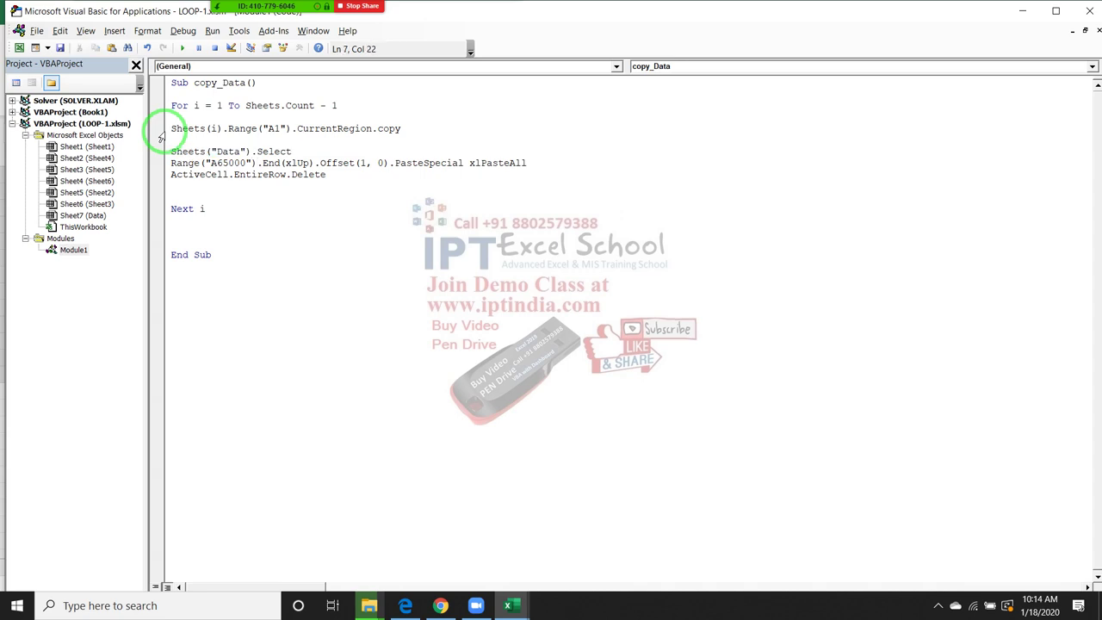
pyautogui.hotkey('ctrl', 'v')
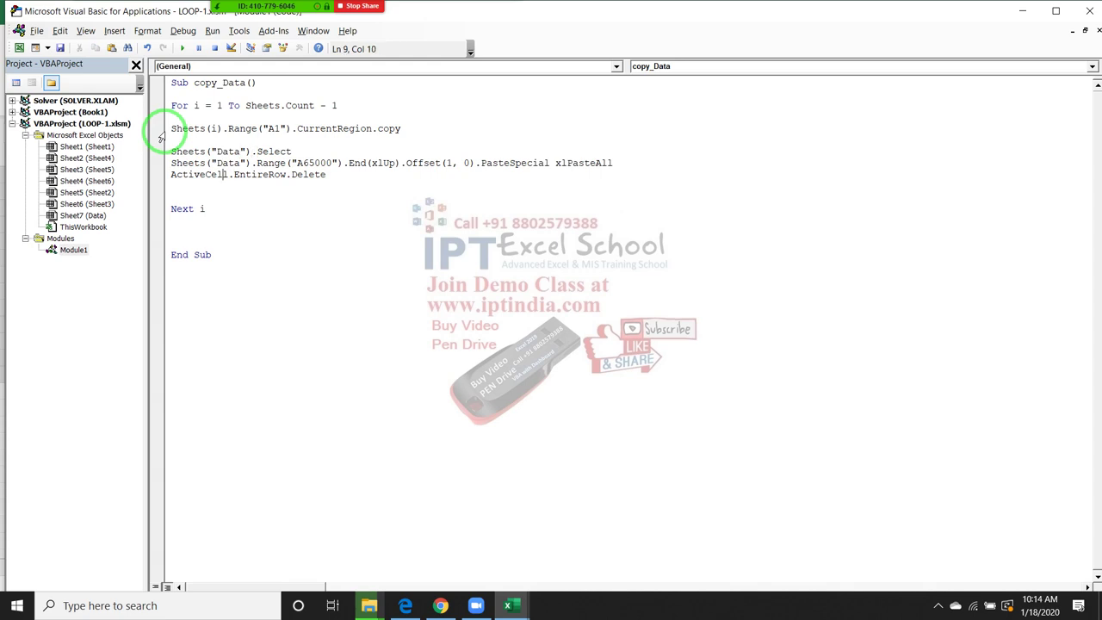
pyautogui.hotkey('shift', 'Down')
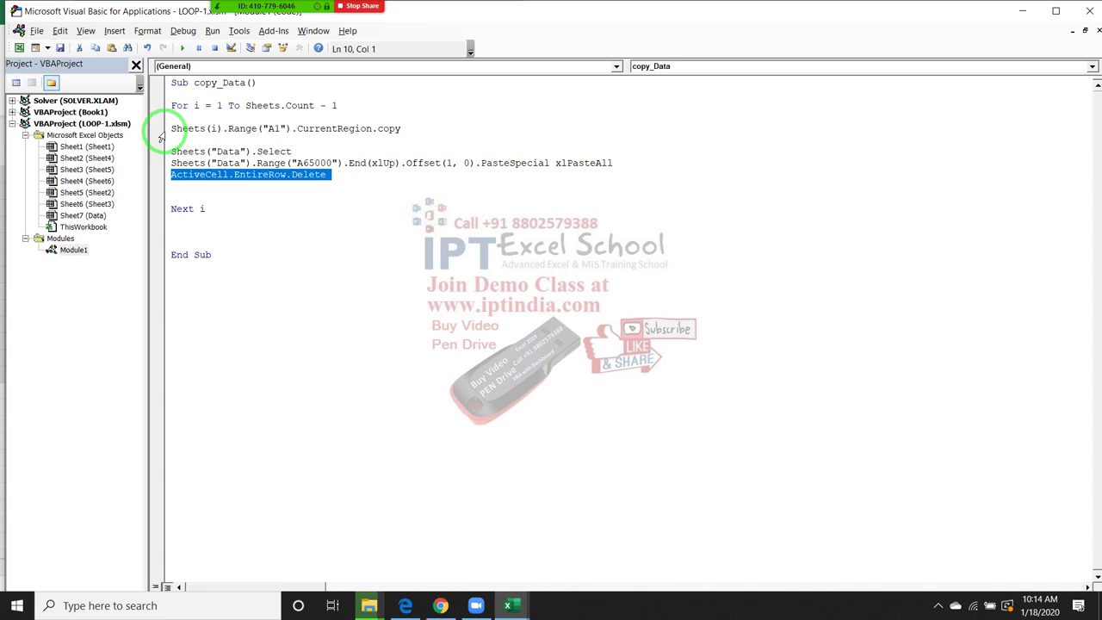
pyautogui.hotkey('ctrl', 'z')
pyautogui.hotkey('ctrl', 'z')
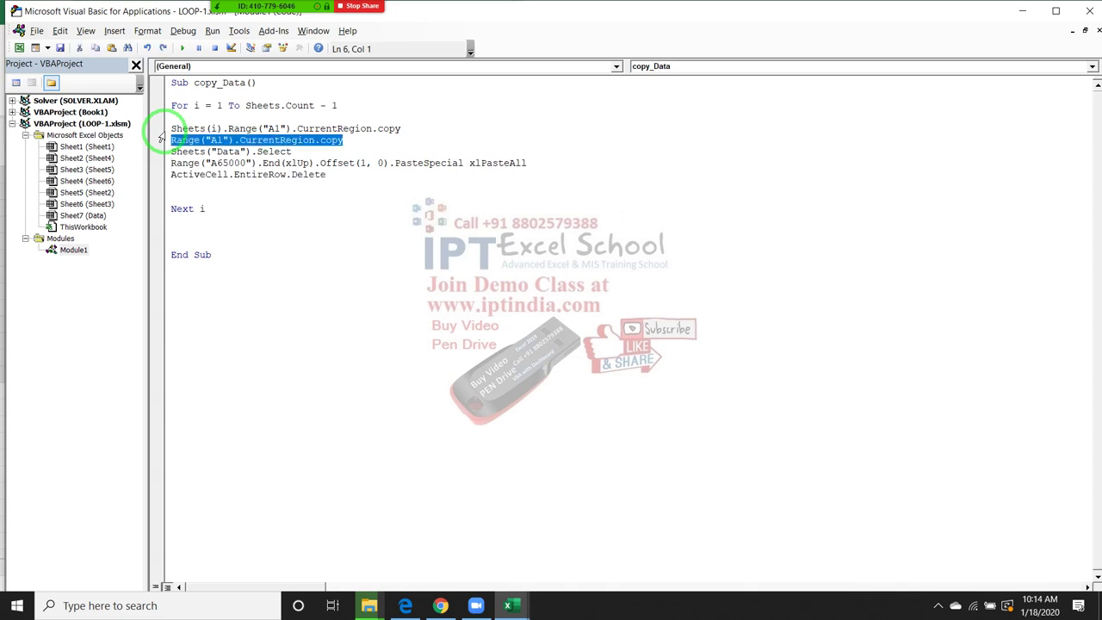
pyautogui.press('Delete')
pyautogui.hotkey('shift', 'Down')
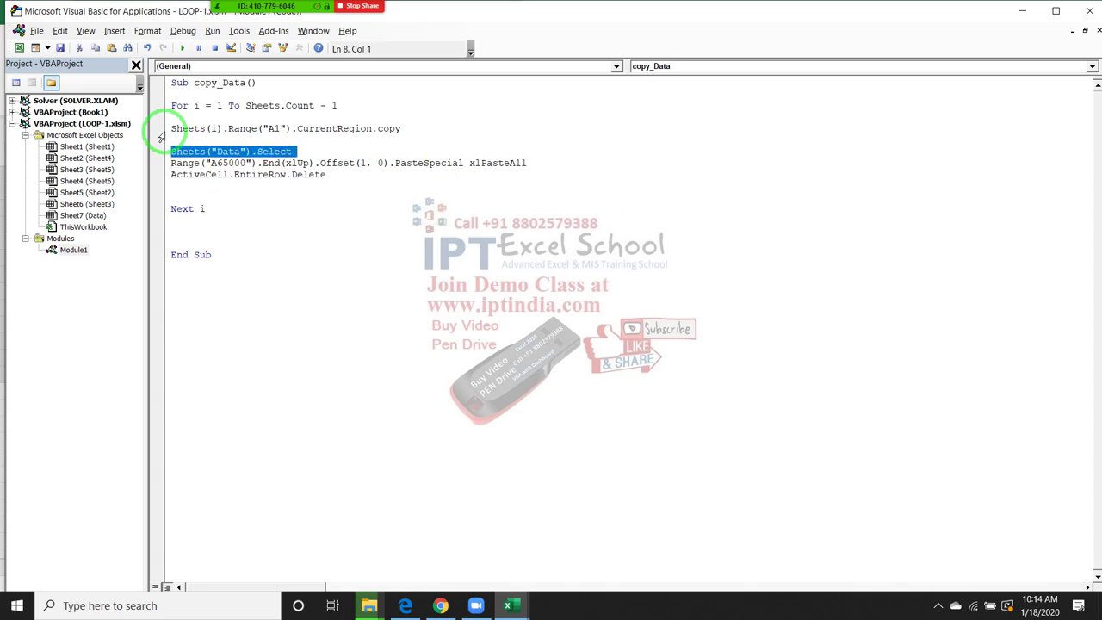
pyautogui.press('Down')
pyautogui.hotkey('shift', 'Down')
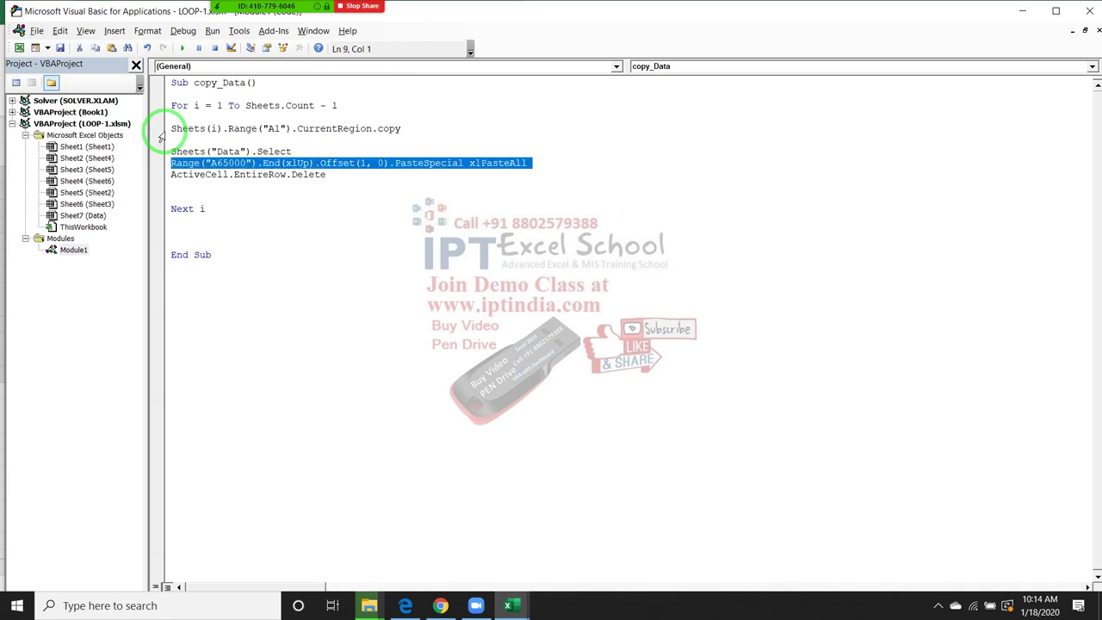
pyautogui.hotkey('alt', 'F11')
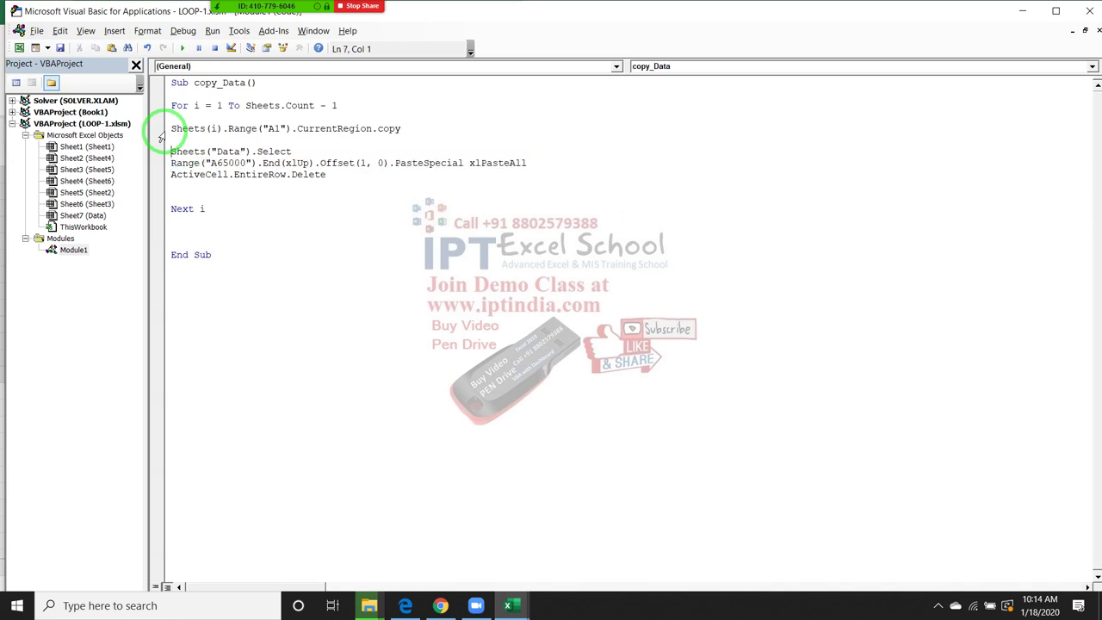
pyautogui.hotkey('ctrl', 'a')
# Step: Paste Sheet1's A1:E13 table at Data!A2 and delete the duplicated header in row 2
pyautogui.hotkey('ctrl', 'c')
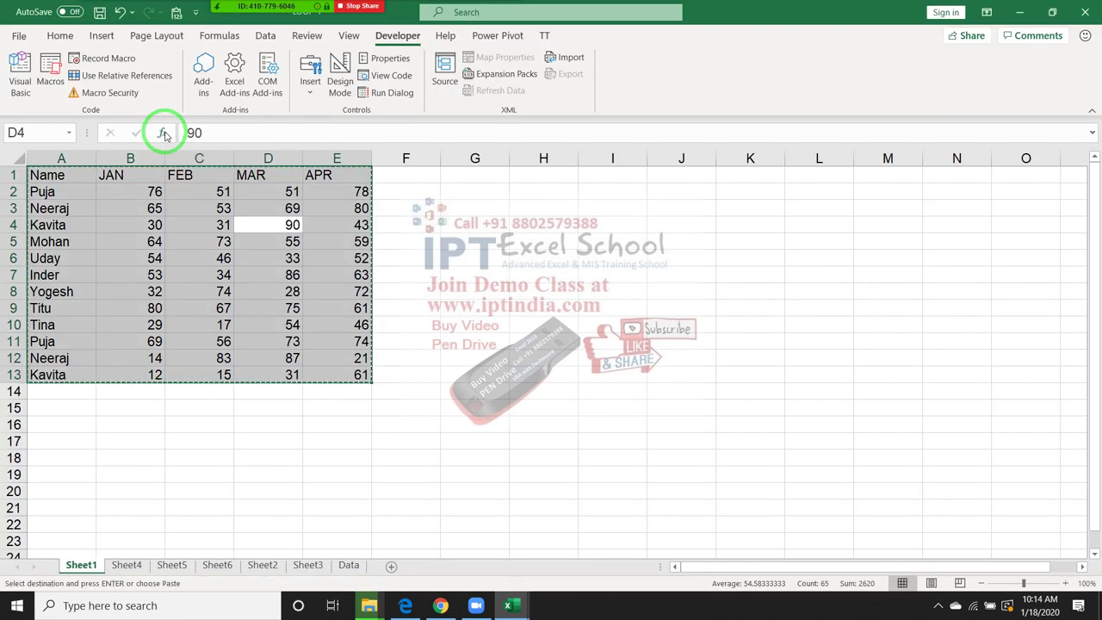
pyautogui.click(351, 565)
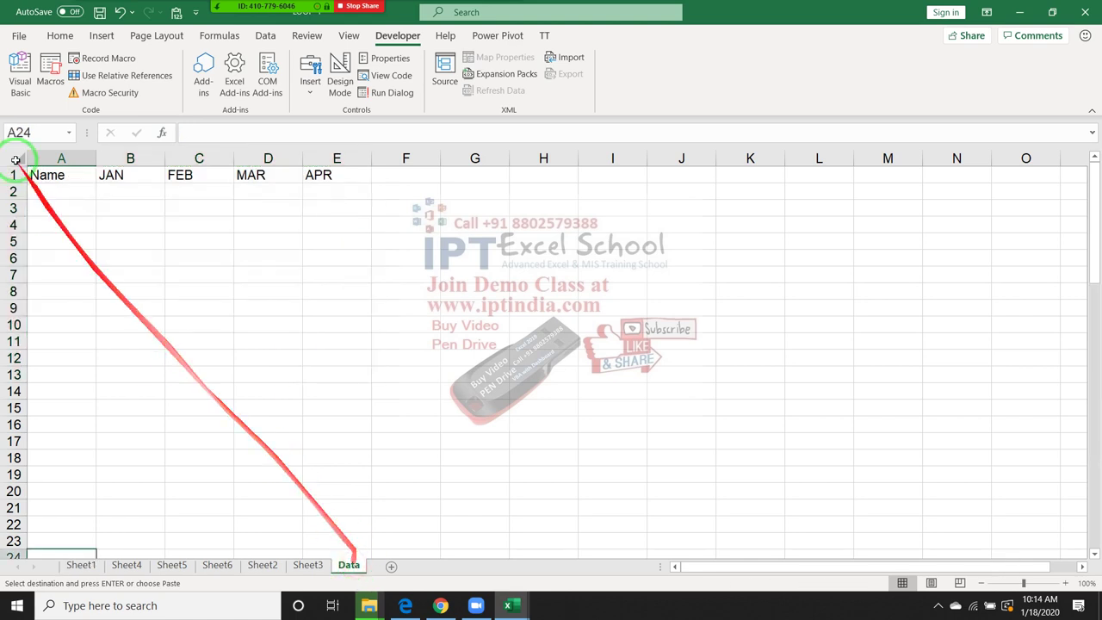
pyautogui.click(60, 192)
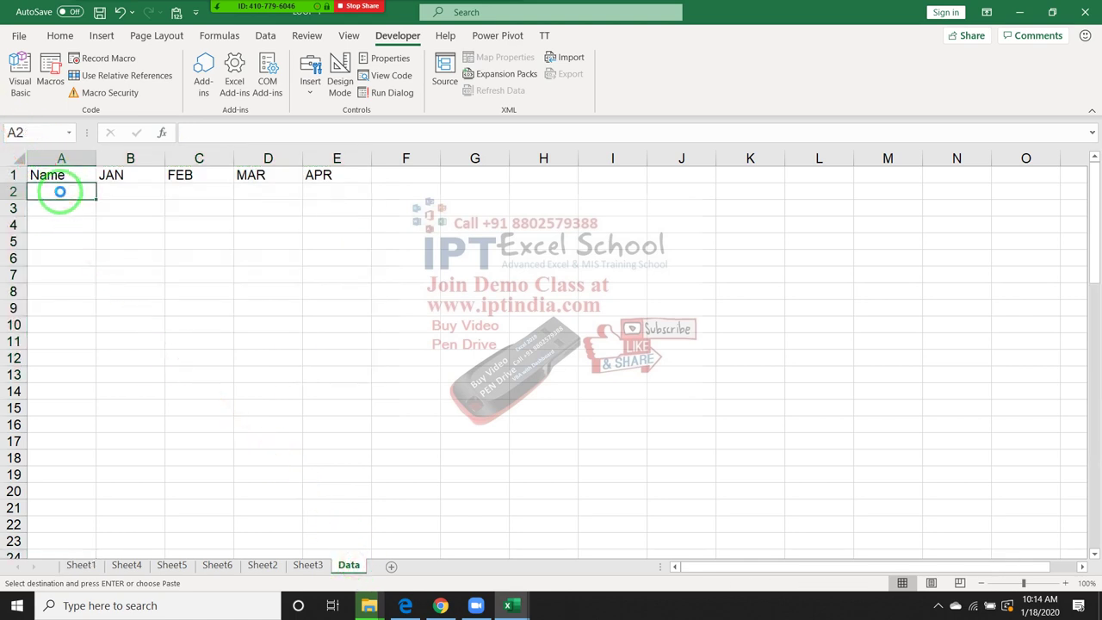
pyautogui.hotkey('ctrl', 'v')
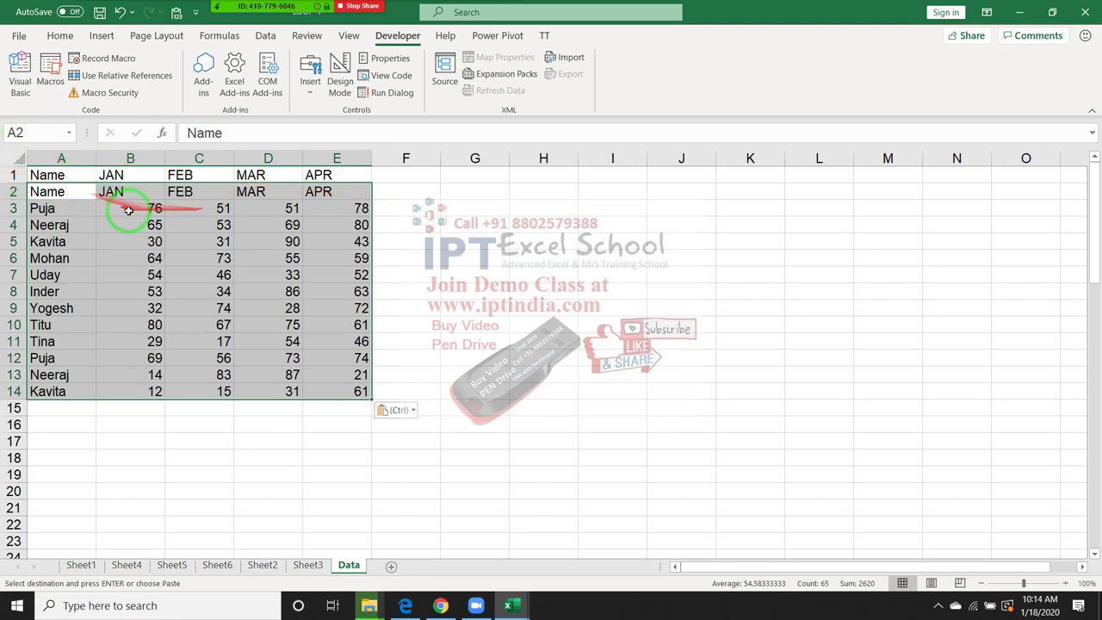
pyautogui.click(19, 192)
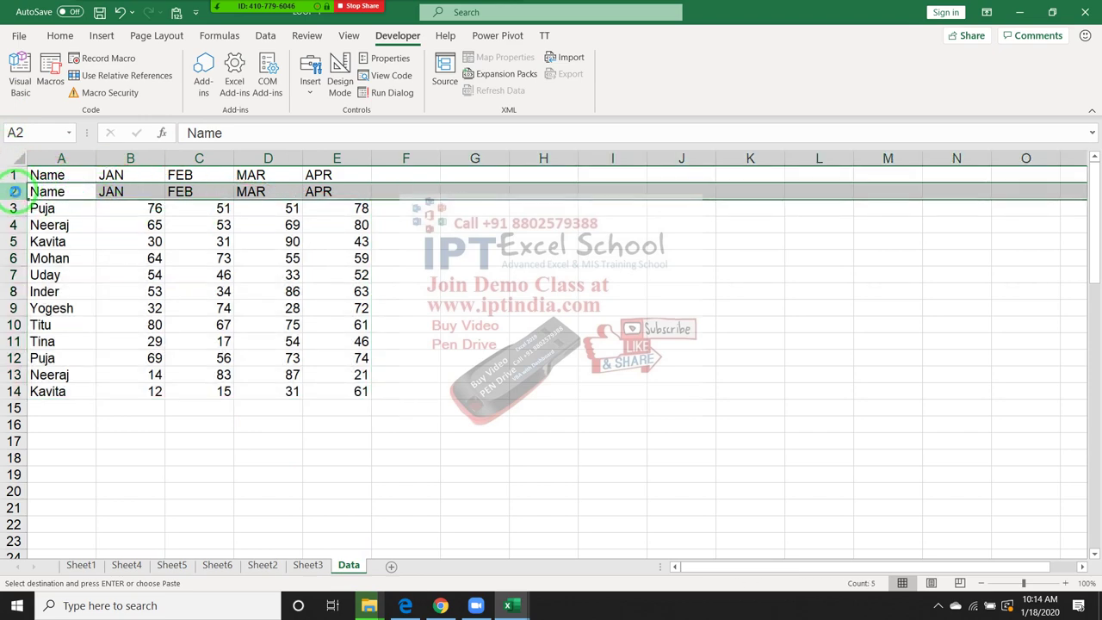
pyautogui.hotkey('ctrl', '-')
pyautogui.click(168, 261)
pyautogui.hotkey('alt', 'F11')
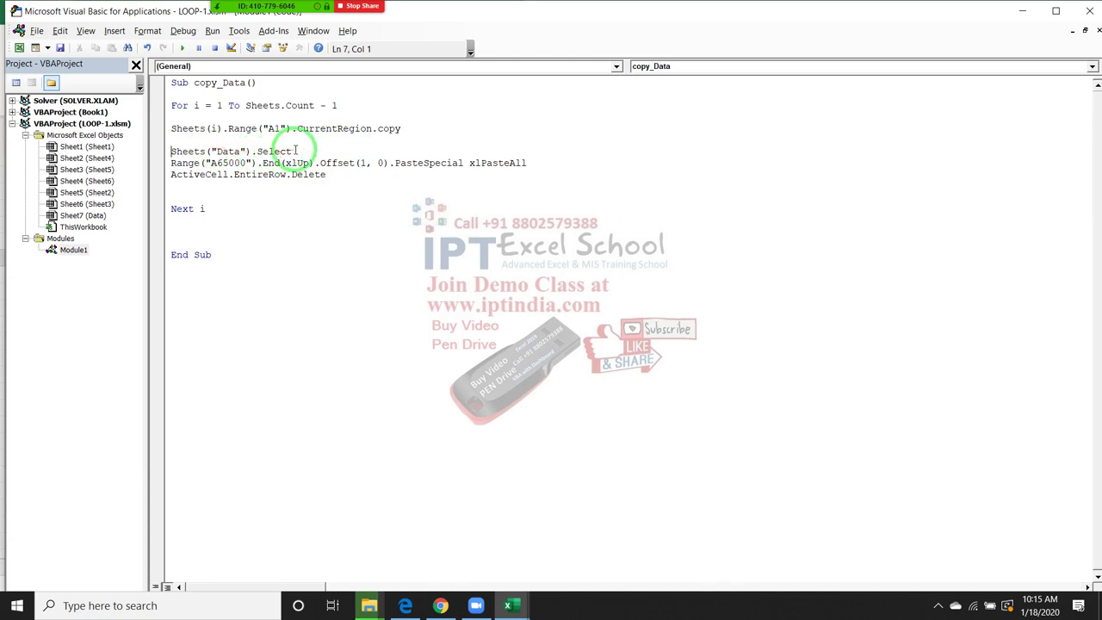
# Step: Highlight the loop's Sheets(i) copy, paste and EntireRow.Delete lines, then return to Data cell A1
pyautogui.moveTo(256, 151); pyautogui.dragTo(169, 148)
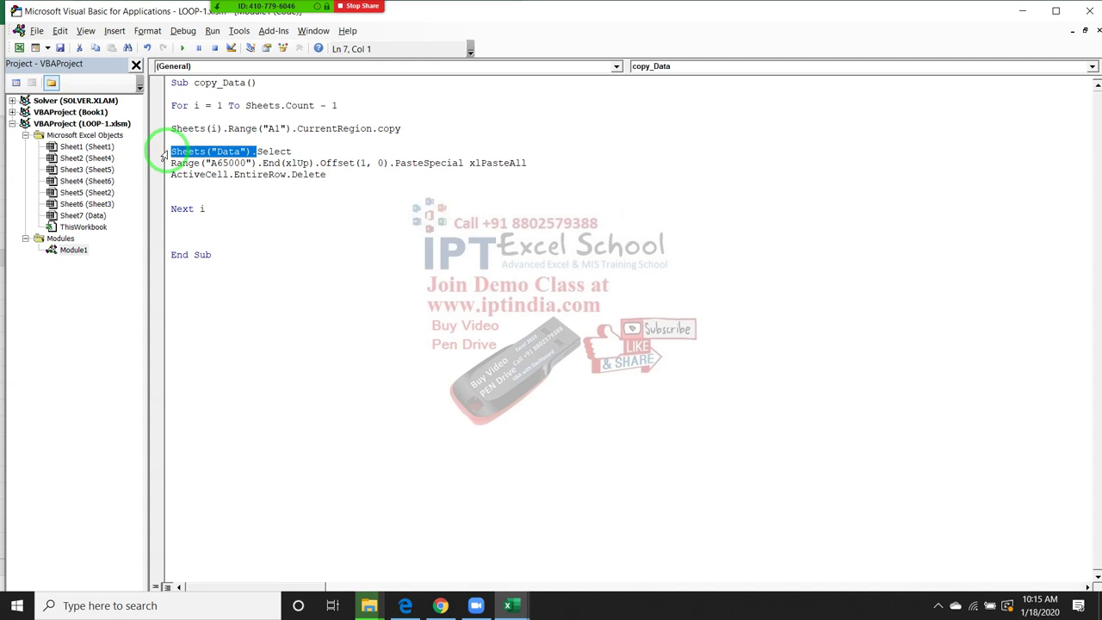
pyautogui.moveTo(170, 139); pyautogui.dragTo(318, 134)
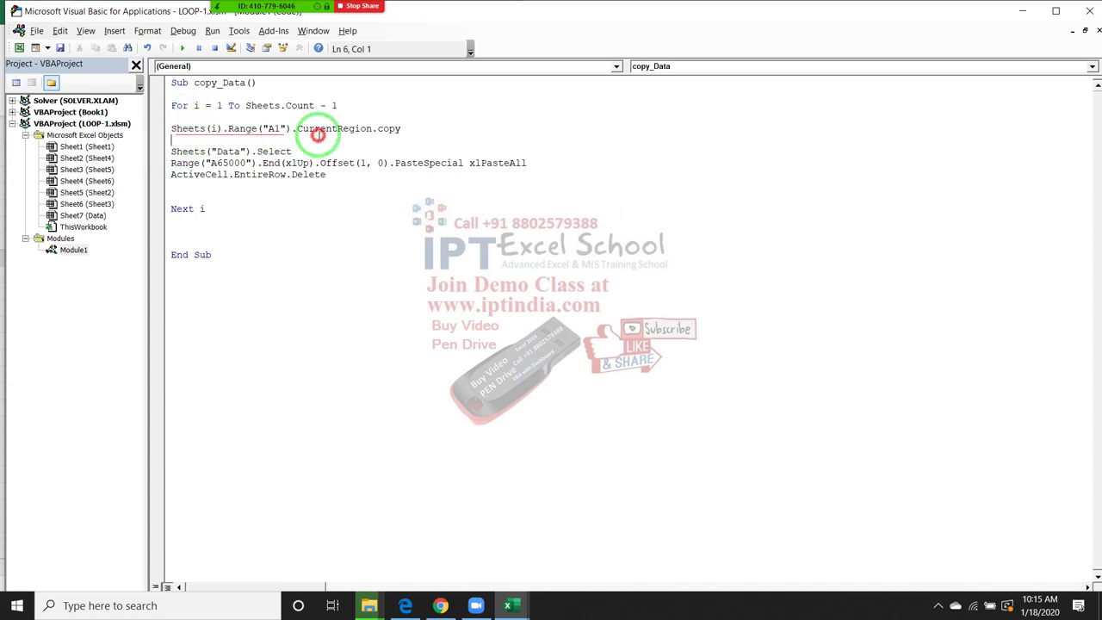
pyautogui.moveTo(401, 130); pyautogui.dragTo(162, 120)
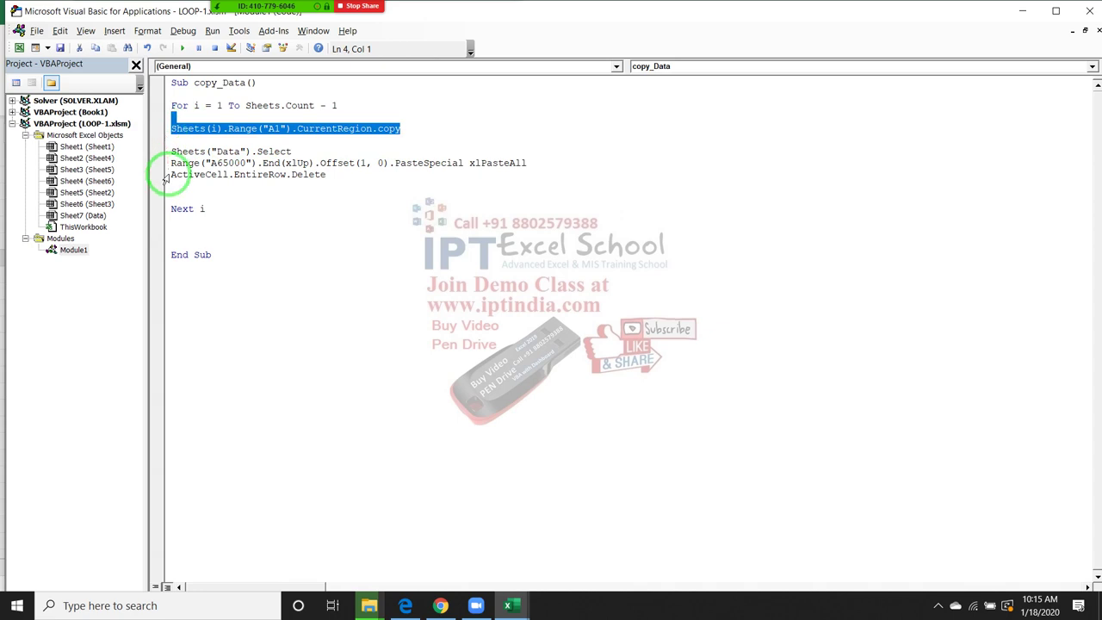
pyautogui.moveTo(171, 162); pyautogui.dragTo(174, 164)
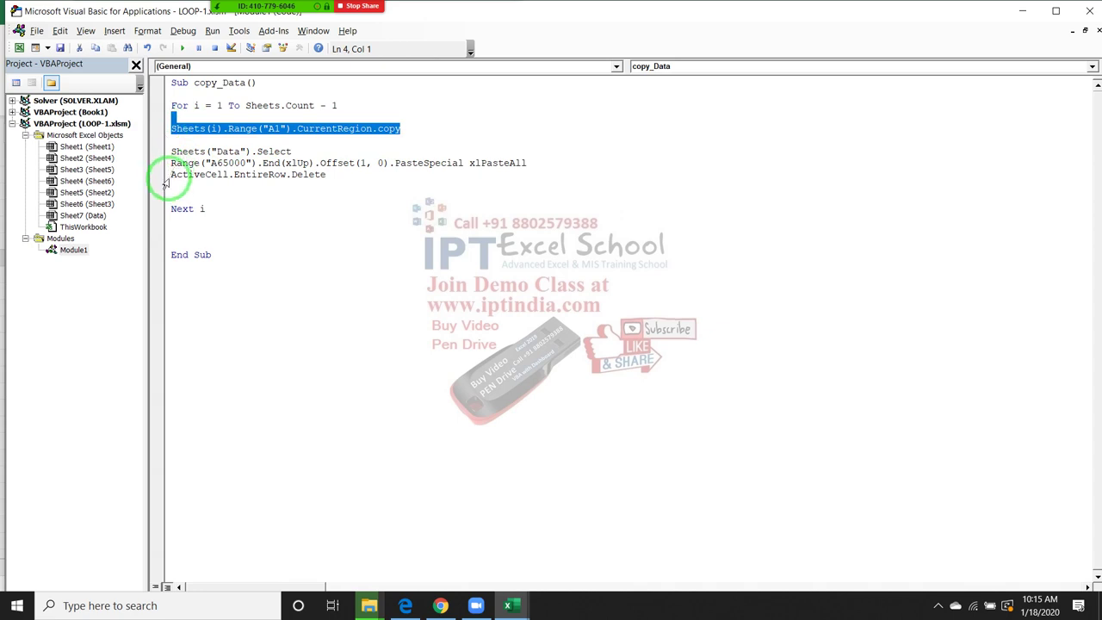
pyautogui.moveTo(171, 174)
pyautogui.mouseDown()
pyautogui.moveTo(191, 184)
pyautogui.moveTo(186, 176)
pyautogui.mouseUp()
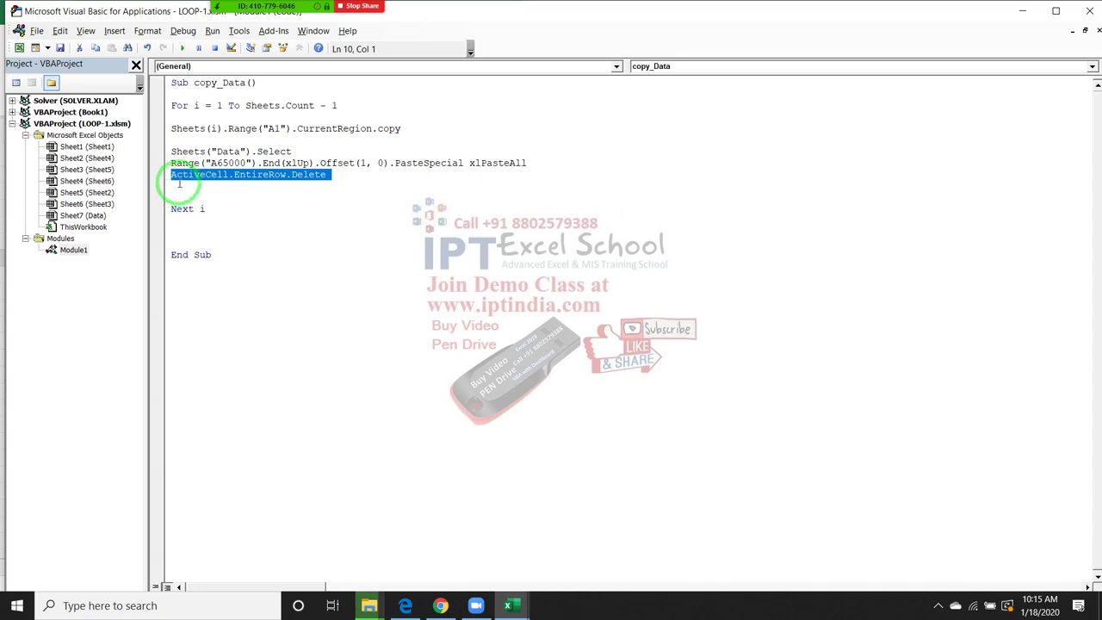
pyautogui.moveTo(165, 146); pyautogui.dragTo(167, 129)
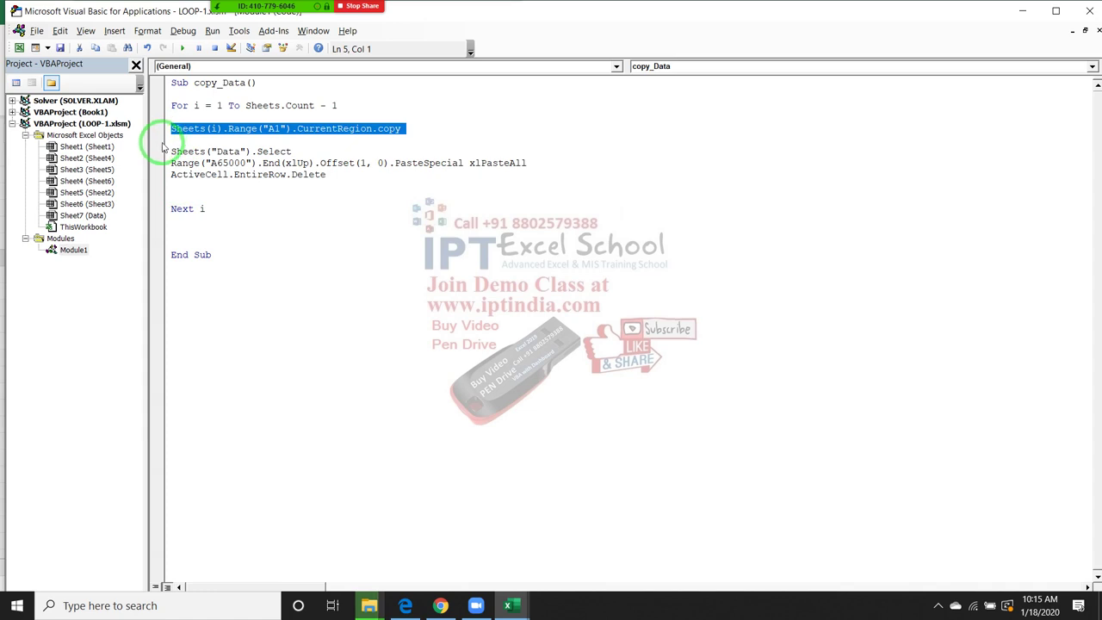
pyautogui.hotkey('alt', 'F11')
pyautogui.click(81, 175)
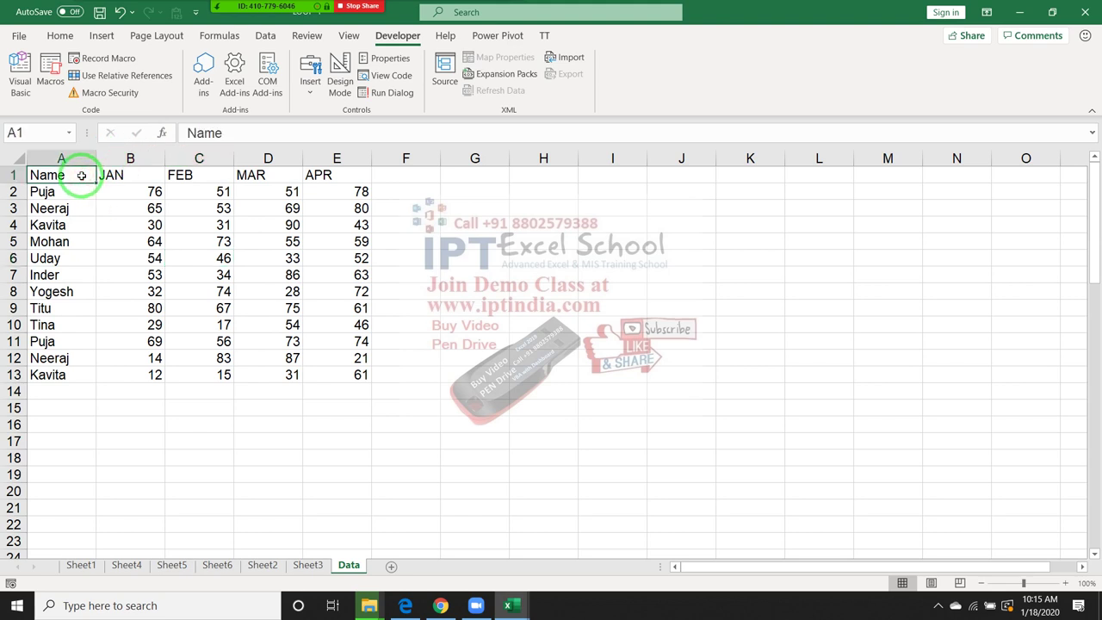
pyautogui.press('Down')
pyautogui.hotkey('ctrl', 'shift', 'Right')
pyautogui.hotkey('ctrl', 'shift', 'Down')
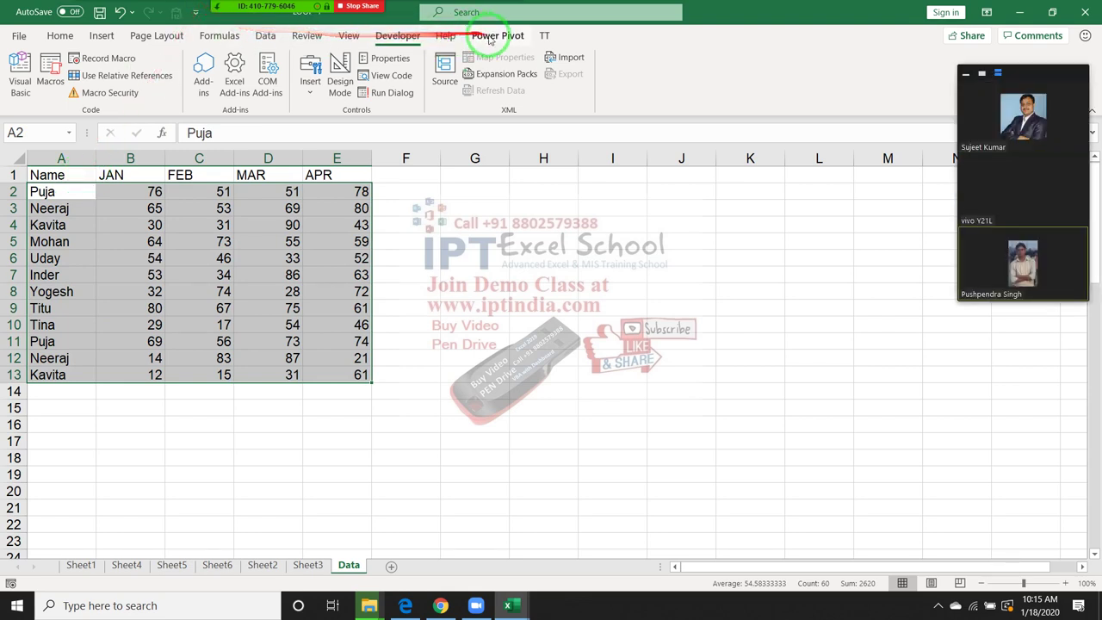
pyautogui.click(191, 12)
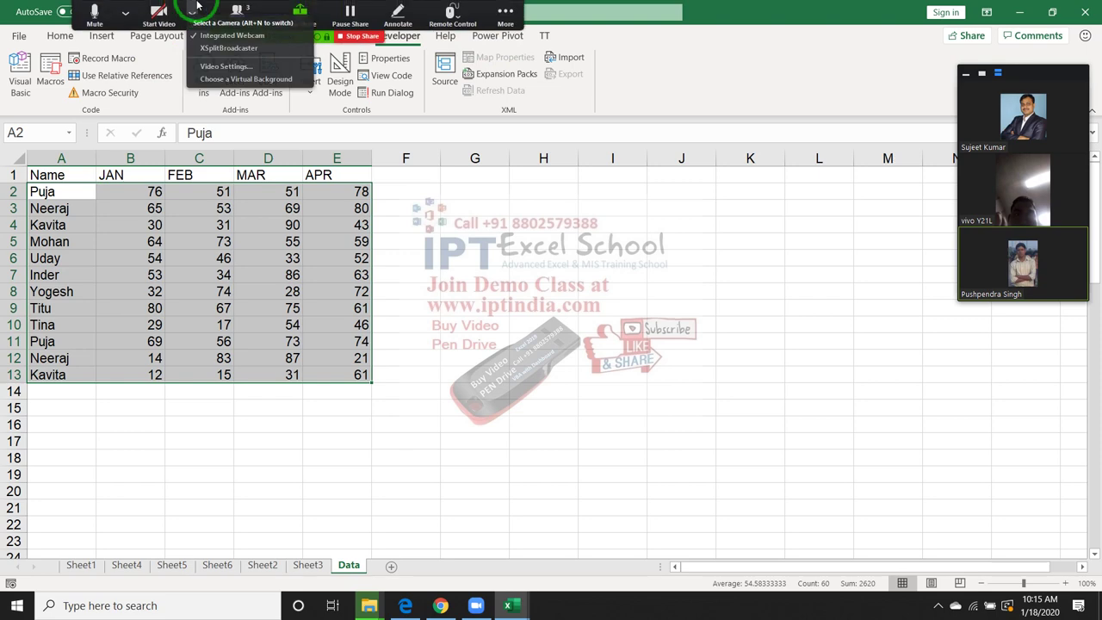
pyautogui.click(237, 9)
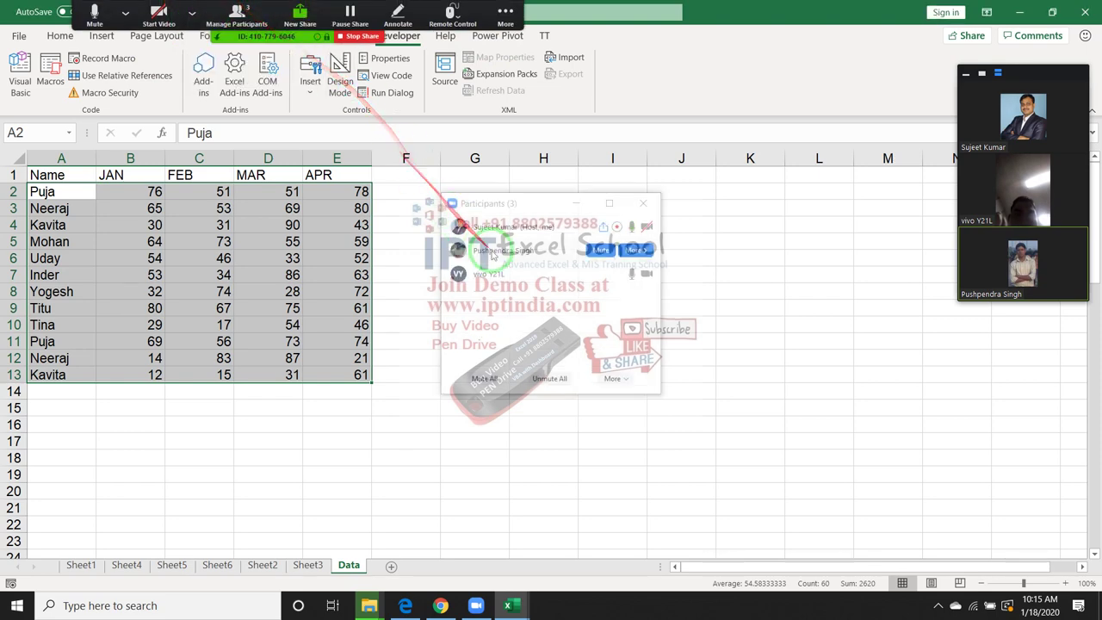
pyautogui.click(634, 274)
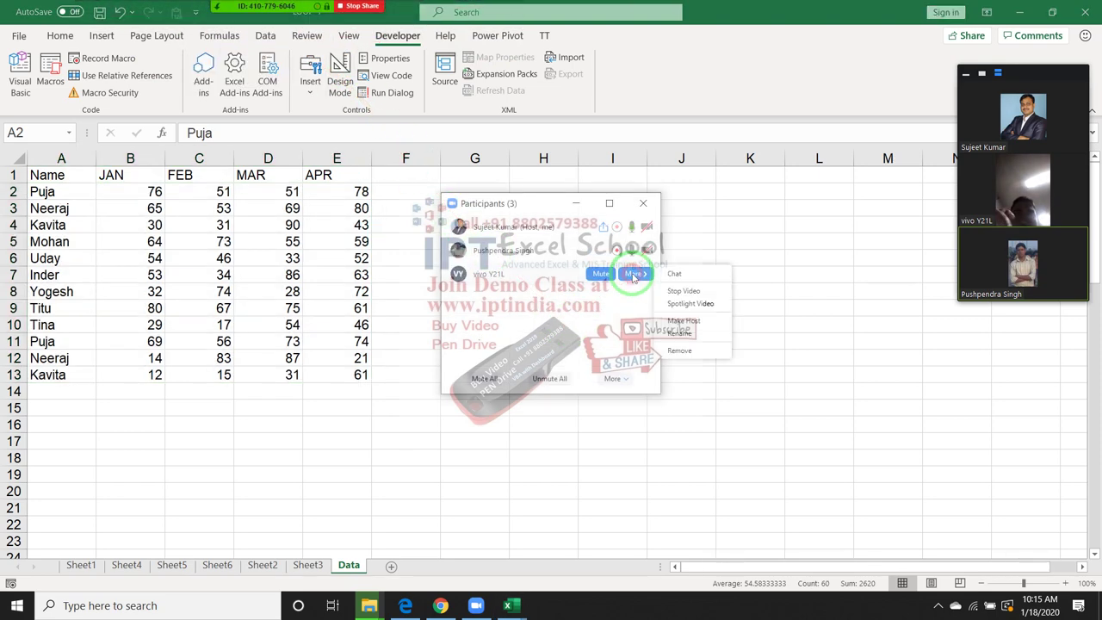
pyautogui.click(666, 305)
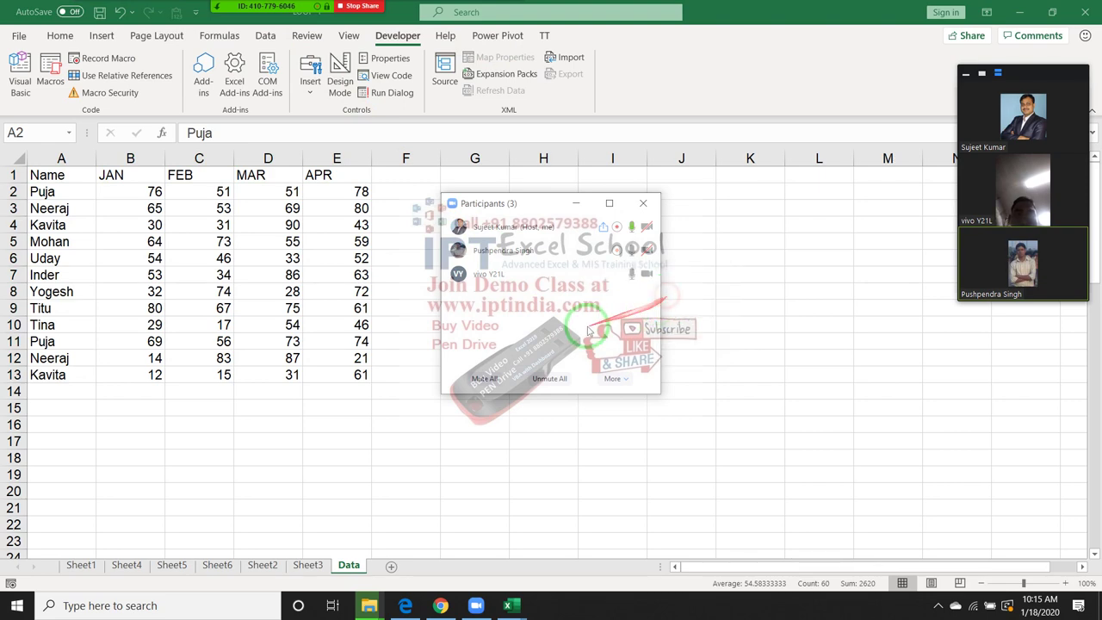
pyautogui.click(643, 203)
pyautogui.click(185, 285)
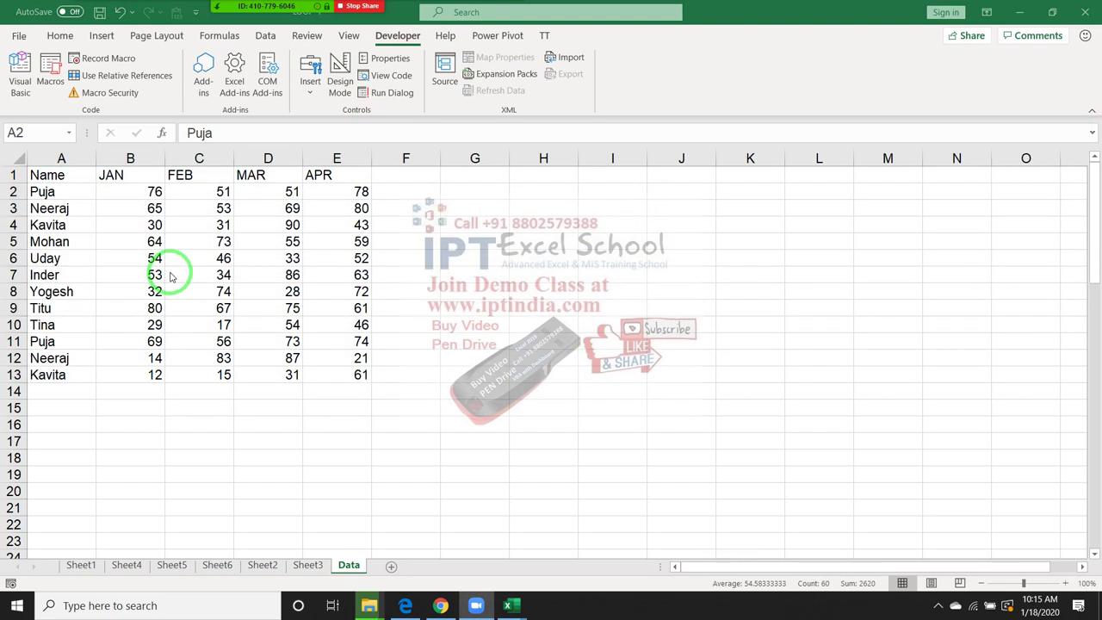
pyautogui.hotkey('alt', 'Tab')
pyautogui.hotkey('alt', 'Tab')
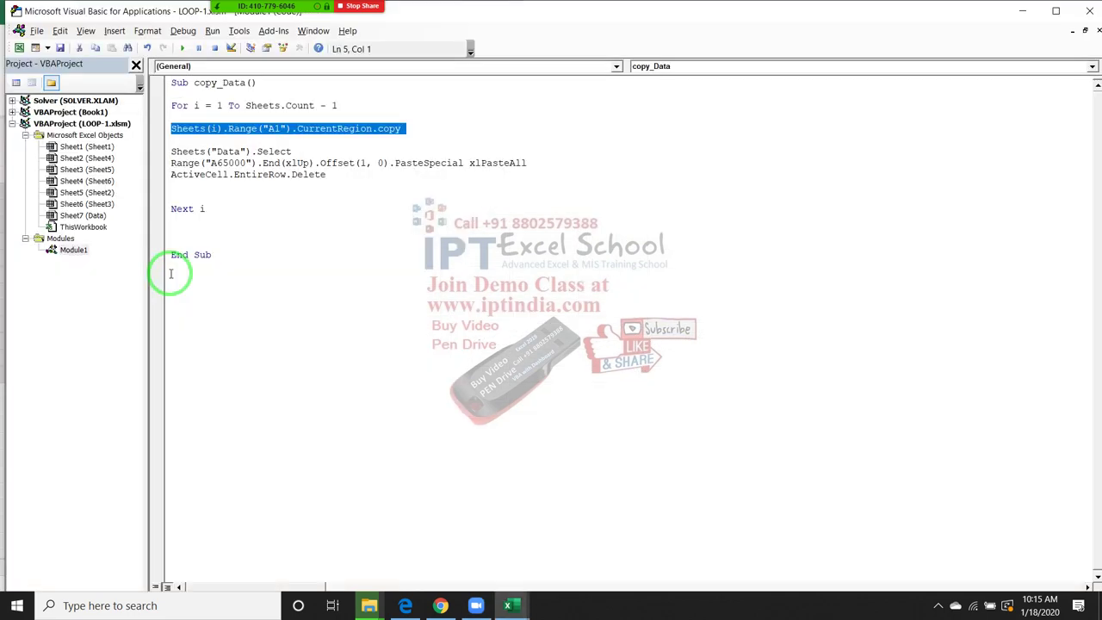
# Step: Remove the blank line after the copy statement in copy_Data
pyautogui.press('Down')
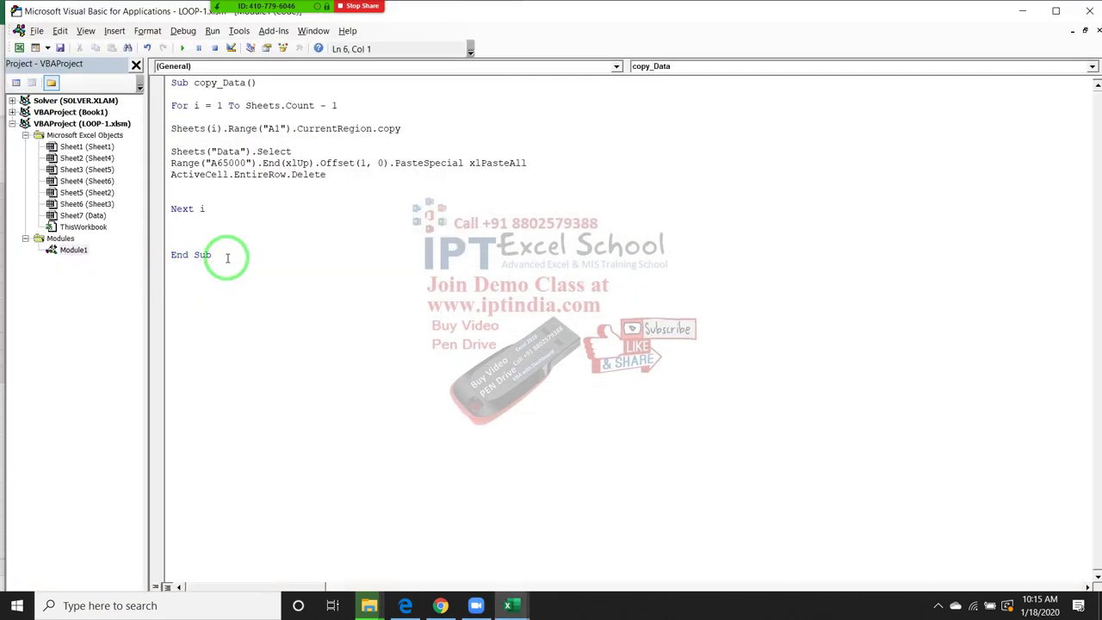
pyautogui.press('Delete')
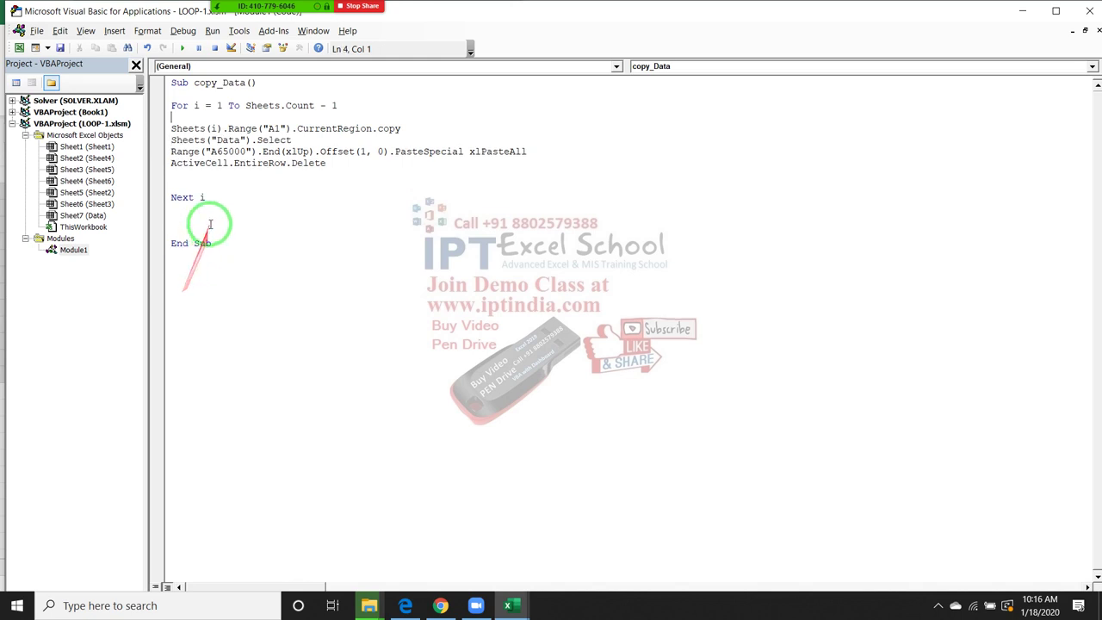
pyautogui.click(221, 176)
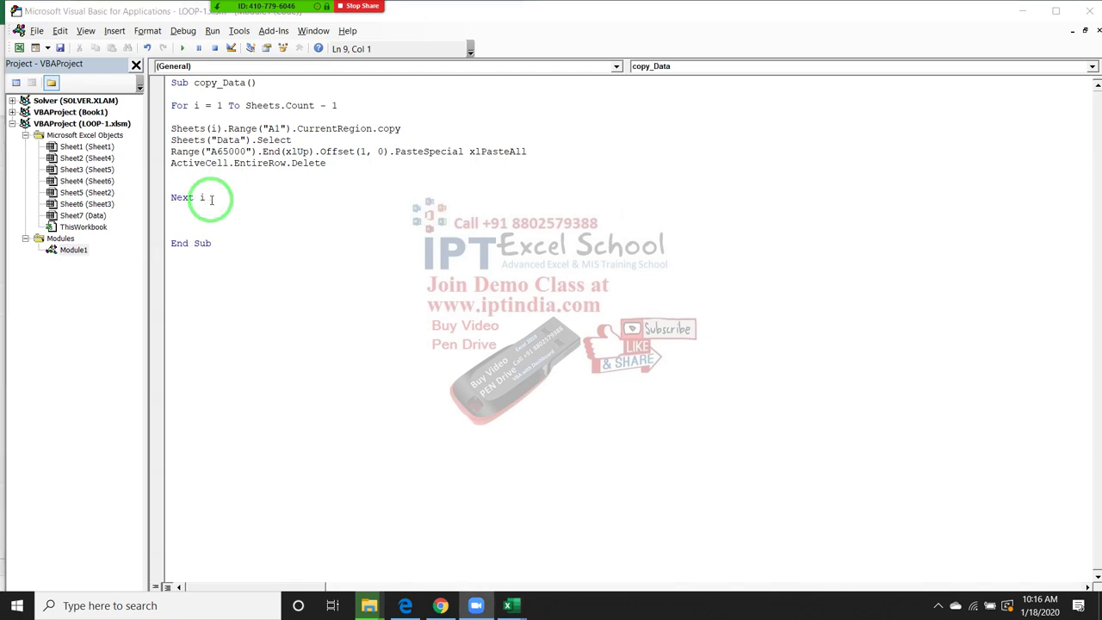
# Step: In Excel, clear the Data rows and run the copy_Data macro
pyautogui.hotkey('alt', 'Tab')
pyautogui.hotkey('alt', 'Tab')
pyautogui.hotkey('ctrl', 'shift', 'End')
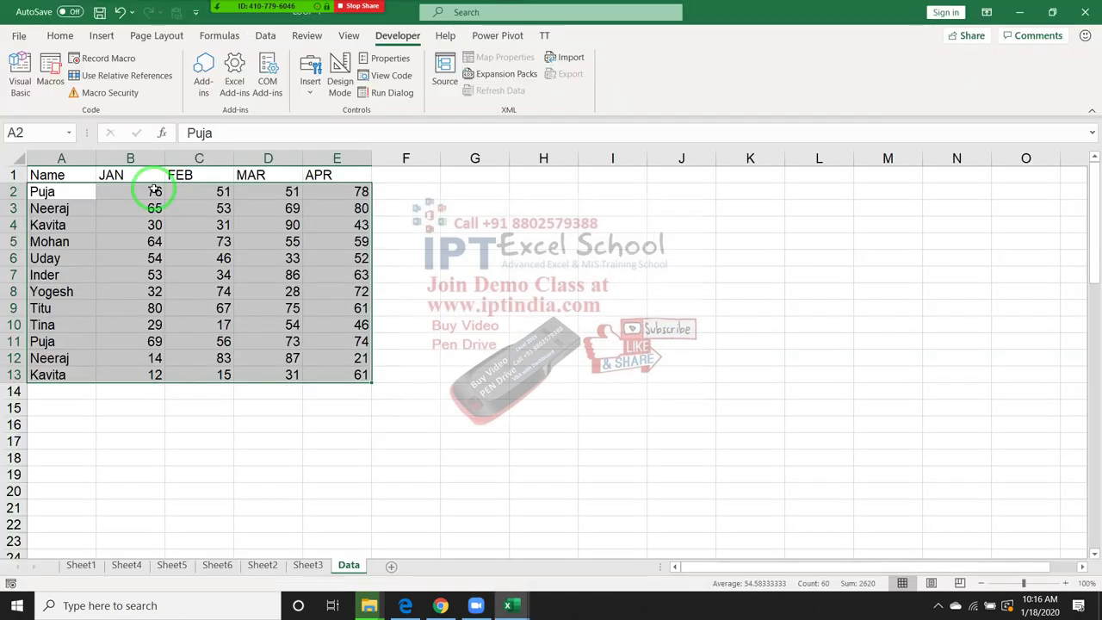
pyautogui.press('Delete')
pyautogui.click(35, 193)
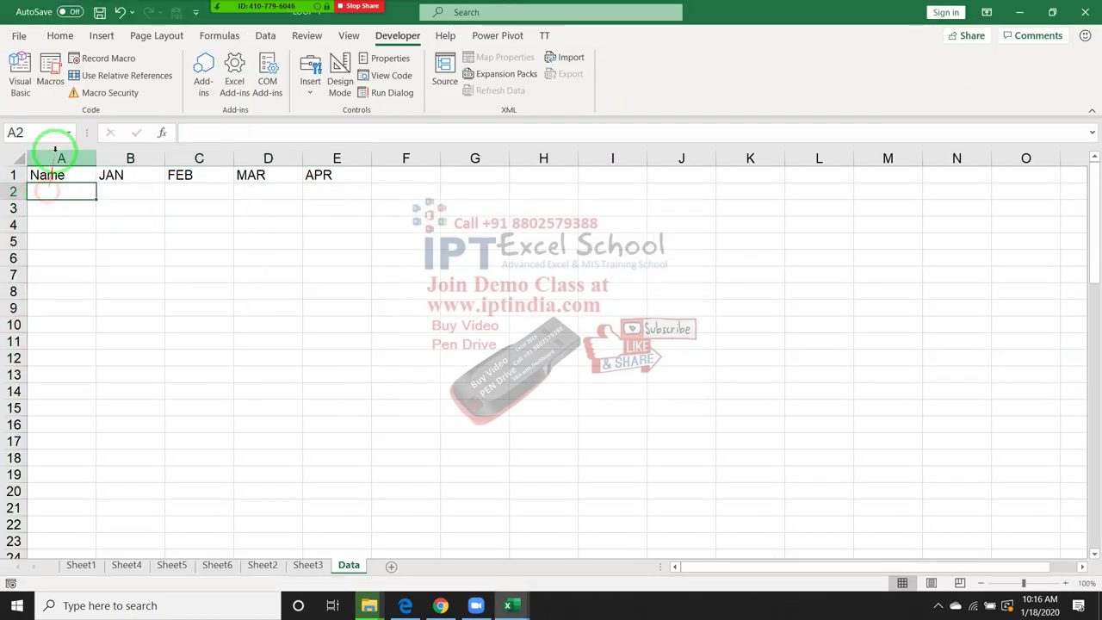
pyautogui.click(51, 70)
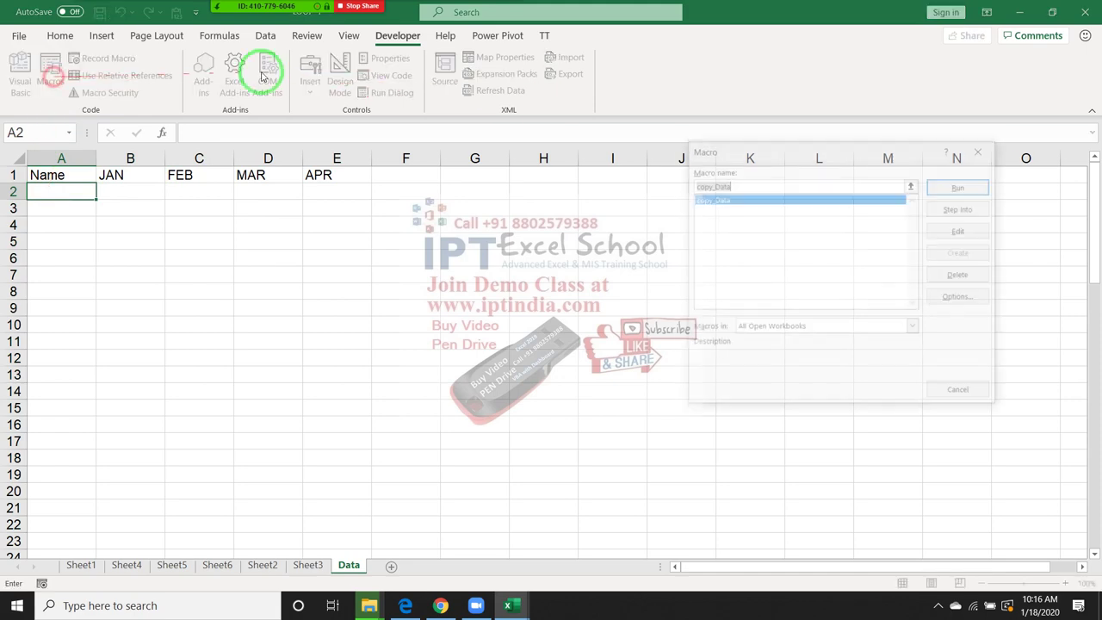
pyautogui.click(971, 184)
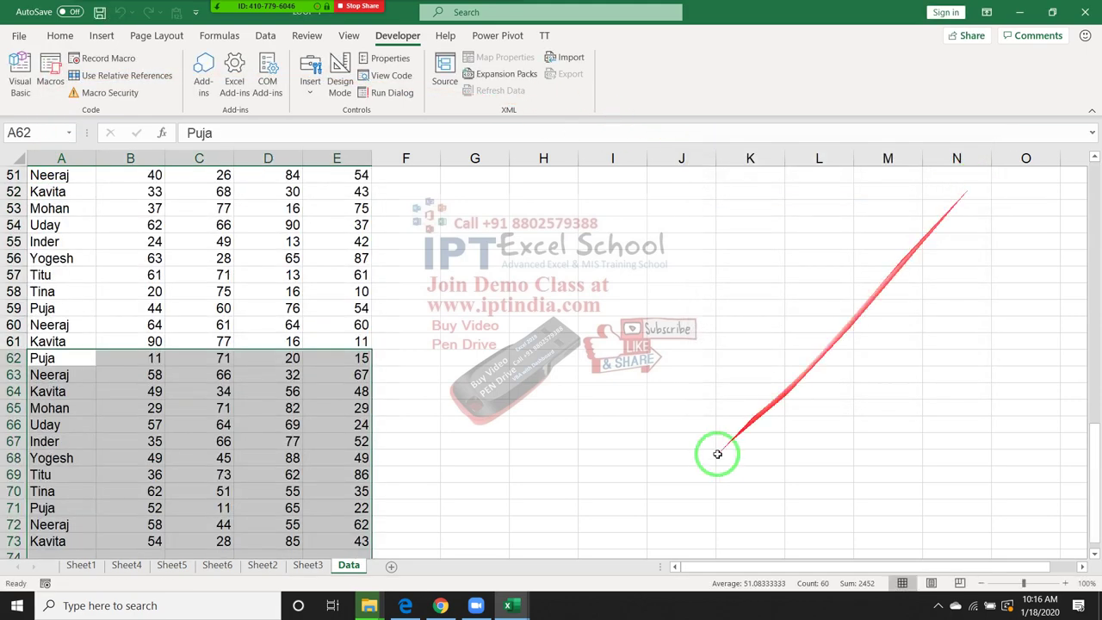
pyautogui.scroll(7, 713, 456)
pyautogui.scroll(10, 714, 462)
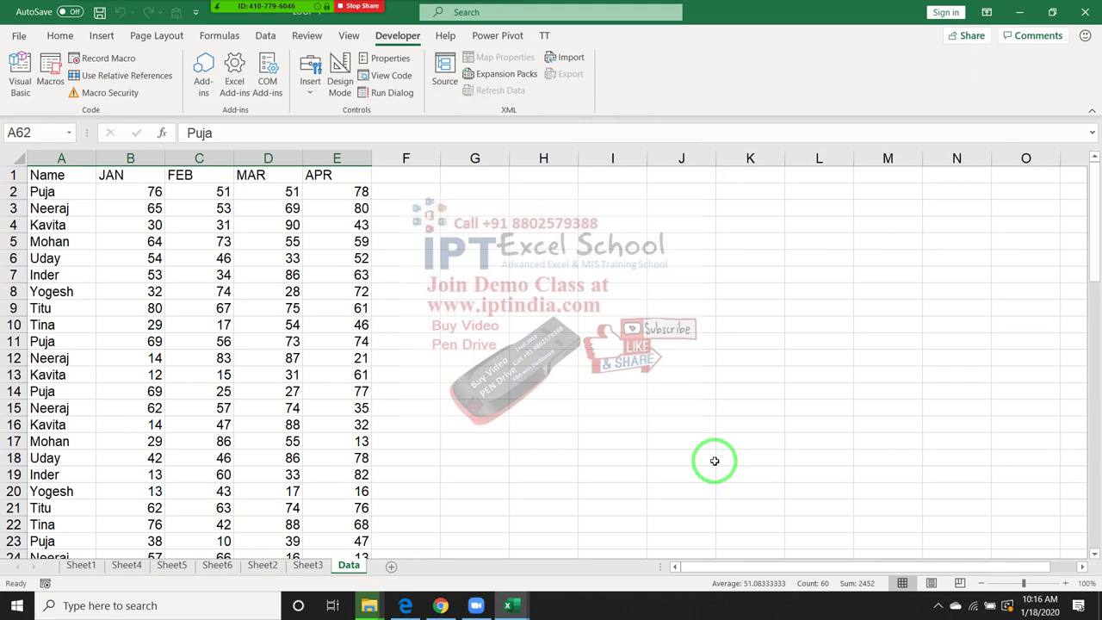
# Step: Clear the stacked results below the Data headers again
pyautogui.click(74, 190)
pyautogui.hotkey('ctrl', 'shift', 'Right')
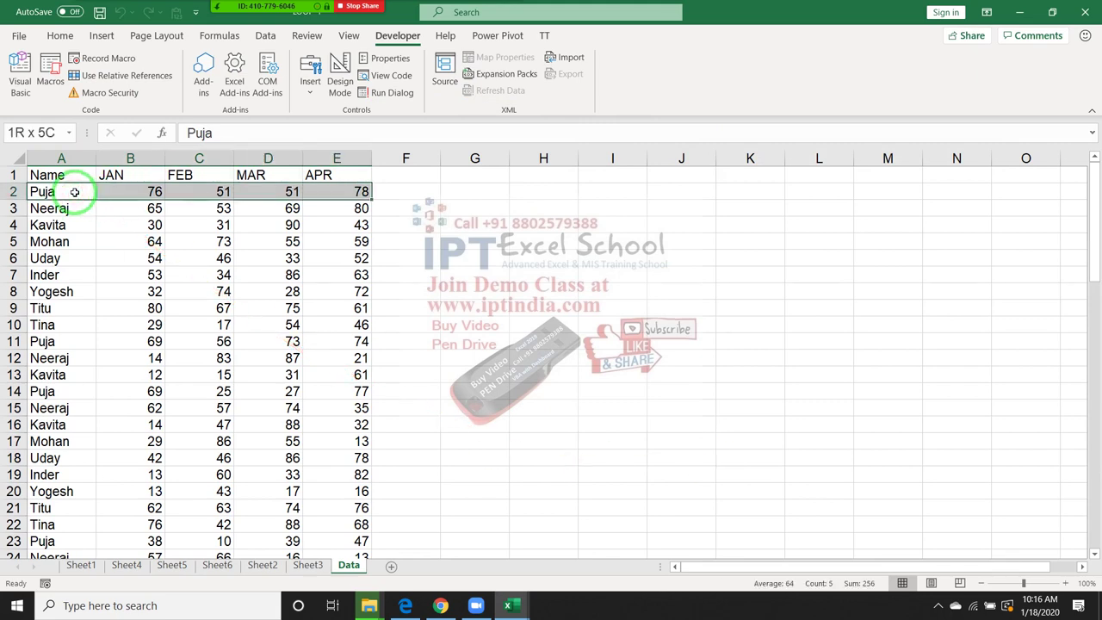
pyautogui.hotkey('ctrl', 'shift', 'Down')
pyautogui.press('Delete')
pyautogui.hotkey('alt', 'F11')
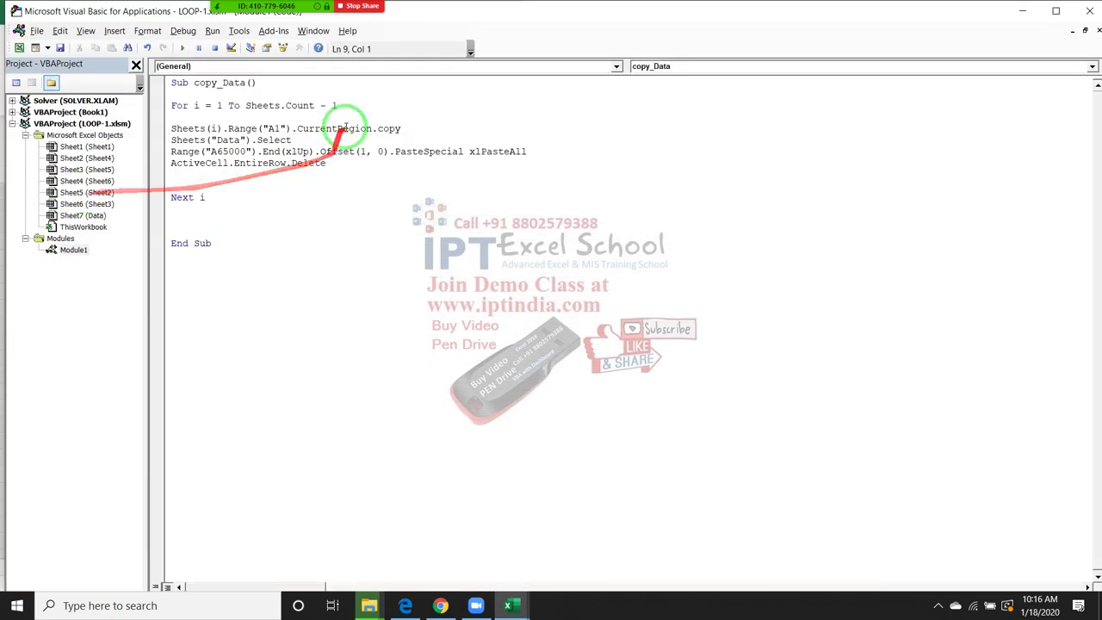
# Step: Highlight the For line's loop range, then return to the header-only Data sheet
pyautogui.moveTo(216, 106); pyautogui.dragTo(340, 101)
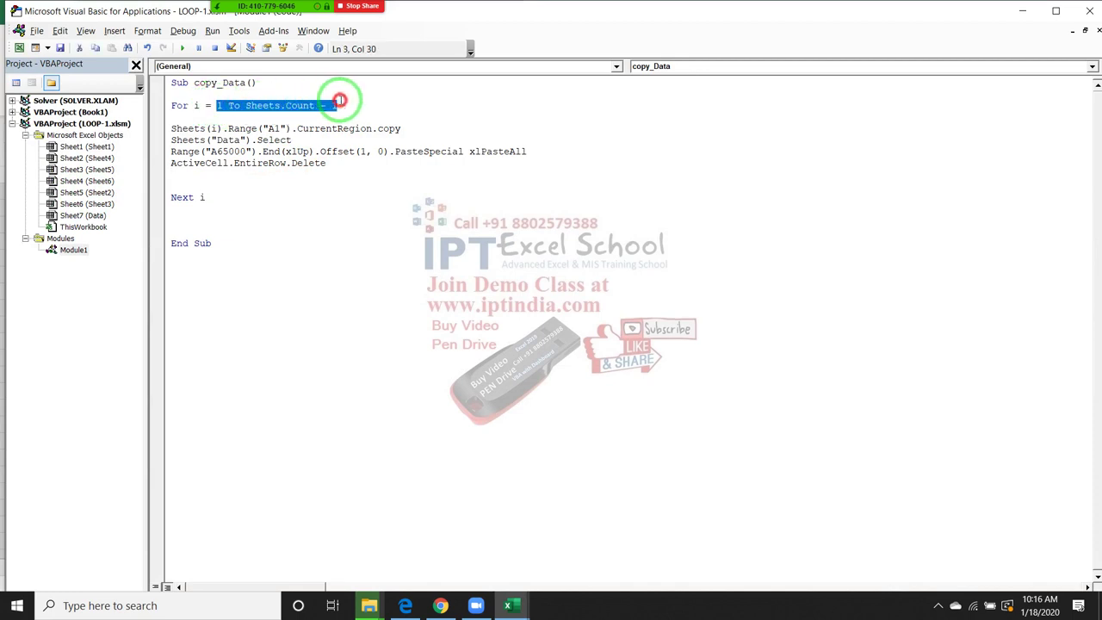
pyautogui.click(340, 100)
pyautogui.hotkey('alt', 'F11')
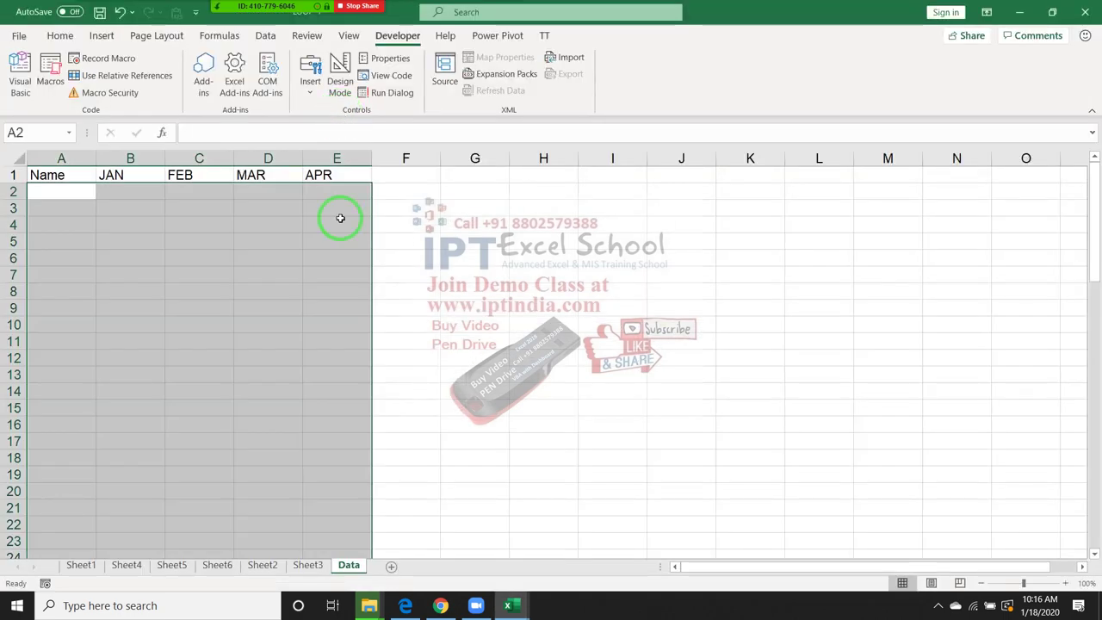
pyautogui.click(331, 457)
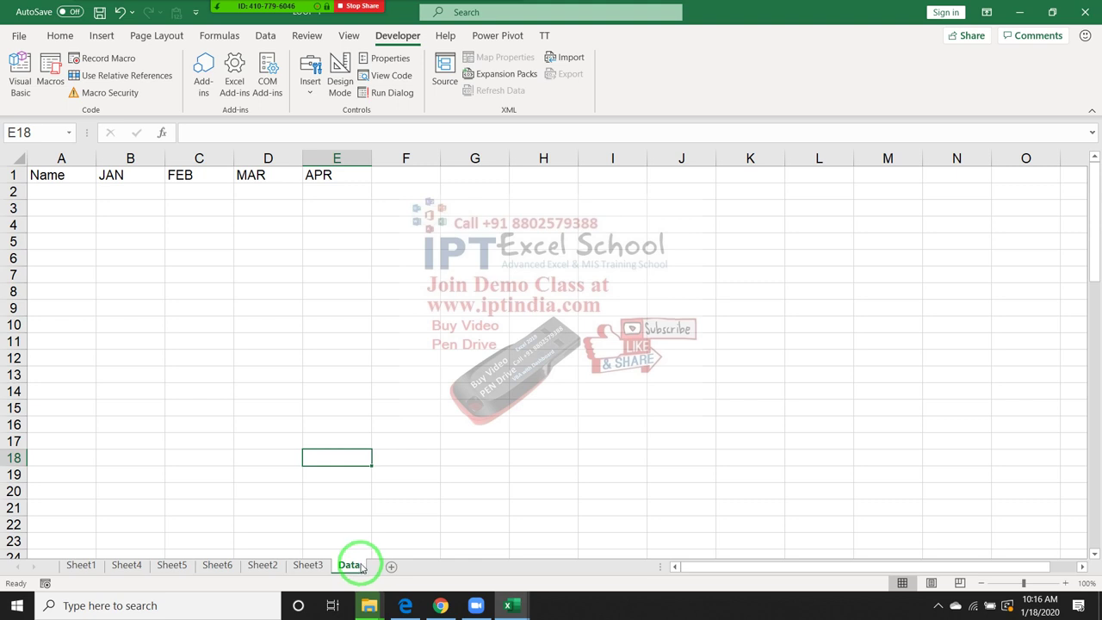
# Step: Place the Data sheet between Sheet5 and Sheet6, then select the '- 1' in the For line
pyautogui.moveTo(360, 566); pyautogui.dragTo(222, 555)
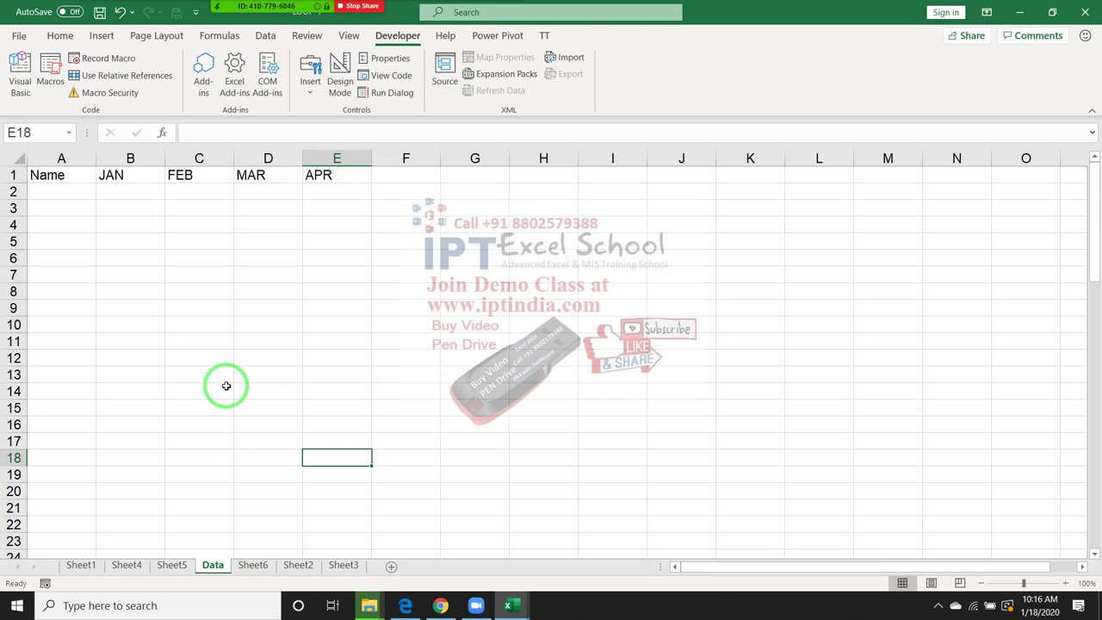
pyautogui.hotkey('alt', 'F11')
pyautogui.click(265, 170)
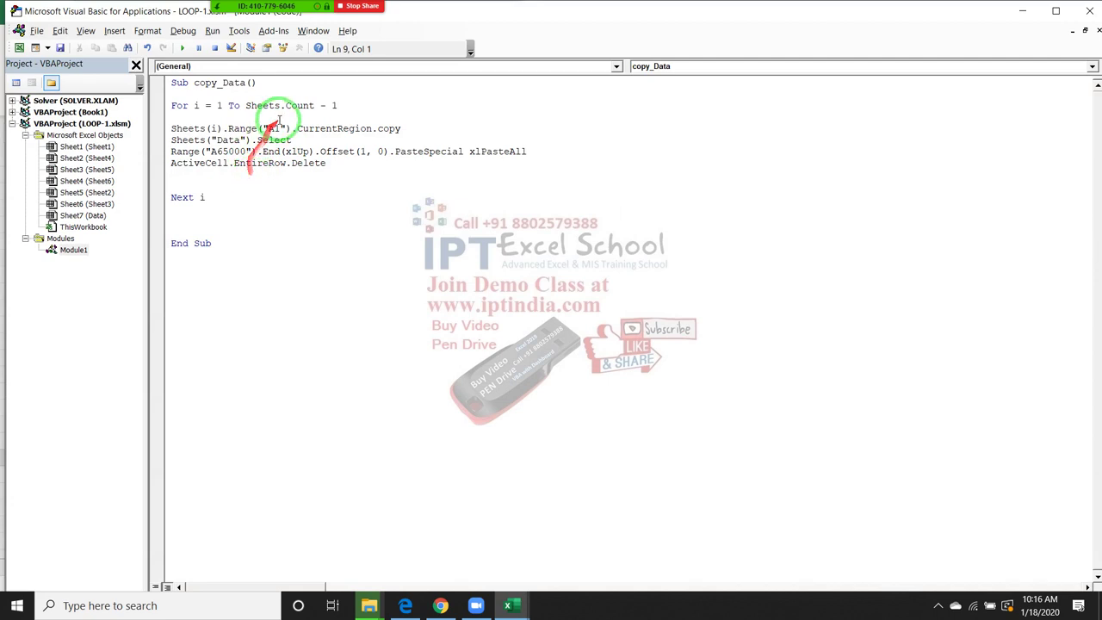
pyautogui.moveTo(317, 105); pyautogui.dragTo(391, 105)
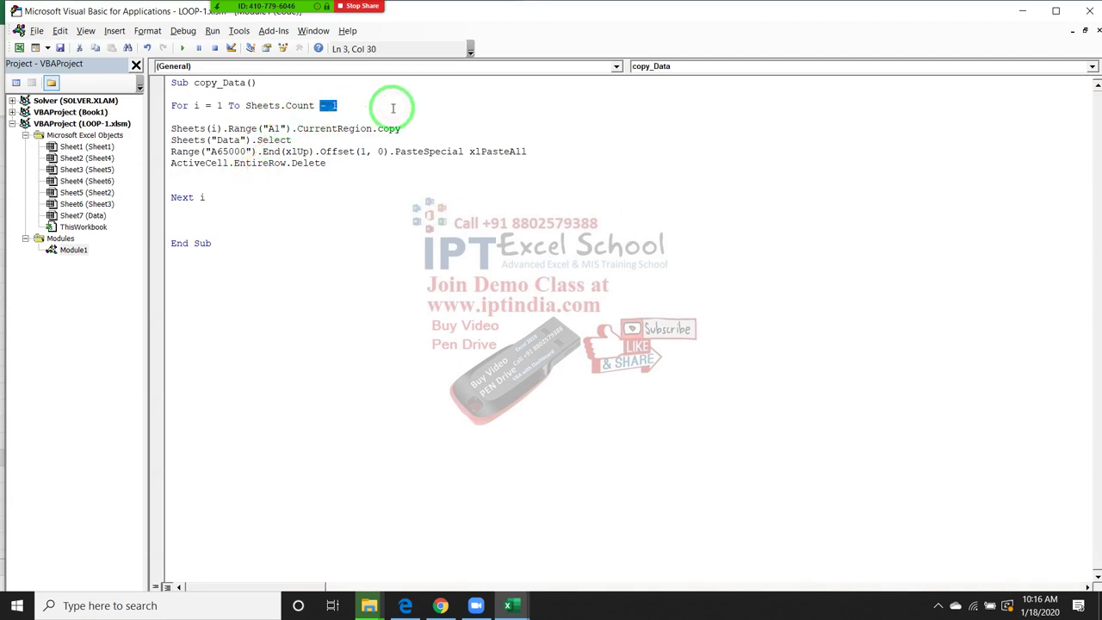
# Step: Change the loop to To Sheets.Count and wrap its body in If Sheets(i).Name <> "Data" Then … End If
pyautogui.press('Delete')
pyautogui.press('Return')
pyautogui.write('if a')
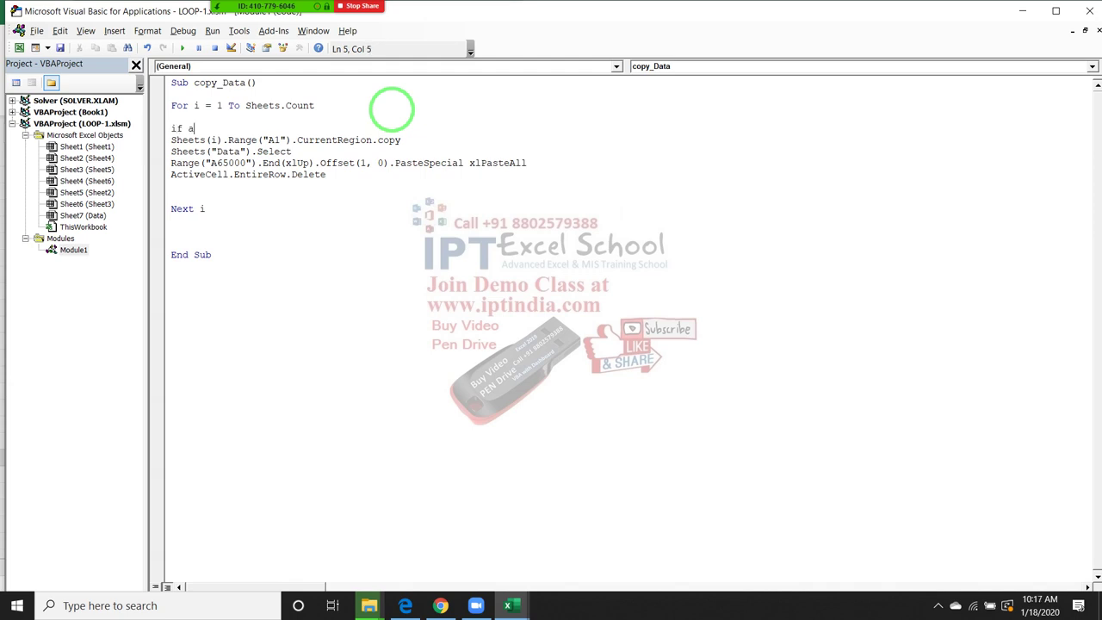
pyautogui.write('ct')
pyautogui.write('me')
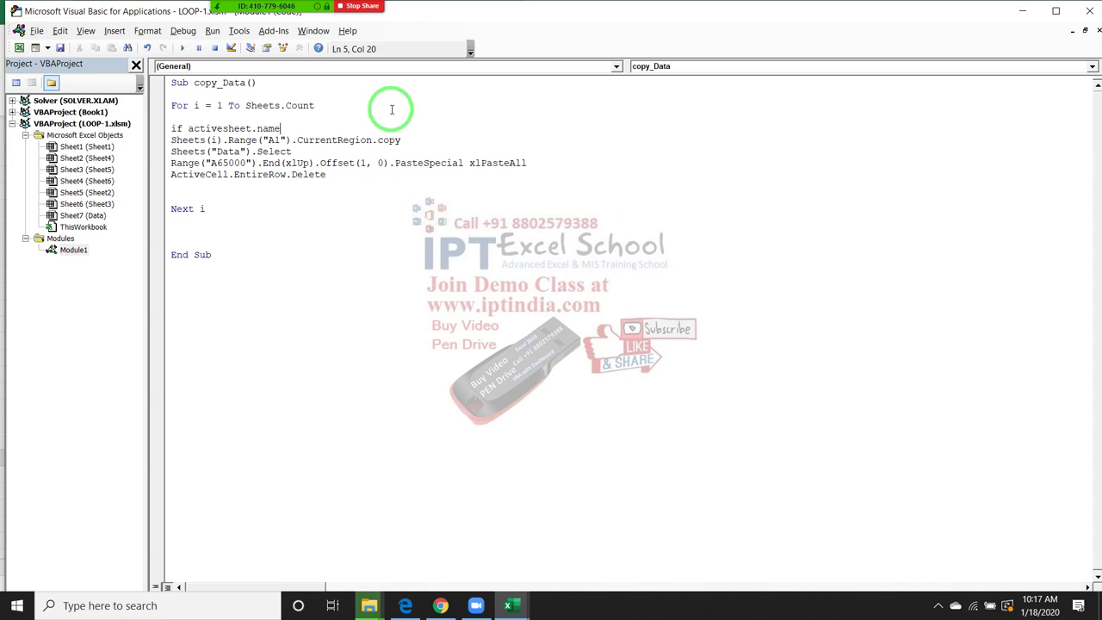
pyautogui.press('BackSpace')
pyautogui.press('BackSpace')
pyautogui.press('BackSpace')
pyautogui.press('BackSpace')
pyautogui.press('BackSpace')
pyautogui.press('BackSpace')
pyautogui.press('BackSpace')
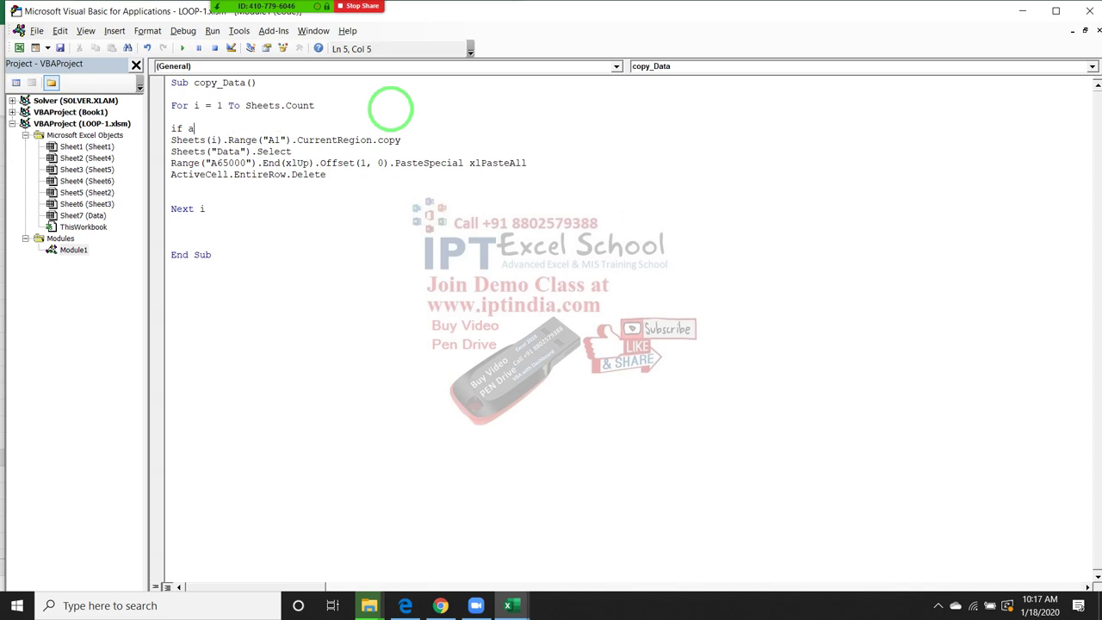
pyautogui.write('sheets')
pyautogui.write('(i).name')
pyautogui.write('<>')
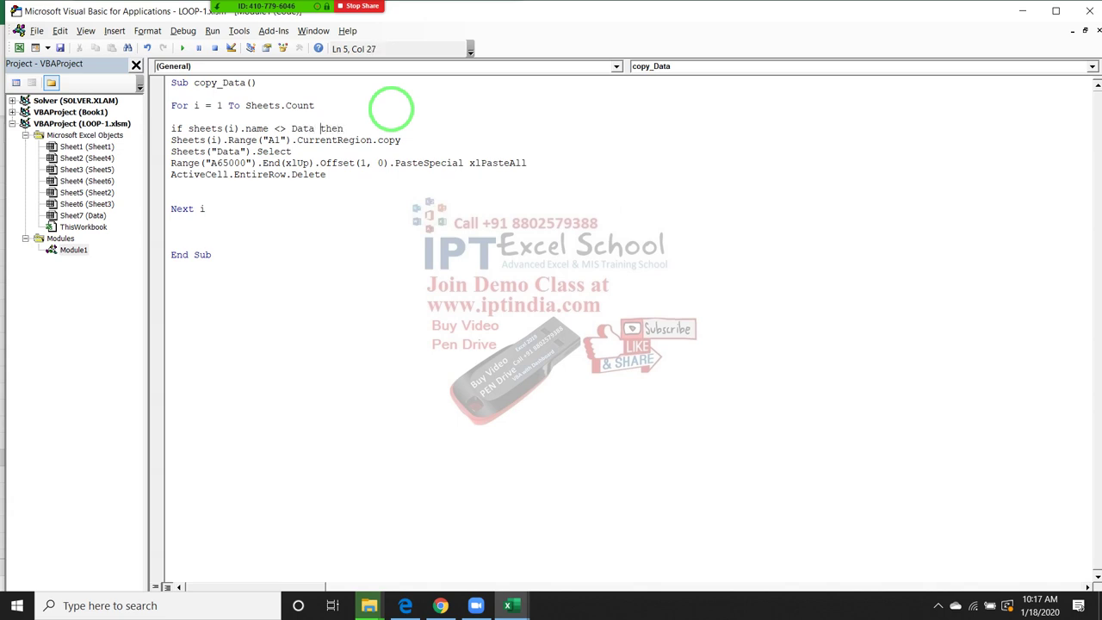
pyautogui.write('"Data')
pyautogui.write('"')
pyautogui.press('Down')
pyautogui.write('f')
pyautogui.press('Return')
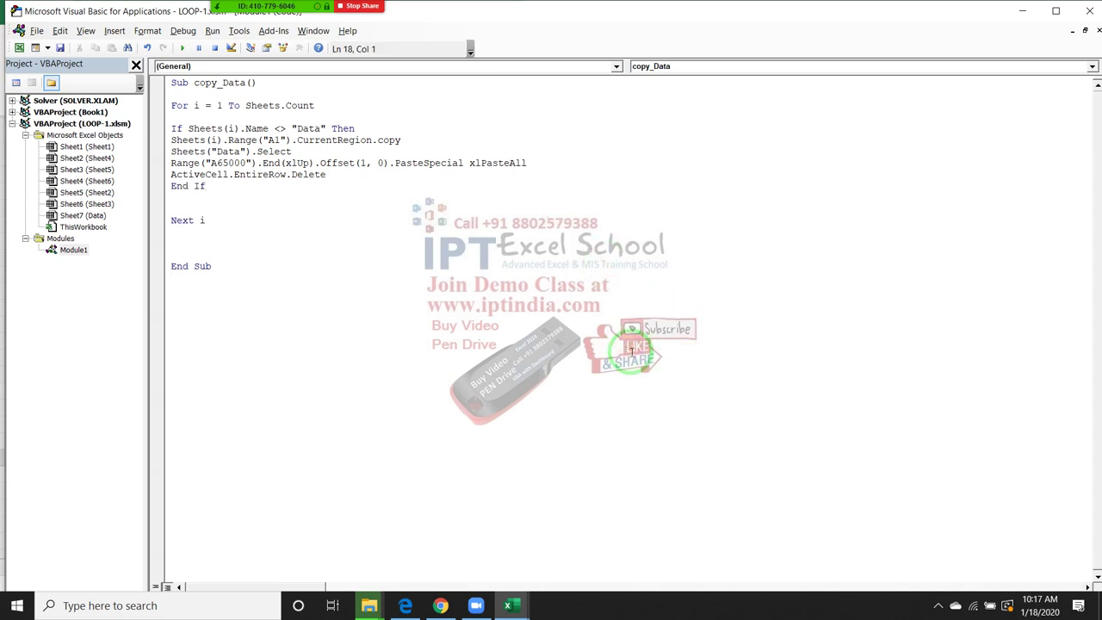
pyautogui.hotkey('alt', 'F11')
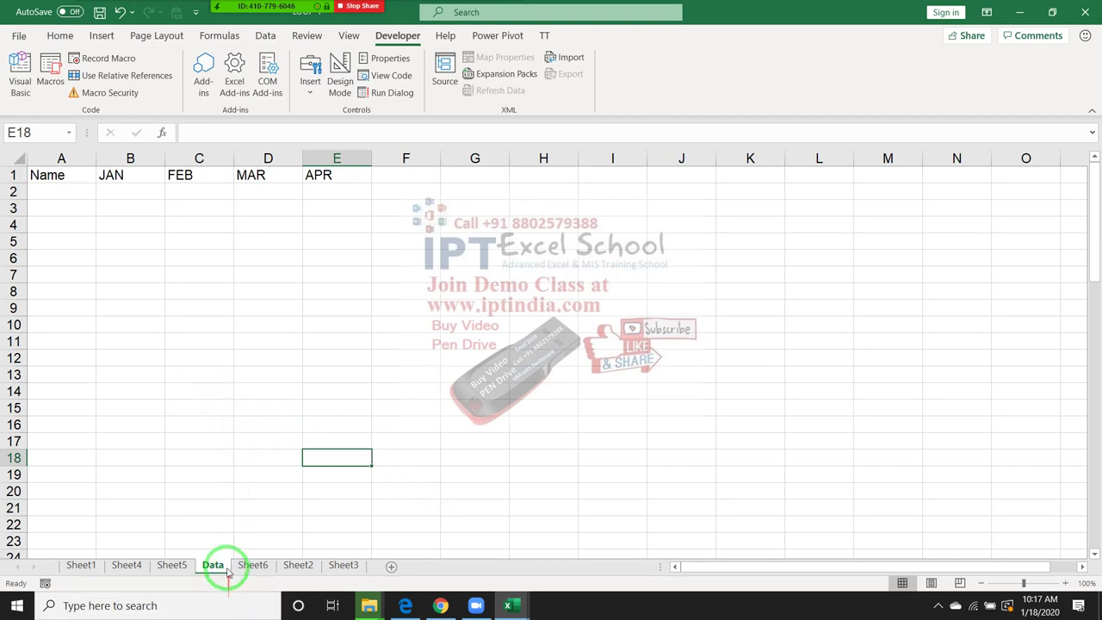
# Step: Run the revised copy_Data macro to fill the Data sheet through row 73, then return to the top
pyautogui.click(48, 79)
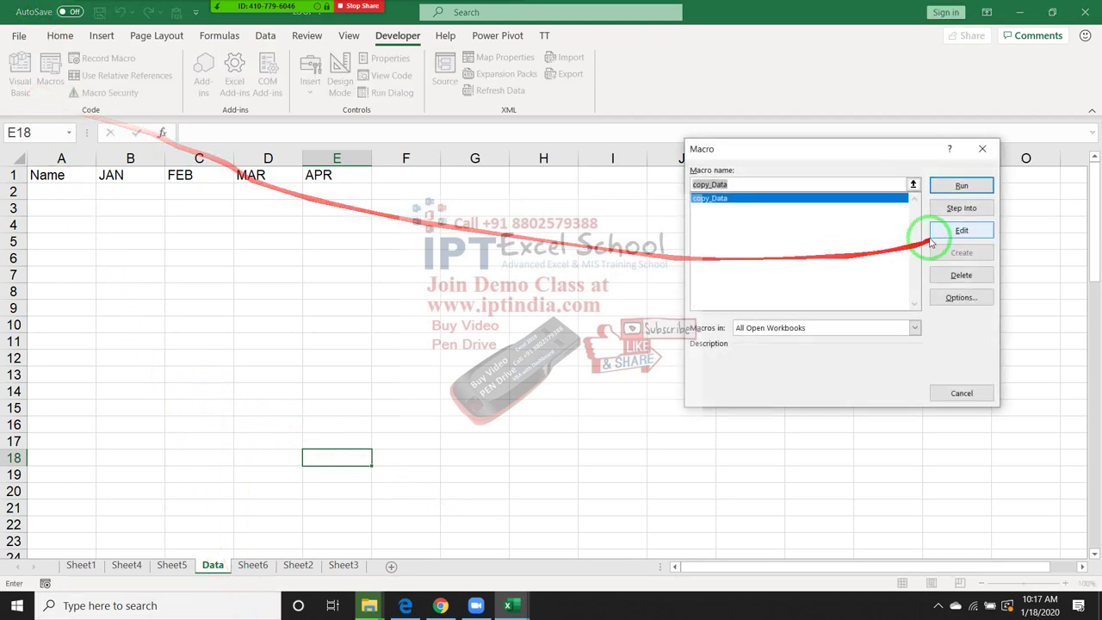
pyautogui.click(961, 186)
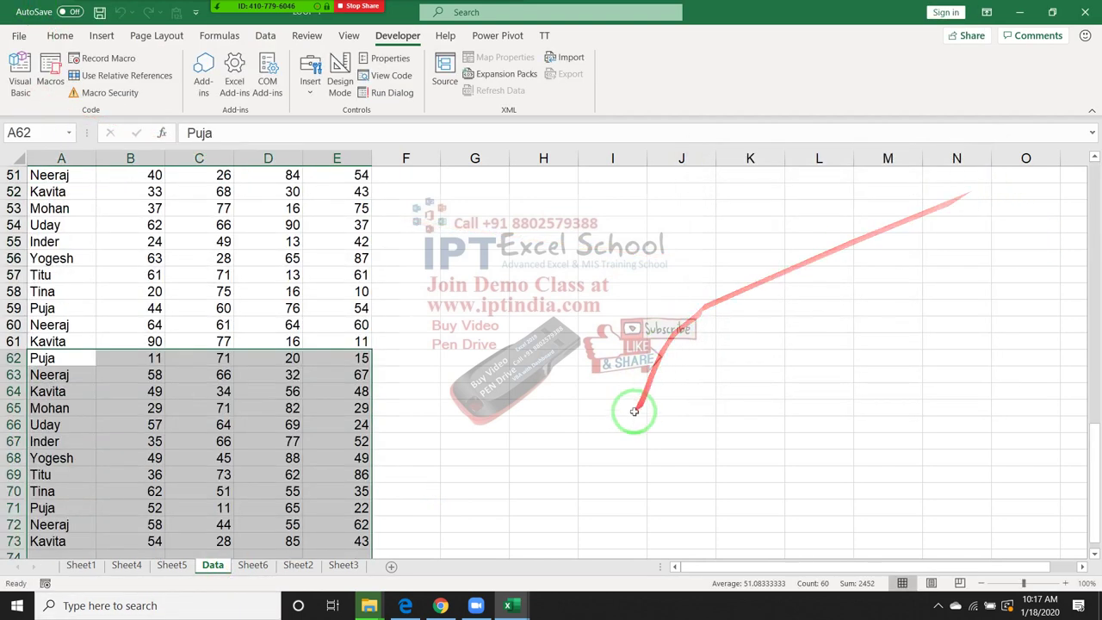
pyautogui.scroll(-1, 631, 426)
pyautogui.scroll(6, 630, 426)
pyautogui.scroll(12, 632, 424)
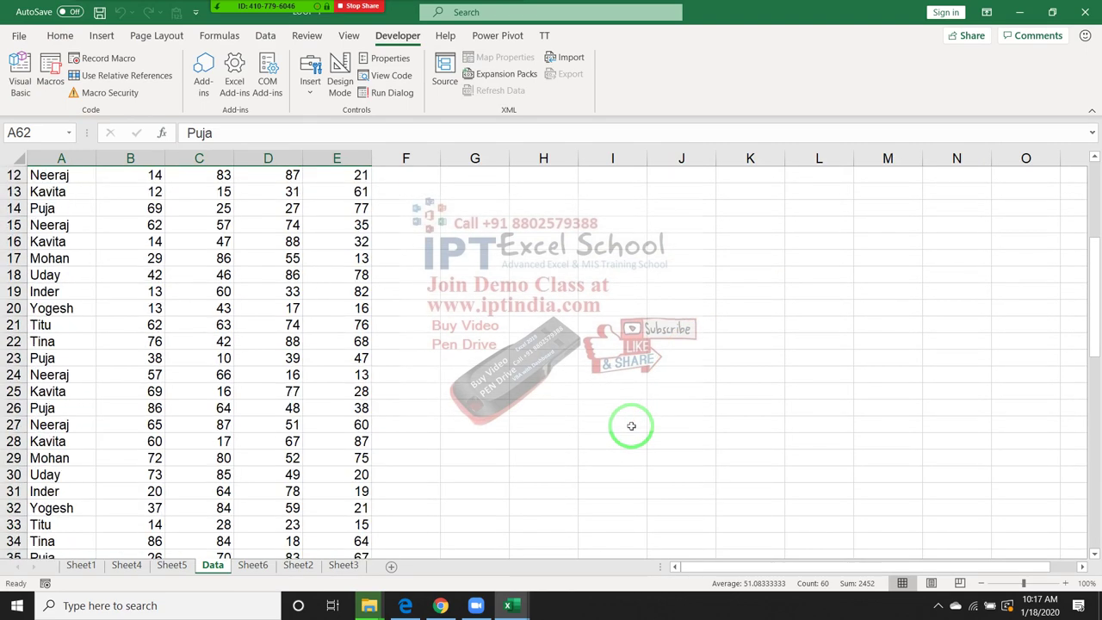
pyautogui.scroll(4, 633, 422)
# Step: Clear all copied data rows below the headers on the Data sheet
pyautogui.click(66, 191)
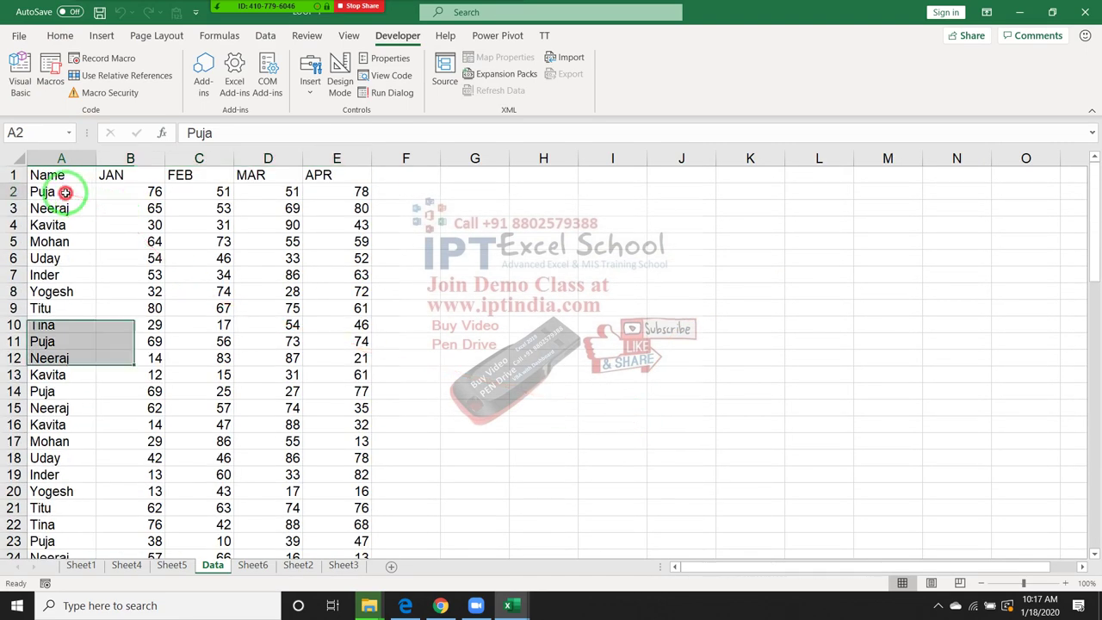
pyautogui.hotkey('ctrl', 'shift', 'Right')
pyautogui.hotkey('ctrl', 'shift', 'Down')
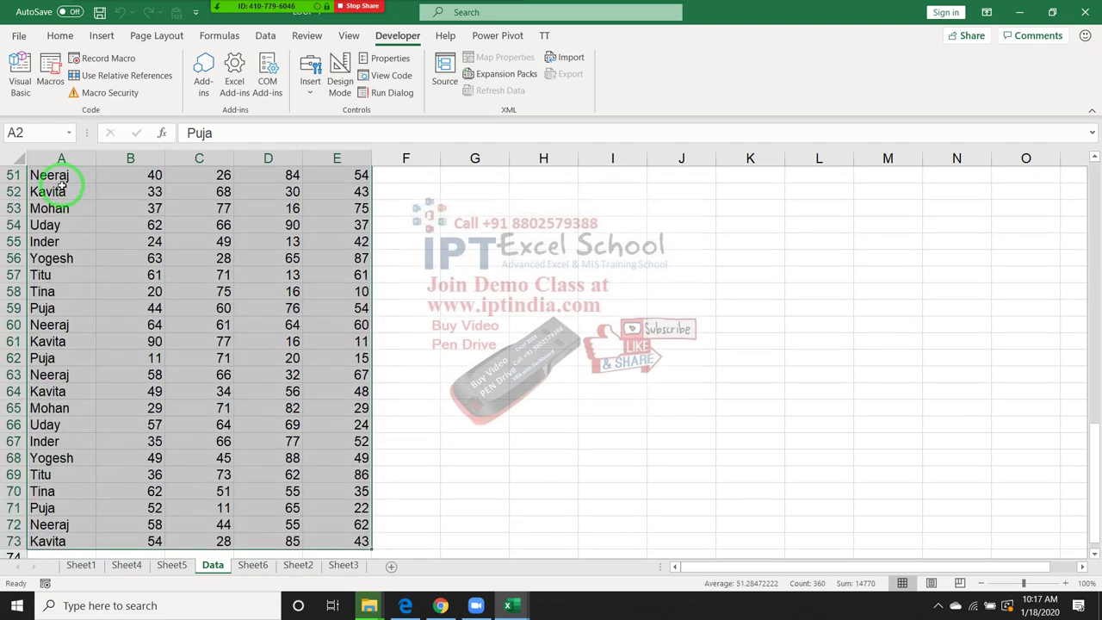
pyautogui.press('Delete')
# Step: Enter the header Sheet_Name in cell F1
pyautogui.hotkey('ctrl', 'Home')
pyautogui.press('Right')
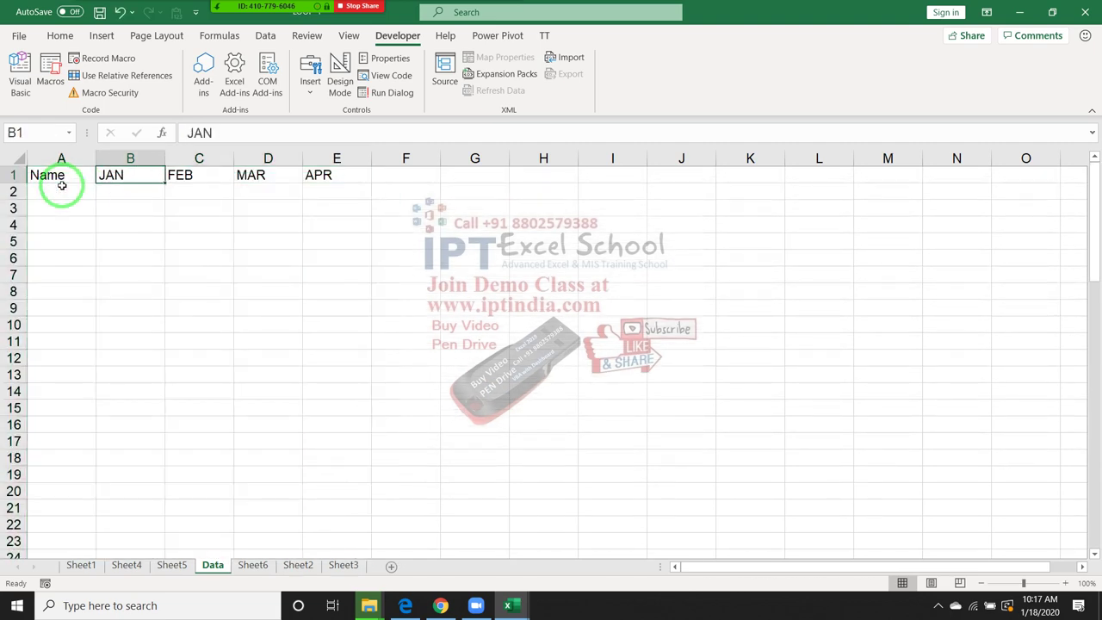
pyautogui.press('Right')
pyautogui.press('Right')
pyautogui.press('Right')
pyautogui.press('Right')
pyautogui.write('S')
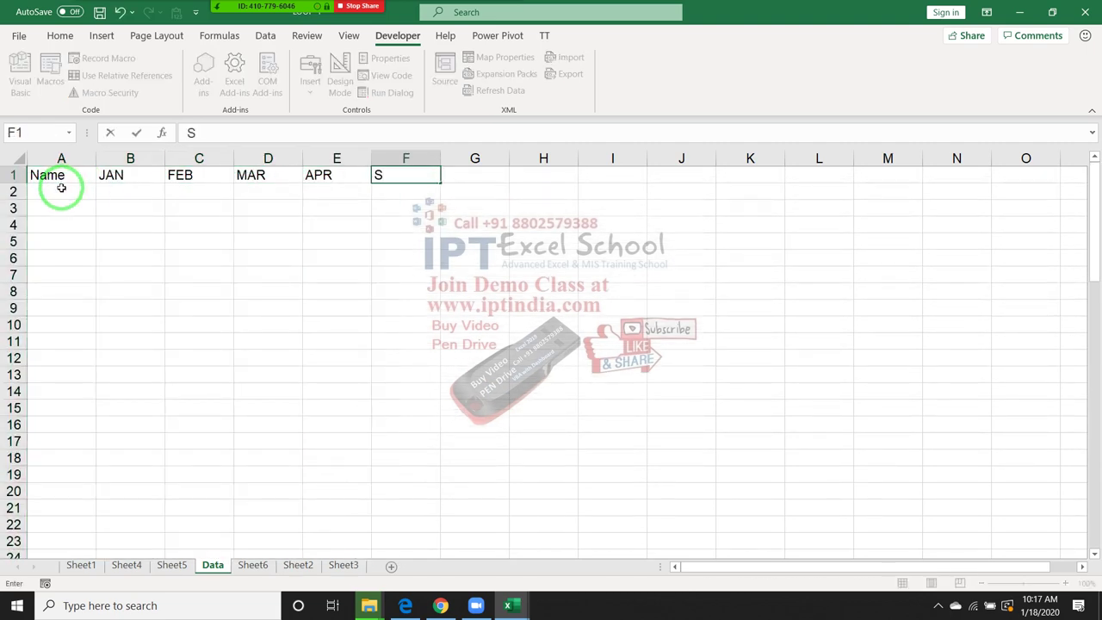
pyautogui.write('ee')
pyautogui.press('BackSpace')
pyautogui.press('BackSpace')
pyautogui.press('BackSpace')
pyautogui.write('g')
pyautogui.write('haeet')
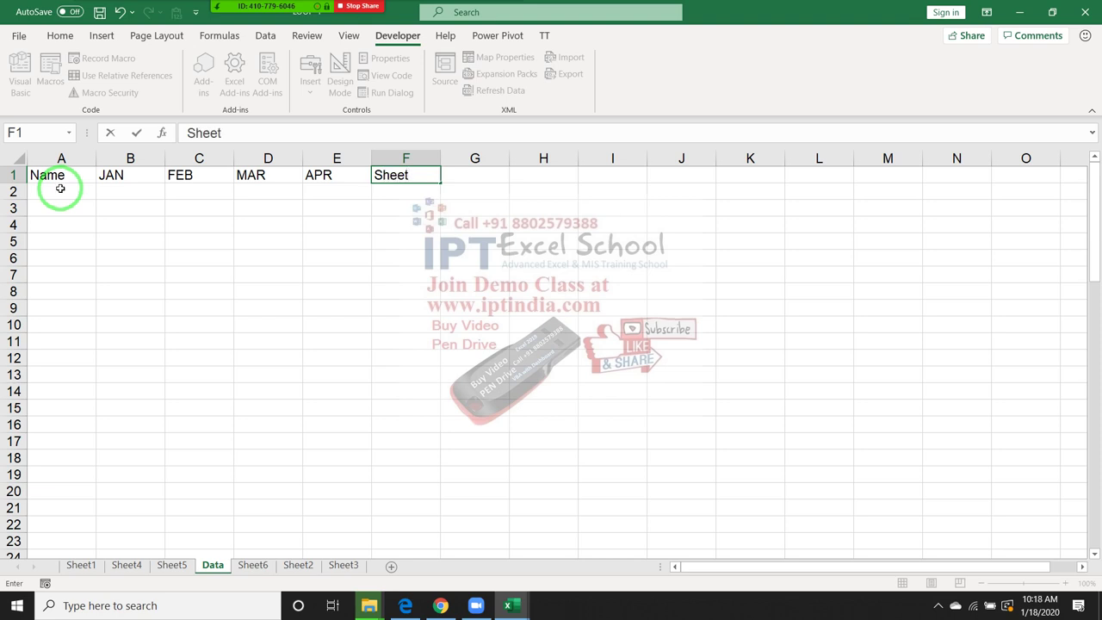
pyautogui.write('Name')
pyautogui.press('Return')
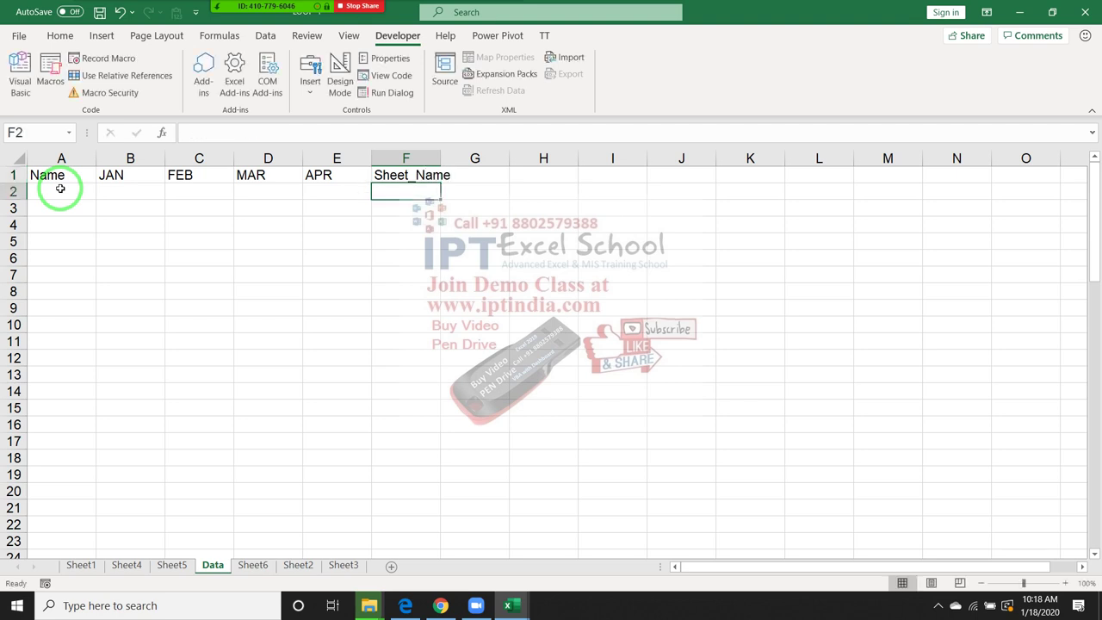
# Step: Paste Sheet1's table at A2 of the Data sheet and delete the duplicated header row
pyautogui.click(73, 566)
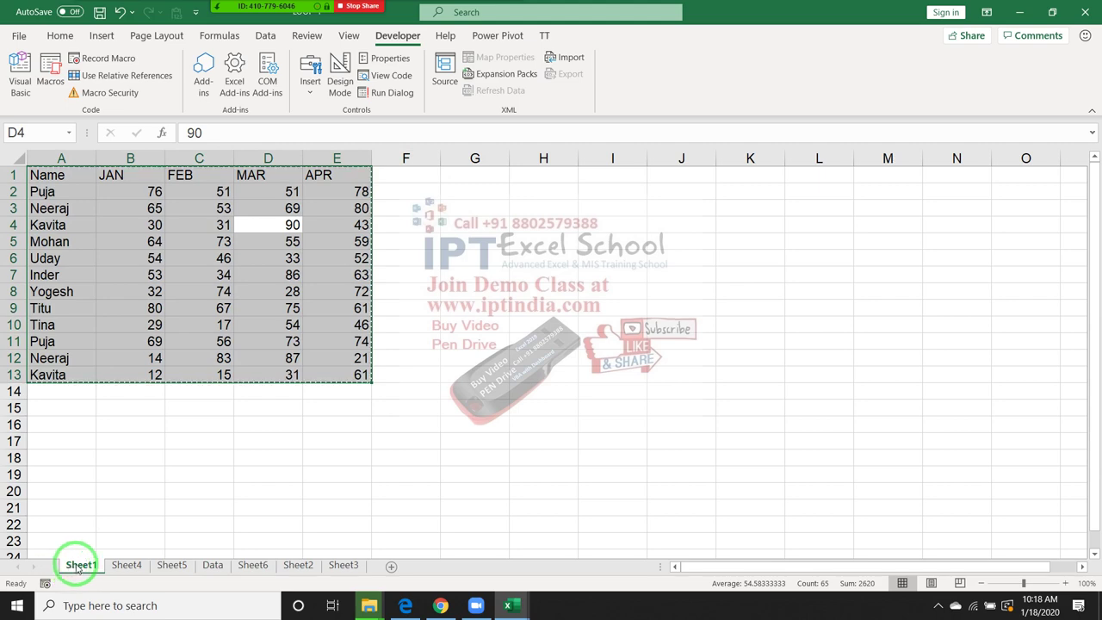
pyautogui.click(211, 565)
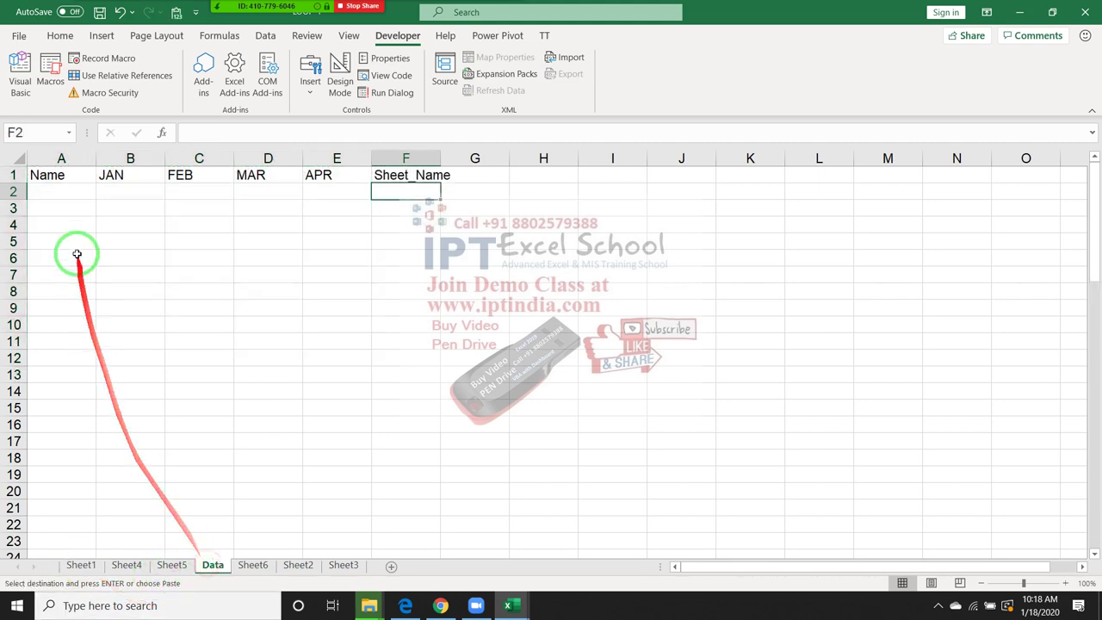
pyautogui.click(58, 194)
pyautogui.hotkey('ctrl', 'v')
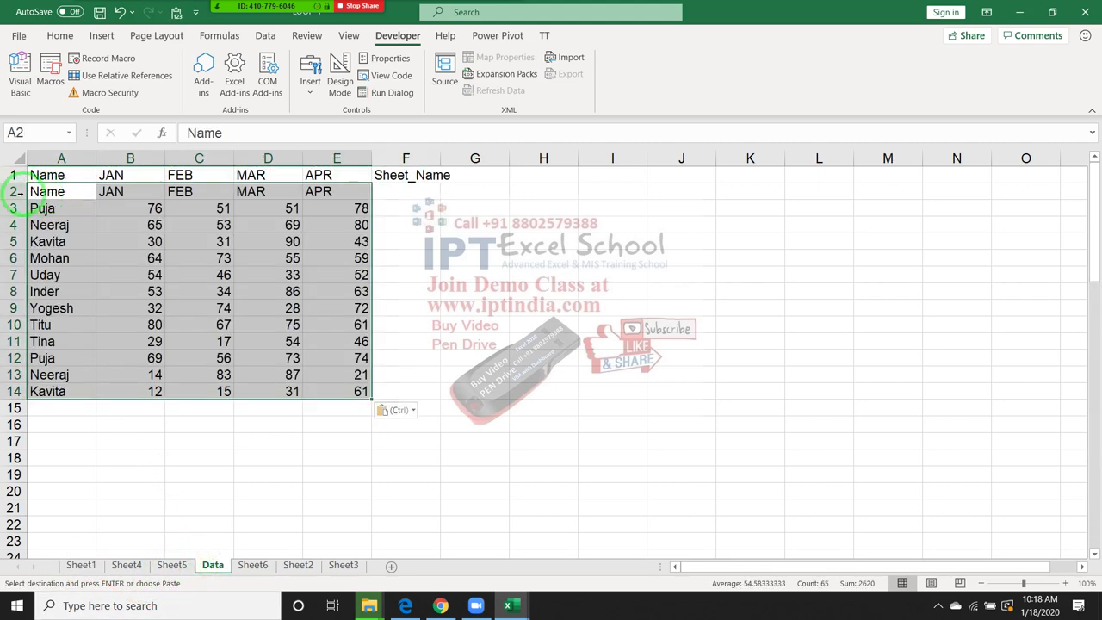
pyautogui.click(12, 192)
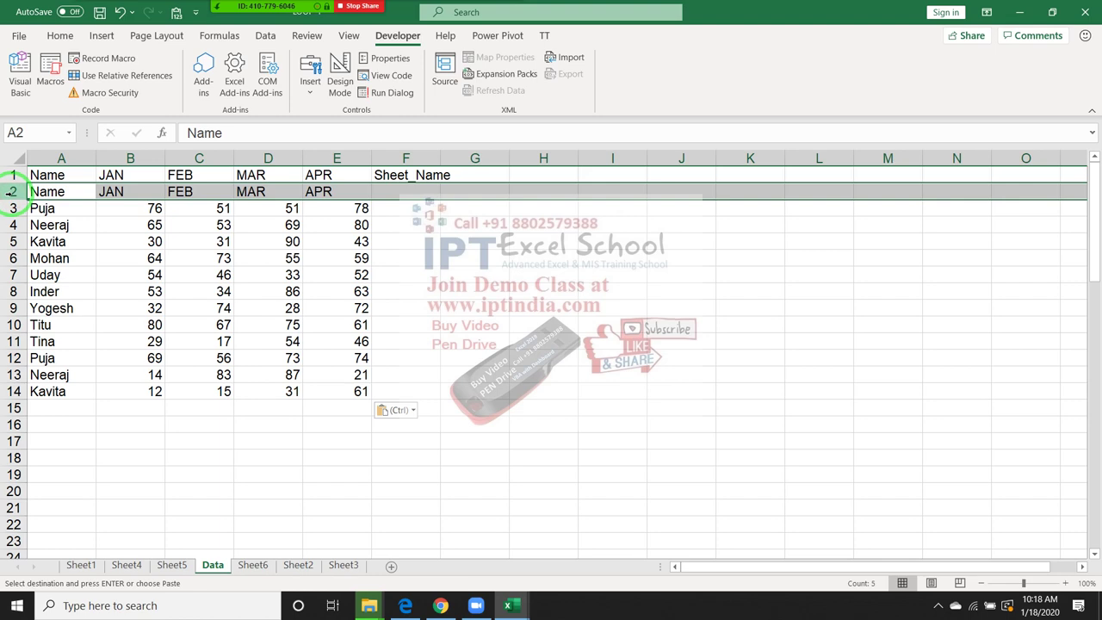
pyautogui.hotkey('ctrl', '-')
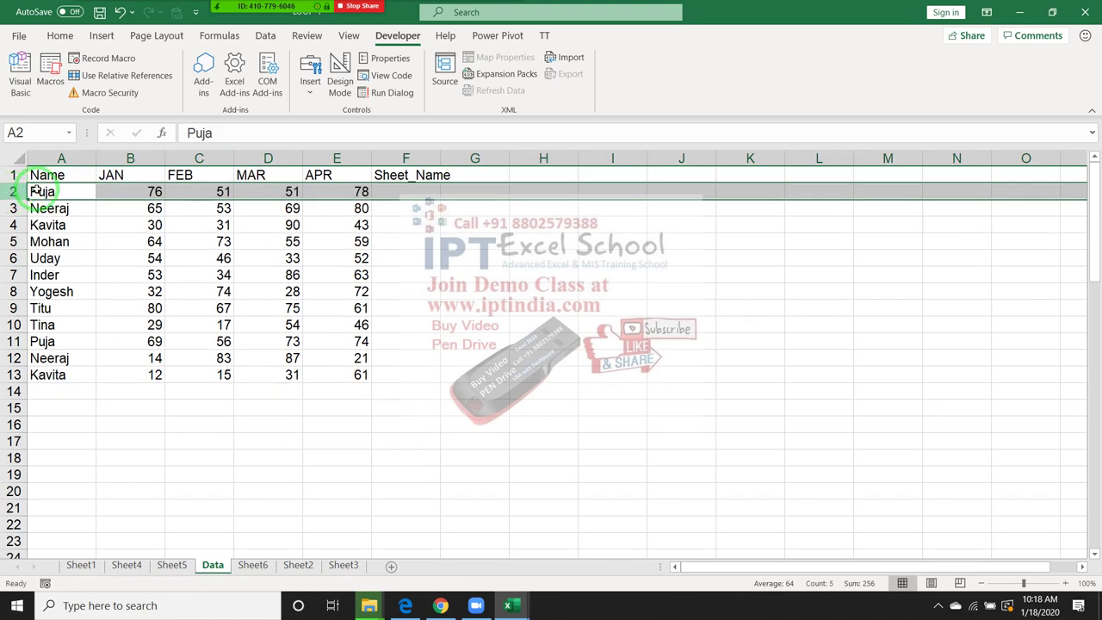
# Step: Operate the title-bar and bottom-right window controls of the Excel window
pyautogui.moveTo(211, 9)
pyautogui.click(110, 8)
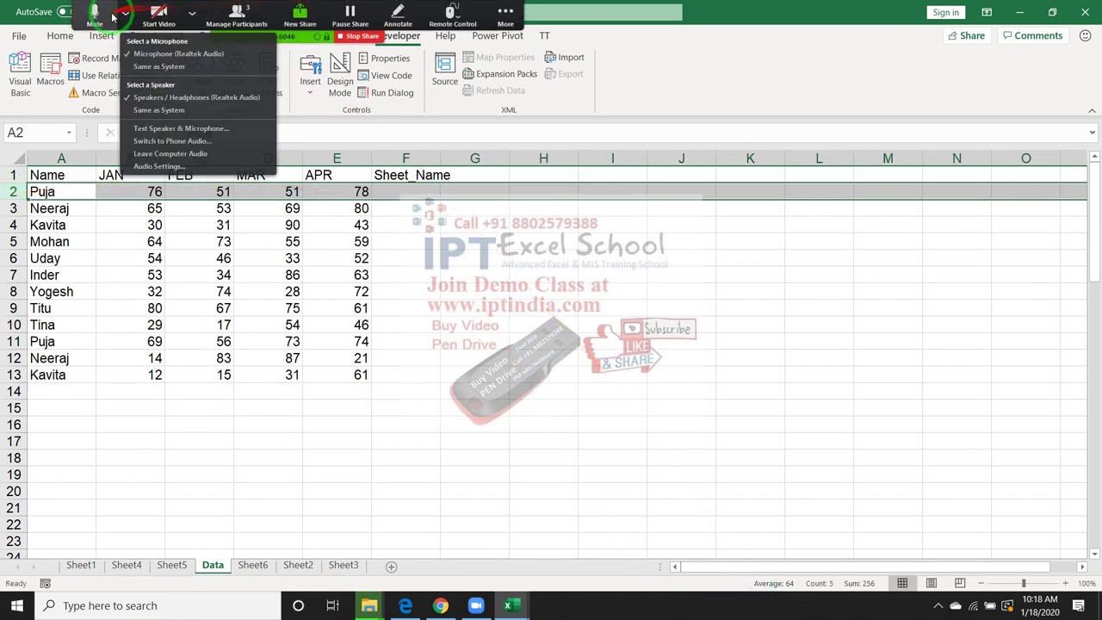
pyautogui.click(954, 602)
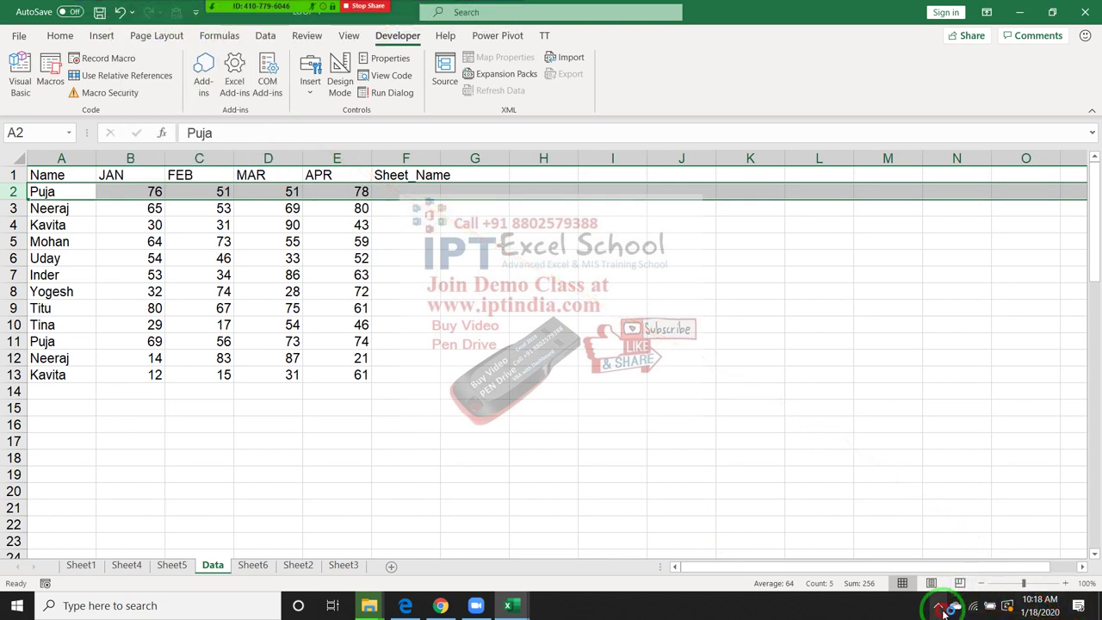
pyautogui.click(893, 577)
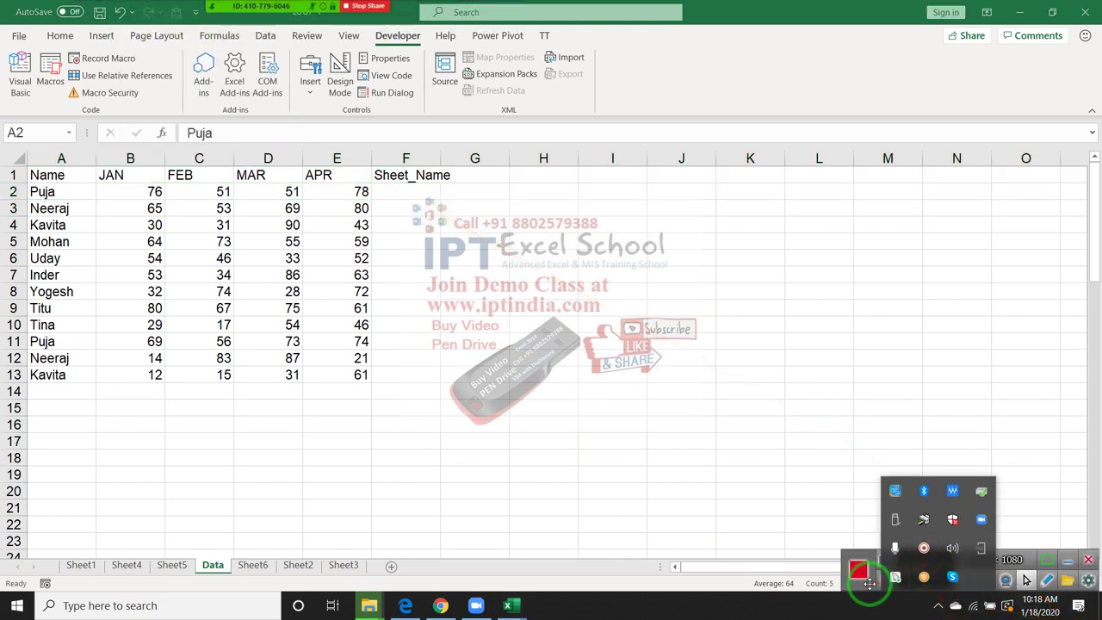
pyautogui.click(941, 605)
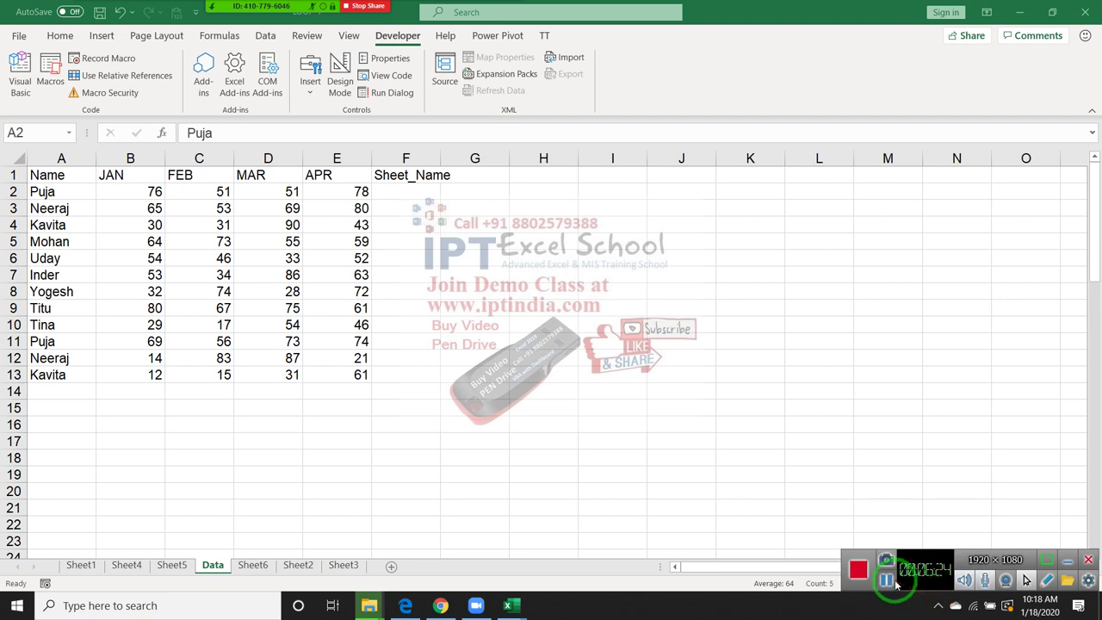
pyautogui.click(885, 582)
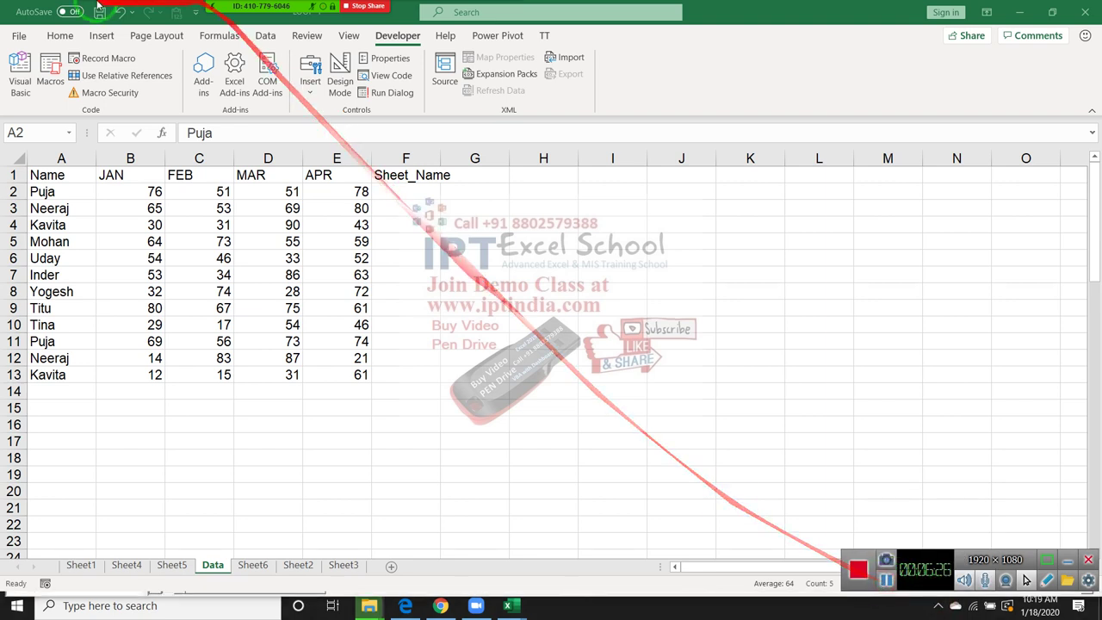
pyautogui.click(124, 13)
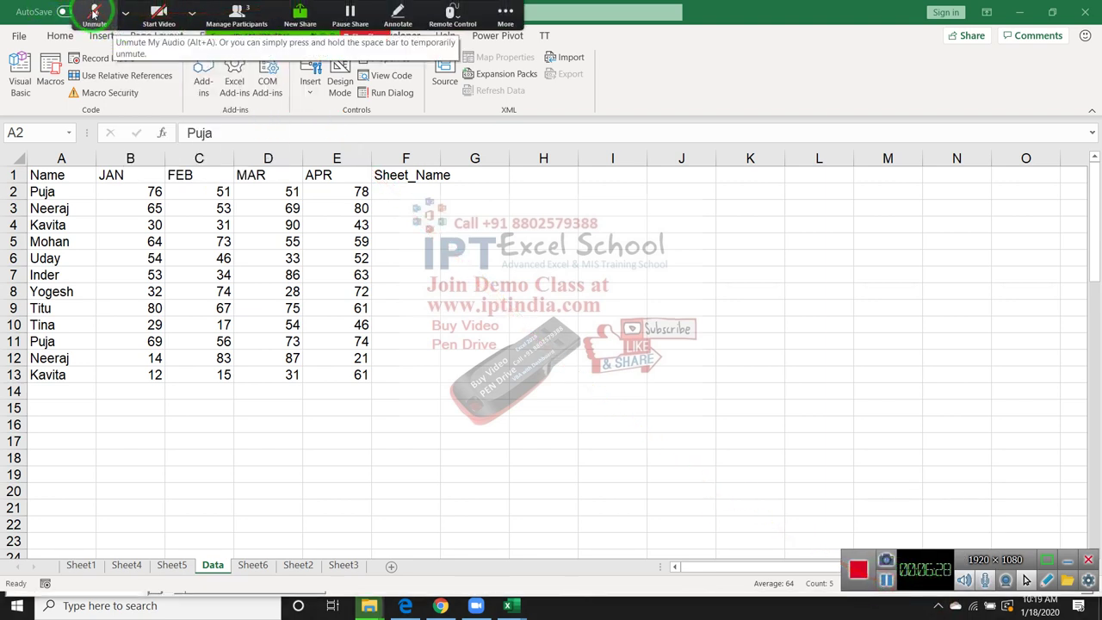
# Step: Enter Sheet1 in F2 and fill it down to F13
pyautogui.click(400, 150)
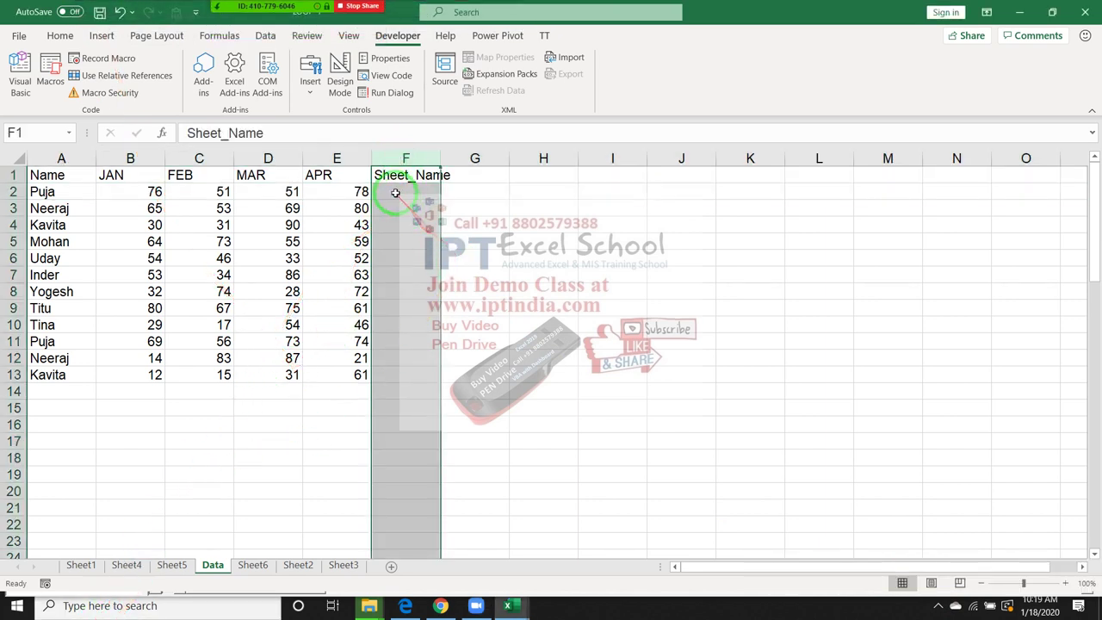
pyautogui.click(396, 192)
pyautogui.write('Sheet1')
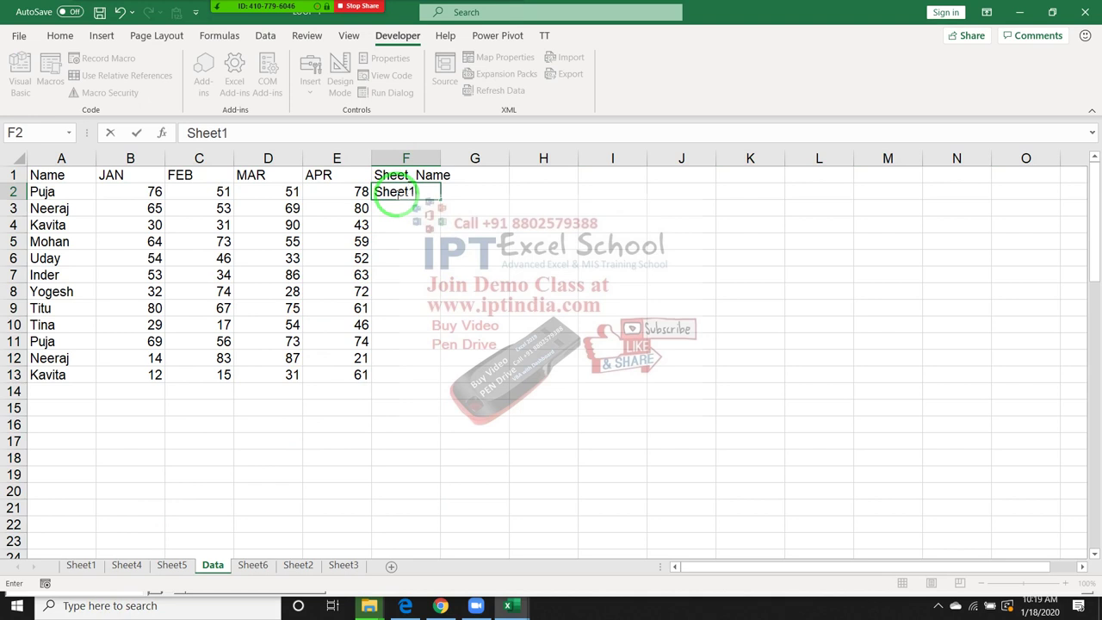
pyautogui.press('Return')
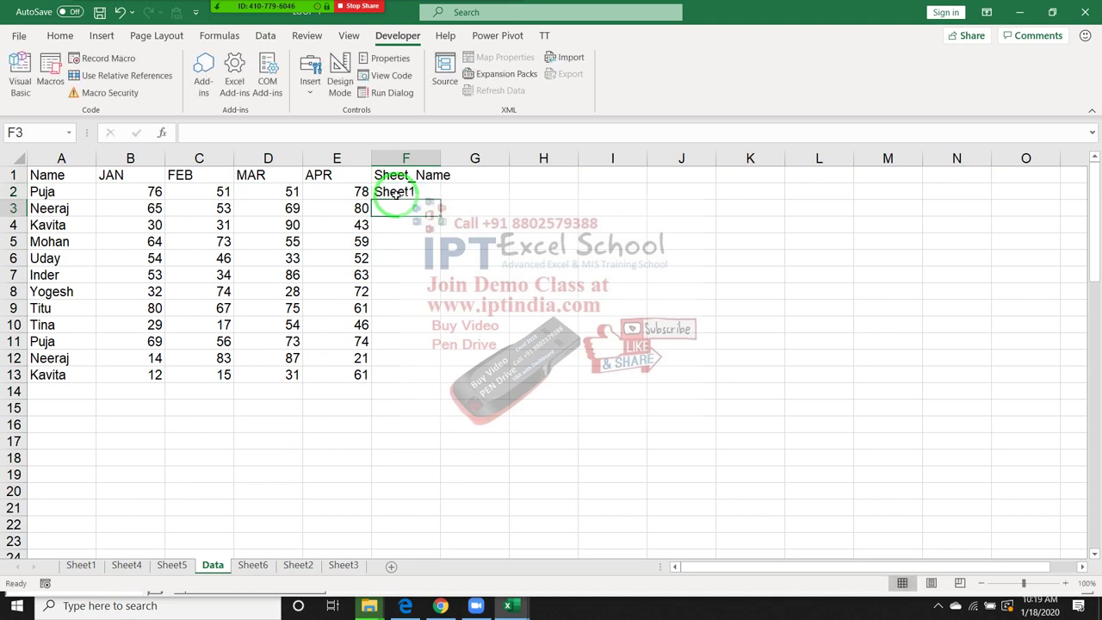
pyautogui.moveTo(394, 193); pyautogui.dragTo(408, 374)
pyautogui.hotkey('ctrl', 'd')
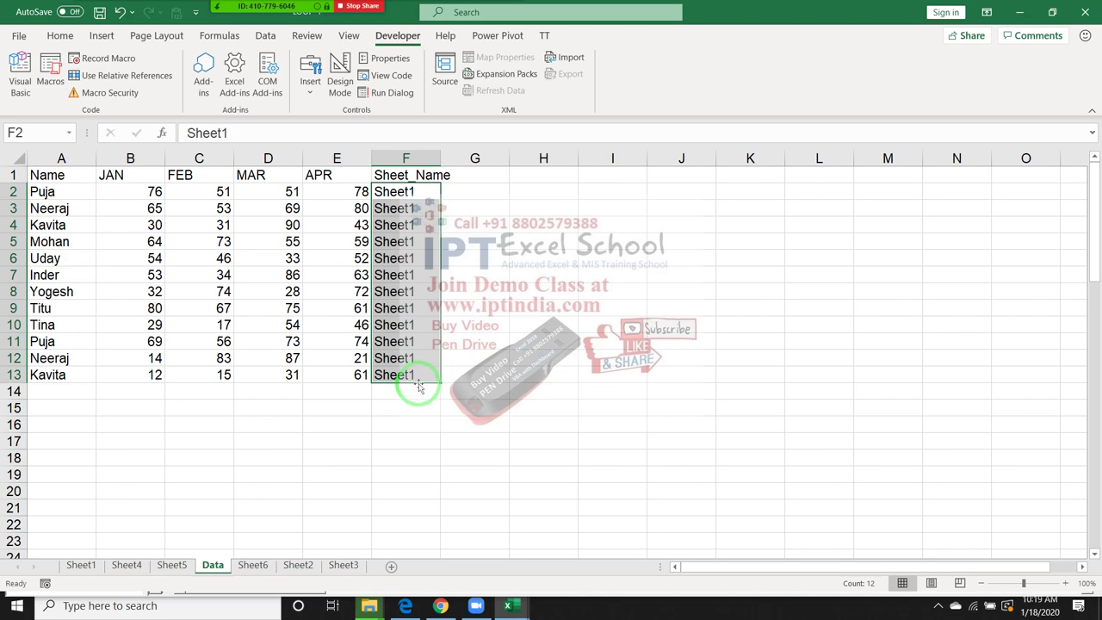
# Step: Clear the trial sheet names from F2:F13 and return to the copy_Data code
pyautogui.press('Delete')
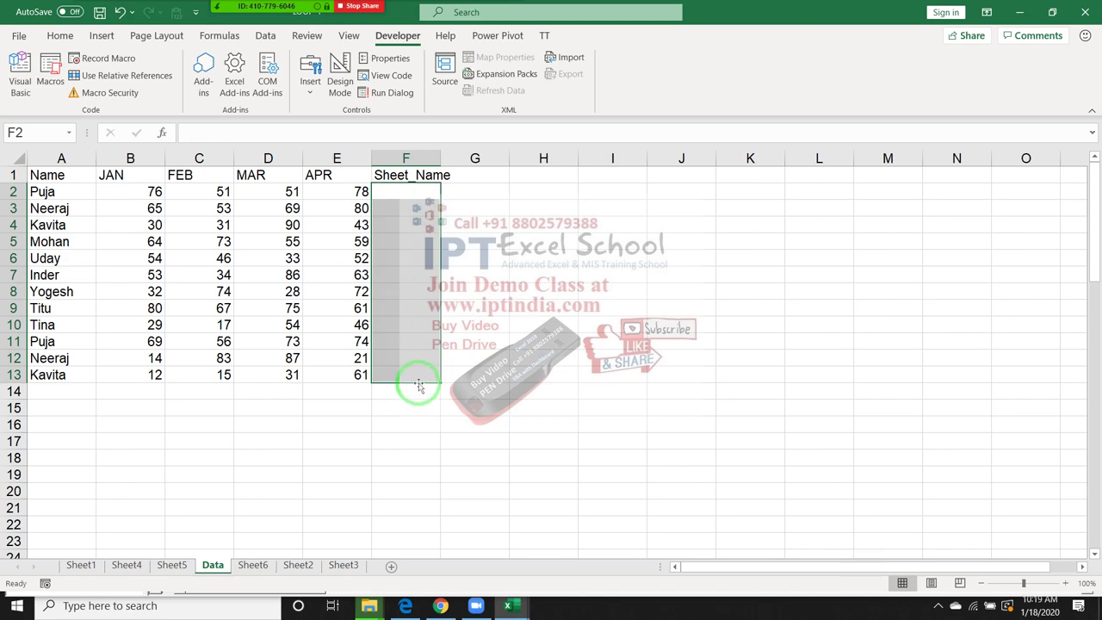
pyautogui.press('Left')
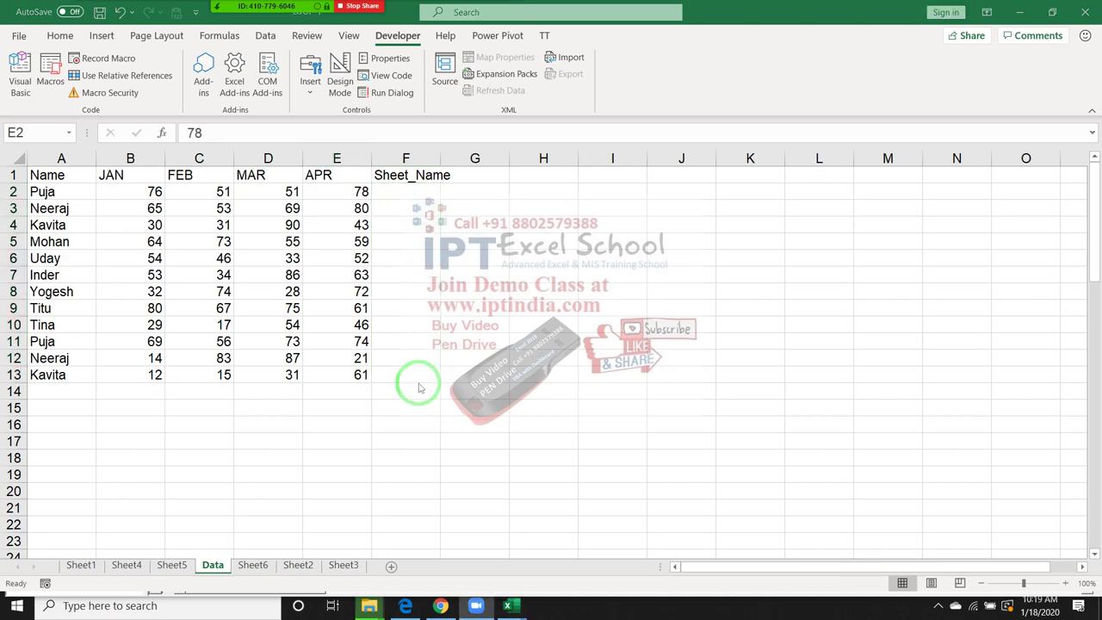
pyautogui.hotkey('alt', 'Tab')
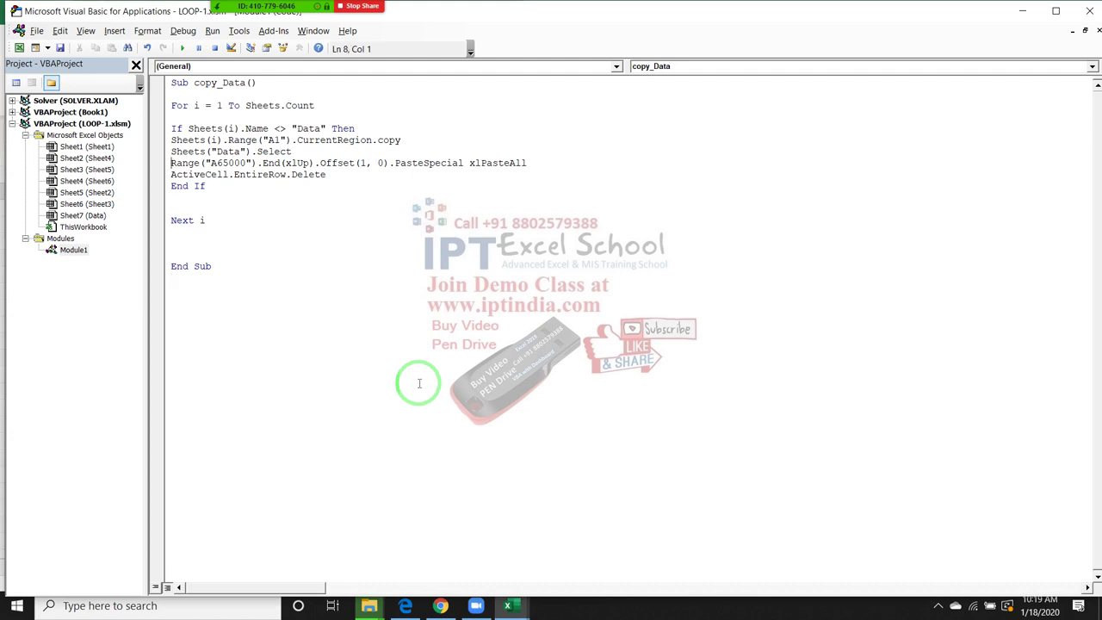
# Step: Add the line Dim n As String above the For loop
pyautogui.press('BackSpace')
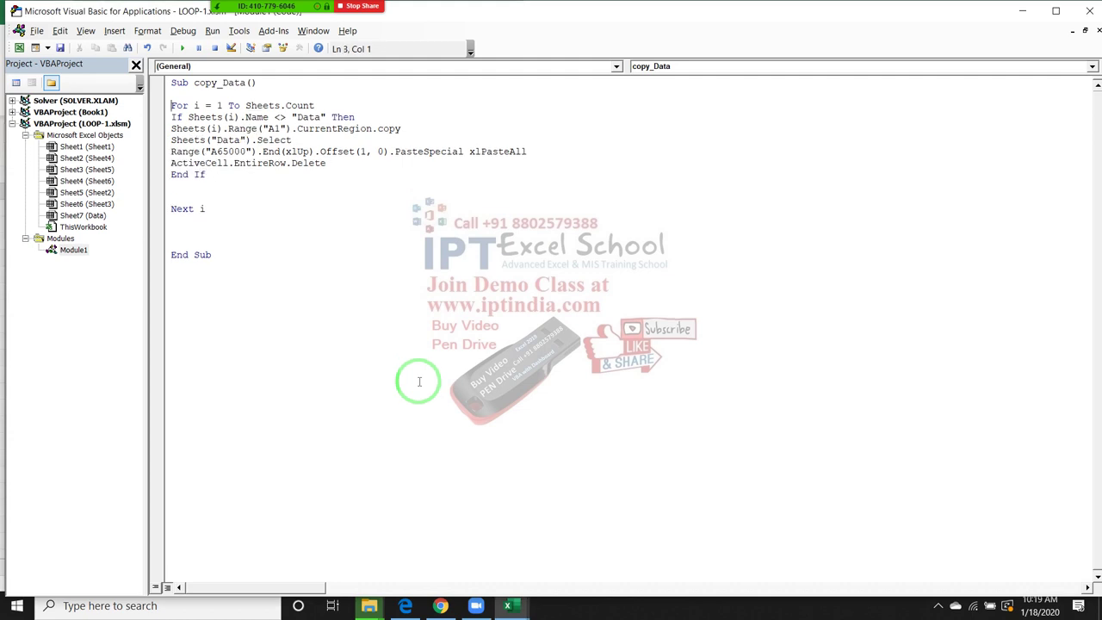
pyautogui.press('Up')
pyautogui.press('Return')
pyautogui.press('Return')
pyautogui.press('Up')
pyautogui.press('Up')
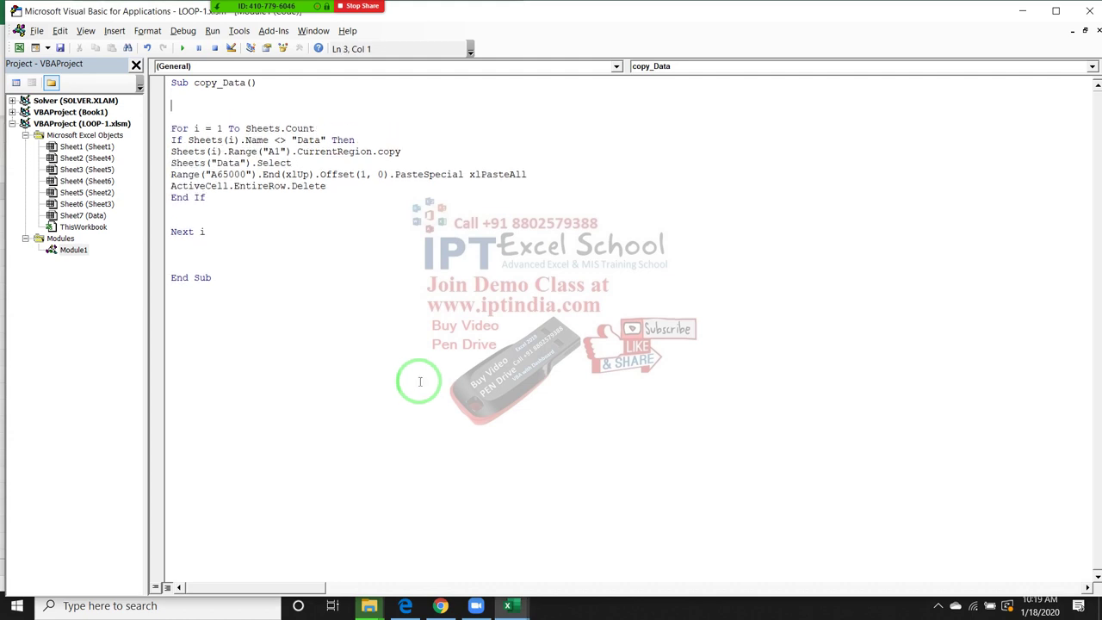
pyautogui.write('dim ')
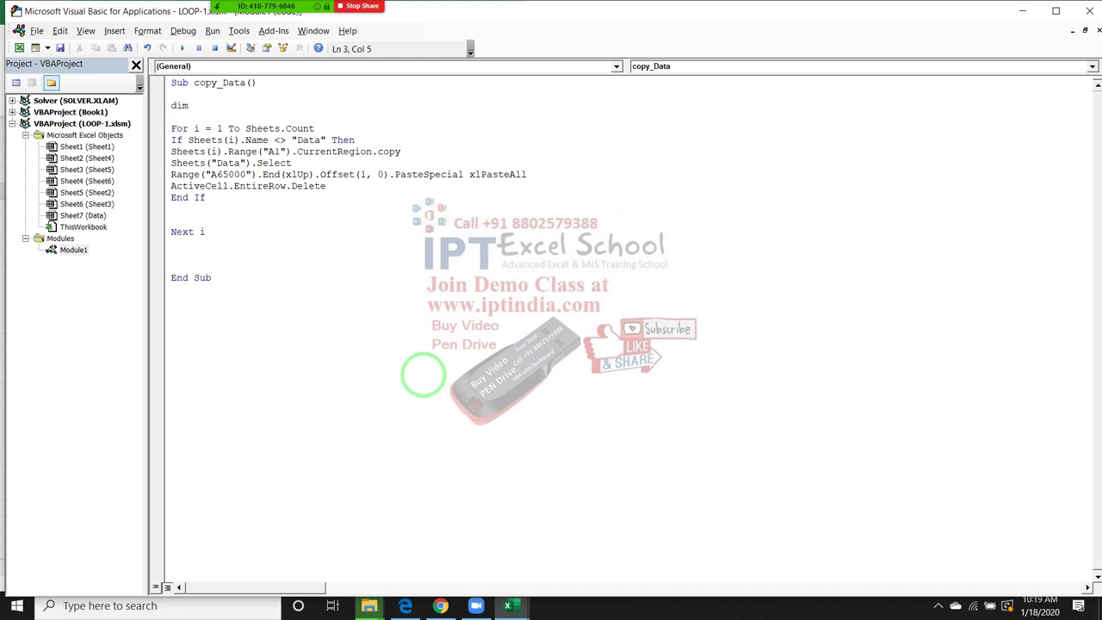
pyautogui.write('r')
pyautogui.write('r')
pyautogui.write('as')
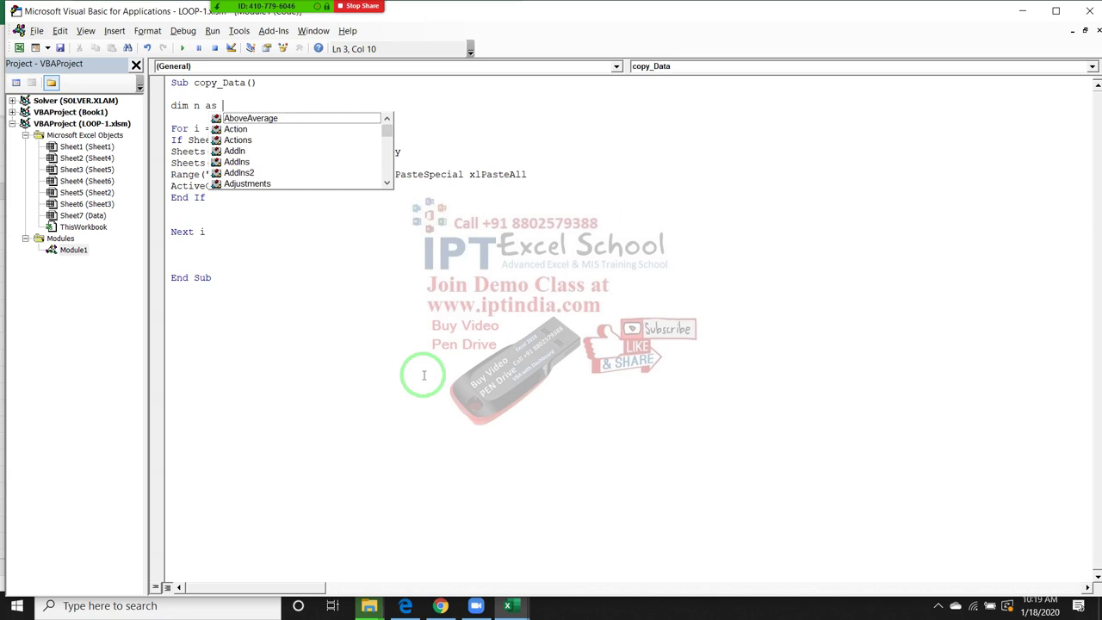
pyautogui.write('s Str')
pyautogui.press('Tab')
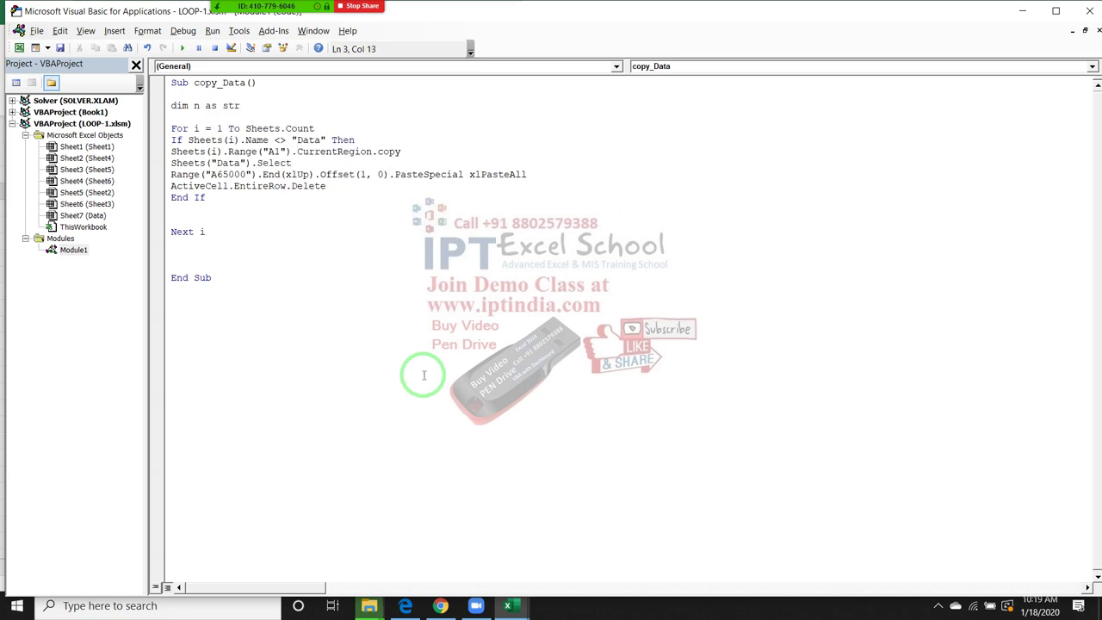
pyautogui.press('Return')
# Step: Insert s = Sheets(i).Name above the If line and select it
pyautogui.press('Down')
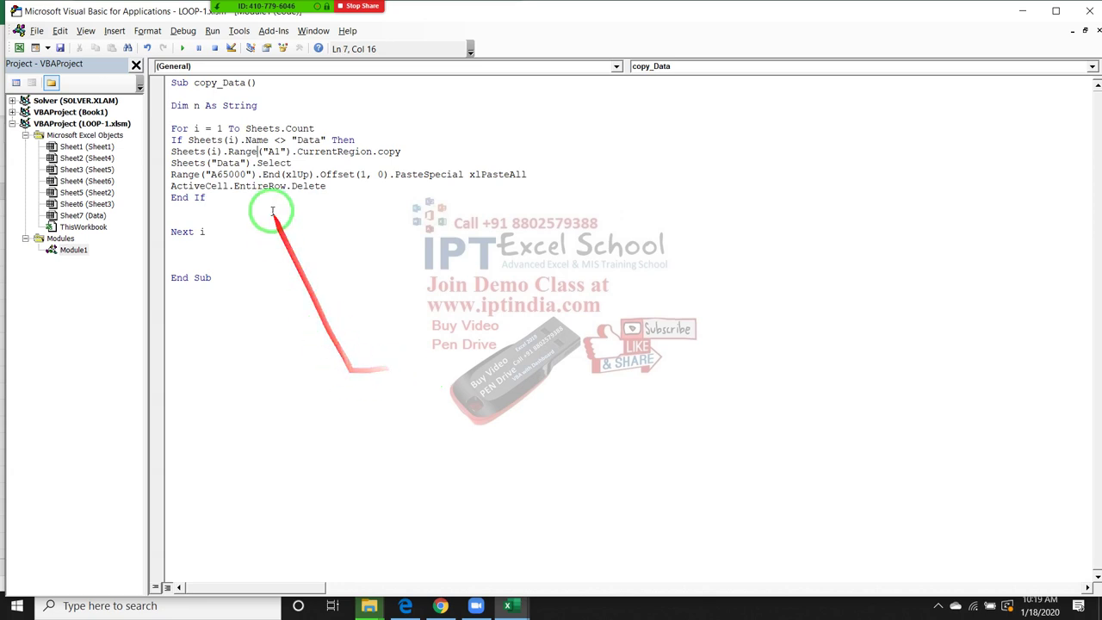
pyautogui.click(170, 140)
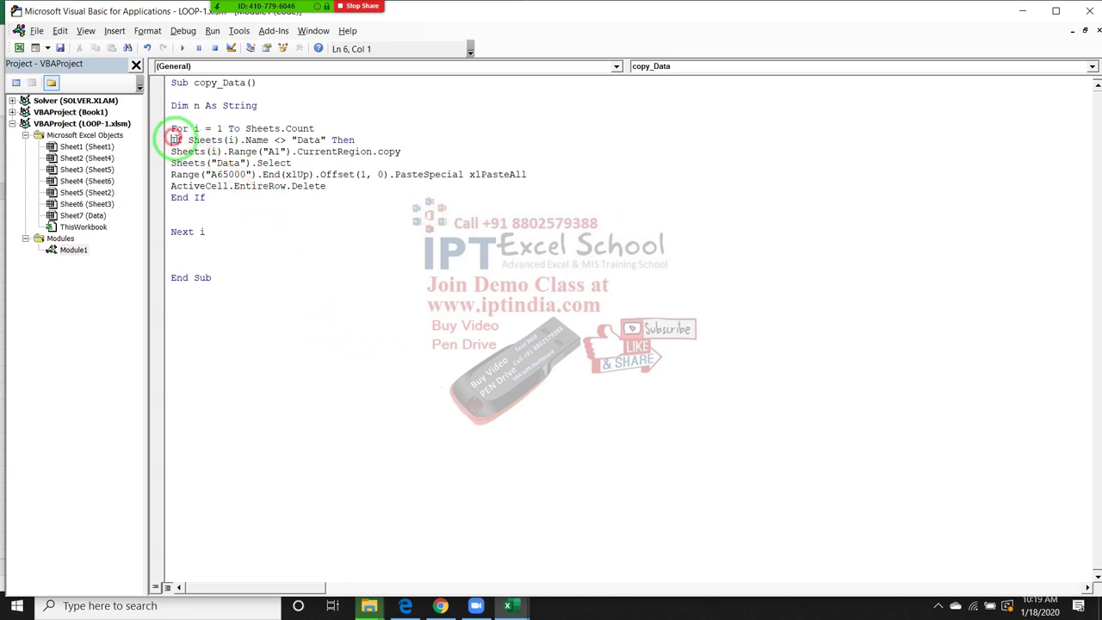
pyautogui.press('Return')
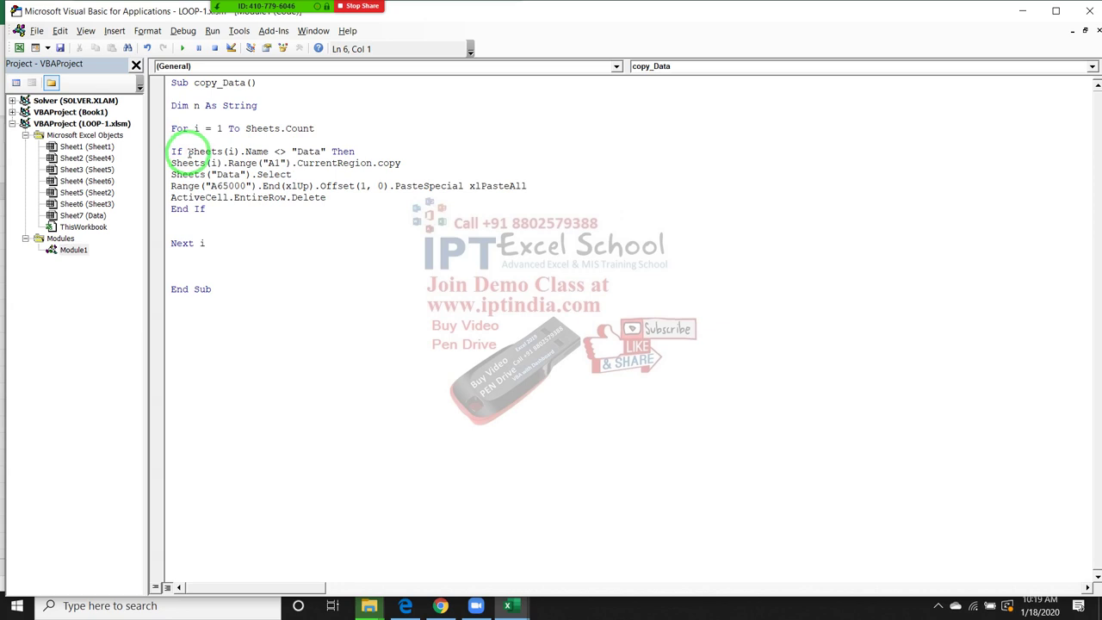
pyautogui.write('s=s')
pyautogui.write('heets(')
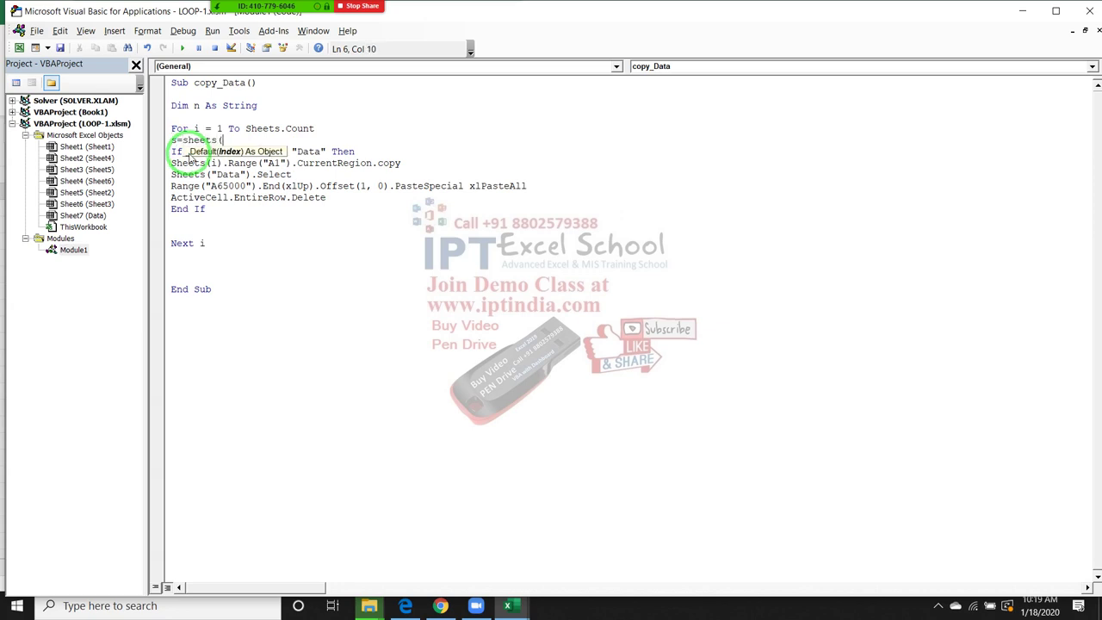
pyautogui.write('i).')
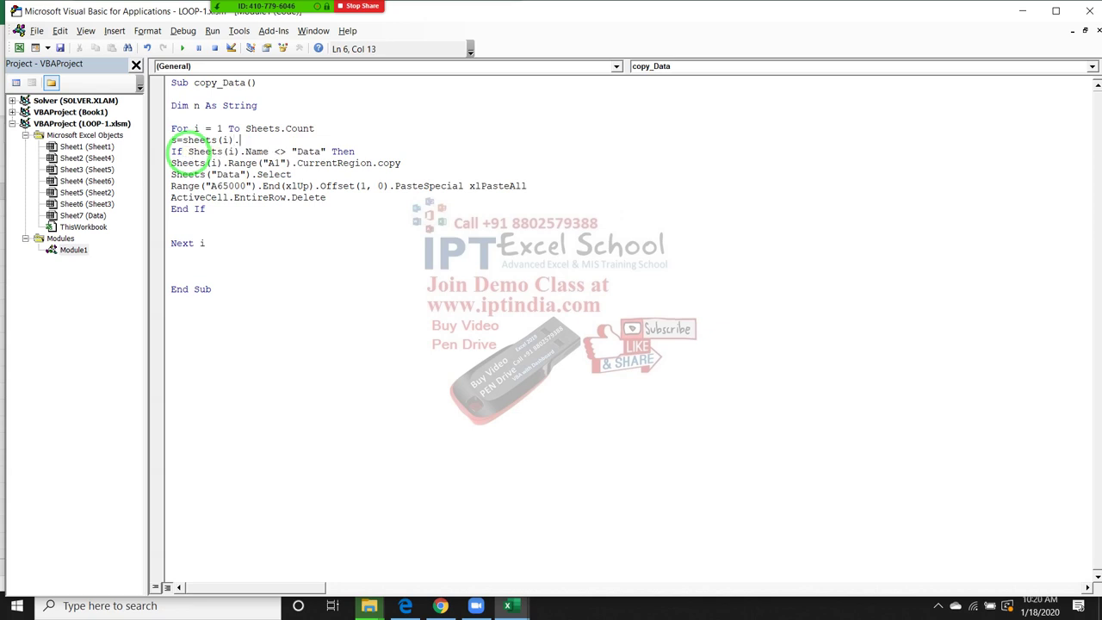
pyautogui.write('name')
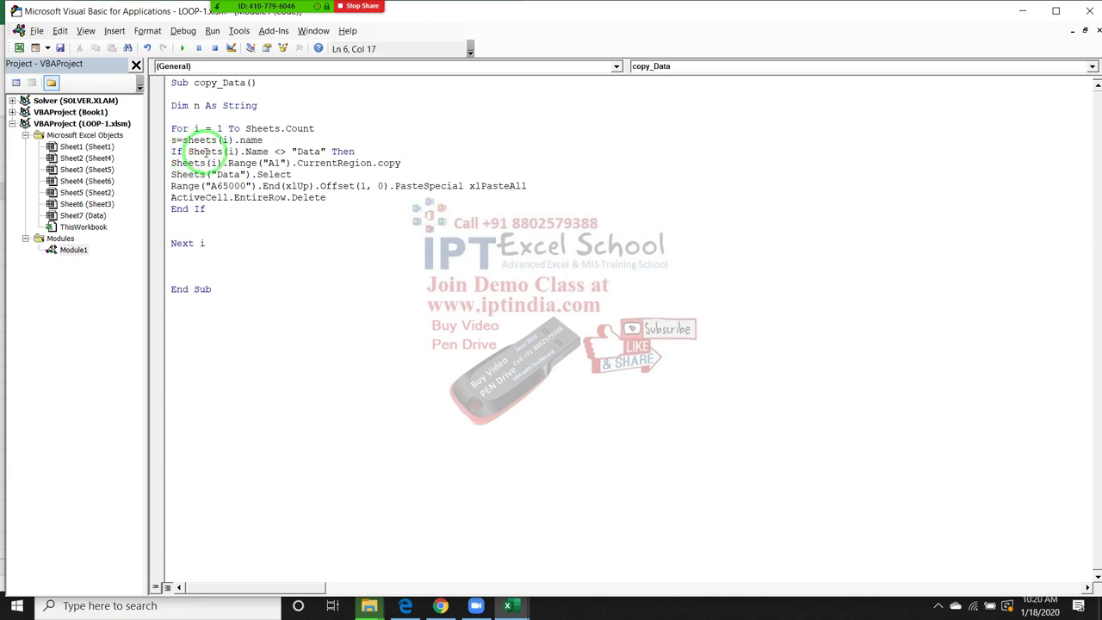
pyautogui.click(235, 221)
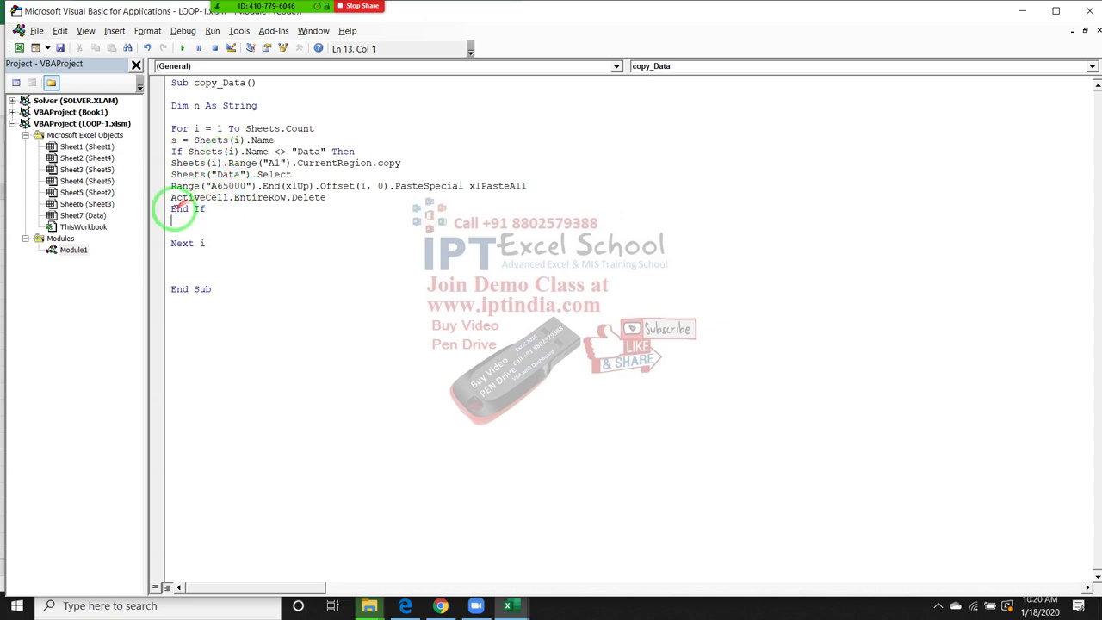
pyautogui.moveTo(171, 139); pyautogui.dragTo(274, 140)
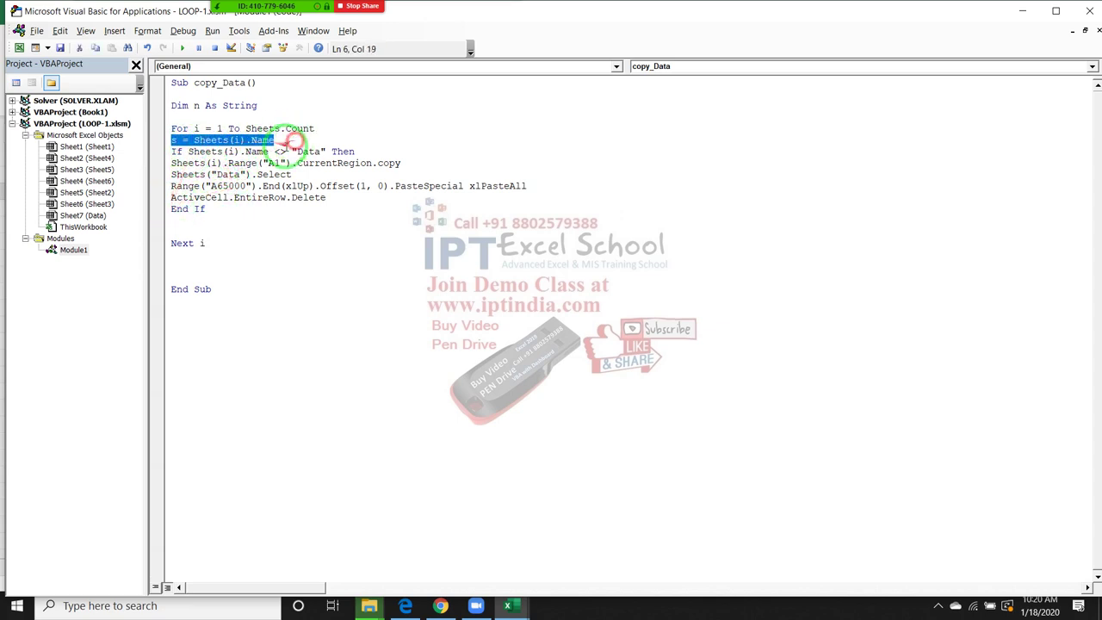
# Step: Open blank lines above End If for a new range line, checking the Data sheet layout
pyautogui.click(171, 208)
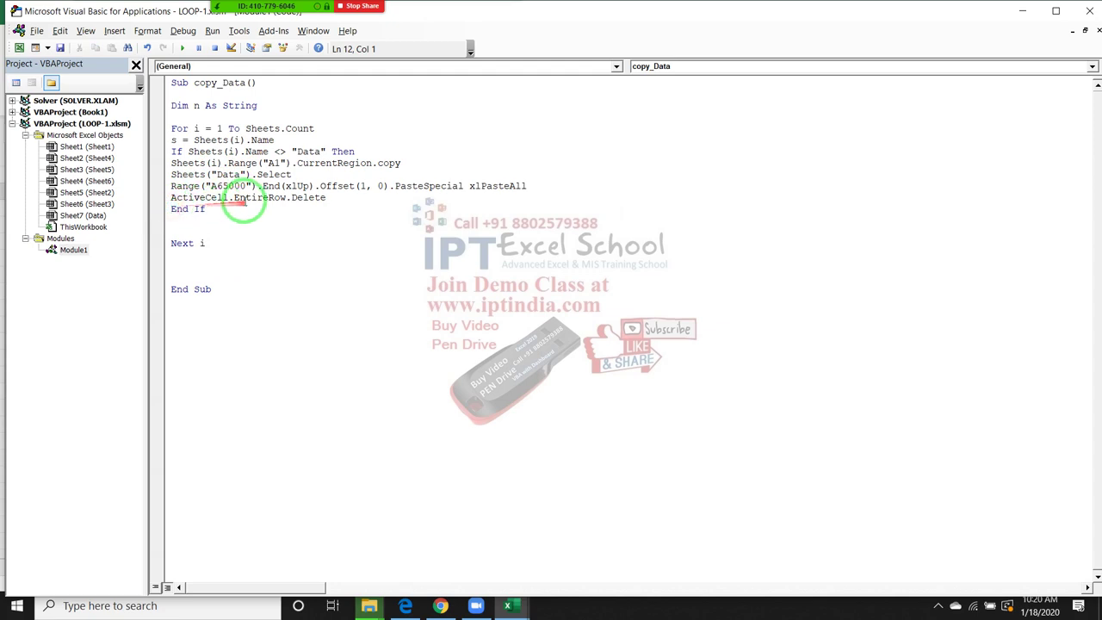
pyautogui.press('Return')
pyautogui.press('Return')
pyautogui.press('Up')
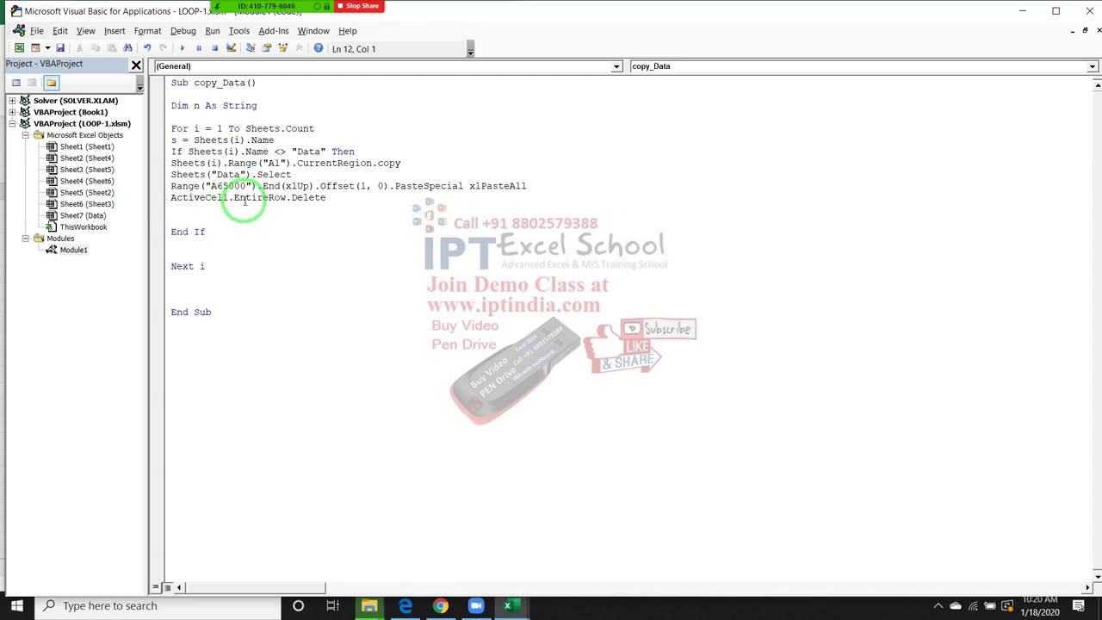
pyautogui.write('rang')
pyautogui.write('e("A')
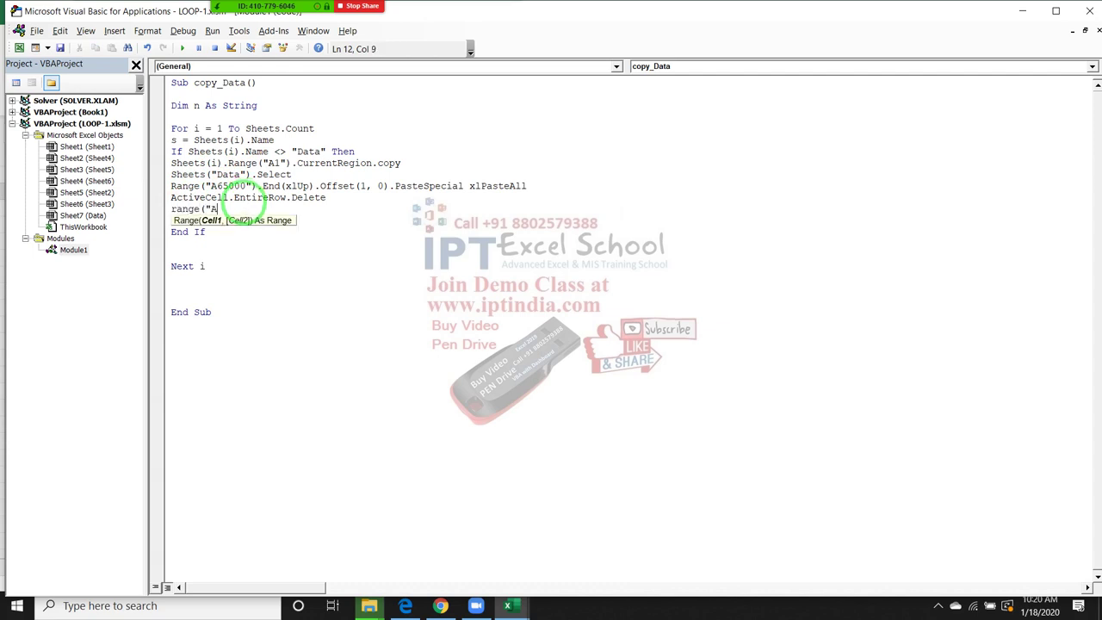
pyautogui.write('65000')
pyautogui.write('")')
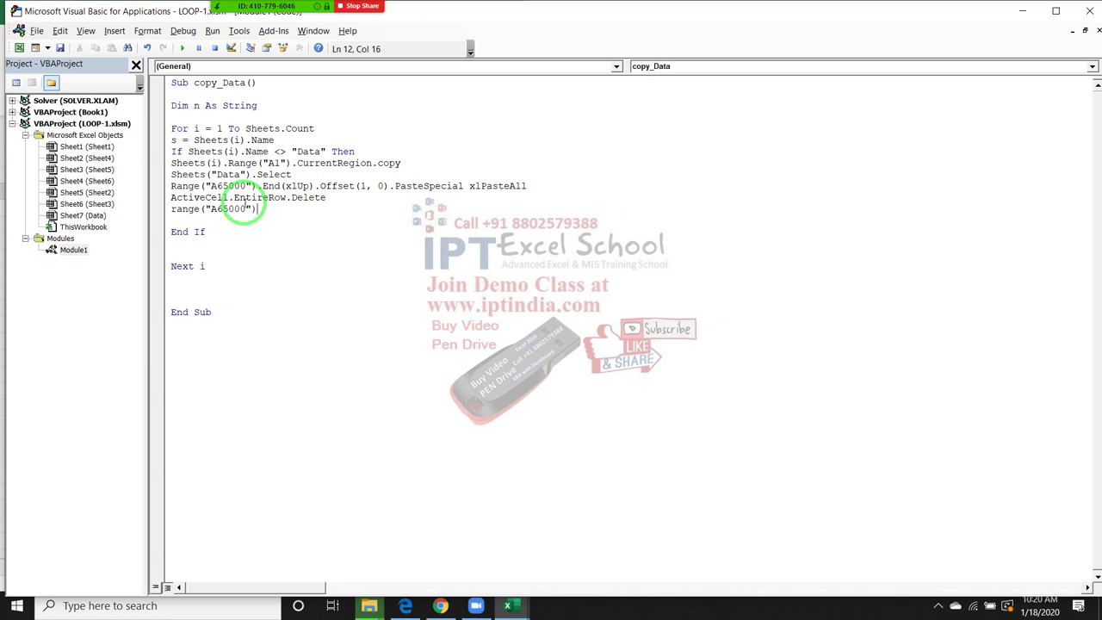
pyautogui.press('BackSpace')
pyautogui.press('BackSpace')
pyautogui.press('BackSpace')
pyautogui.press('BackSpace')
pyautogui.press('BackSpace')
pyautogui.press('BackSpace')
pyautogui.press('BackSpace')
pyautogui.press('BackSpace')
pyautogui.press('BackSpace')
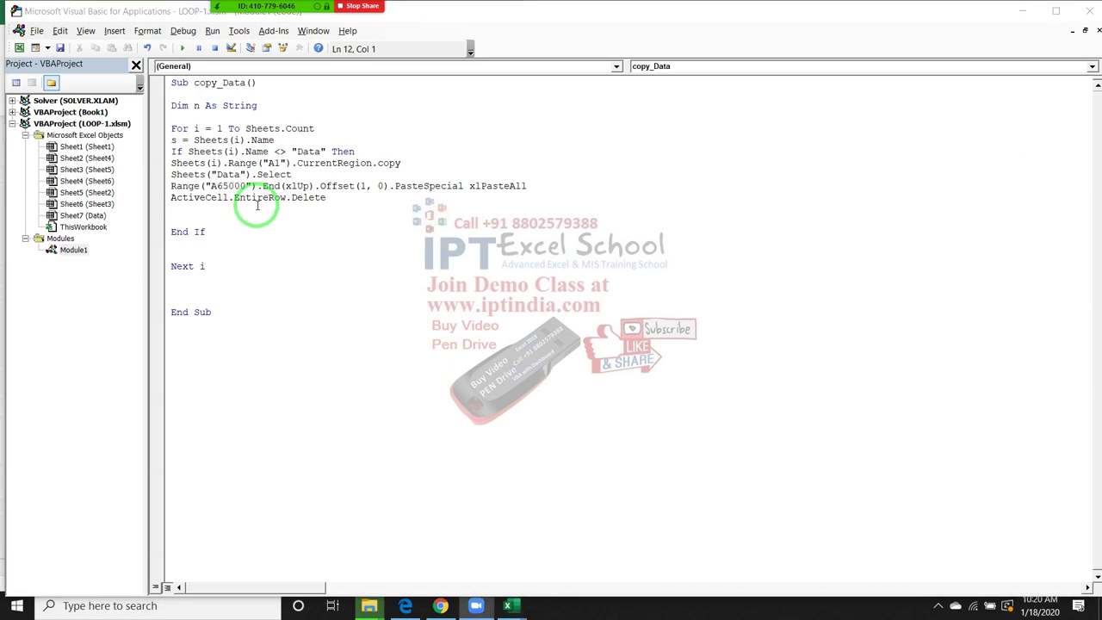
pyautogui.hotkey('alt', 'Tab')
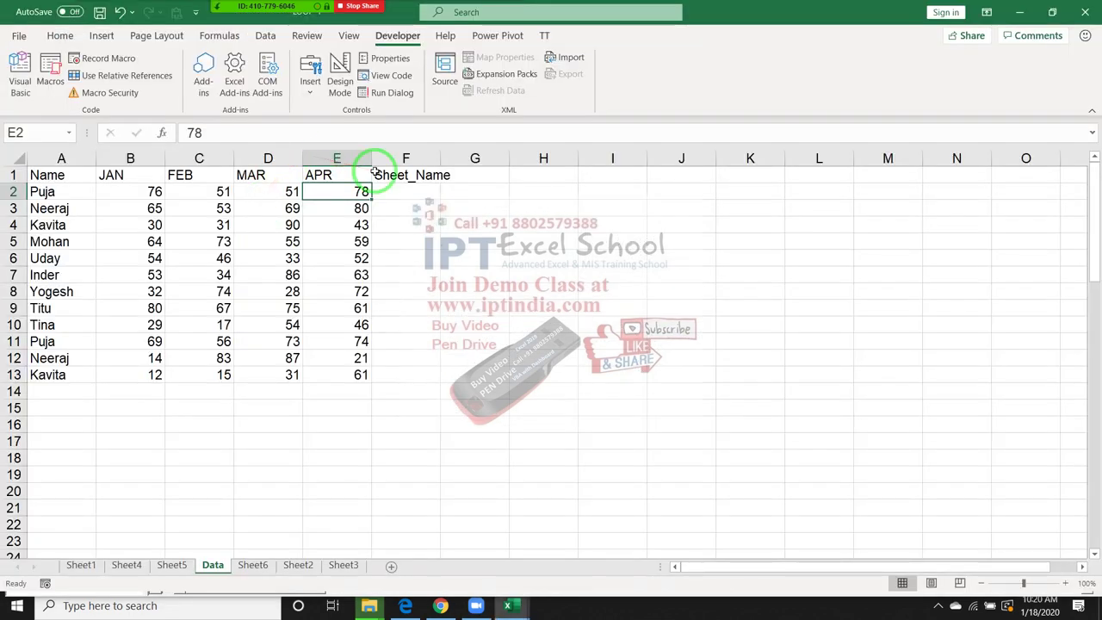
pyautogui.hotkey('alt', 'Tab')
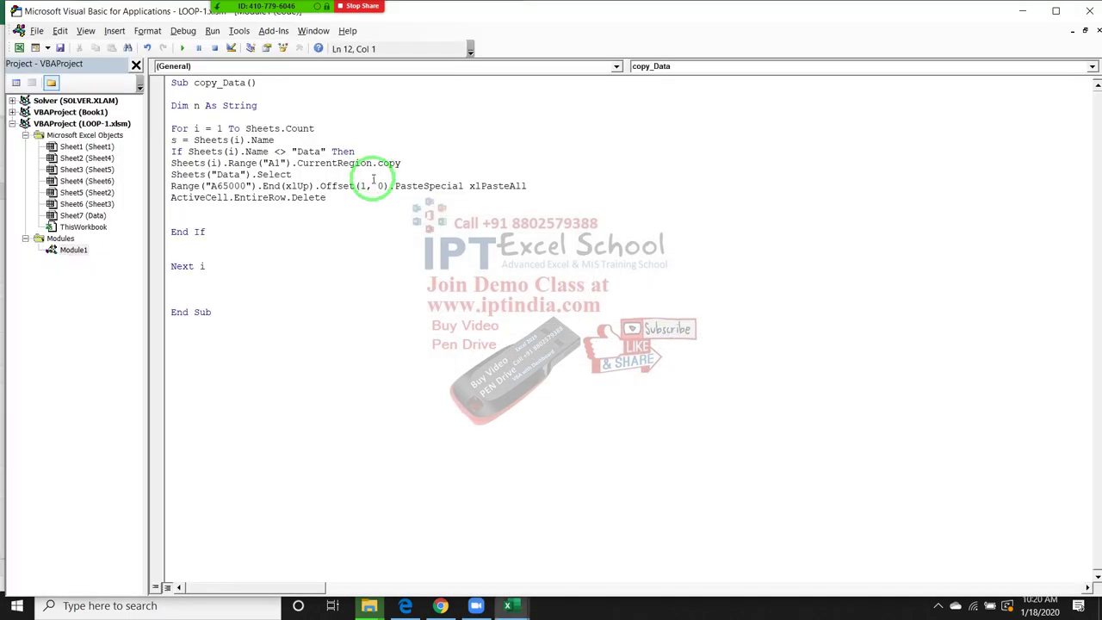
# Step: Type Range("E65000").End(xlUp).Offset(, 1).Select on the new line, then view the Data sheet
pyautogui.write('sheets')
pyautogui.press('BackSpace')
pyautogui.press('BackSpace')
pyautogui.press('BackSpace')
pyautogui.press('BackSpace')
pyautogui.press('BackSpace')
pyautogui.write('rang')
pyautogui.write('e(')
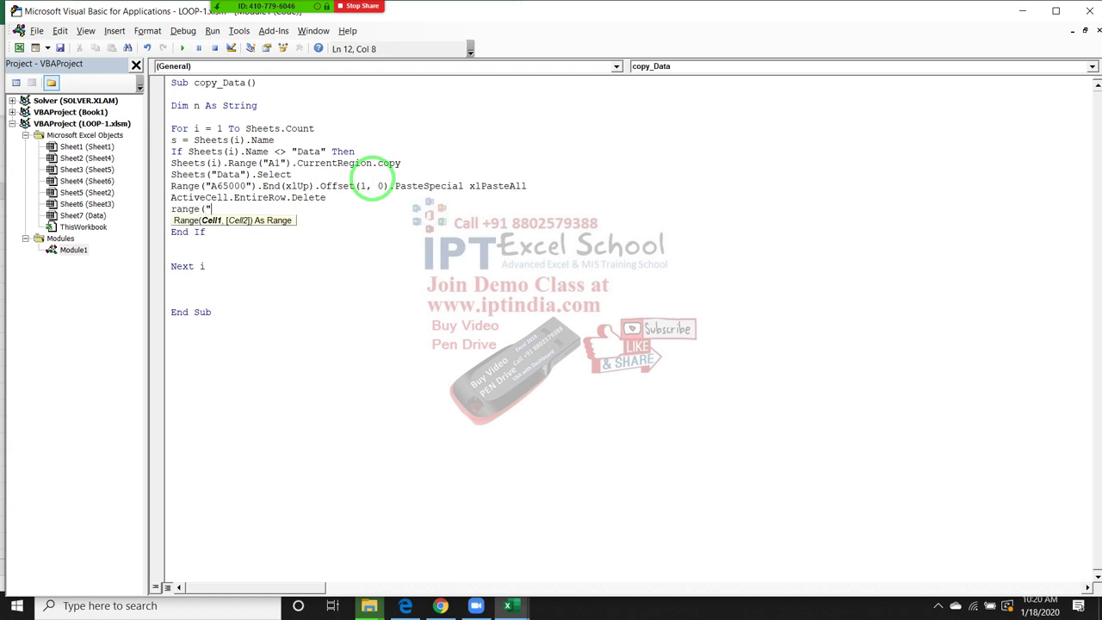
pyautogui.write('E65')
pyautogui.write('000")')
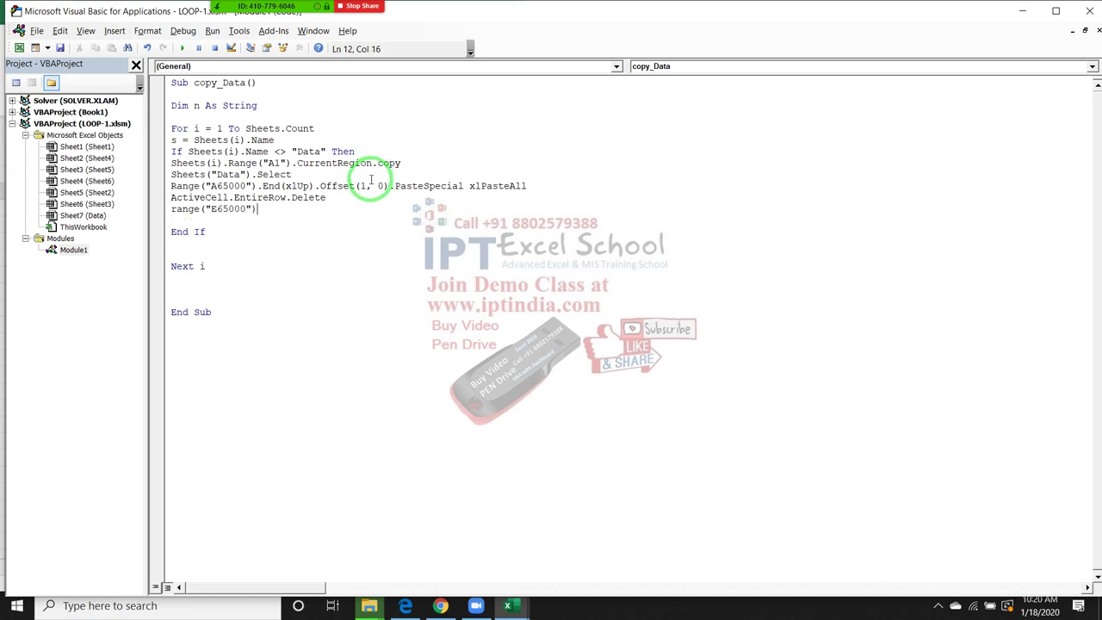
pyautogui.write('.en')
pyautogui.press('Tab')
pyautogui.write('(')
pyautogui.press('Down')
pyautogui.press('Down')
pyautogui.press('Down')
pyautogui.press('Down')
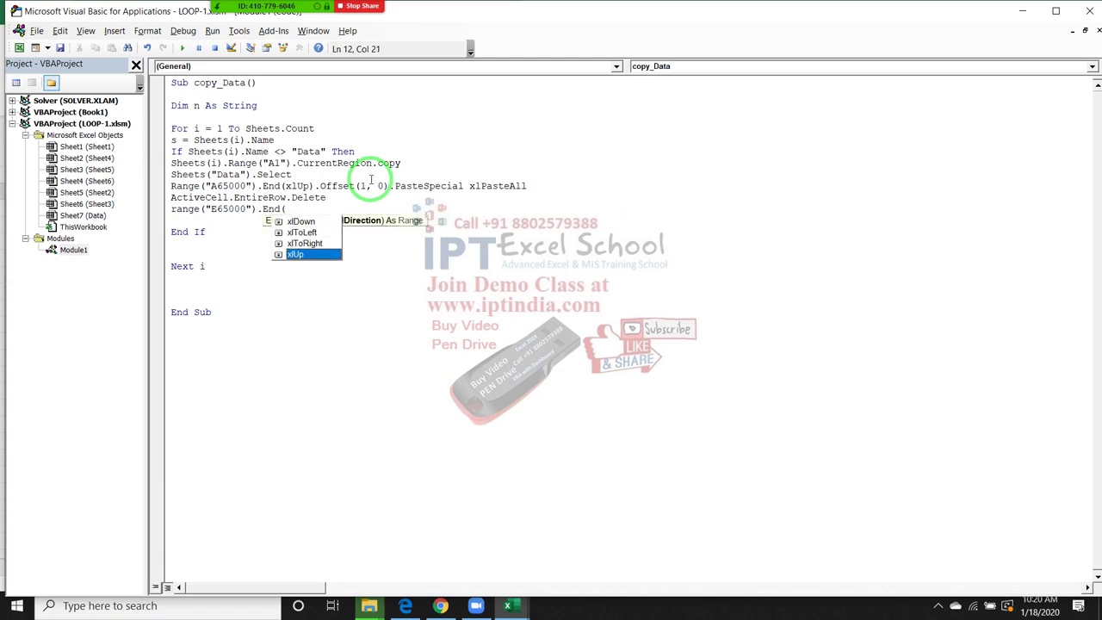
pyautogui.press('Tab')
pyautogui.write(')')
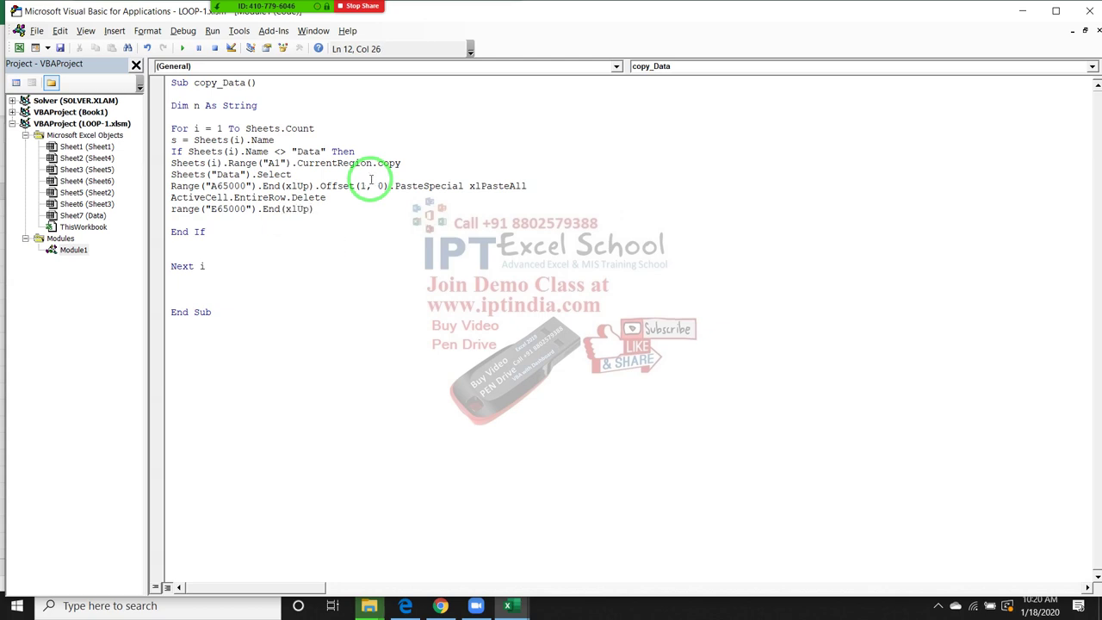
pyautogui.write('.of')
pyautogui.press('Tab')
pyautogui.write('(')
pyautogui.write(',1')
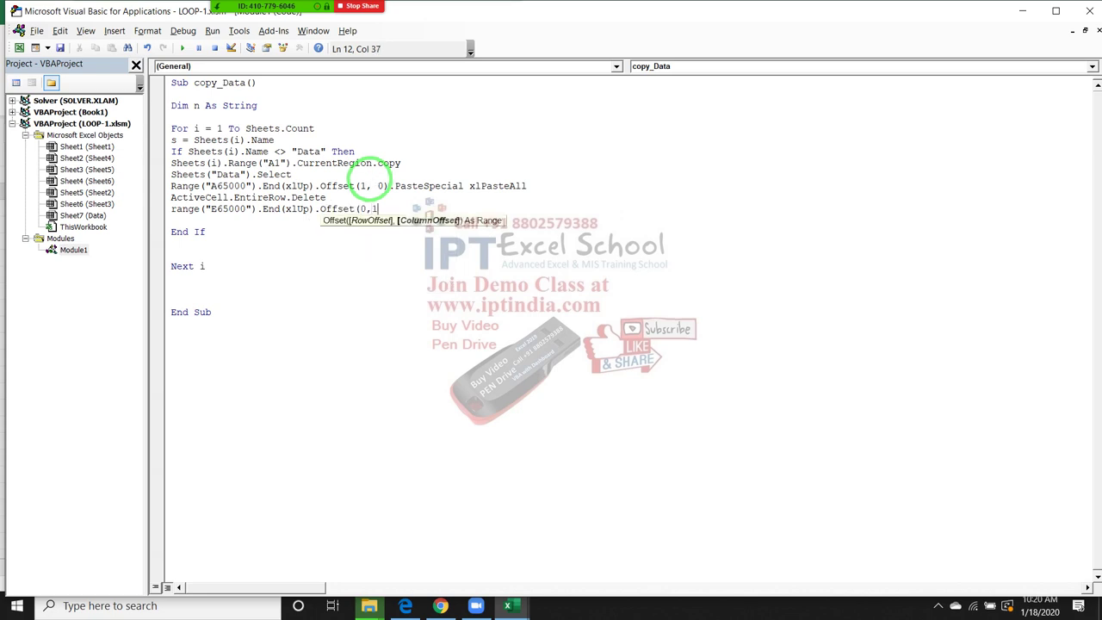
pyautogui.write(').se')
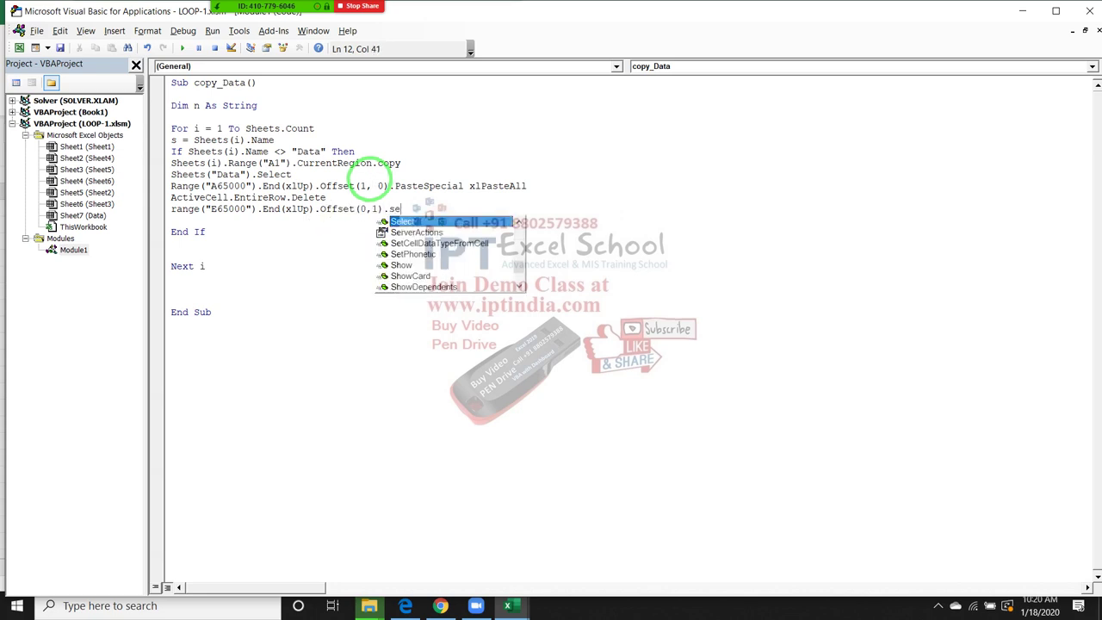
pyautogui.press('Tab')
pyautogui.hotkey('alt', 'F11')
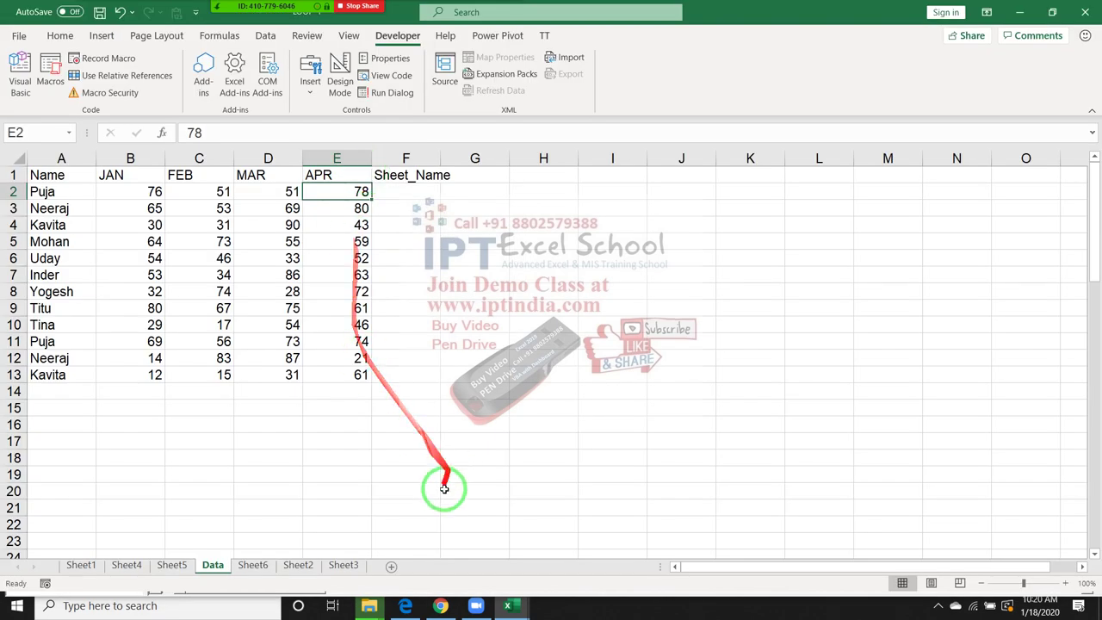
# Step: Locate column E's last value at E13 and the F13 cell beside it, then return to the code
pyautogui.click(331, 527)
pyautogui.hotkey('ctrl', 'Up')
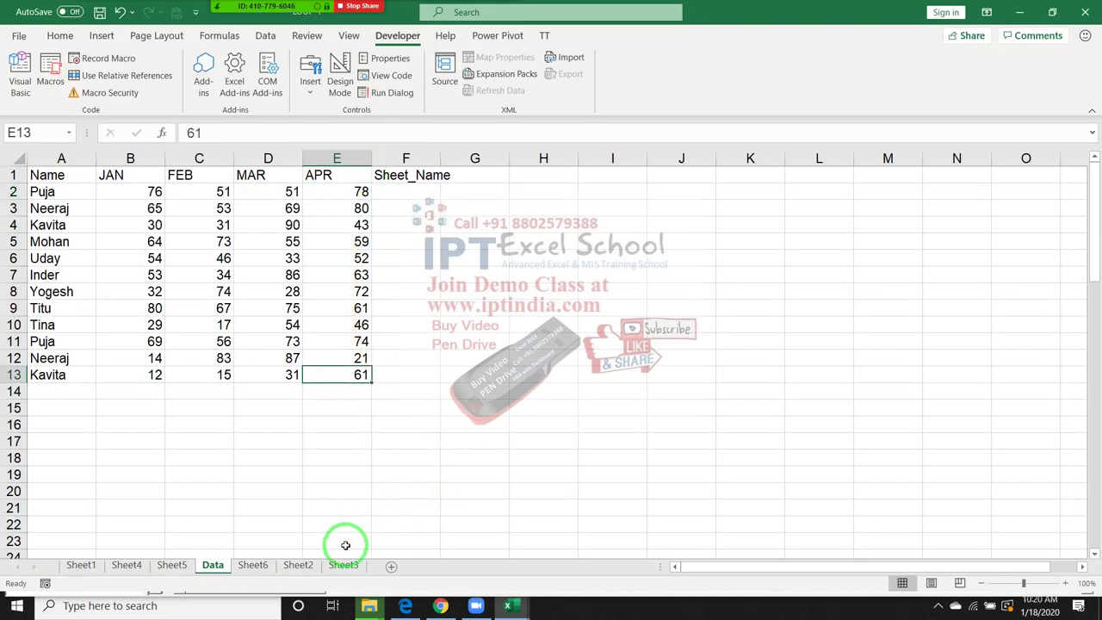
pyautogui.press('Down')
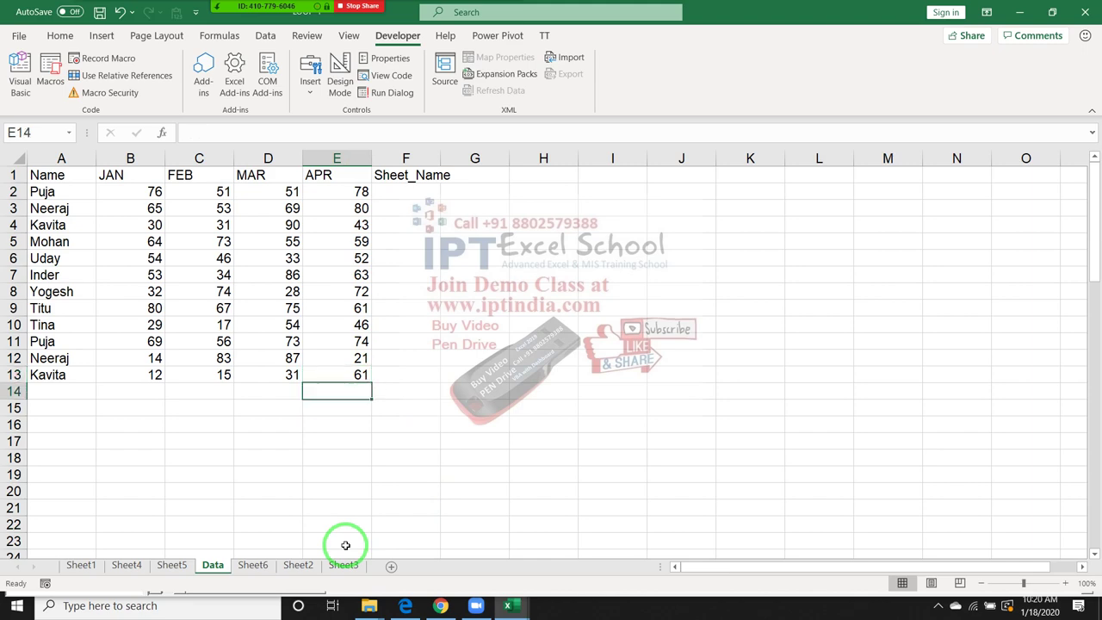
pyautogui.press('Up')
pyautogui.press('Right')
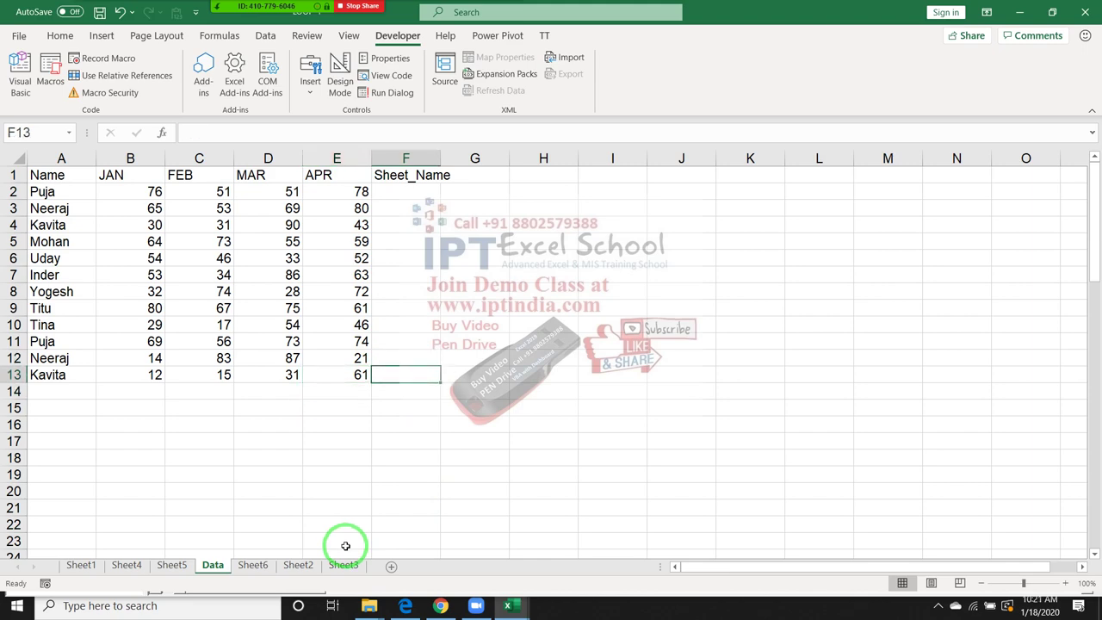
pyautogui.hotkey('alt', 'F11')
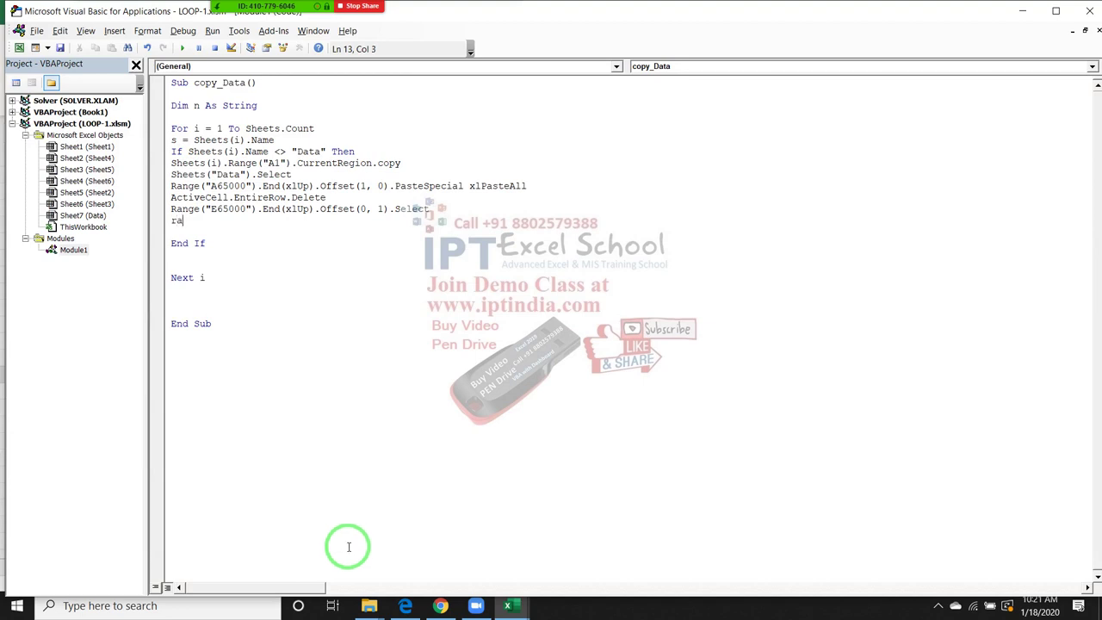
# Step: Begin line 13 with Range(ActiveCell.End(xlUp).Offset(1, 0))
pyautogui.write('ange(')
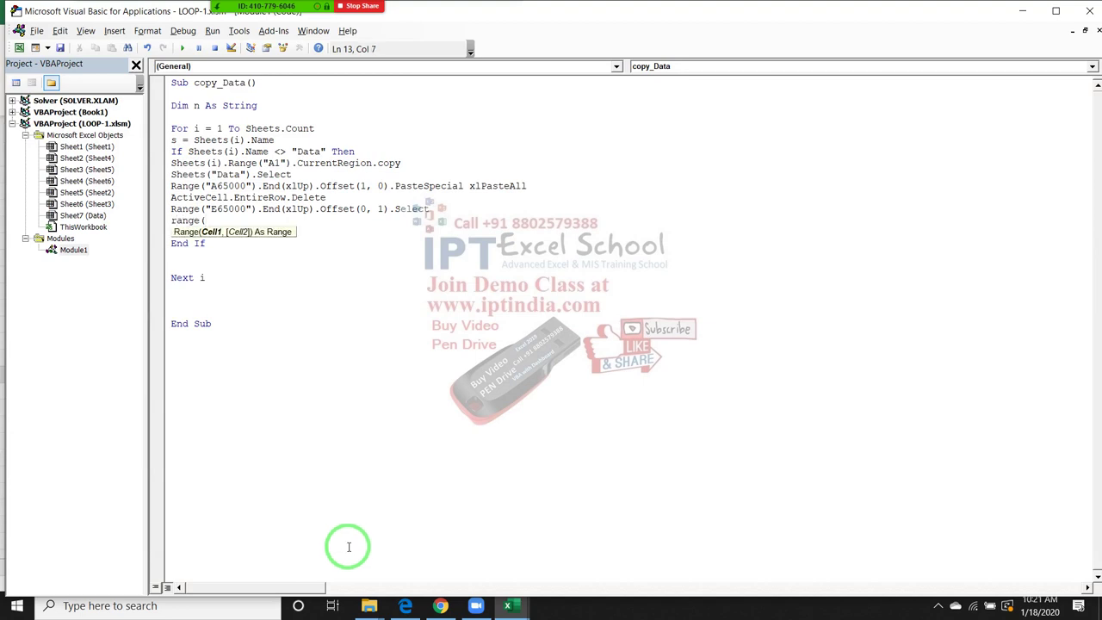
pyautogui.write('"')
pyautogui.write('act')
pyautogui.write('ivecell')
pyautogui.write('.end')
pyautogui.press('Escape')
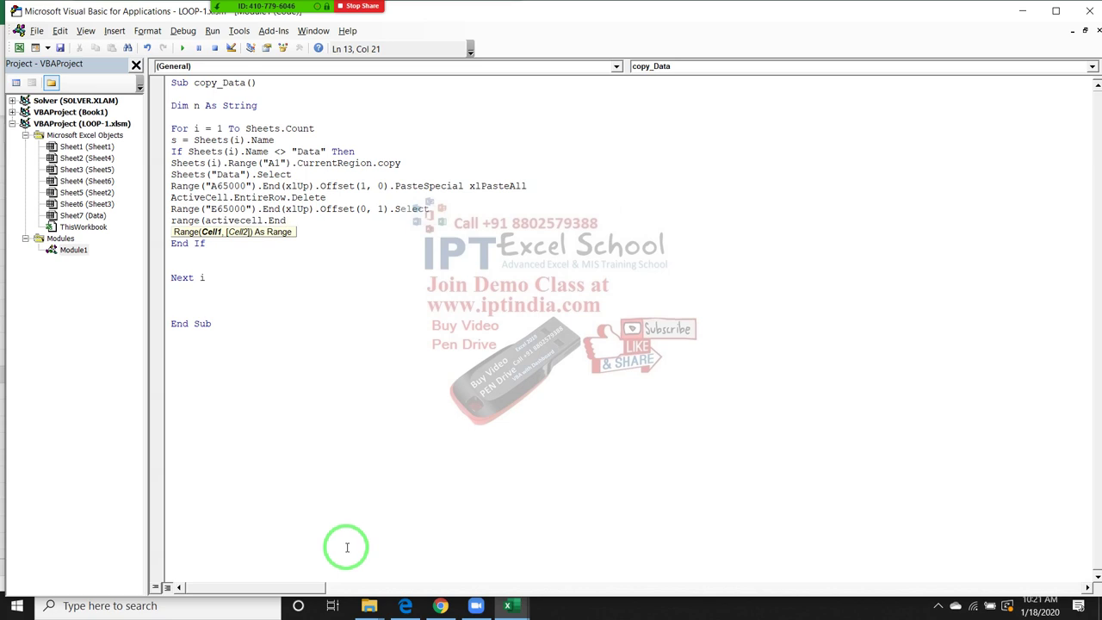
pyautogui.write('(')
pyautogui.press('Down')
pyautogui.press('Tab')
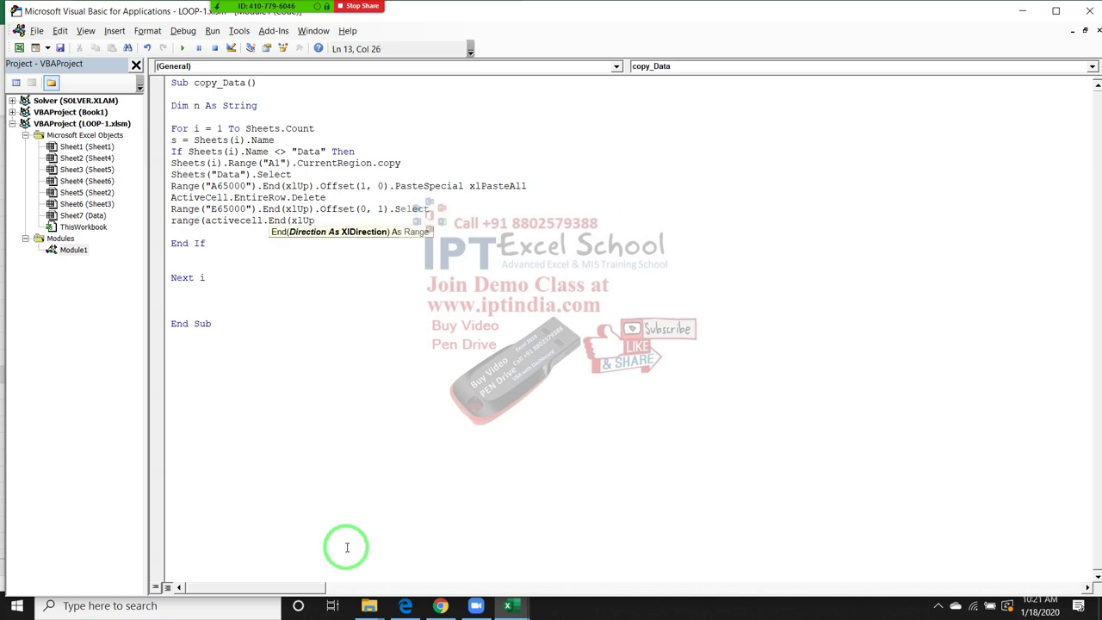
pyautogui.write(')')
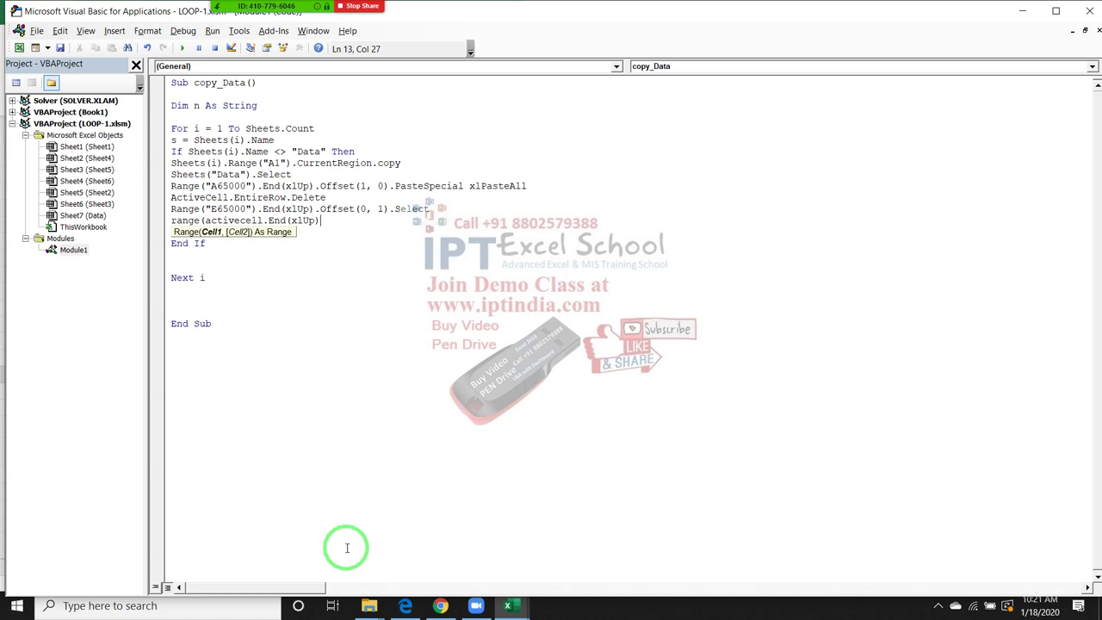
pyautogui.write('.')
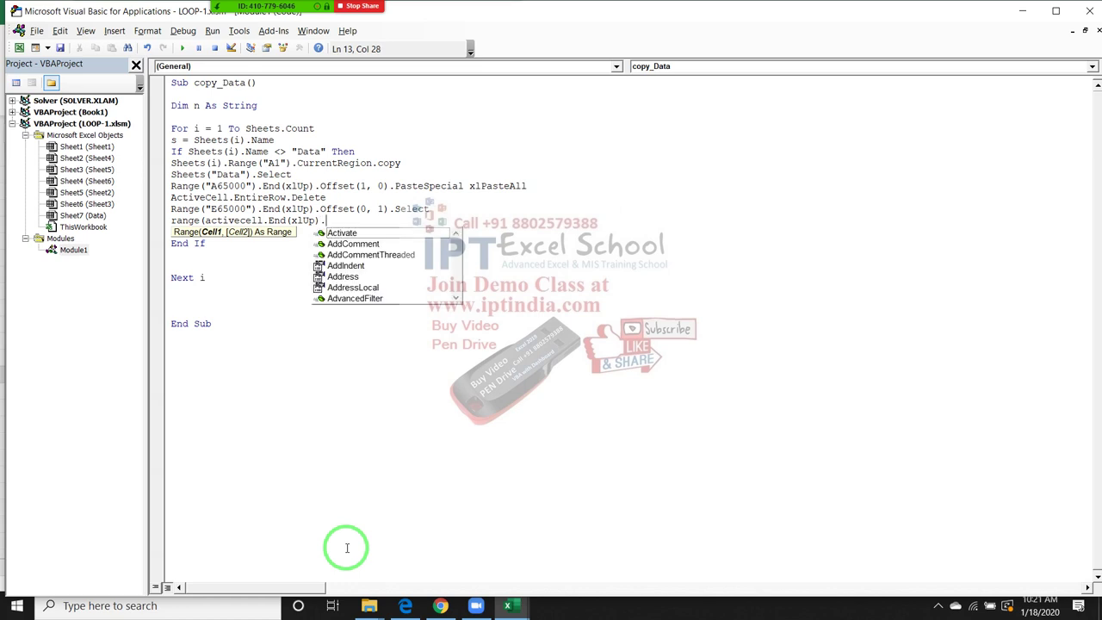
pyautogui.write('of')
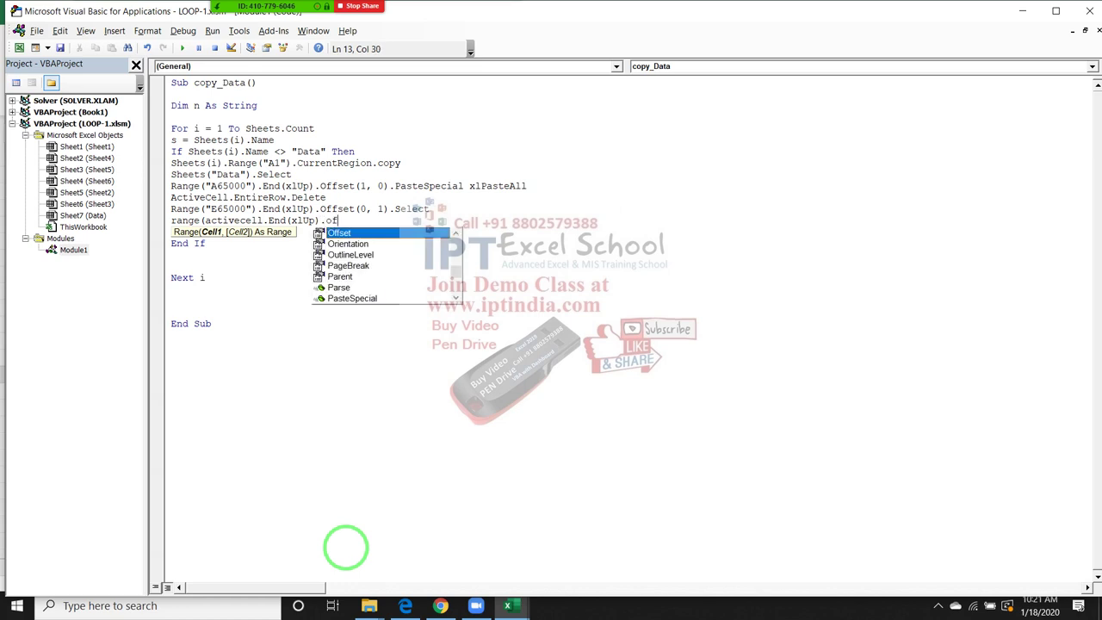
pyautogui.write('f')
pyautogui.press('Tab')
pyautogui.write('(')
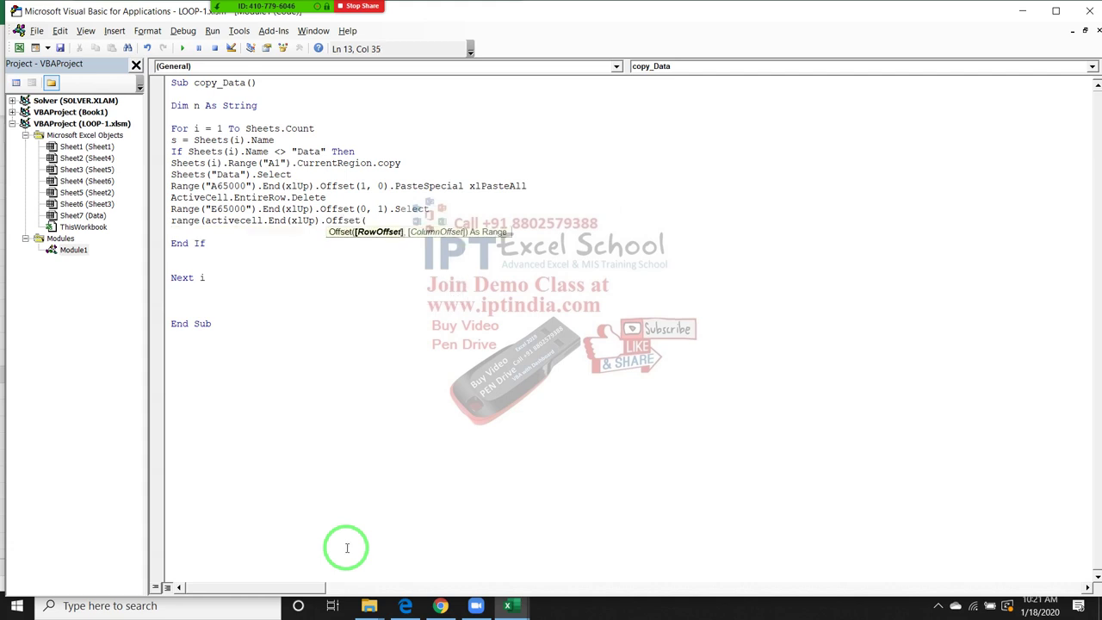
pyautogui.write('1,0')
pyautogui.write('))')
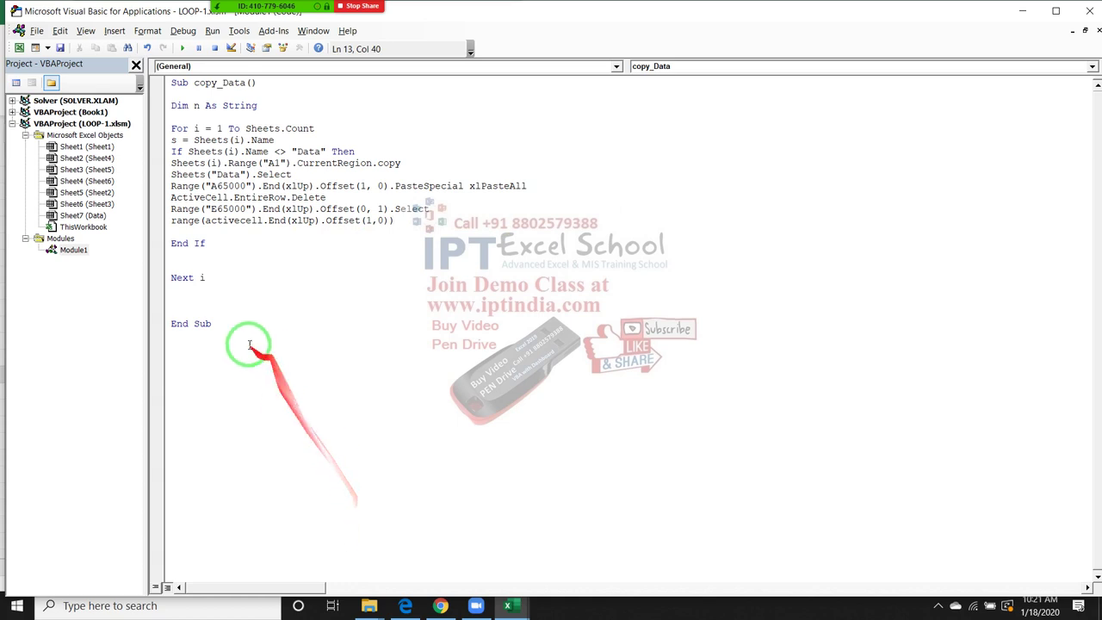
# Step: Complete it as Range(ActiveCell, ActiveCell.End(xlUp).Offset(1, 0)).Value = s
pyautogui.click(203, 222)
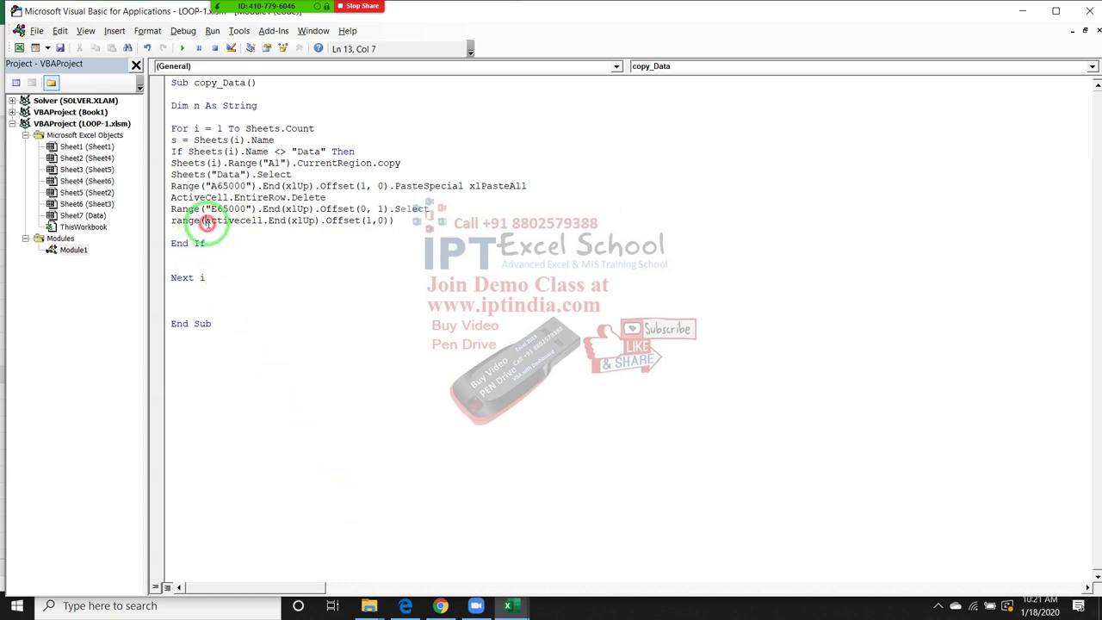
pyautogui.write('active')
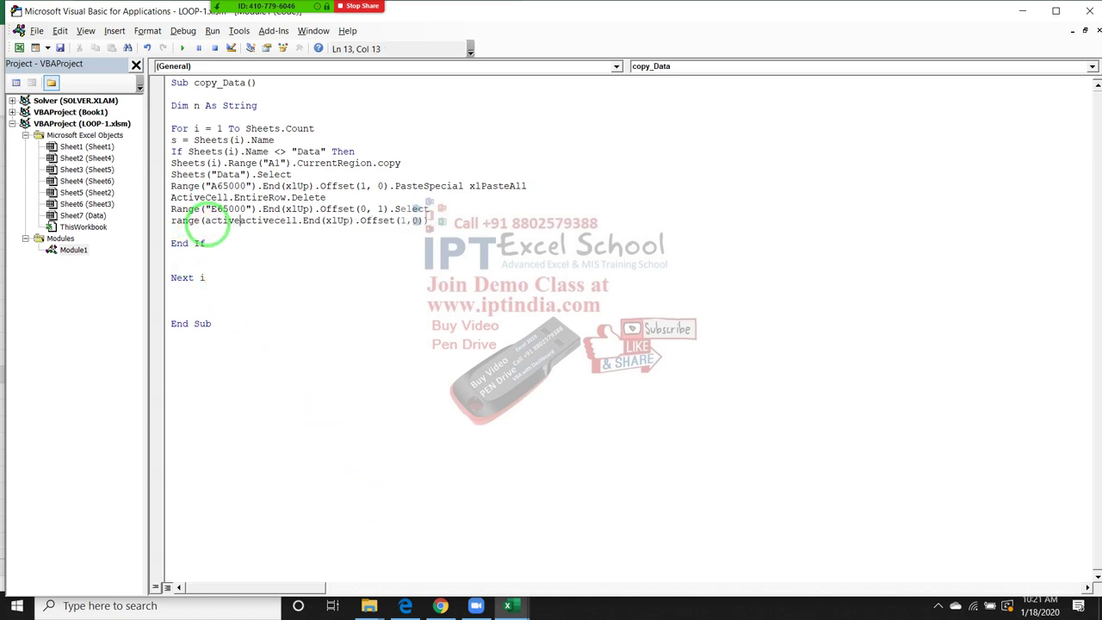
pyautogui.write('cell')
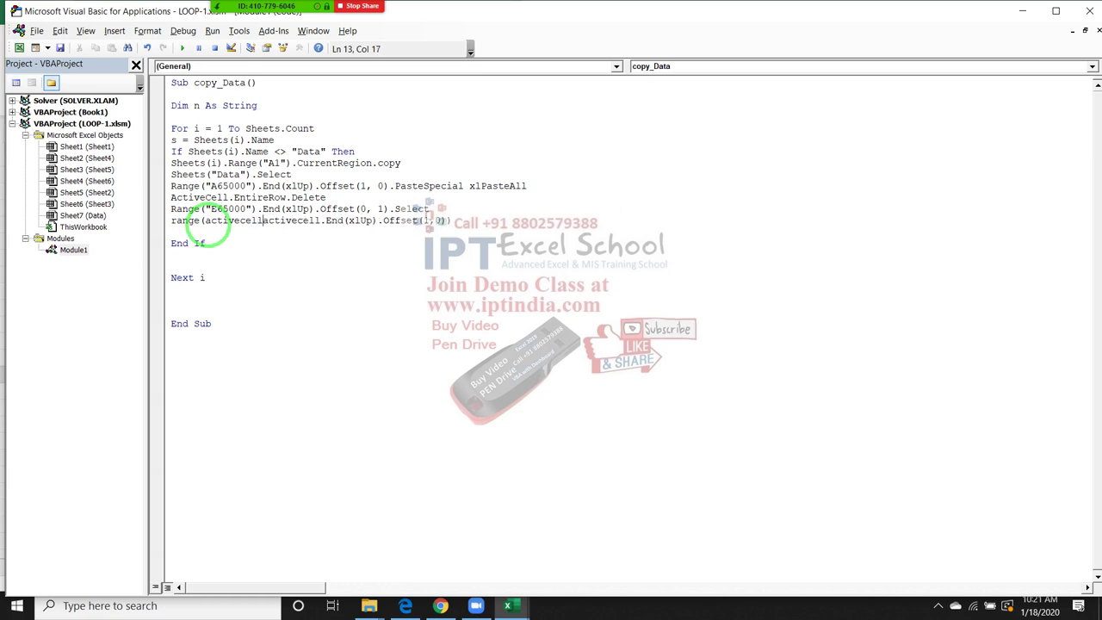
pyautogui.write(',')
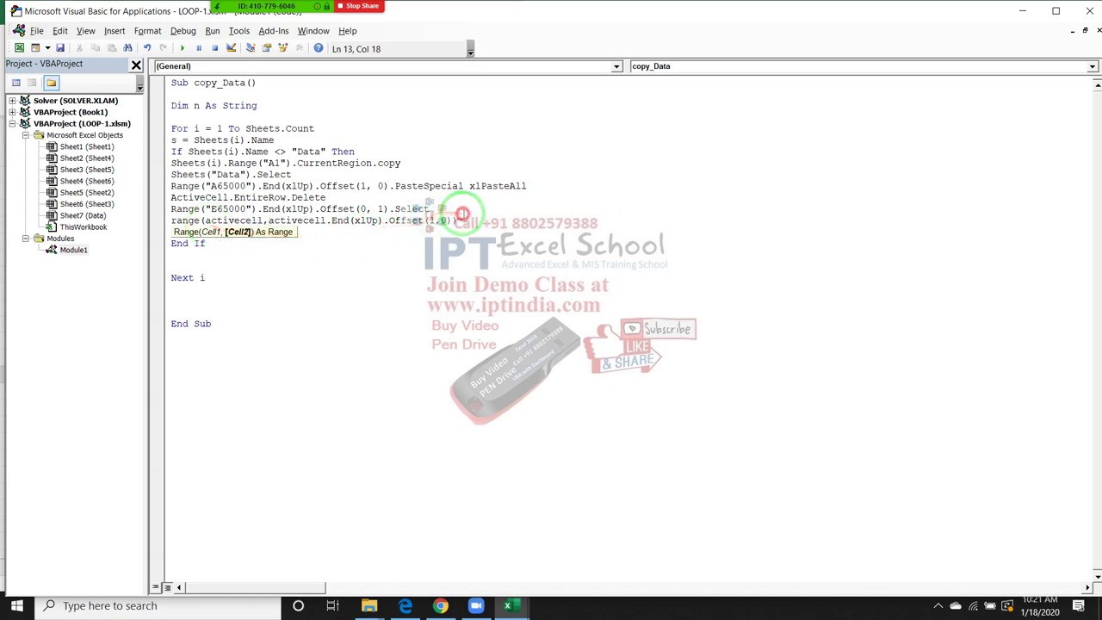
pyautogui.click(460, 224)
pyautogui.write('.')
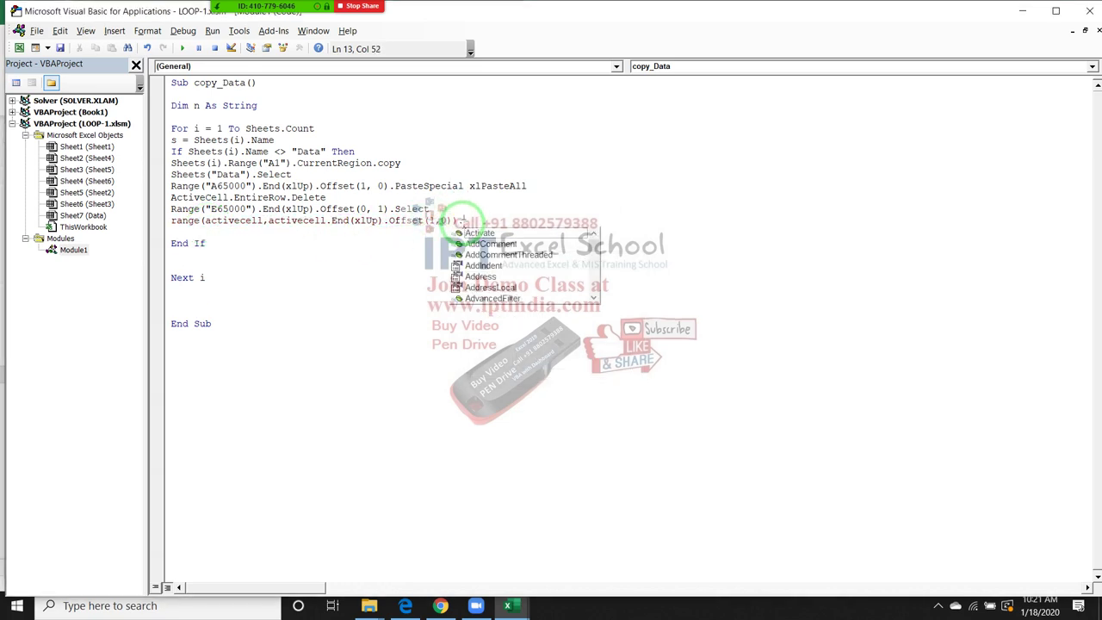
pyautogui.write('Values')
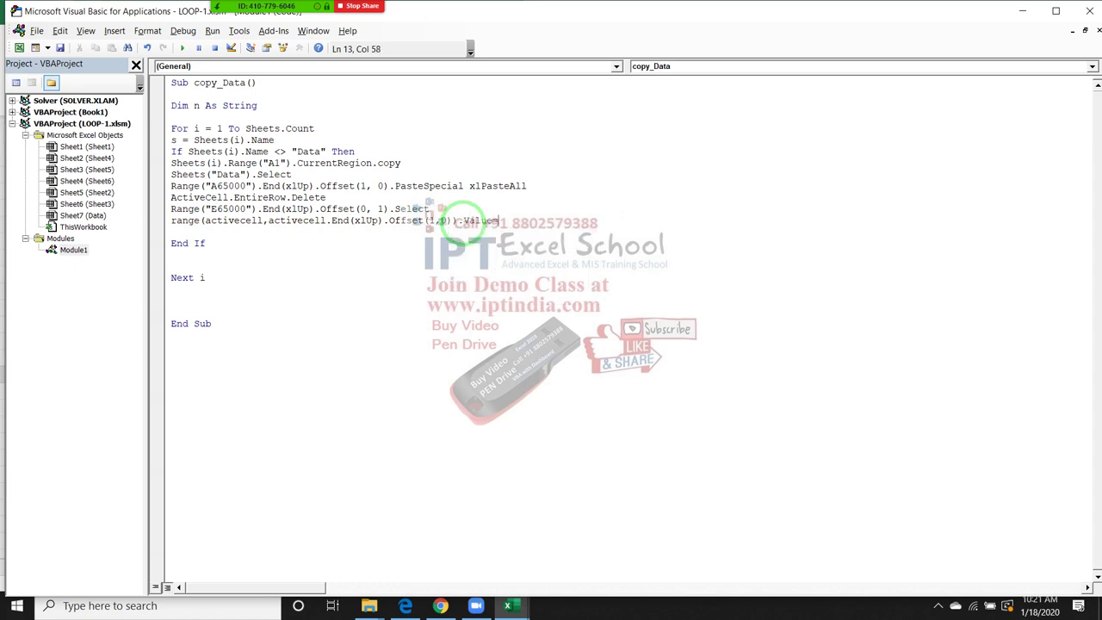
pyautogui.write(' = s')
pyautogui.click(472, 254)
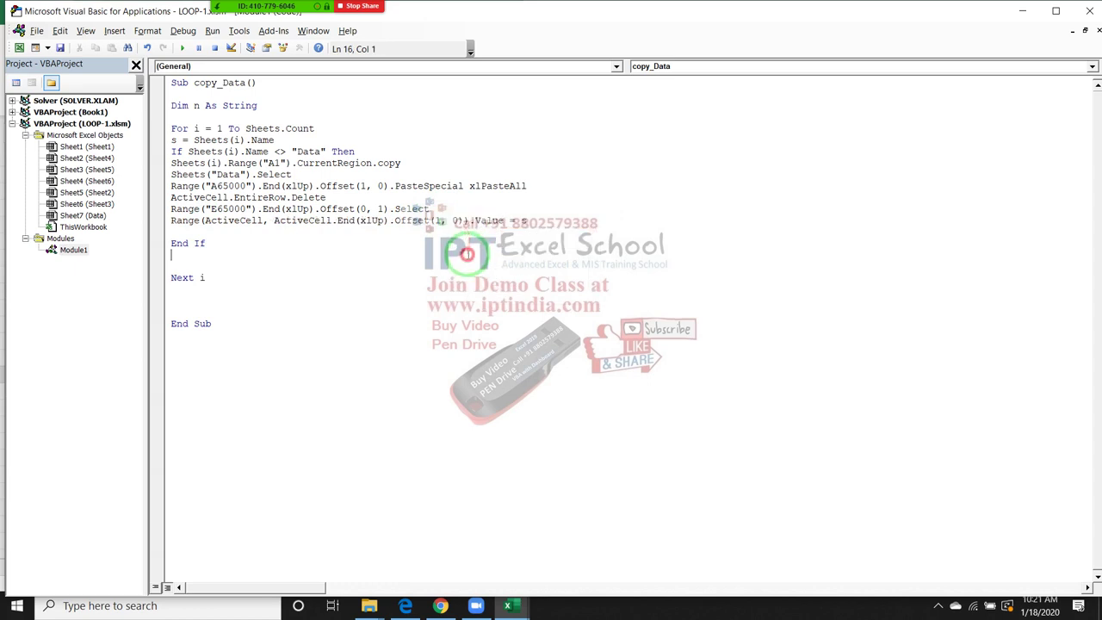
pyautogui.click(194, 220)
# Step: Select the empty Sheet_Name range F2:F13, recheck the code, and come back to the Data sheet
pyautogui.hotkey('alt', 'F11')
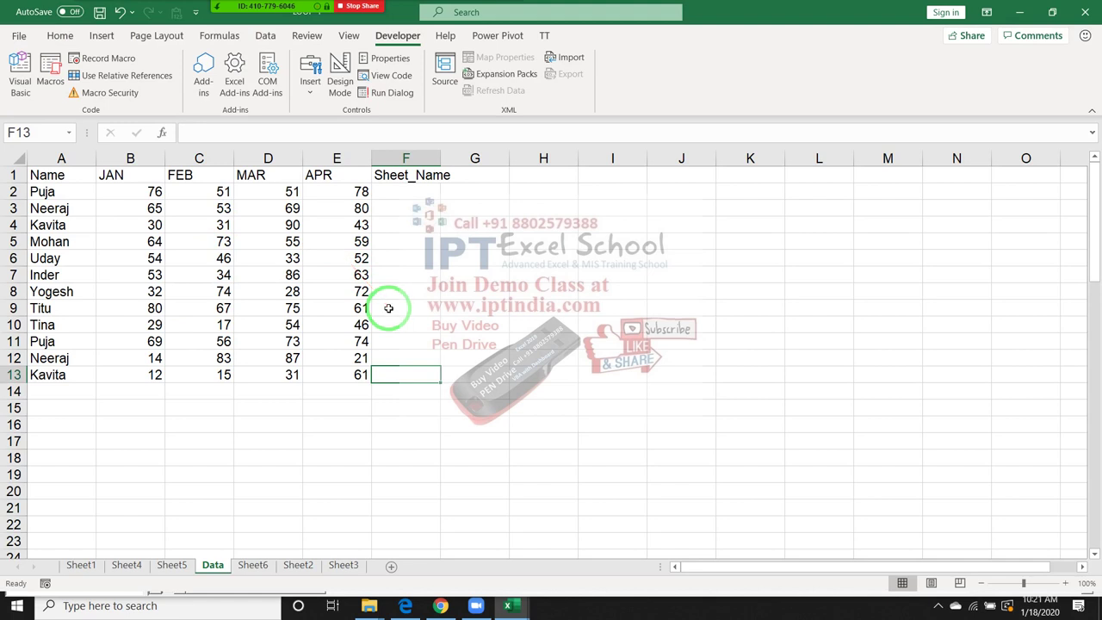
pyautogui.hotkey('ctrl', 'shift', 'Up')
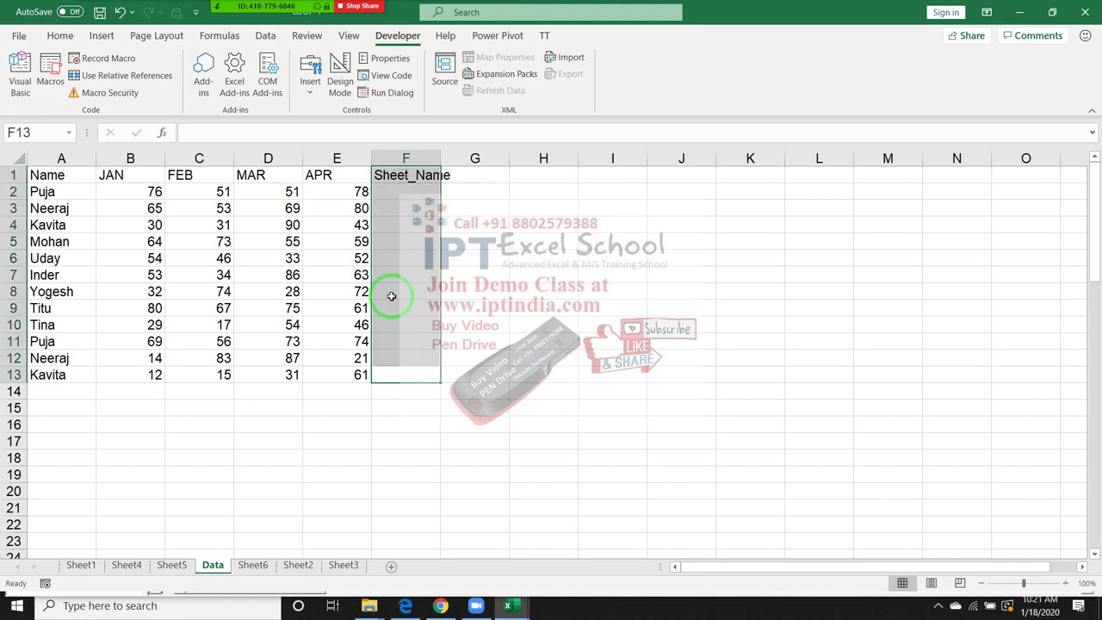
pyautogui.hotkey('shift', 'Down')
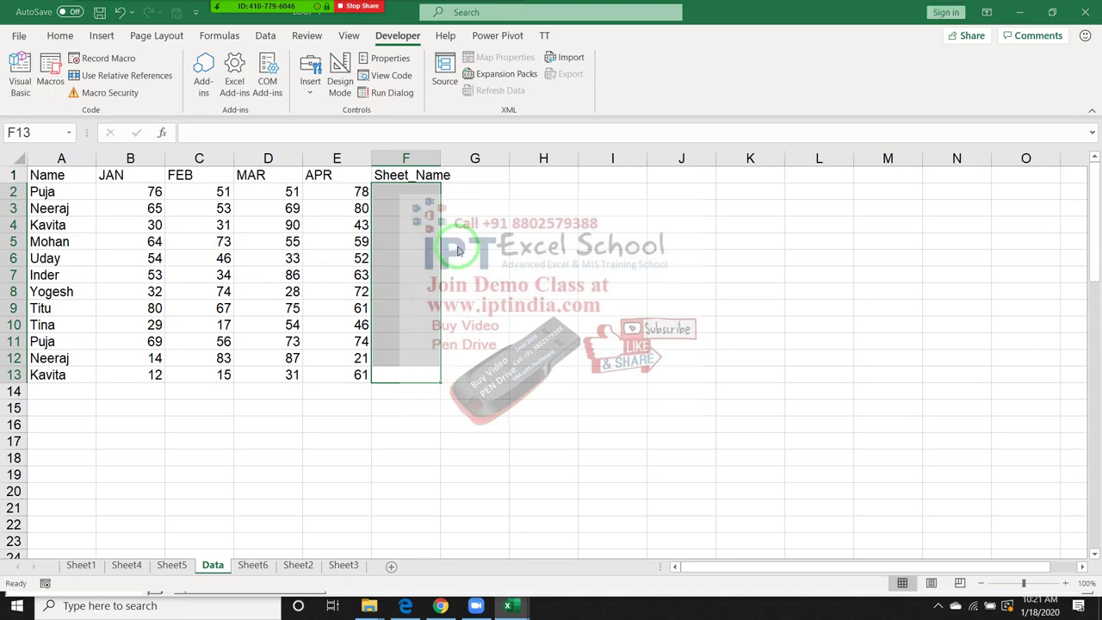
pyautogui.hotkey('alt', 'F11')
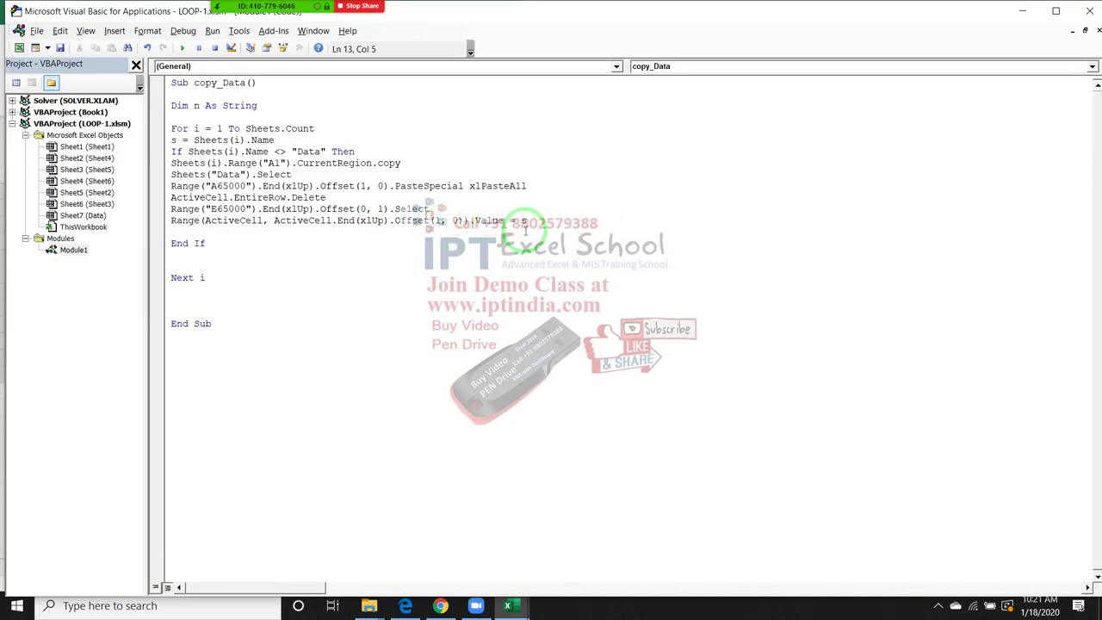
pyautogui.click(412, 257)
pyautogui.hotkey('alt', 'F11')
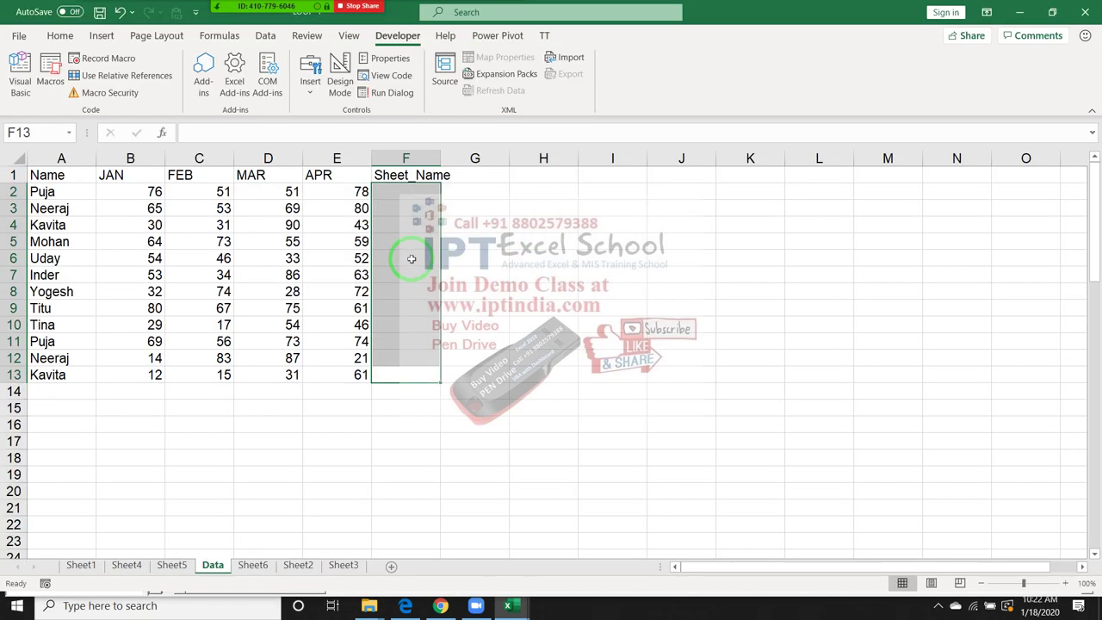
pyautogui.click(175, 208)
# Step: Clear the old data in A2:E13 on the Data sheet
pyautogui.click(36, 189)
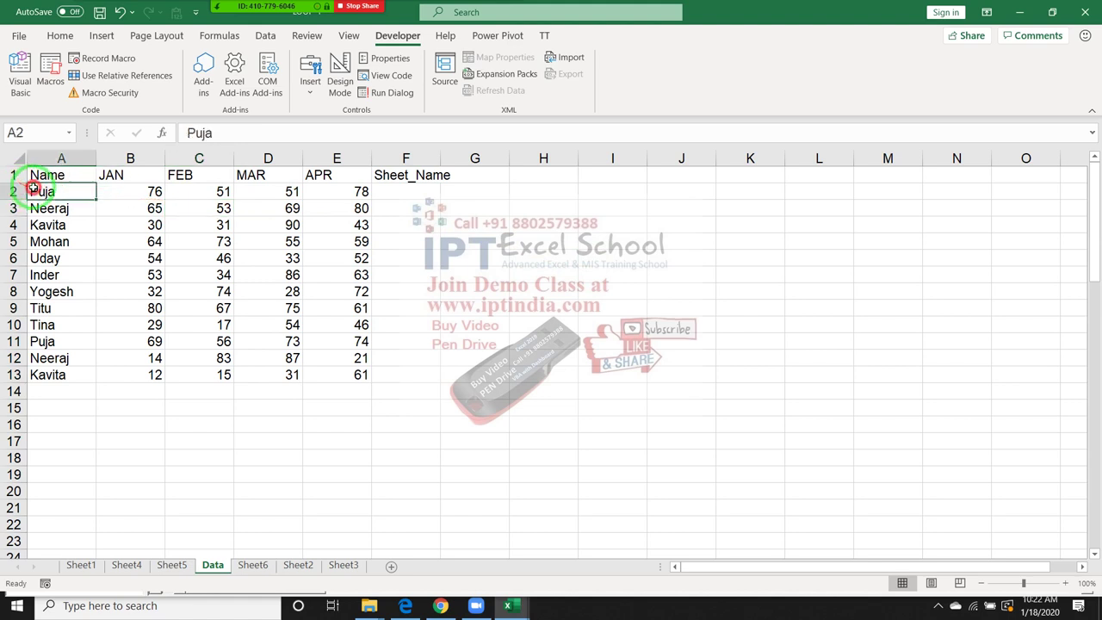
pyautogui.hotkey('ctrl', 'shift', 'Right')
pyautogui.hotkey('ctrl', 'shift', 'Down')
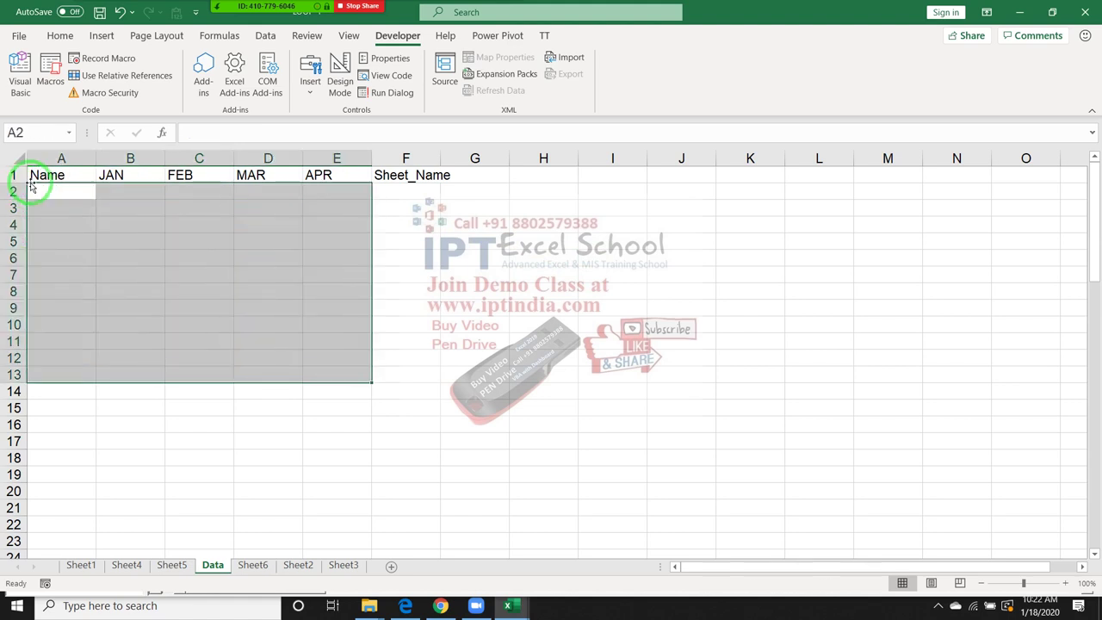
pyautogui.press('Delete')
pyautogui.click(57, 207)
# Step: Run the copy_Data macro and view the top of the refilled Data sheet
pyautogui.click(51, 73)
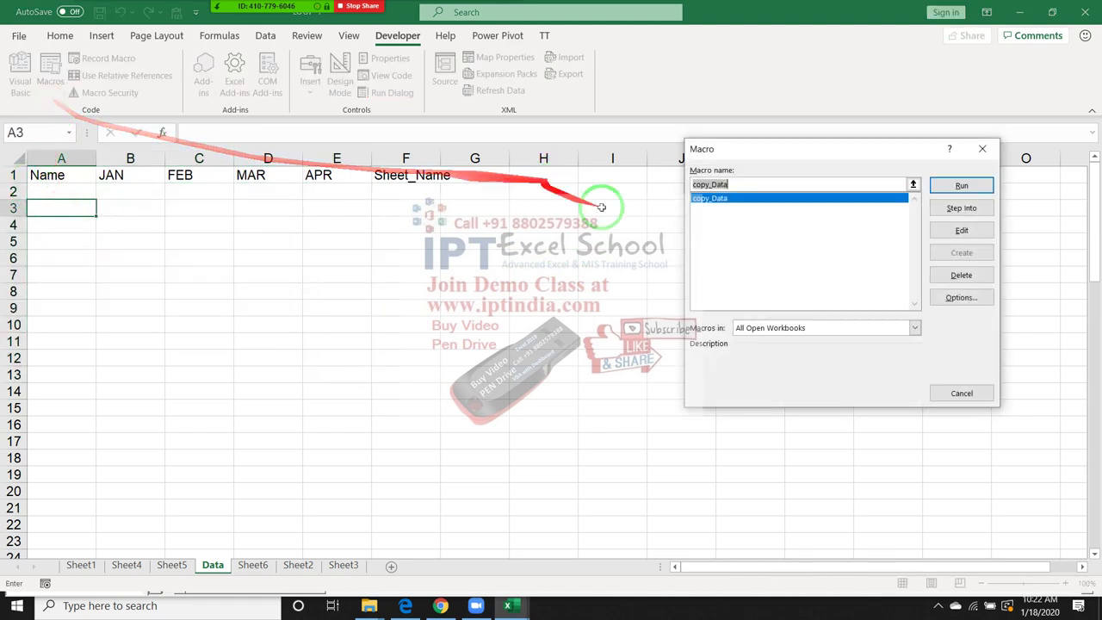
pyautogui.click(958, 186)
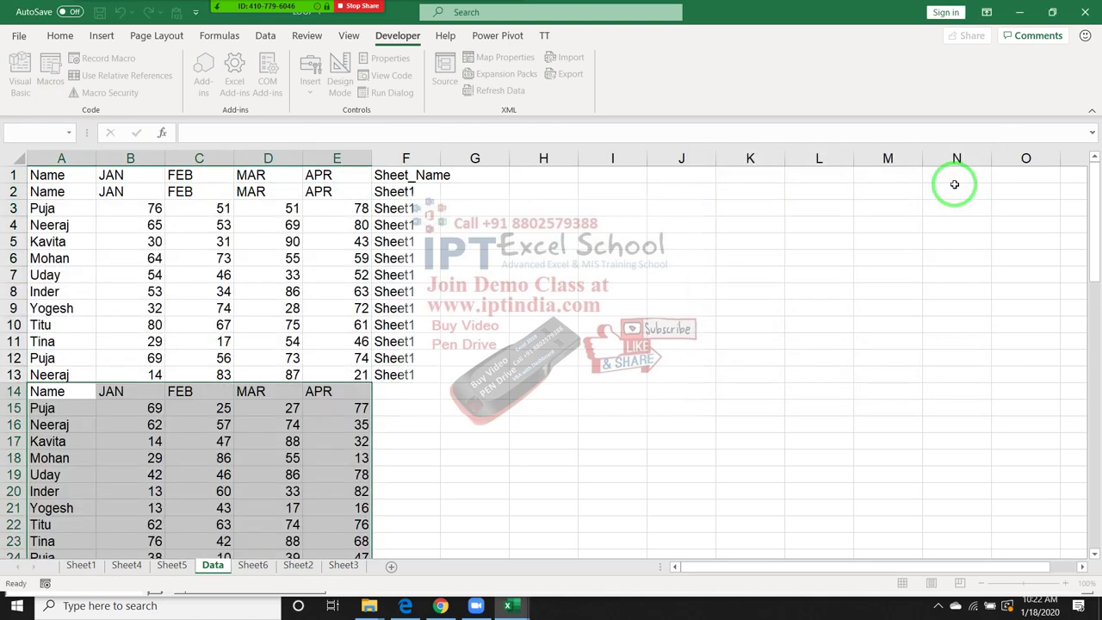
pyautogui.scroll(6, 518, 408)
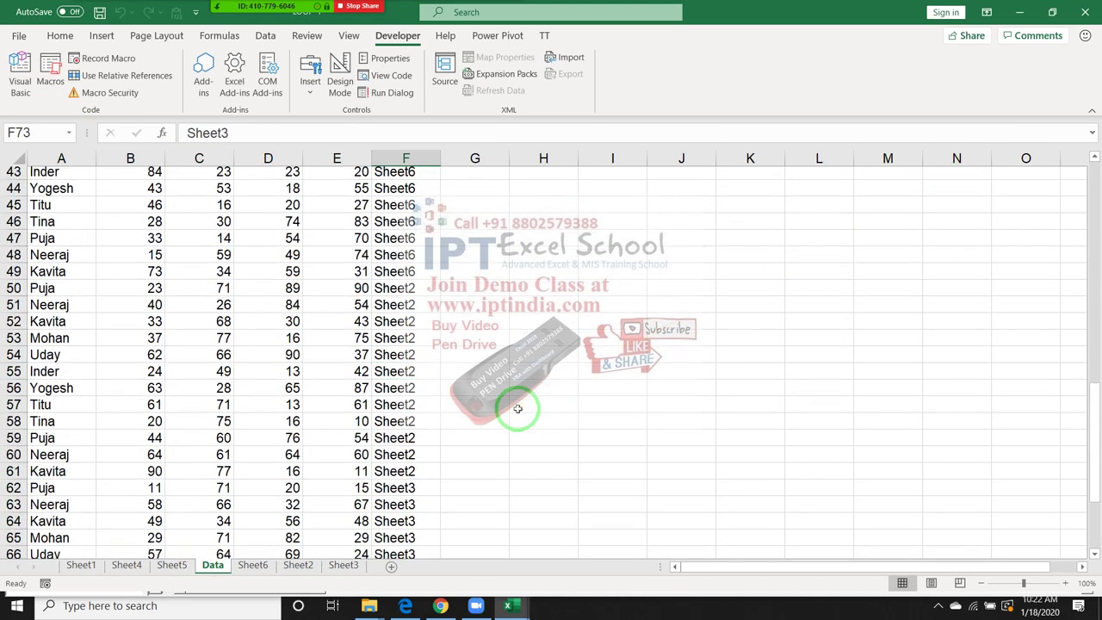
pyautogui.scroll(9, 518, 408)
pyautogui.scroll(5, 518, 408)
pyautogui.scroll(1, 518, 408)
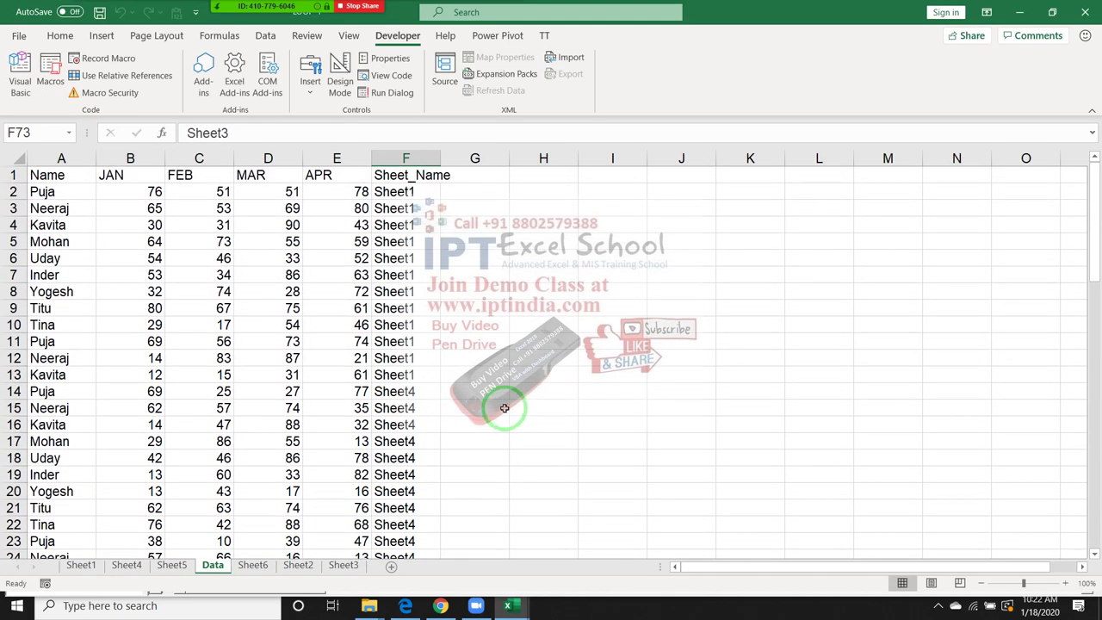
# Step: Inspect the results down to row 73, confirming each row's sheet name in column F
pyautogui.click(411, 258)
pyautogui.scroll(-3, 424, 308)
pyautogui.scroll(-2, 424, 319)
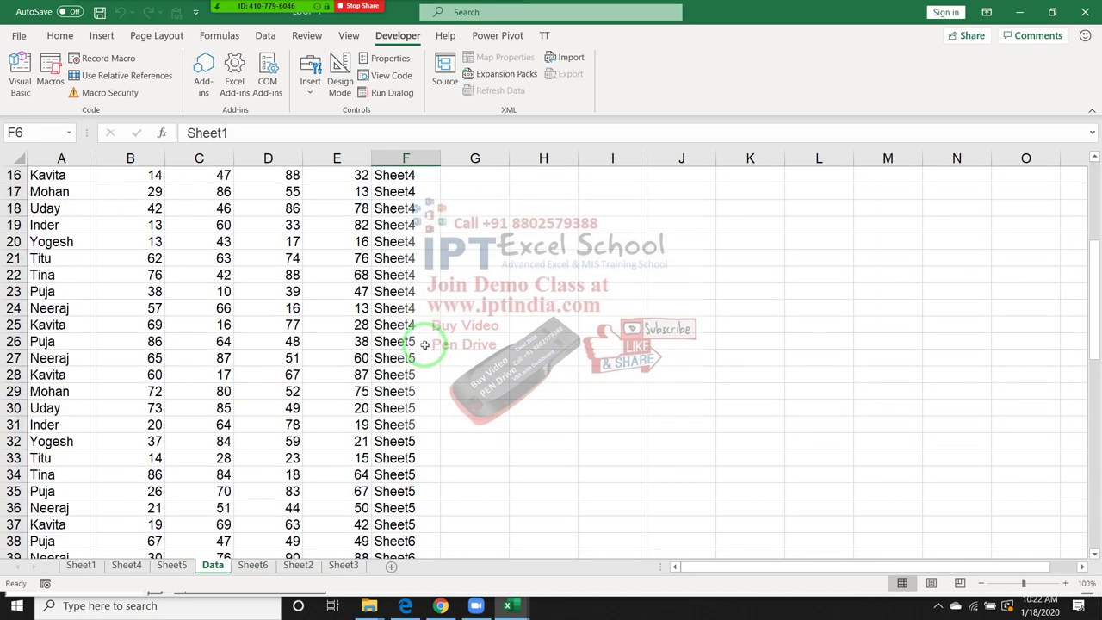
pyautogui.scroll(-6, 424, 335)
pyautogui.scroll(-3, 424, 344)
pyautogui.scroll(-6, 425, 344)
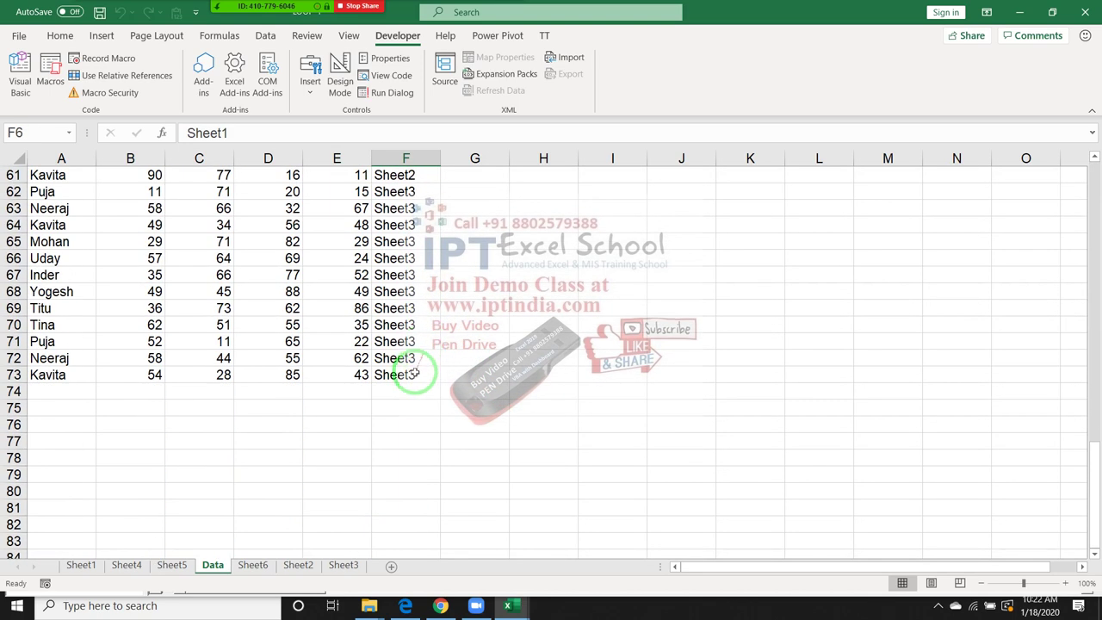
pyautogui.hotkey('ctrl', 'Down')
pyautogui.scroll(3, 413, 373)
pyautogui.scroll(4, 413, 373)
pyautogui.scroll(7, 413, 373)
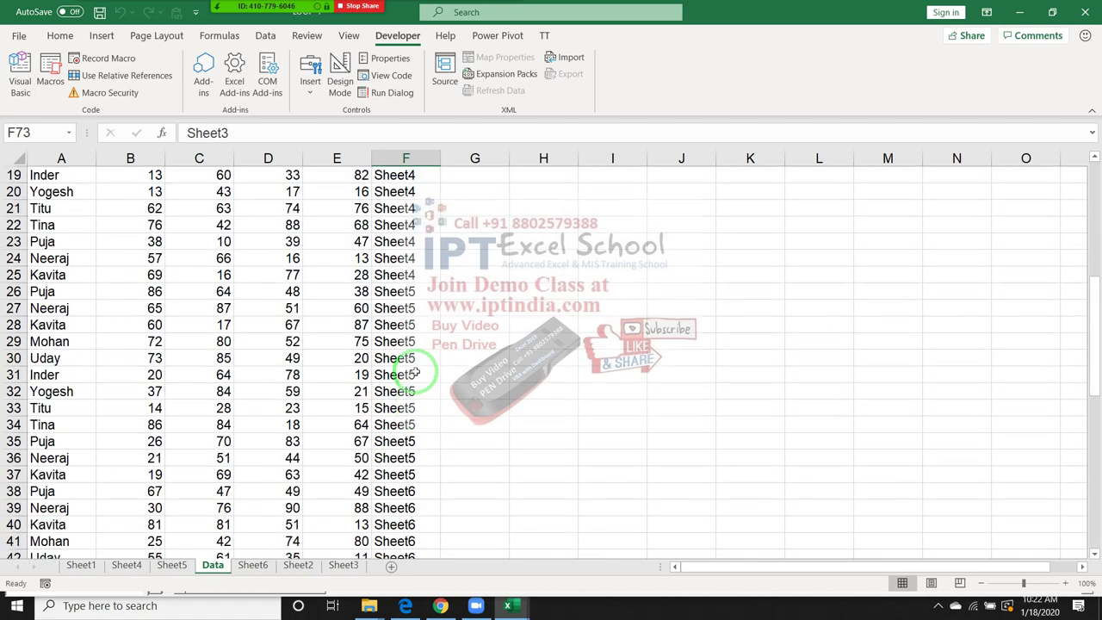
pyautogui.scroll(6, 412, 373)
pyautogui.scroll(-6, 413, 374)
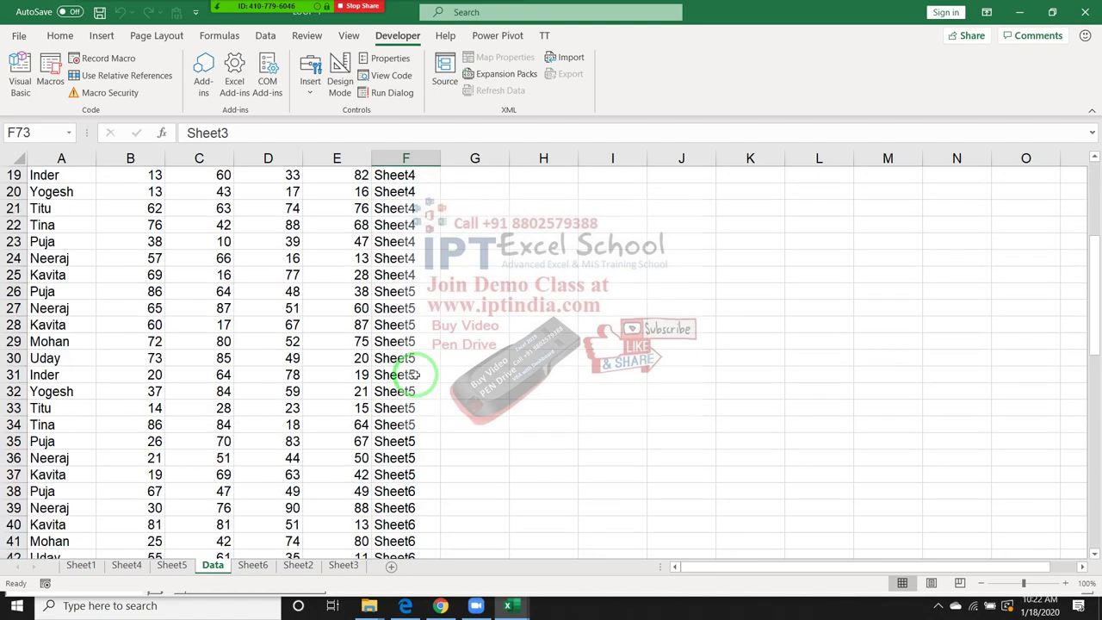
pyautogui.scroll(-3, 414, 374)
pyautogui.scroll(-3, 414, 373)
pyautogui.scroll(-1, 415, 375)
pyautogui.scroll(-7, 414, 375)
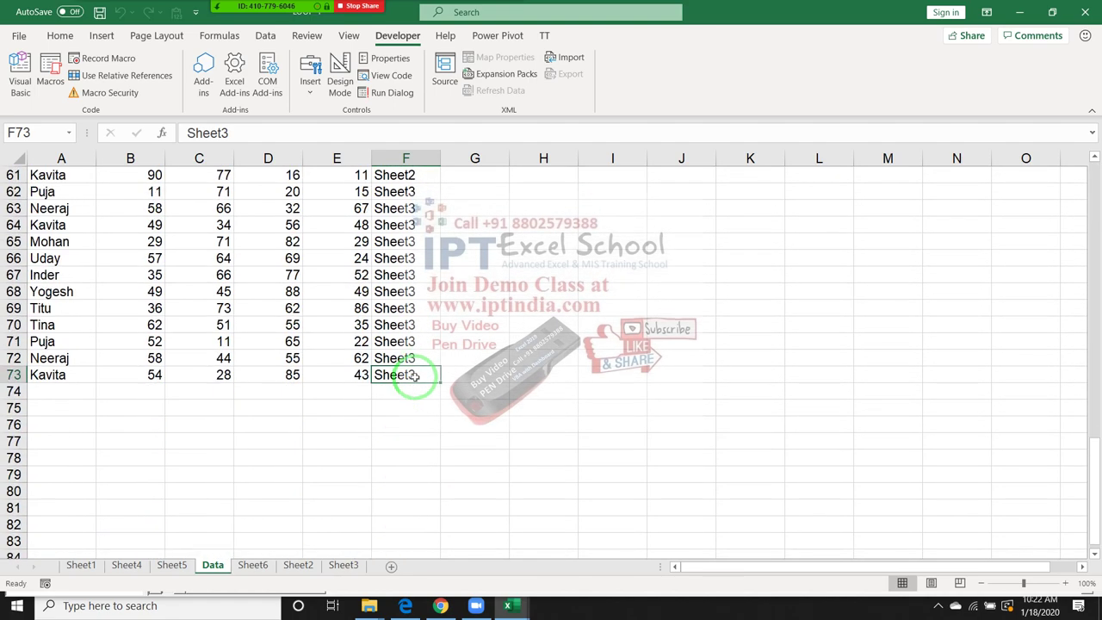
pyautogui.scroll(-2, 414, 376)
pyautogui.scroll(4, 414, 375)
pyautogui.scroll(4, 414, 375)
pyautogui.scroll(9, 414, 375)
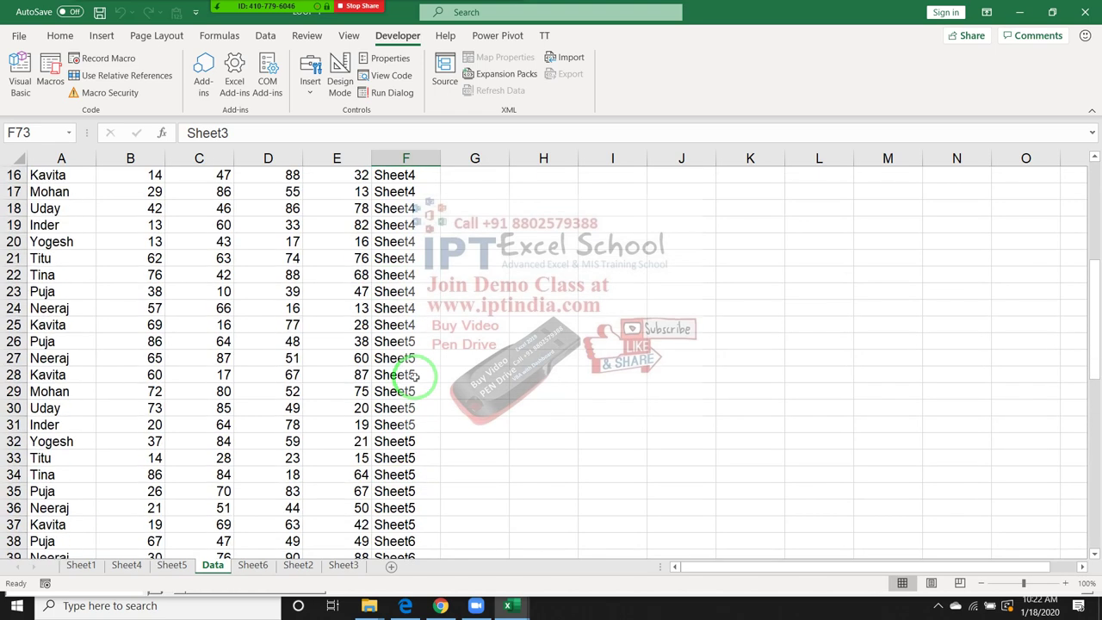
pyautogui.scroll(4, 414, 375)
pyautogui.scroll(1, 414, 376)
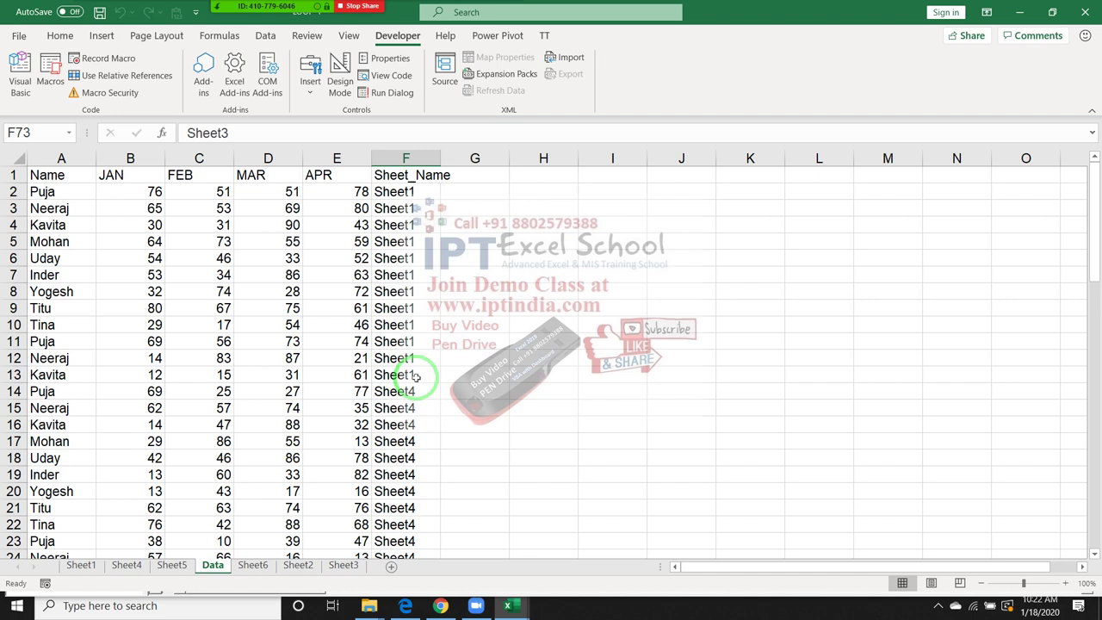
pyautogui.hotkey('alt', 'F11')
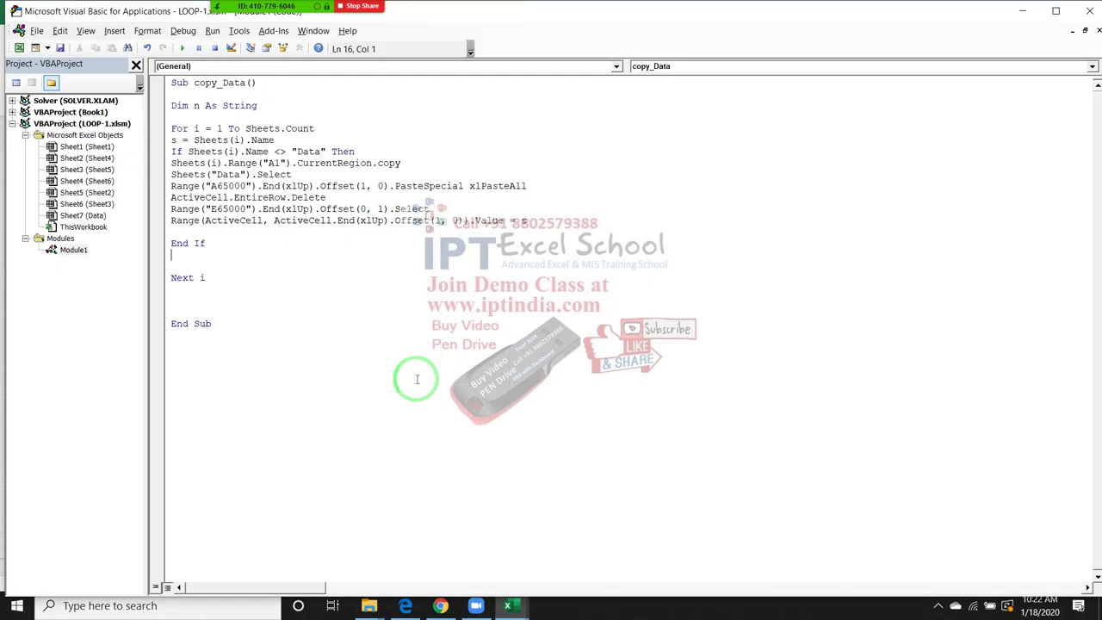
pyautogui.click(345, 300)
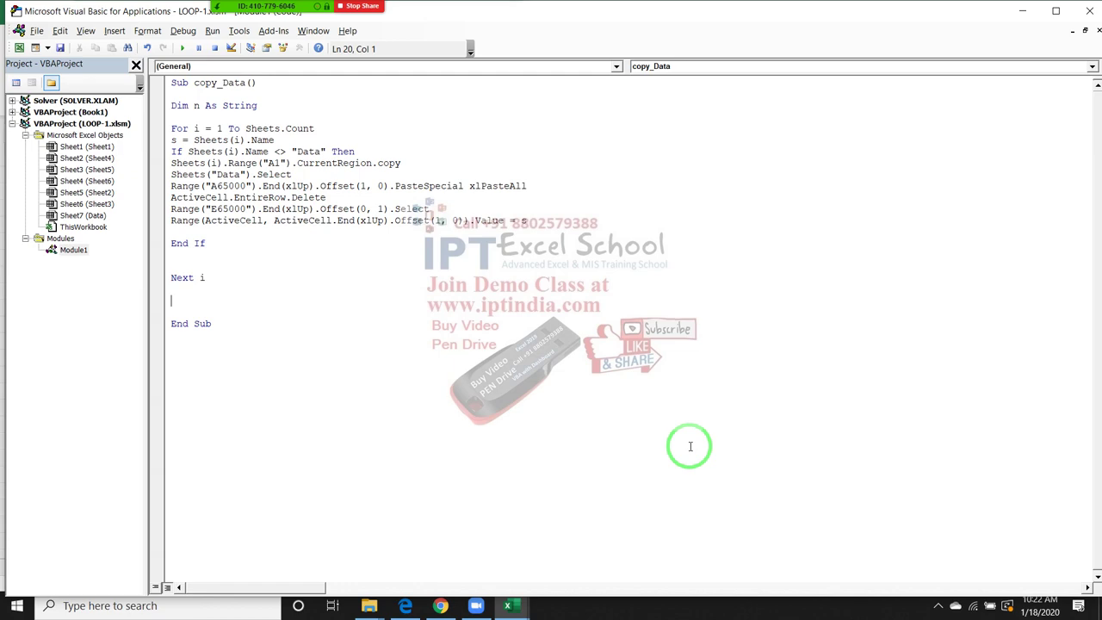
pyautogui.hotkey('alt', 'Tab')
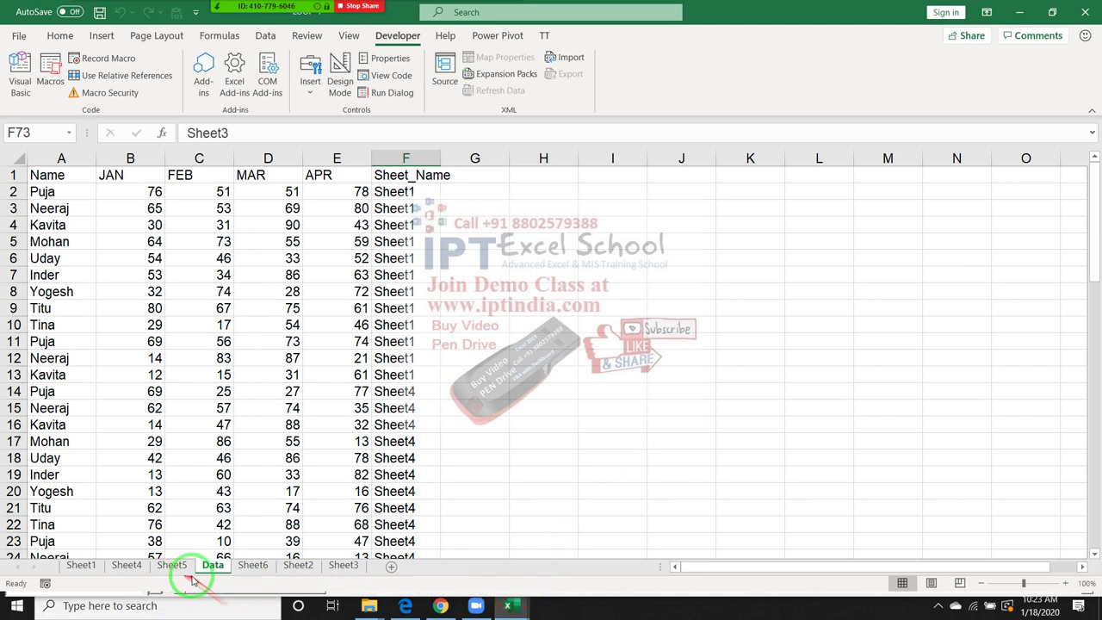
# Step: Move the Data sheet tab to the end, after Sheet3
pyautogui.moveTo(207, 574); pyautogui.dragTo(375, 561)
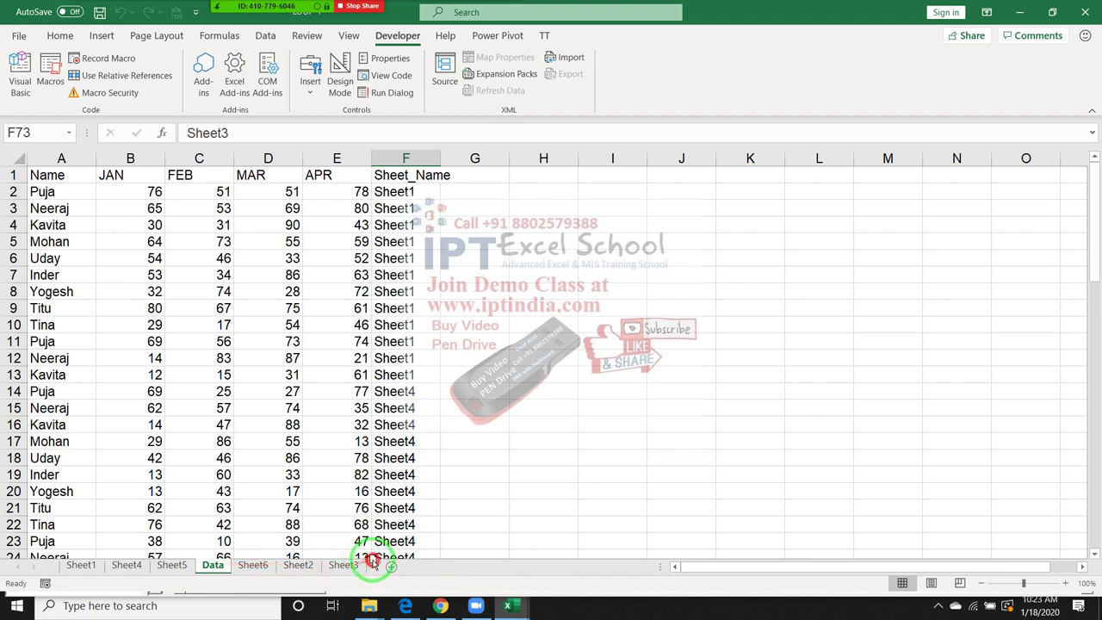
pyautogui.click(304, 263)
pyautogui.click(305, 225)
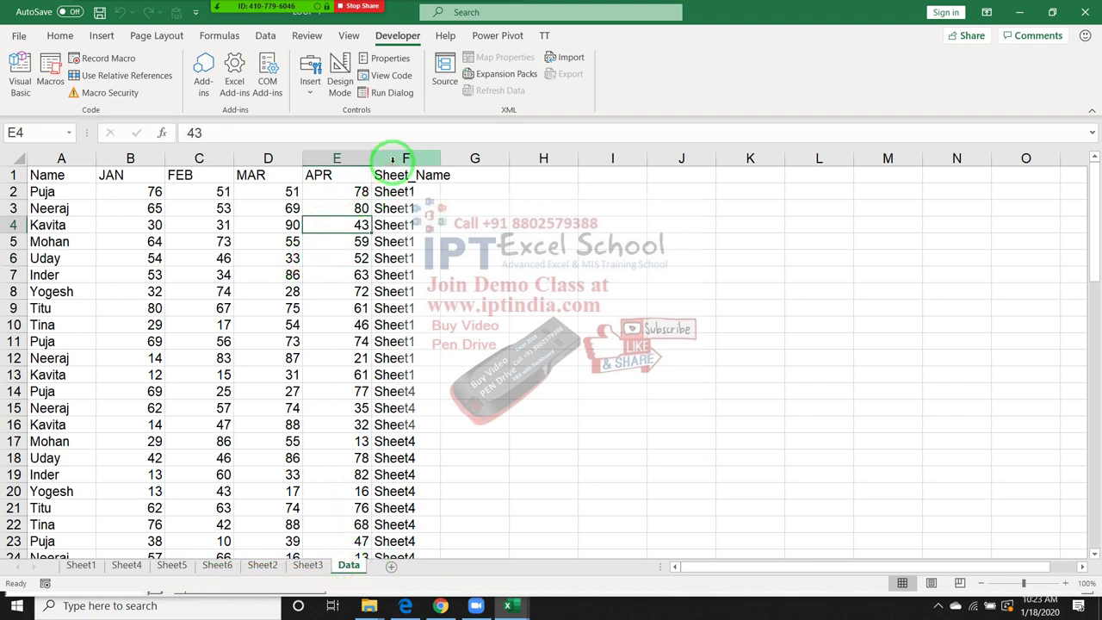
pyautogui.click(392, 160)
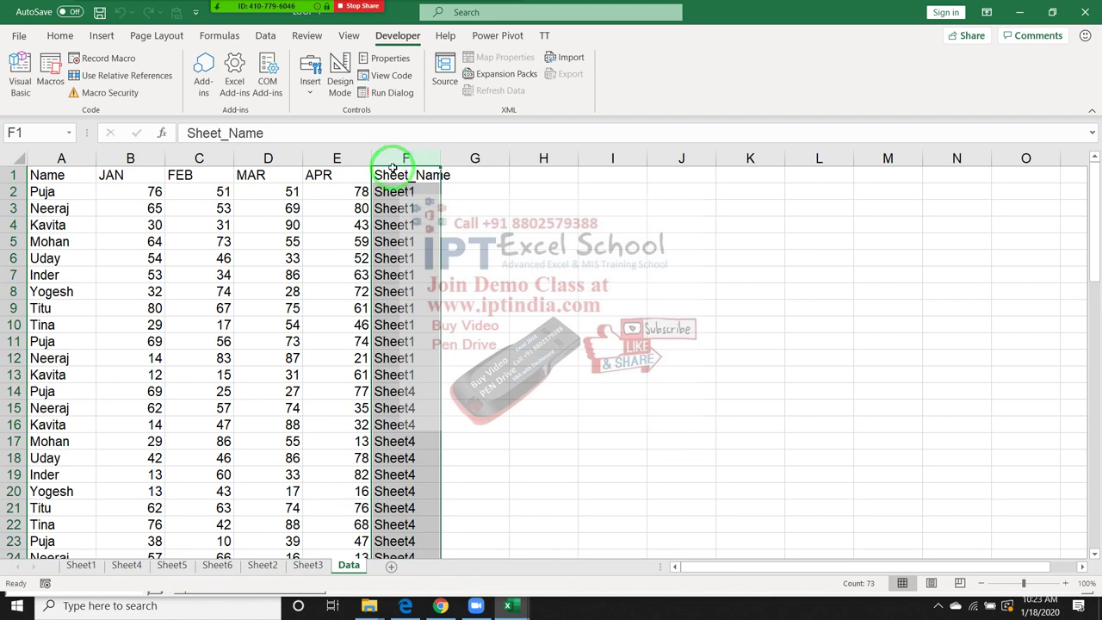
pyautogui.click(274, 240)
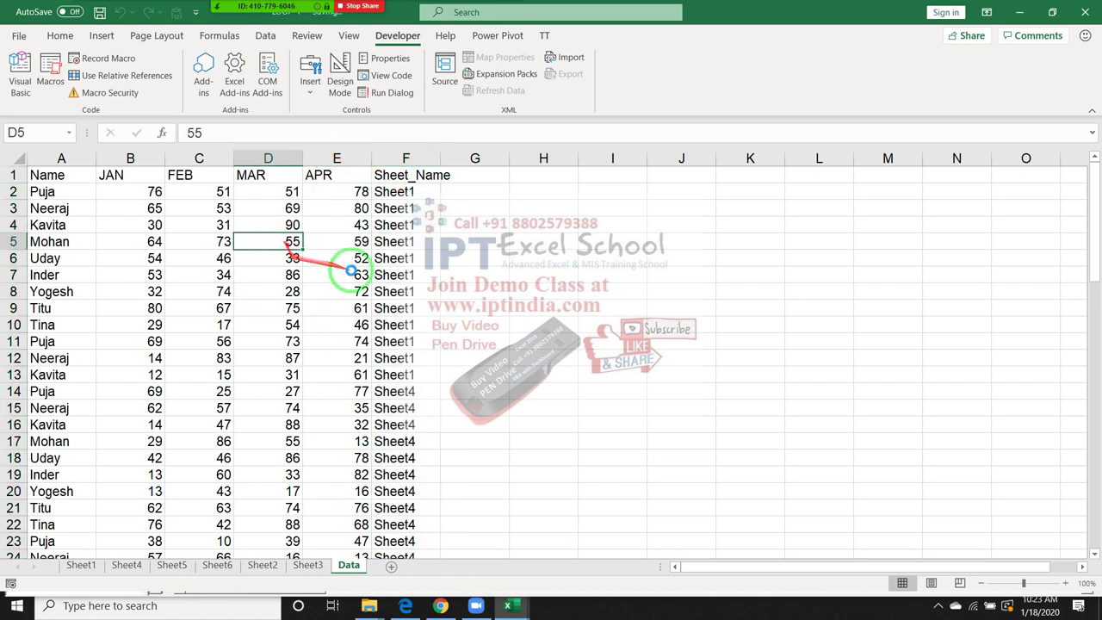
# Step: Save the workbook under the new name LOOP-2 instead of LOOP-1
pyautogui.click(14, 37)
pyautogui.click(81, 226)
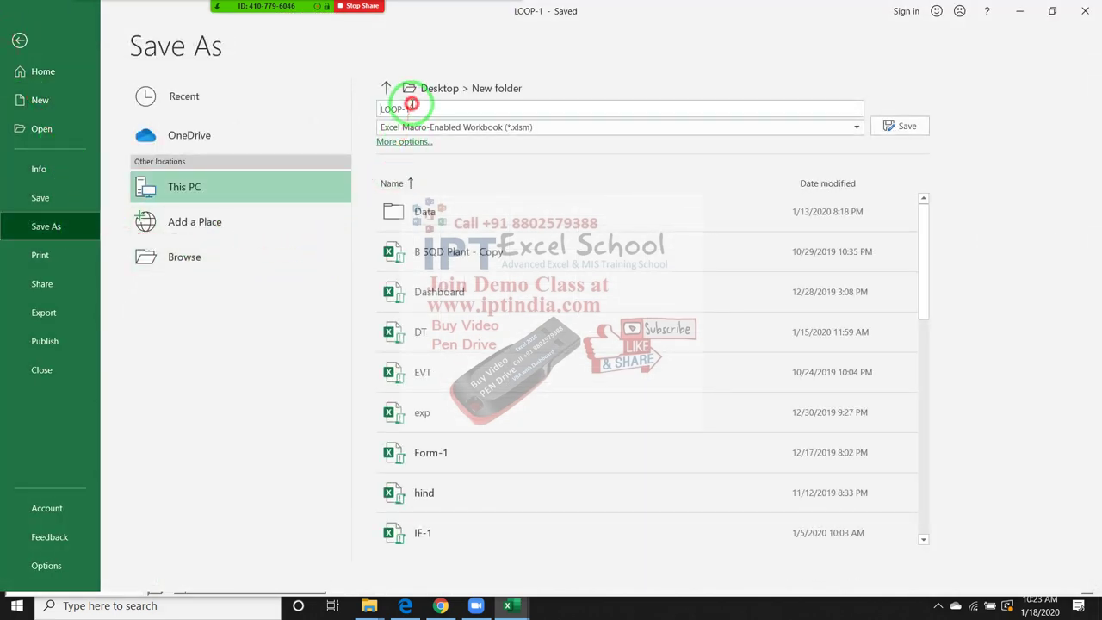
pyautogui.click(413, 109)
pyautogui.press('BackSpace')
pyautogui.write('2')
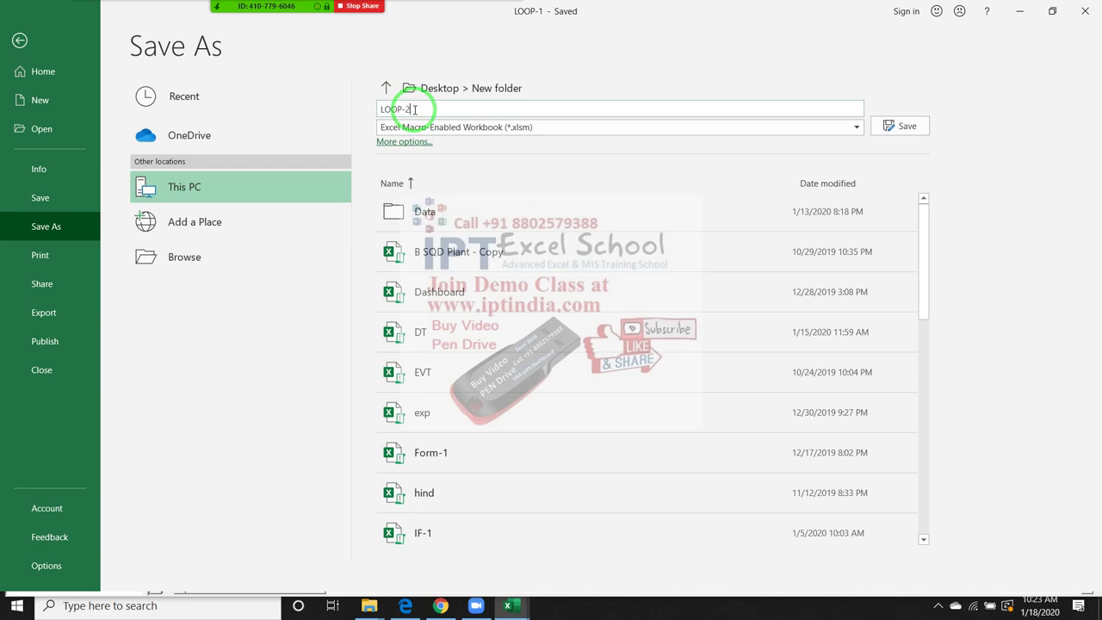
pyautogui.click(908, 127)
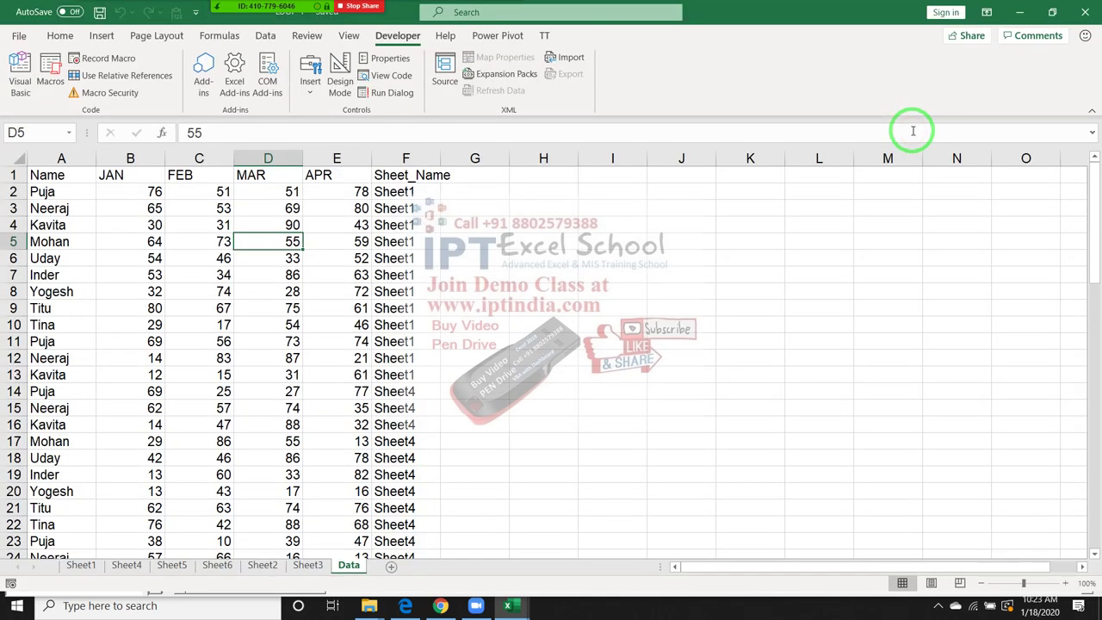
# Step: Clear the Sheet_Name column and all data rows on the Data sheet, keeping the Name–APR headers
pyautogui.click(413, 158)
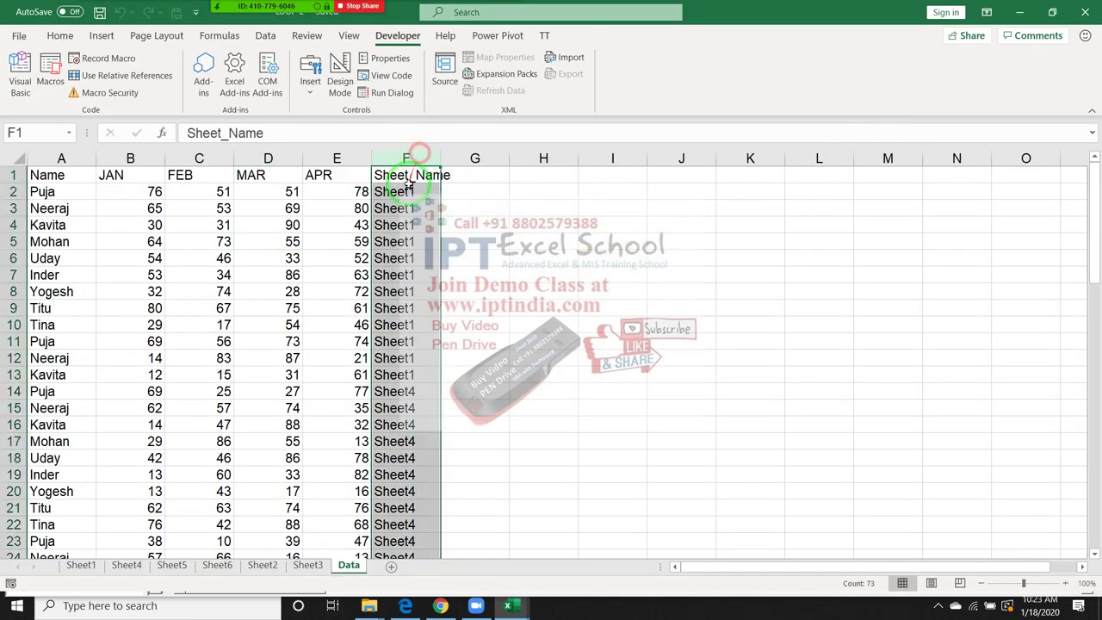
pyautogui.press('Delete')
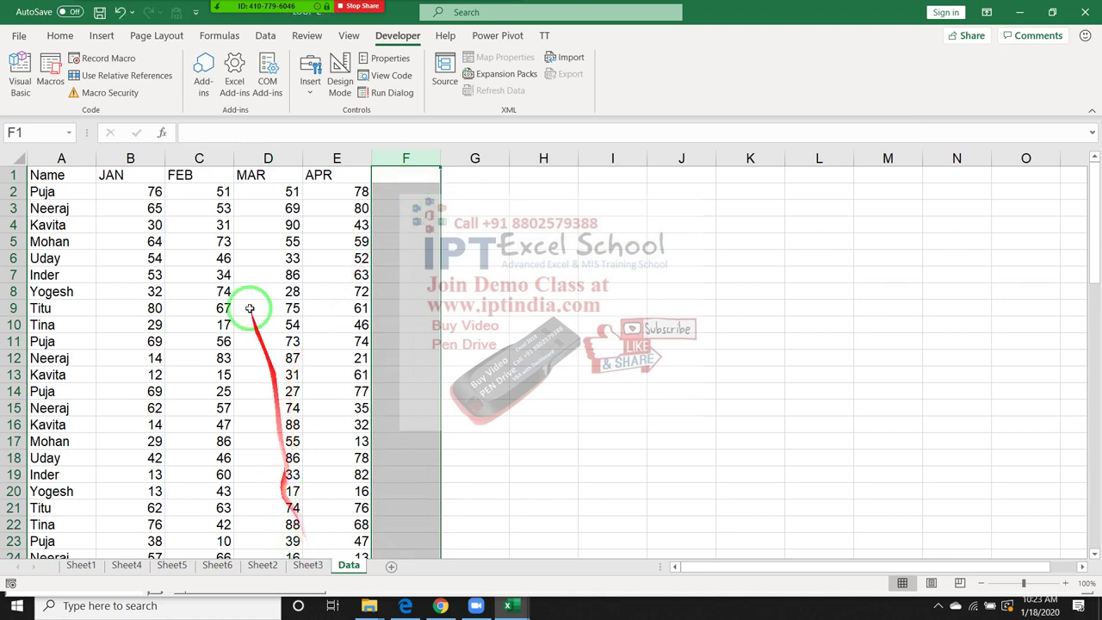
pyautogui.click(124, 176)
pyautogui.click(81, 209)
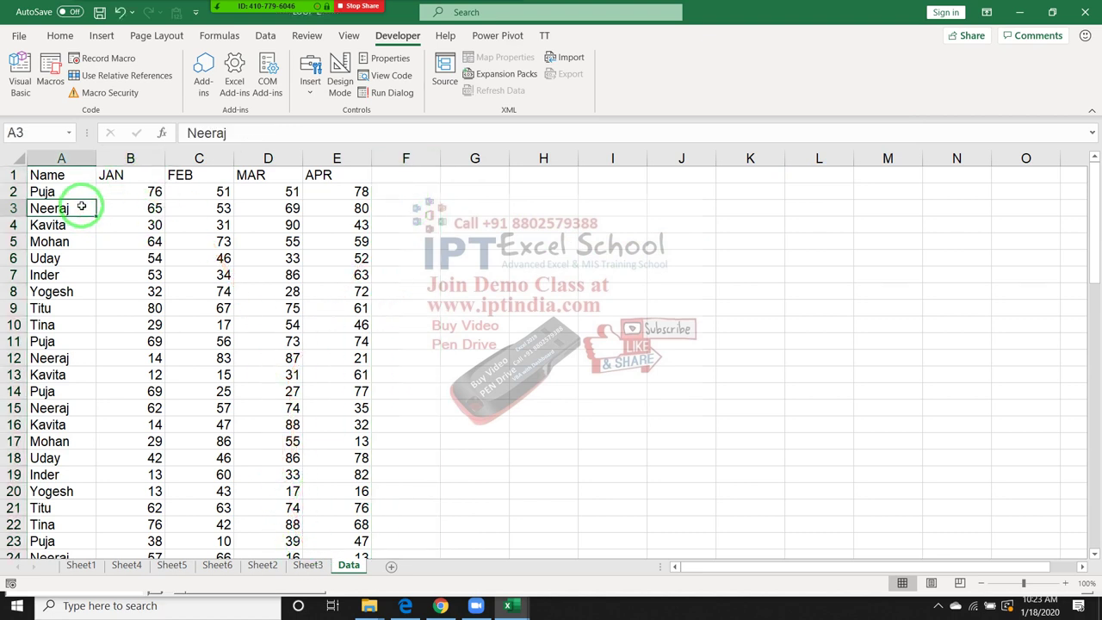
pyautogui.press('Up')
pyautogui.hotkey('ctrl', 'shift', 'Right')
pyautogui.hotkey('ctrl', 'shift', 'Down')
pyautogui.press('Delete')
pyautogui.hotkey('ctrl', 'Home')
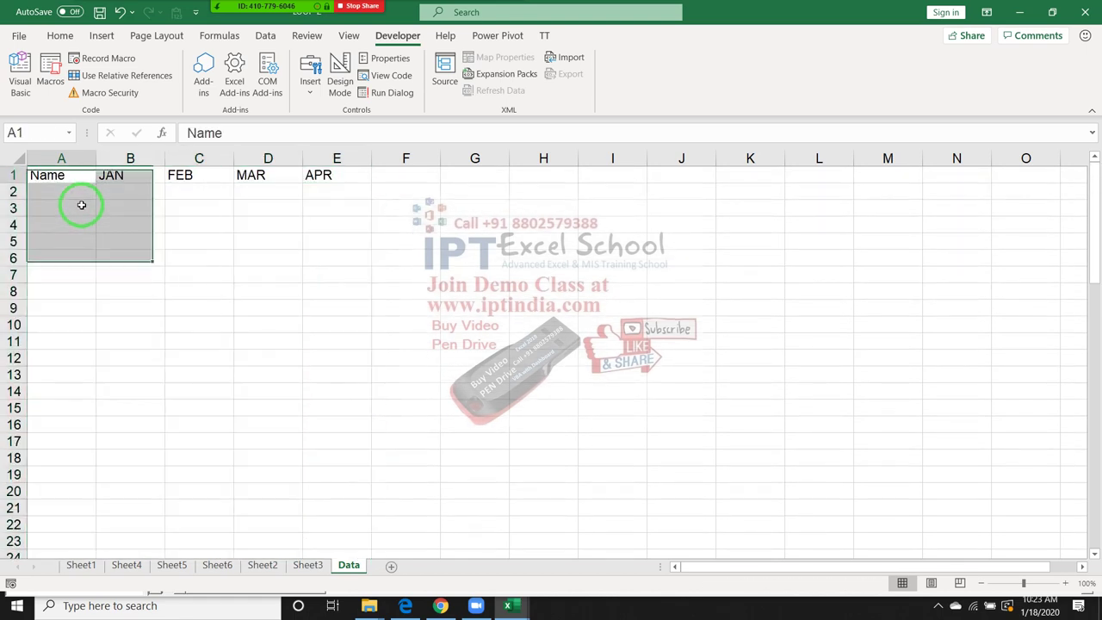
pyautogui.press('Right')
pyautogui.press('Right')
pyautogui.press('Right')
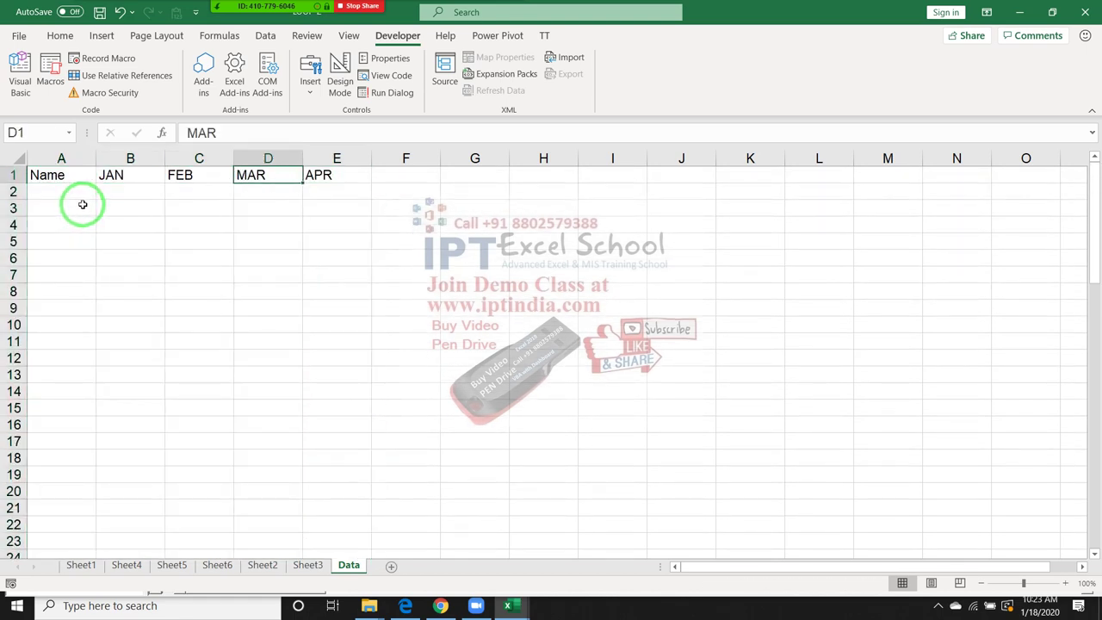
# Step: On Sheet1, move the FEB column to sit after APR
pyautogui.click(91, 564)
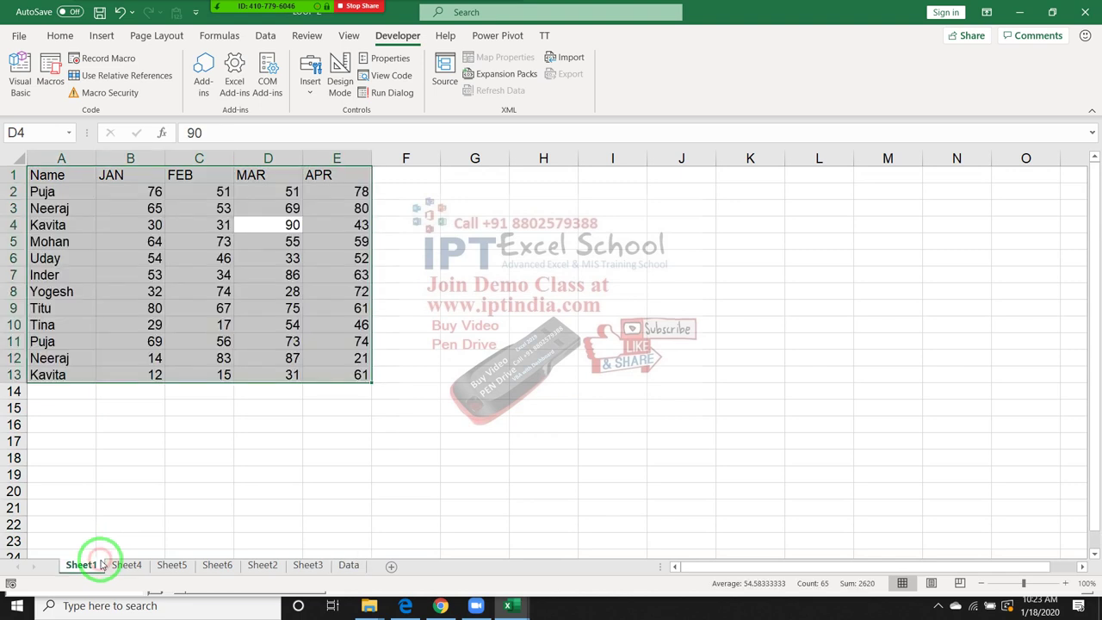
pyautogui.click(215, 376)
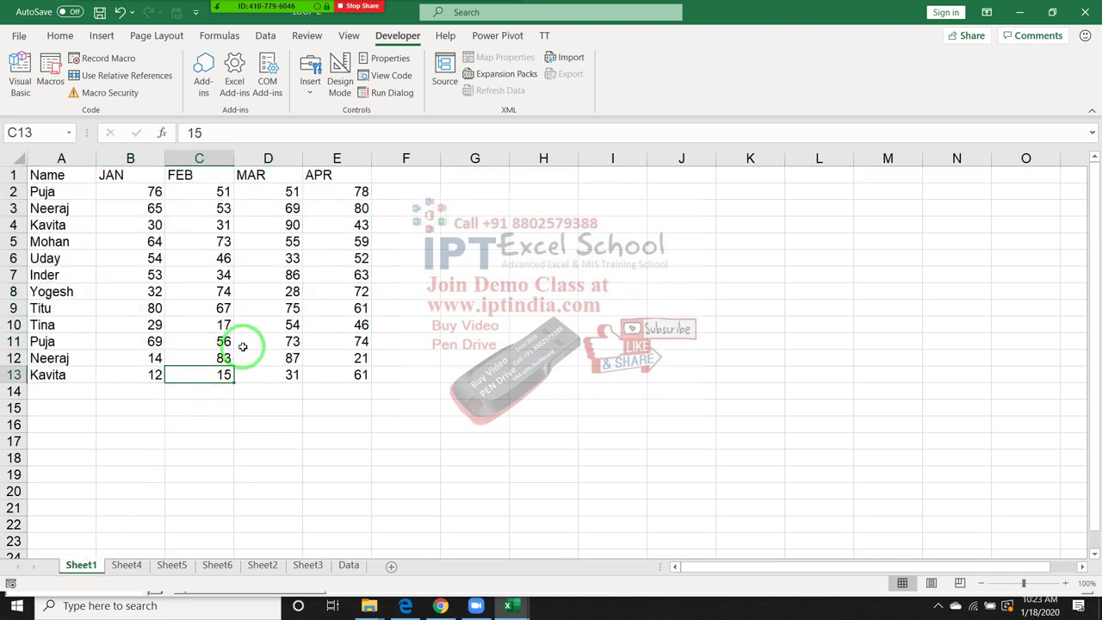
pyautogui.click(193, 159)
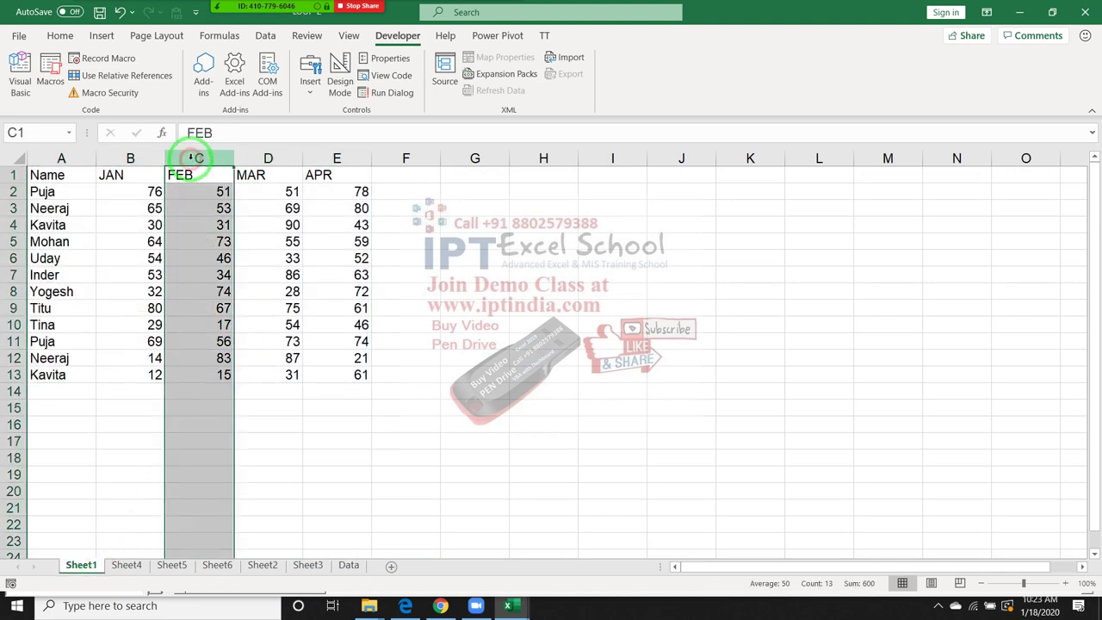
pyautogui.hotkey('ctrl', 'c')
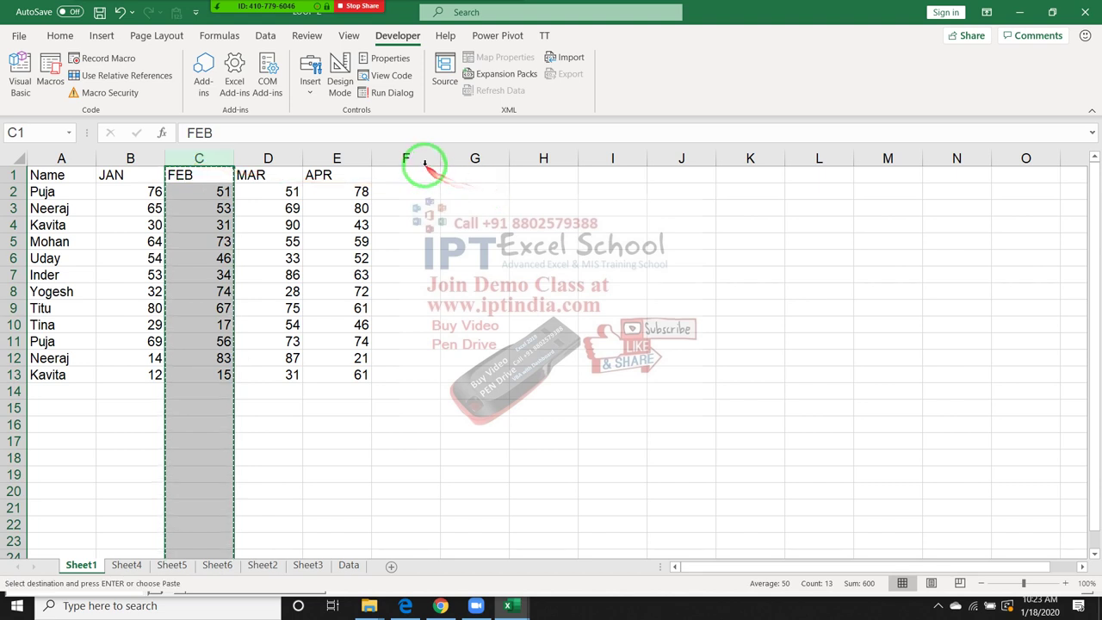
pyautogui.click(423, 161)
pyautogui.hotkey('ctrl', '+')
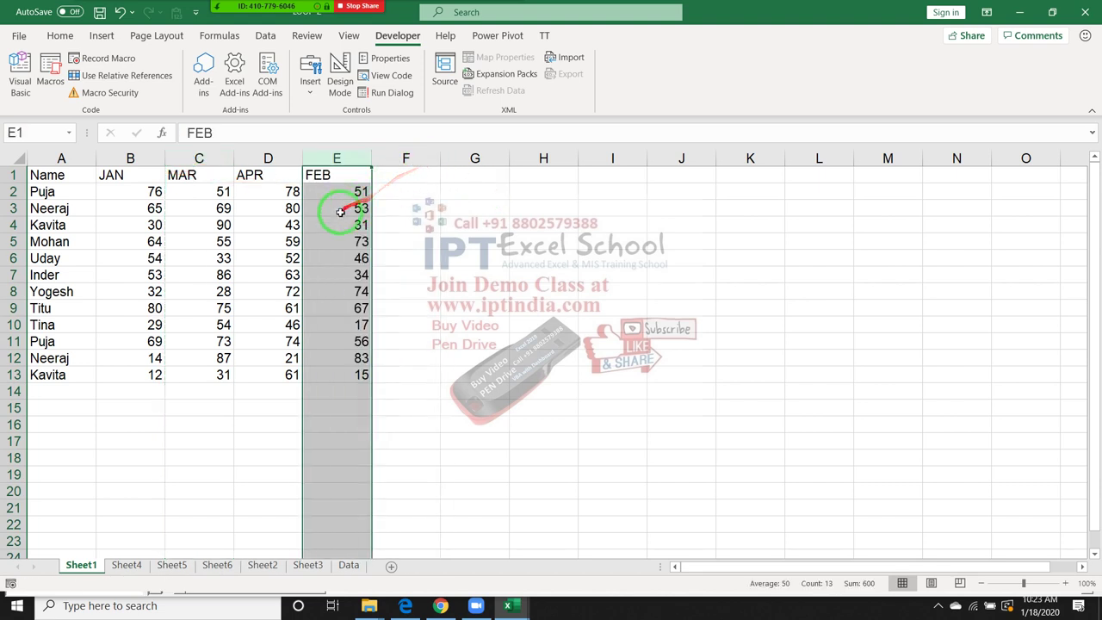
pyautogui.click(260, 207)
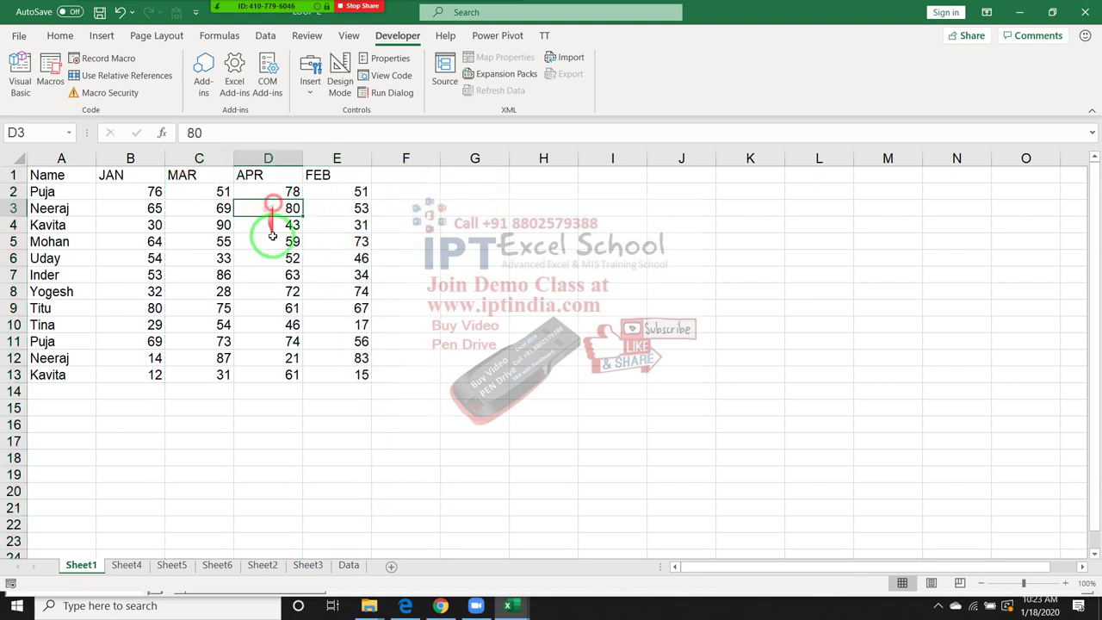
# Step: On Sheet4, move the MAR column in front of JAN
pyautogui.click(126, 565)
pyautogui.click(198, 160)
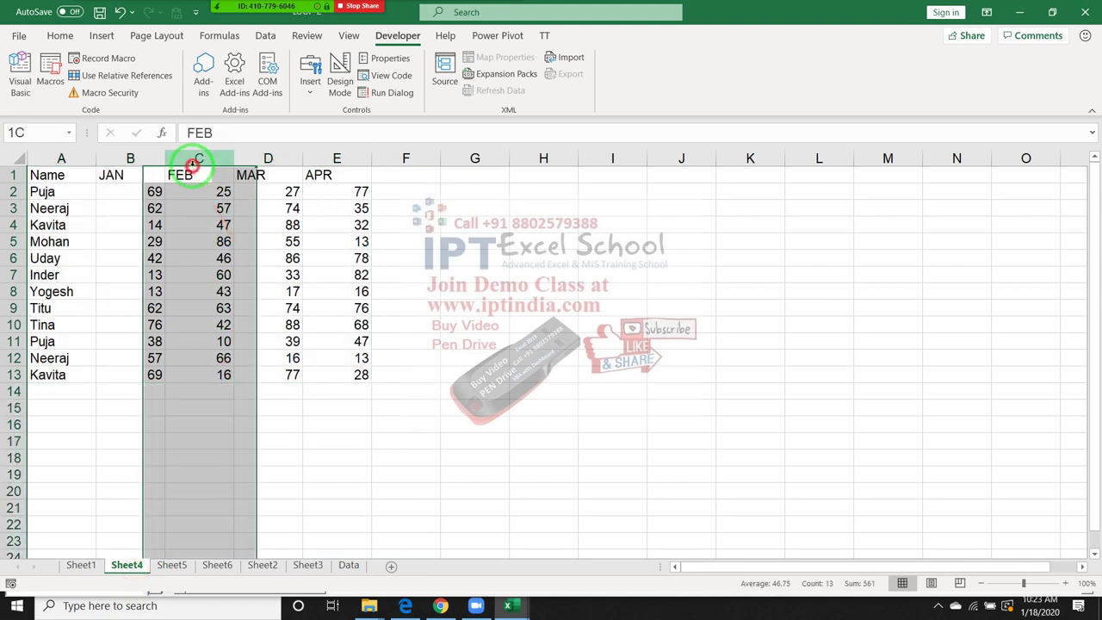
pyautogui.click(280, 153)
pyautogui.hotkey('ctrl', 'c')
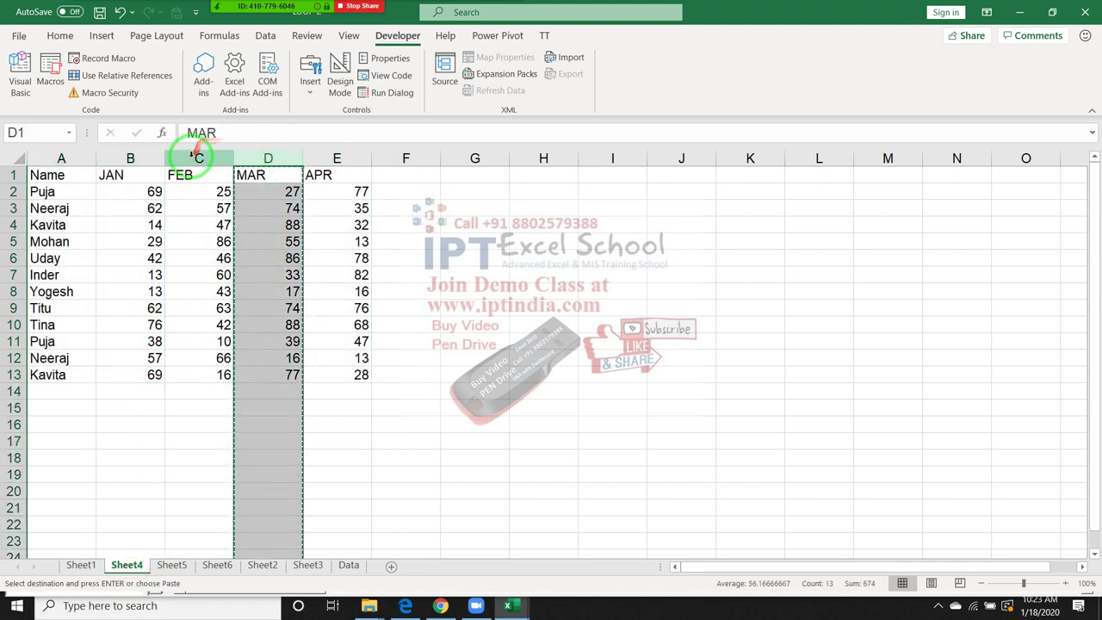
pyautogui.click(117, 160)
pyautogui.hotkey('ctrl', '+')
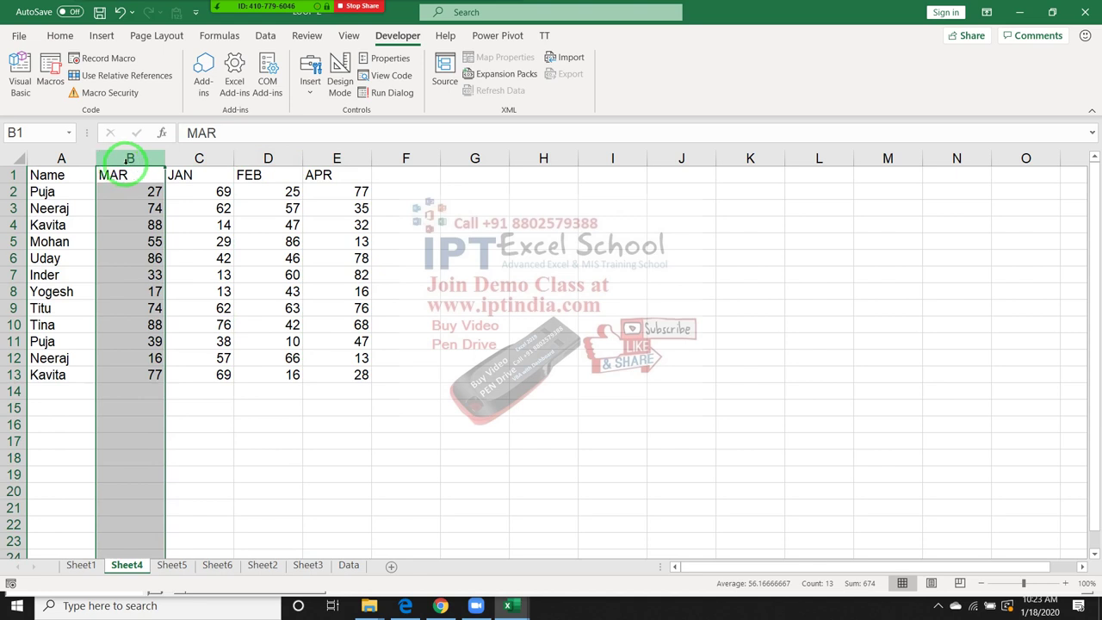
pyautogui.click(207, 225)
# Step: On Sheet2, move the APR column in front of FEB
pyautogui.click(262, 566)
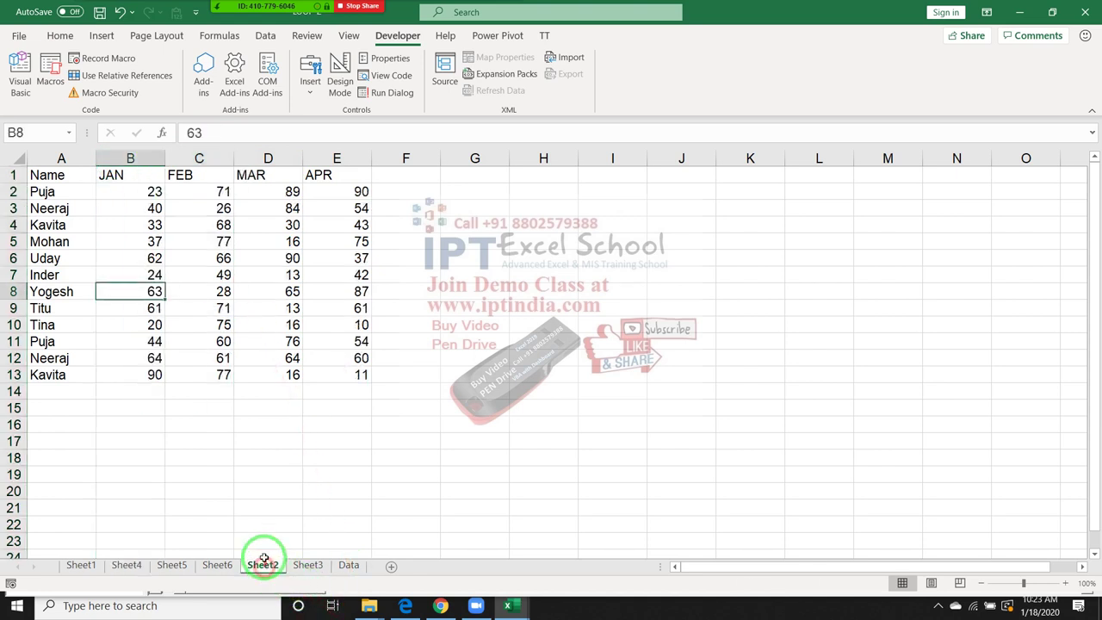
pyautogui.click(311, 155)
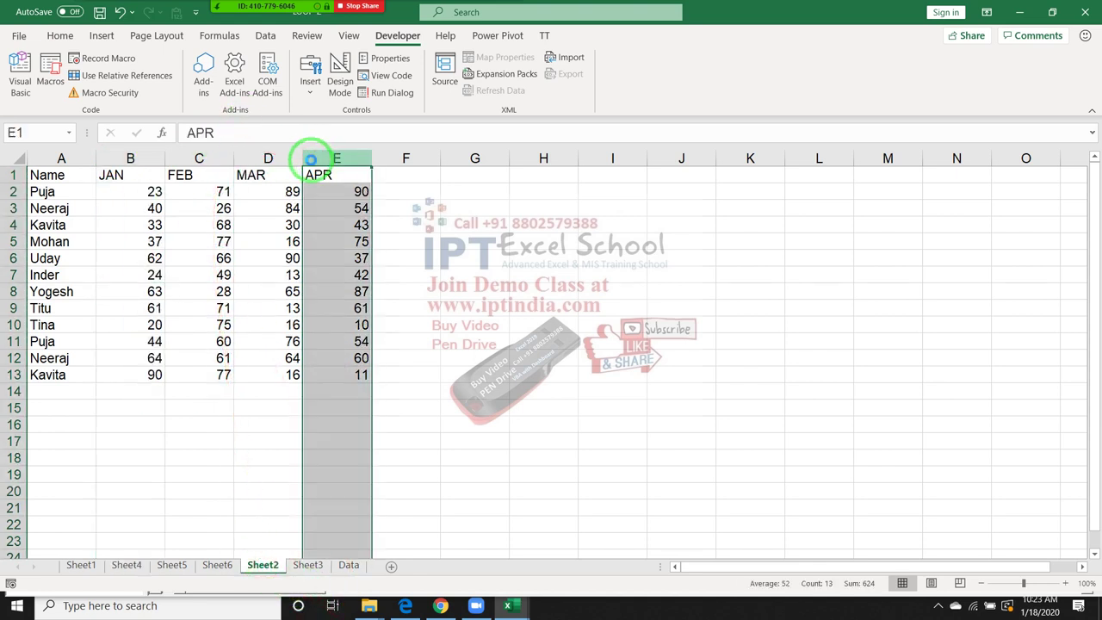
pyautogui.hotkey('ctrl', 'c')
pyautogui.click(177, 158)
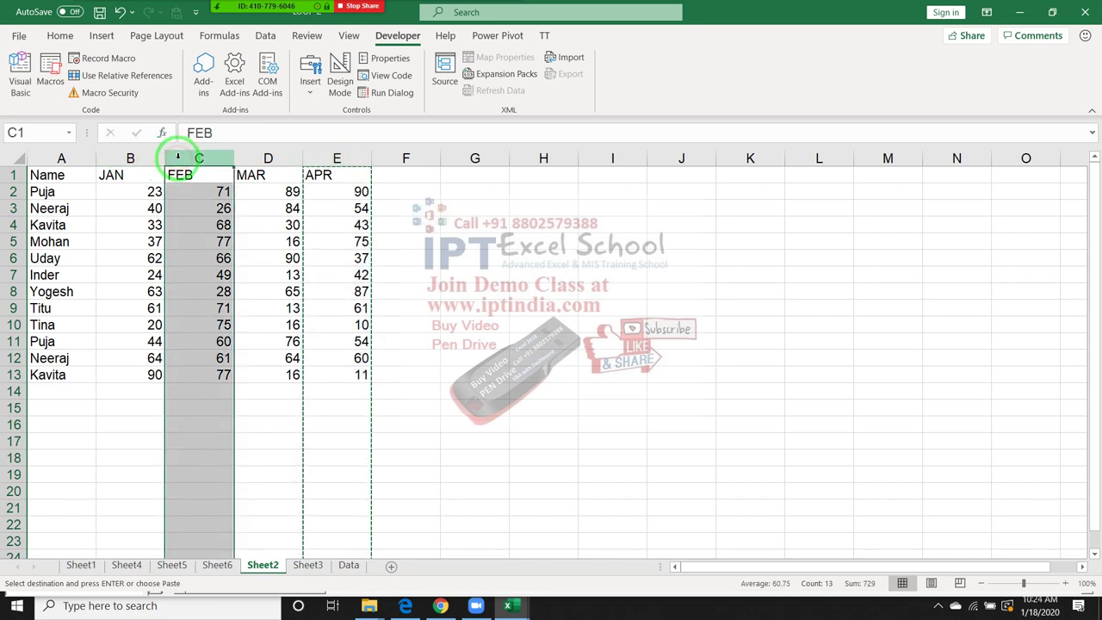
pyautogui.hotkey('ctrl', '+')
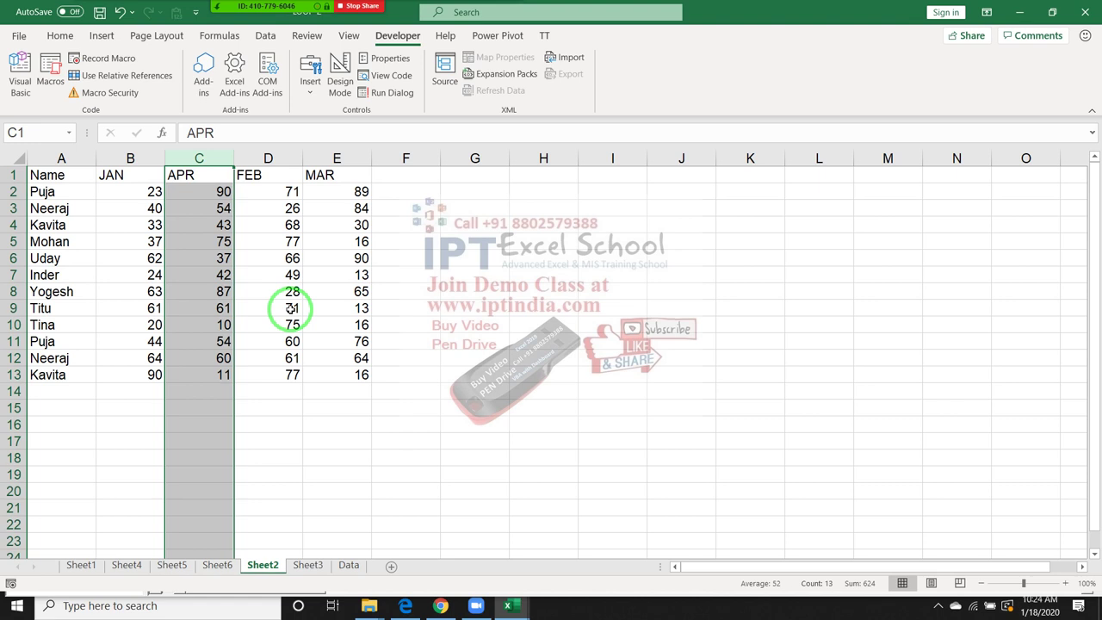
pyautogui.press('Left')
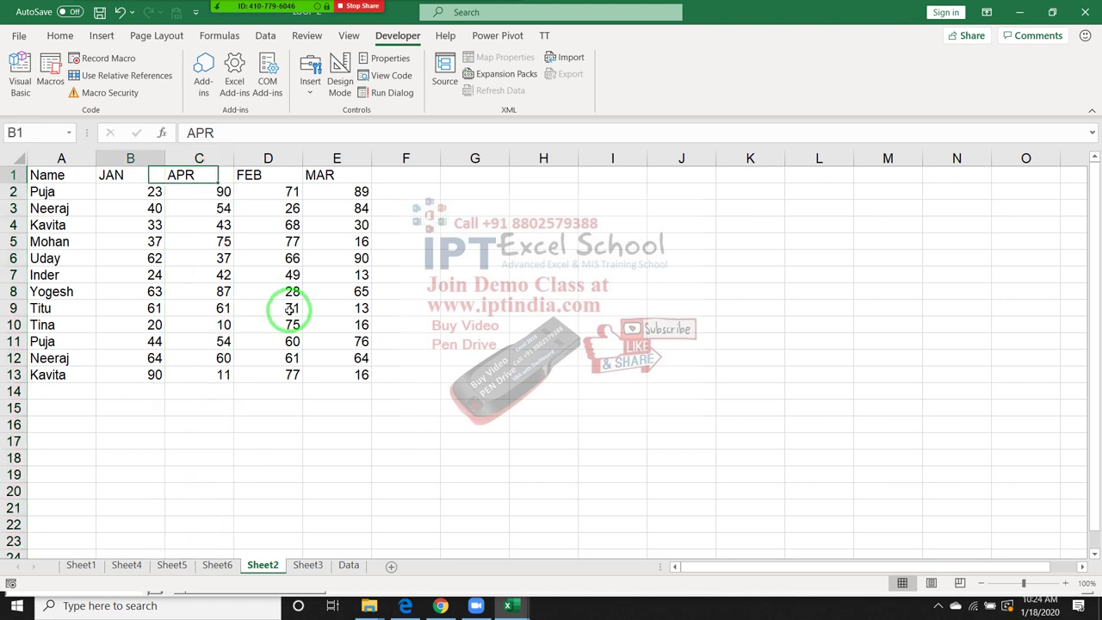
pyautogui.press('Right')
pyautogui.press('Right')
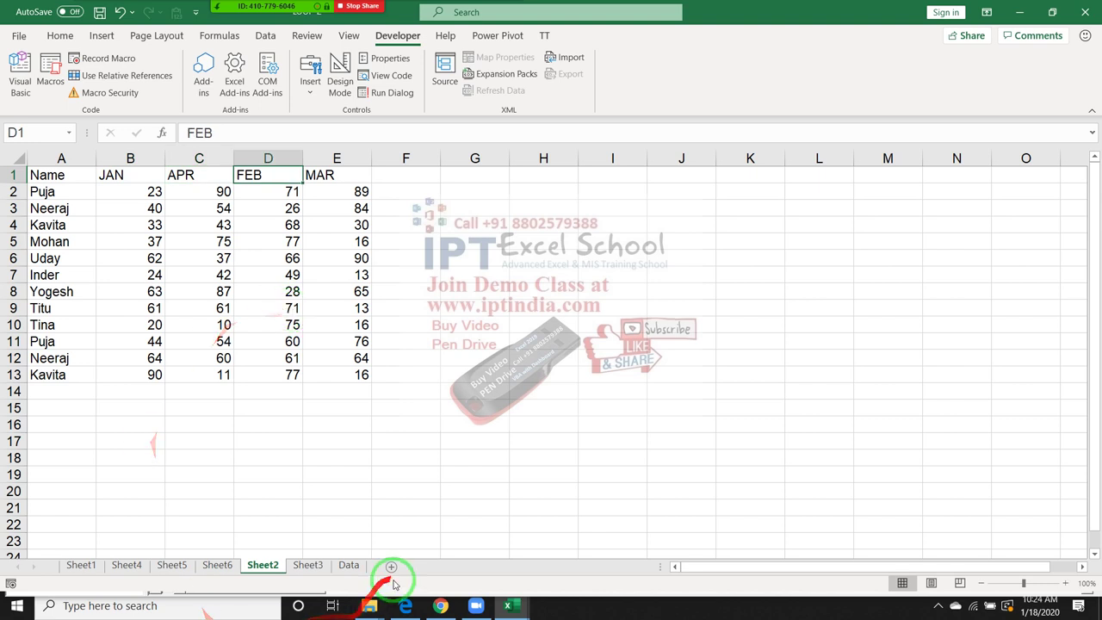
# Step: Check the empty JAN to APR columns on the Data sheet, then bring up the VBA editor
pyautogui.click(349, 565)
pyautogui.click(22, 192)
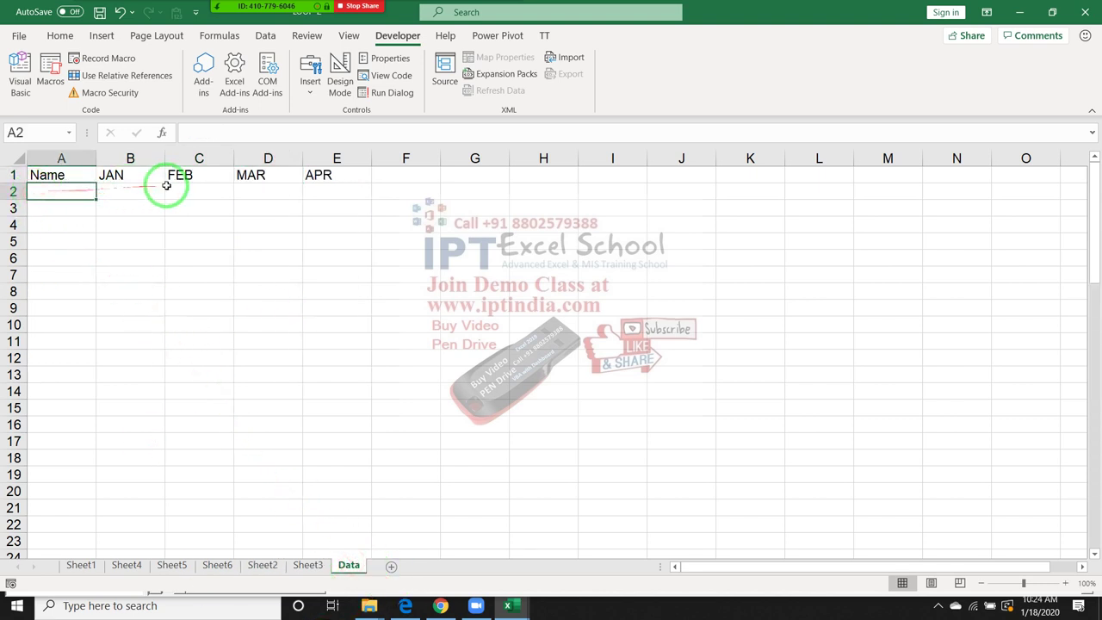
pyautogui.click(166, 190)
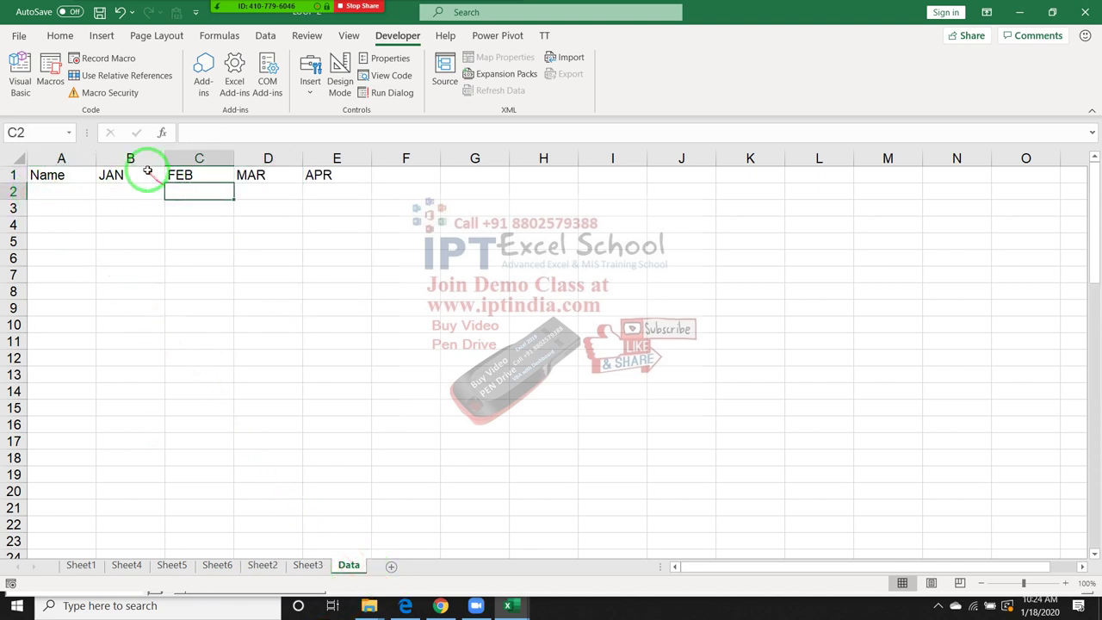
pyautogui.click(137, 158)
pyautogui.click(194, 157)
pyautogui.click(269, 155)
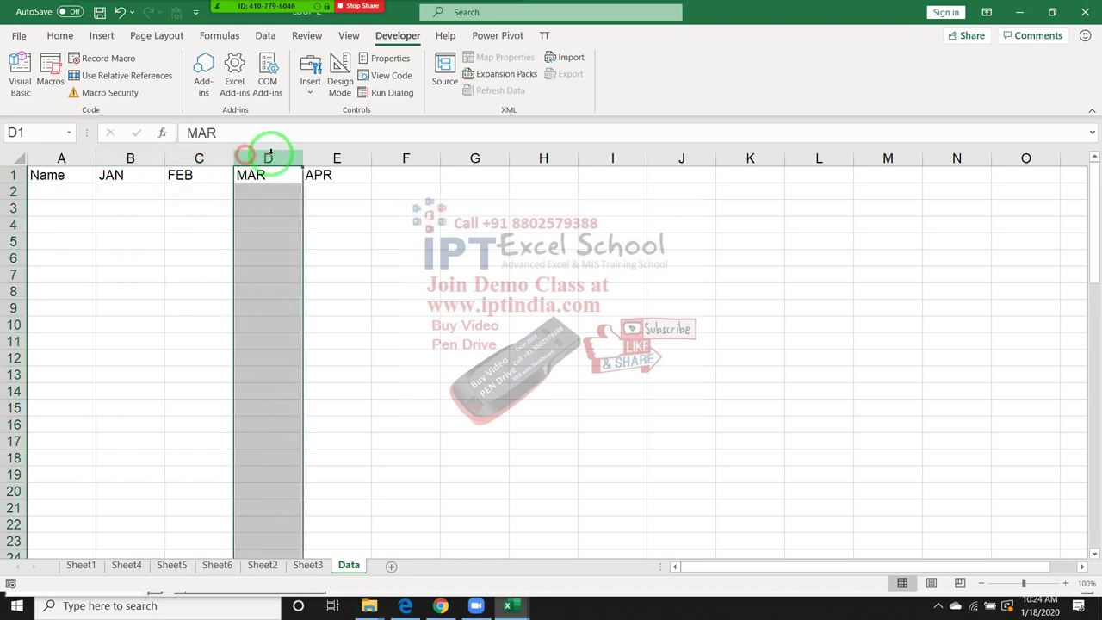
pyautogui.click(311, 159)
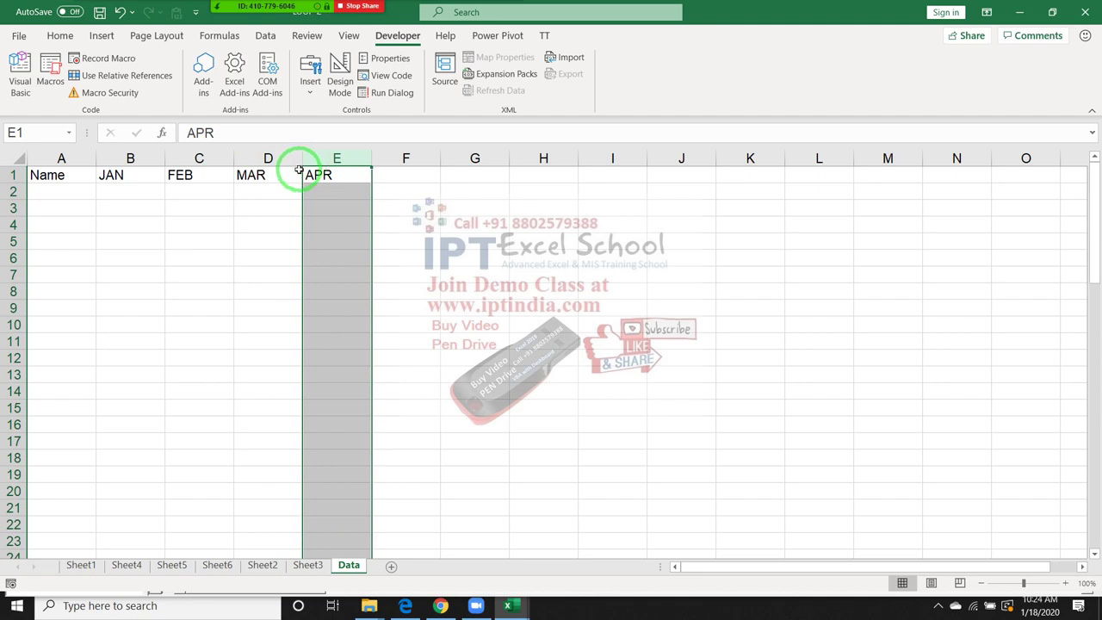
pyautogui.click(19, 76)
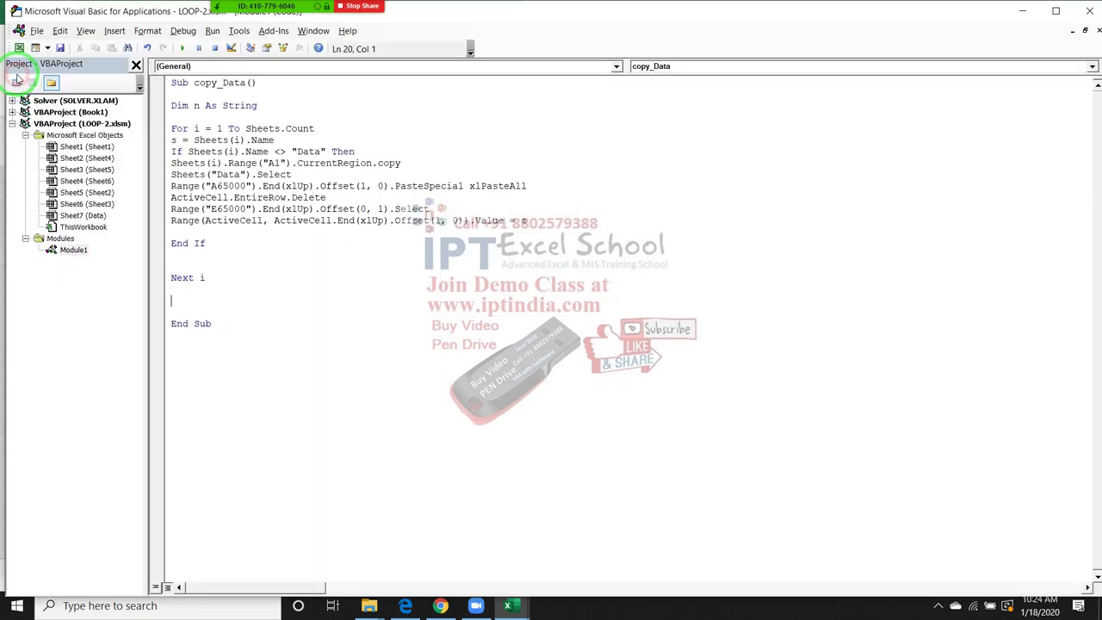
# Step: Below copy_Data's End Sub, declare Sub copy_r() with blank lines inside for code
pyautogui.click(204, 407)
pyautogui.press('Return')
pyautogui.write('s')
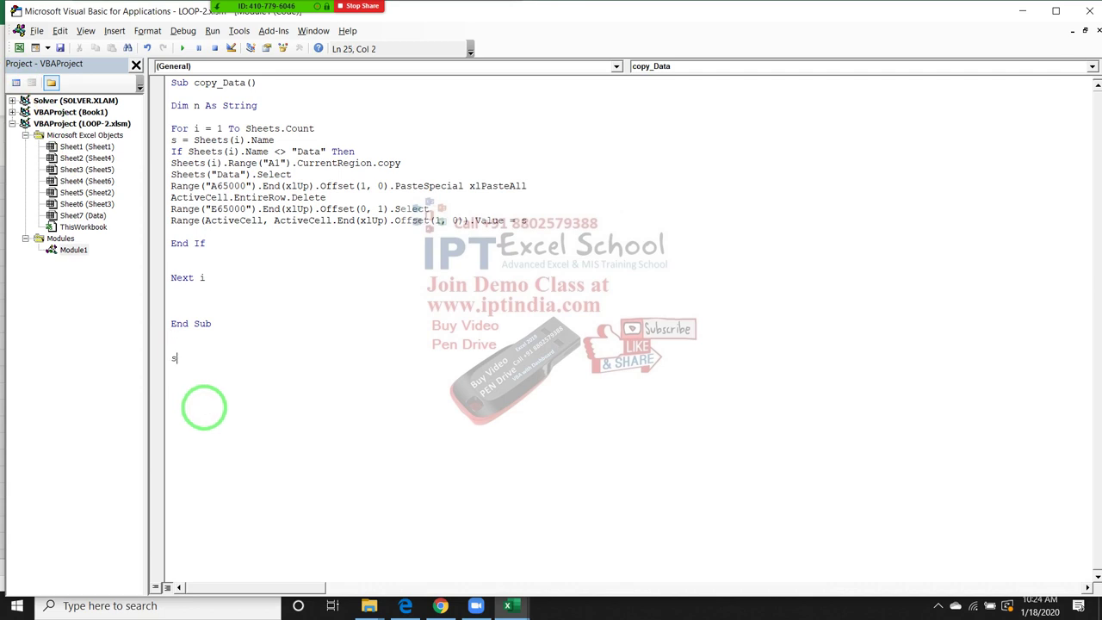
pyautogui.write('ub rrr')
pyautogui.press('BackSpace')
pyautogui.press('BackSpace')
pyautogui.press('BackSpace')
pyautogui.write('c')
pyautogui.write('opy')
pyautogui.write('_r')
pyautogui.write('(')
pyautogui.press('Return')
pyautogui.press('Return')
pyautogui.press('Return')
pyautogui.press('Return')
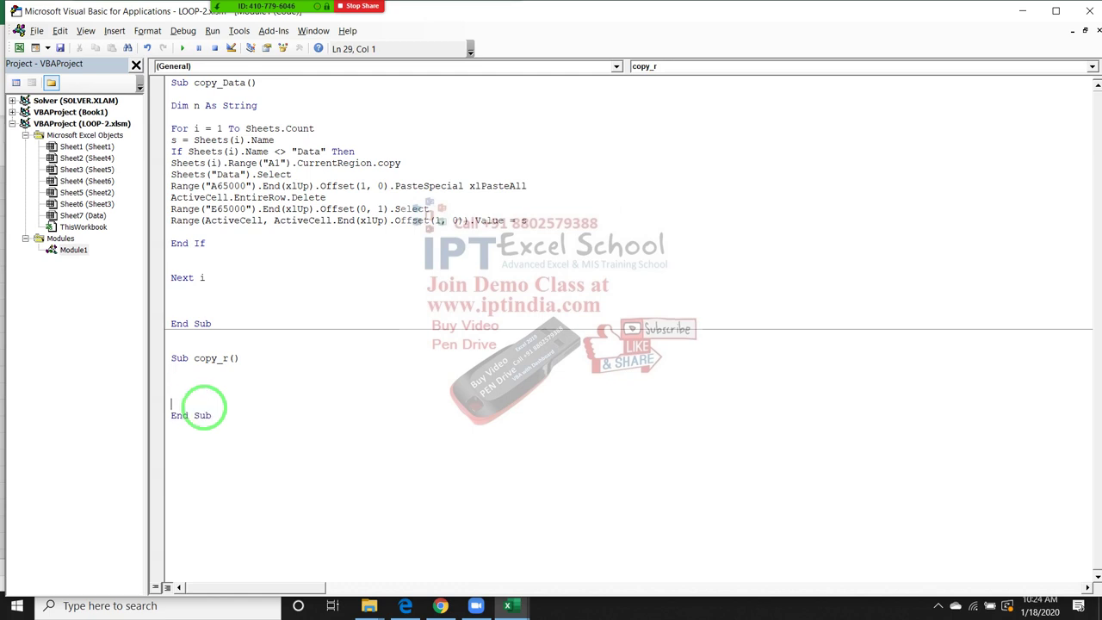
pyautogui.press('Return')
pyautogui.press('Return')
pyautogui.press('Return')
pyautogui.click(207, 396)
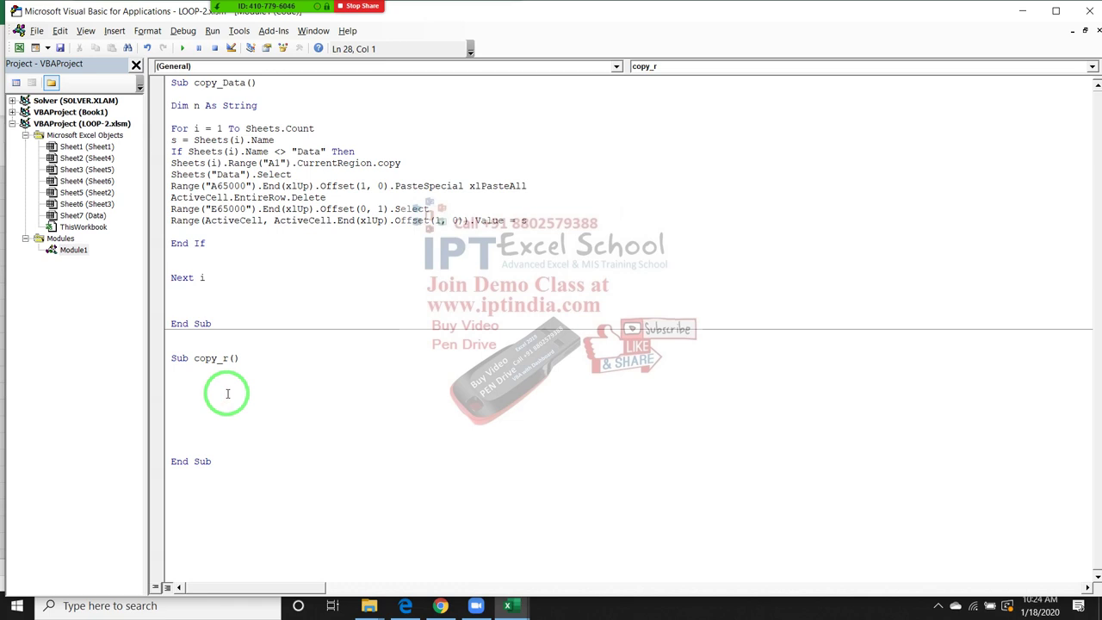
pyautogui.click(369, 605)
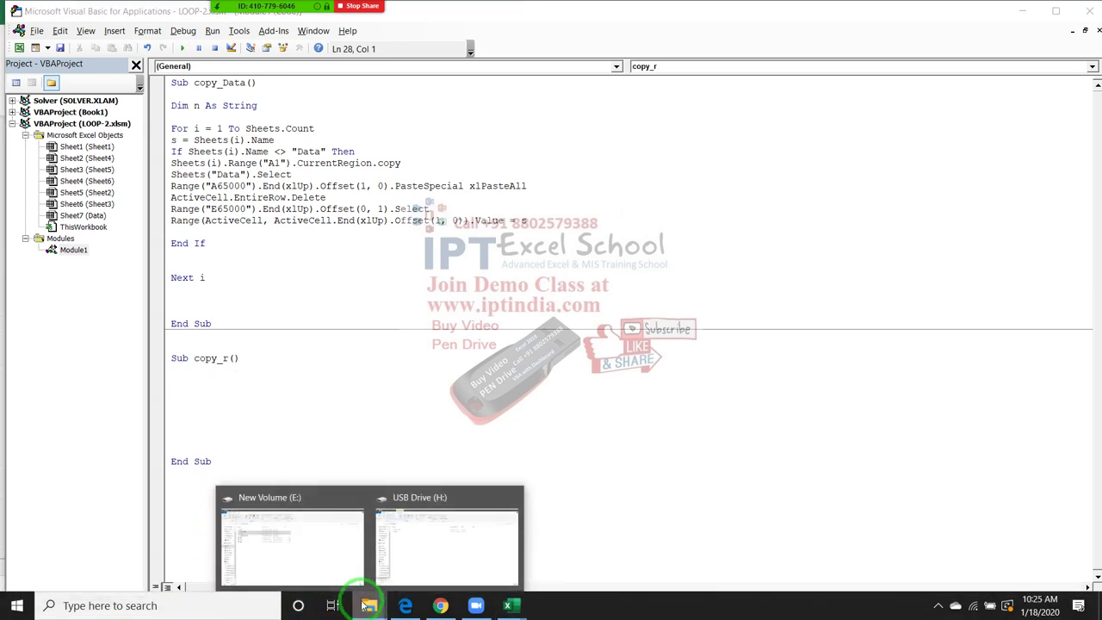
pyautogui.click(344, 571)
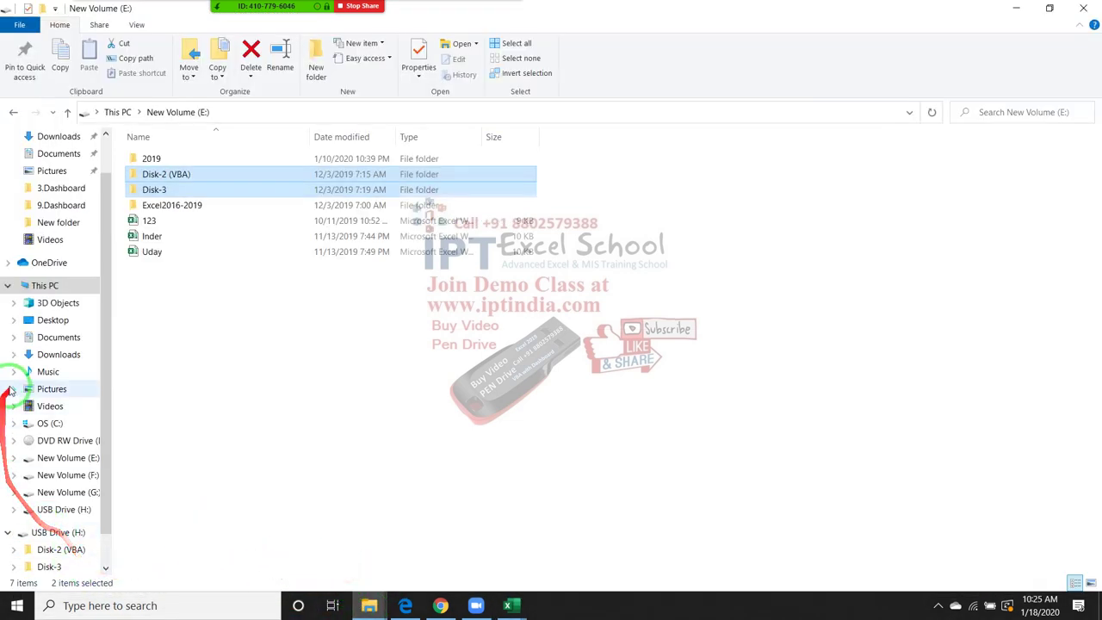
pyautogui.click(49, 406)
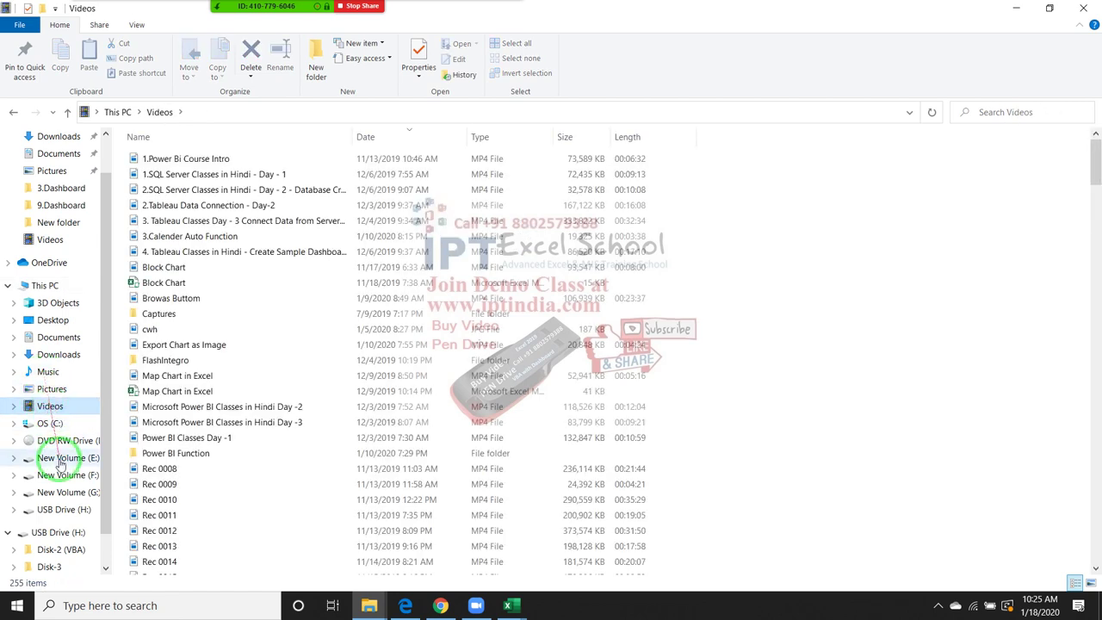
pyautogui.click(67, 508)
pyautogui.click(73, 532)
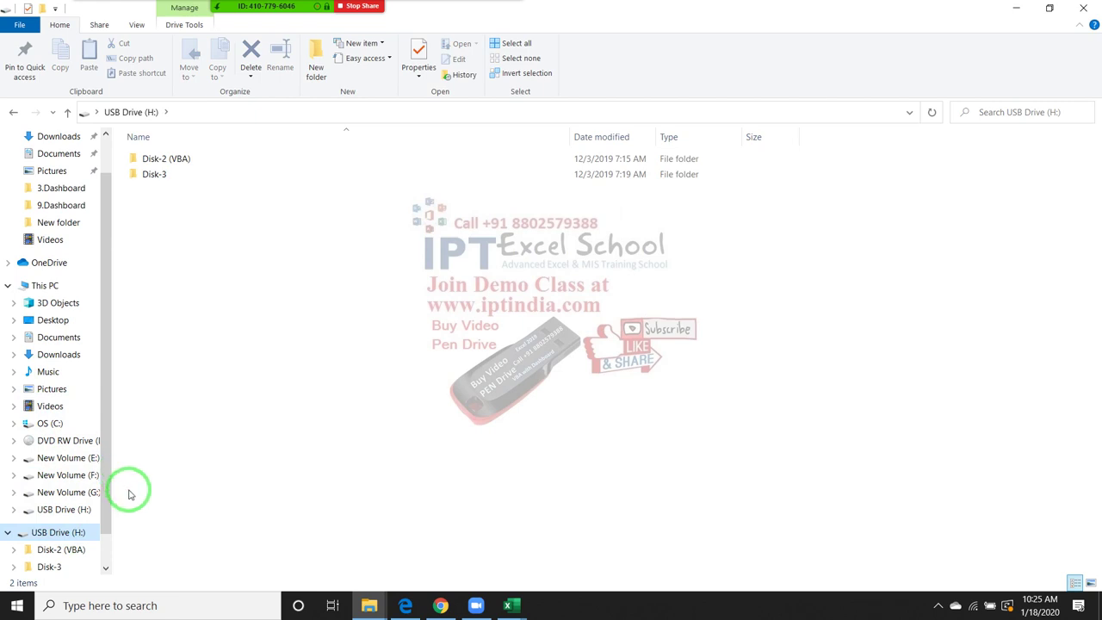
pyautogui.hotkey('alt', 'Tab')
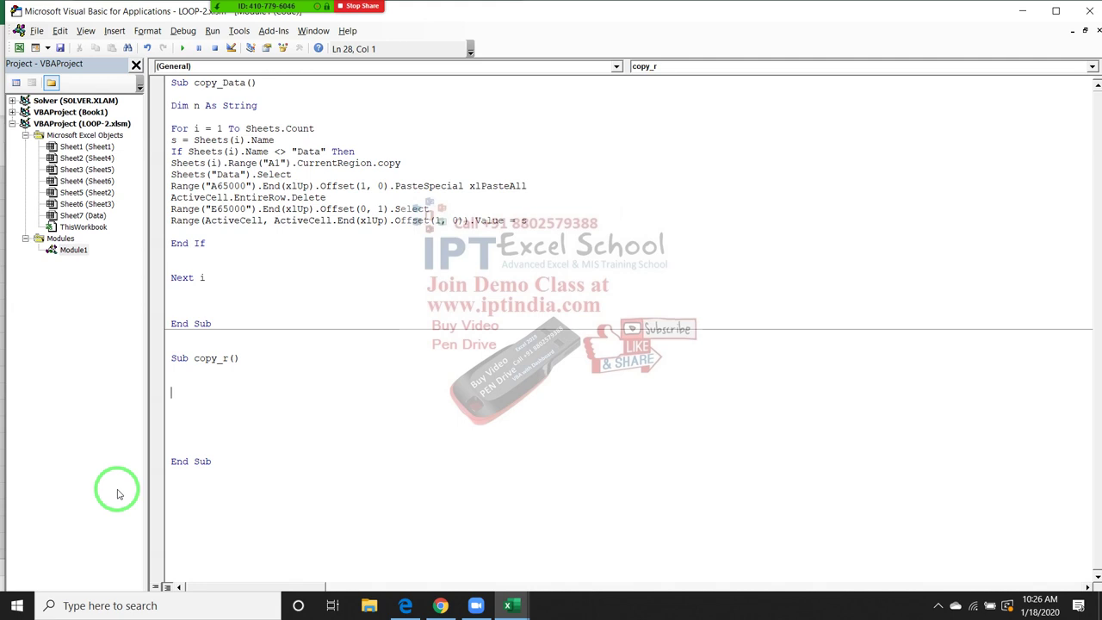
# Step: Switch from the VBA editor back to the LOOP-2 workbook's Data sheet with Alt+F11
pyautogui.hotkey('alt', 'F11')
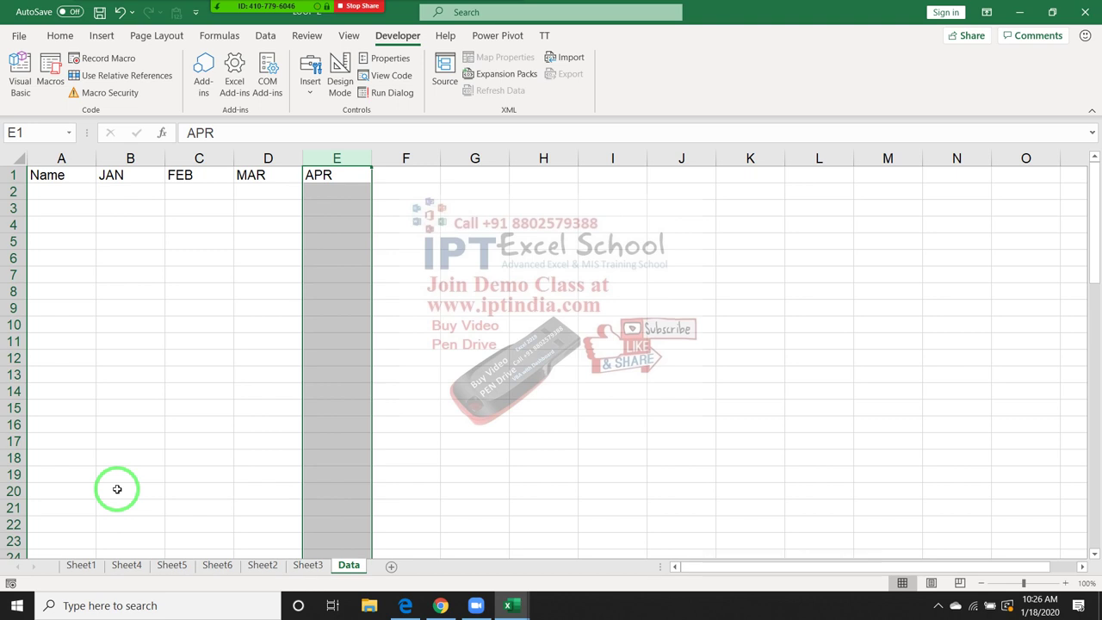
# Step: Select the JAN–APR headings on the Data sheet, then view Sheet1's names and monthly scores
pyautogui.moveTo(110, 175)
pyautogui.mouseDown()
pyautogui.moveTo(246, 208)
pyautogui.moveTo(308, 175)
pyautogui.mouseUp()
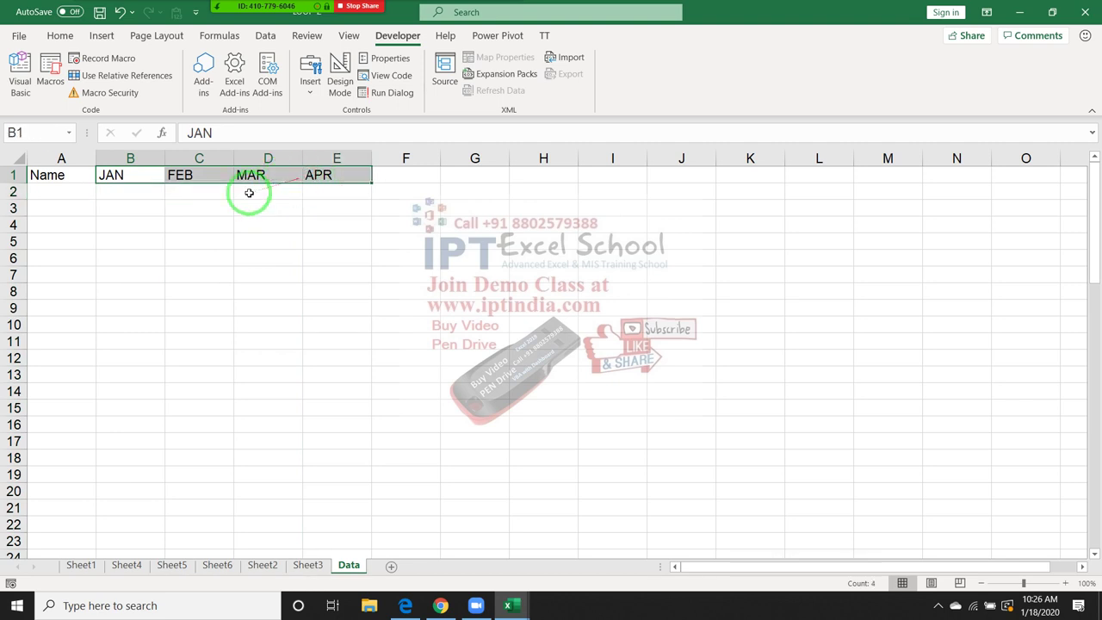
pyautogui.click(131, 175)
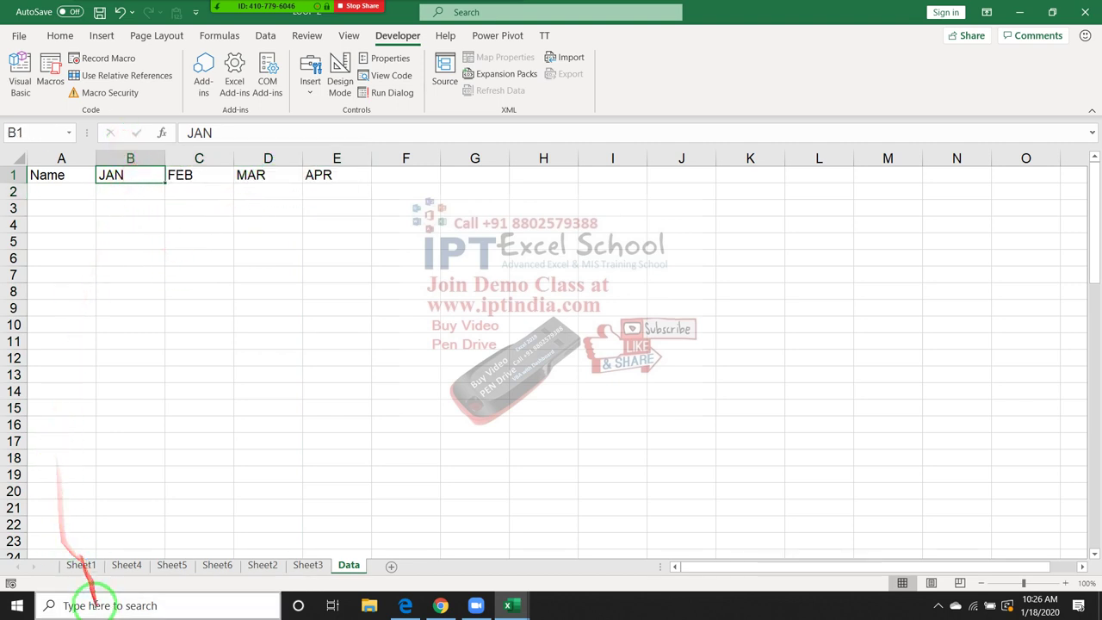
pyautogui.click(80, 564)
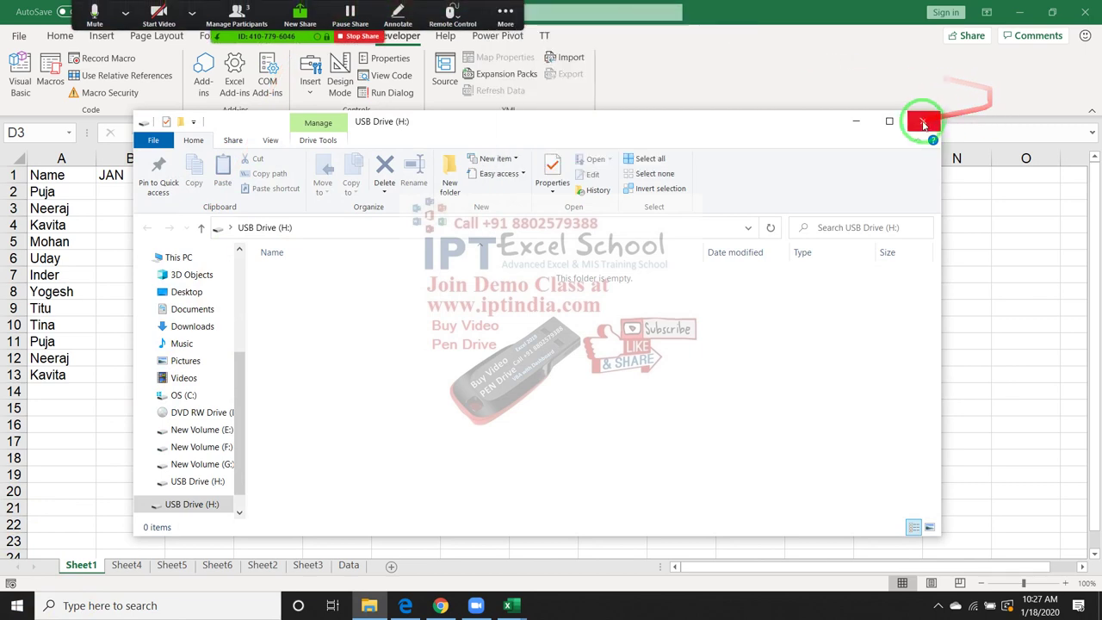
# Step: Send the Disk-2 (VBA), Disk-3 and Excel2016-2019 folders from New Volume (E:) to USB Drive (H:)
pyautogui.click(878, 123)
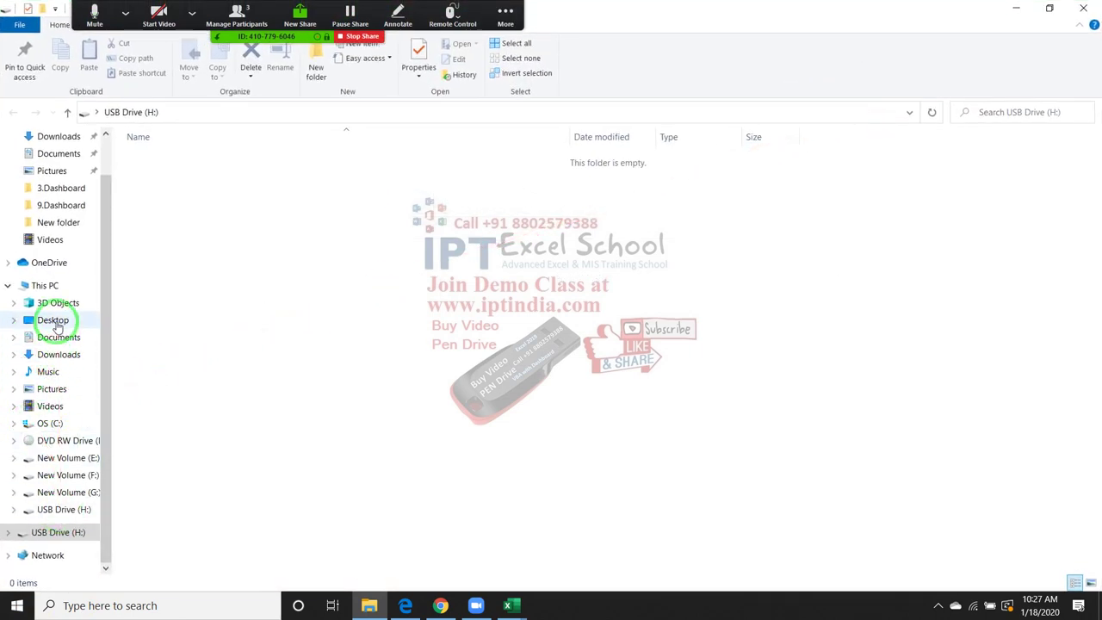
pyautogui.click(64, 457)
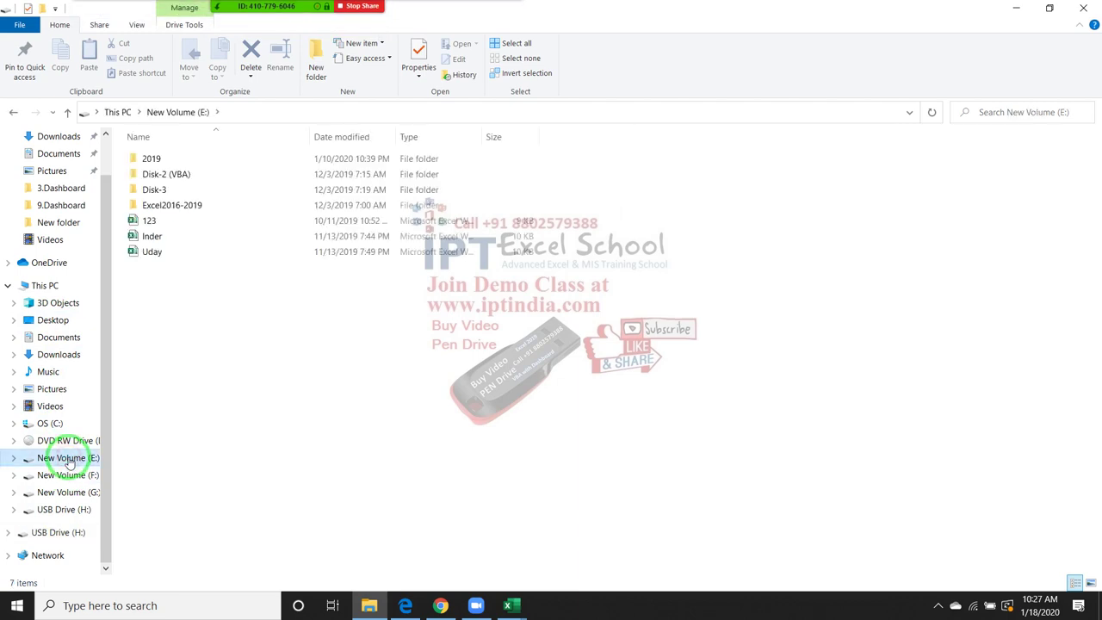
pyautogui.click(214, 174)
pyautogui.keyDown('ctrl'); pyautogui.click(214, 188); pyautogui.keyUp('ctrl')
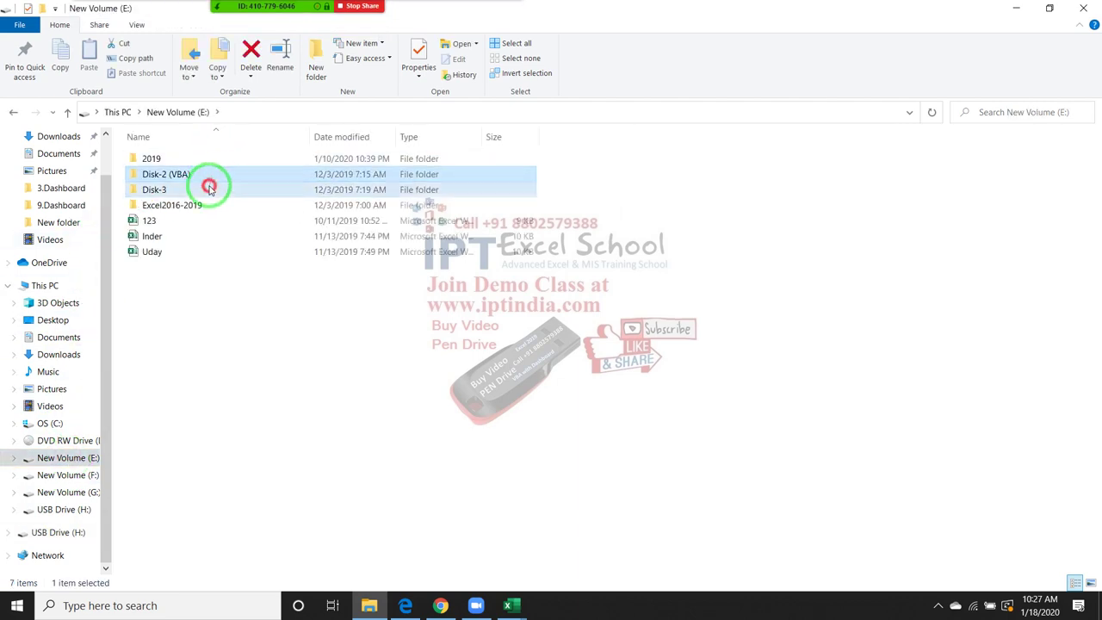
pyautogui.keyDown('ctrl'); pyautogui.click(209, 204); pyautogui.keyUp('ctrl')
pyautogui.rightClick(210, 204)
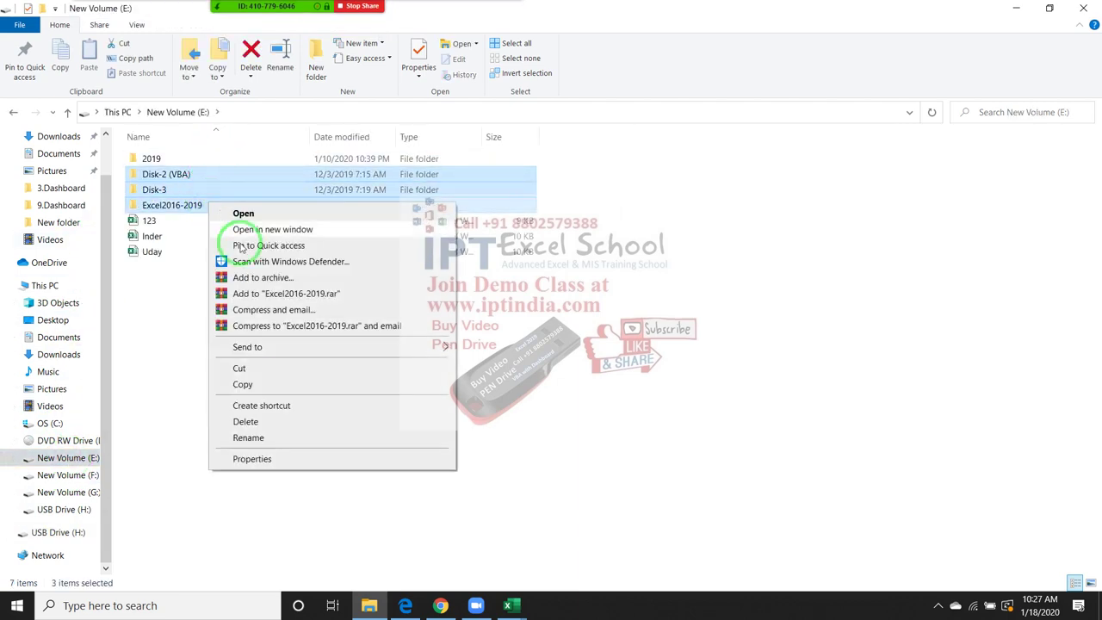
pyautogui.moveTo(263, 348)
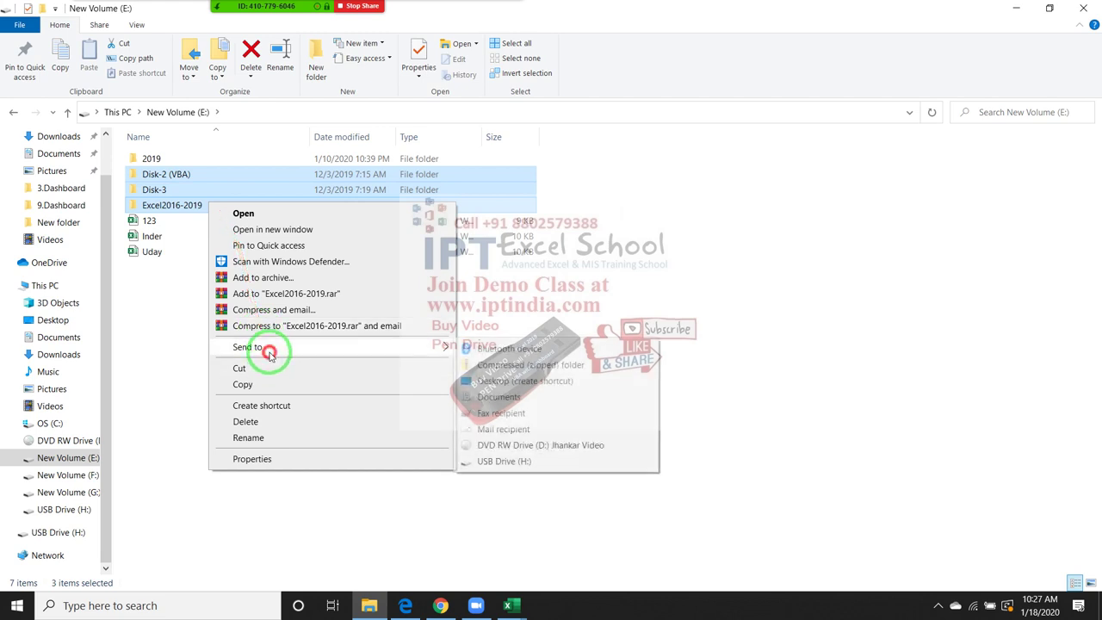
pyautogui.click(559, 463)
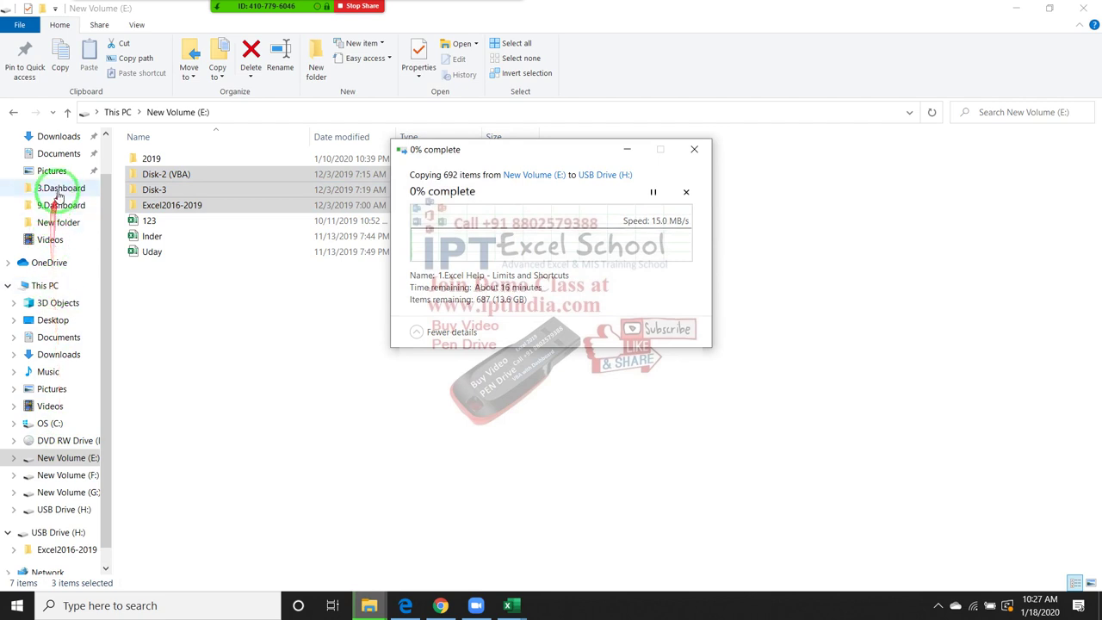
# Step: Send the three drive-download ZIP archives from Downloads to USB Drive (H:)
pyautogui.click(67, 135)
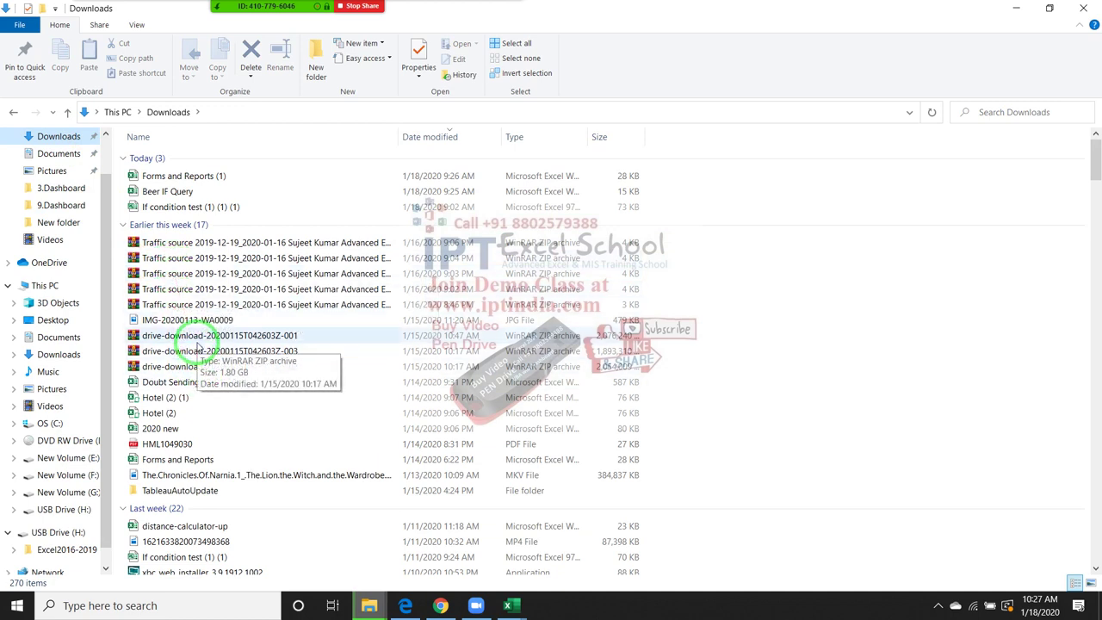
pyautogui.click(200, 341)
pyautogui.keyDown('shift'); pyautogui.click(203, 351); pyautogui.keyUp('shift')
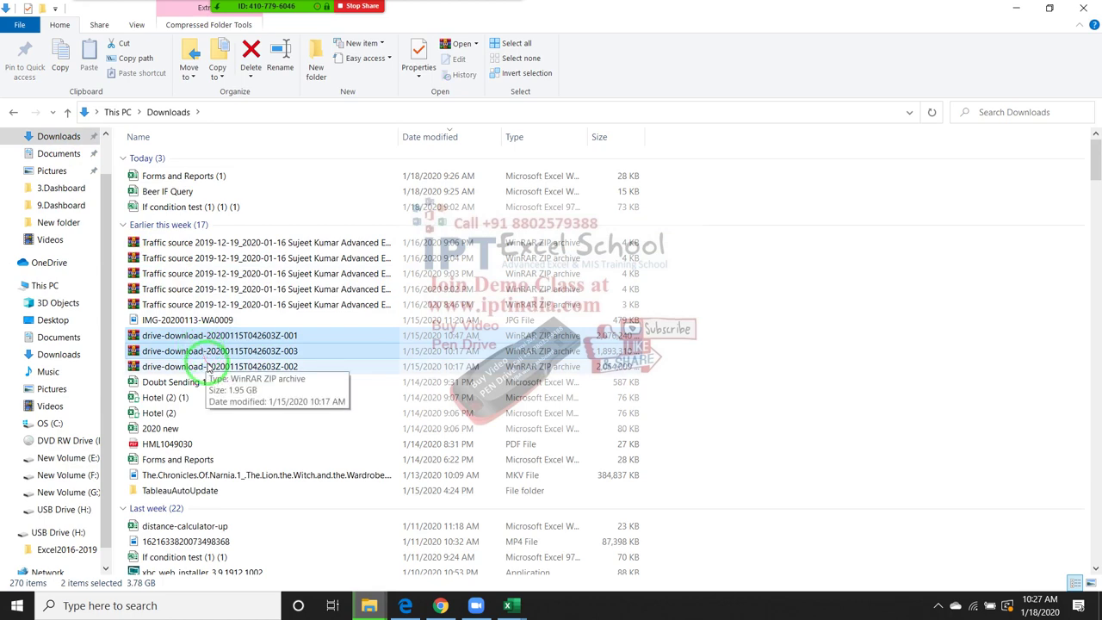
pyautogui.keyDown('shift'); pyautogui.click(207, 368); pyautogui.keyUp('shift')
pyautogui.rightClick(207, 368)
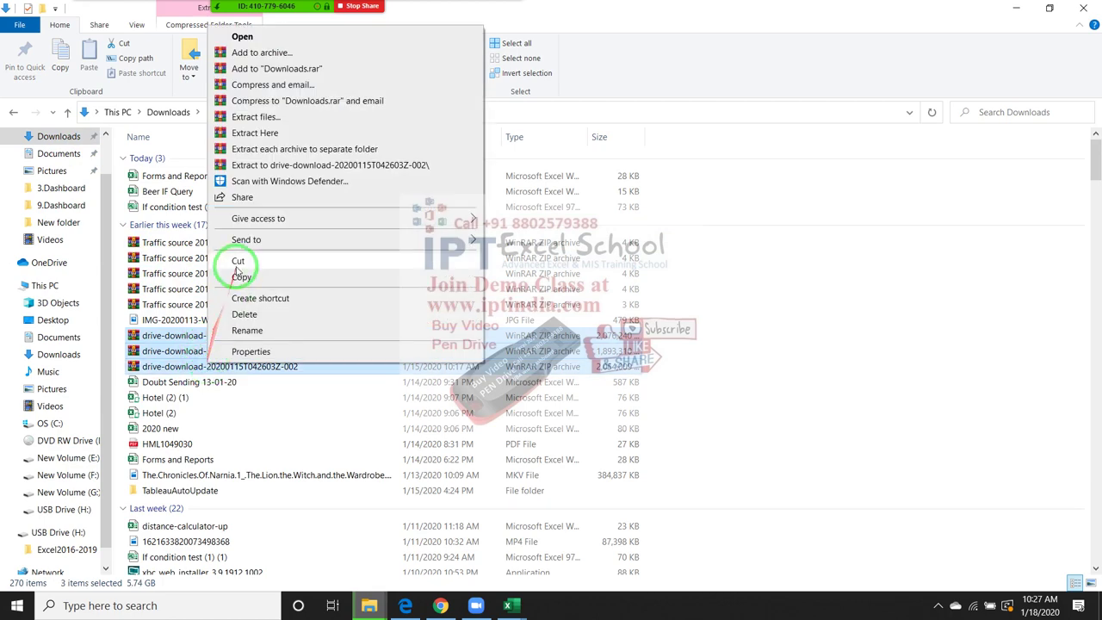
pyautogui.moveTo(243, 241)
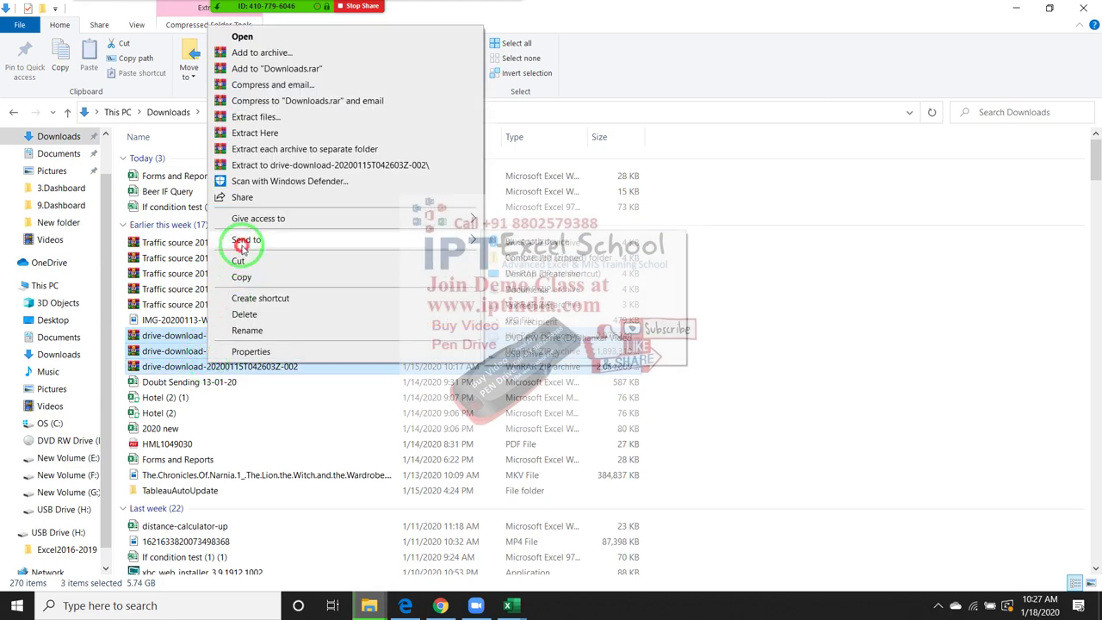
pyautogui.click(592, 362)
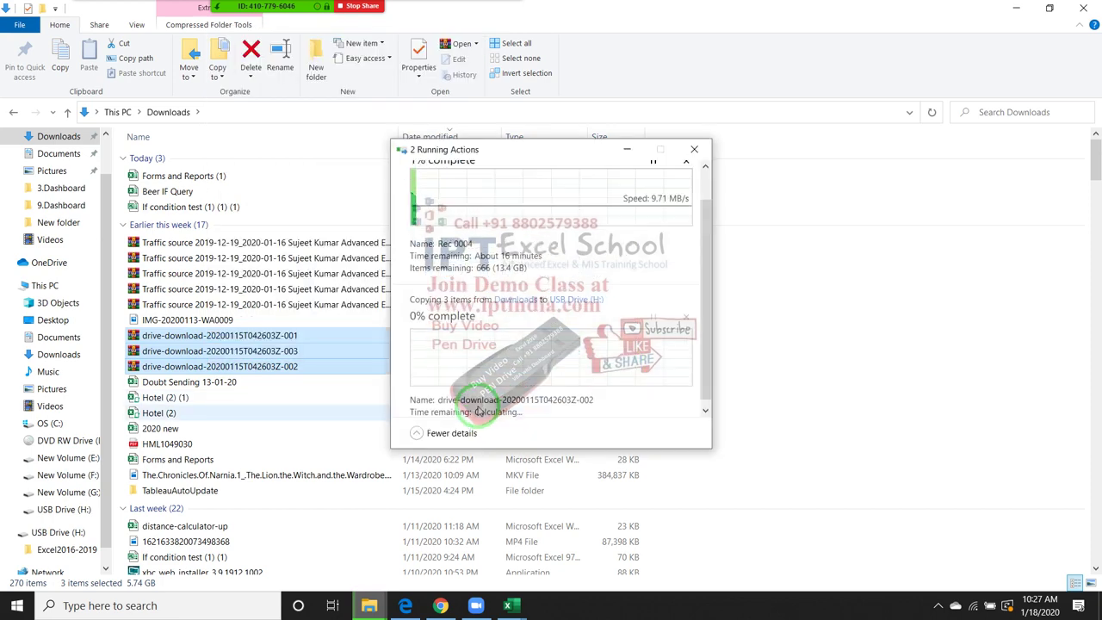
# Step: Back in the VBA editor, write For i = 1 To Sheets.Count - 1 in copy_r
pyautogui.press('super+d')
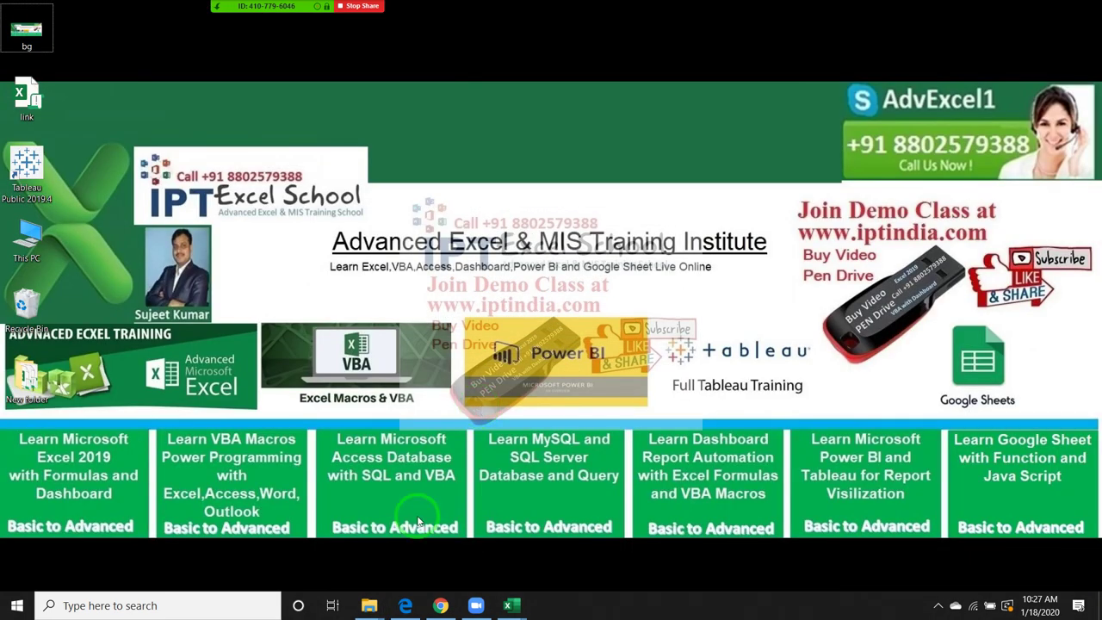
pyautogui.moveTo(510, 598)
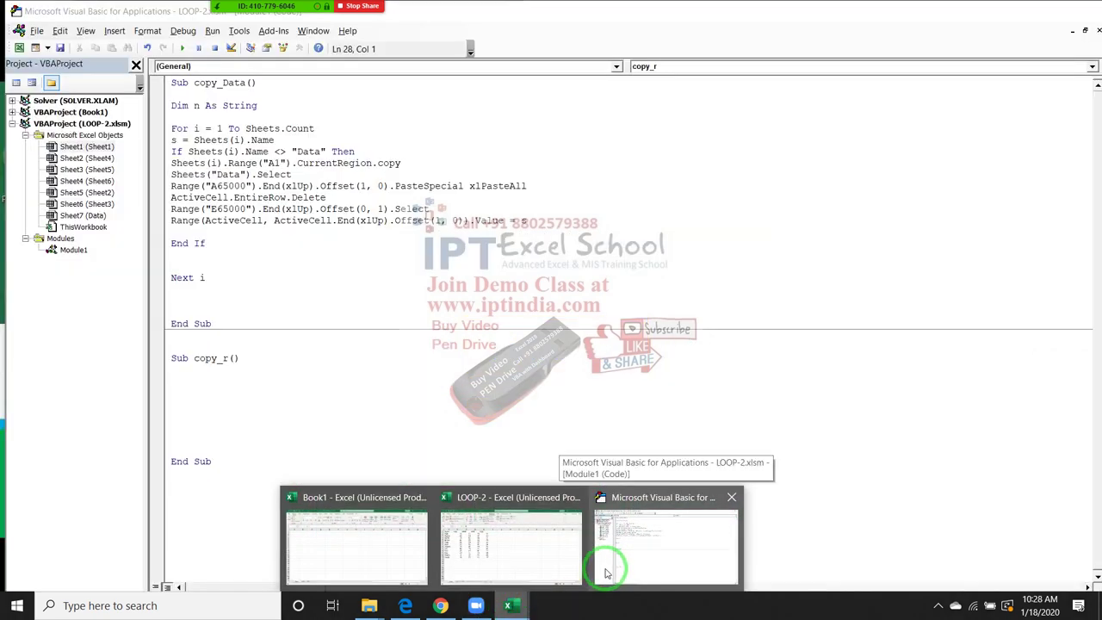
pyautogui.click(604, 569)
pyautogui.press('Return')
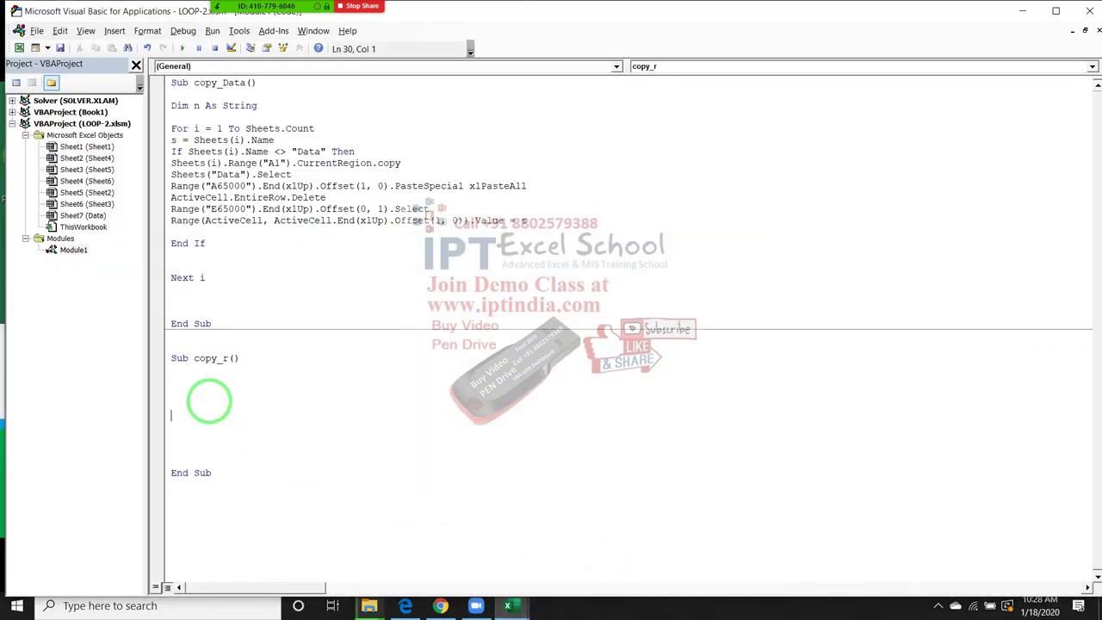
pyautogui.press('Return')
pyautogui.click(210, 397)
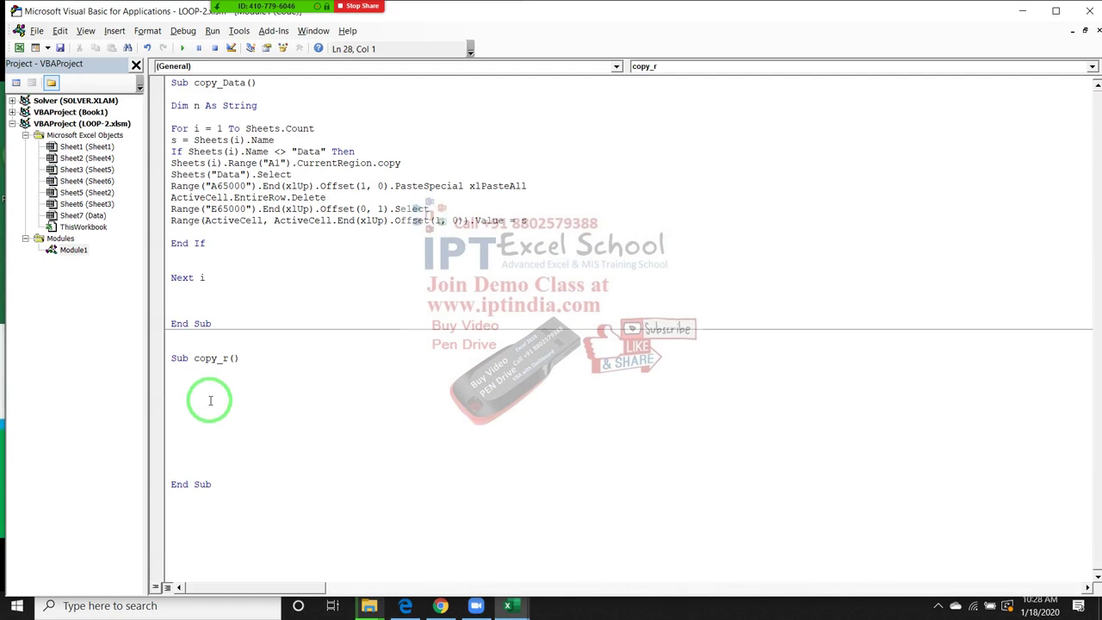
pyautogui.write('for i ')
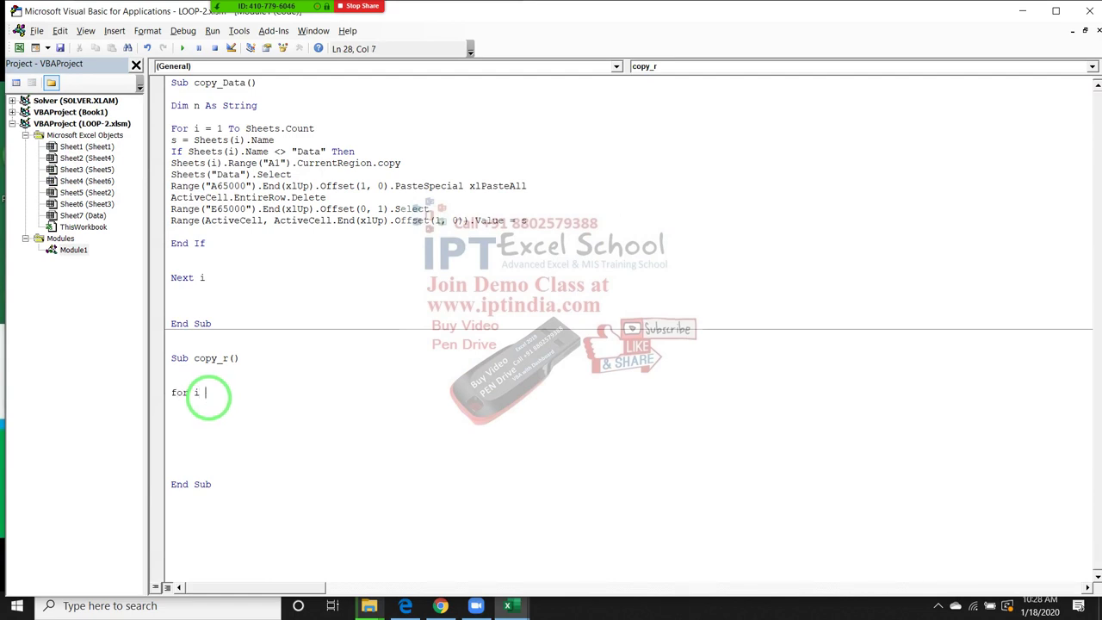
pyautogui.write('= 1 to ')
pyautogui.write('sheet')
pyautogui.write('s.co')
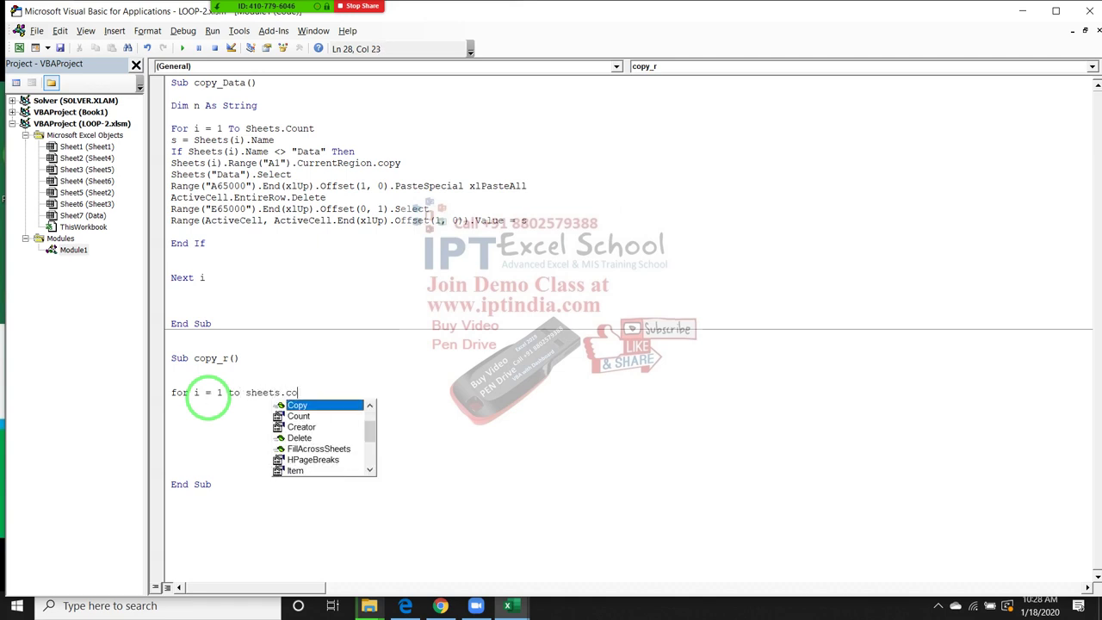
pyautogui.write('u')
pyautogui.press('Tab')
pyautogui.write('- ')
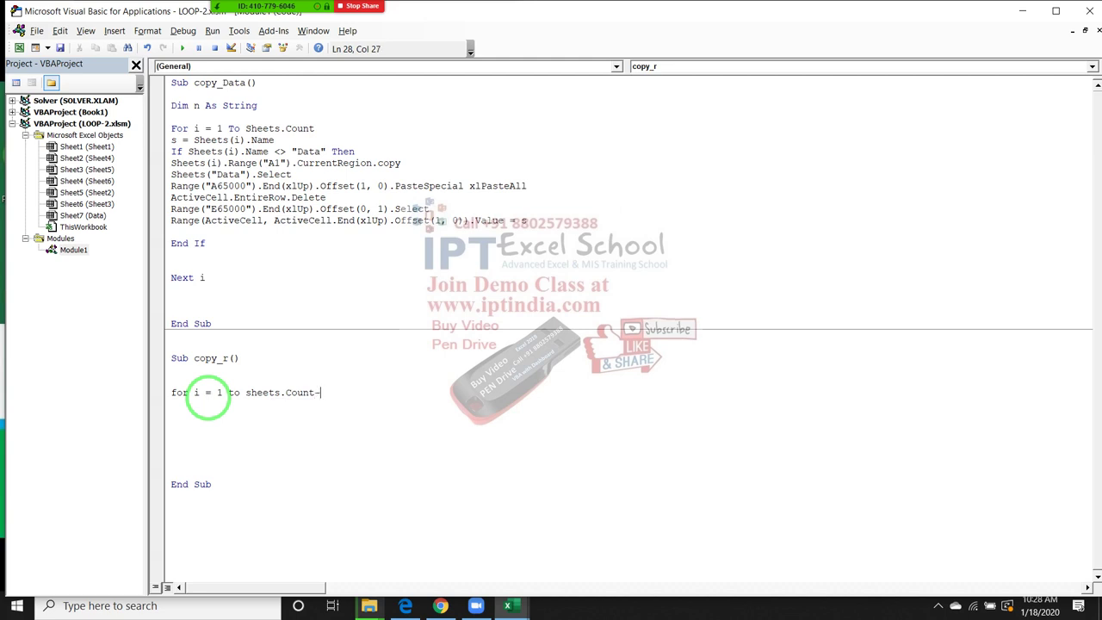
pyautogui.write('1')
pyautogui.press('Return')
pyautogui.press('Return')
# Step: Close the loop with Next i, leaving blank lines for the loop body
pyautogui.press('Return')
pyautogui.press('Return')
pyautogui.write('ne')
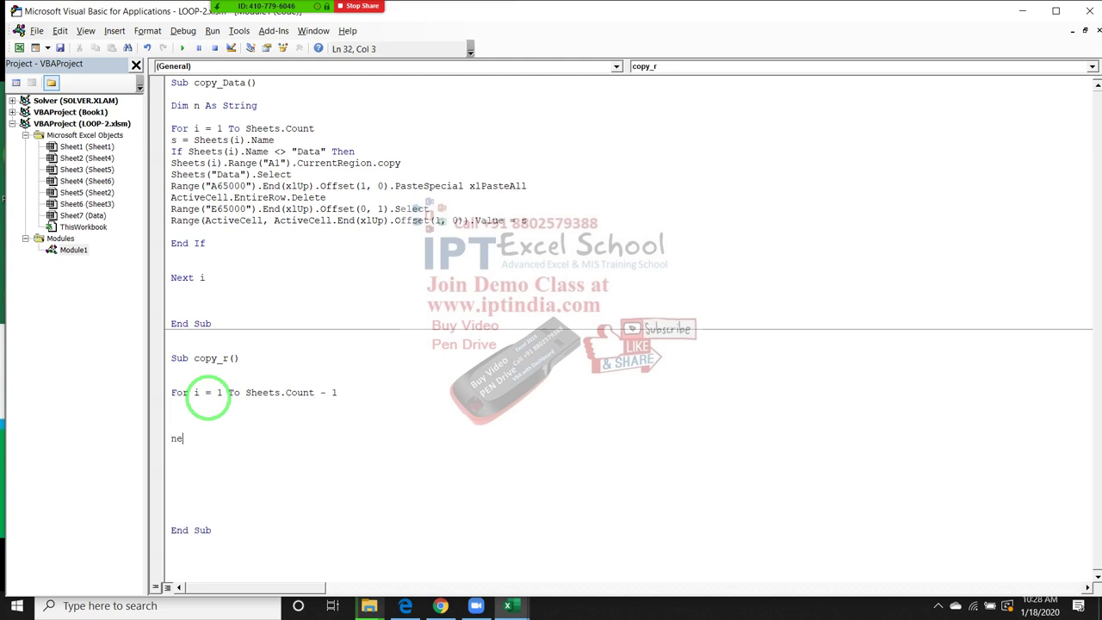
pyautogui.write('xt i')
pyautogui.press('Return')
pyautogui.press('Up')
pyautogui.press('Home')
pyautogui.press('Return')
pyautogui.press('Return')
pyautogui.press('Up')
pyautogui.press('Up')
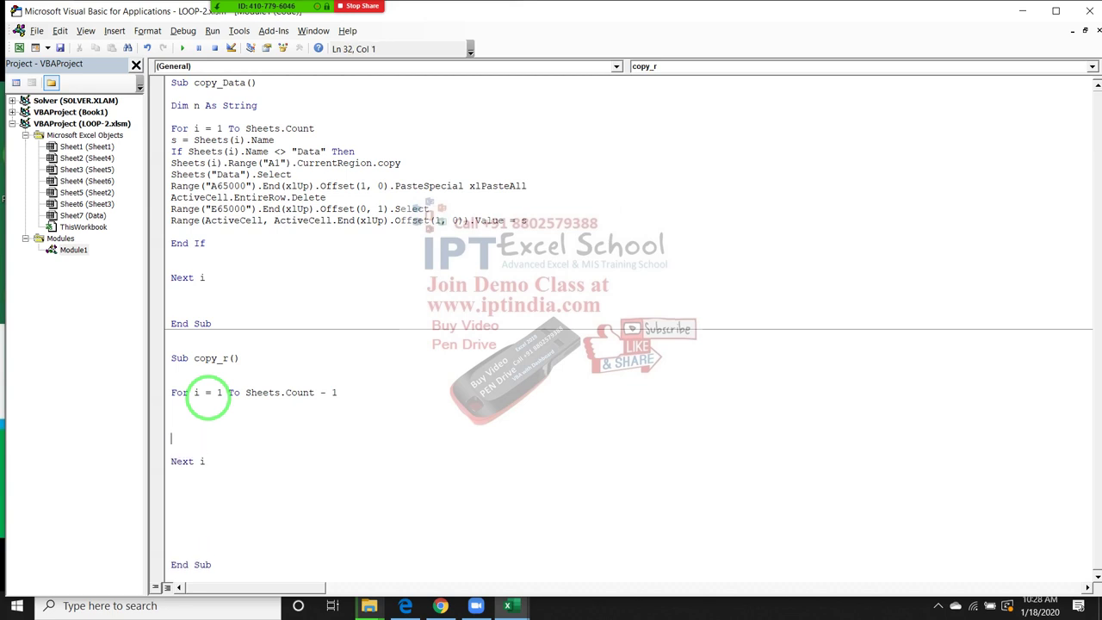
pyautogui.press('Return')
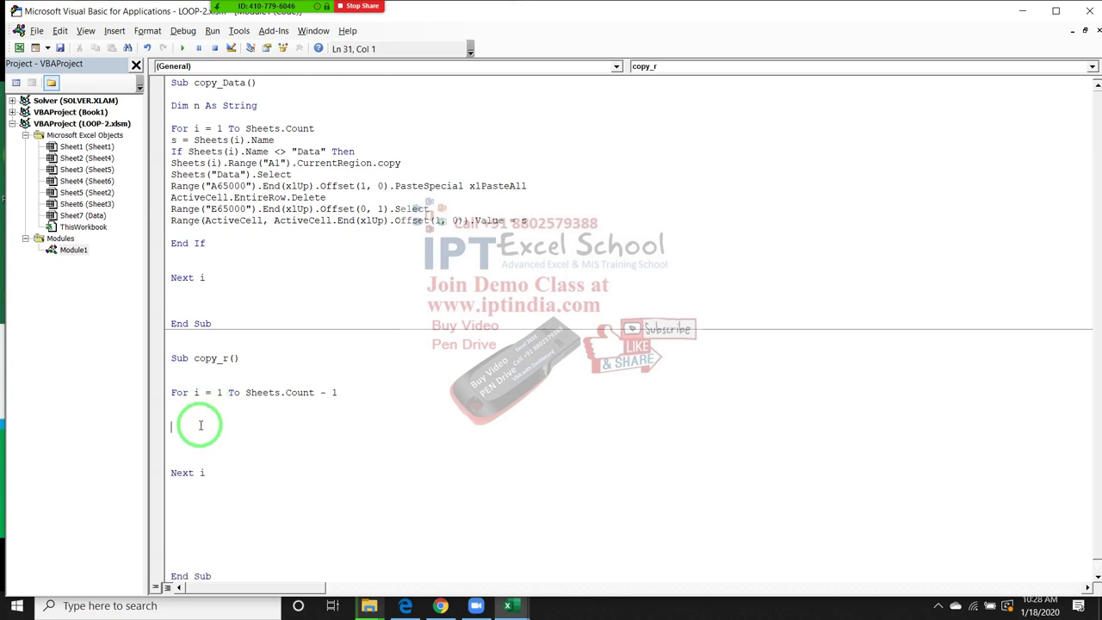
pyautogui.click(199, 424)
pyautogui.click(198, 417)
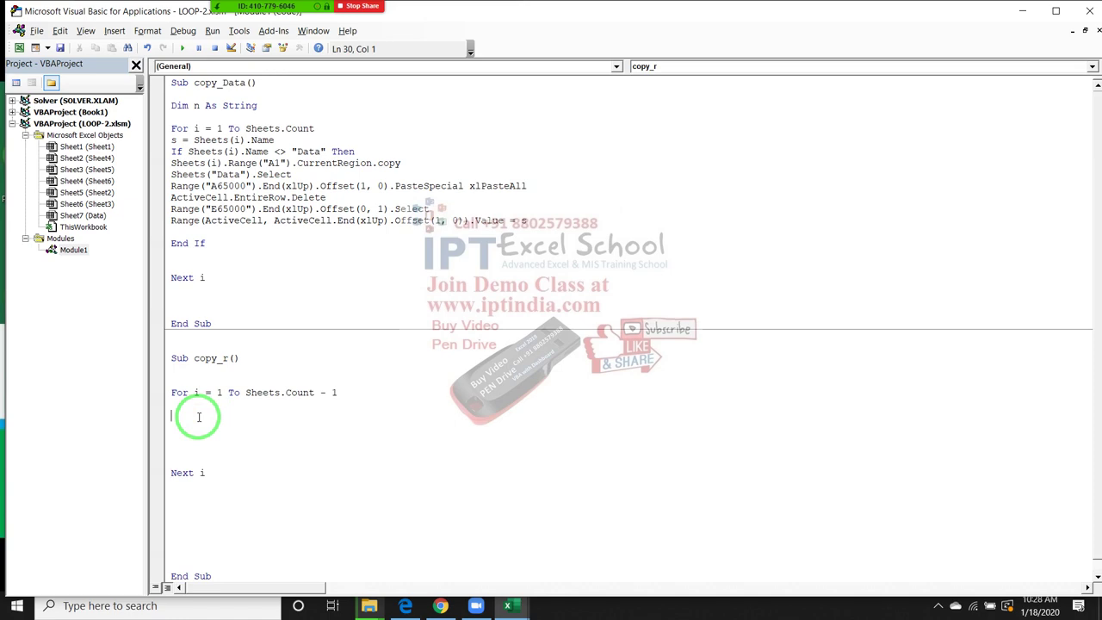
pyautogui.write('f')
pyautogui.press('BackSpace')
pyautogui.press('Up')
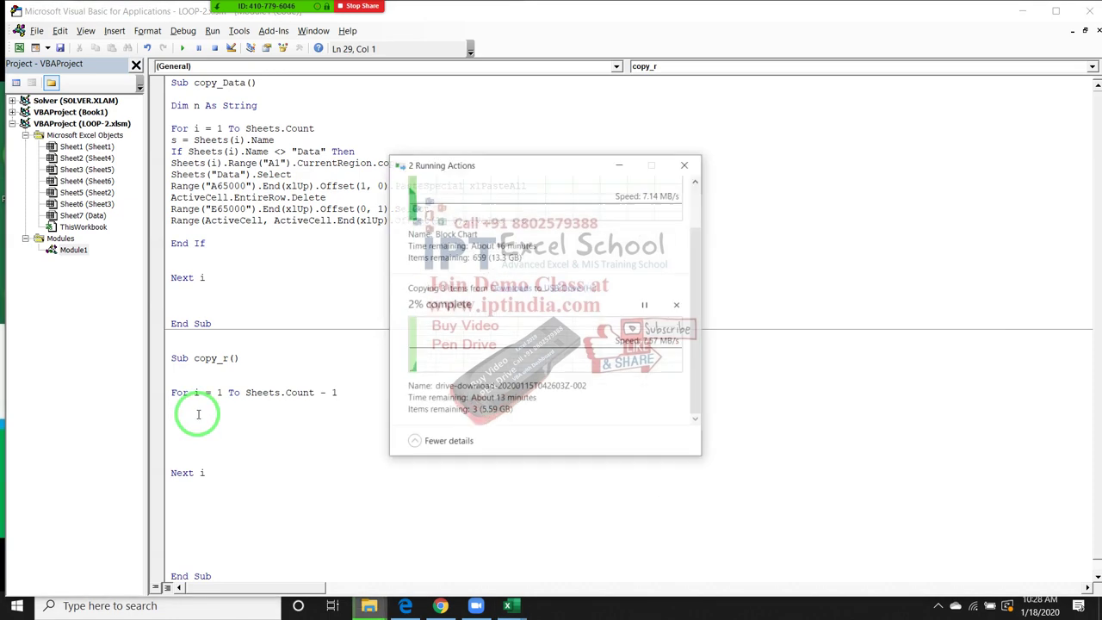
pyautogui.hotkey('alt', 'Tab')
pyautogui.hotkey('alt', 'Tab')
pyautogui.hotkey('alt', 'Tab')
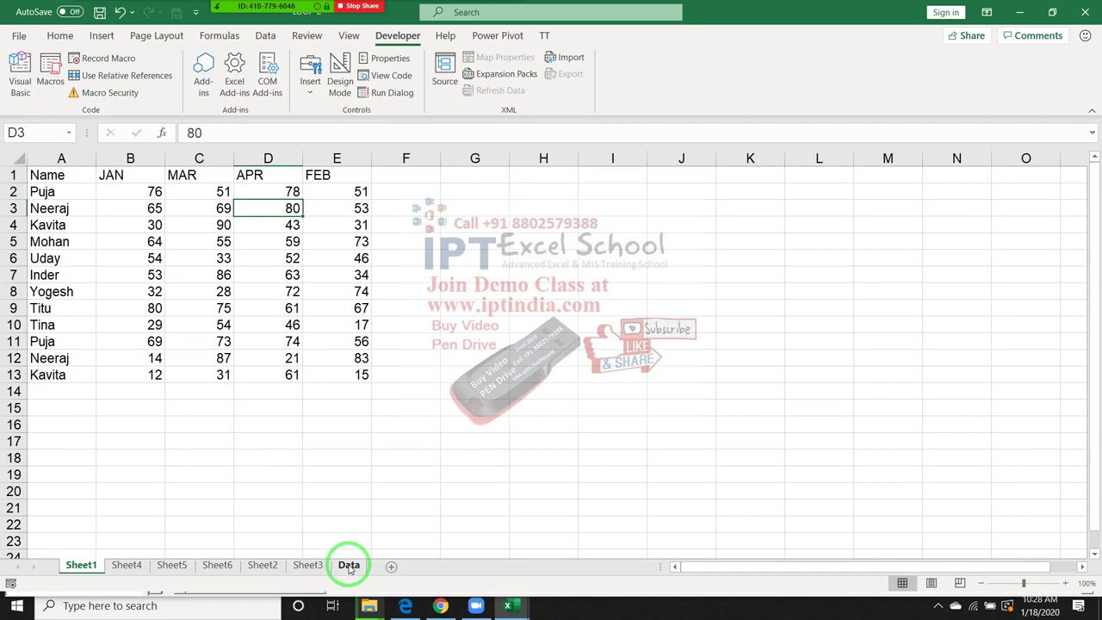
# Step: Check the Name and JAN–APR headers on the Data sheet, then bring the VBA editor window back
pyautogui.click(349, 567)
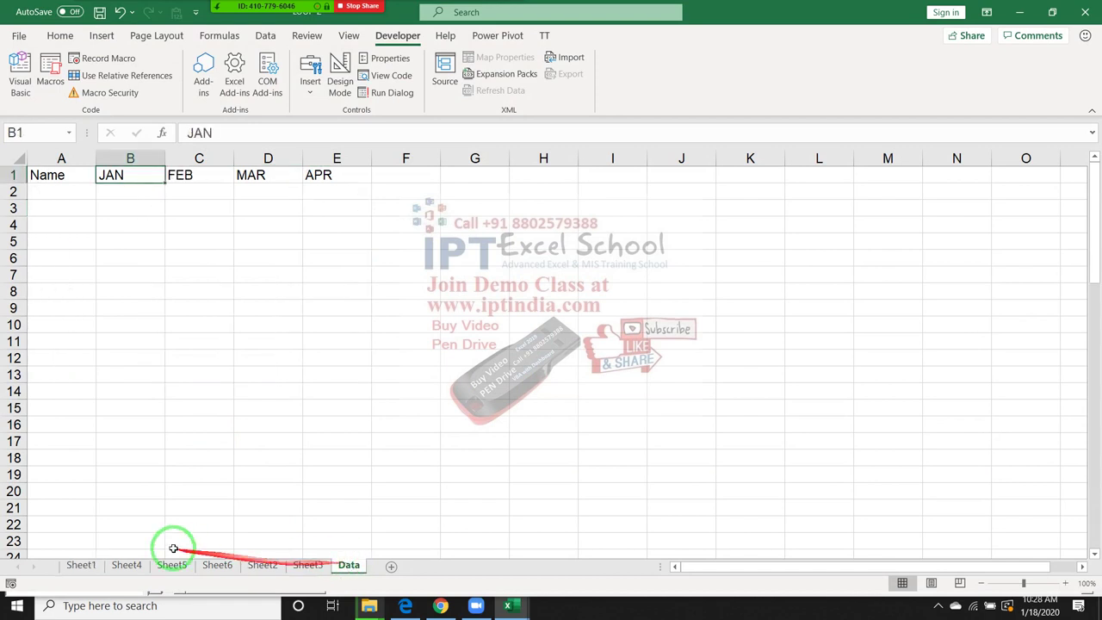
pyautogui.click(55, 200)
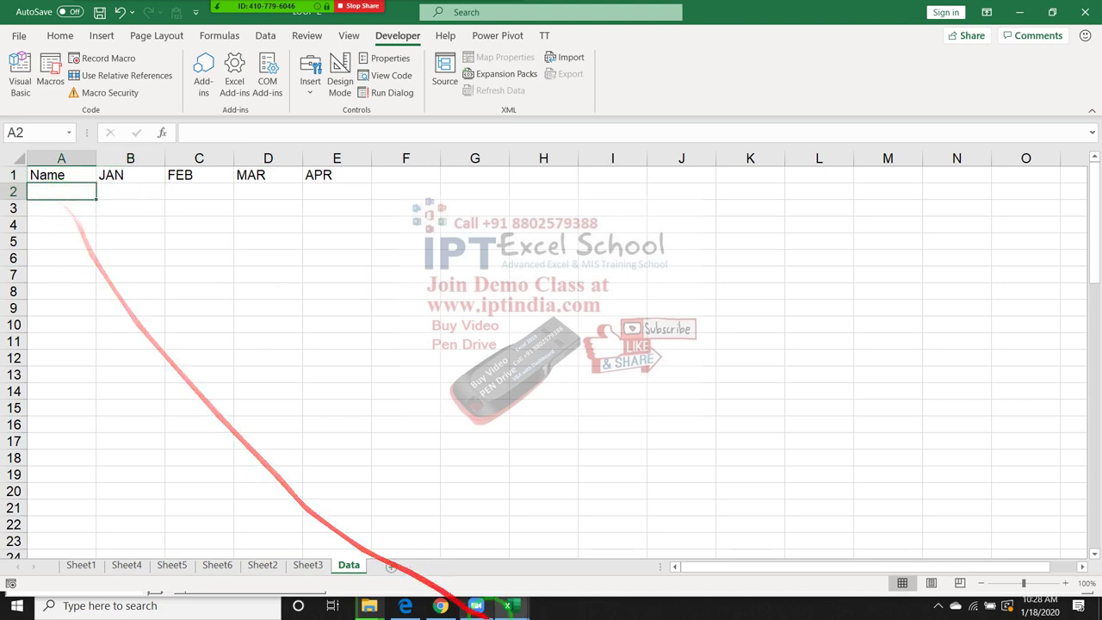
pyautogui.click(508, 605)
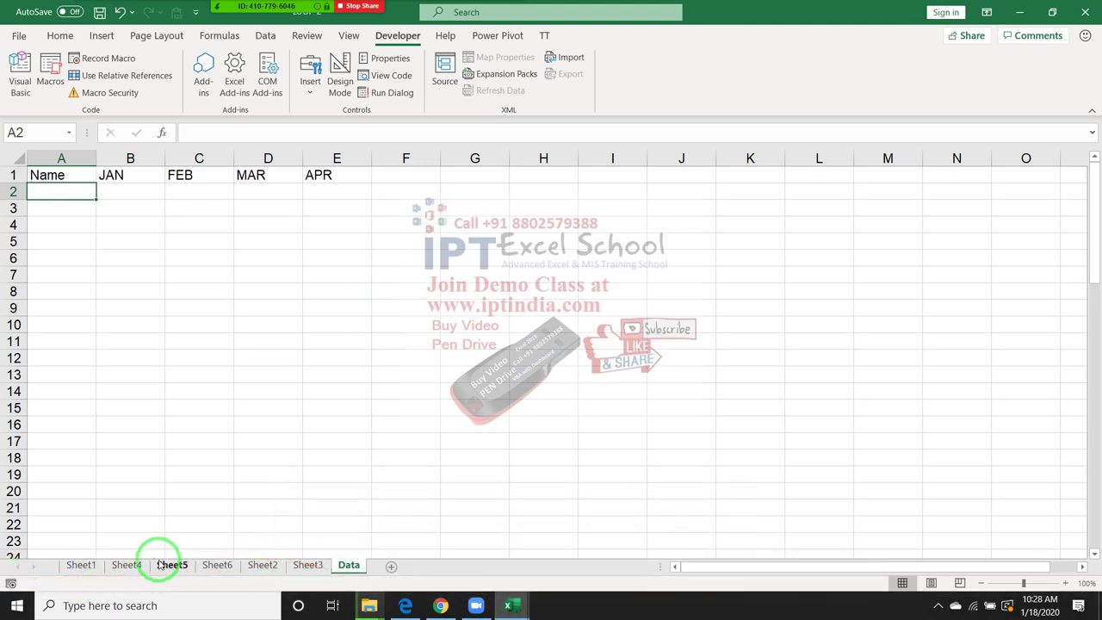
pyautogui.click(508, 606)
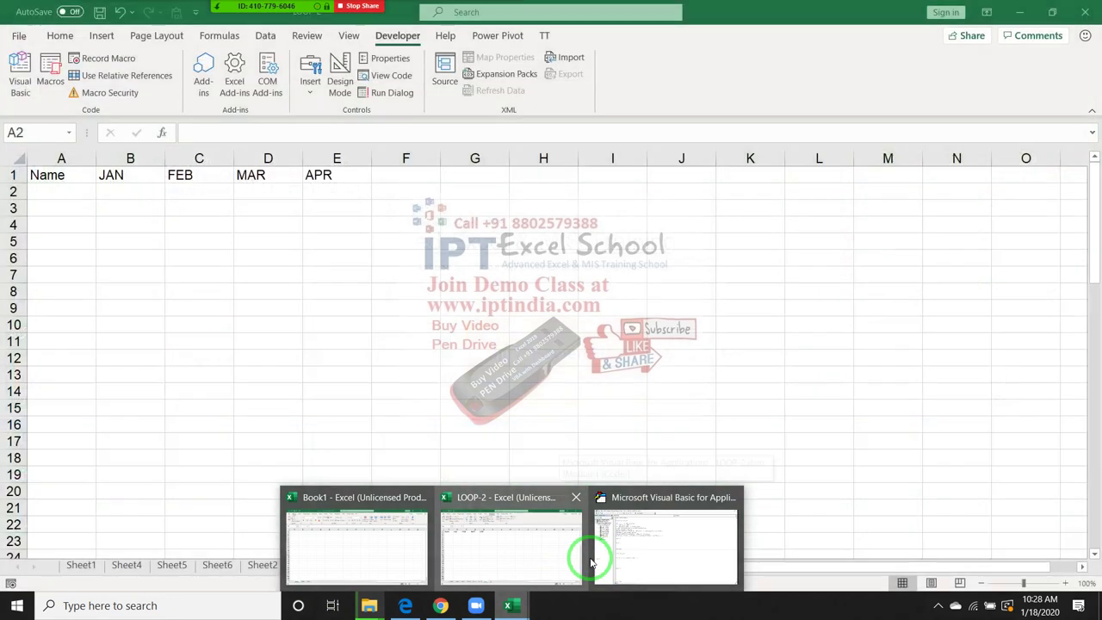
# Step: Add Sheets("Data").Select inside the copy_r i loop
pyautogui.click(590, 561)
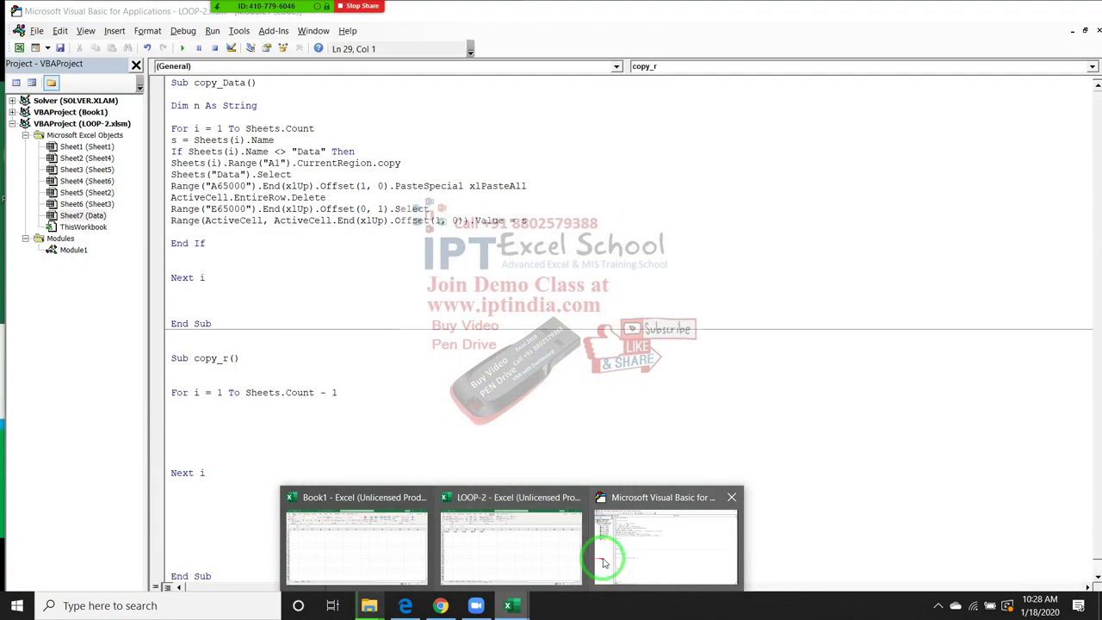
pyautogui.click(215, 414)
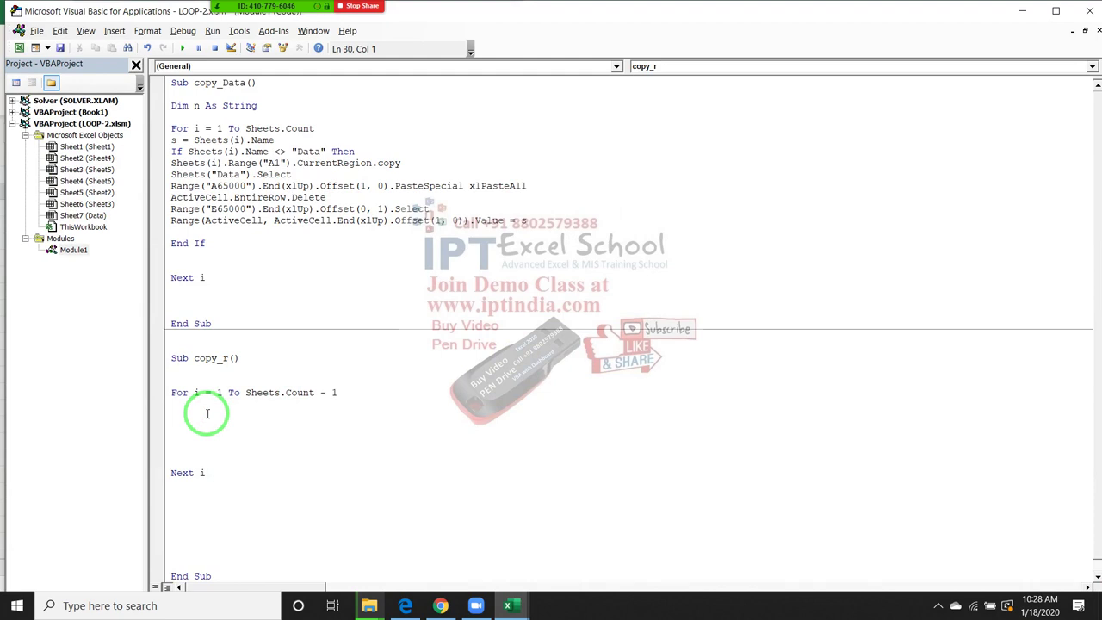
pyautogui.press('Return')
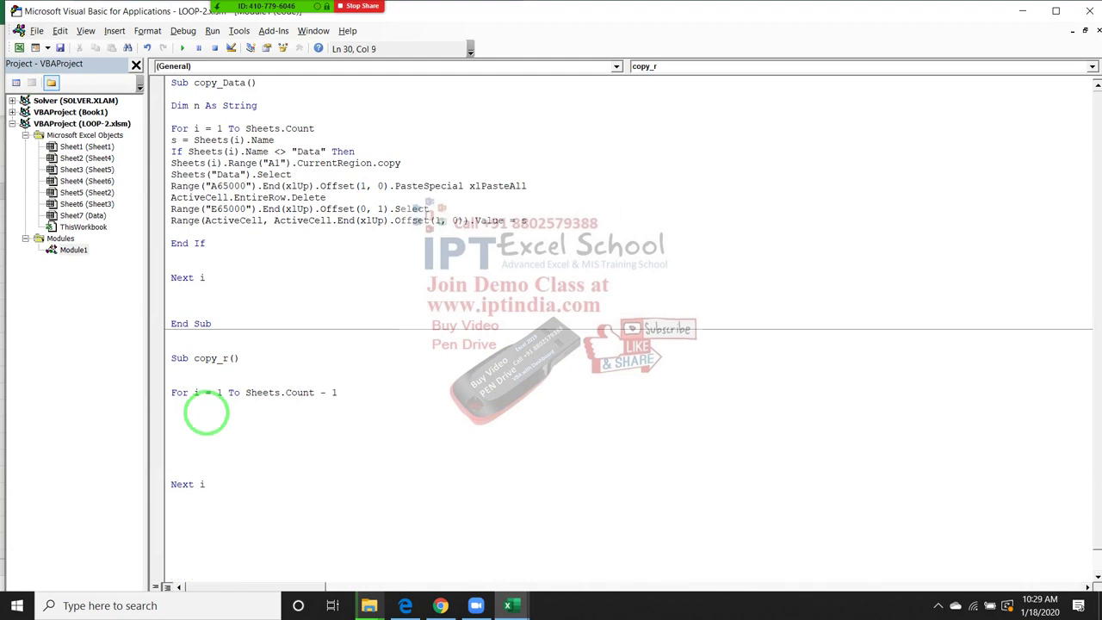
pyautogui.write('sheet')
pyautogui.write('s')
pyautogui.write('("Dat')
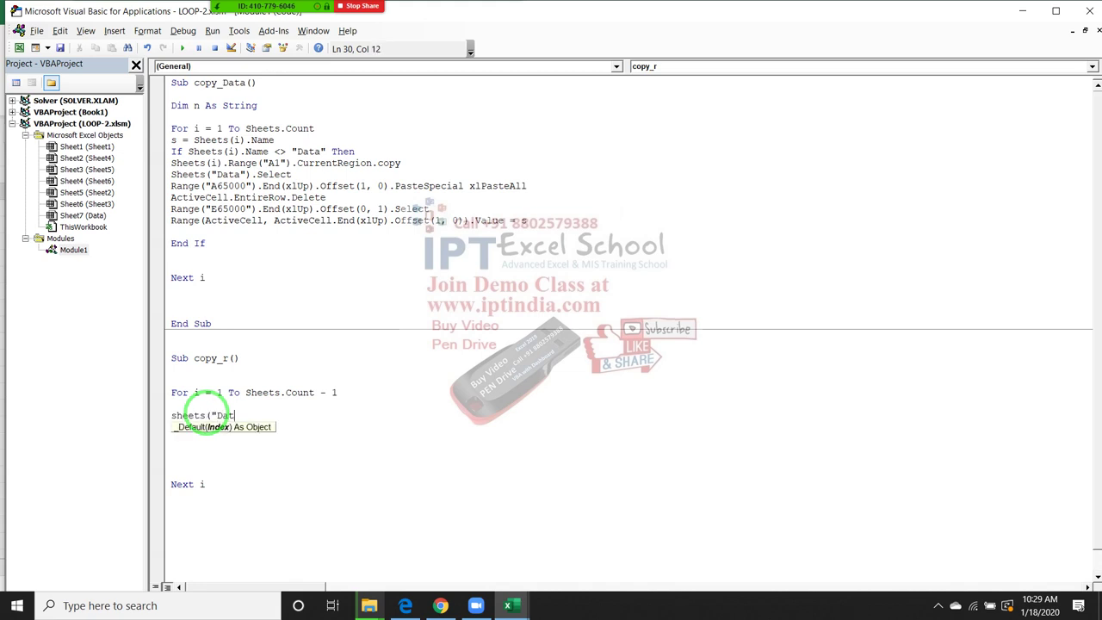
pyautogui.write('a").')
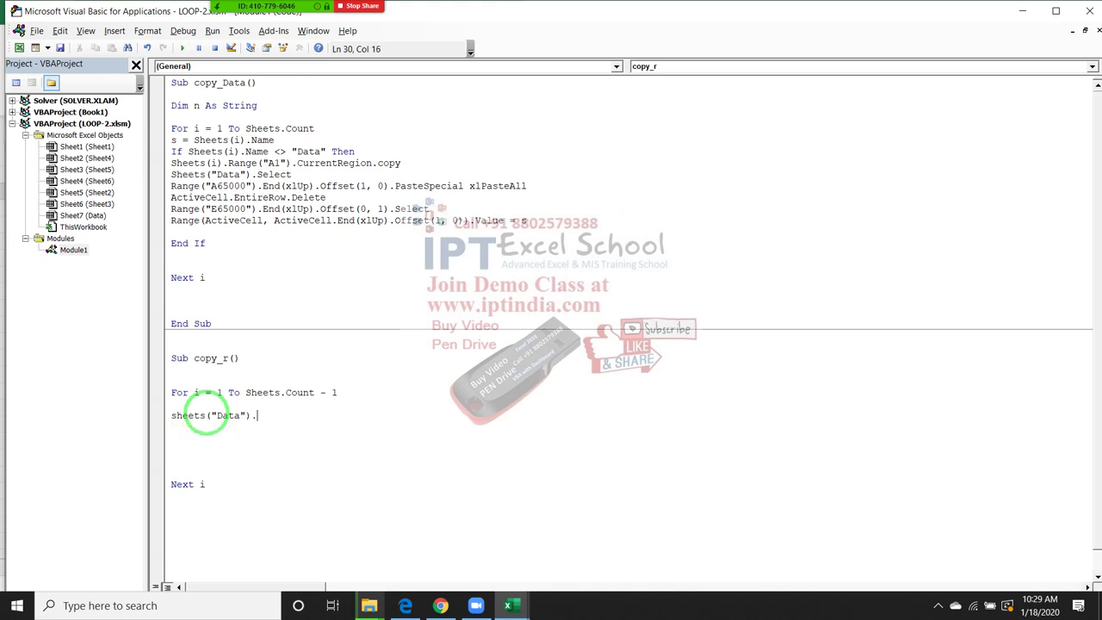
pyautogui.write('select')
pyautogui.press('Return')
pyautogui.press('Return')
pyautogui.press('Tab')
# Step: Add an inner For j = 1 To 5 loop closed by Next j
pyautogui.write('for')
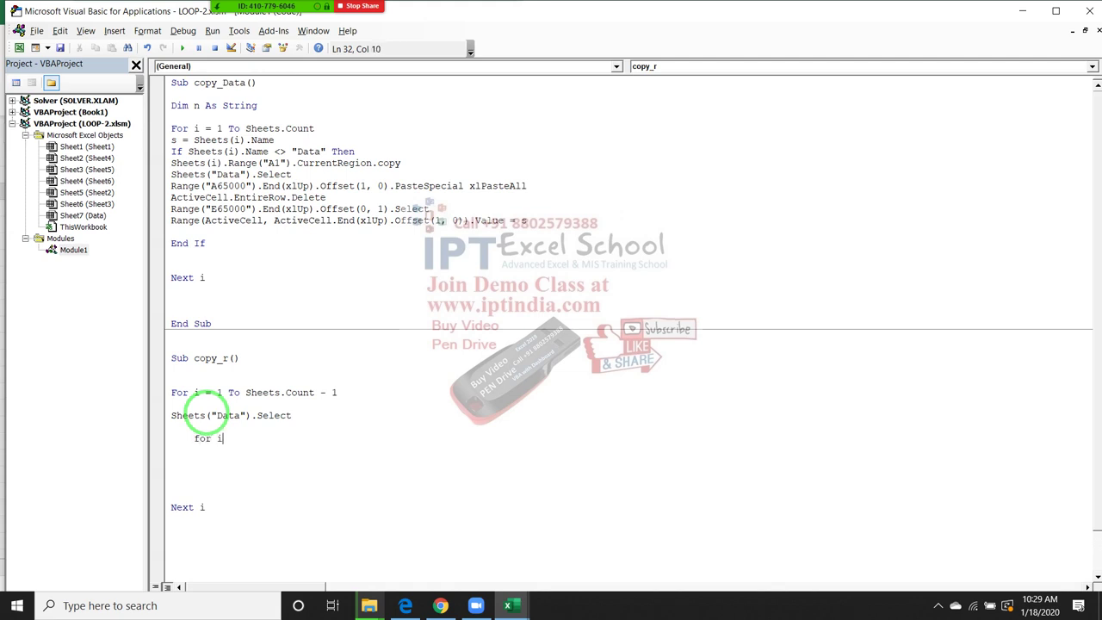
pyautogui.write('j = ')
pyautogui.write('1 to')
pyautogui.hotkey('alt', 'F11')
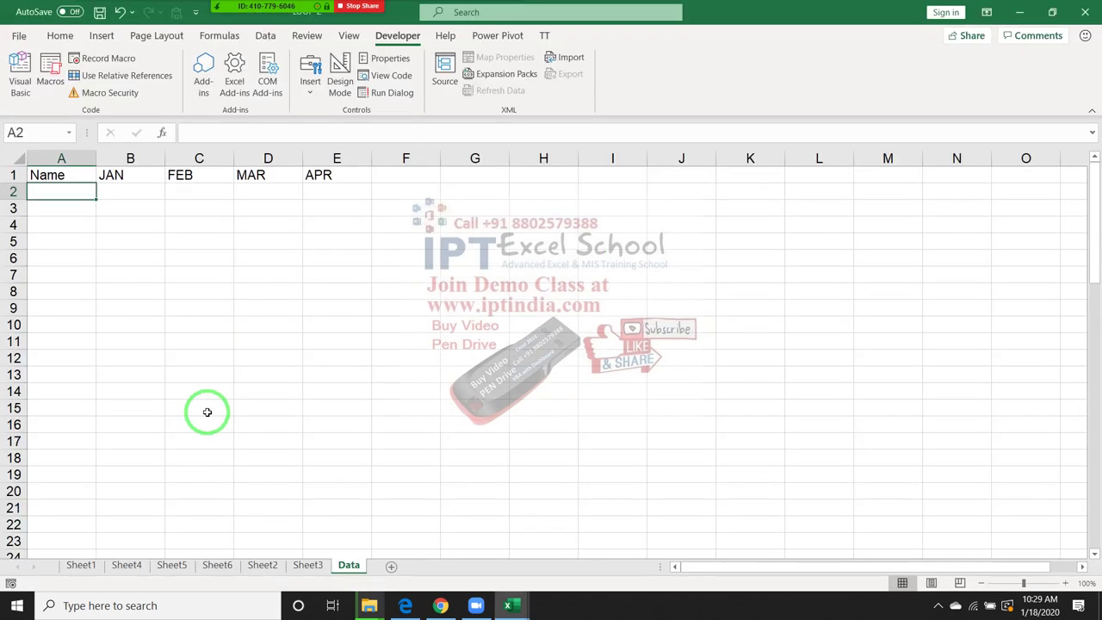
pyautogui.hotkey('alt', 'F11')
pyautogui.write('5')
pyautogui.press('Return')
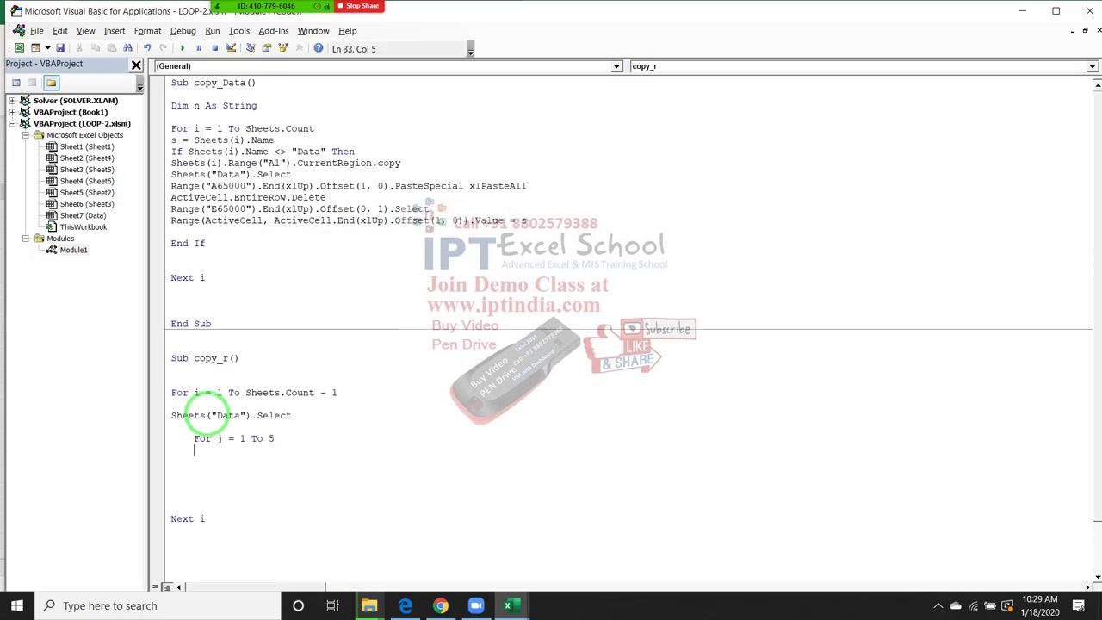
pyautogui.press('Return')
pyautogui.press('Return')
pyautogui.write('next ')
pyautogui.write('j')
pyautogui.press('Return')
pyautogui.press('Up')
pyautogui.press('Up')
pyautogui.press('Up')
pyautogui.press('Return')
pyautogui.press('Up')
pyautogui.press('Up')
pyautogui.press('Up')
pyautogui.press('Up')
# Step: Declare Dim c As String at the top of copy_r
pyautogui.press('Down')
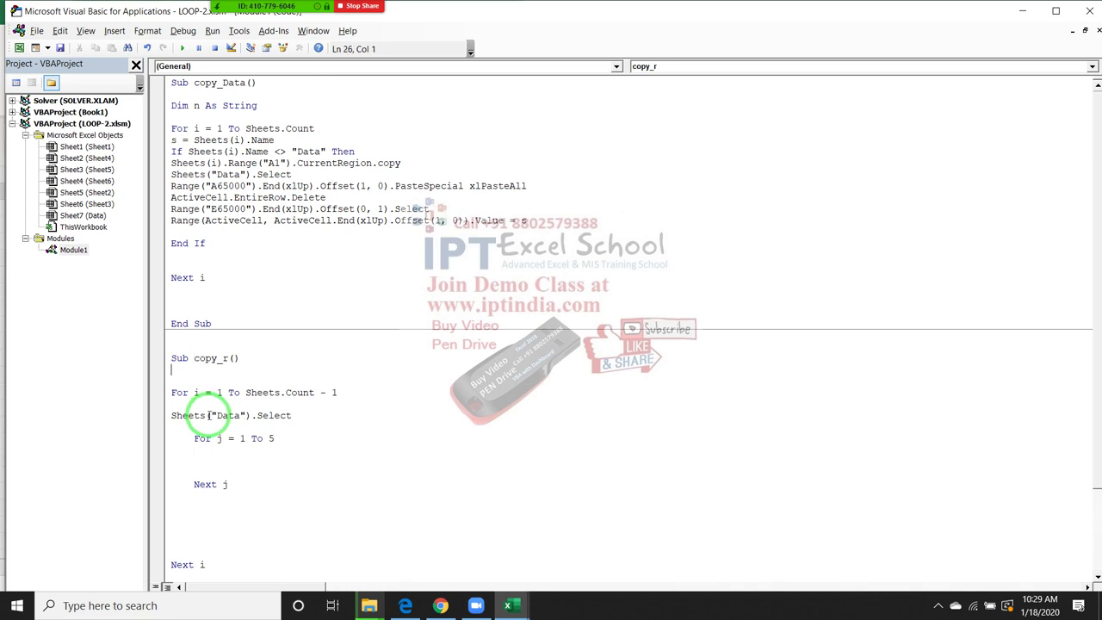
pyautogui.press('Return')
pyautogui.write('dim ')
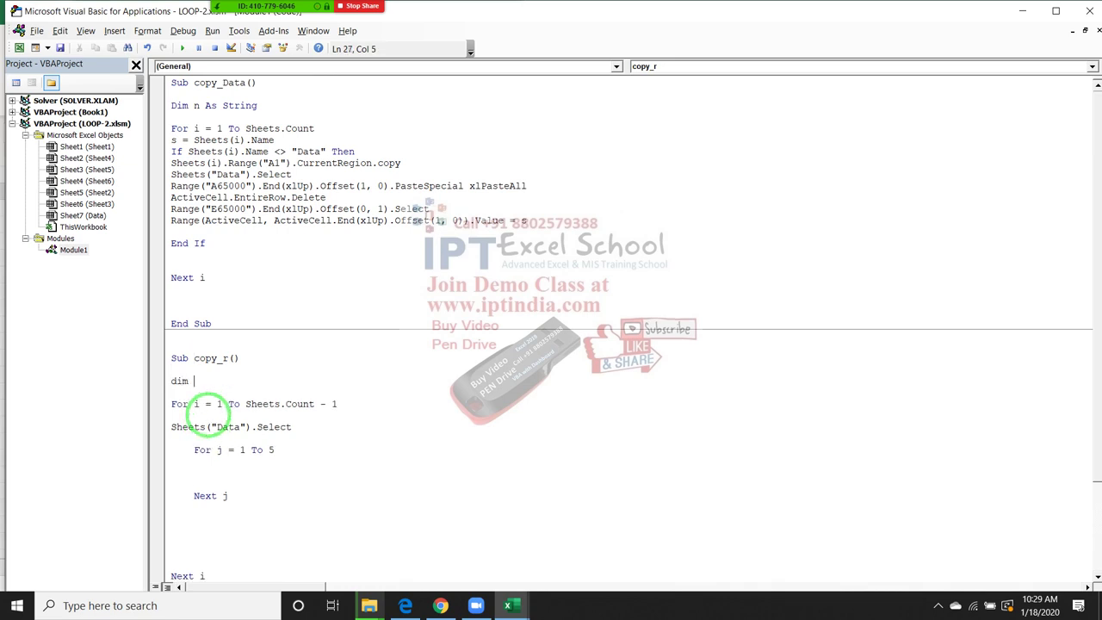
pyautogui.write('c as')
pyautogui.write(' str')
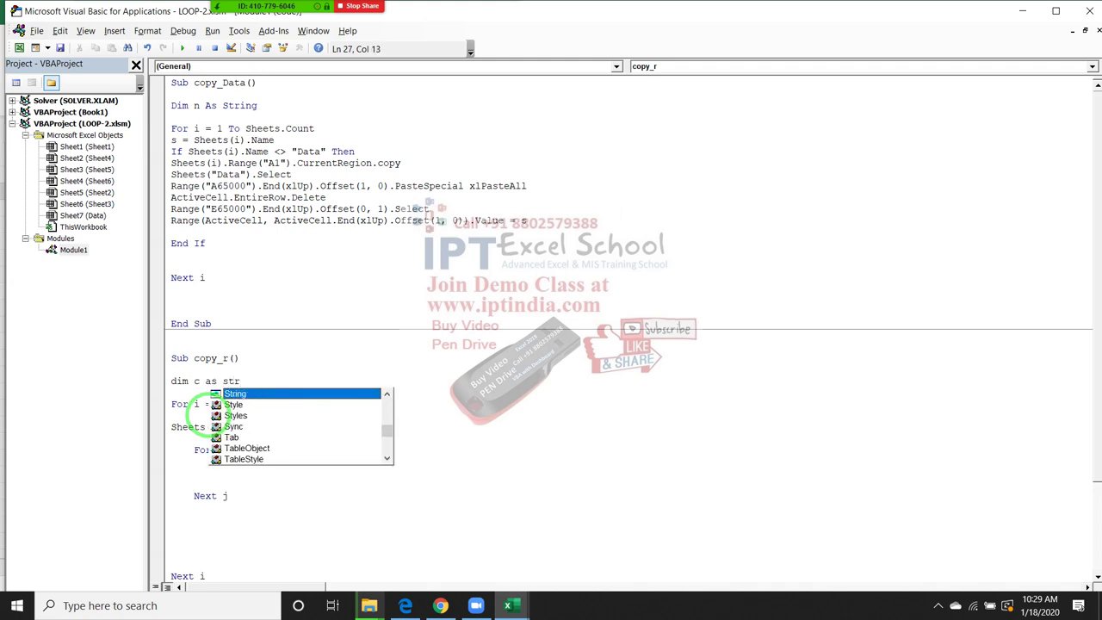
pyautogui.press('Tab')
# Step: Set c = Cells(1, j).Value inside the j loop, leaving blank lines below it
pyautogui.press('Down')
pyautogui.press('Down')
pyautogui.press('Down')
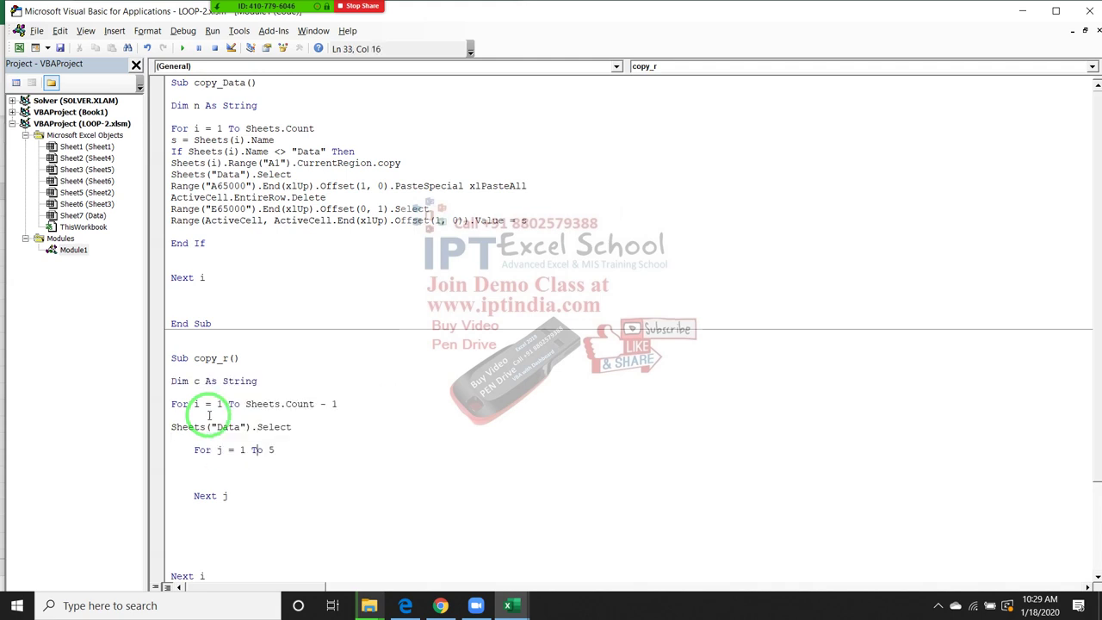
pyautogui.press('Down')
pyautogui.write('c')
pyautogui.write('=')
pyautogui.write('c')
pyautogui.write('ells(')
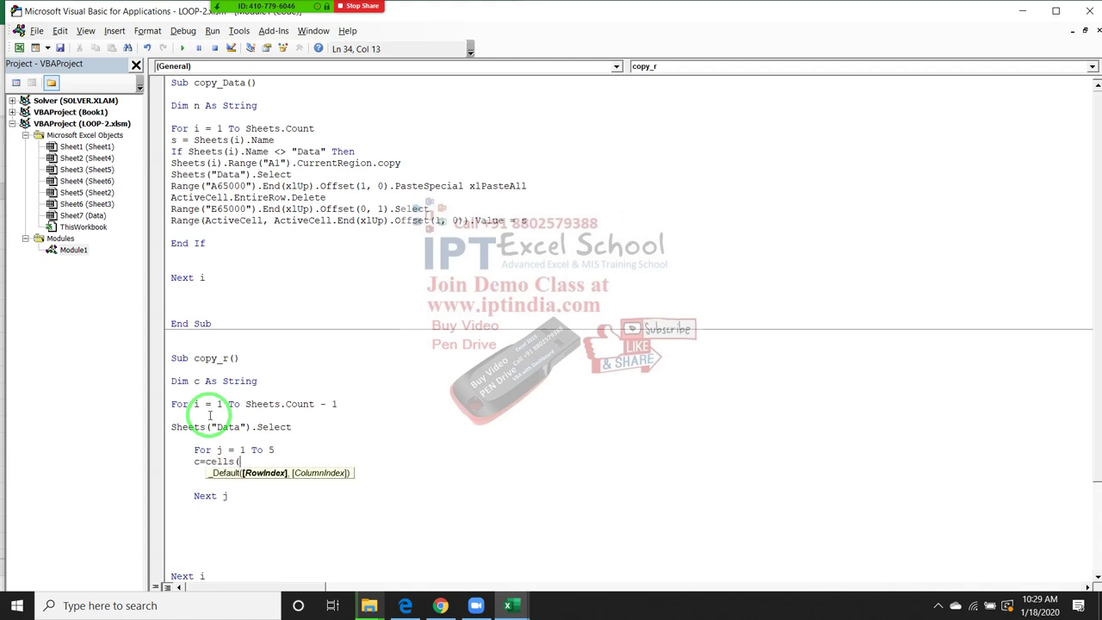
pyautogui.write('1,')
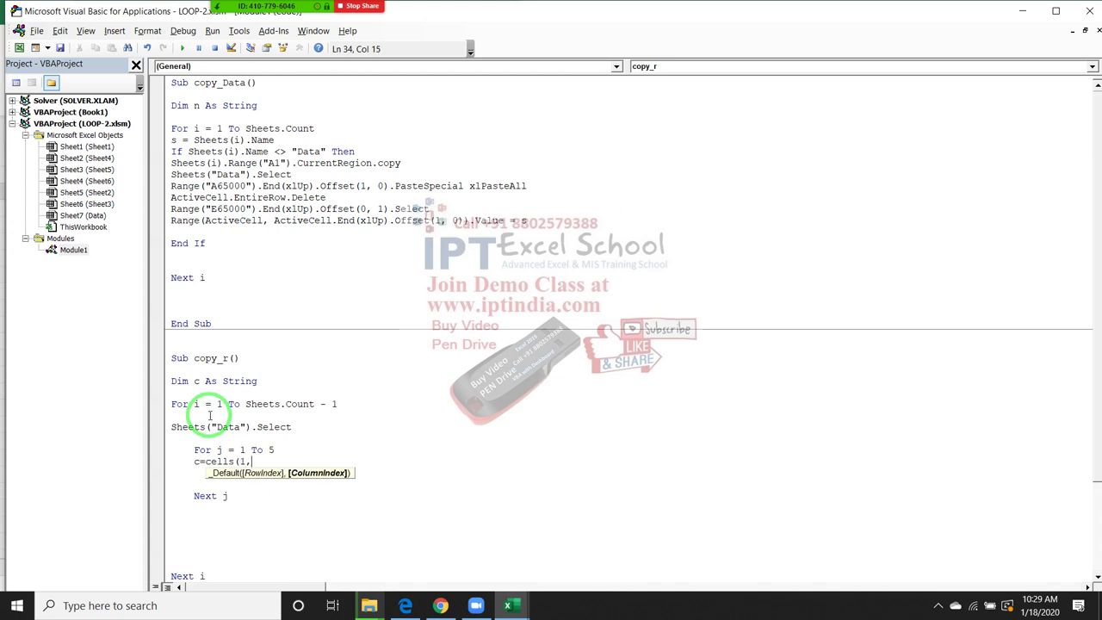
pyautogui.write('j)')
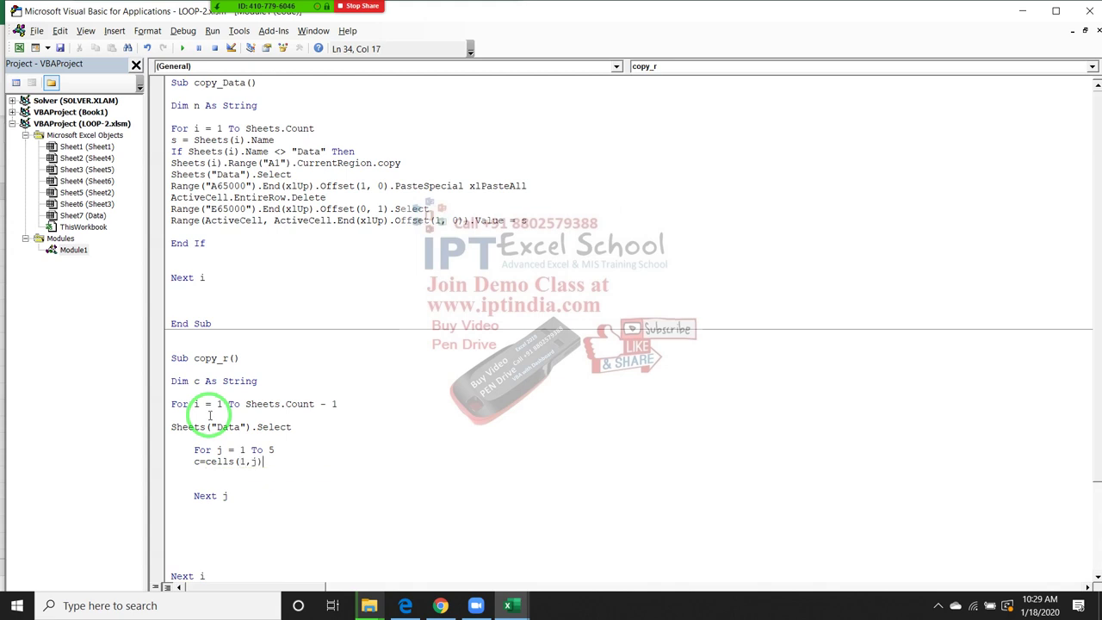
pyautogui.write('.va')
pyautogui.write('lu')
pyautogui.write('e')
pyautogui.press('Return')
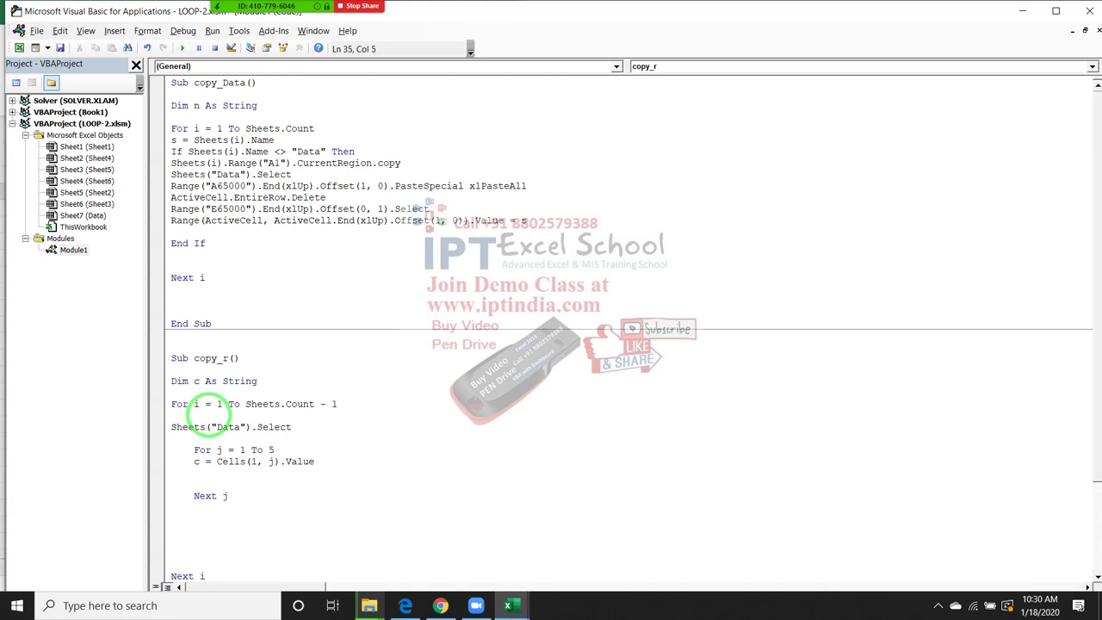
pyautogui.press('Return')
pyautogui.press('Return')
pyautogui.press('Up')
pyautogui.press('Up')
pyautogui.press('Return')
pyautogui.press('Up')
pyautogui.press('Up')
pyautogui.press('Up')
pyautogui.press('Up')
pyautogui.press('Up')
pyautogui.press('End')
pyautogui.press('Return')
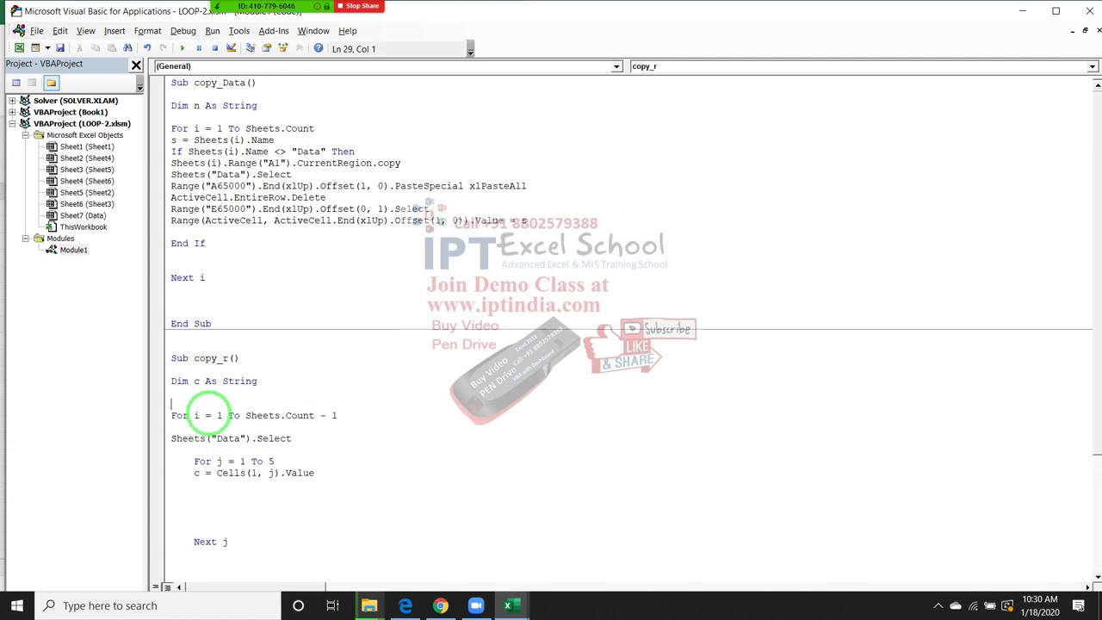
# Step: Declare Dim r As Integer below the c declaration
pyautogui.write('dim r')
pyautogui.write(' as sre')
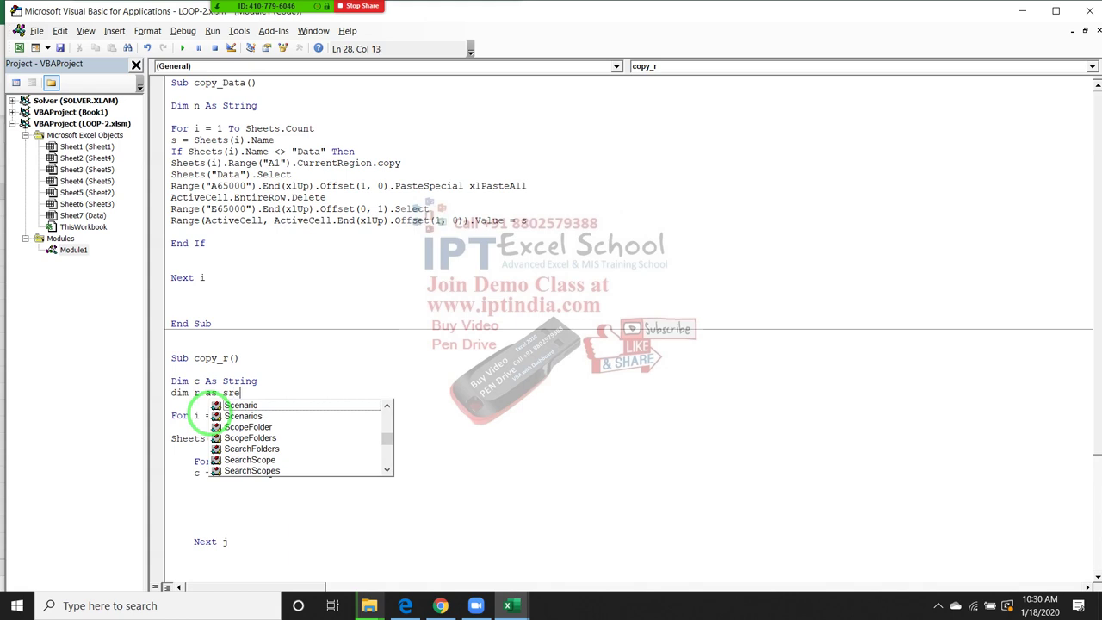
pyautogui.press('BackSpace')
pyautogui.press('BackSpace')
pyautogui.press('BackSpace')
pyautogui.write('in')
pyautogui.press('Tab')
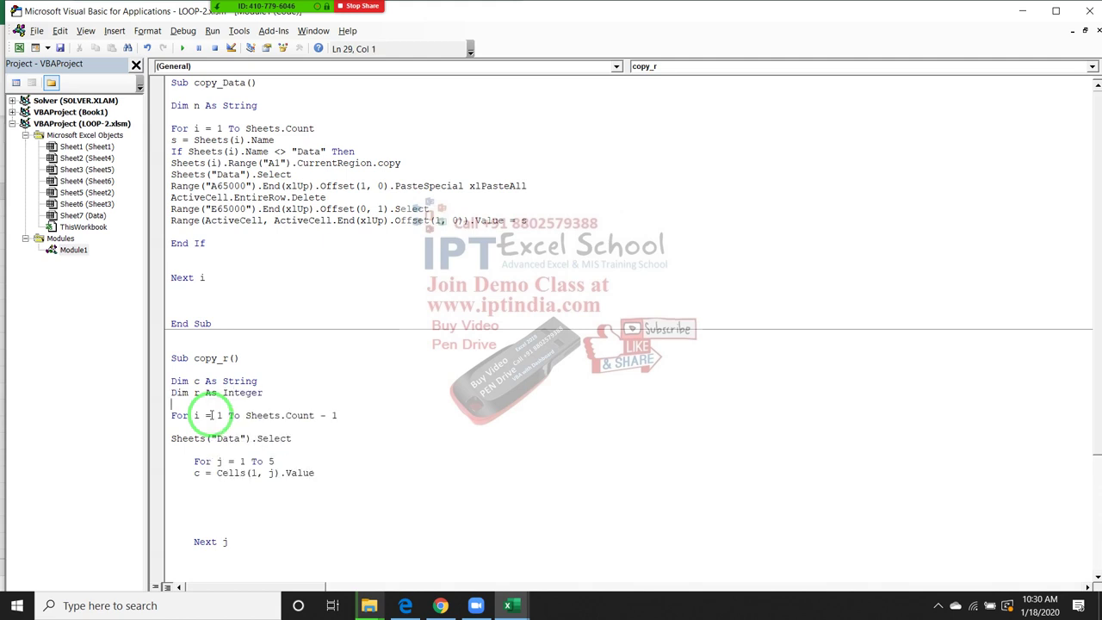
pyautogui.press('Down')
pyautogui.press('Down')
pyautogui.press('Down')
pyautogui.press('Down')
pyautogui.press('Down')
# Step: Add r = Application.WorksheetFunction.Match(c, Sheets(i).Range("1:1"), 0) inside the j loop
pyautogui.write('r=')
pyautogui.write('appl')
pyautogui.write('ication')
pyautogui.write('.w')
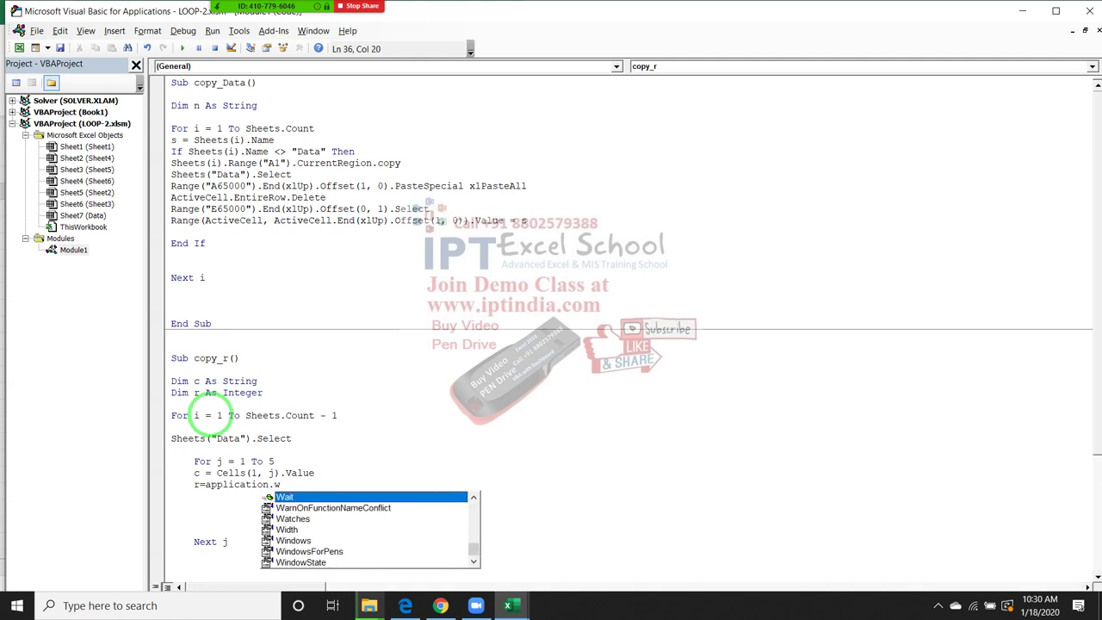
pyautogui.write('o')
pyautogui.press('Down')
pyautogui.press('Tab')
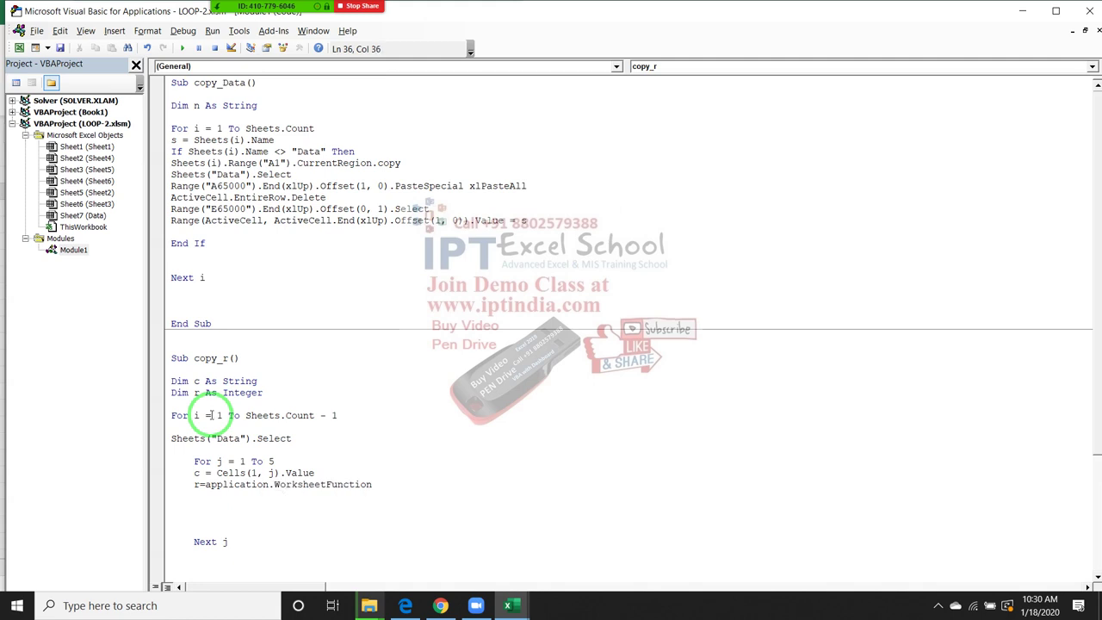
pyautogui.write('.ma')
pyautogui.press('Tab')
pyautogui.write('(')
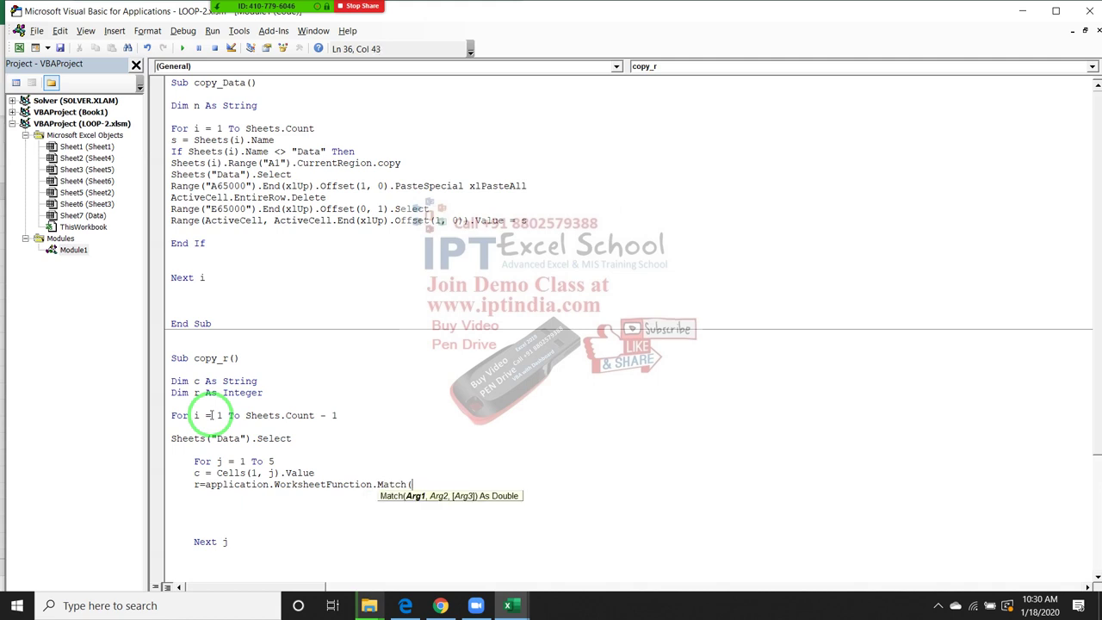
pyautogui.write('c,s')
pyautogui.write('heets(')
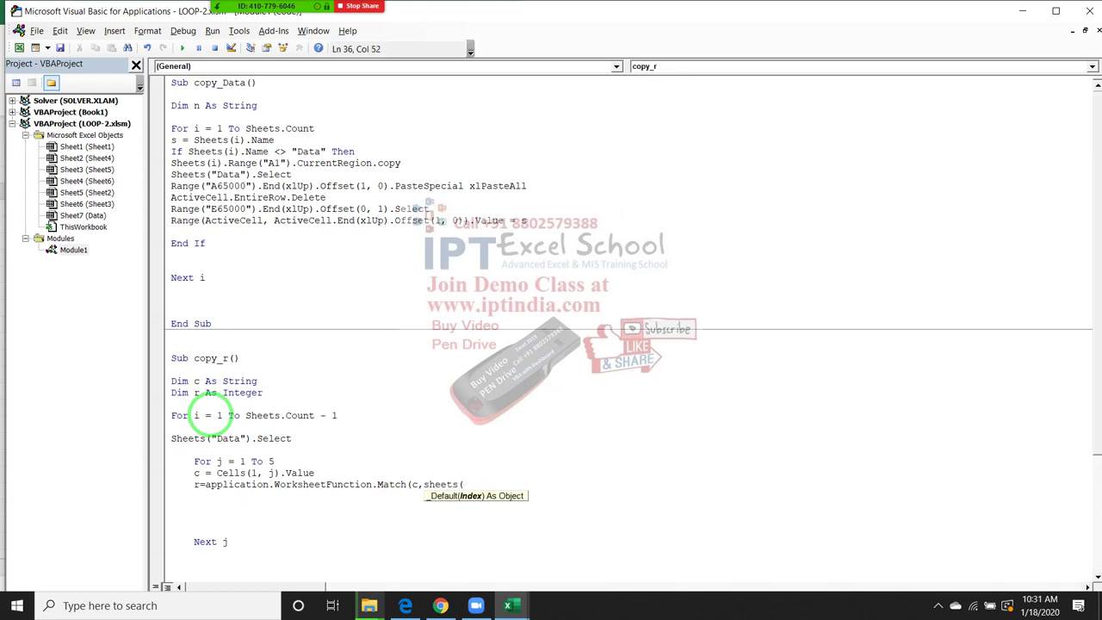
pyautogui.write('i)')
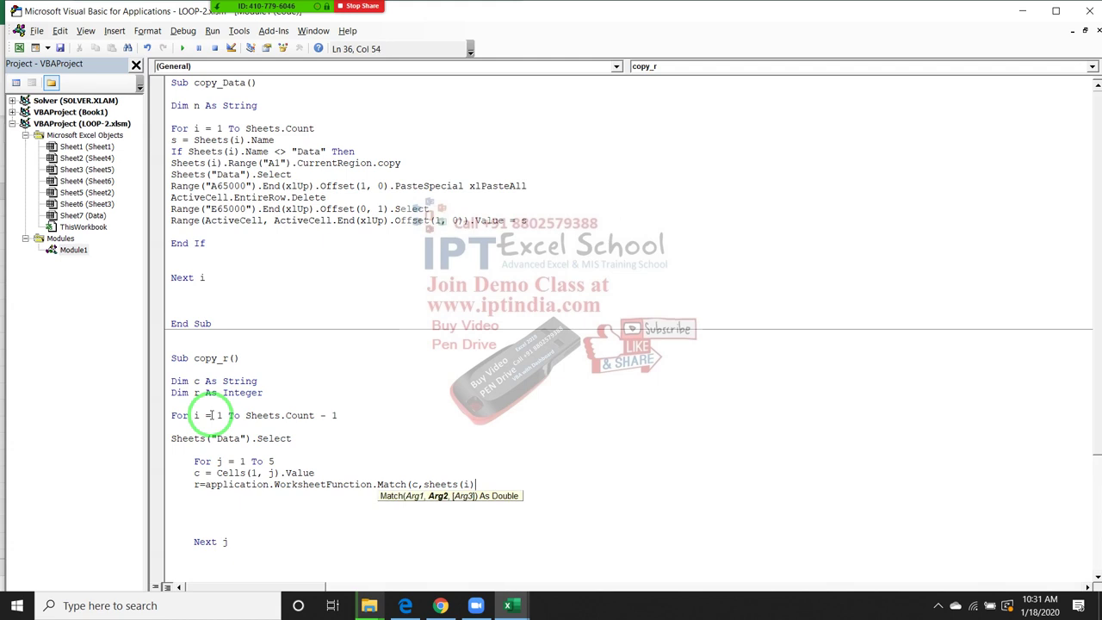
pyautogui.write('.ra')
pyautogui.press('BackSpace')
pyautogui.press('BackSpace')
pyautogui.write('ran')
pyautogui.write('ge')
pyautogui.press('Escape')
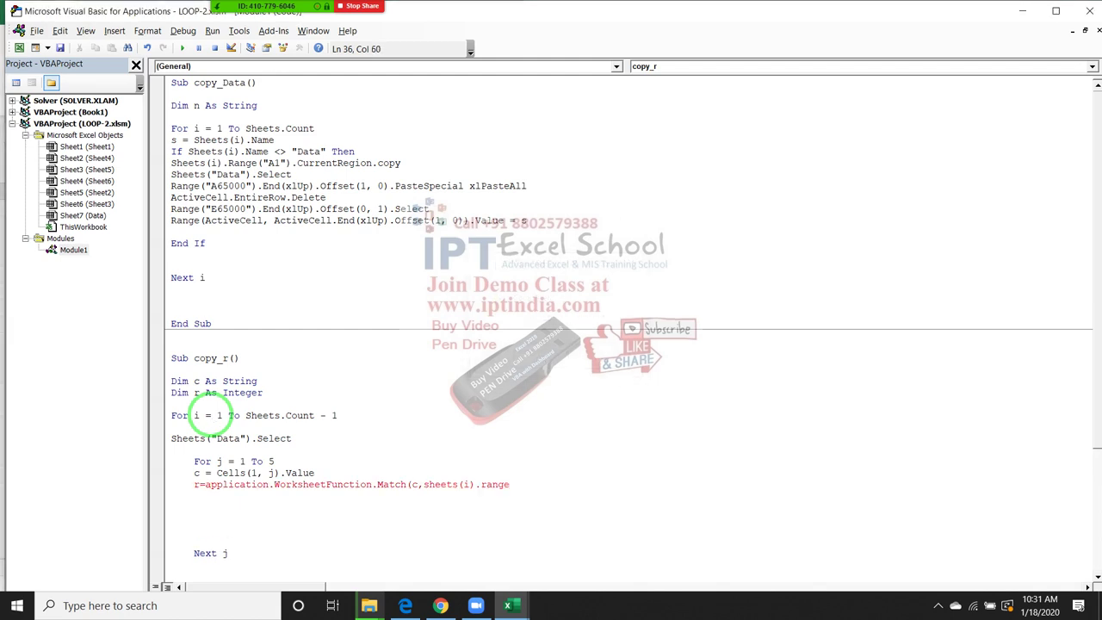
pyautogui.write('("1')
pyautogui.write(':1"')
pyautogui.write(')')
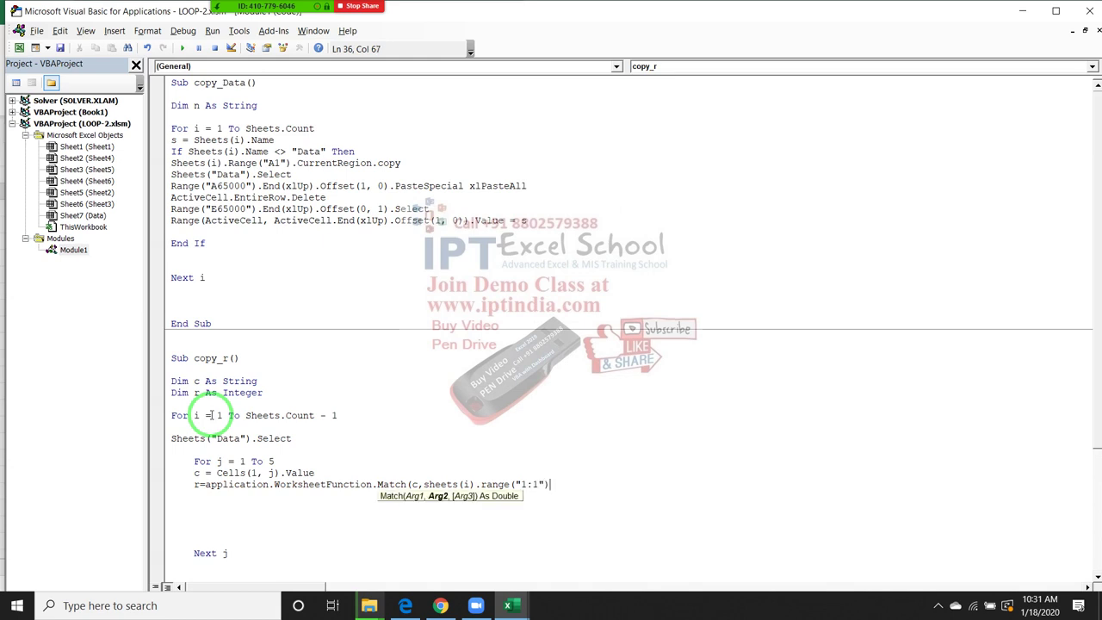
pyautogui.write(', 0')
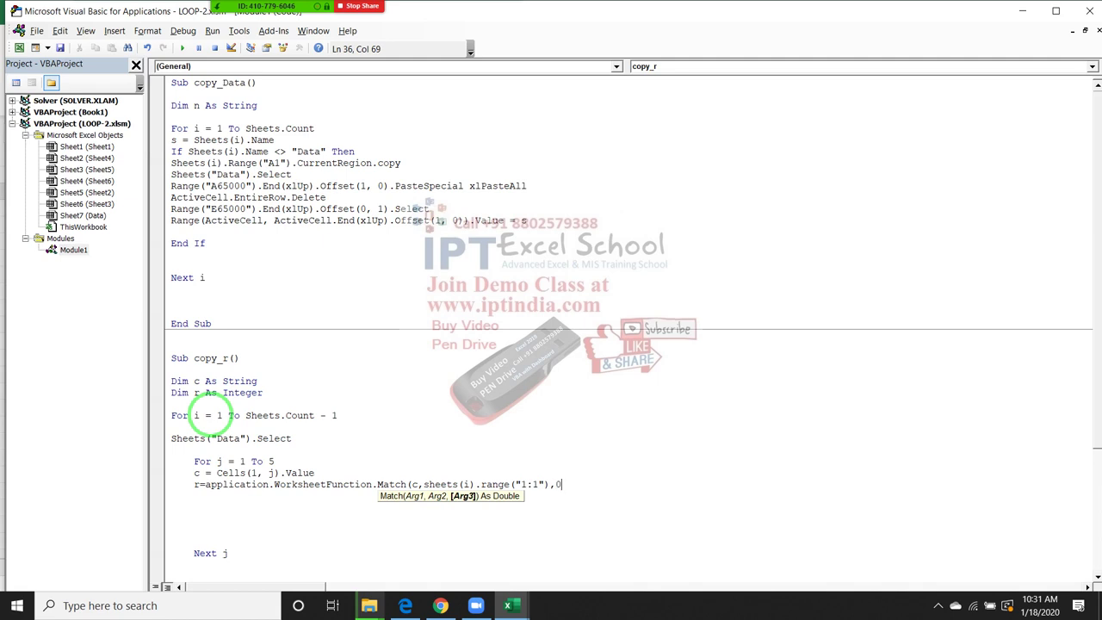
pyautogui.write(')')
pyautogui.press('Return')
# Step: Select the finished Match line to review it
pyautogui.press('Up')
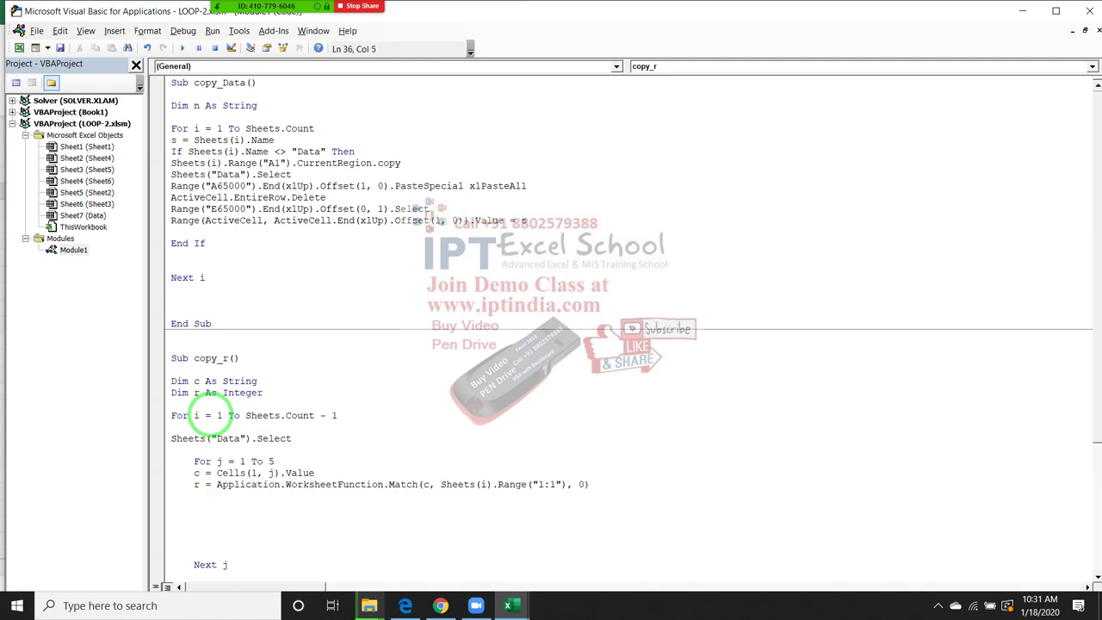
pyautogui.hotkey('shift', 'Down')
pyautogui.press('Up')
pyautogui.press('Up')
pyautogui.press('Down')
pyautogui.hotkey('shift', 'Down')
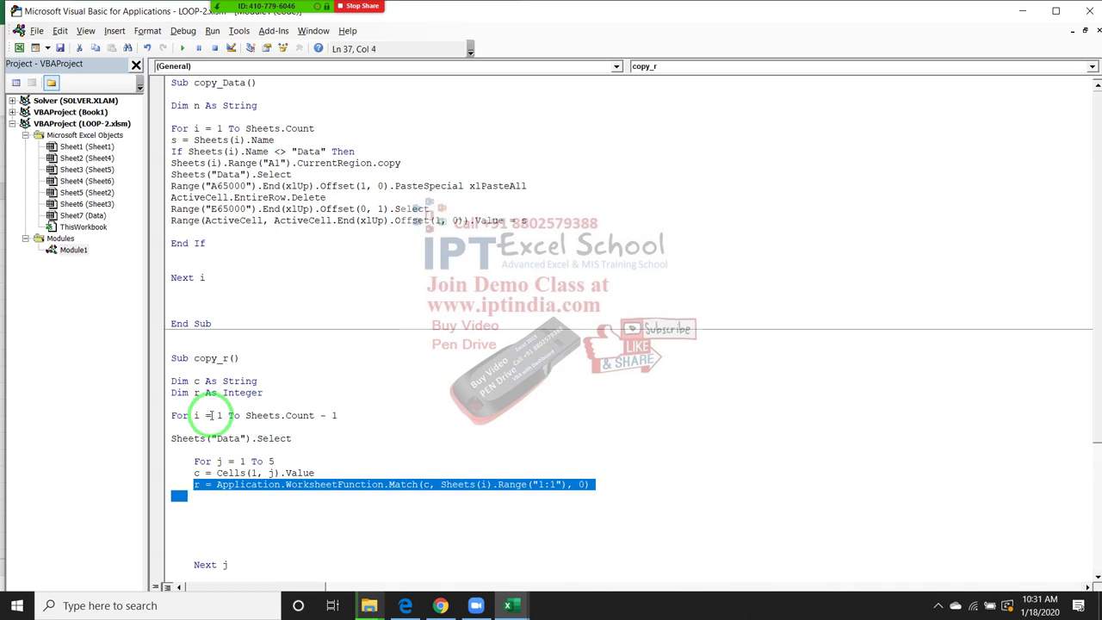
# Step: Below the Match line, add Range(Cells(2, r), Cells(65000, r).End(xlUp)).Copy
pyautogui.press('Left')
pyautogui.press('Right')
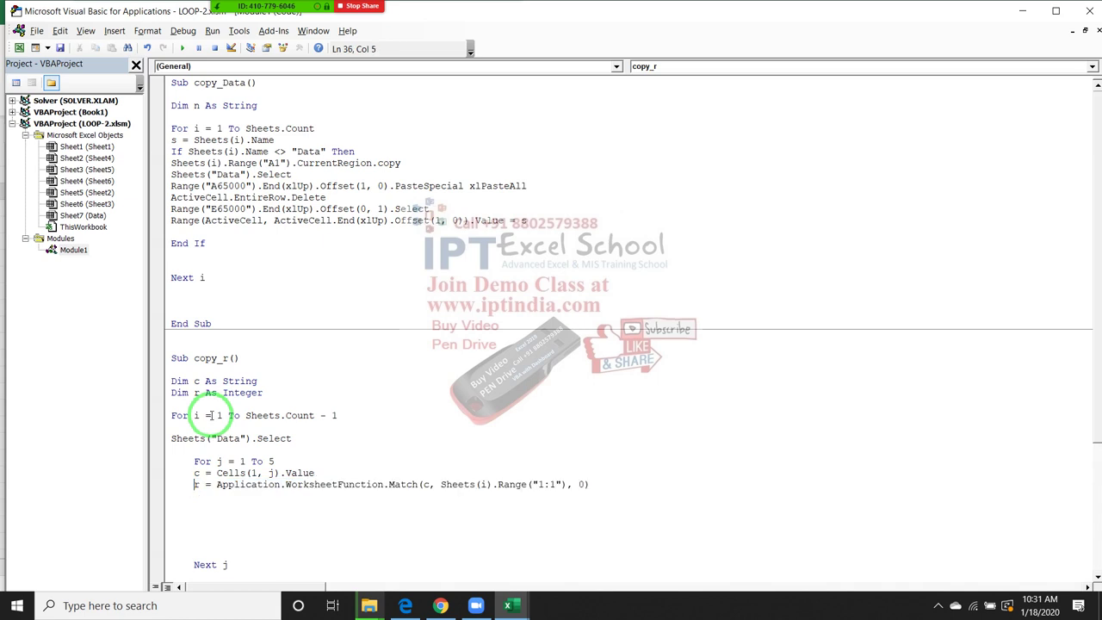
pyautogui.hotkey('shift', 'Up')
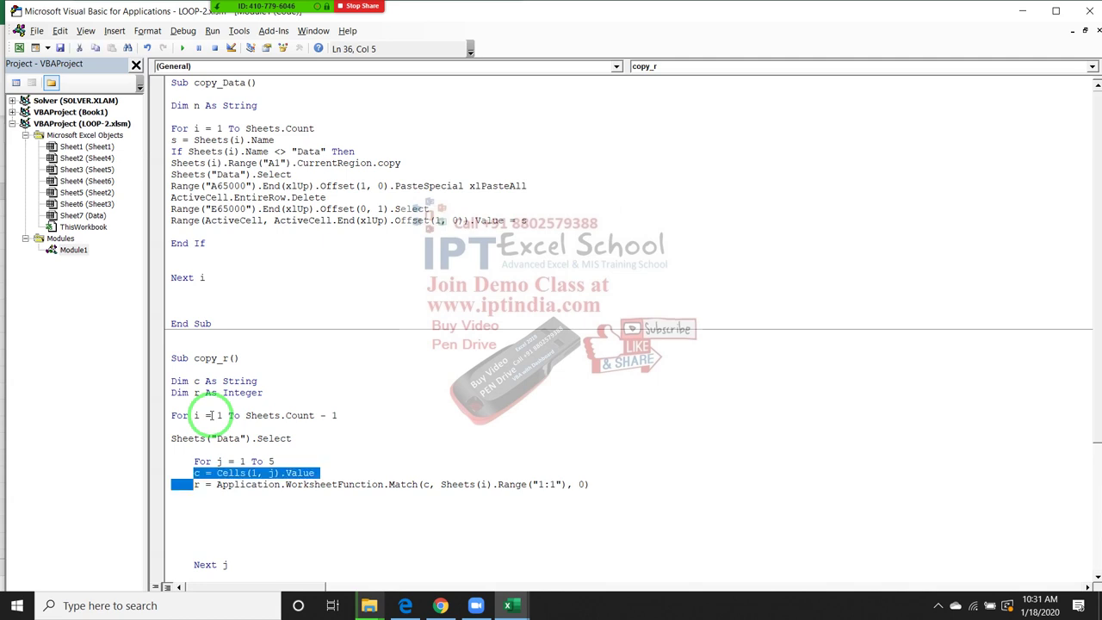
pyautogui.hotkey('shift', 'Down')
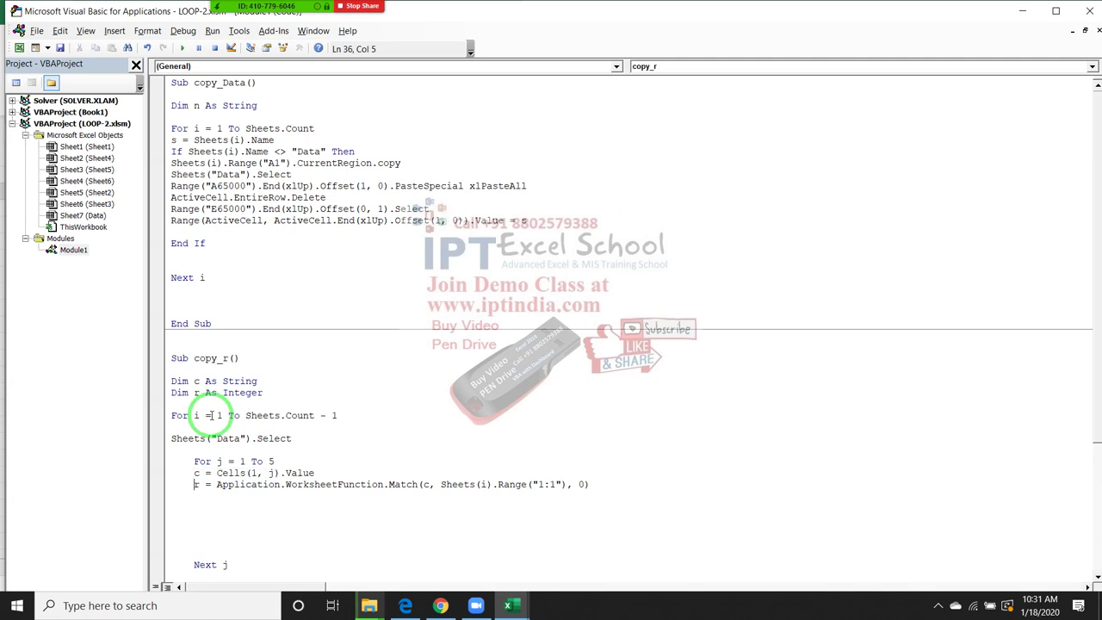
pyautogui.press('Down')
pyautogui.write('r')
pyautogui.write('a')
pyautogui.write('nge')
pyautogui.write('(')
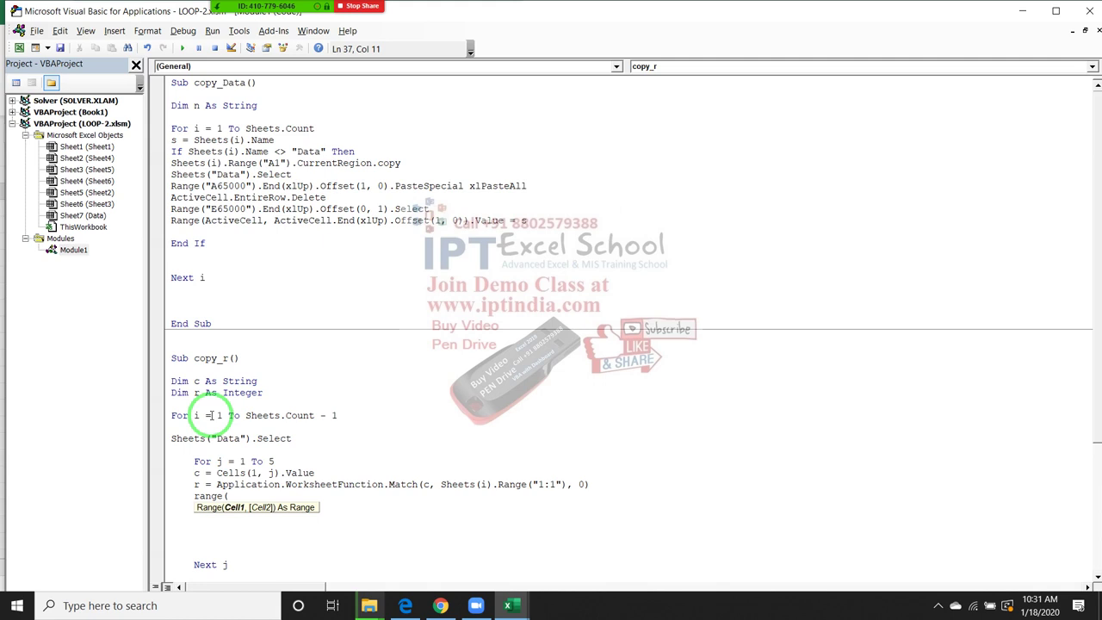
pyautogui.write('cells')
pyautogui.write('(')
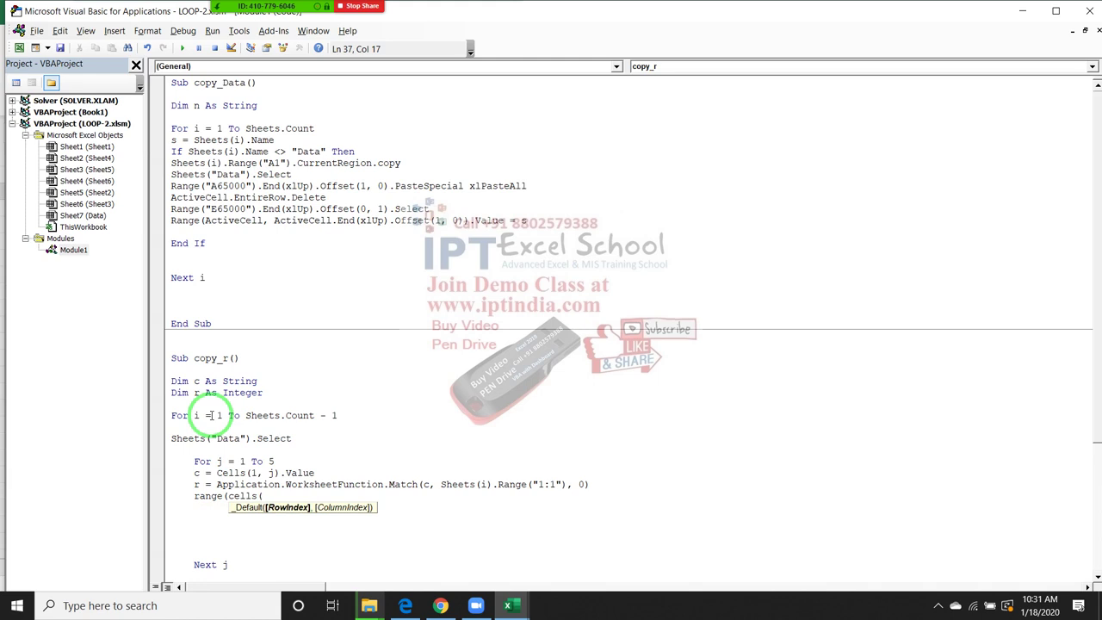
pyautogui.write('2,')
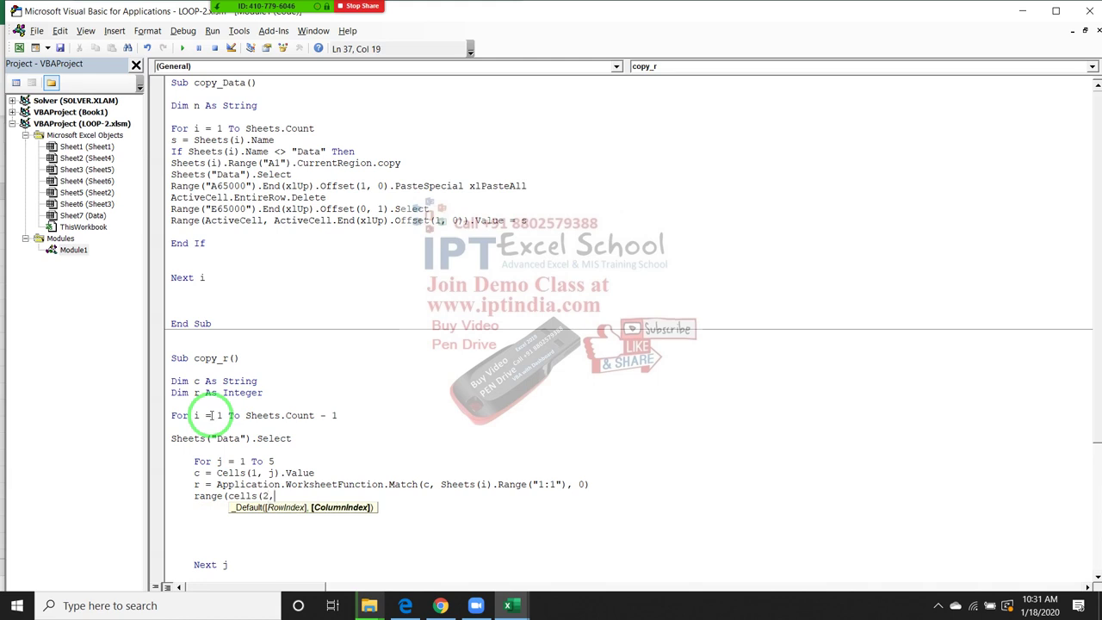
pyautogui.write('r')
pyautogui.write(')')
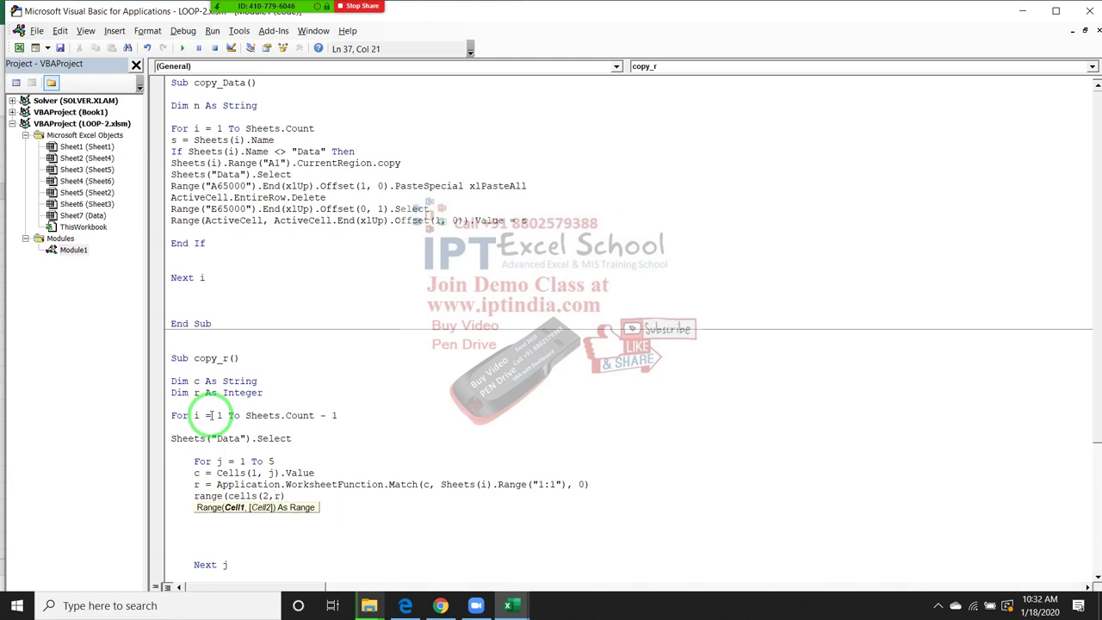
pyautogui.write(',')
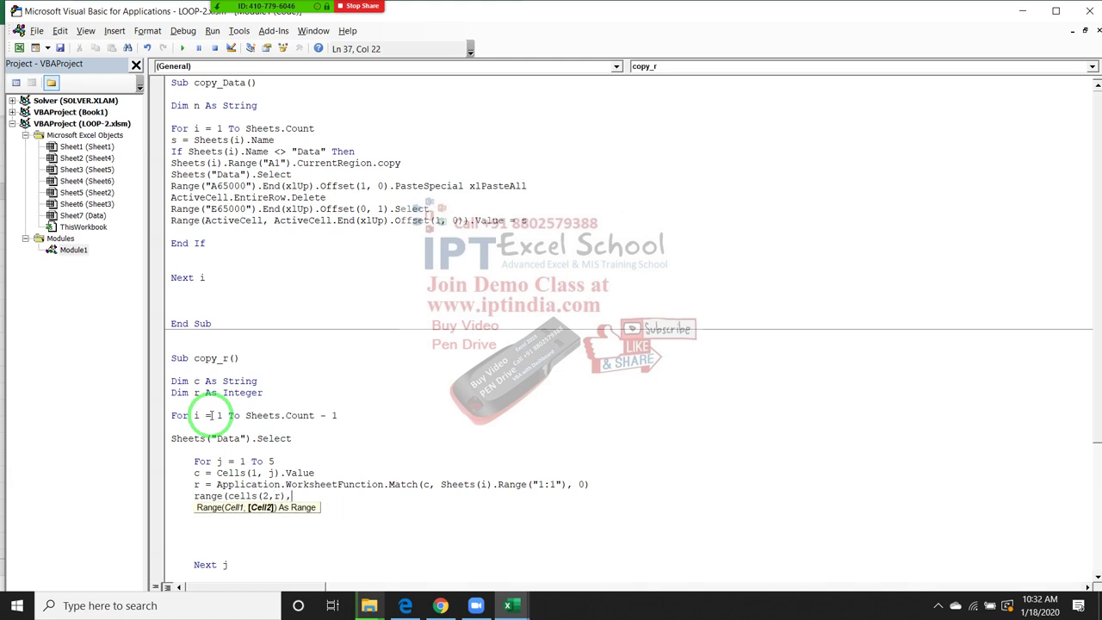
pyautogui.write('cells')
pyautogui.write('(')
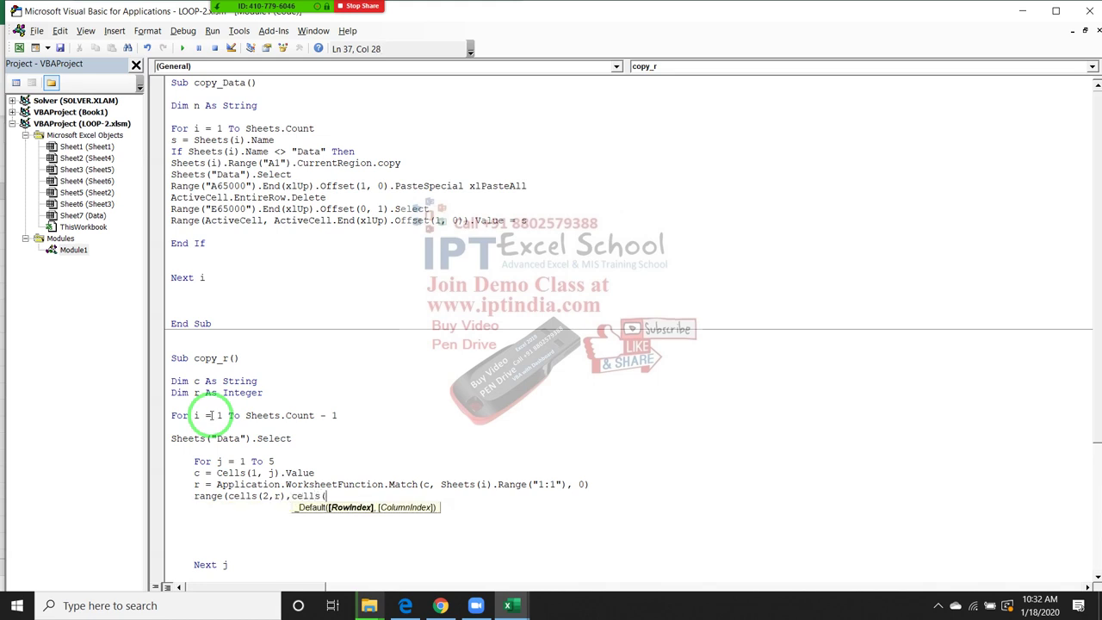
pyautogui.write('65000')
pyautogui.write(',r')
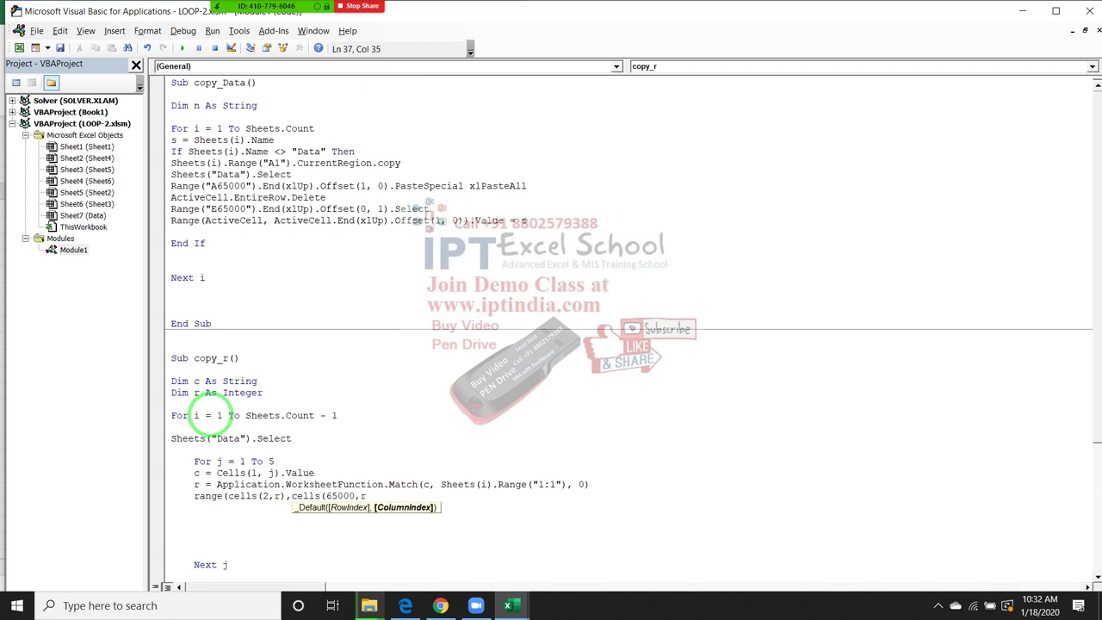
pyautogui.write(').end')
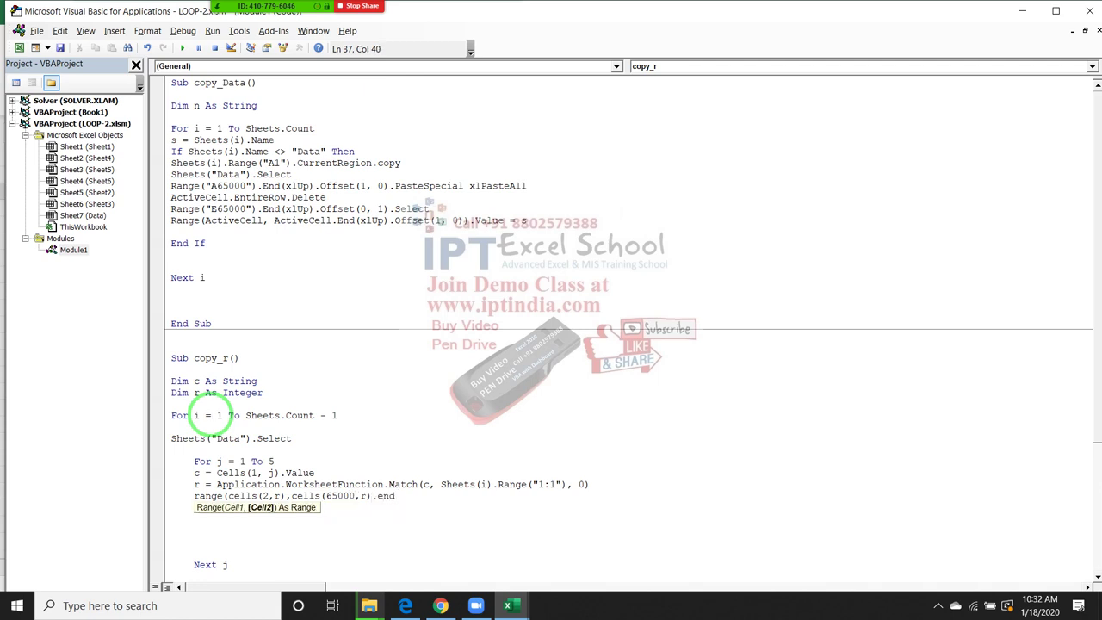
pyautogui.write('(xl')
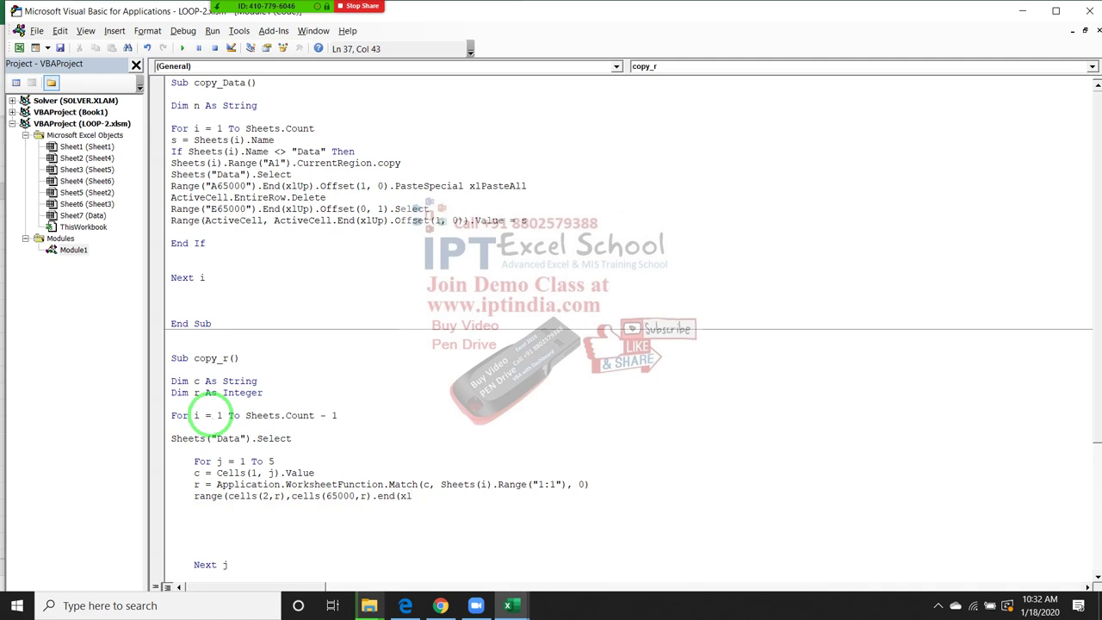
pyautogui.write('up)')
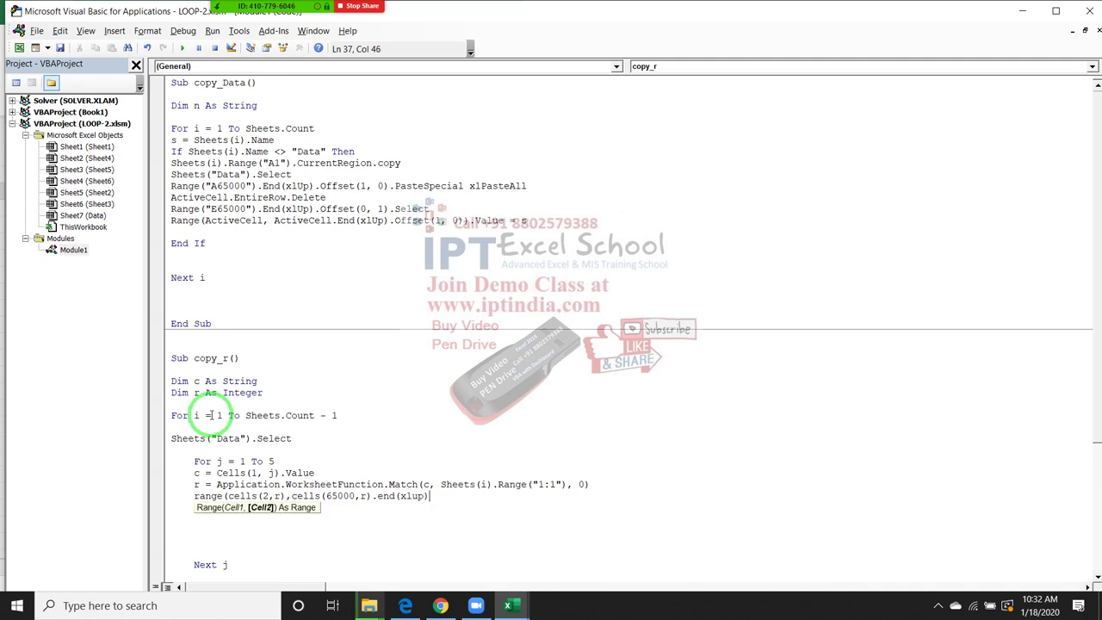
pyautogui.write(').c')
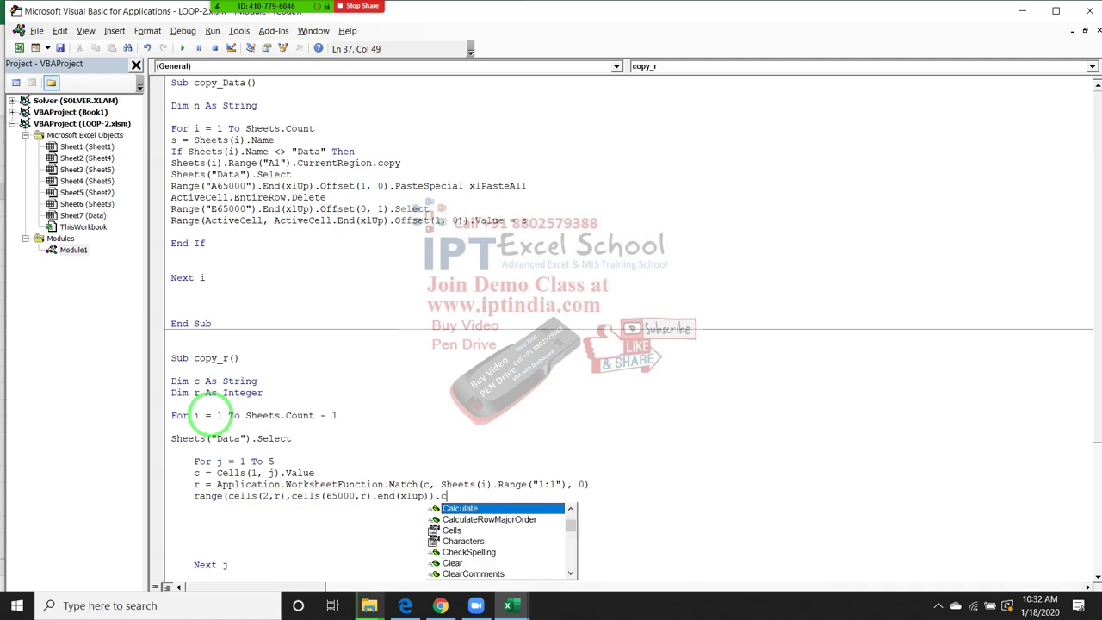
pyautogui.write('op')
pyautogui.press('Tab')
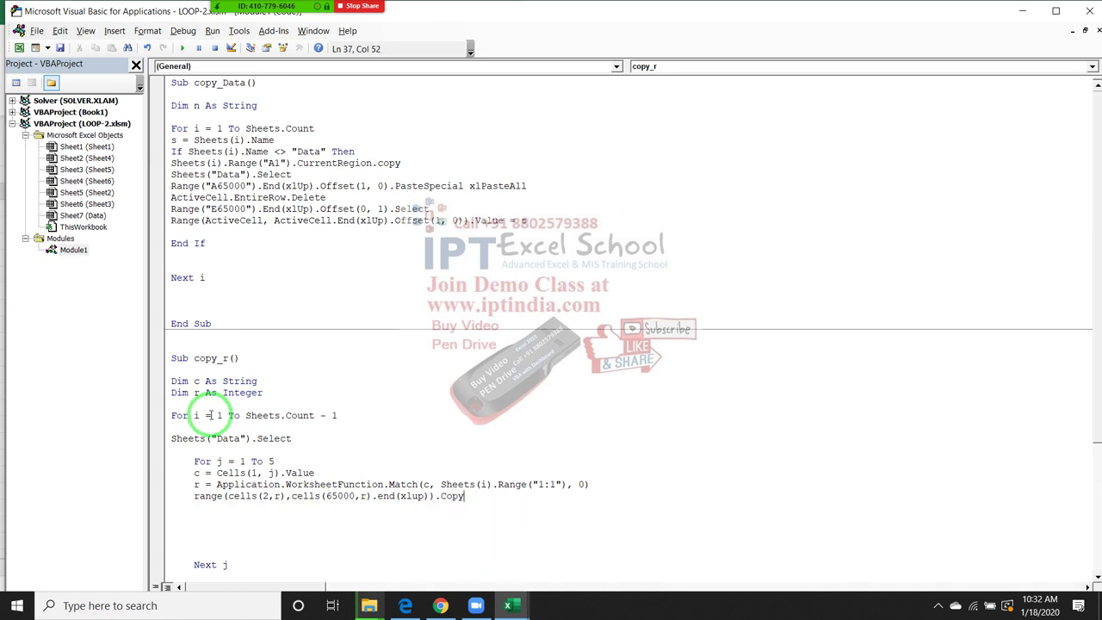
pyautogui.press('Return')
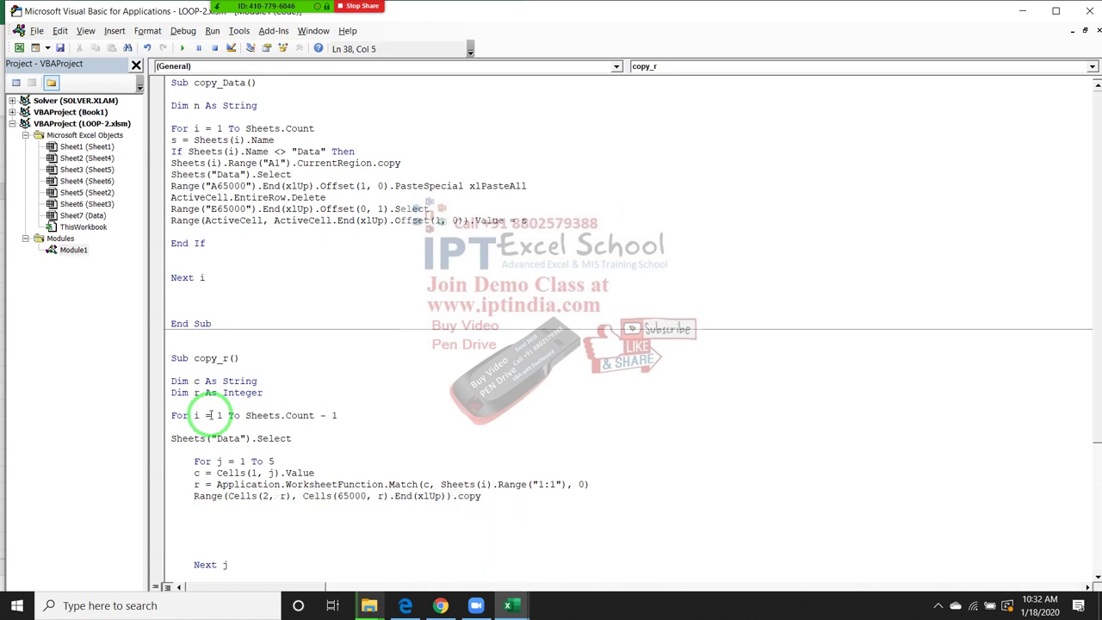
# Step: Prefix the copy line with Sheets(i). so it copies from the current loop sheet
pyautogui.click(195, 496)
pyautogui.write('sheets')
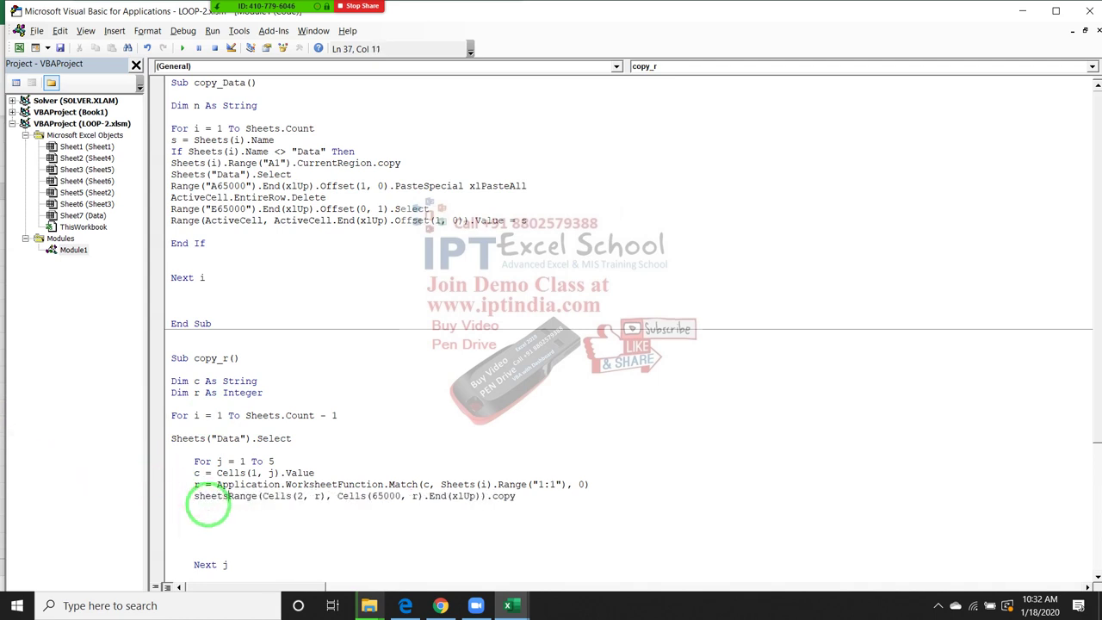
pyautogui.write('(i')
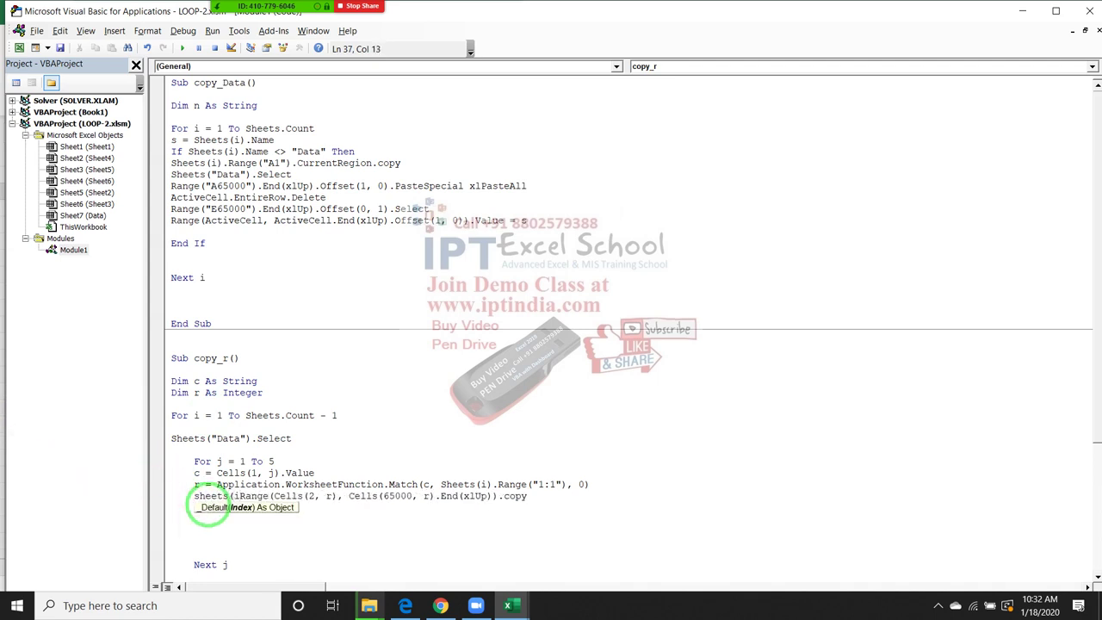
pyautogui.write(')')
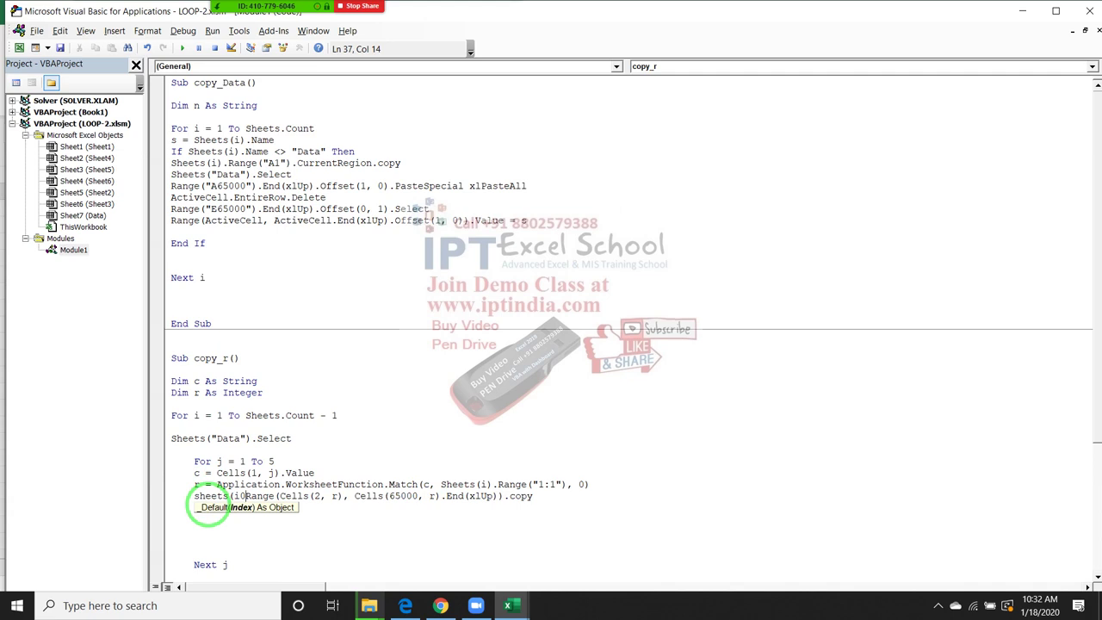
pyautogui.press('BackSpace')
pyautogui.write(').')
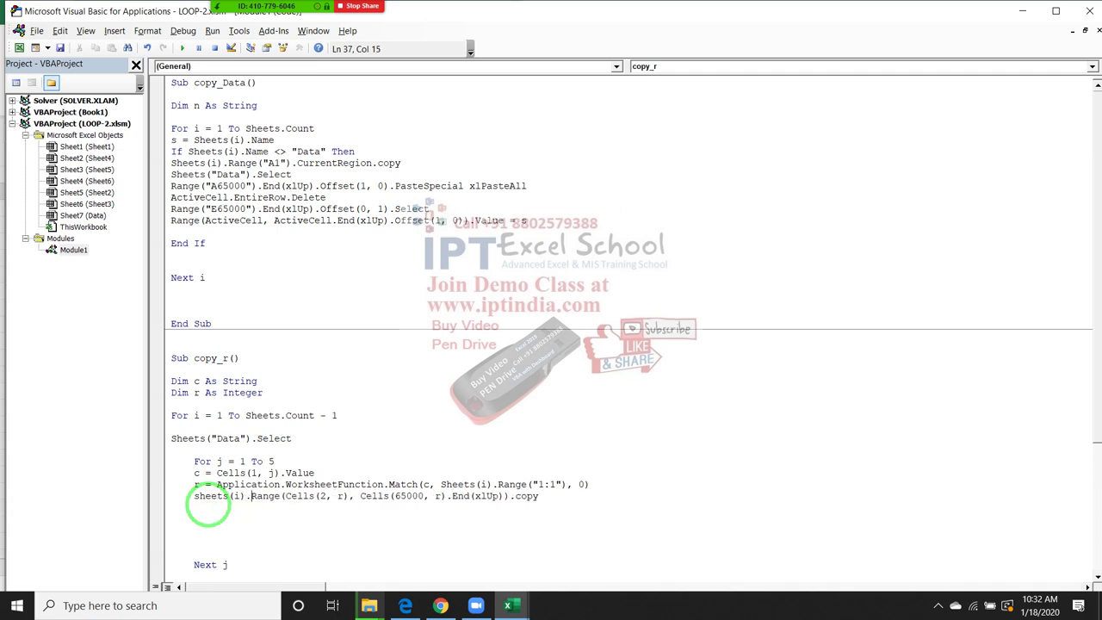
pyautogui.click(215, 522)
# Step: Add Range("A65000").End(xlUp).Offset(1, j - 1).PasteSpecial xlPasteAll below the copy line
pyautogui.click(214, 509)
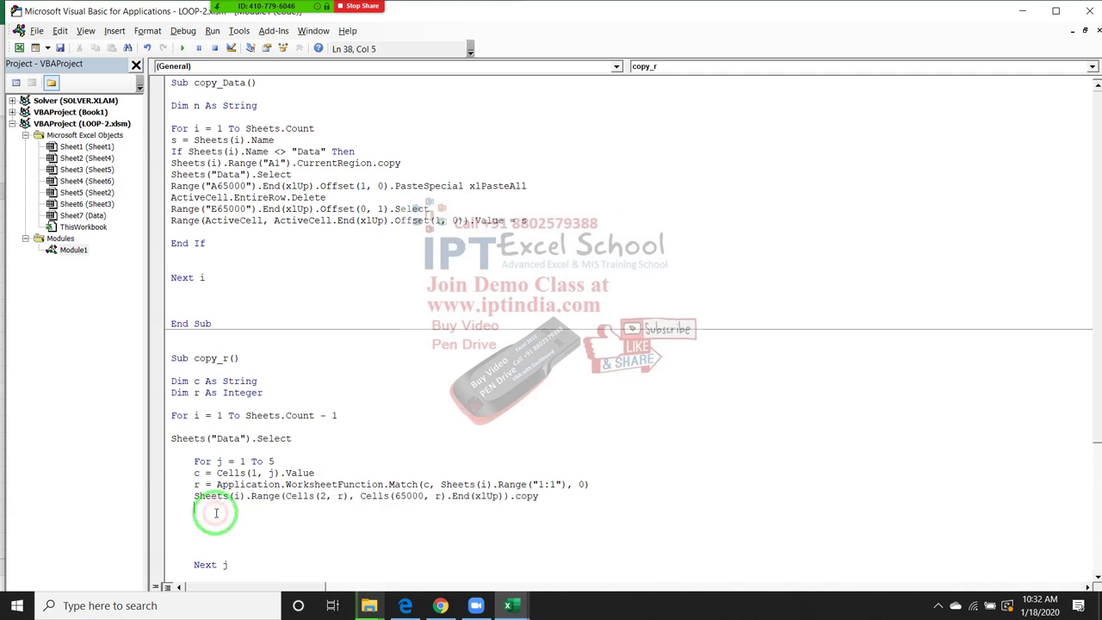
pyautogui.write('range')
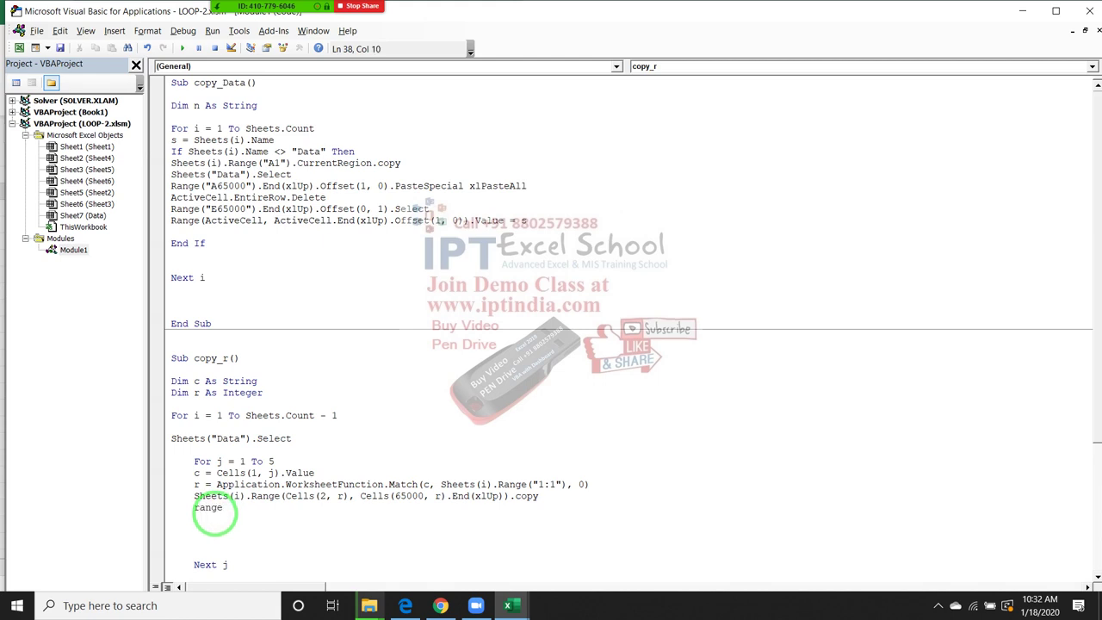
pyautogui.write('("A65')
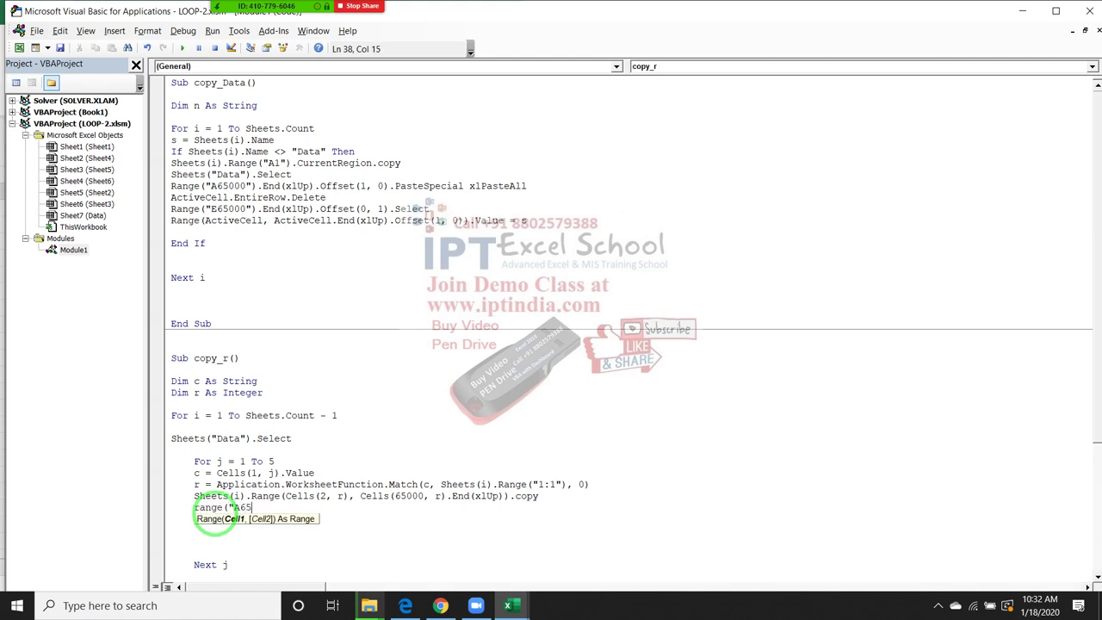
pyautogui.write('000')
pyautogui.write(')')
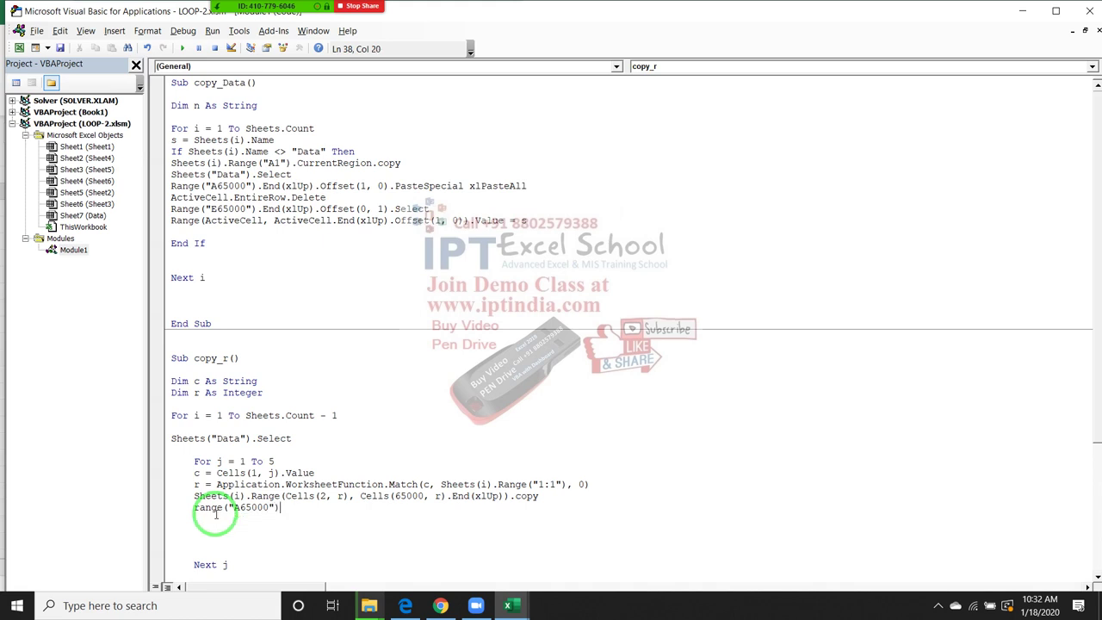
pyautogui.write('.end')
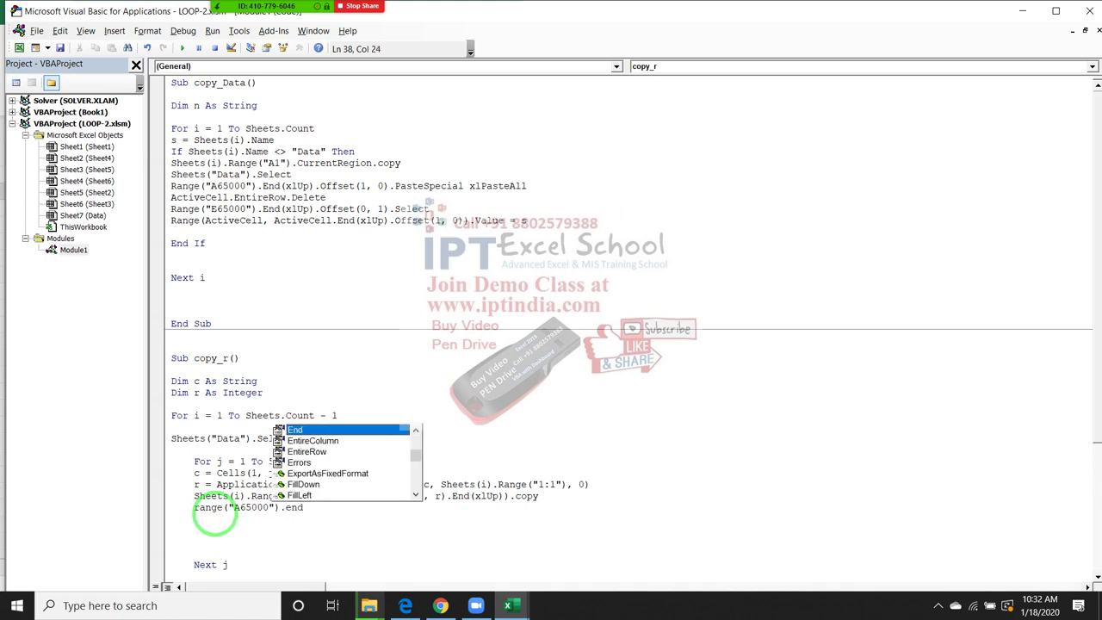
pyautogui.press('Tab')
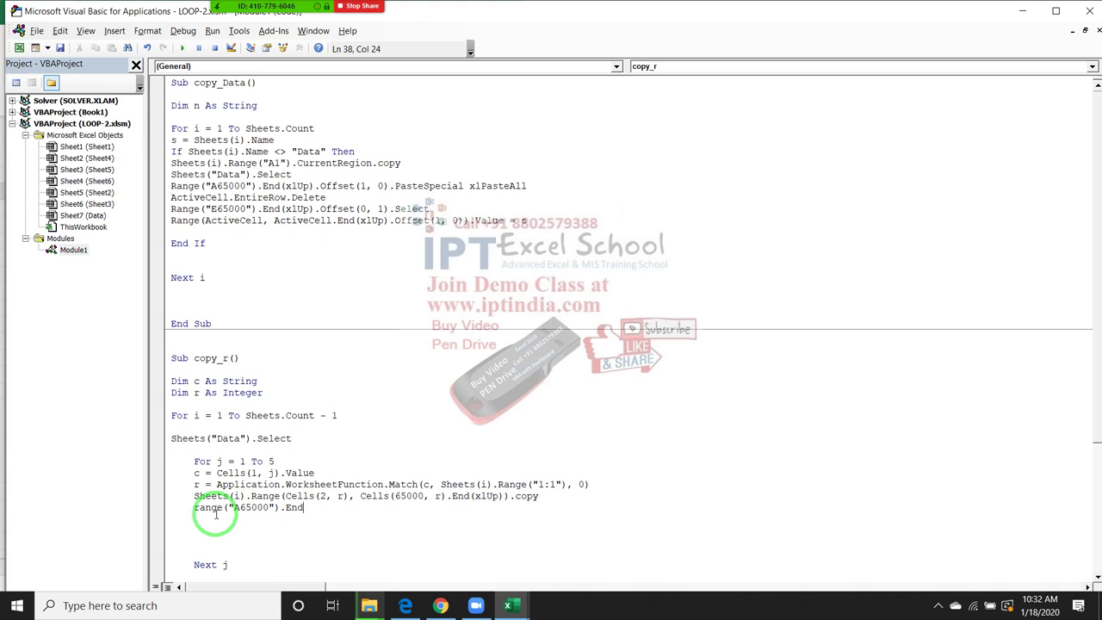
pyautogui.write('(')
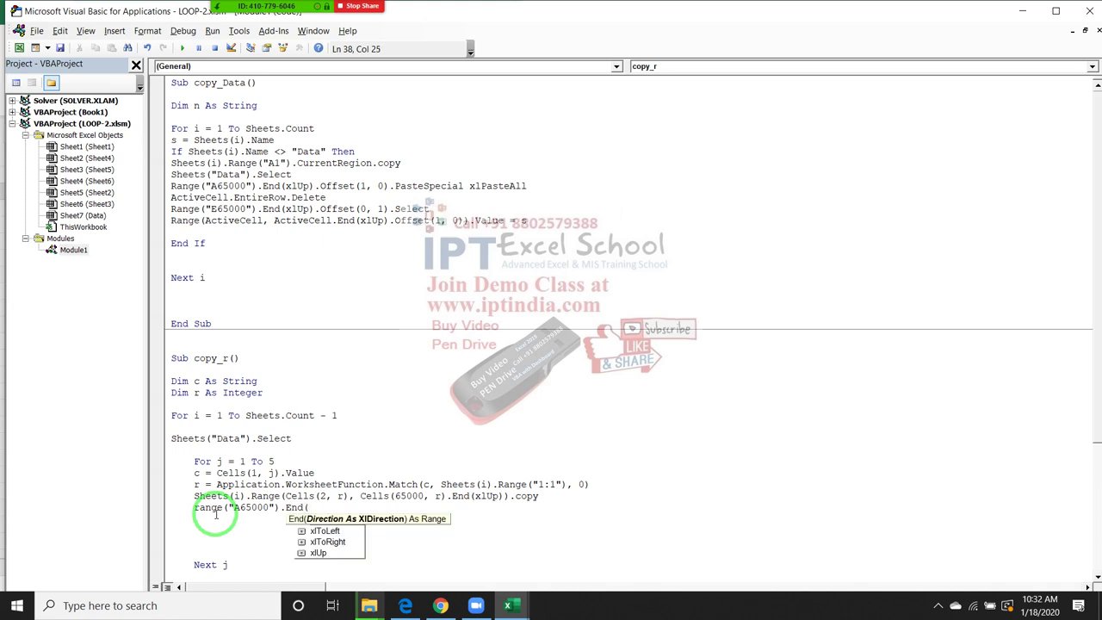
pyautogui.write('xlu')
pyautogui.press('Tab')
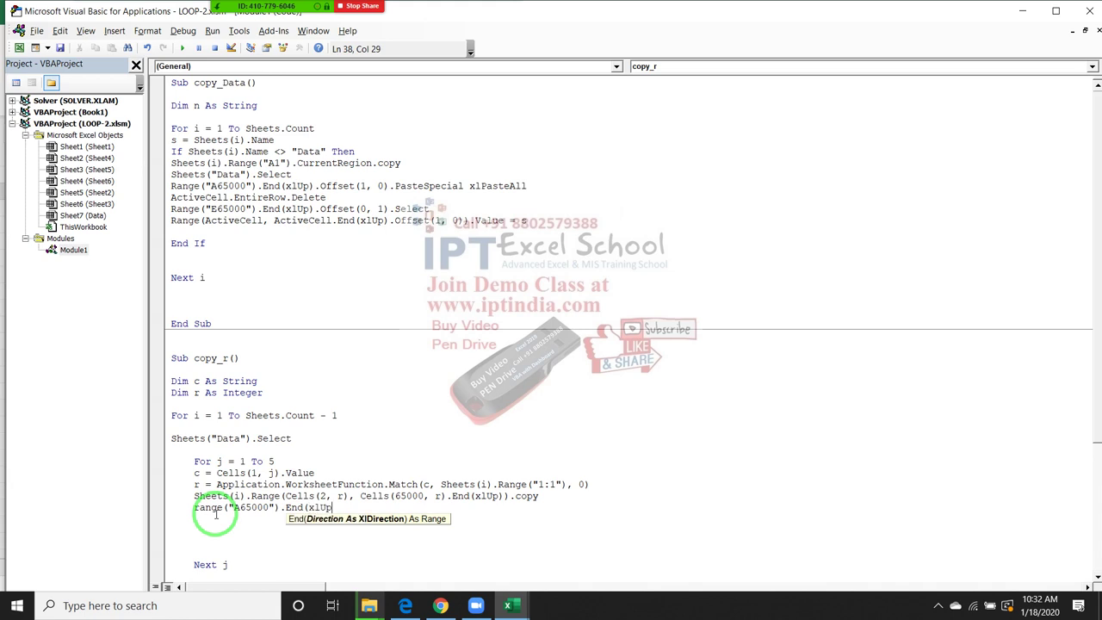
pyautogui.write(')')
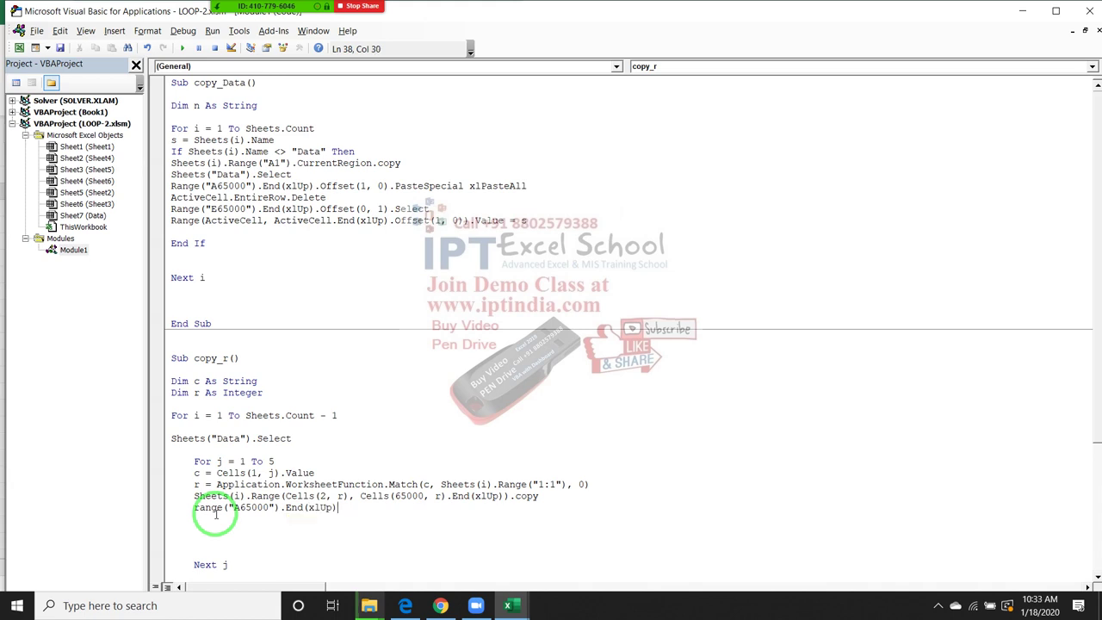
pyautogui.write('.of')
pyautogui.write('(1')
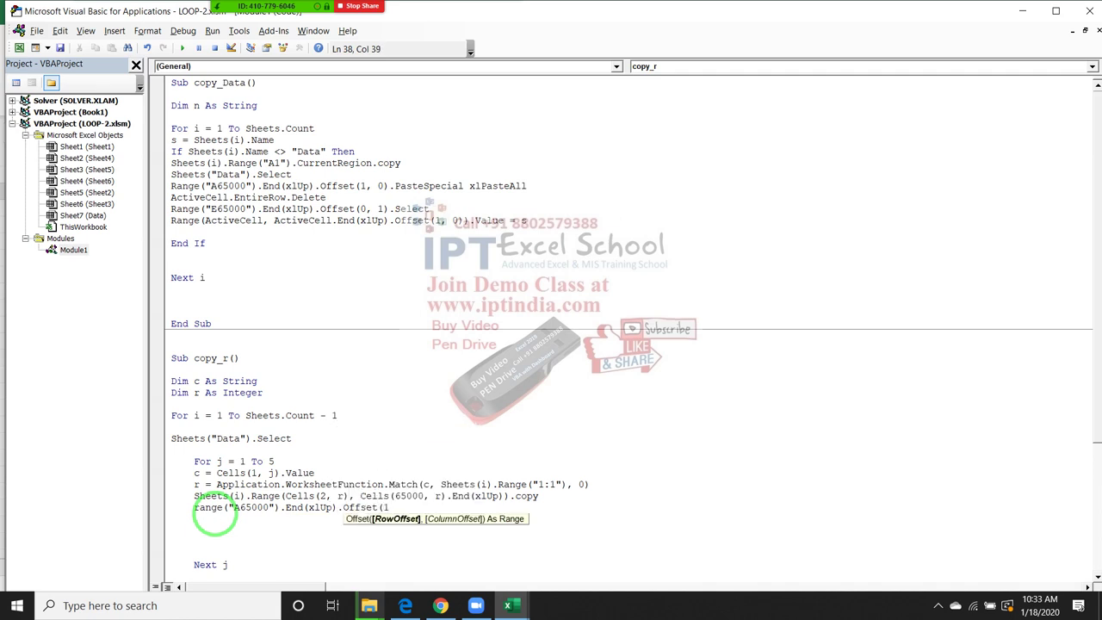
pyautogui.write(',j')
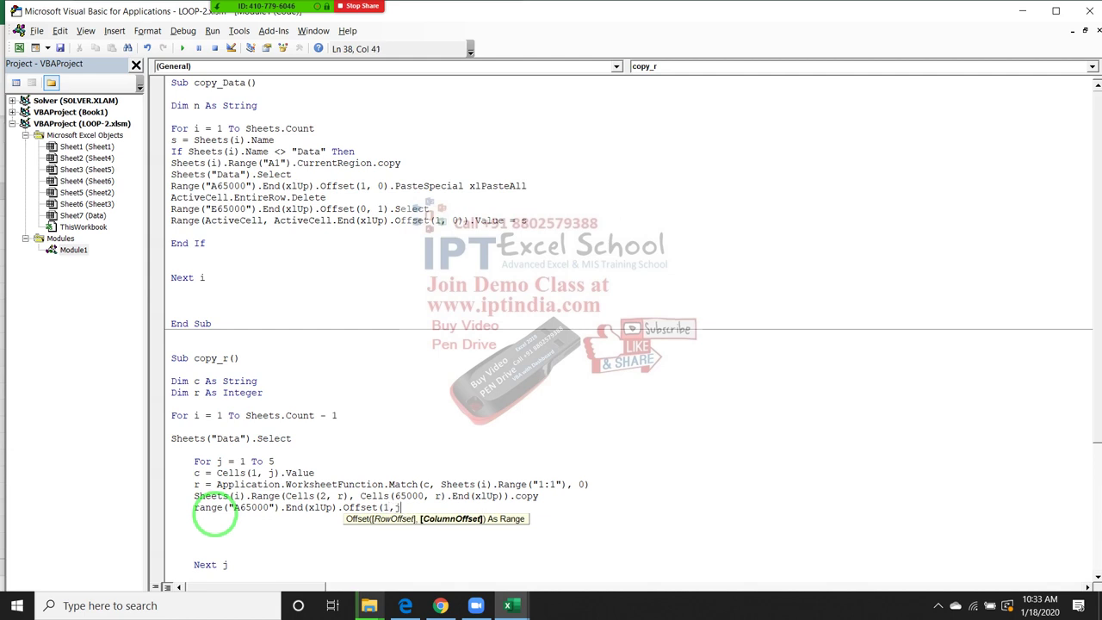
pyautogui.write('-1)')
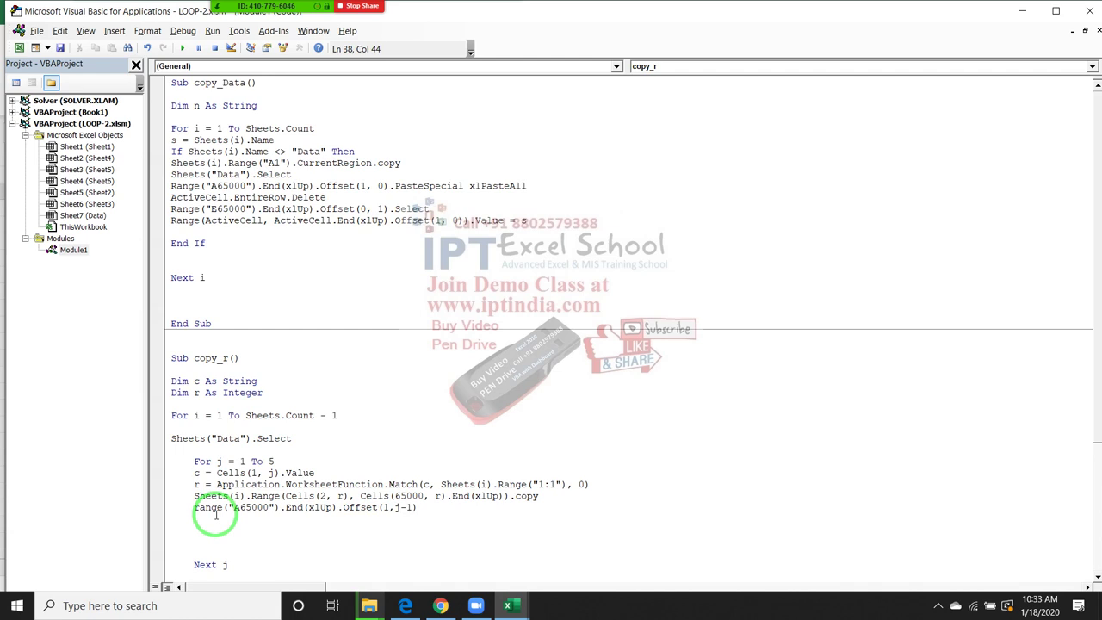
pyautogui.write('.')
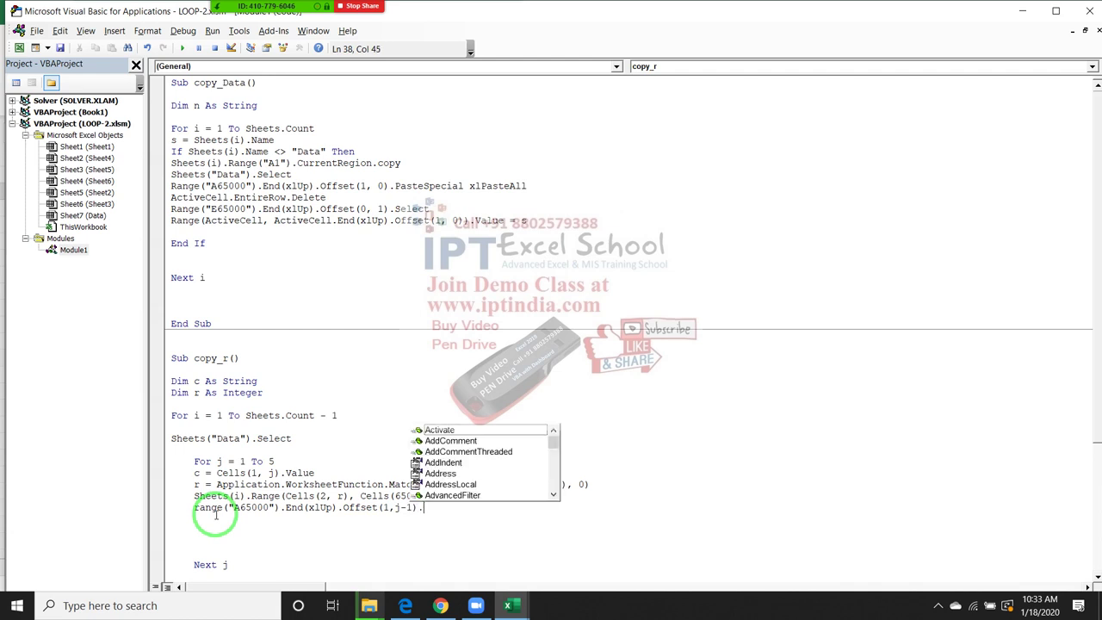
pyautogui.write('pas')
pyautogui.press('Tab')
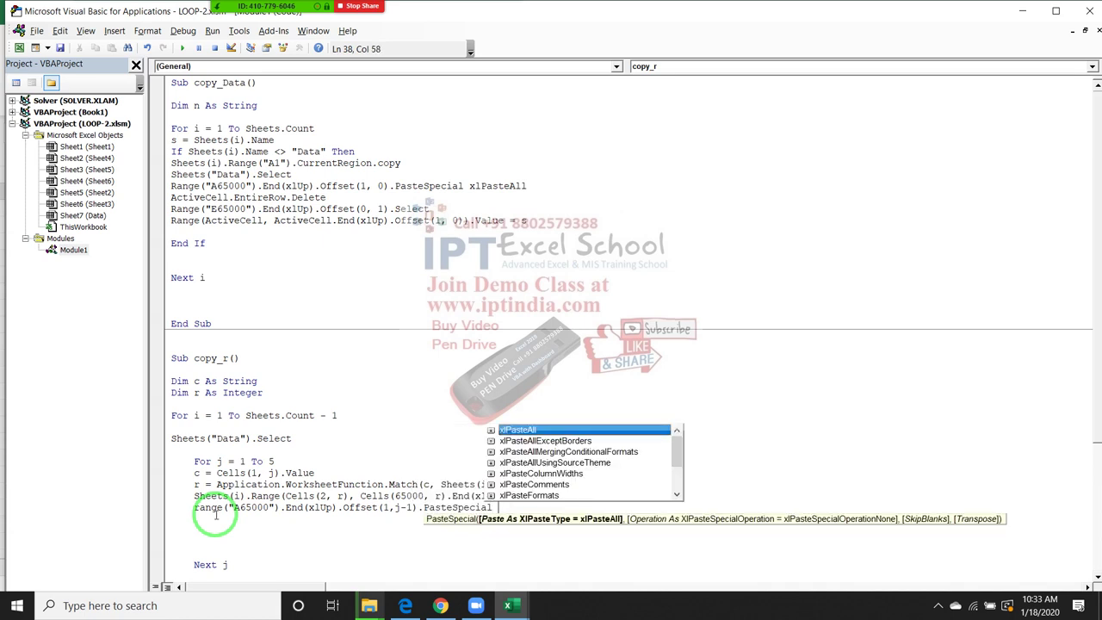
pyautogui.press('Return')
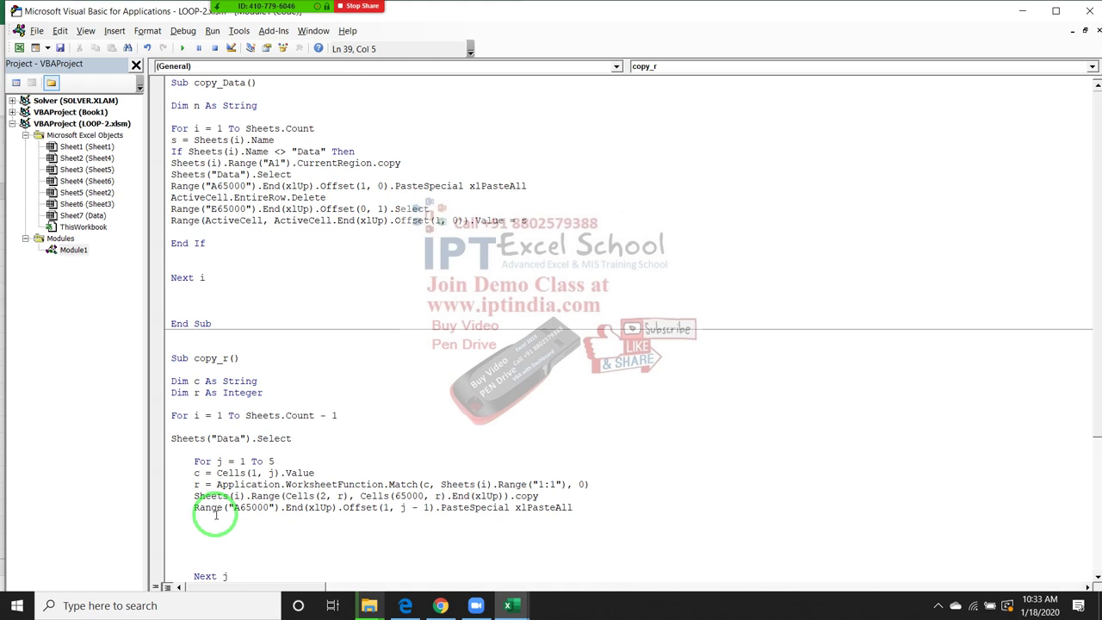
# Step: Delete the stray blank lines around Next j and review the Dim and For i lines
pyautogui.press('Delete')
pyautogui.scroll(-3, 215, 515)
pyautogui.click(199, 418)
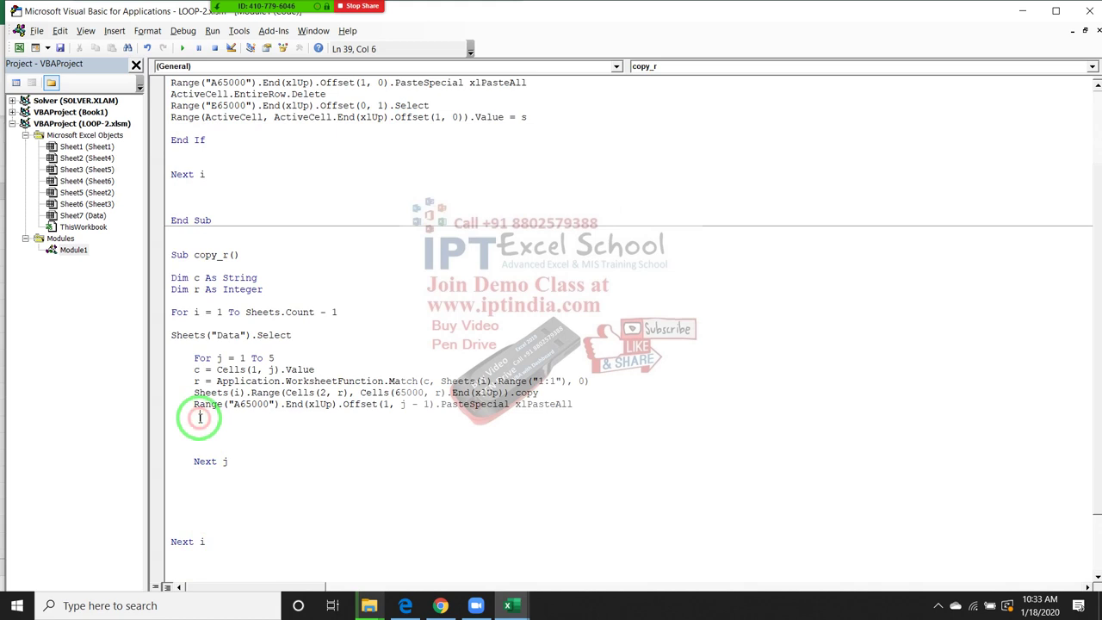
pyautogui.press('Delete')
pyautogui.press('Delete')
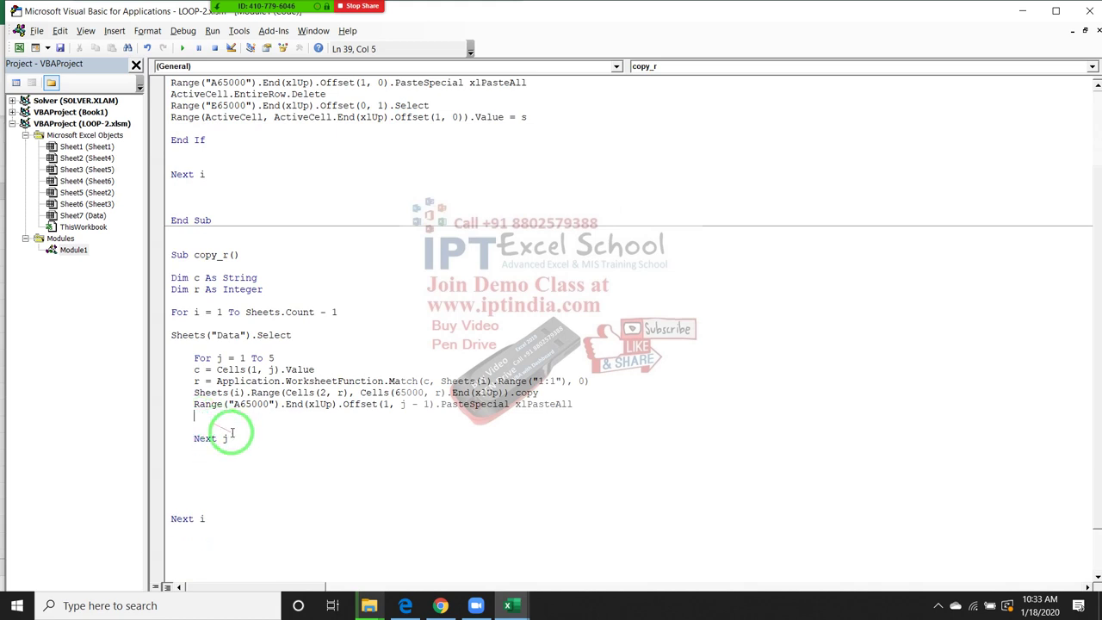
pyautogui.click(229, 438)
pyautogui.scroll(-2, 258, 456)
pyautogui.scroll(2, 264, 461)
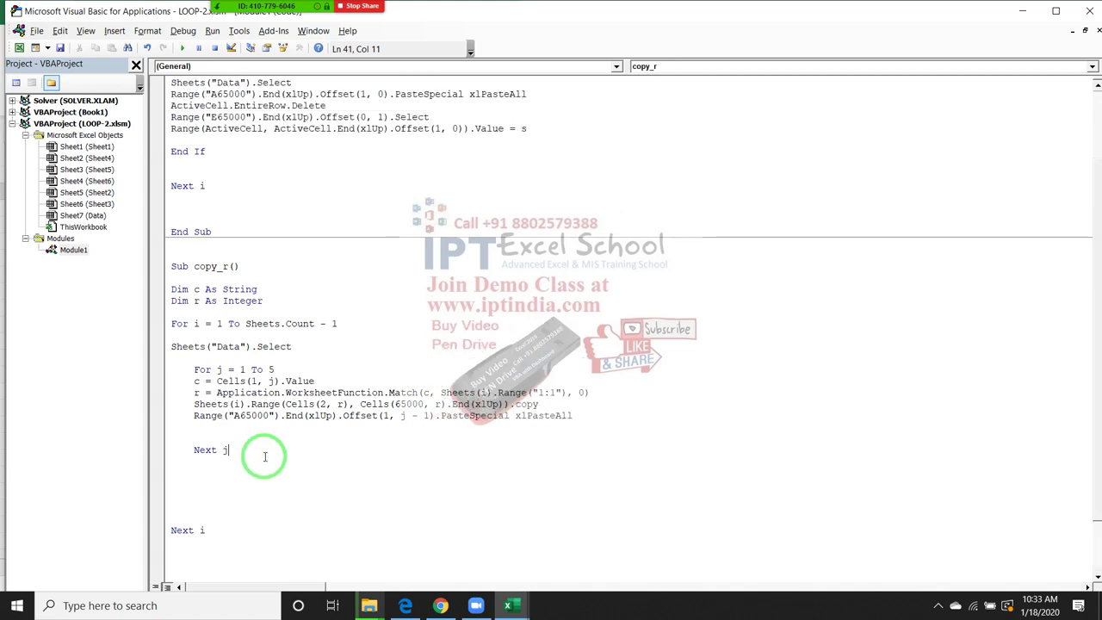
pyautogui.click(244, 346)
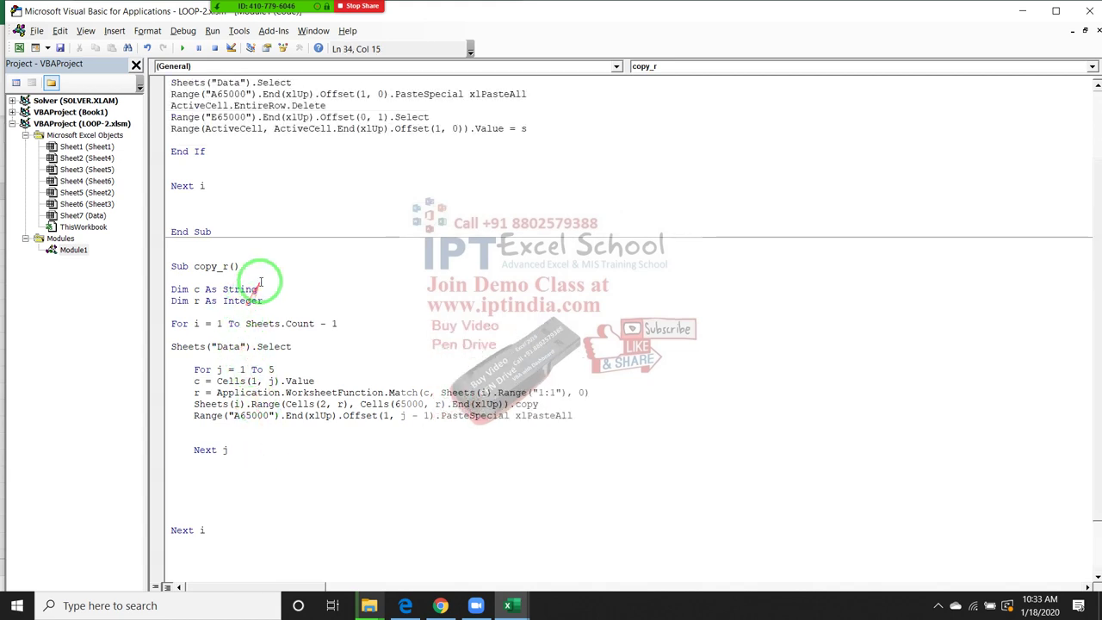
pyautogui.moveTo(269, 301); pyautogui.dragTo(172, 276)
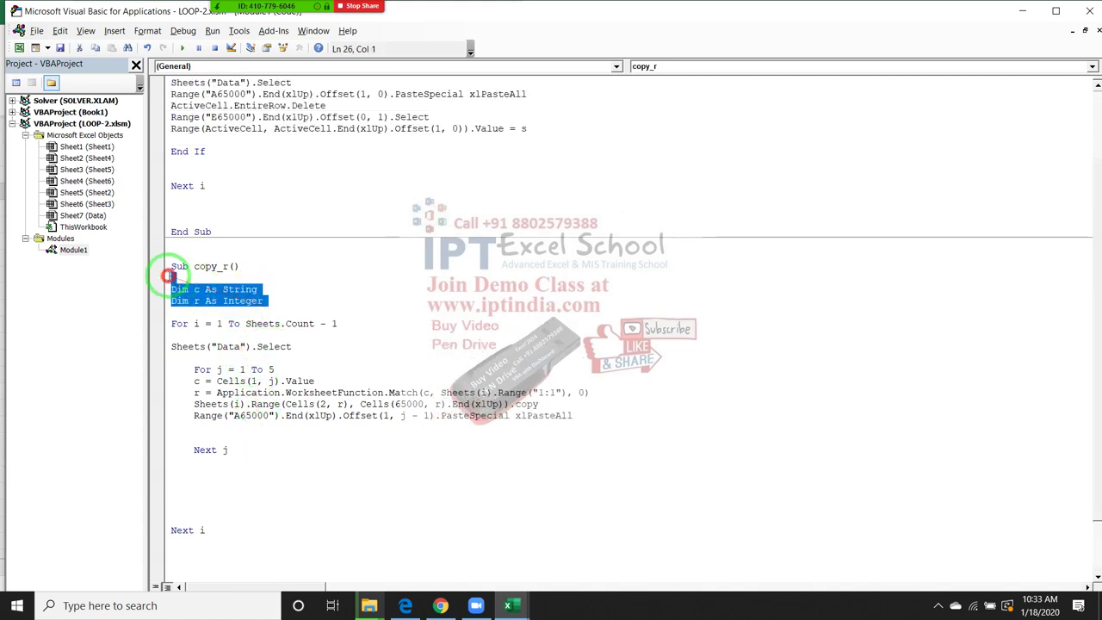
pyautogui.click(217, 325)
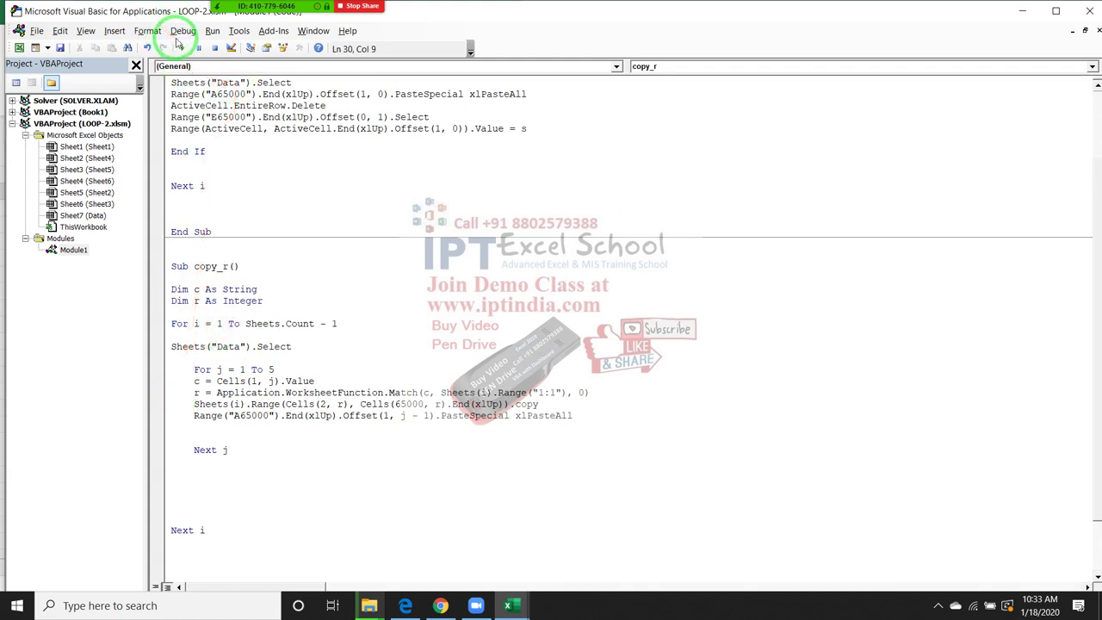
# Step: Start stepping into copy_r up to the Sheets("Data") select line, checking the value of i
pyautogui.click(182, 31)
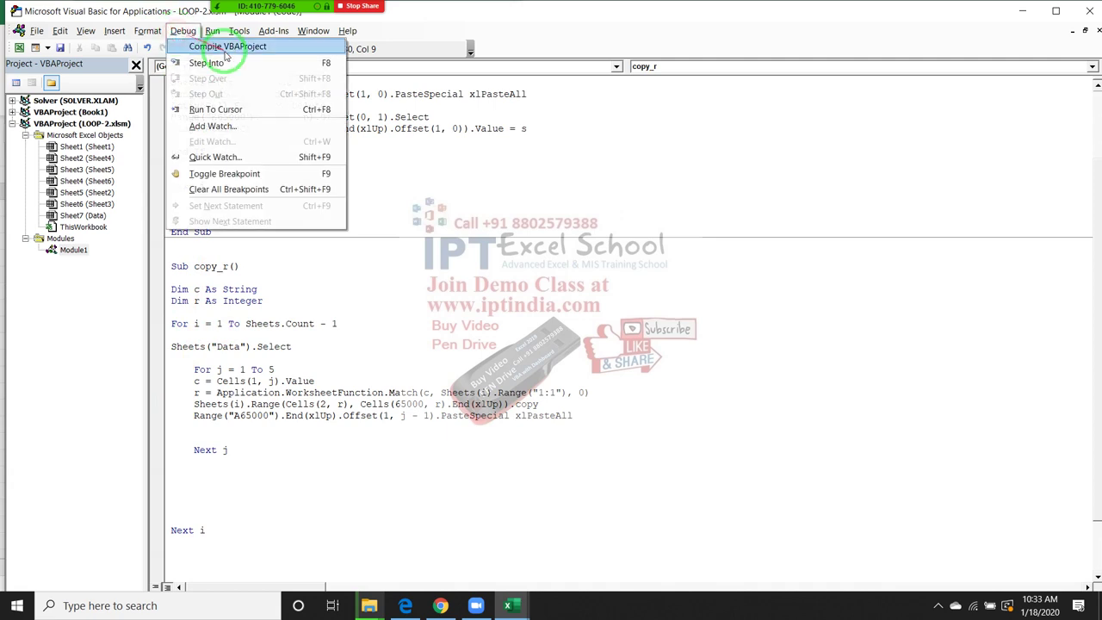
pyautogui.click(207, 67)
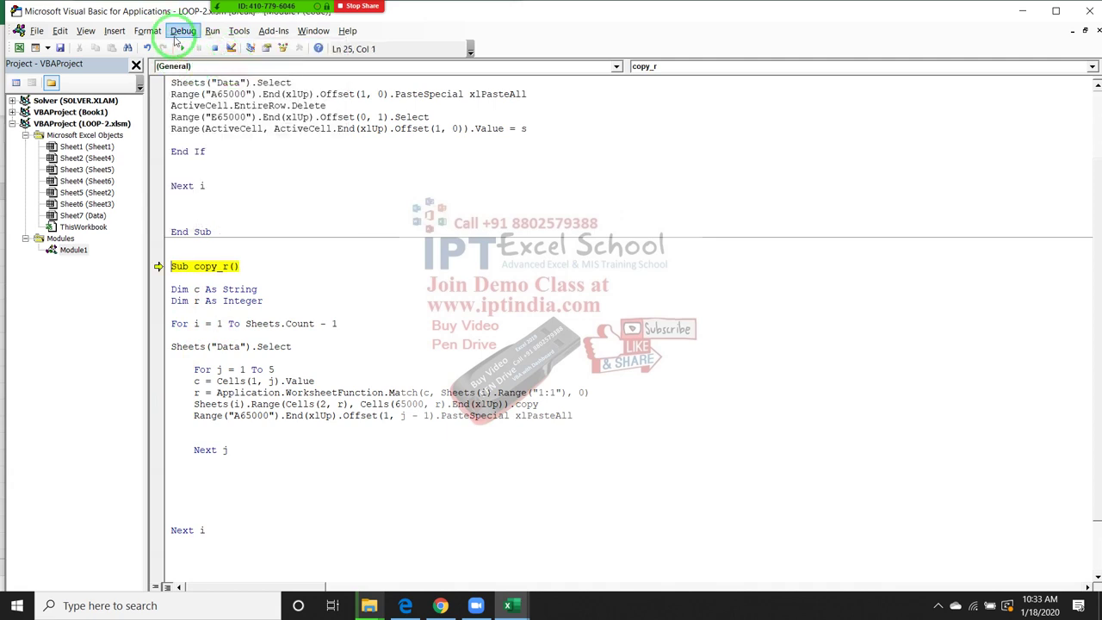
pyautogui.click(183, 31)
pyautogui.click(258, 63)
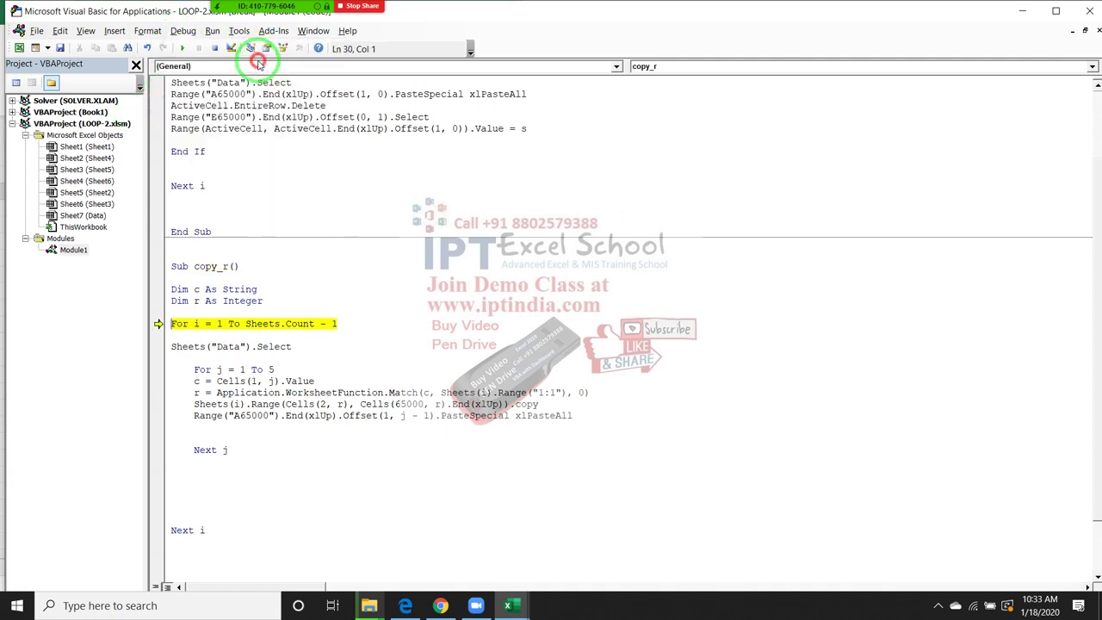
pyautogui.click(937, 605)
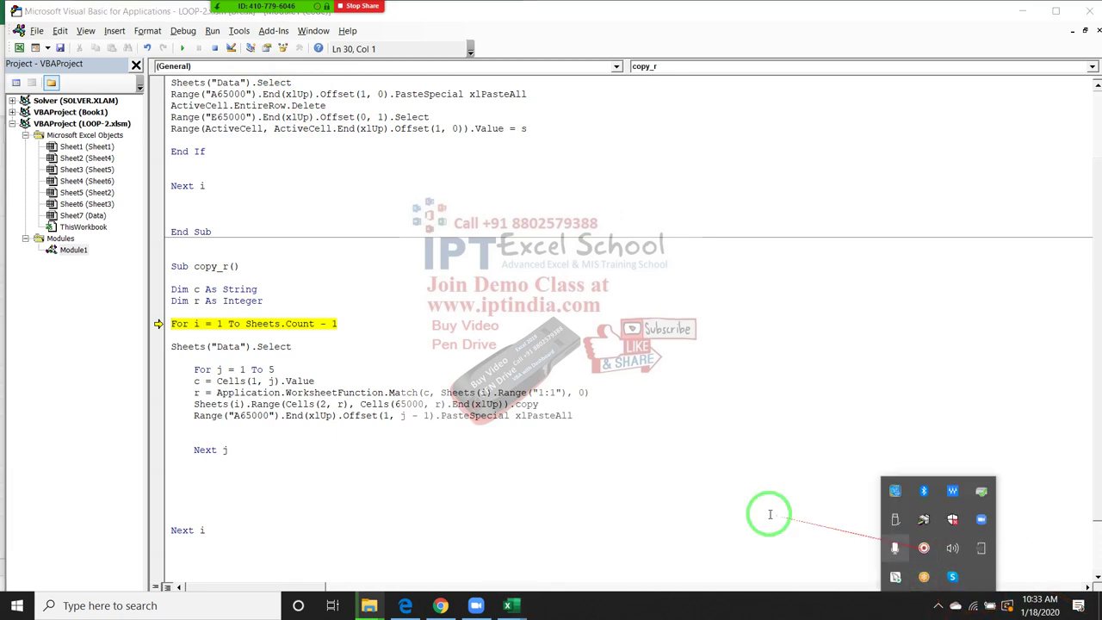
pyautogui.click(335, 329)
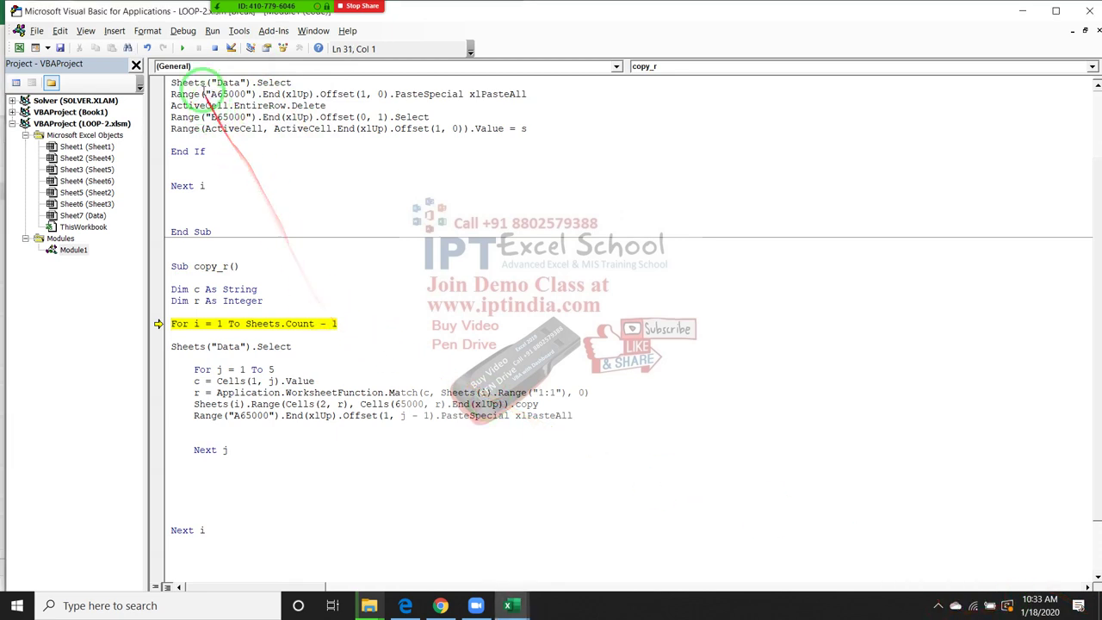
pyautogui.click(182, 31)
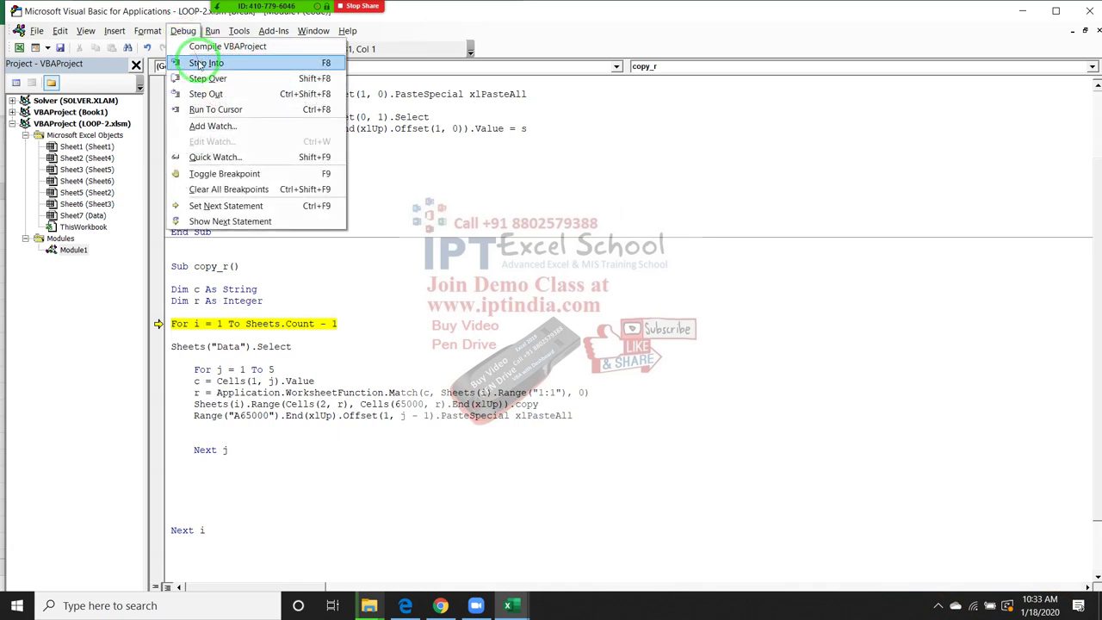
pyautogui.click(196, 63)
pyautogui.click(186, 32)
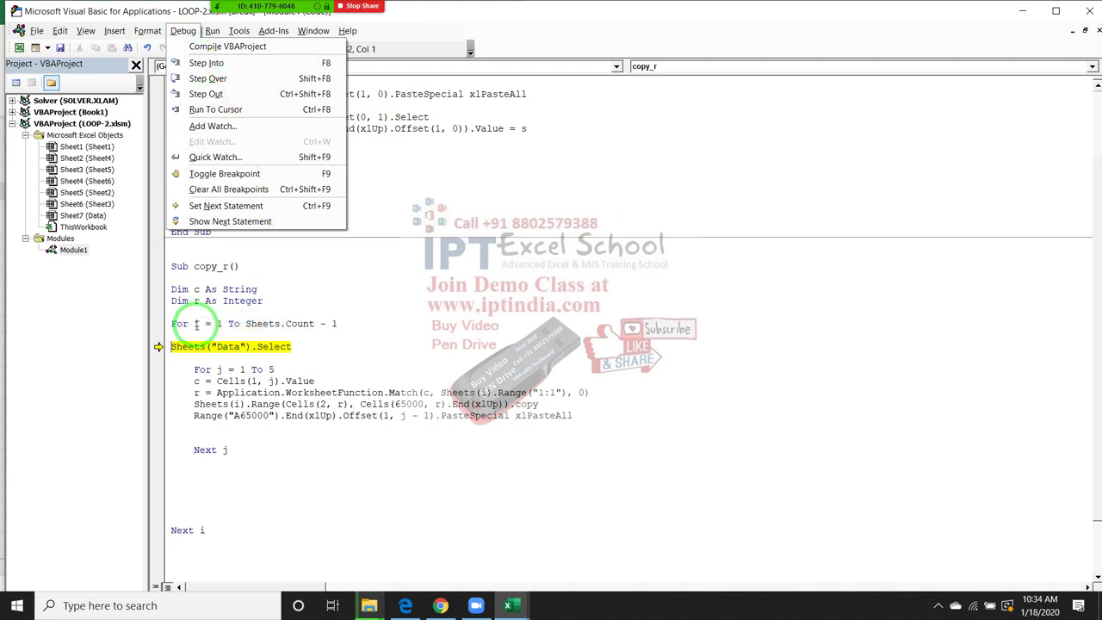
pyautogui.click(197, 324)
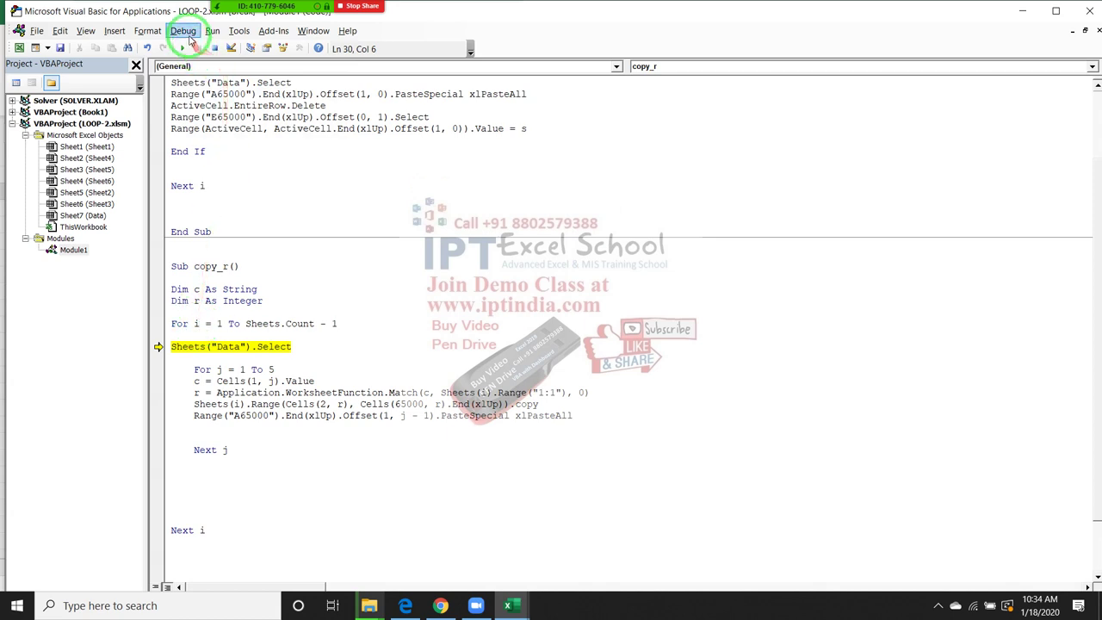
# Step: Step through the For j loop and the c = Cells line to reach the Match line
pyautogui.click(183, 31)
pyautogui.click(196, 67)
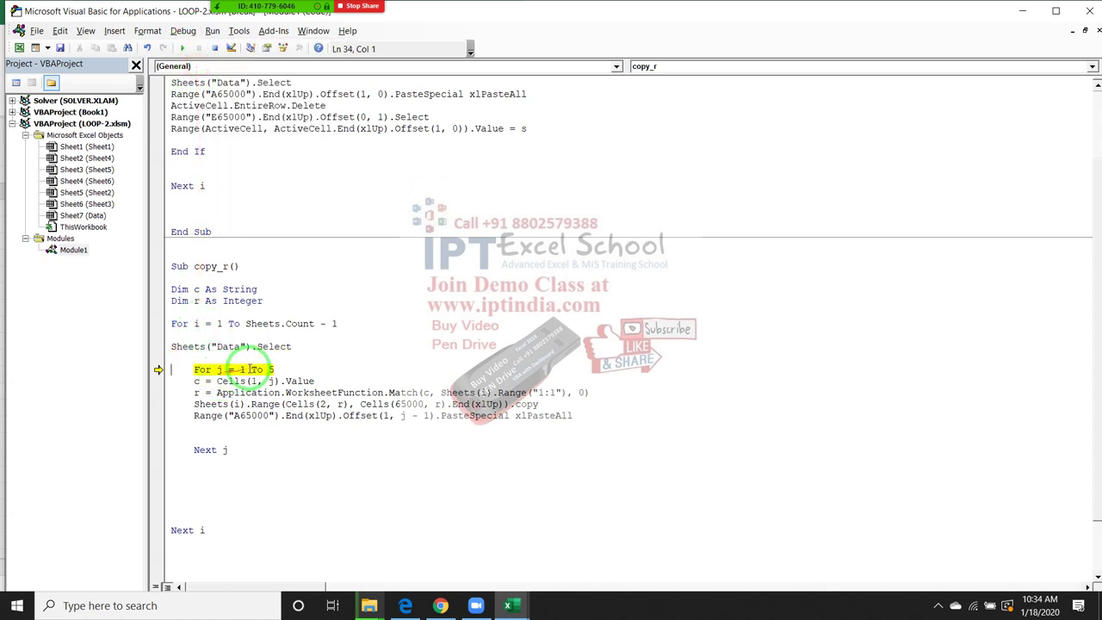
pyautogui.click(182, 31)
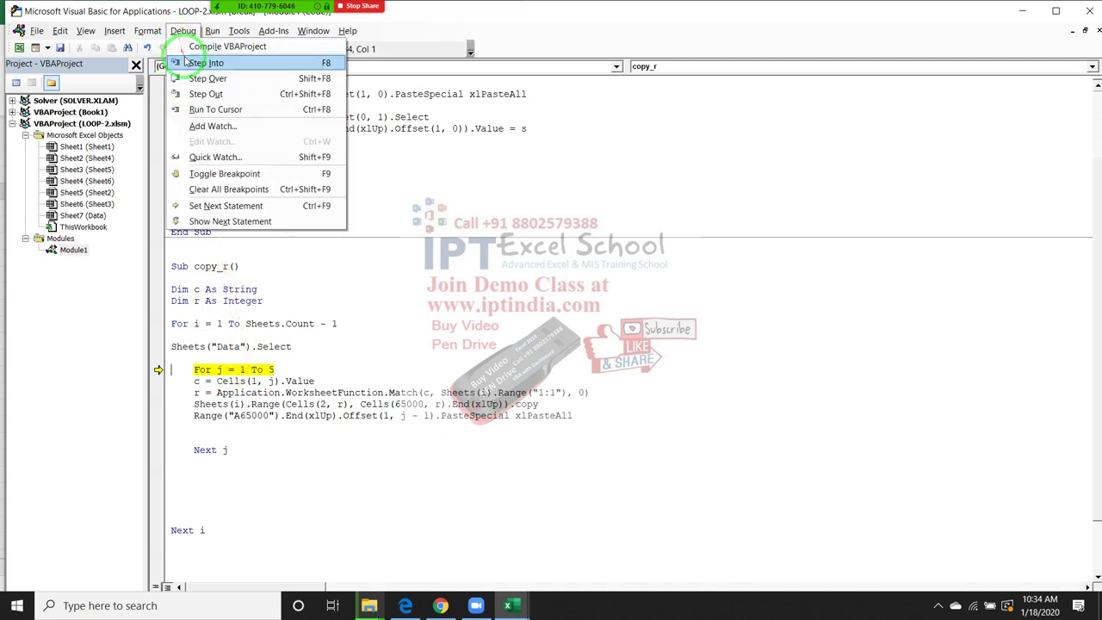
pyautogui.click(196, 66)
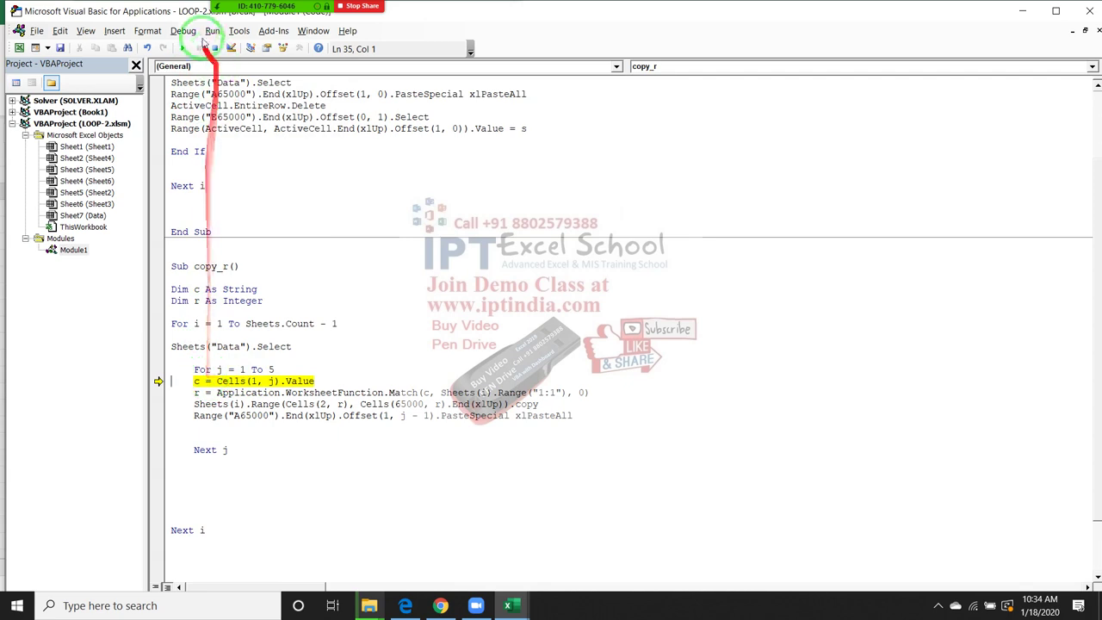
pyautogui.click(182, 31)
pyautogui.moveTo(211, 31)
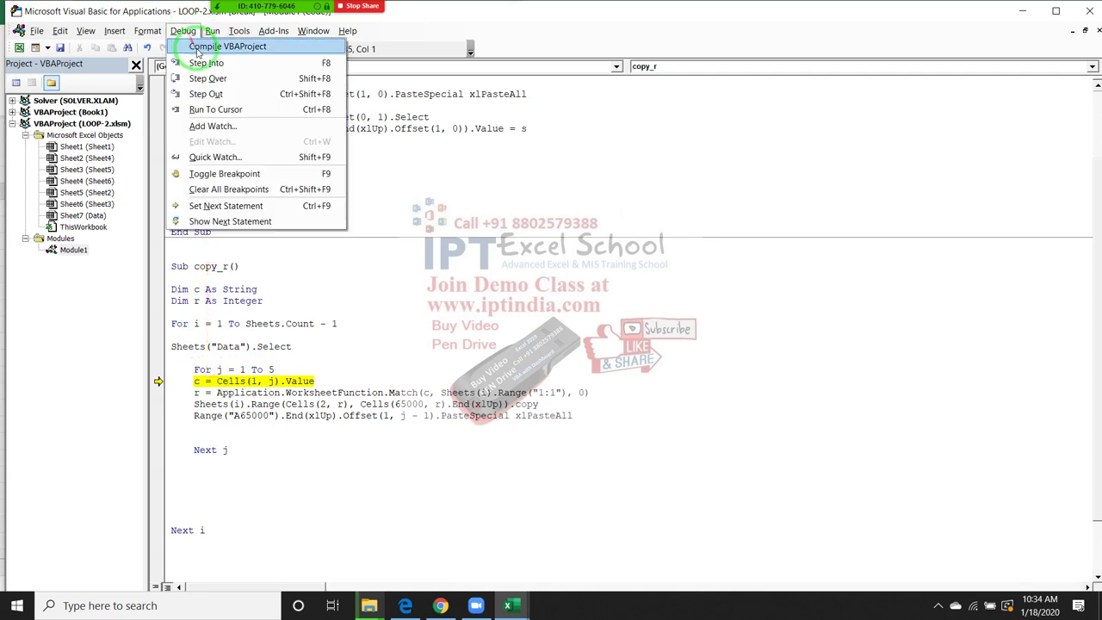
pyautogui.click(196, 62)
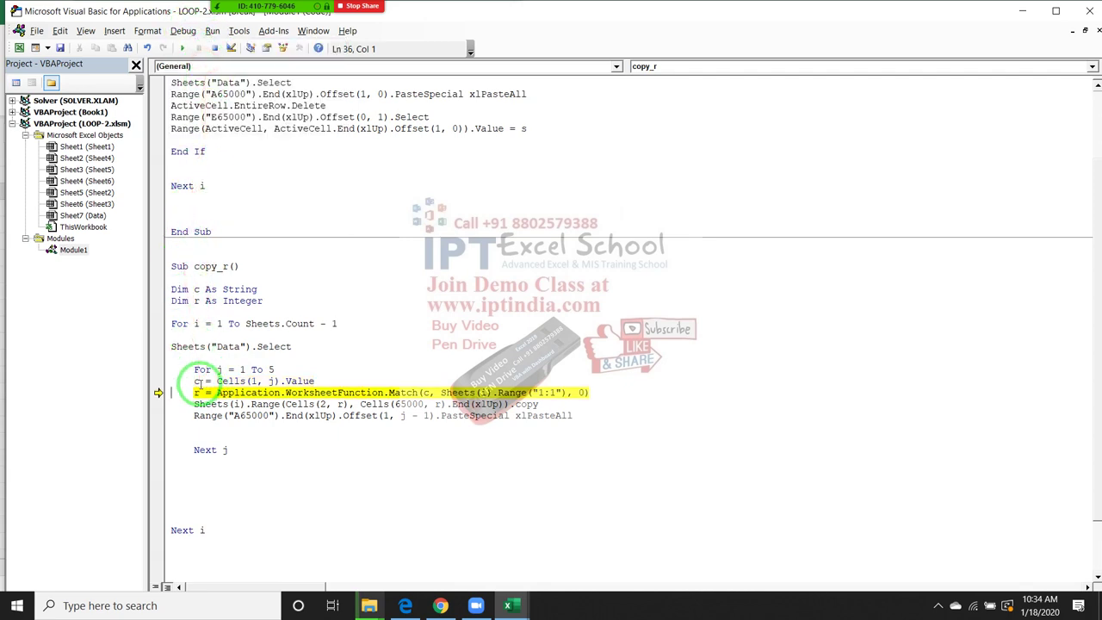
# Step: Step to the Sheets(i).Range column-copy line, inspect its variables, and return to Excel
pyautogui.moveTo(196, 381)
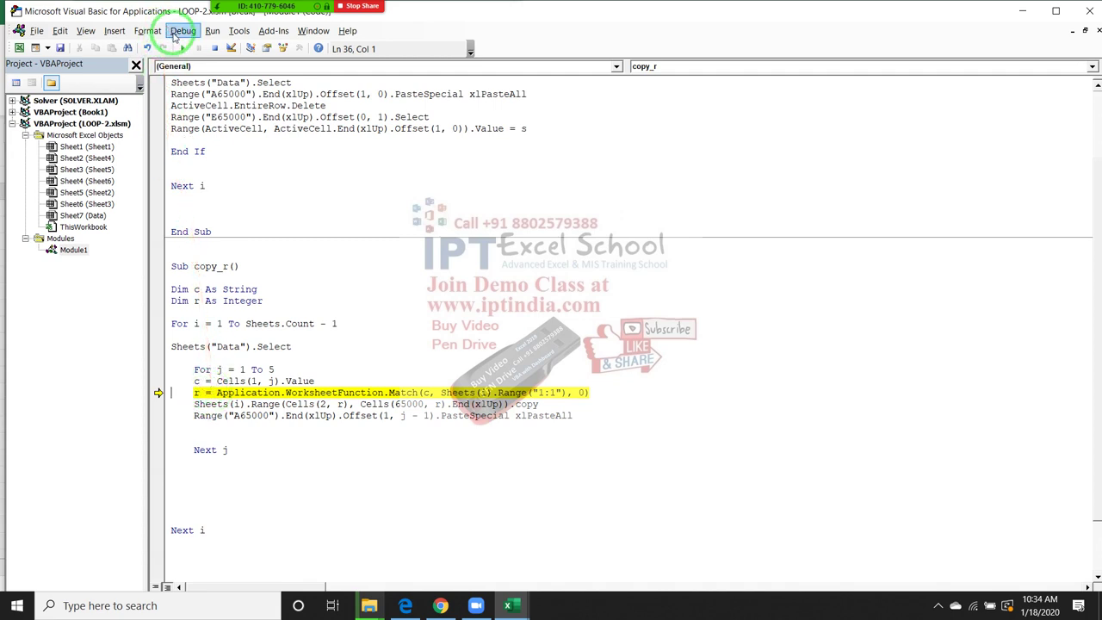
pyautogui.click(182, 31)
pyautogui.click(193, 63)
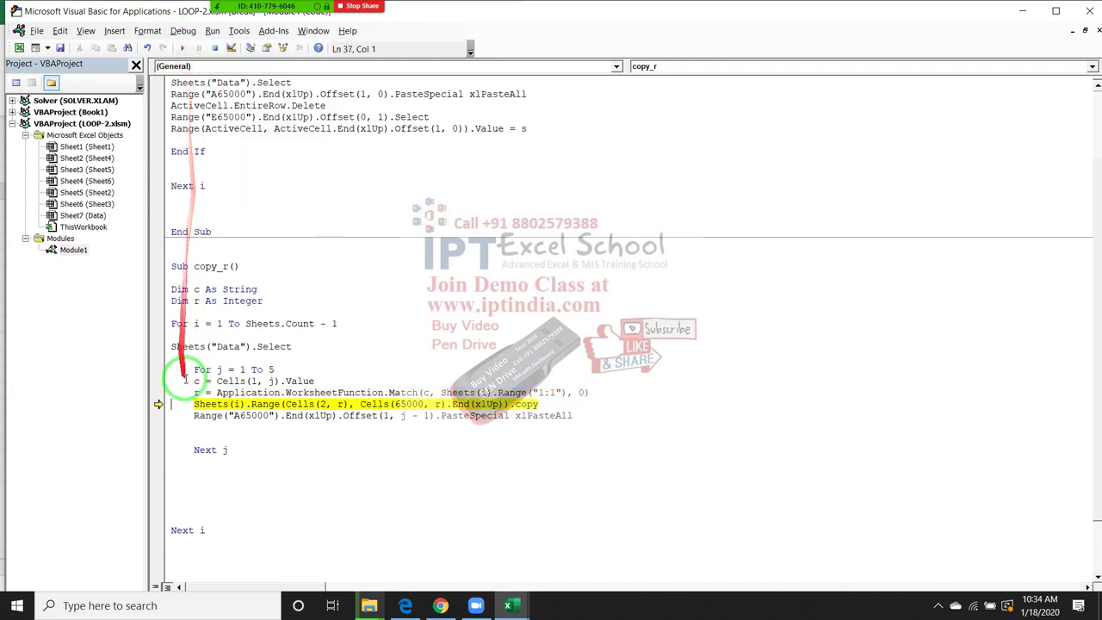
pyautogui.moveTo(196, 394)
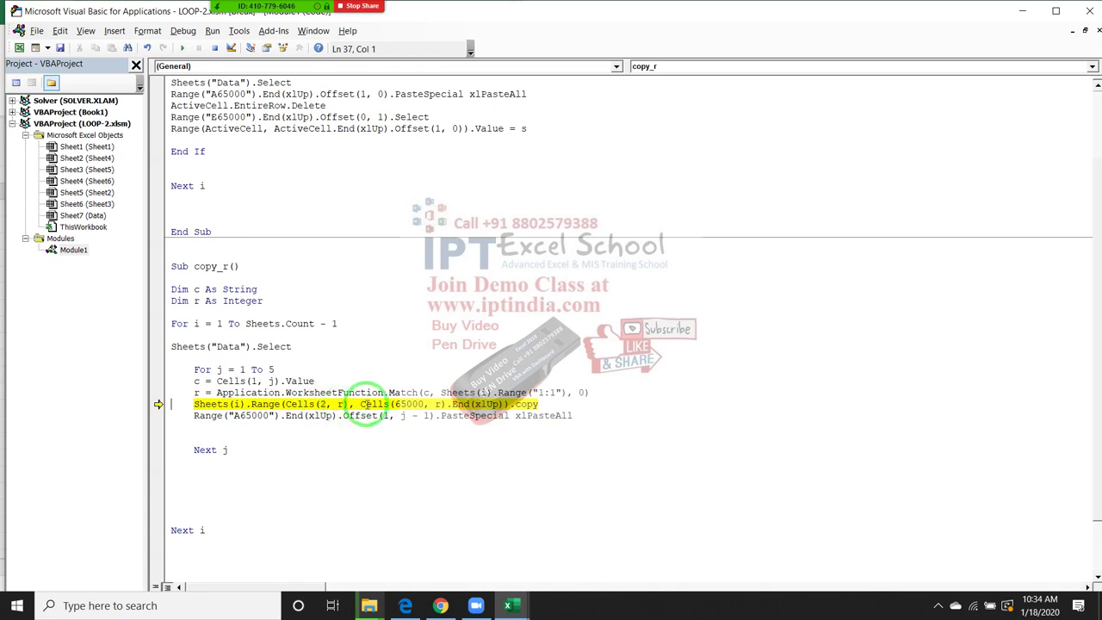
pyautogui.moveTo(341, 405)
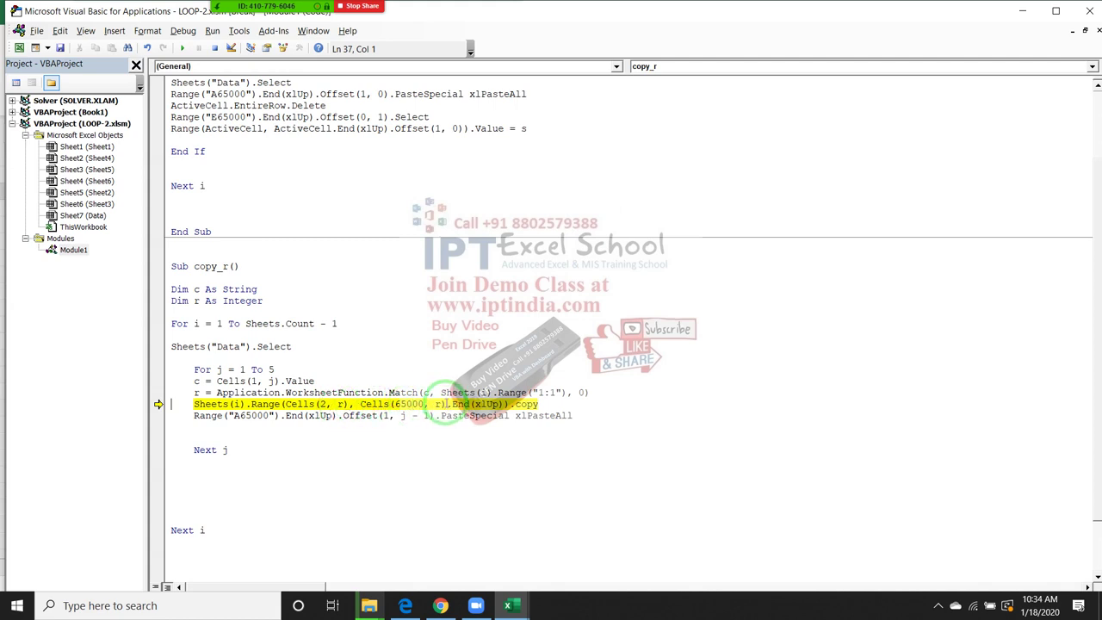
pyautogui.hotkey('alt', 'F11')
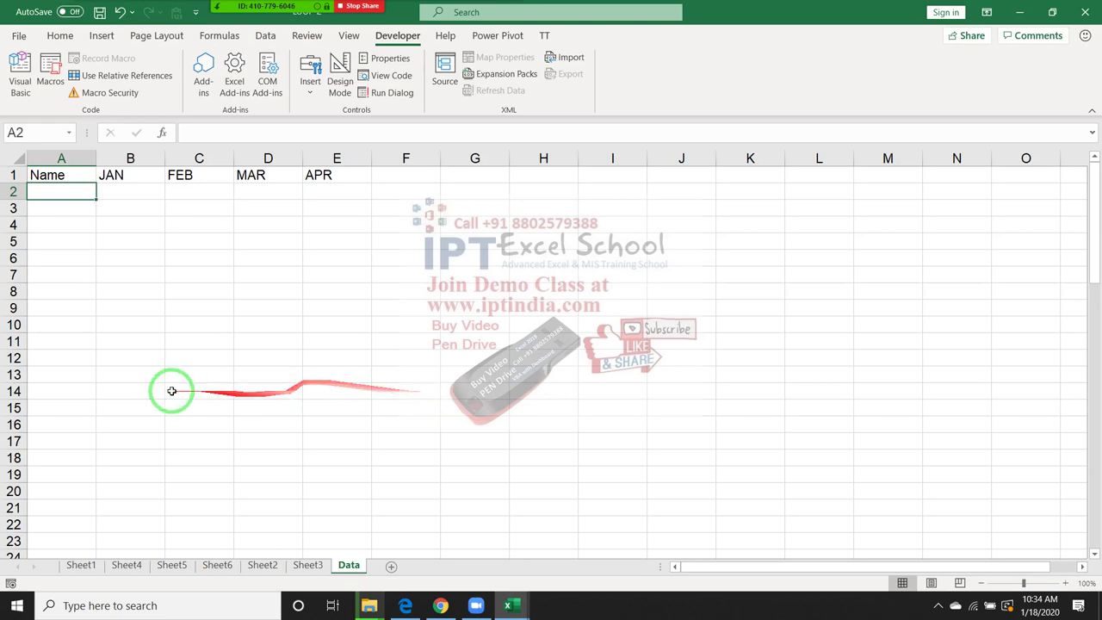
# Step: On Sheet1, select the source names in A2:A13 of column A
pyautogui.click(81, 565)
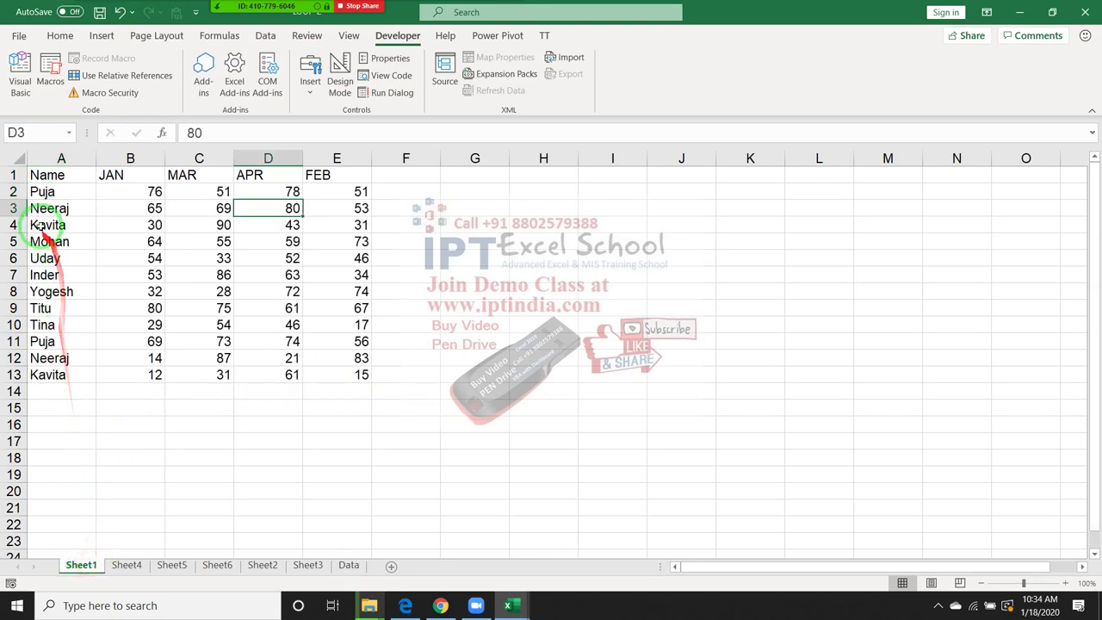
pyautogui.click(48, 194)
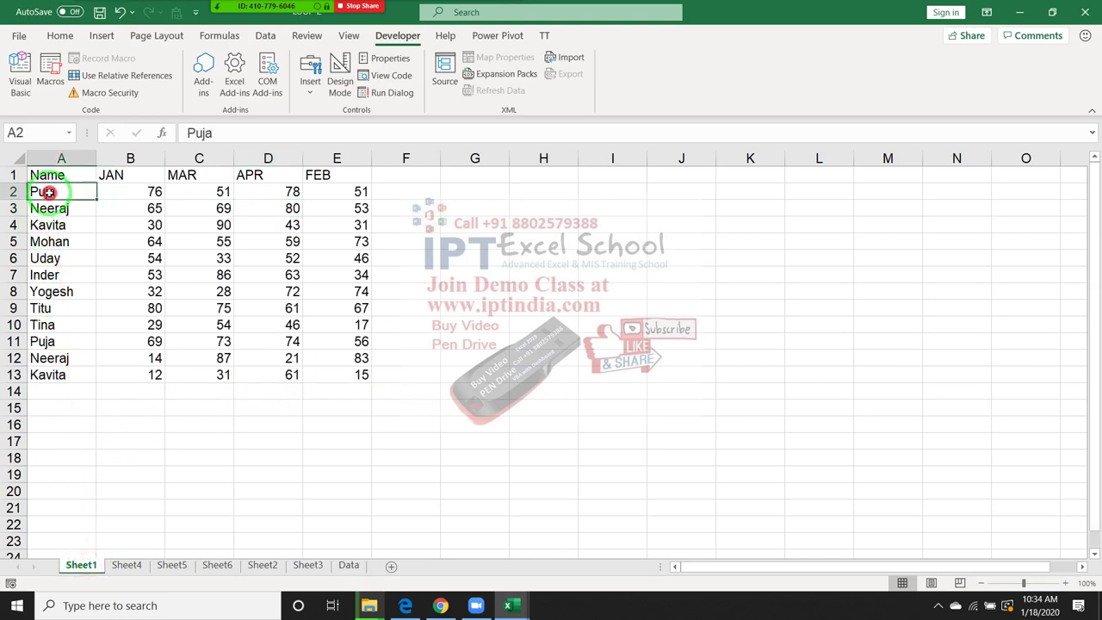
pyautogui.click(40, 544)
pyautogui.hotkey('ctrl', 'Up')
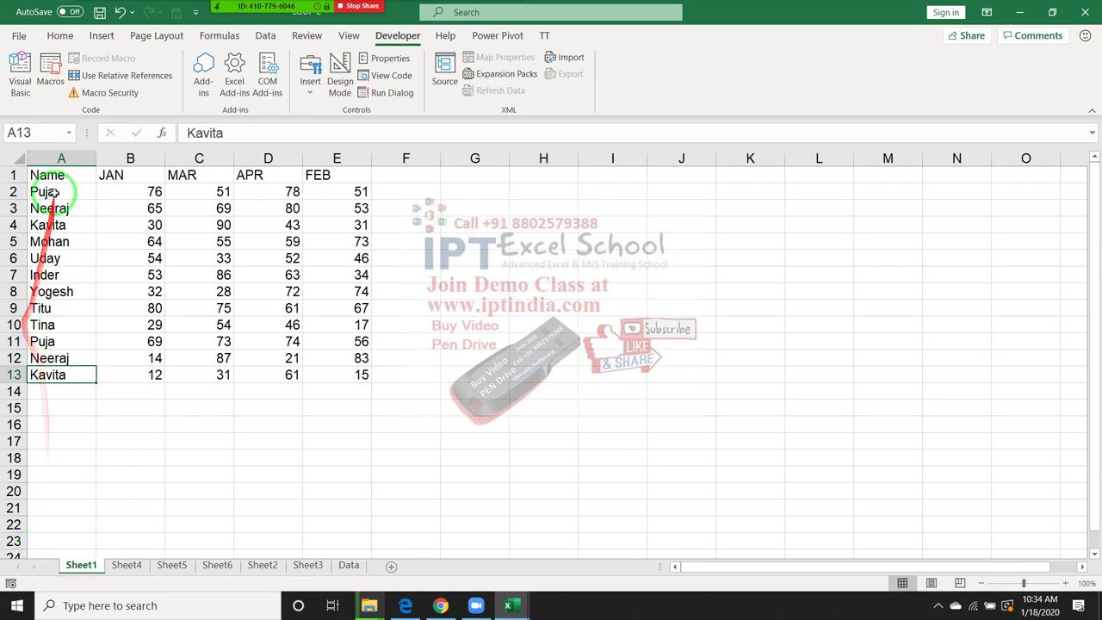
pyautogui.keyDown('shift'); pyautogui.click(50, 196); pyautogui.keyUp('shift')
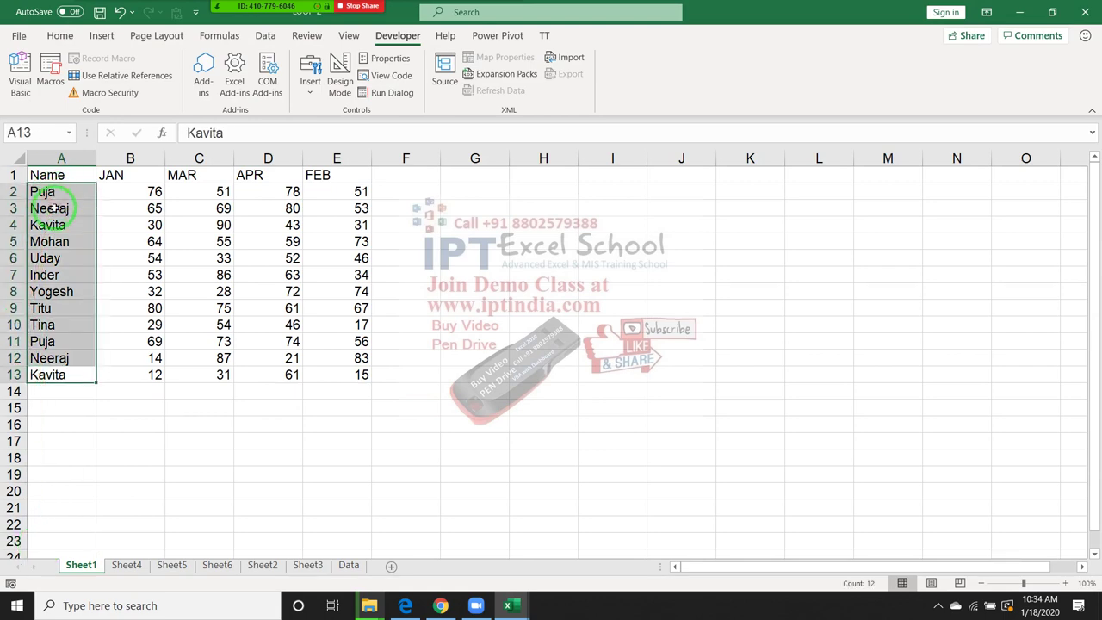
# Step: Execute the column-copy line in the paused macro and glance at the workbook
pyautogui.hotkey('alt', 'F11')
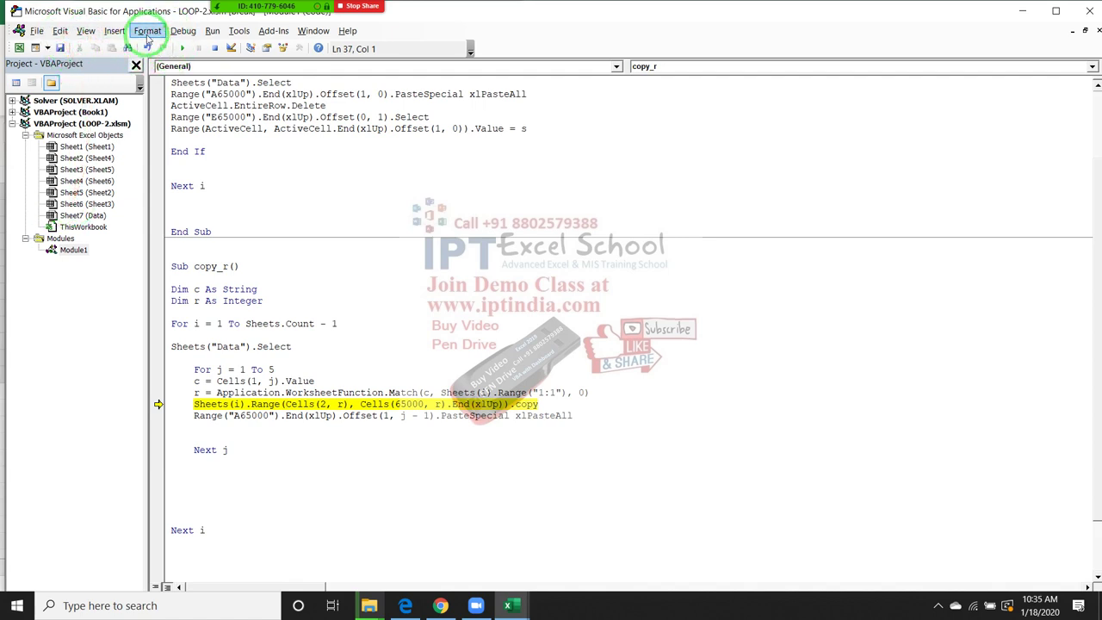
pyautogui.click(181, 30)
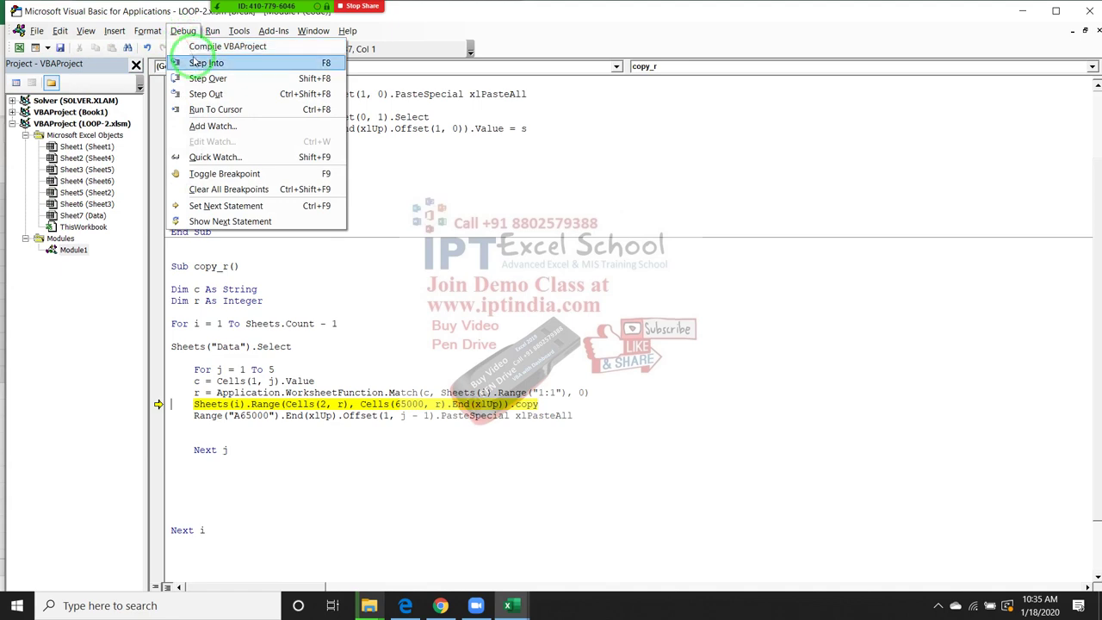
pyautogui.click(192, 62)
pyautogui.hotkey('alt', 'F11')
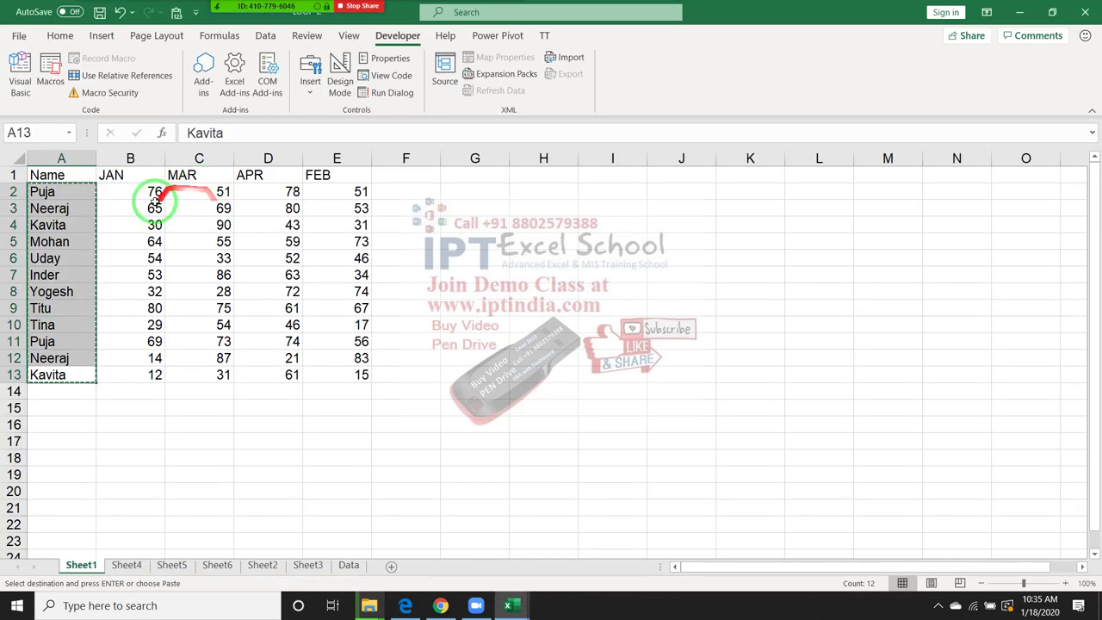
pyautogui.hotkey('alt', 'F11')
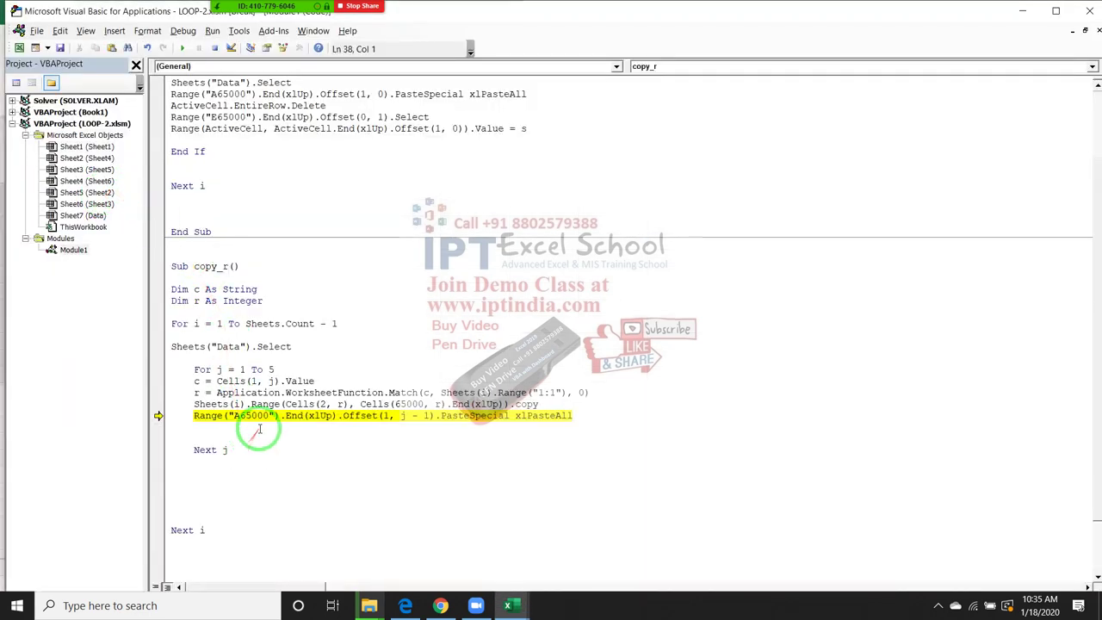
# Step: Inspect the Data sheet around A2, confirming it holds only headers, then return to the code
pyautogui.hotkey('alt', 'F11')
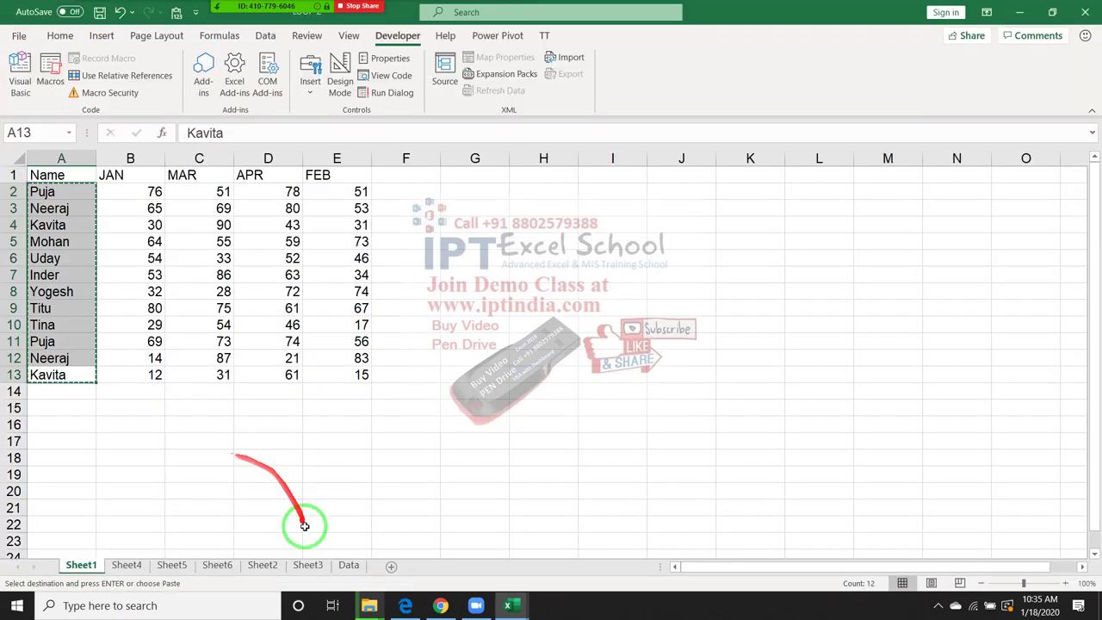
pyautogui.click(349, 565)
pyautogui.click(82, 456)
pyautogui.hotkey('alt', 'F11')
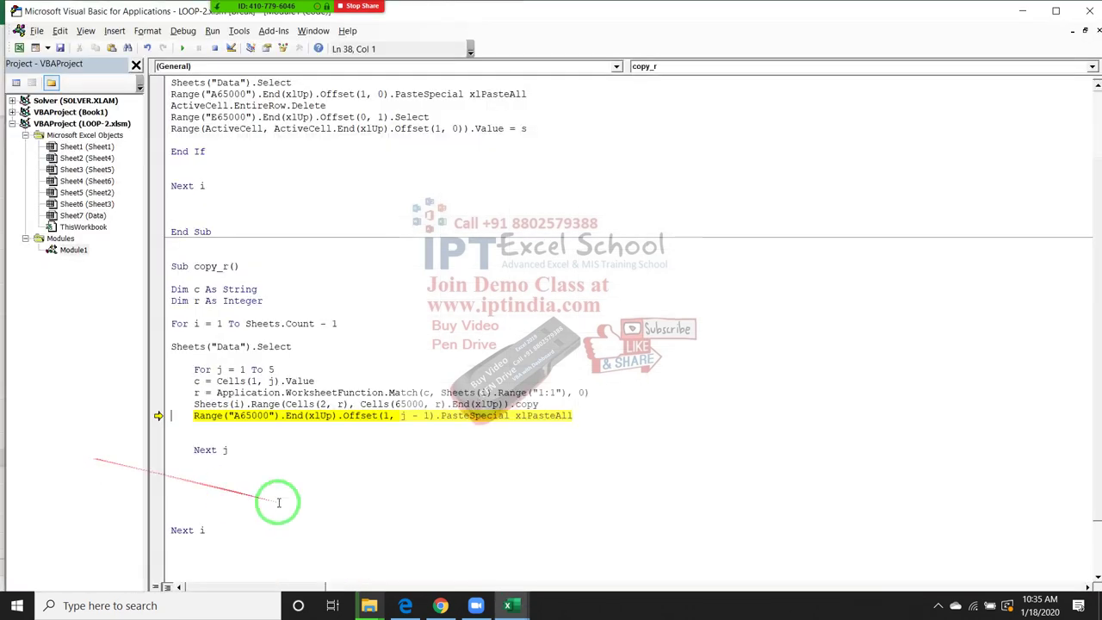
pyautogui.hotkey('alt', 'F11')
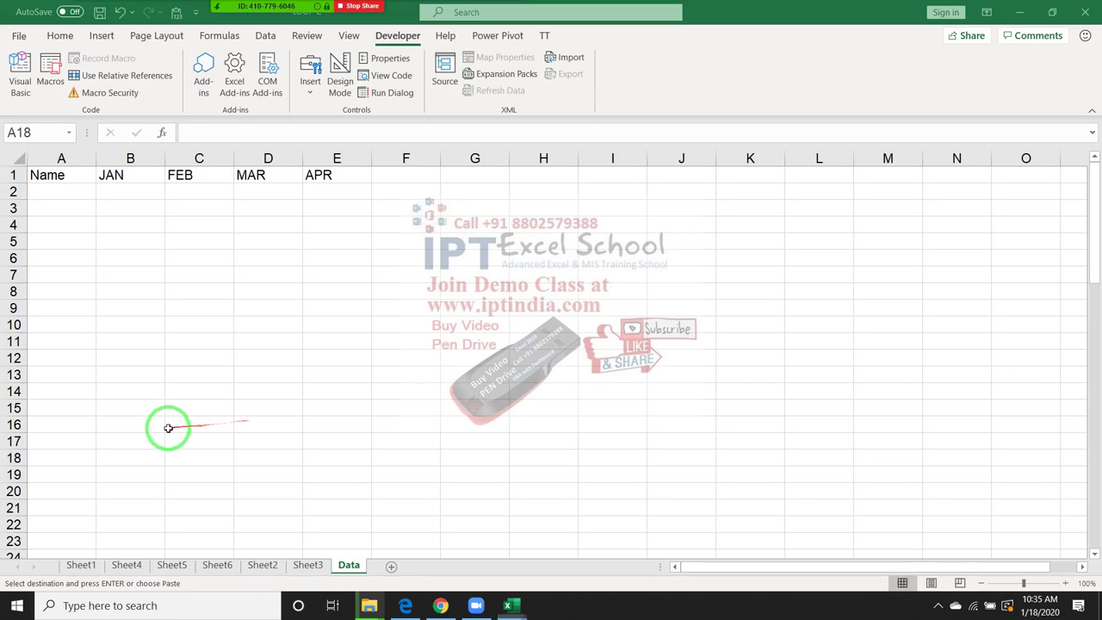
pyautogui.click(80, 522)
pyautogui.hotkey('ctrl', 'Home')
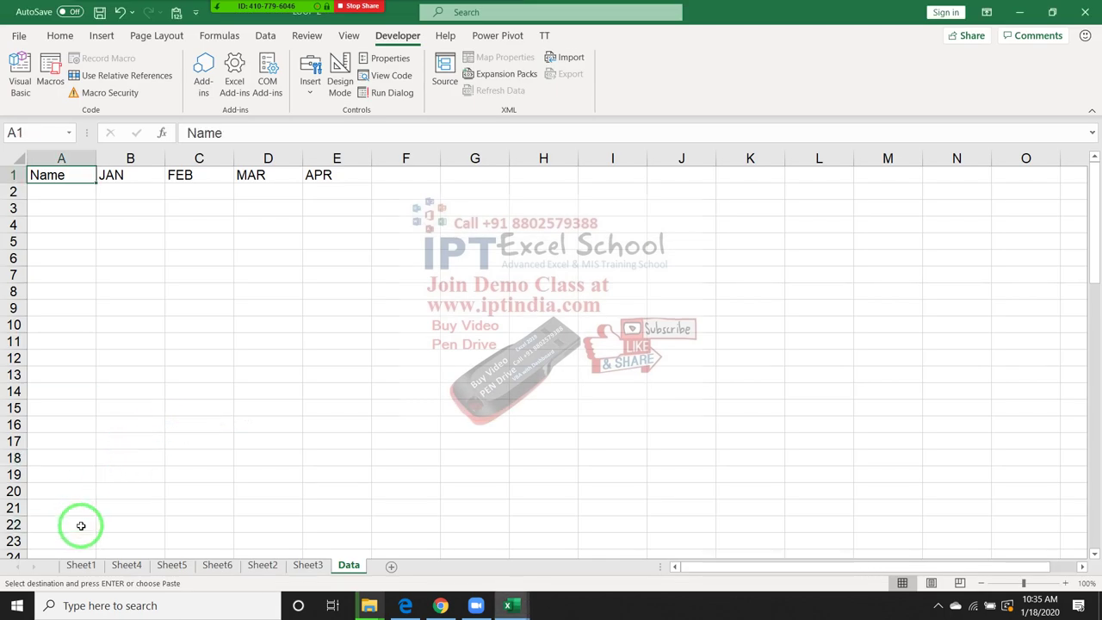
pyautogui.press('Down')
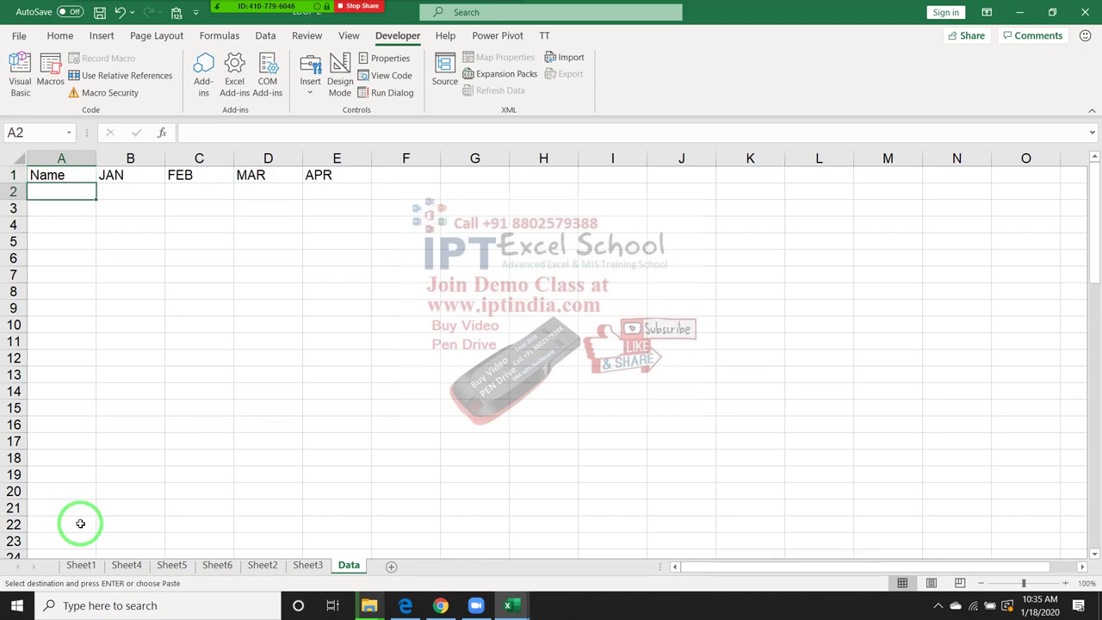
pyautogui.hotkey('alt', 'F11')
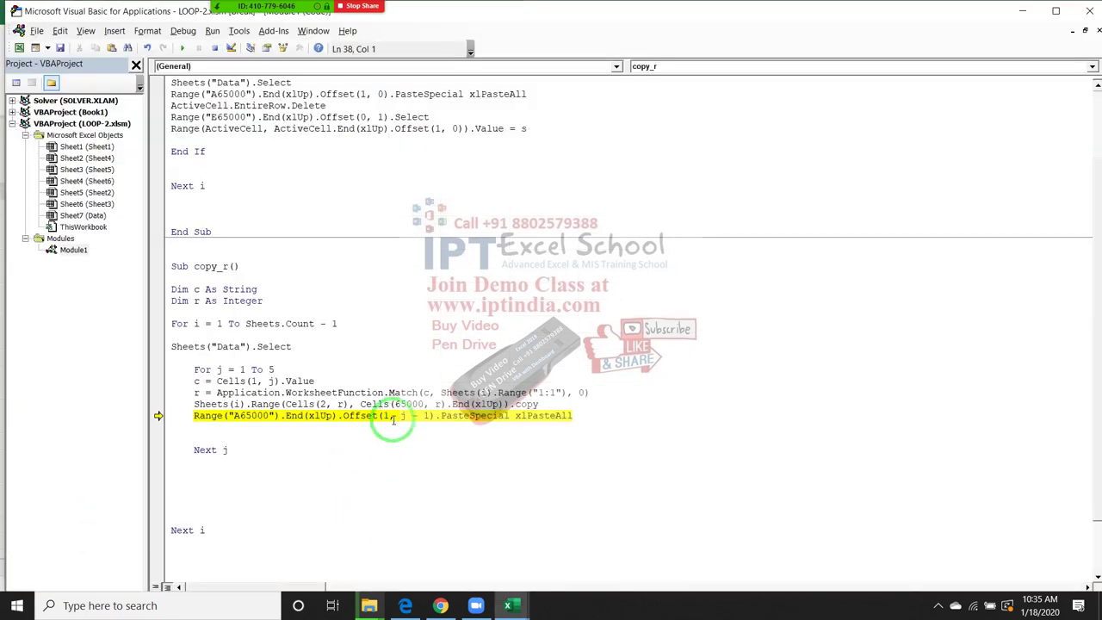
pyautogui.hotkey('alt', 'F11')
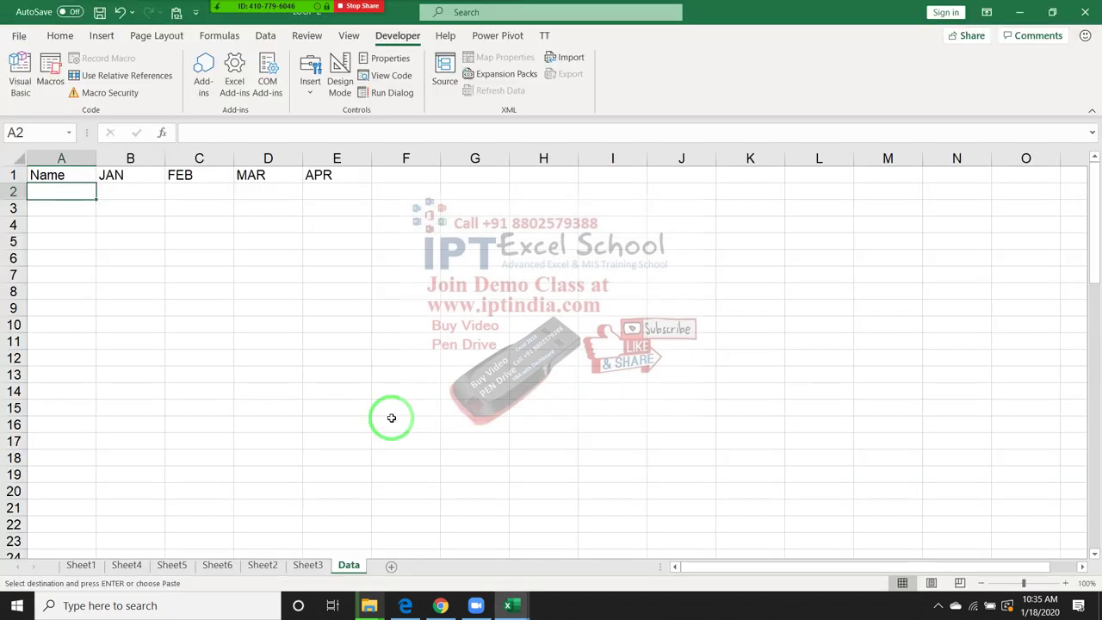
pyautogui.hotkey('alt', 'F11')
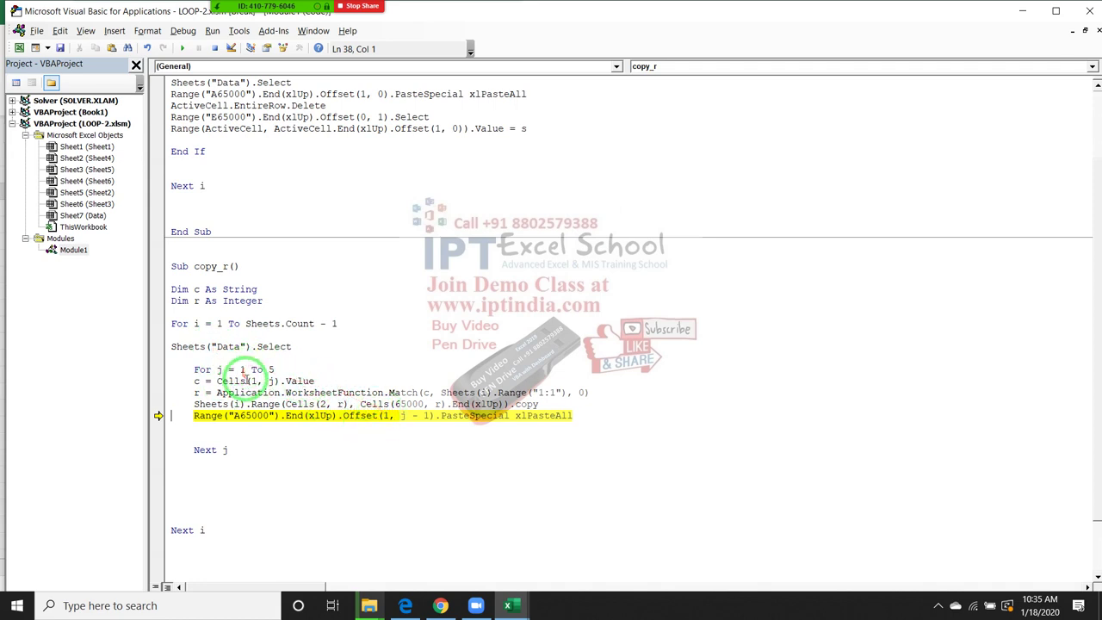
# Step: Highlight Cells(1, j).Value and j - 1, execute the paste line, and check names in Data
pyautogui.moveTo(315, 380); pyautogui.dragTo(217, 380)
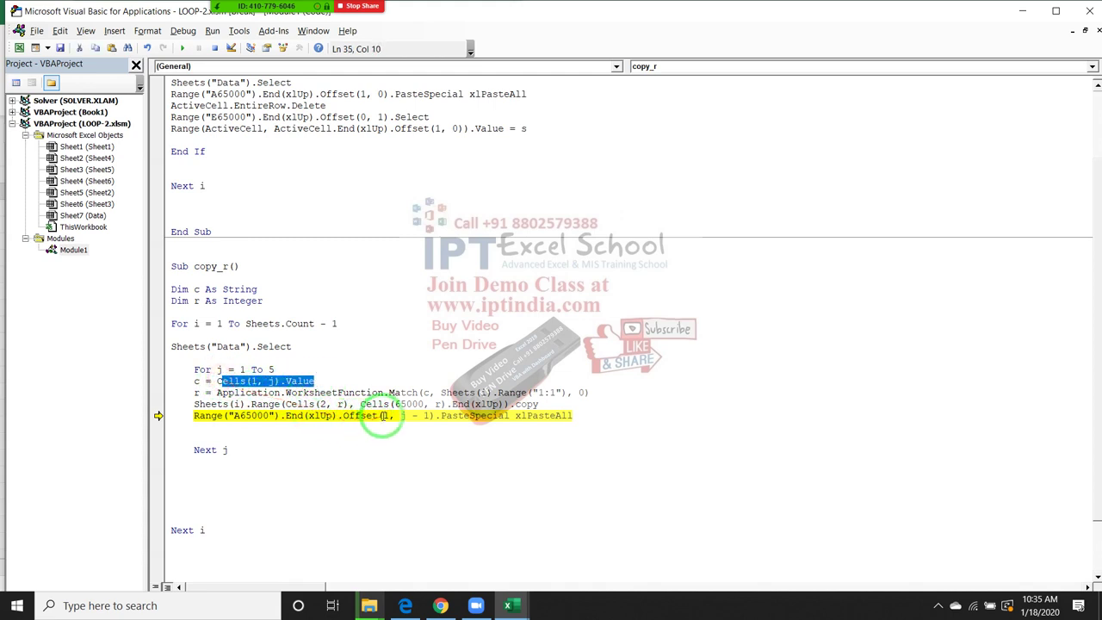
pyautogui.moveTo(400, 415); pyautogui.dragTo(428, 415)
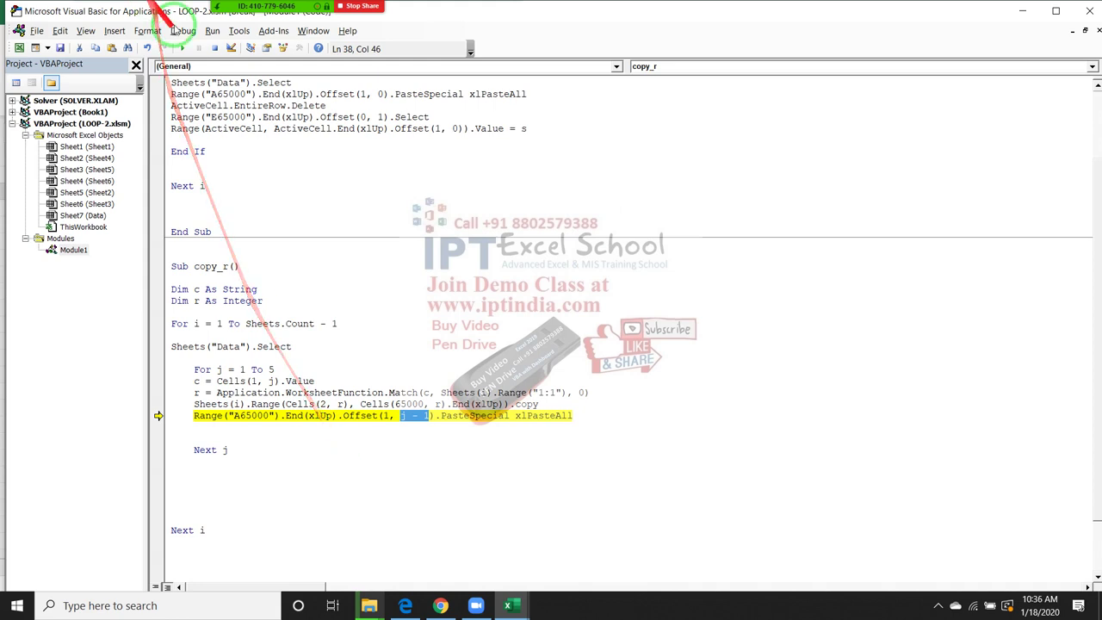
pyautogui.click(182, 31)
pyautogui.click(196, 64)
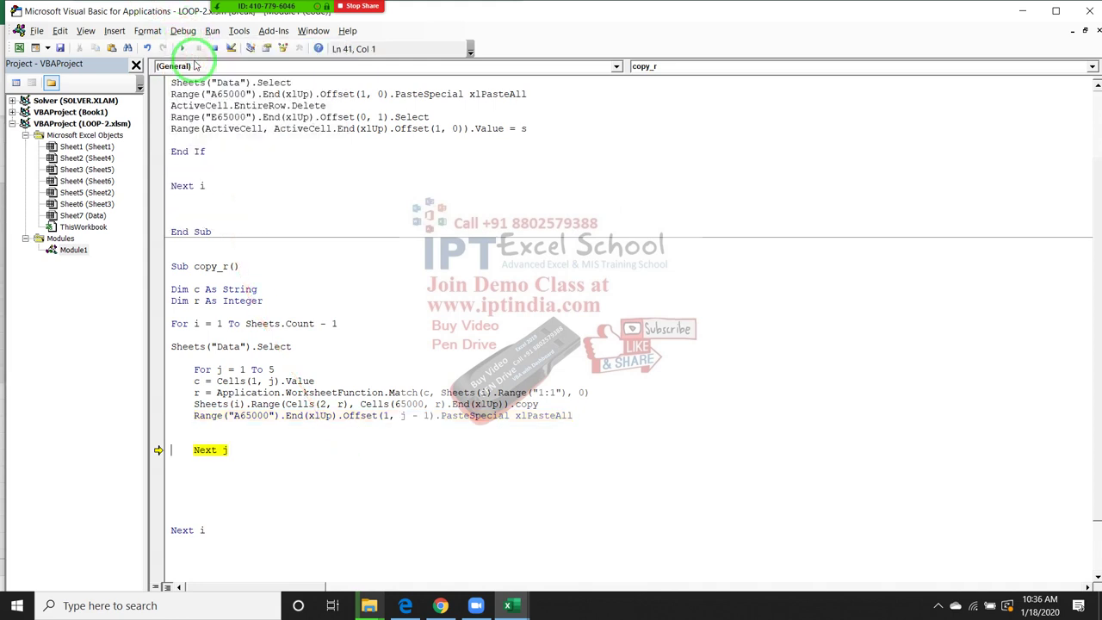
pyautogui.hotkey('alt', 'F11')
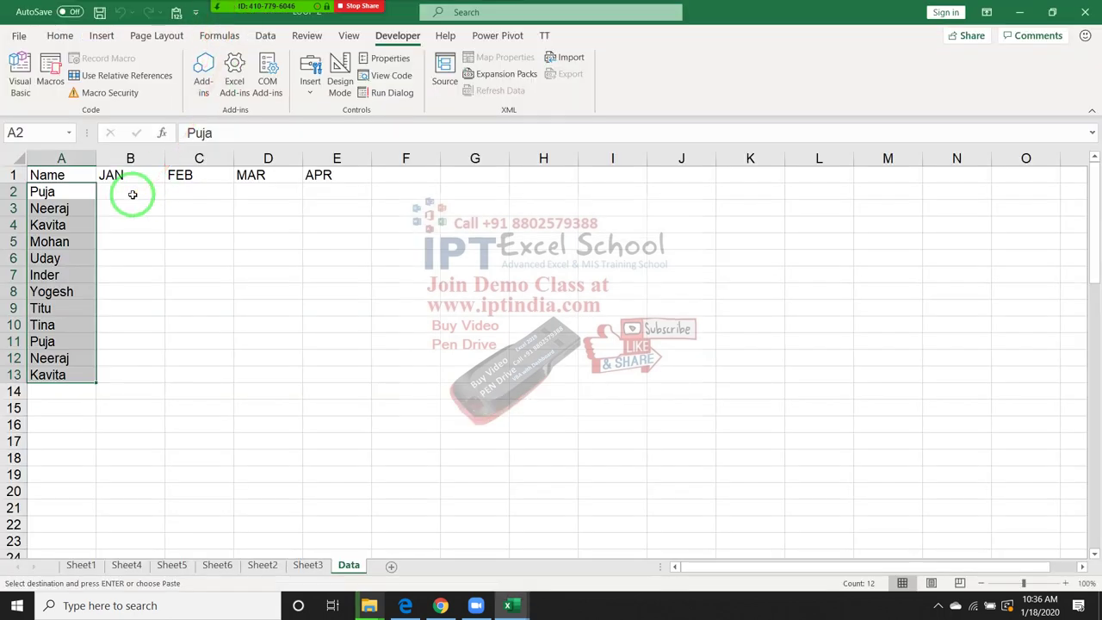
pyautogui.hotkey('alt', 'F11')
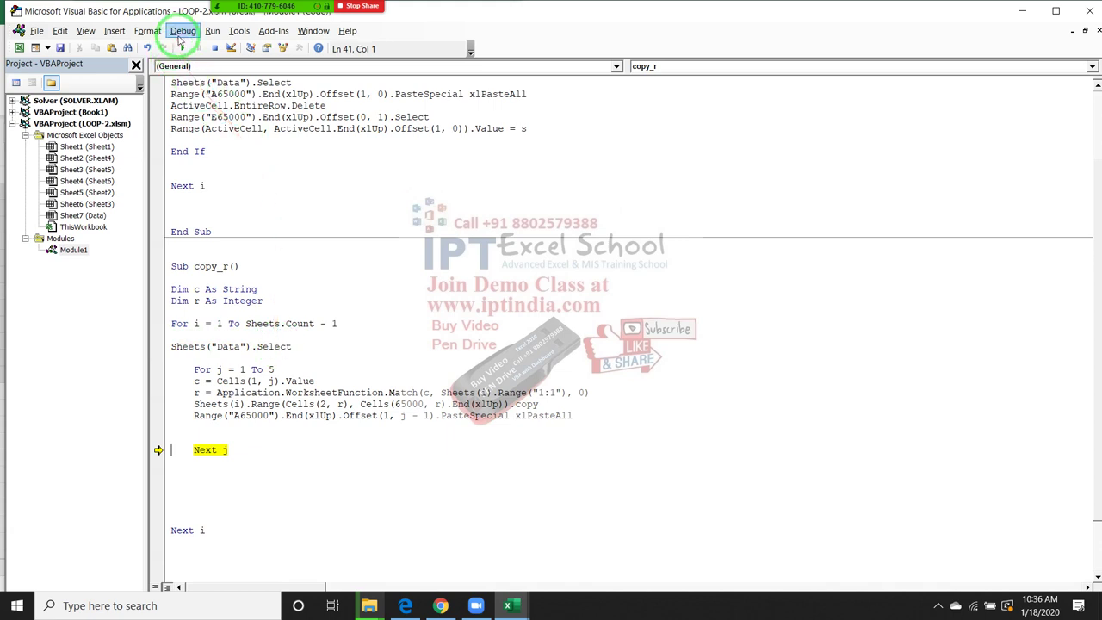
# Step: Step through Next j, the JAN header read and MATCH until the copy line raises error 1004
pyautogui.click(183, 31)
pyautogui.click(194, 63)
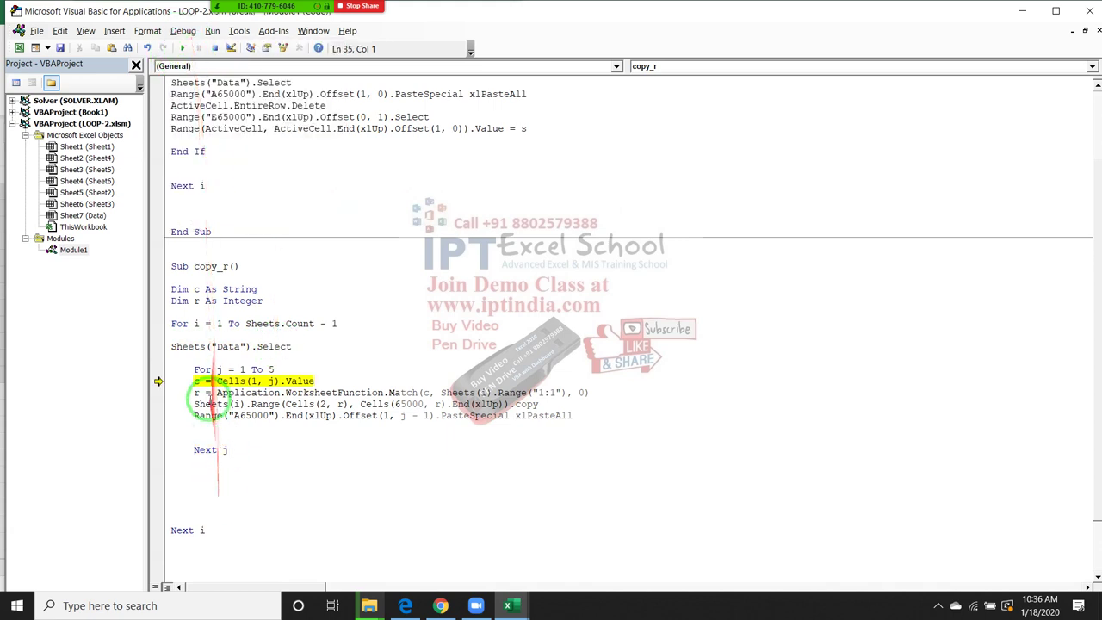
pyautogui.click(182, 31)
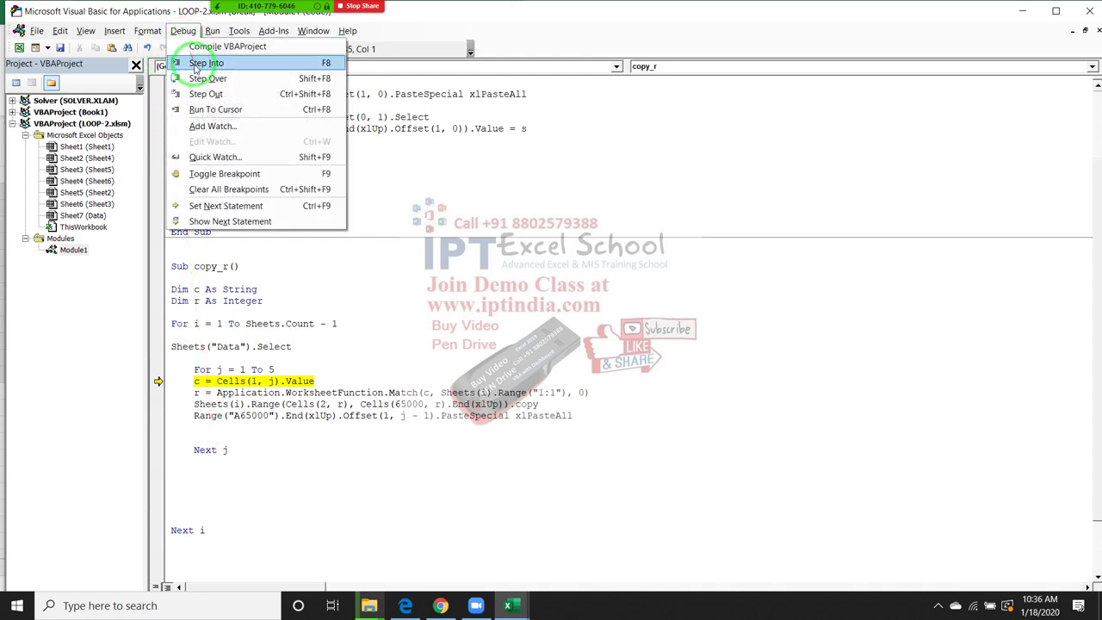
pyautogui.click(194, 63)
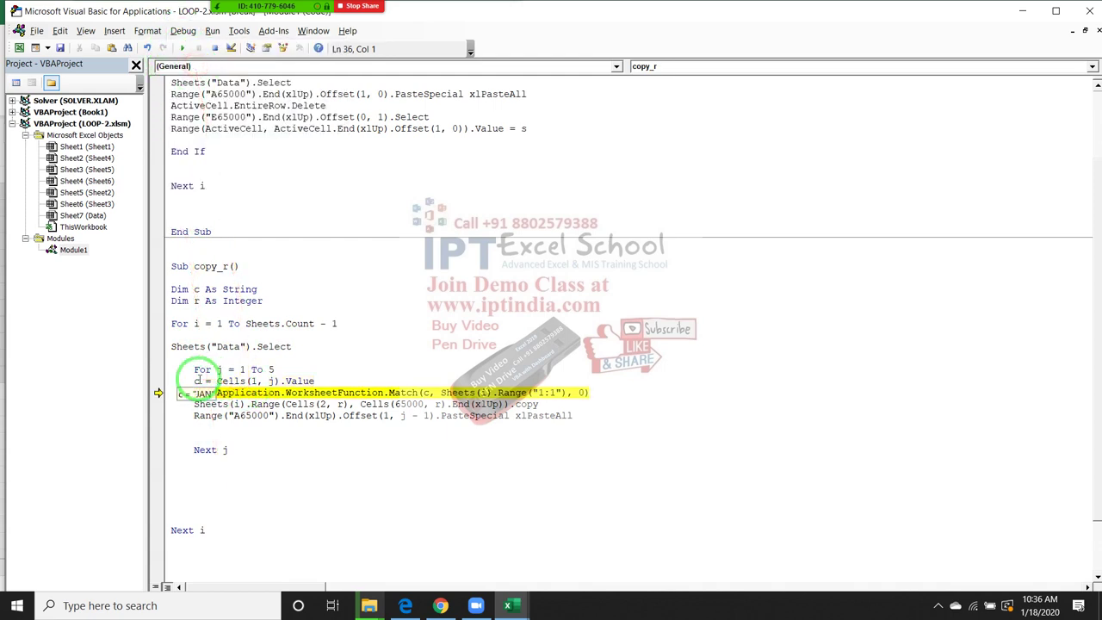
pyautogui.click(183, 31)
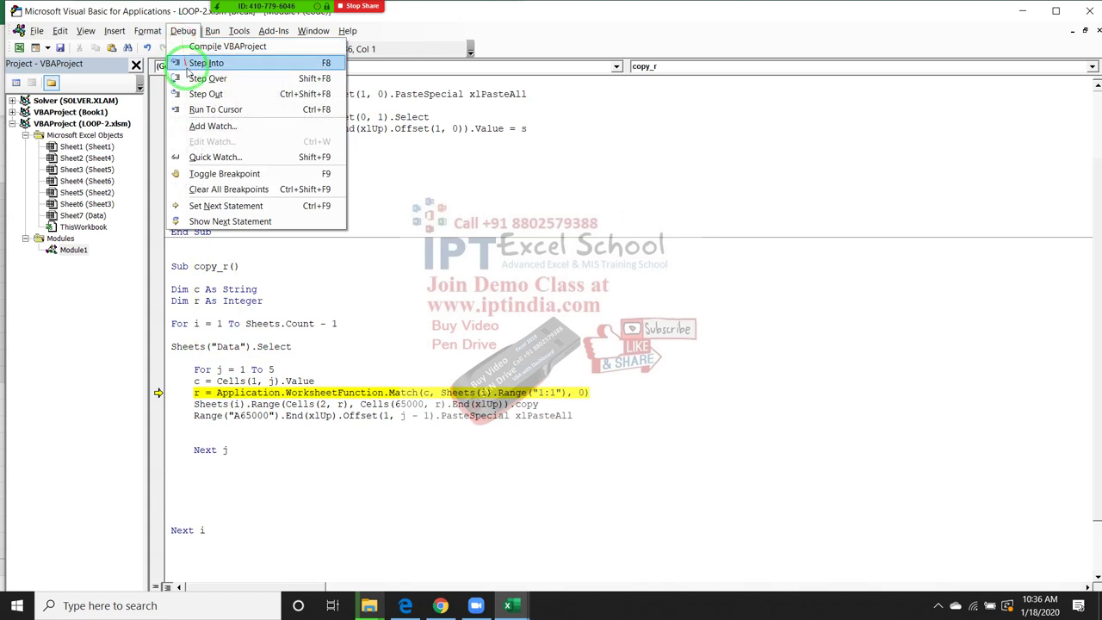
pyautogui.click(189, 65)
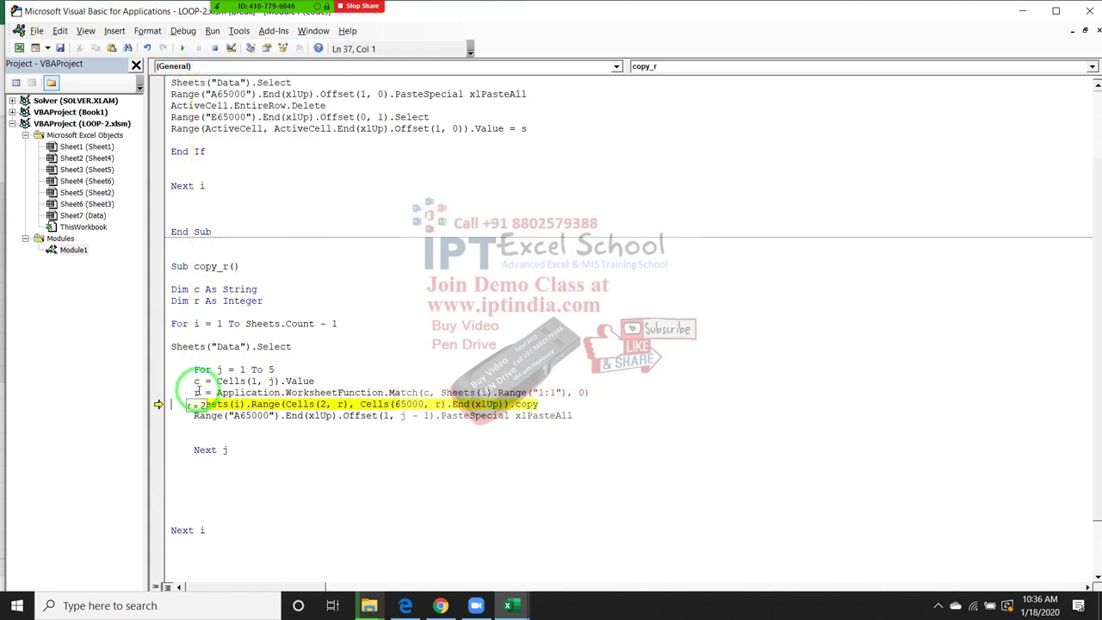
pyautogui.click(182, 31)
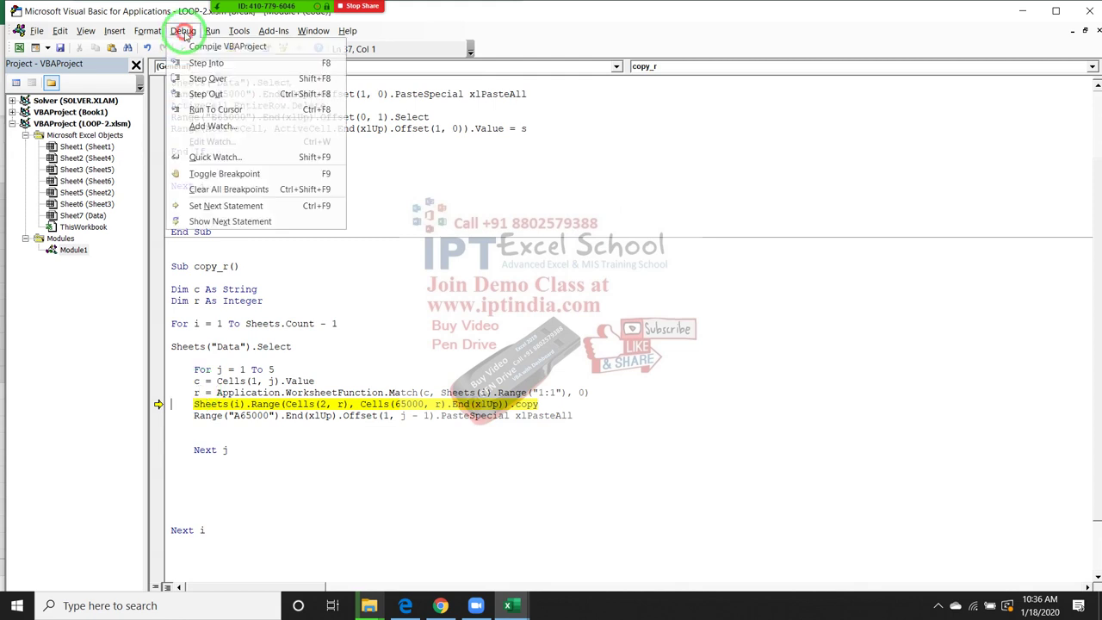
pyautogui.click(195, 64)
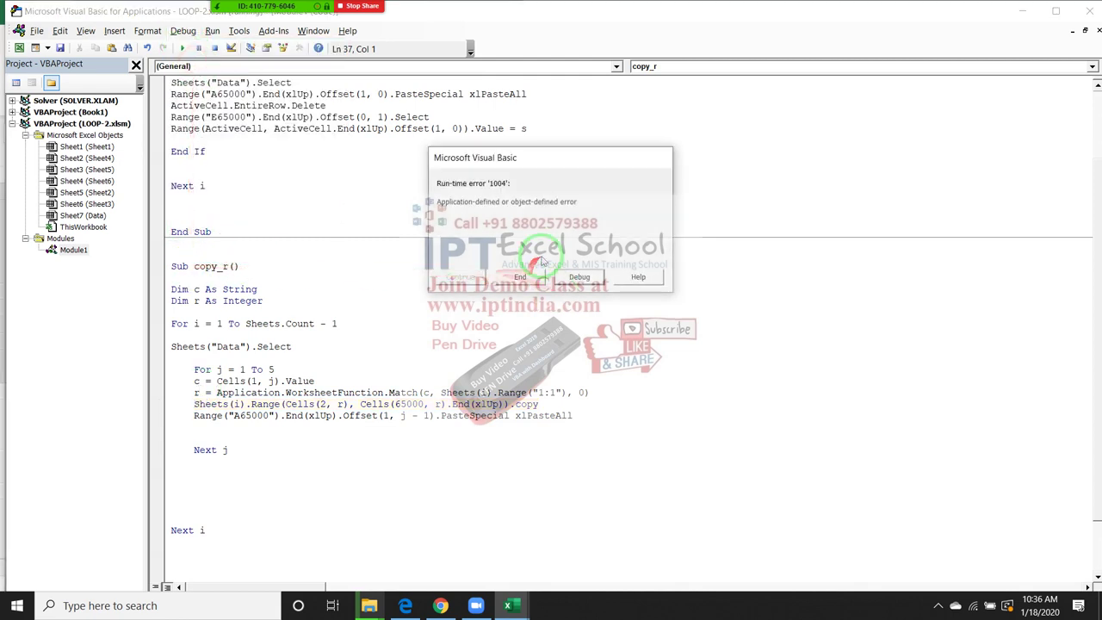
# Step: Debug the 1004 error, inspect r, retry the copy line, and check the Sheets index i = 1
pyautogui.click(578, 278)
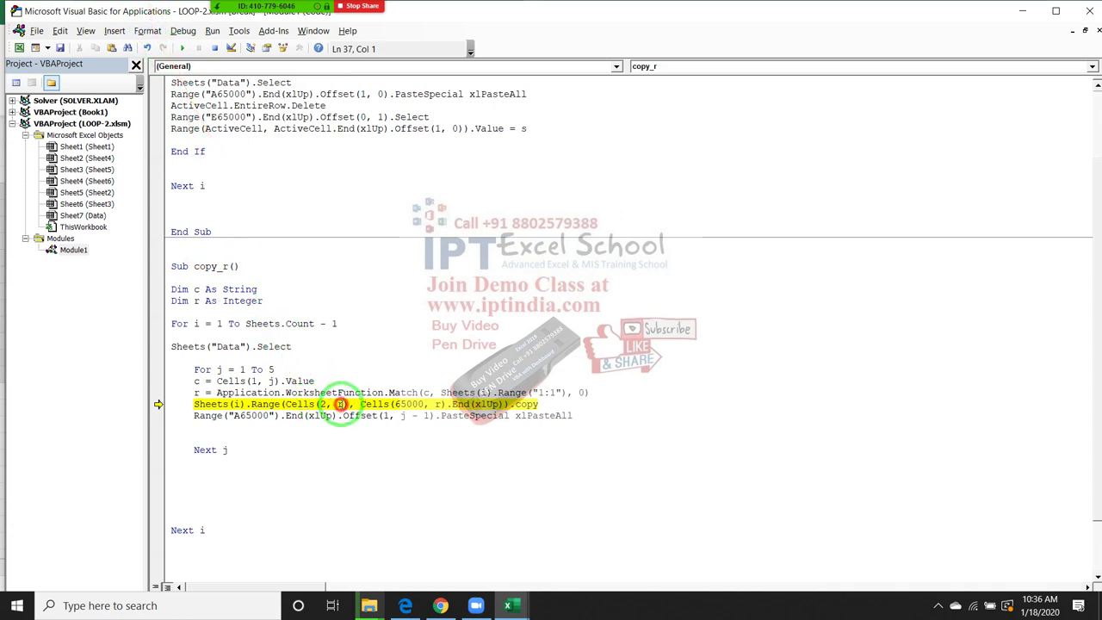
pyautogui.click(339, 404)
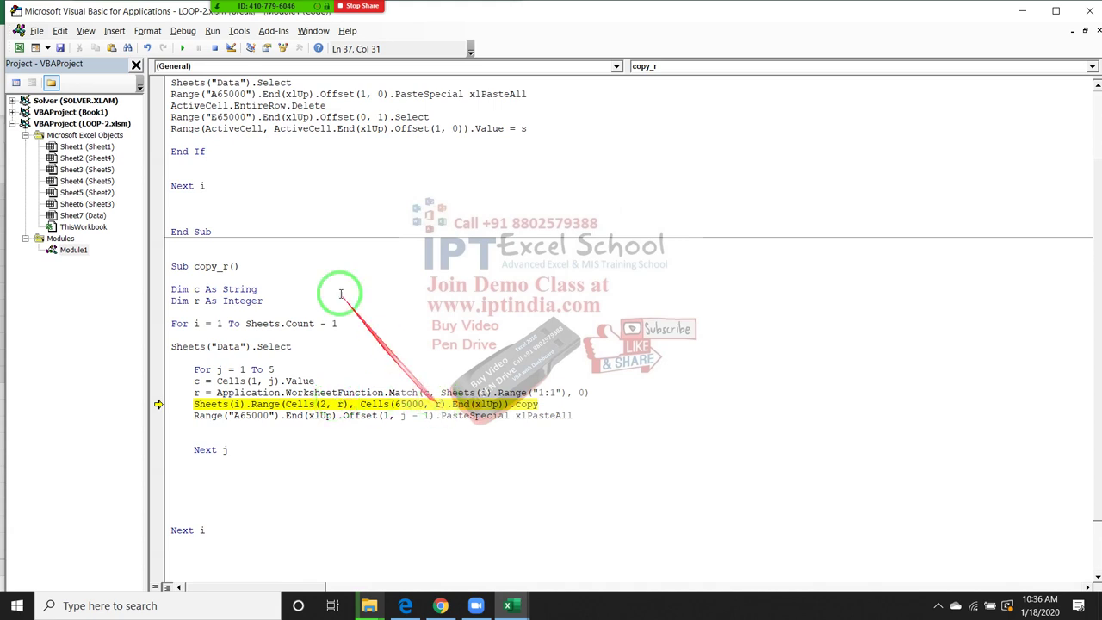
pyautogui.click(147, 31)
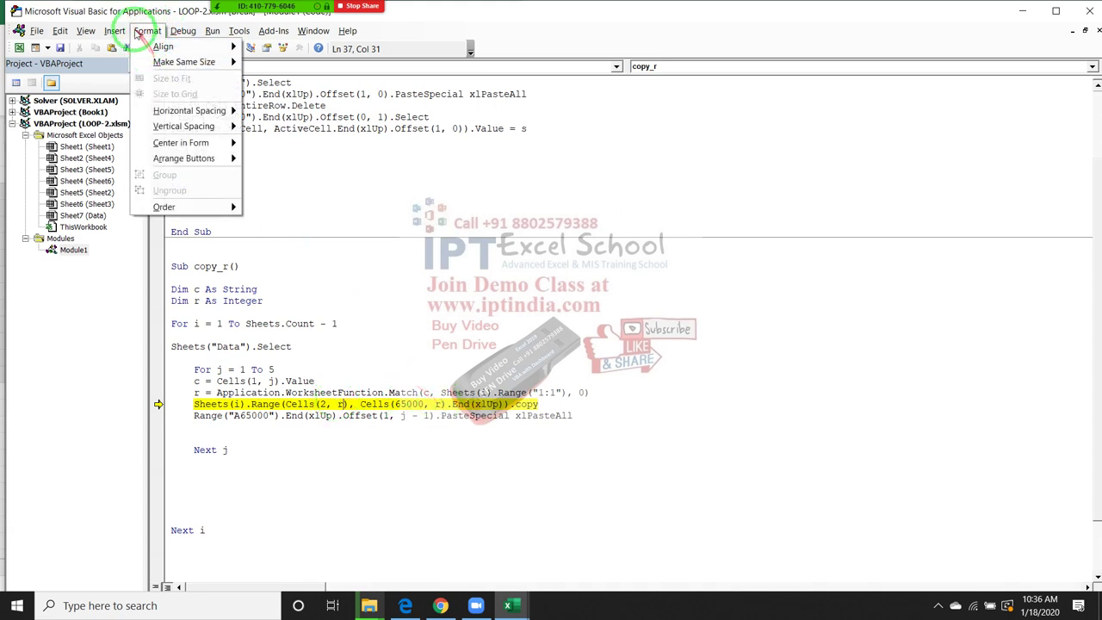
pyautogui.moveTo(182, 31)
pyautogui.click(197, 67)
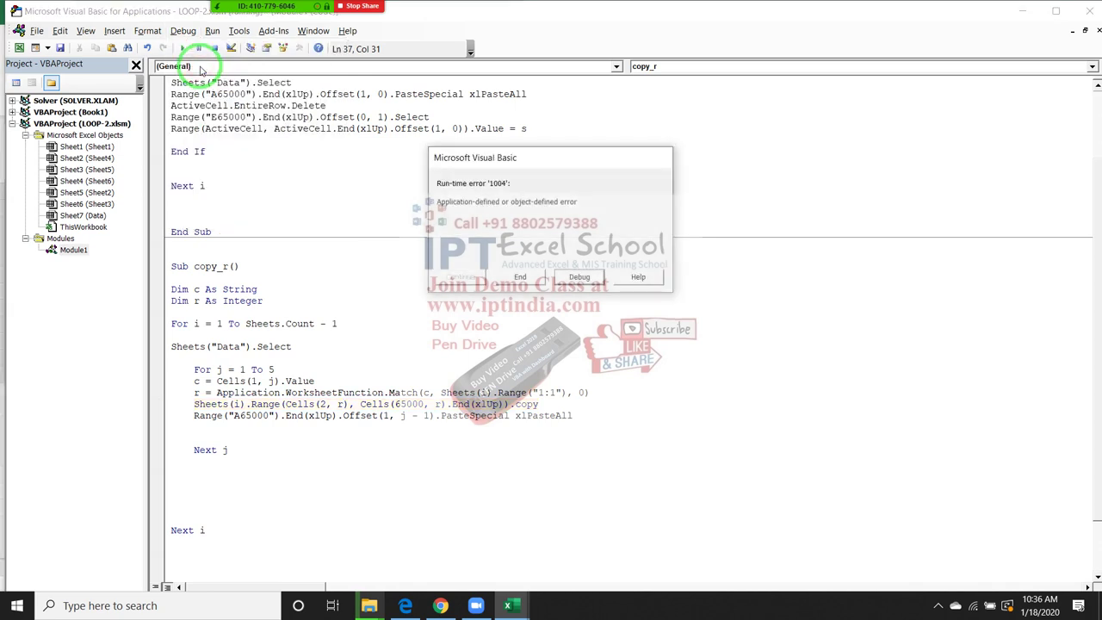
pyautogui.click(577, 277)
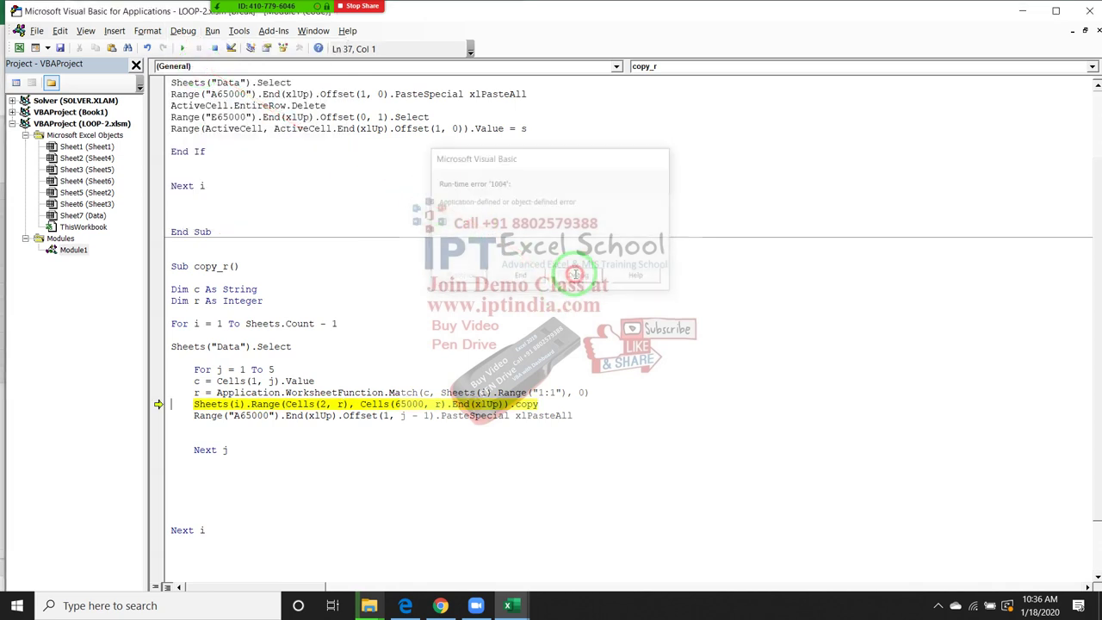
pyautogui.moveTo(236, 405)
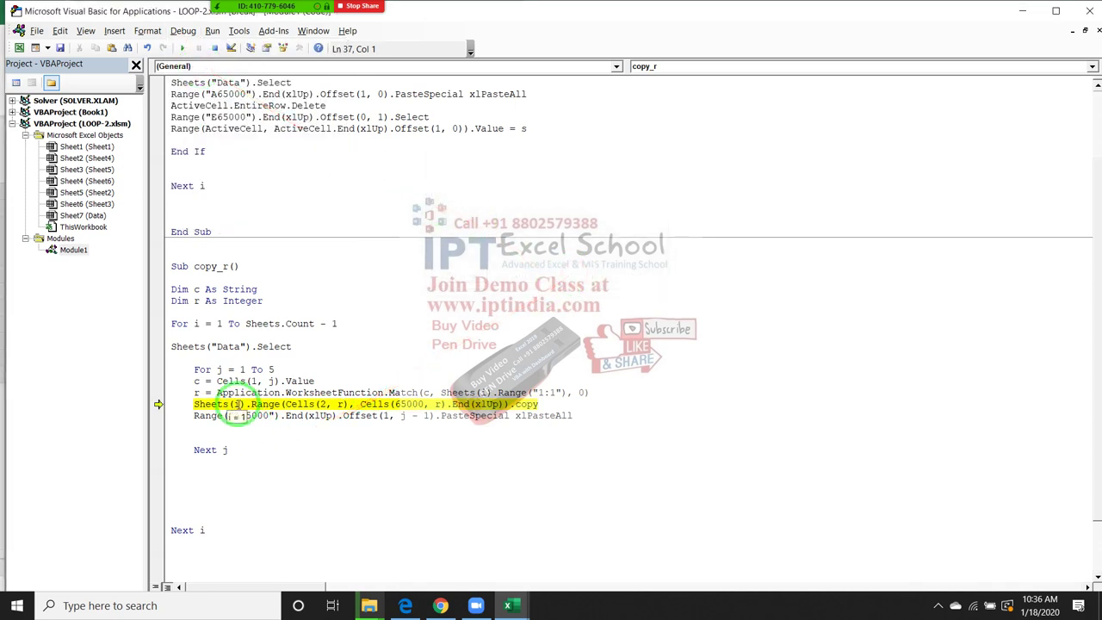
# Step: Glance at the Data sheet, then back in the paused code read r = 2 on the copy line
pyautogui.hotkey('alt', 'F11')
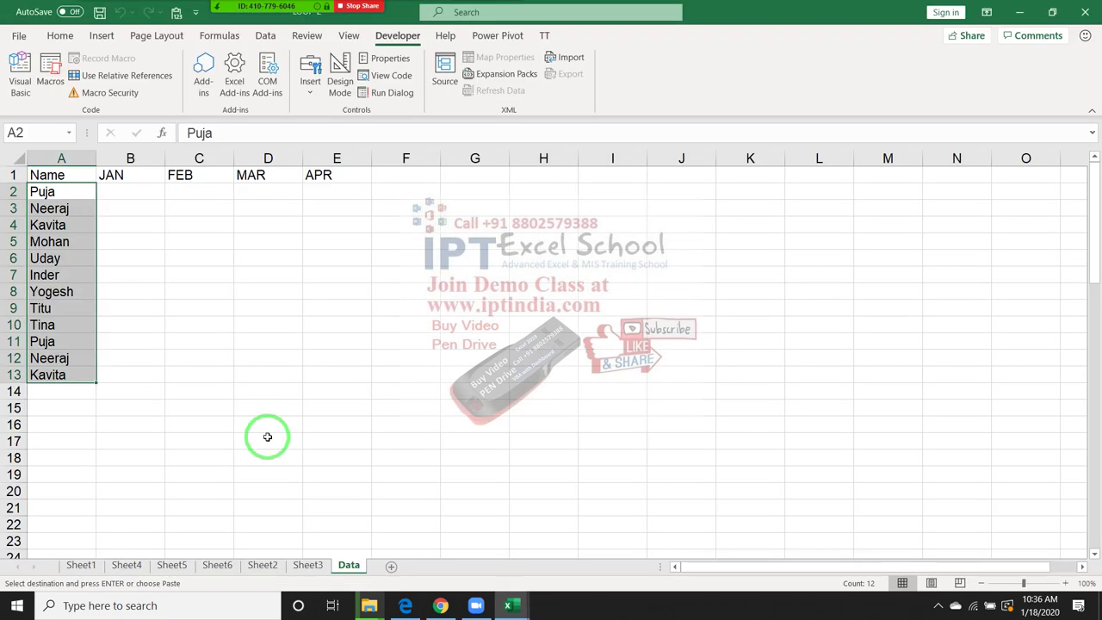
pyautogui.hotkey('alt', 'F11')
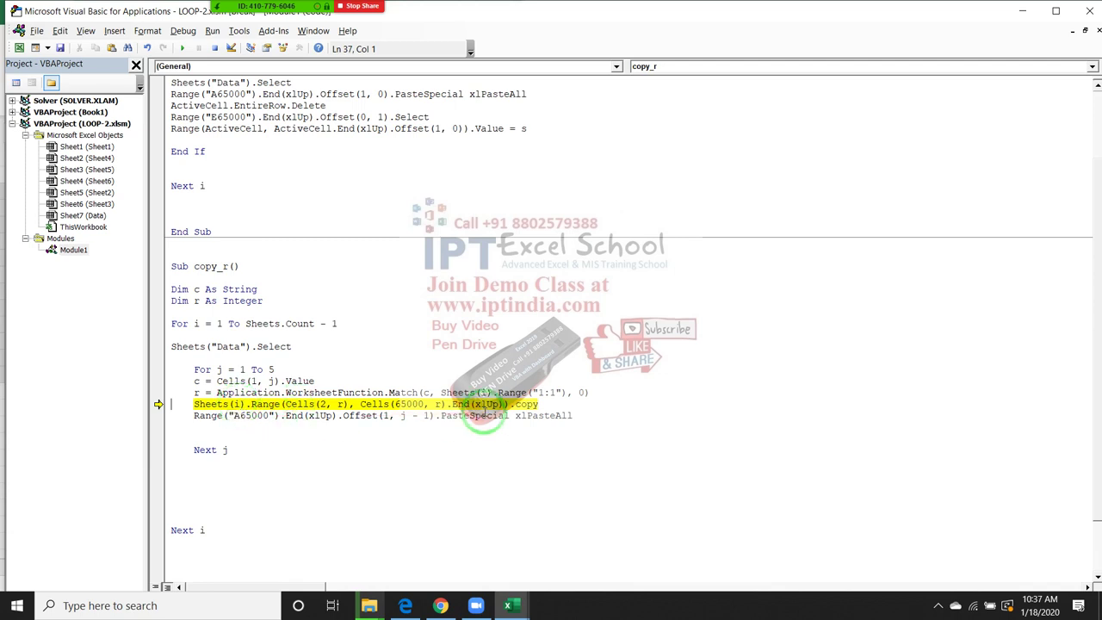
pyautogui.moveTo(438, 405)
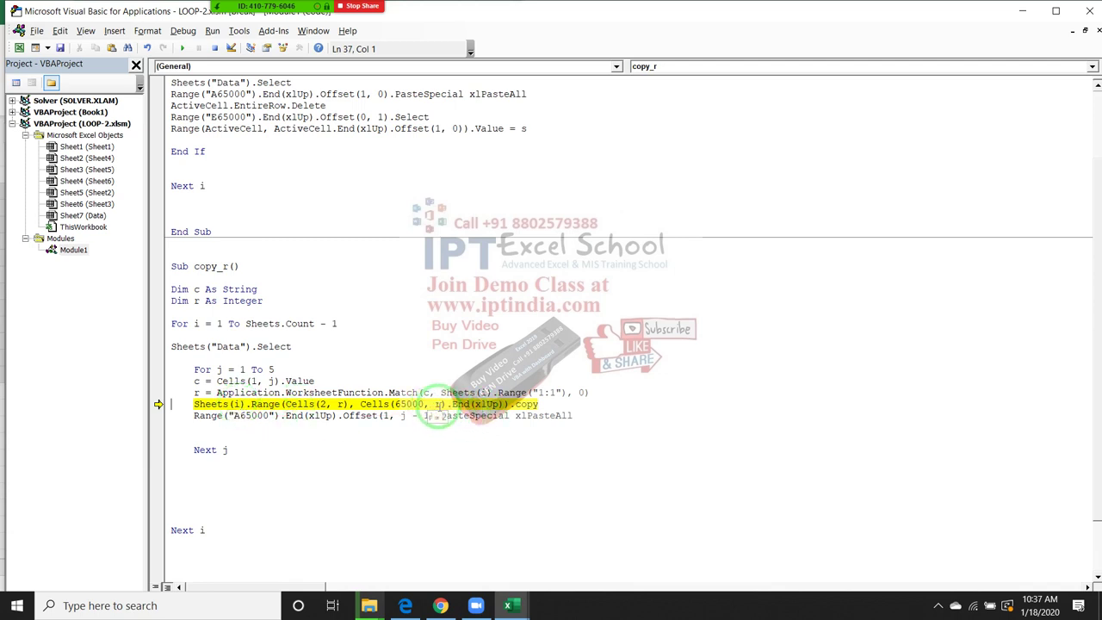
pyautogui.moveTo(341, 404)
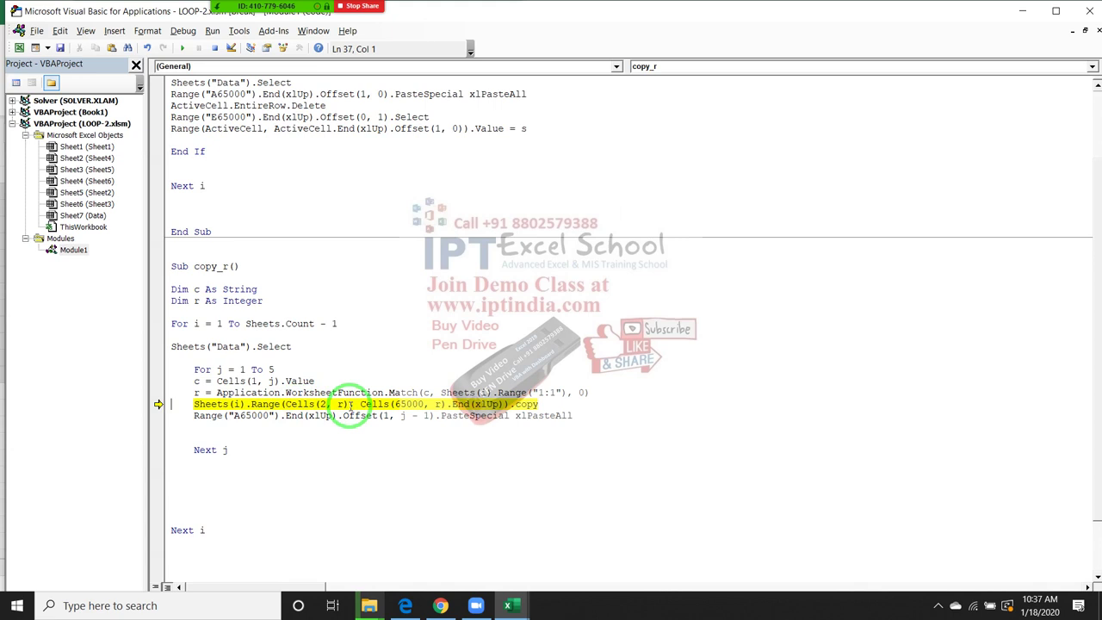
pyautogui.click(325, 416)
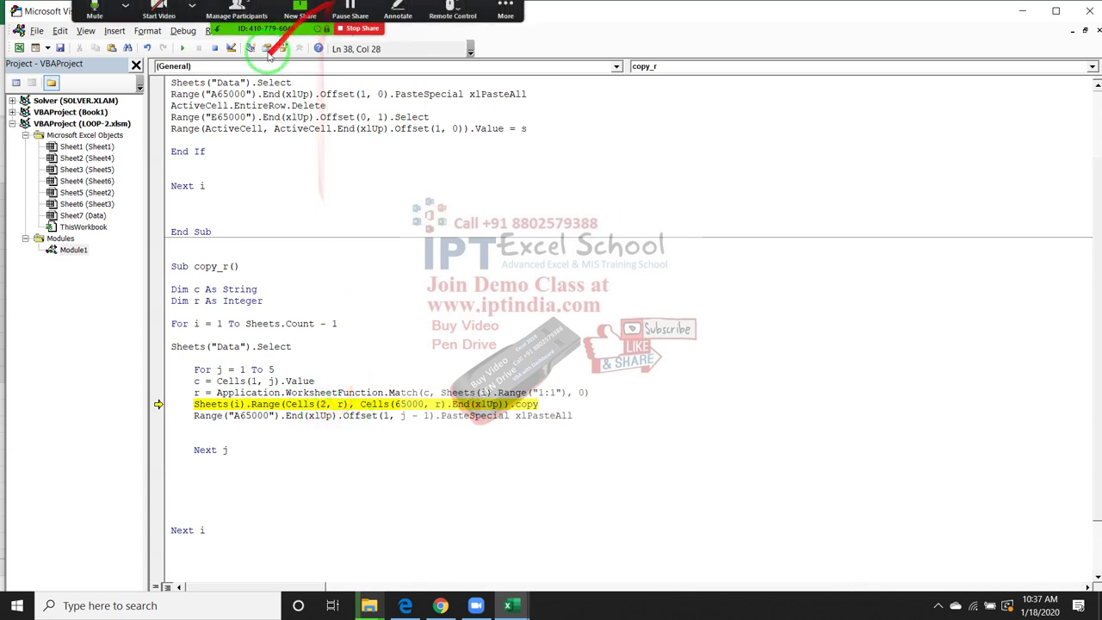
# Step: Reset the macro and prefix Cells(2, r) and Cells(65000, r) with Sheets(i) in the copy line
pyautogui.click(215, 47)
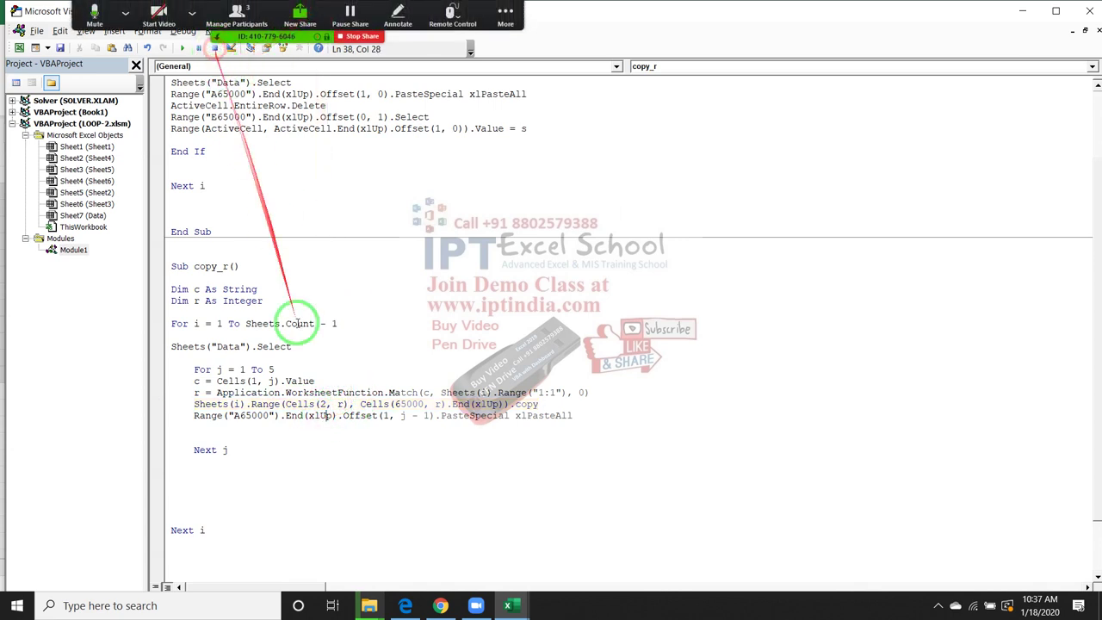
pyautogui.click(294, 416)
pyautogui.click(313, 403)
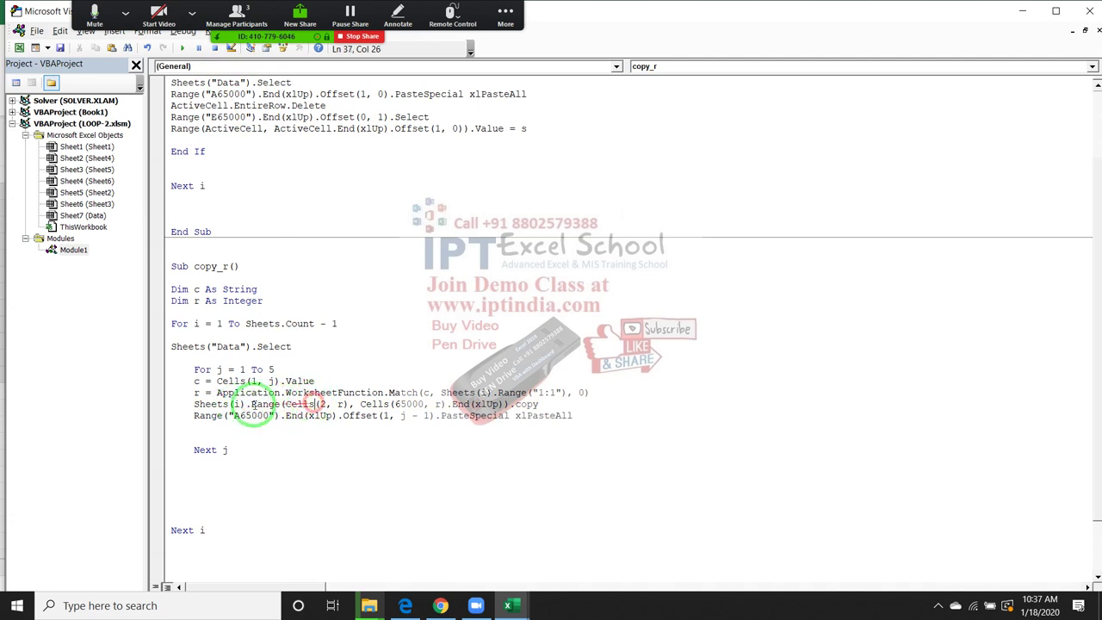
pyautogui.moveTo(194, 404); pyautogui.dragTo(241, 403)
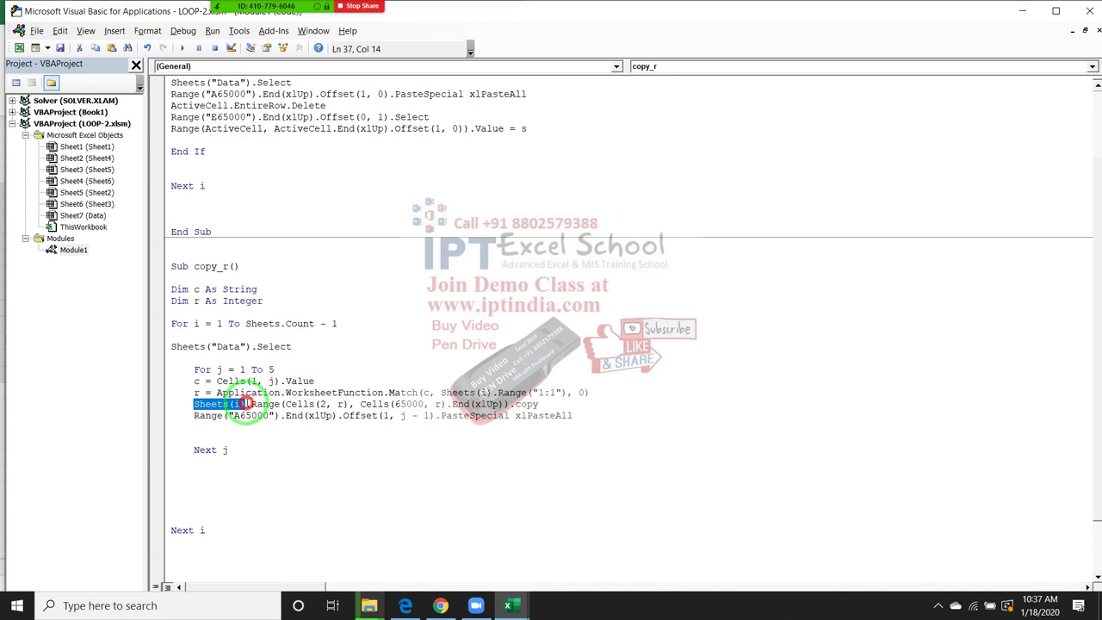
pyautogui.click(287, 404)
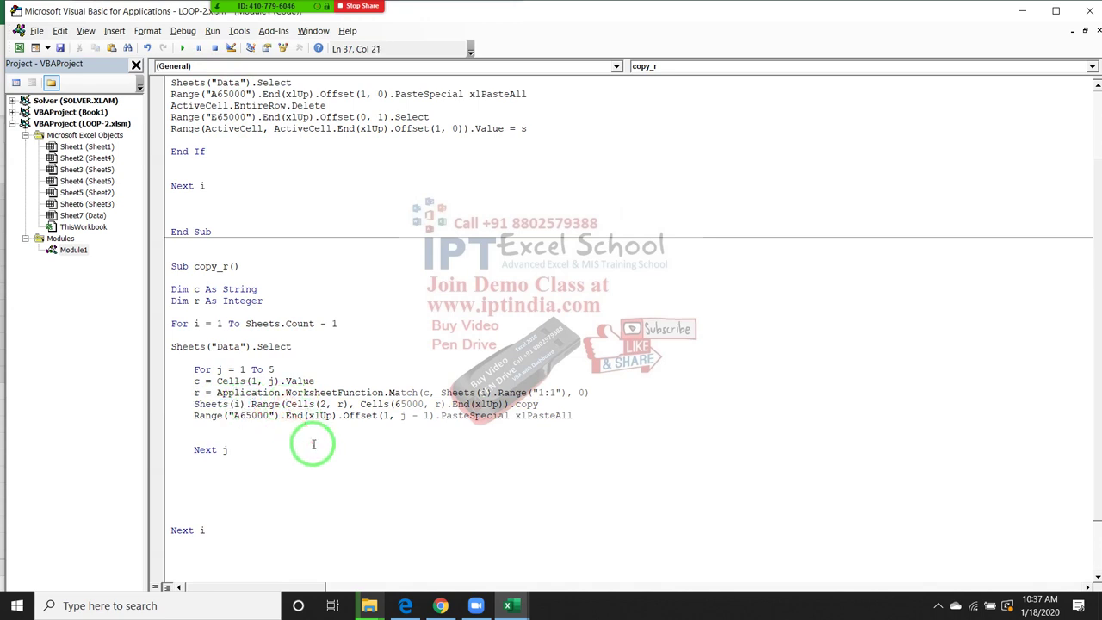
pyautogui.write('Sheets(i).')
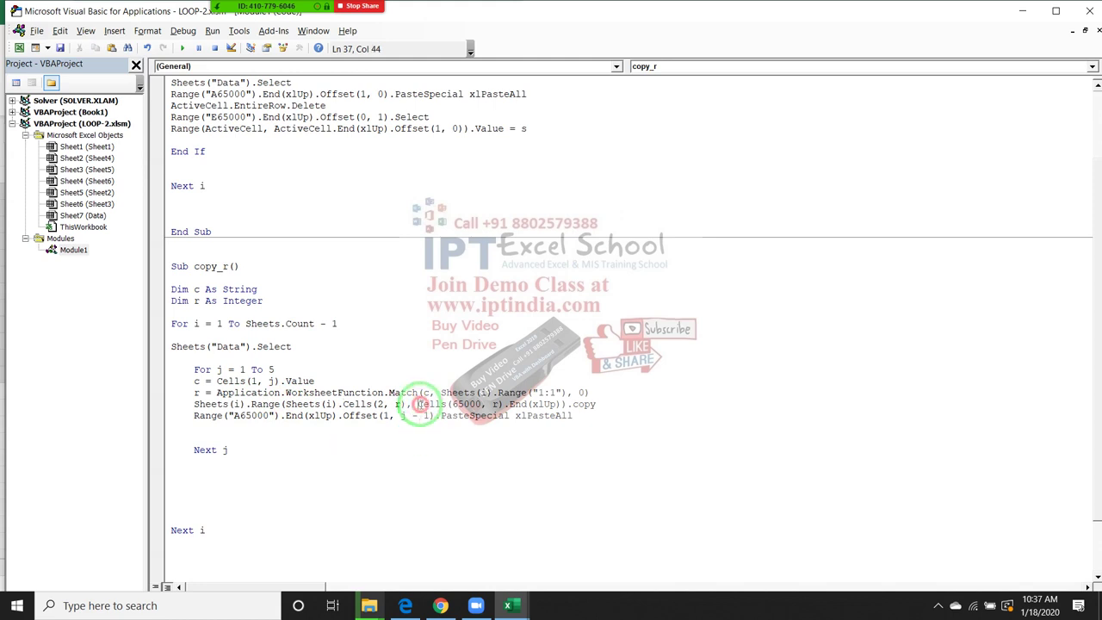
pyautogui.write('Sheets(i).')
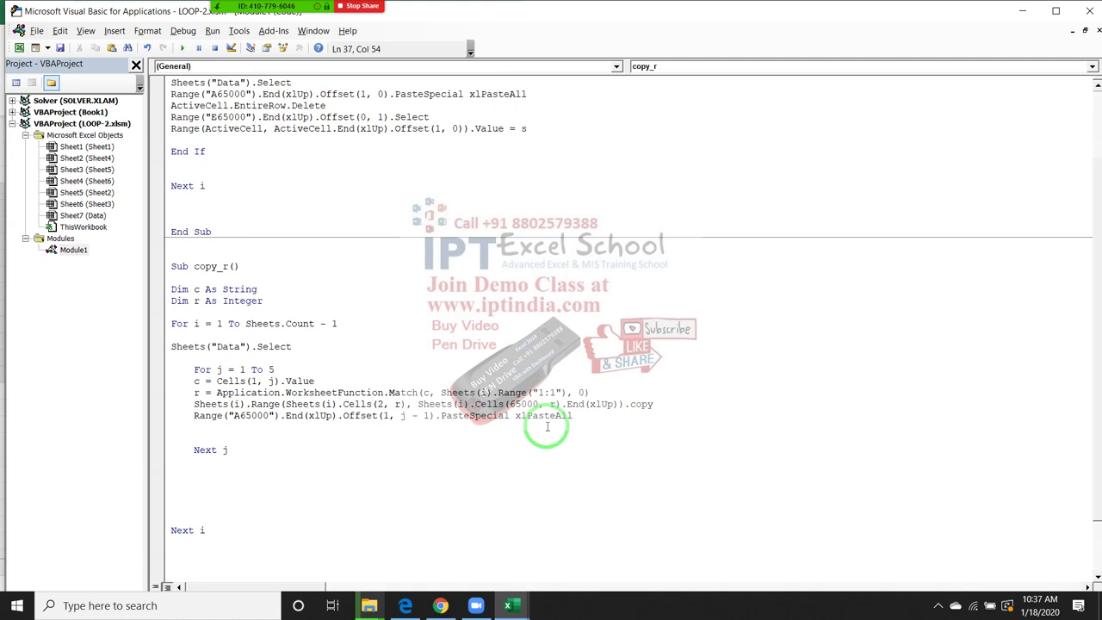
pyautogui.click(492, 429)
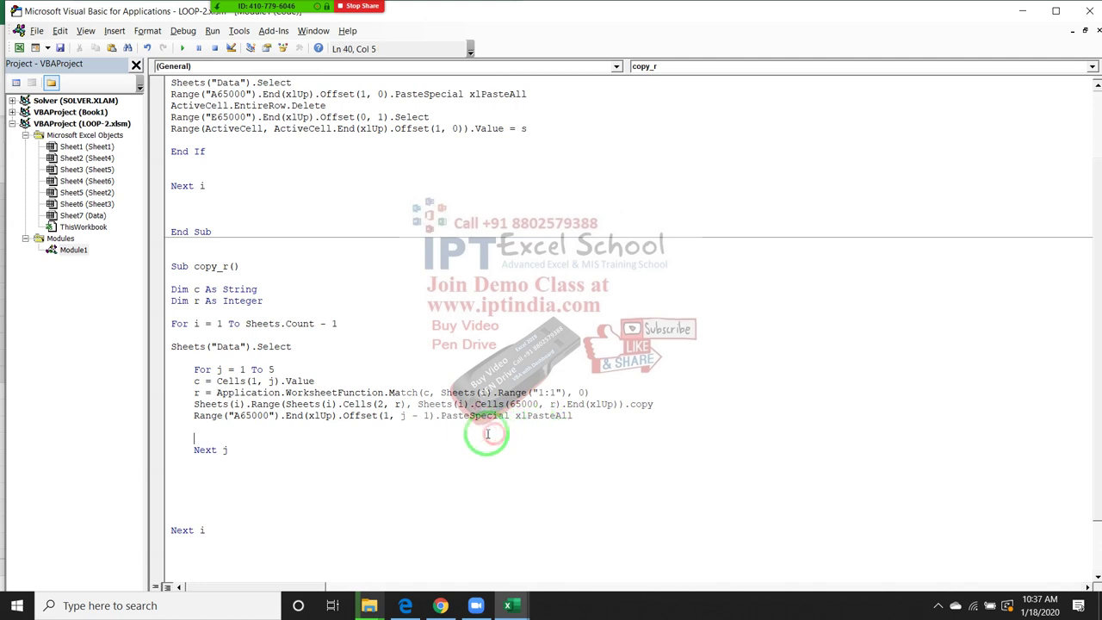
pyautogui.click(411, 416)
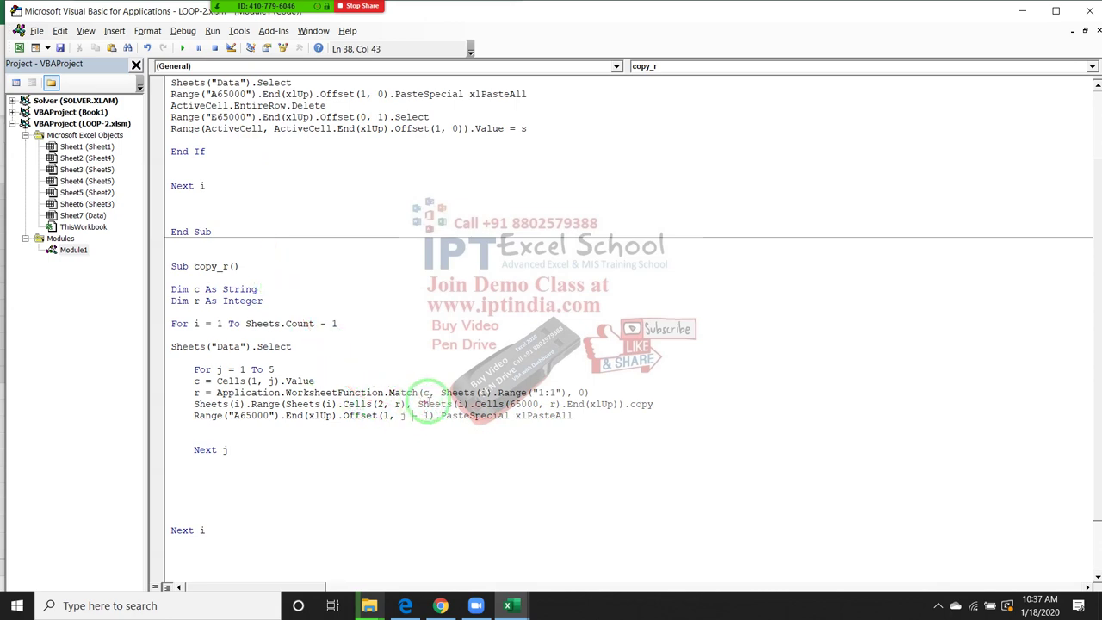
pyautogui.hotkey('alt', 'F11')
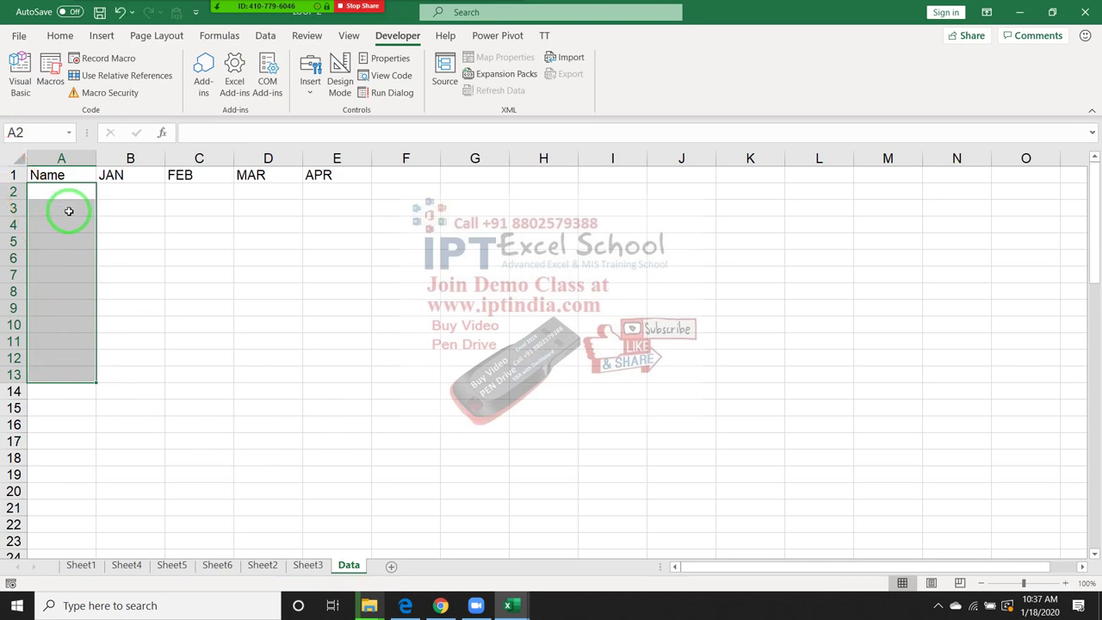
# Step: Check Sheet1 and Data, then run copy_r from the VBA editor
pyautogui.click(80, 565)
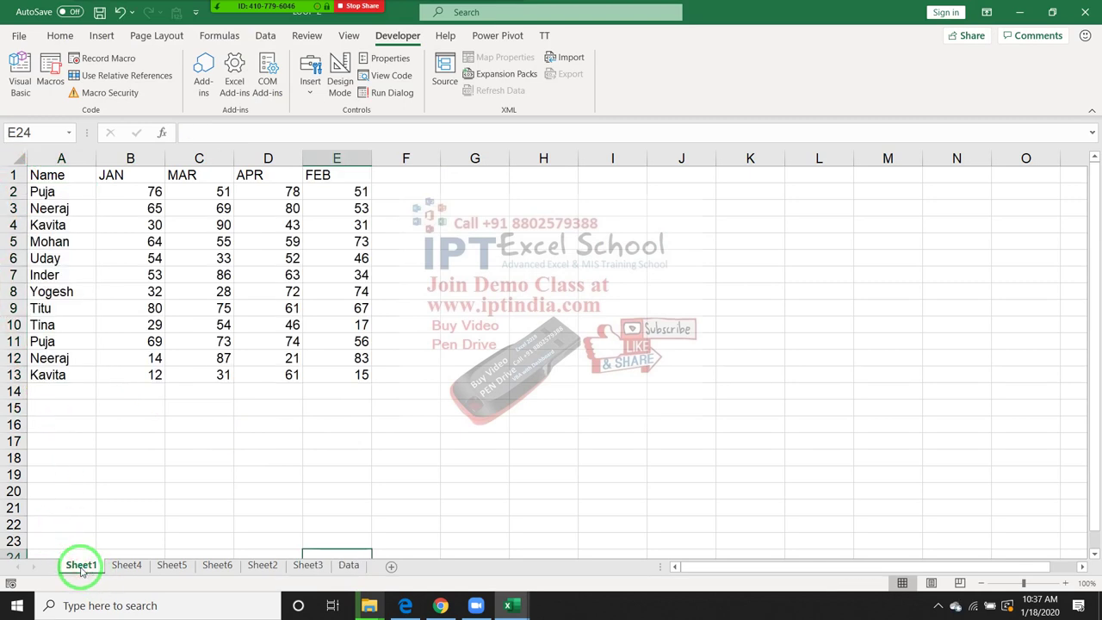
pyautogui.click(347, 565)
pyautogui.hotkey('alt', 'F11')
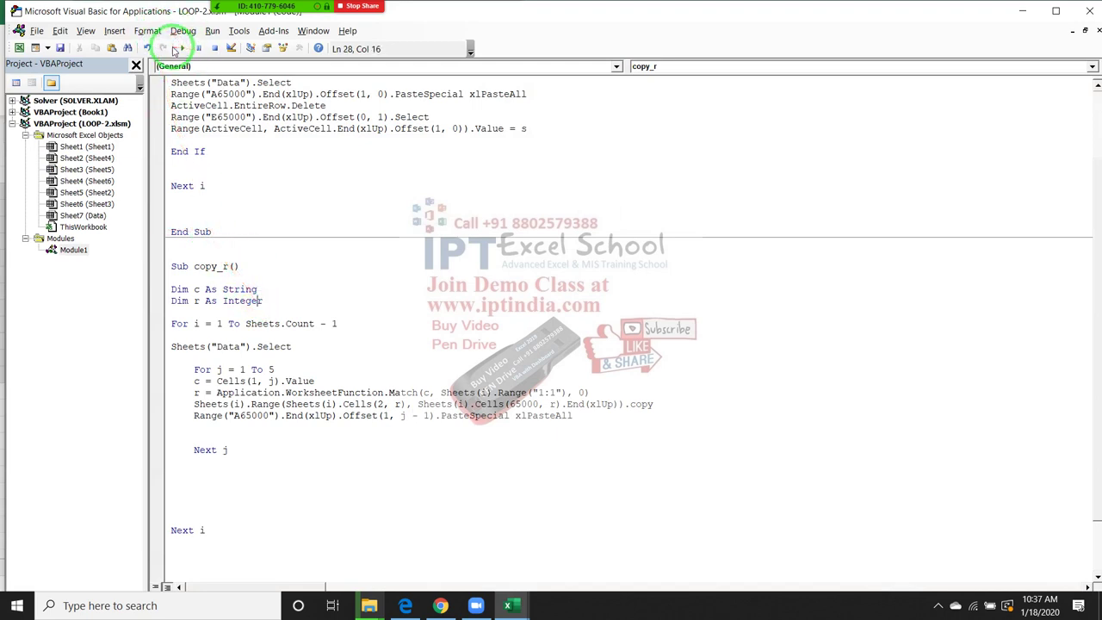
pyautogui.click(182, 48)
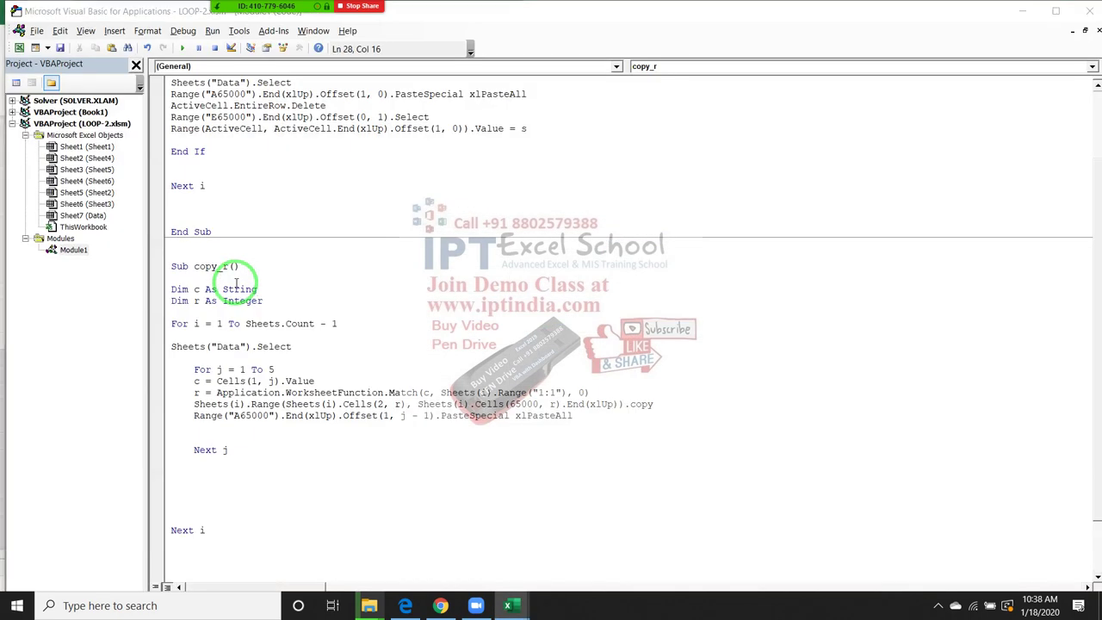
pyautogui.hotkey('alt', 'F11')
# Step: Select A2:E102 on Data and delete the copied rows, leaving only the headers
pyautogui.scroll(10, 223, 319)
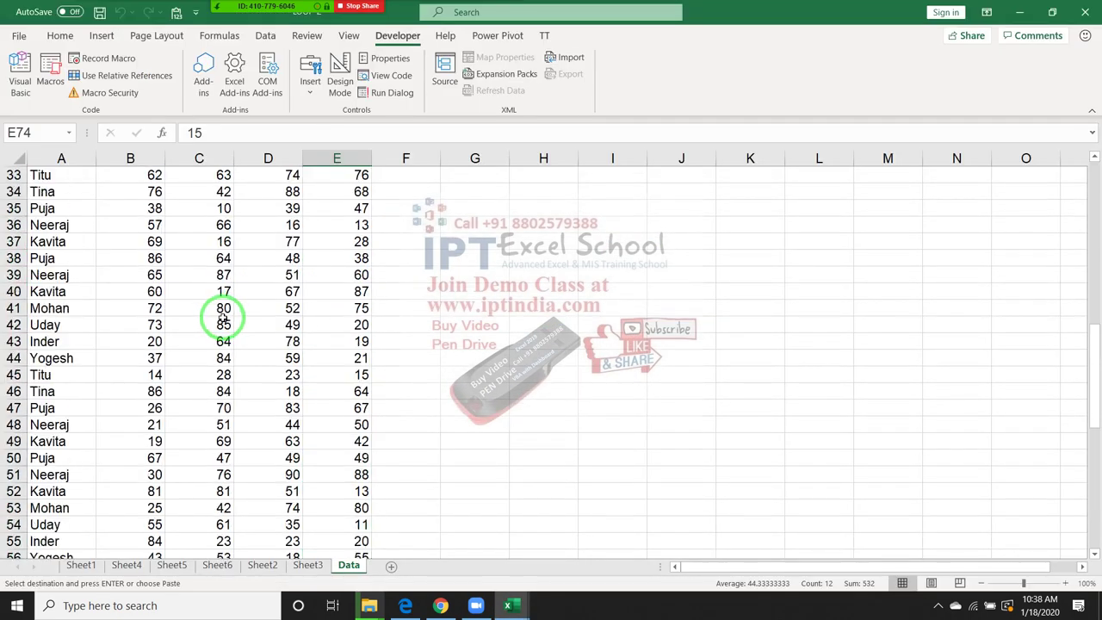
pyautogui.scroll(8, 219, 314)
pyautogui.scroll(3, 217, 308)
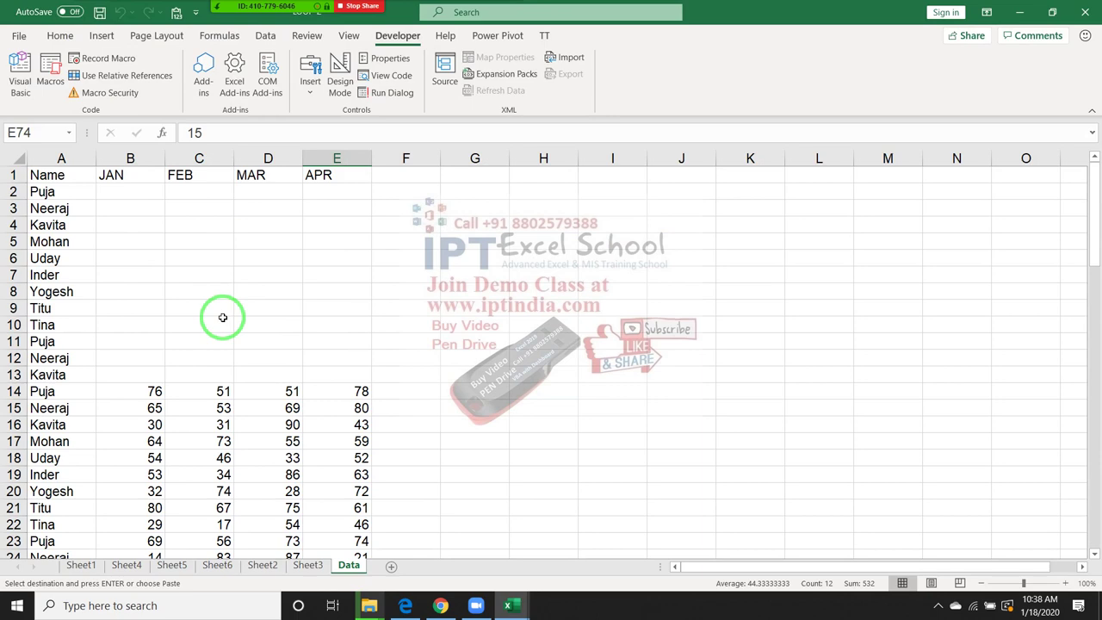
pyautogui.click(77, 192)
pyautogui.scroll(-5, 90, 228)
pyautogui.scroll(-12, 108, 258)
pyautogui.scroll(-14, 120, 275)
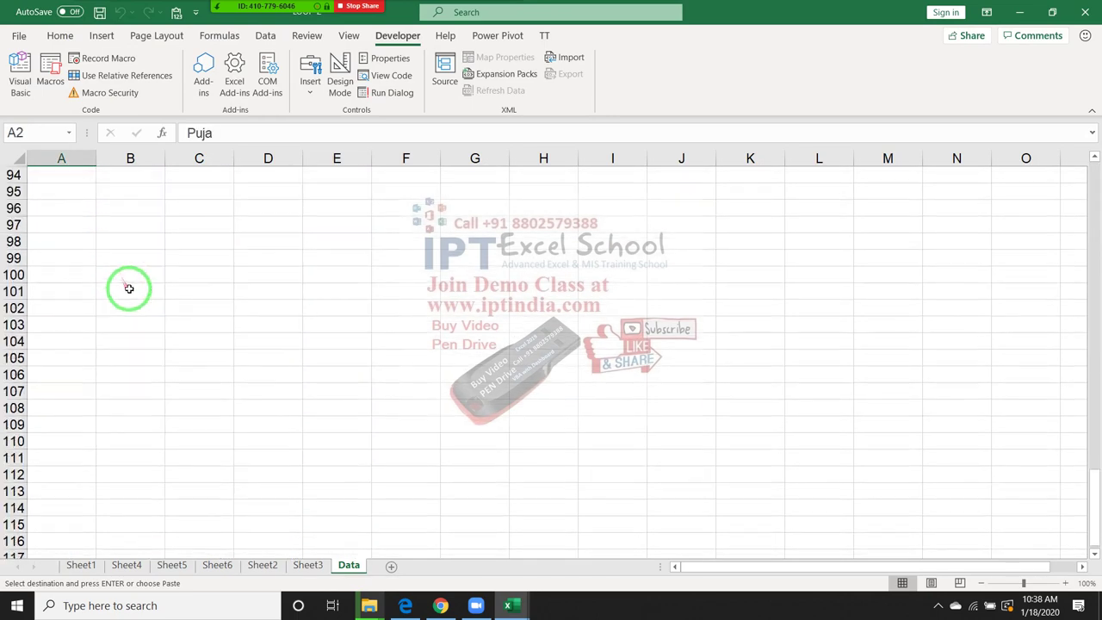
pyautogui.keyDown('shift'); pyautogui.click(341, 303); pyautogui.keyUp('shift')
pyautogui.scroll(20, 284, 284)
pyautogui.press('Delete')
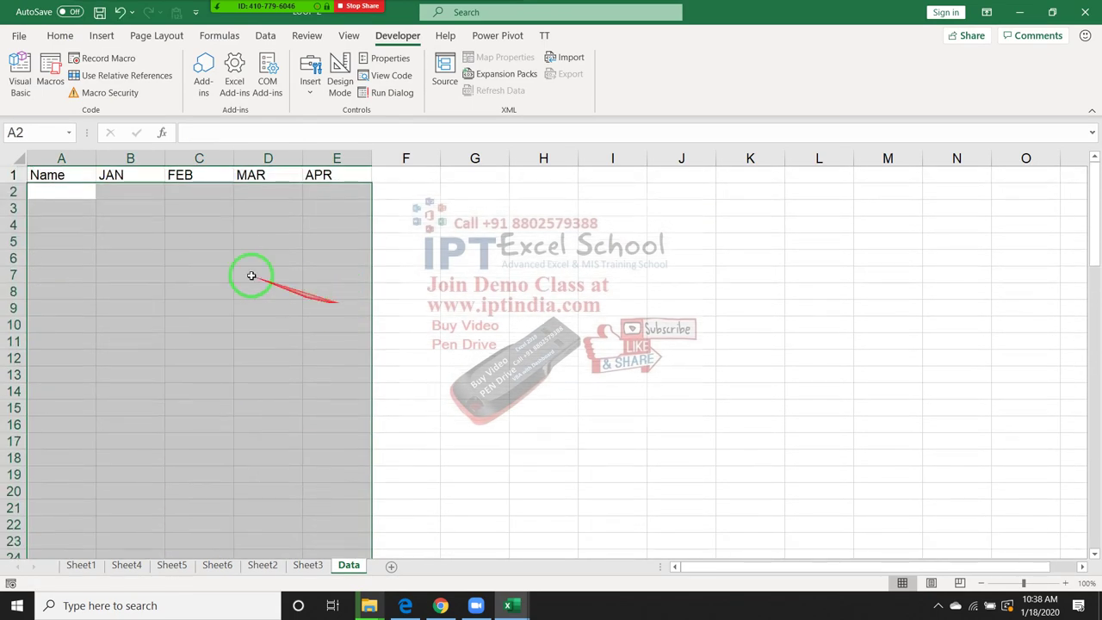
pyautogui.click(86, 190)
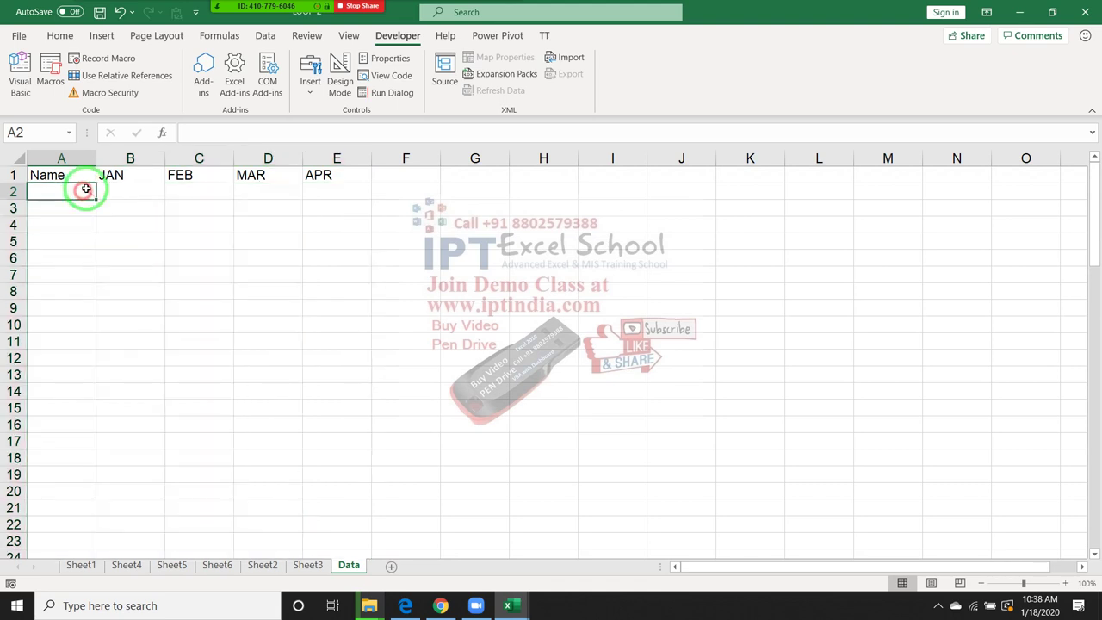
# Step: Run copy_r from the Developer Macros list and review the names filled into column A
pyautogui.click(50, 73)
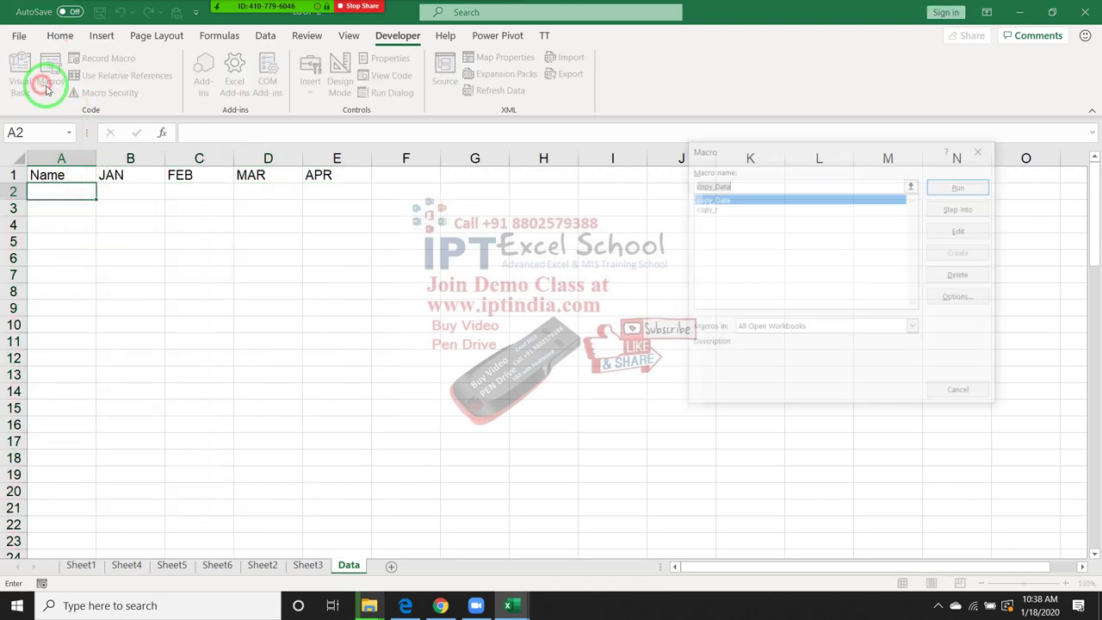
pyautogui.click(708, 207)
pyautogui.click(961, 186)
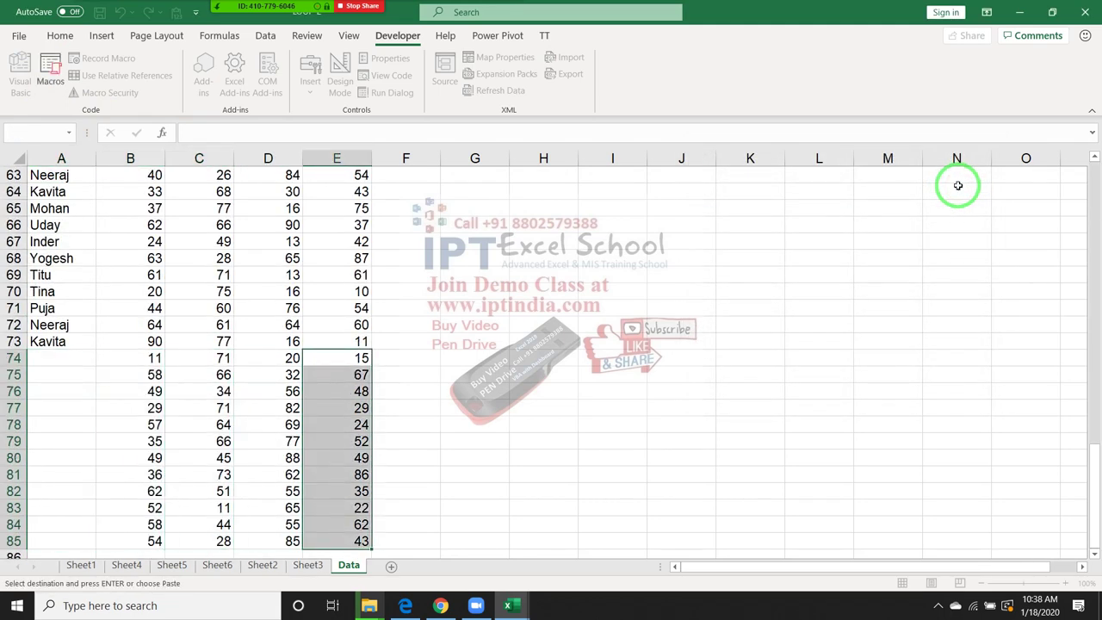
pyautogui.scroll(7, 636, 336)
pyautogui.scroll(5, 349, 300)
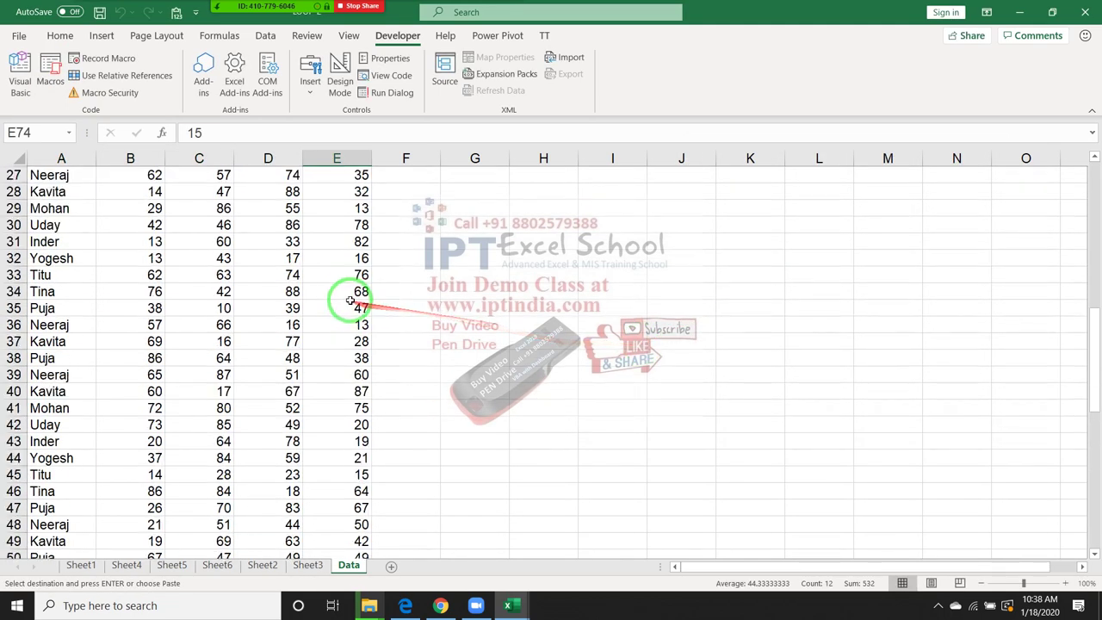
pyautogui.scroll(7, 350, 300)
pyautogui.scroll(2, 350, 300)
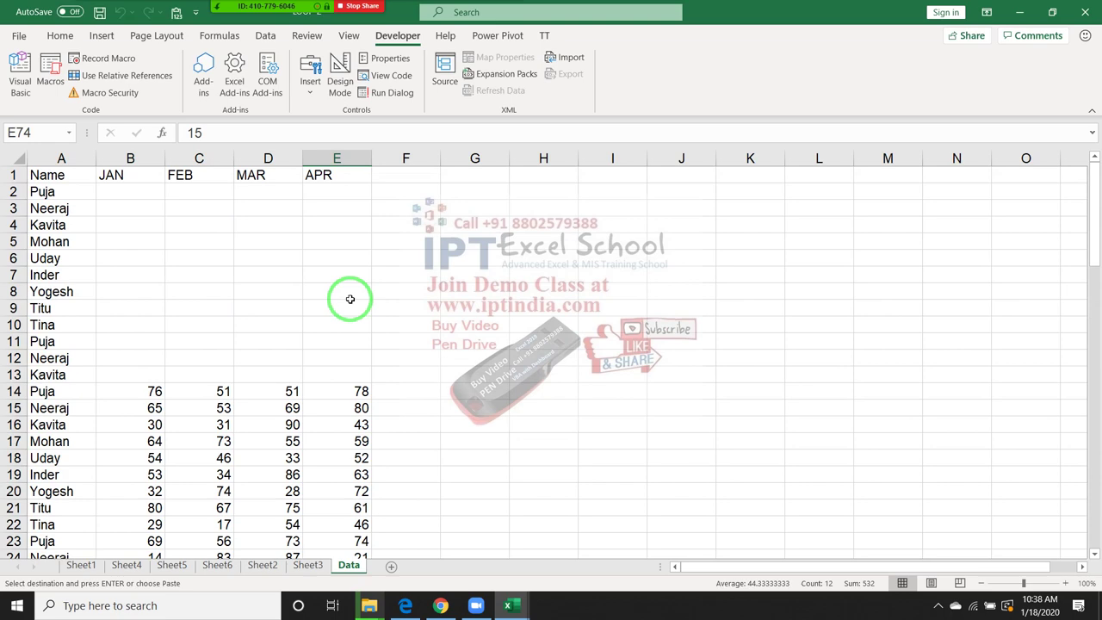
pyautogui.click(59, 204)
# Step: Clear the copied output in A2:E85 and return to the VBA code
pyautogui.click(49, 191)
pyautogui.scroll(-12, 247, 352)
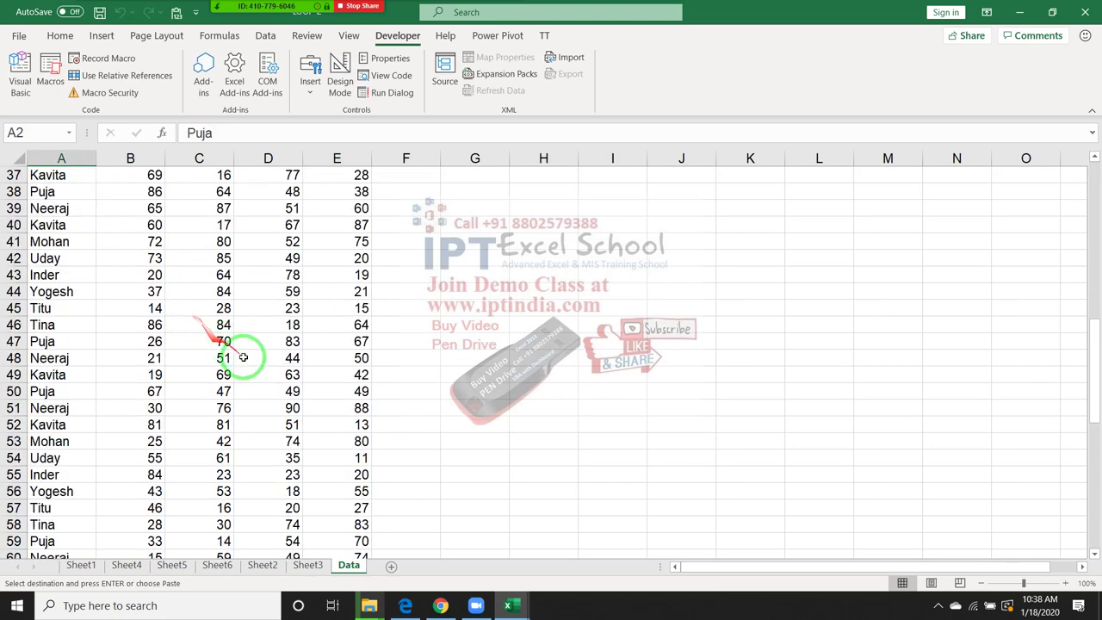
pyautogui.scroll(-11, 267, 402)
pyautogui.scroll(-3, 267, 402)
pyautogui.keyDown('shift'); pyautogui.click(353, 274); pyautogui.keyUp('shift')
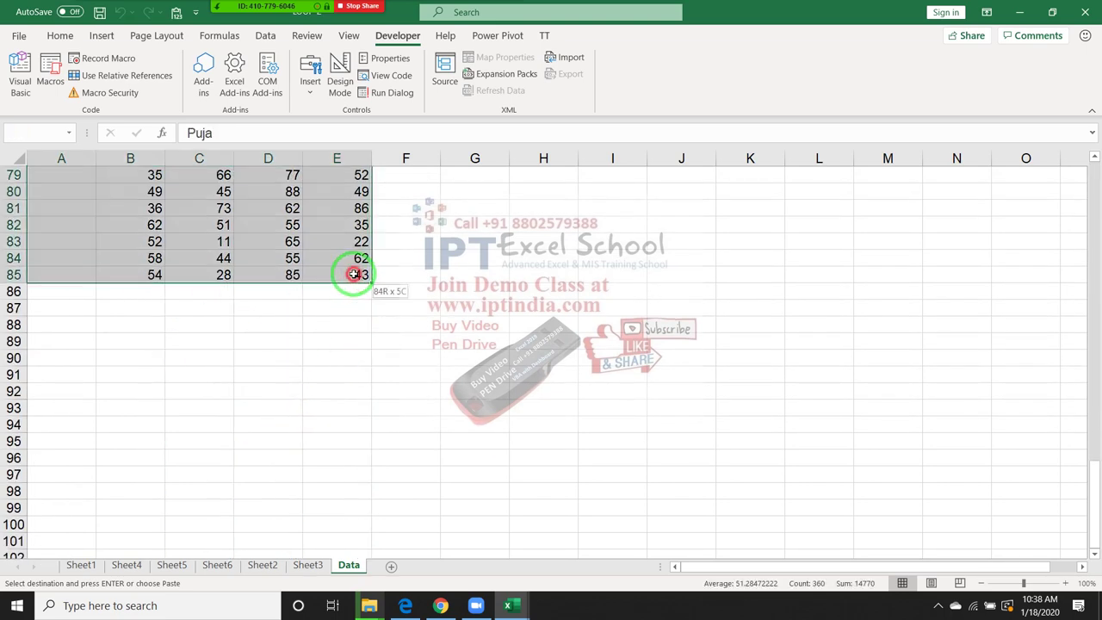
pyautogui.press('Delete')
pyautogui.scroll(20, 352, 273)
pyautogui.scroll(2, 253, 246)
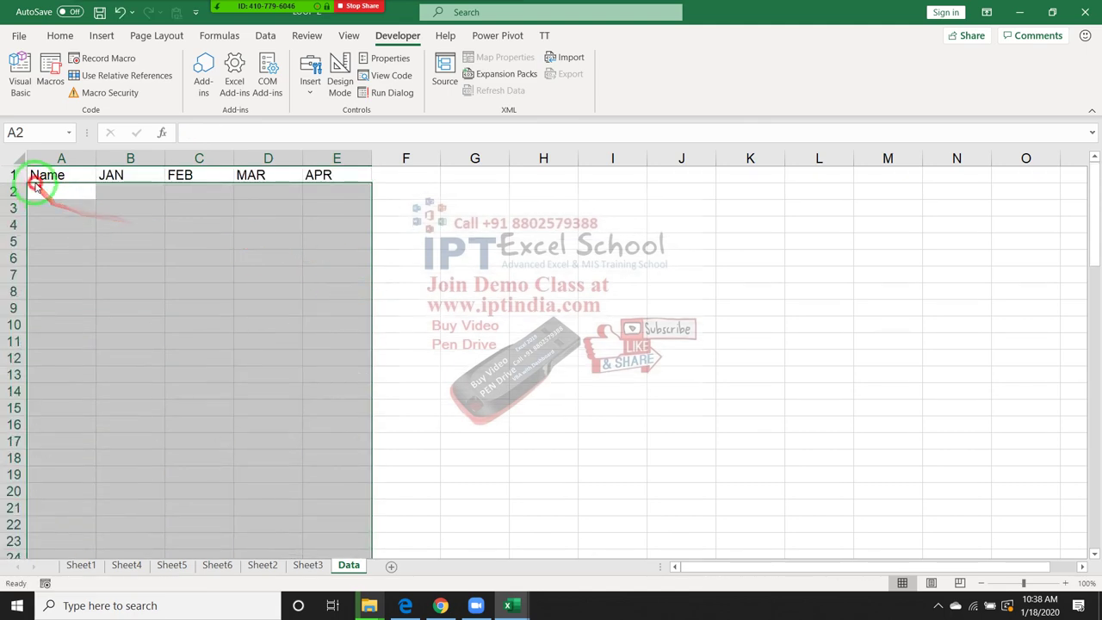
pyautogui.click(69, 199)
pyautogui.hotkey('alt', 'F11')
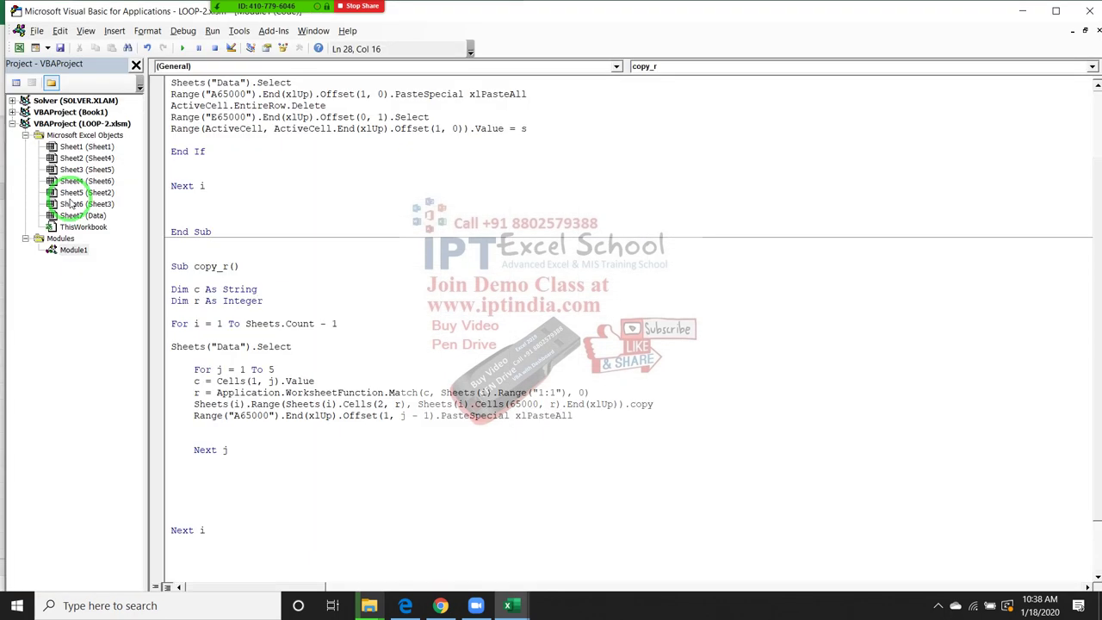
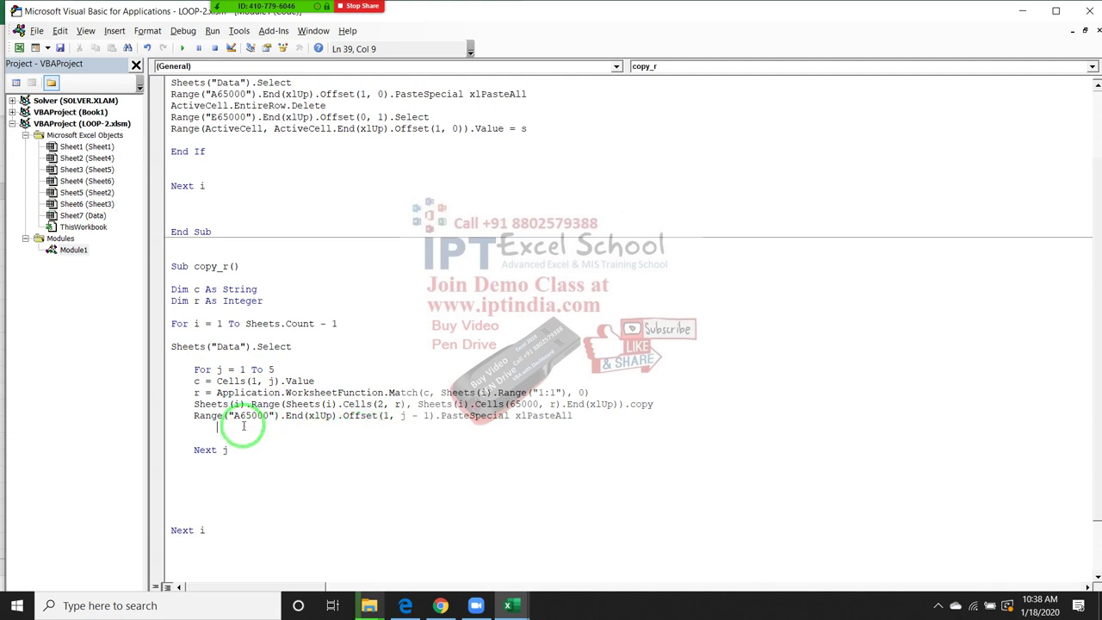
# Step: Point out the A65000 last-row reference and the End(xlUp).Offset paste line in copy_r
pyautogui.moveTo(272, 416); pyautogui.dragTo(274, 419)
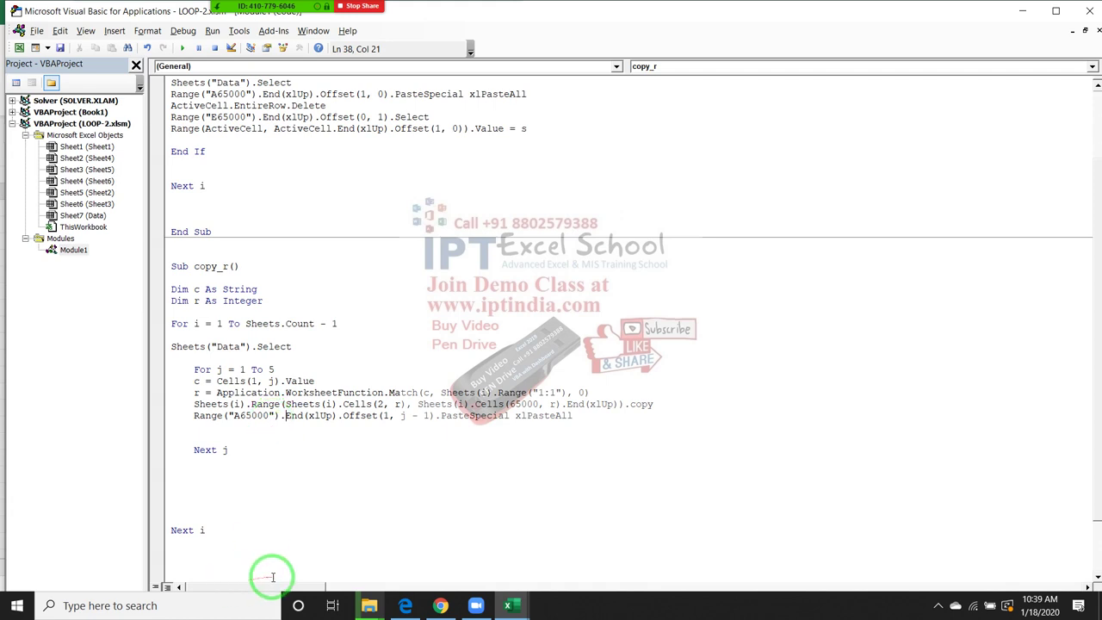
pyautogui.click(390, 416)
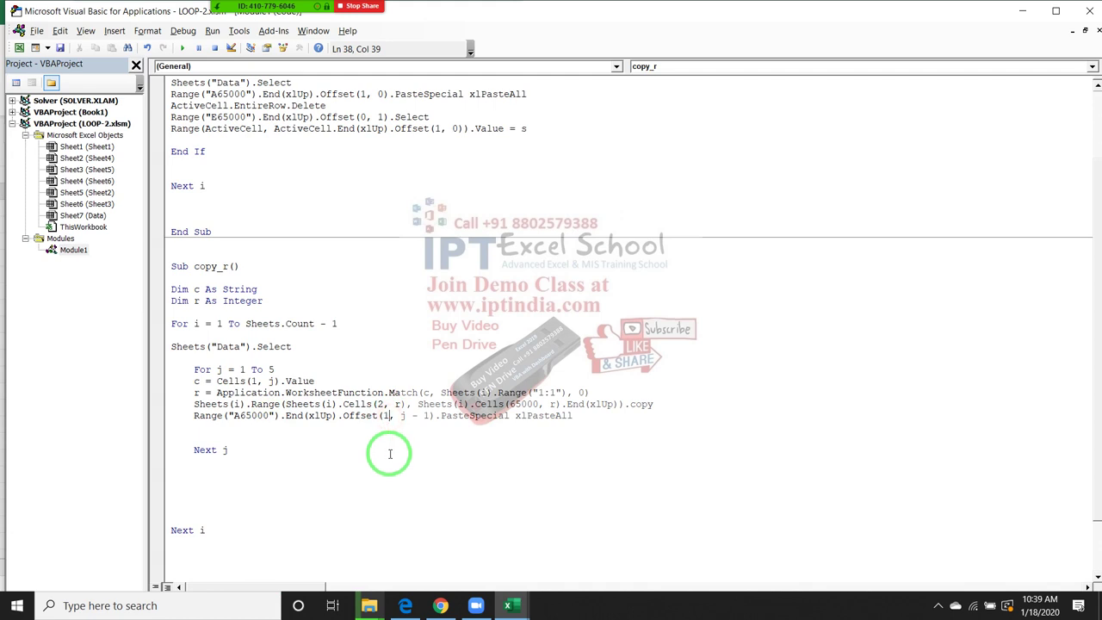
pyautogui.moveTo(249, 443); pyautogui.dragTo(173, 447)
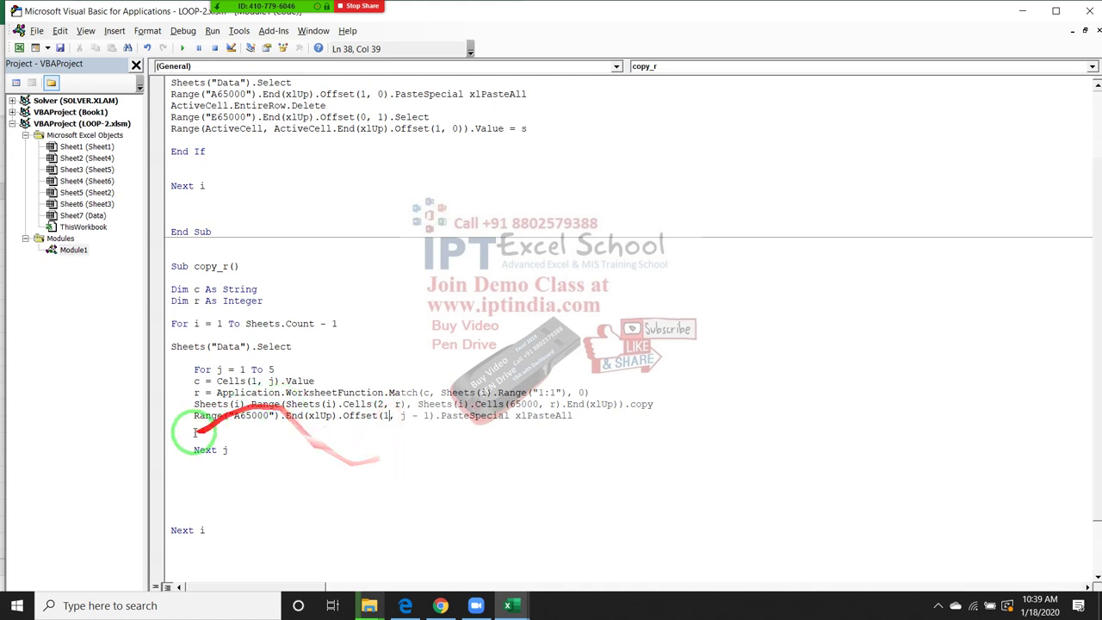
pyautogui.doubleClick(191, 415)
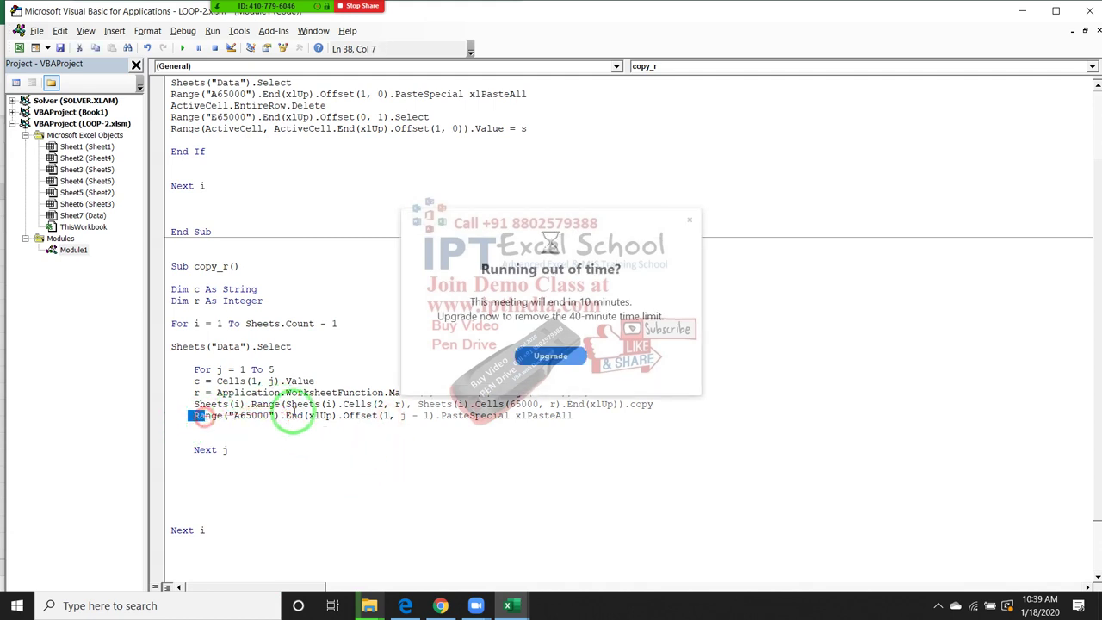
pyautogui.click(688, 222)
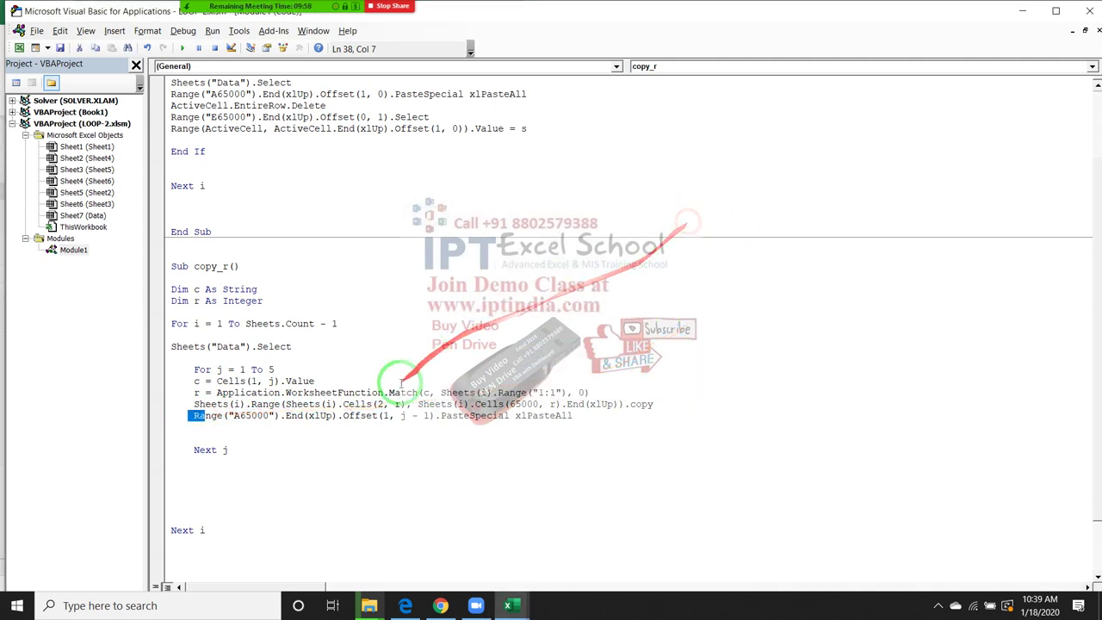
pyautogui.click(331, 418)
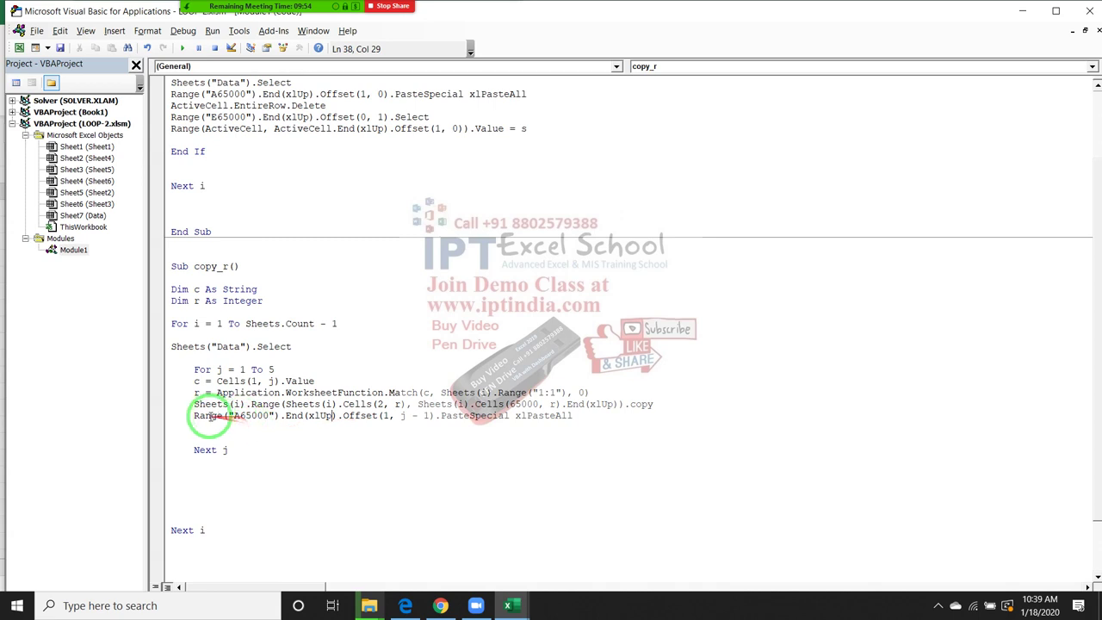
pyautogui.moveTo(194, 416)
pyautogui.mouseDown()
pyautogui.moveTo(481, 404)
pyautogui.moveTo(570, 417)
pyautogui.mouseUp()
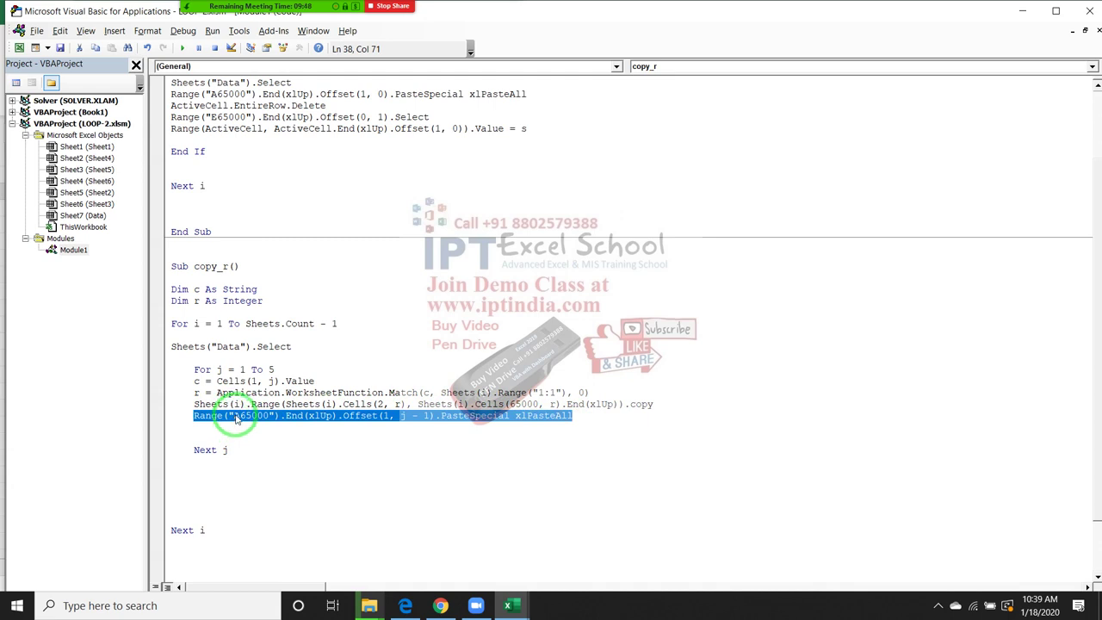
# Step: Change the paste line's Offset row argument from 1 to 0, giving Offset(0, j - 1)
pyautogui.click(385, 415)
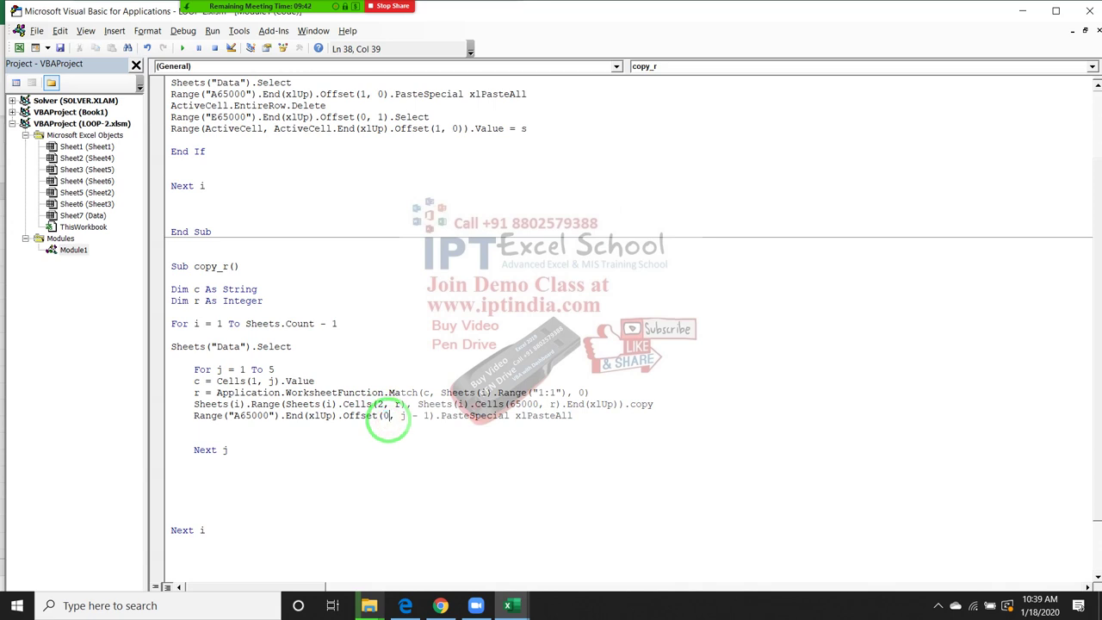
pyautogui.click(387, 427)
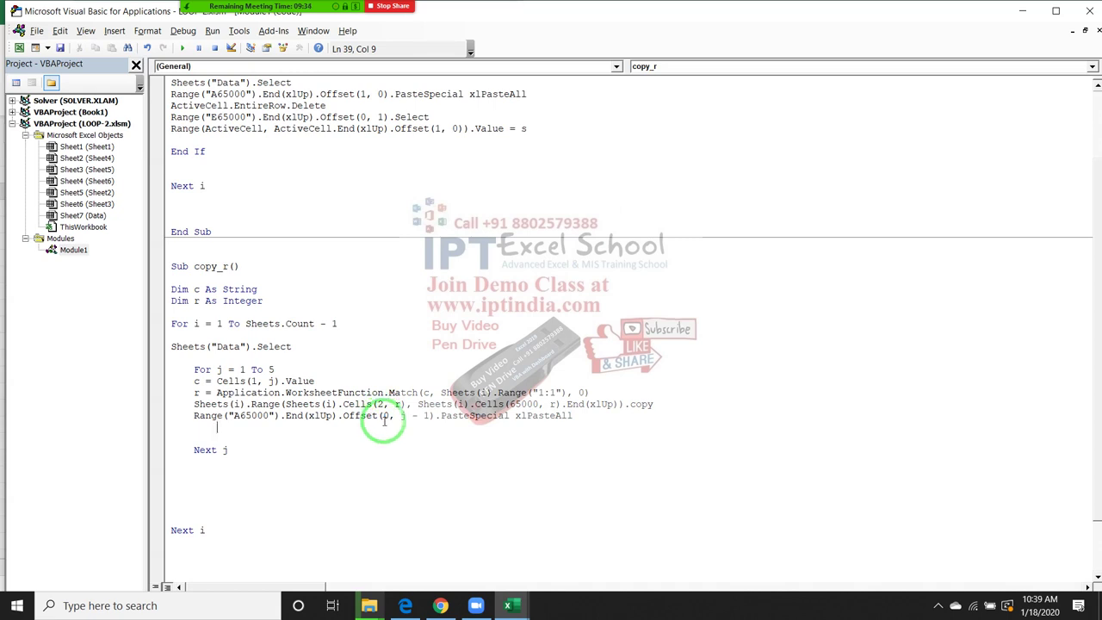
pyautogui.doubleClick(385, 416)
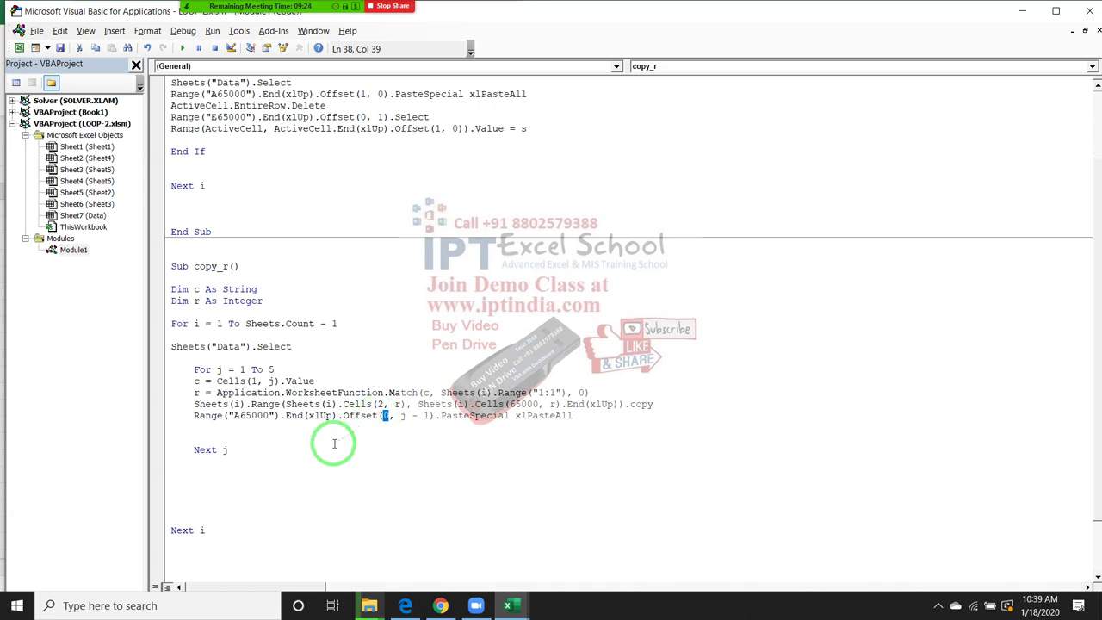
pyautogui.click(298, 459)
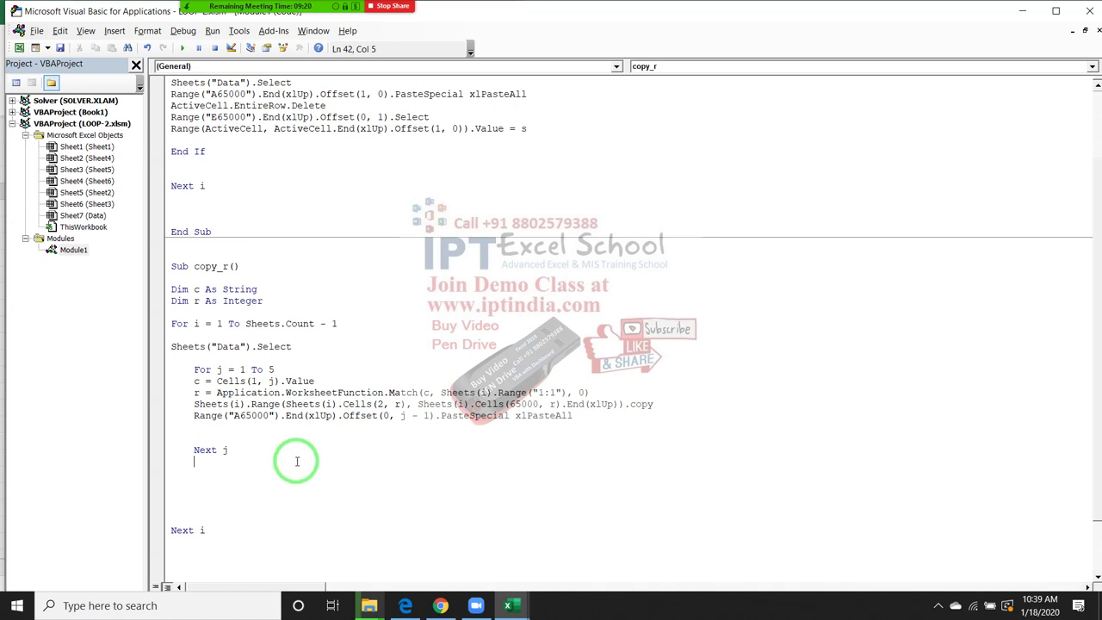
pyautogui.click(196, 415)
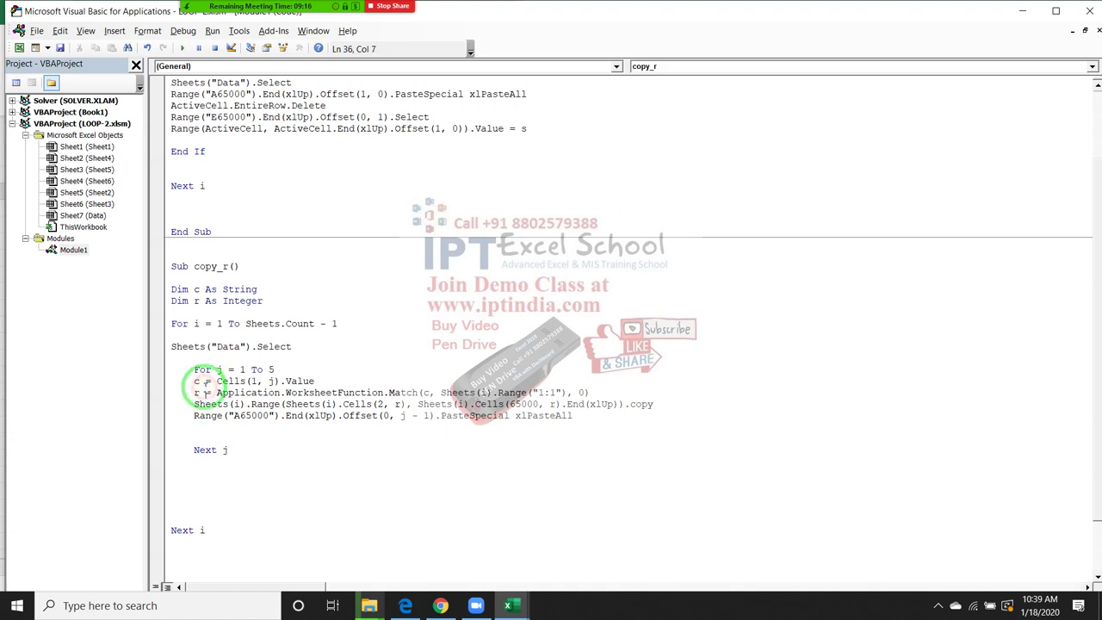
pyautogui.click(196, 369)
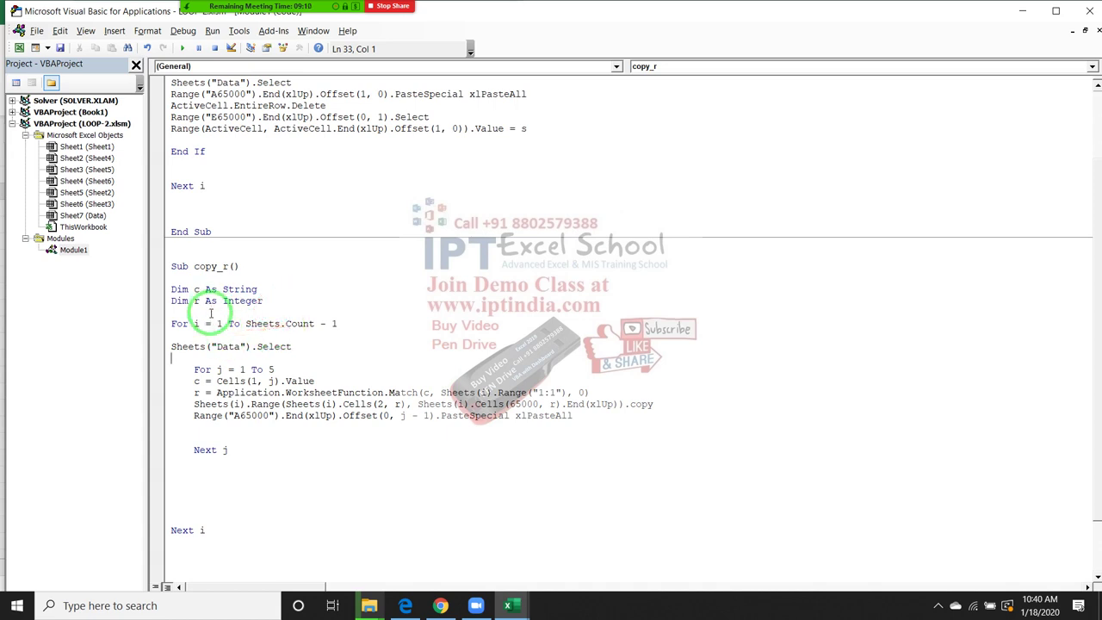
# Step: Declare Dim k As Range and add Set k = Range("A65000").End(xlUp).Offset(1, 0) after the Data sheet selection
pyautogui.press('Return')
pyautogui.write('dim k a')
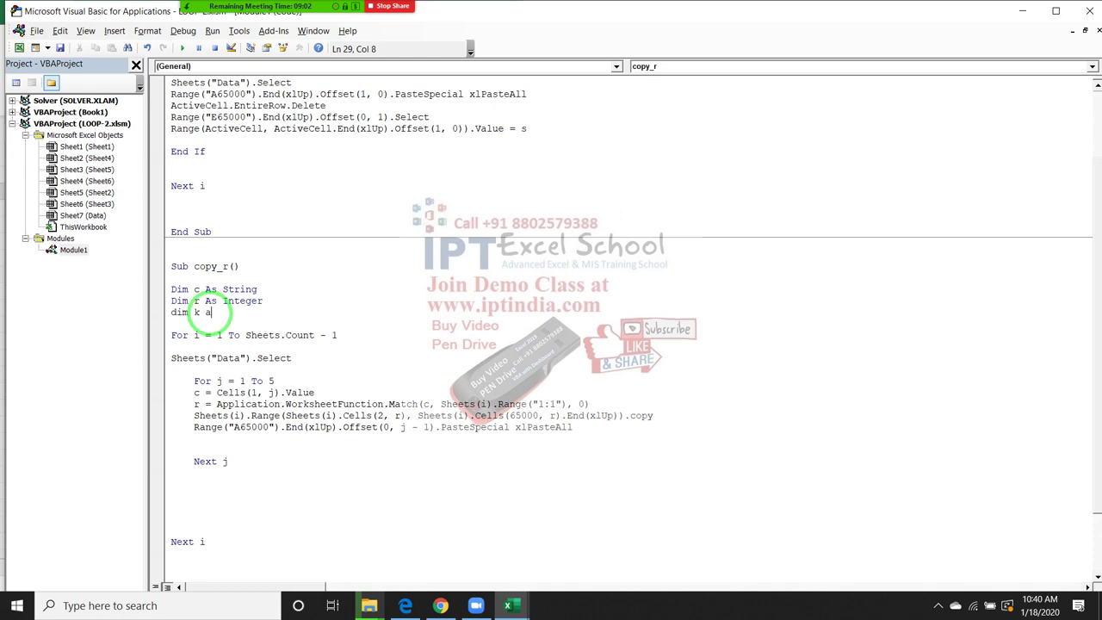
pyautogui.write('s ra')
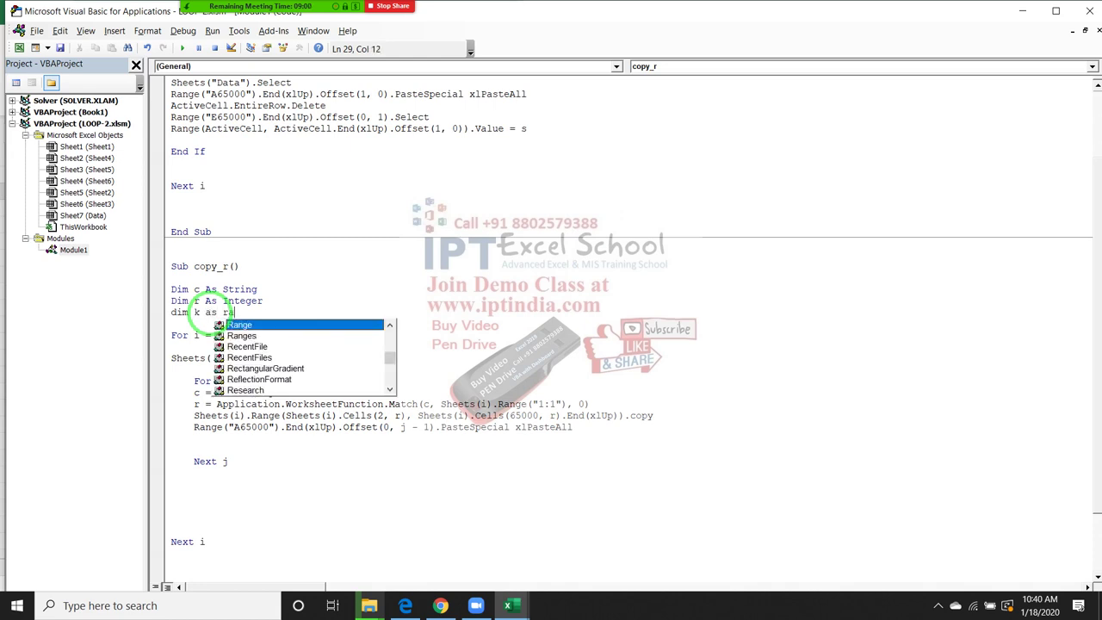
pyautogui.press('Tab')
pyautogui.click(176, 369)
pyautogui.write('set k = range')
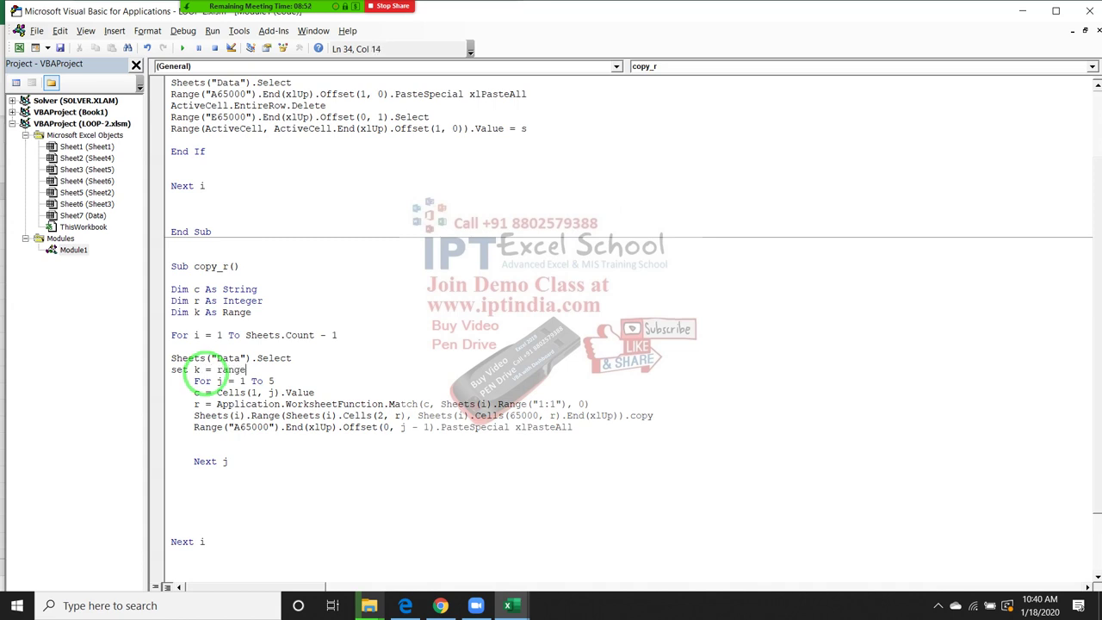
pyautogui.write('(')
pyautogui.write('A65000')
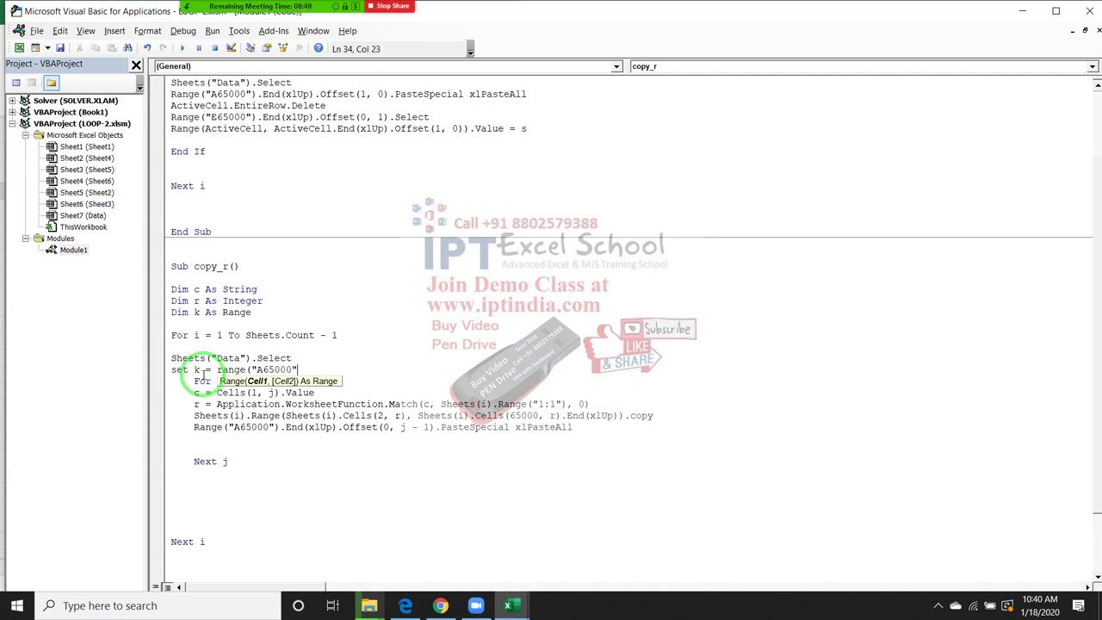
pyautogui.write(').')
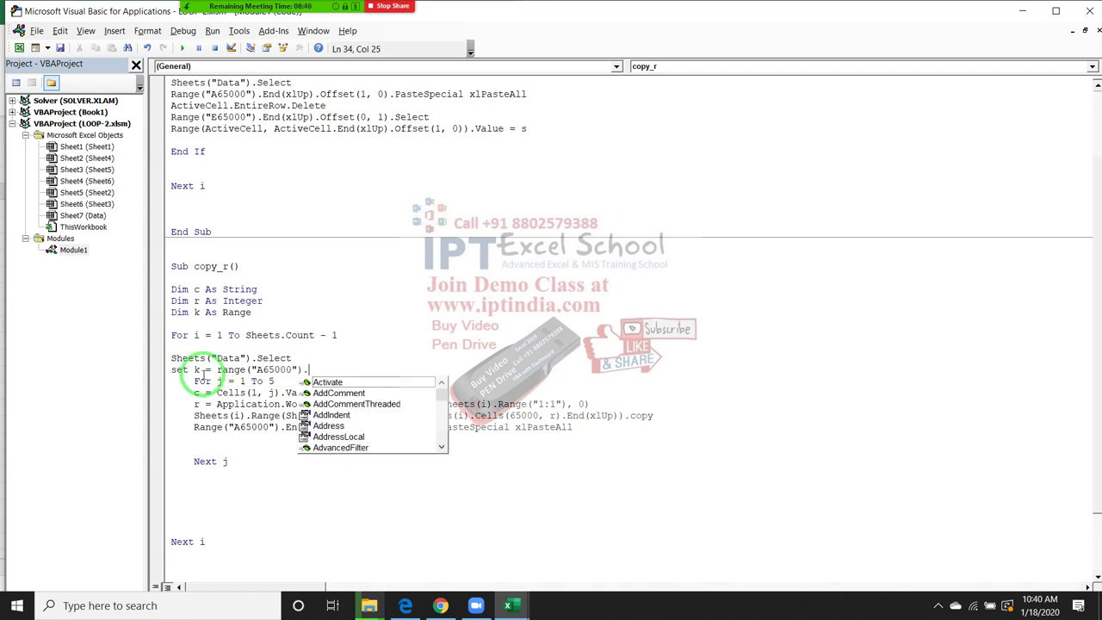
pyautogui.write('end(')
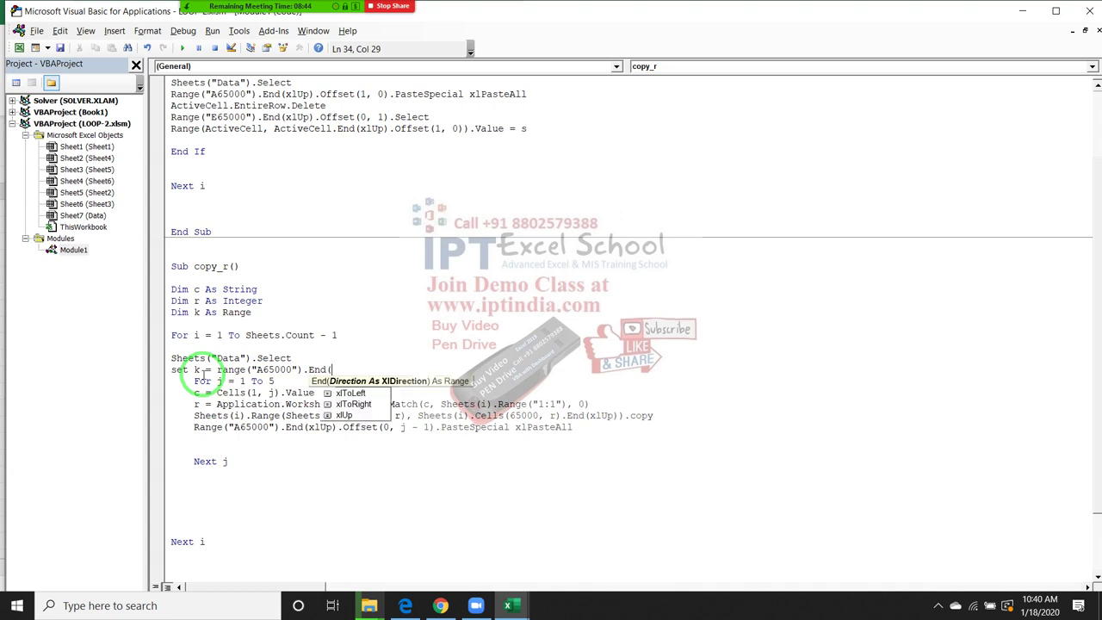
pyautogui.press('Down')
pyautogui.press('Down')
pyautogui.press('Down')
pyautogui.press('Tab')
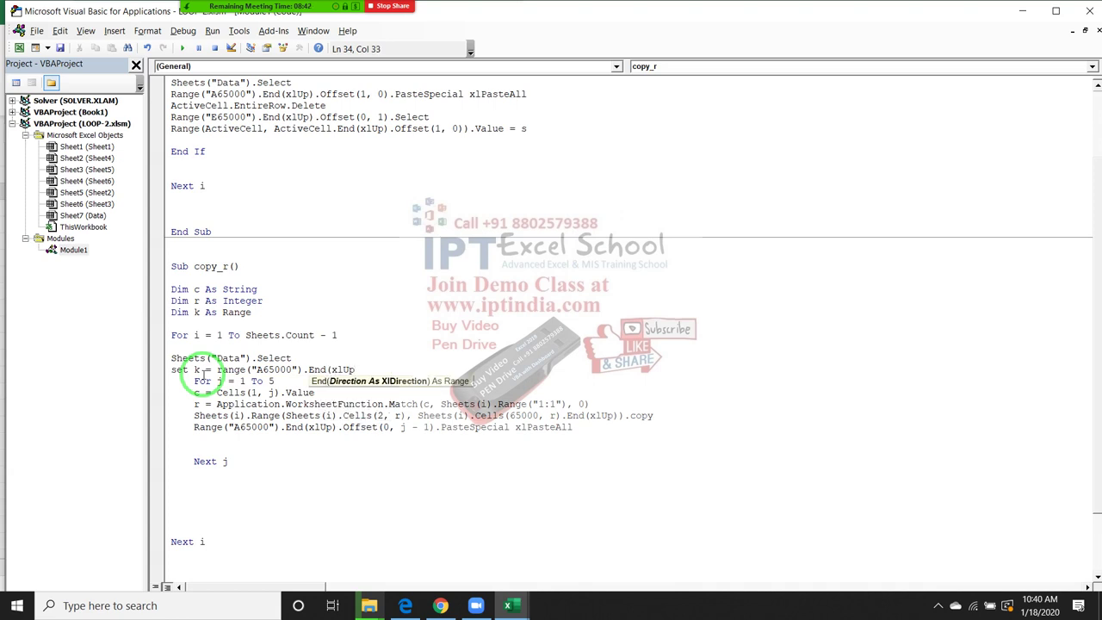
pyautogui.write(').')
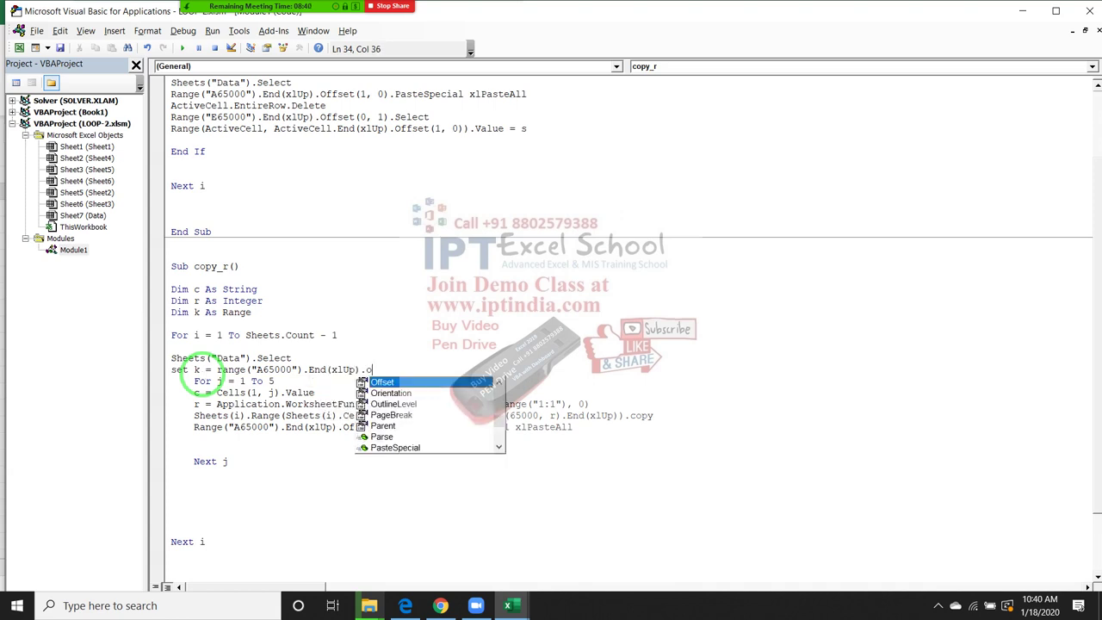
pyautogui.write('o')
pyautogui.press('Tab')
pyautogui.write('(')
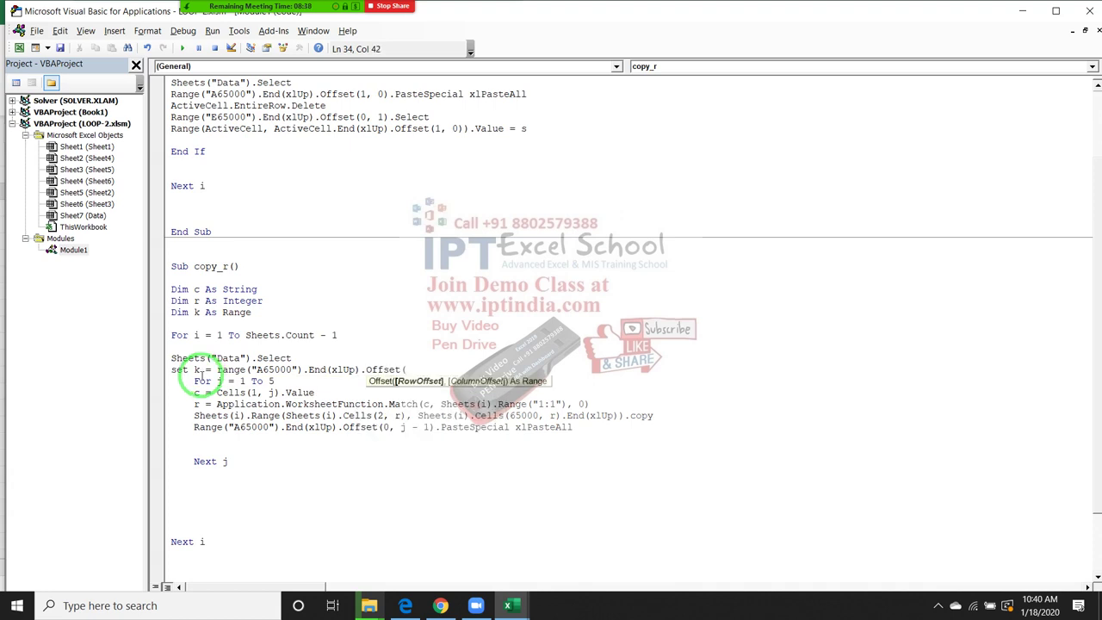
pyautogui.write('1,0')
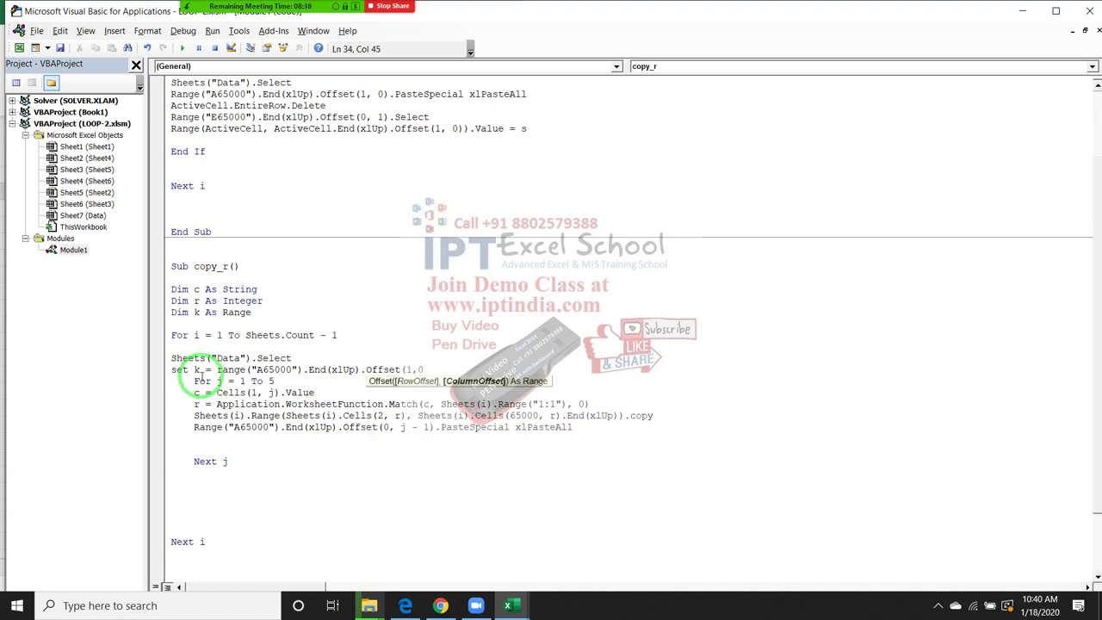
pyautogui.click(276, 484)
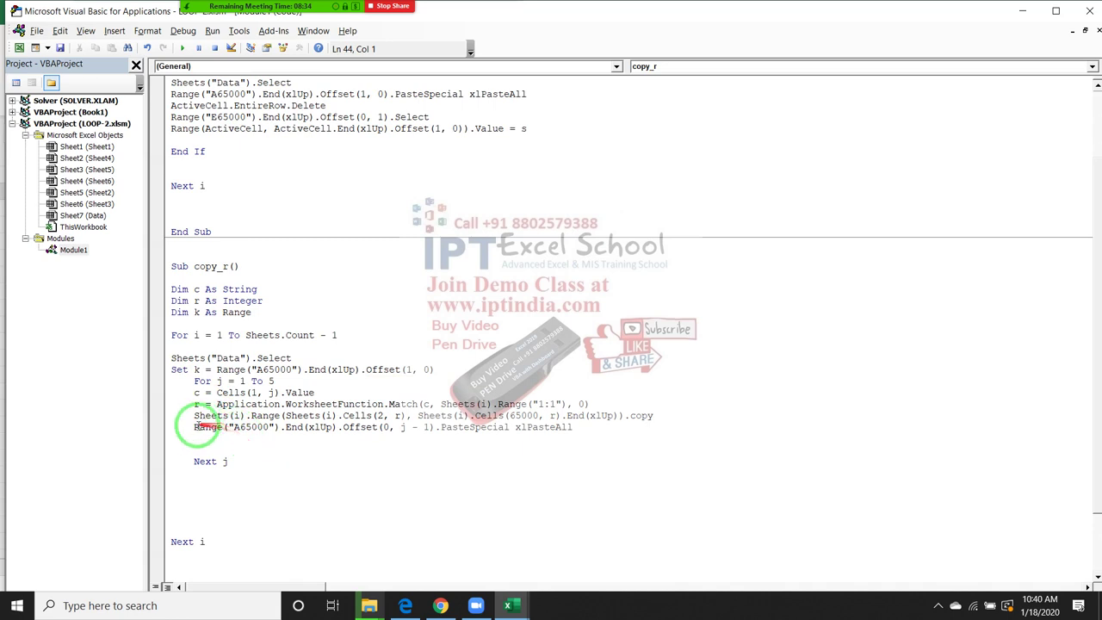
# Step: Replace the last-row expression on the paste line with k, making it k.Offset(0, j - 1).PasteSpecial
pyautogui.moveTo(195, 426); pyautogui.dragTo(336, 427)
pyautogui.press('BackSpace')
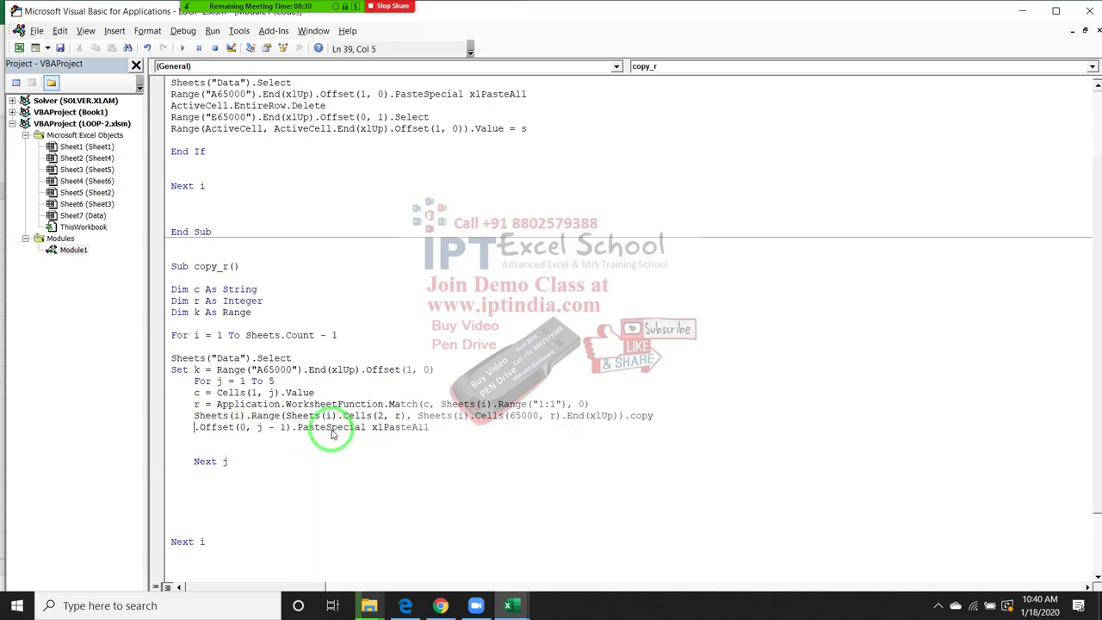
pyautogui.write('k')
pyautogui.click(334, 448)
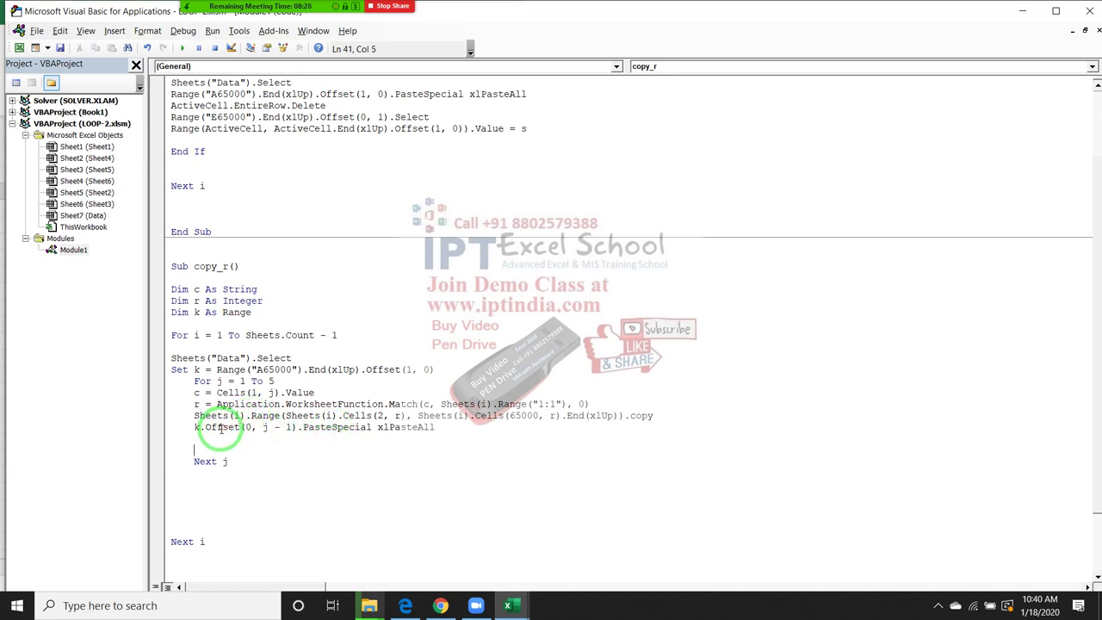
pyautogui.click(216, 436)
pyautogui.click(200, 437)
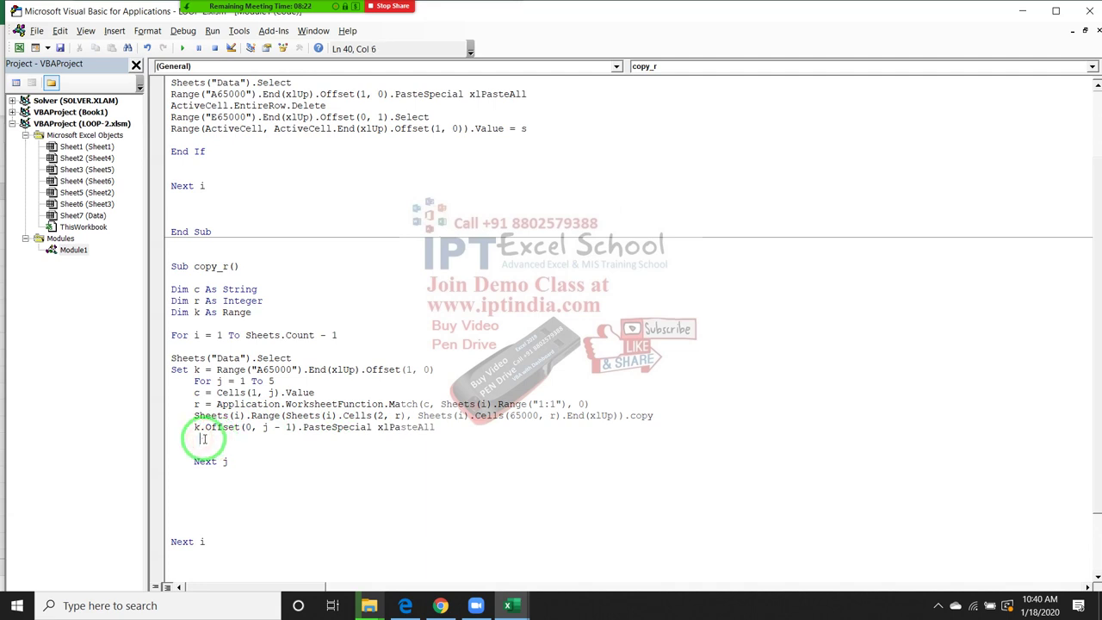
pyautogui.click(194, 381)
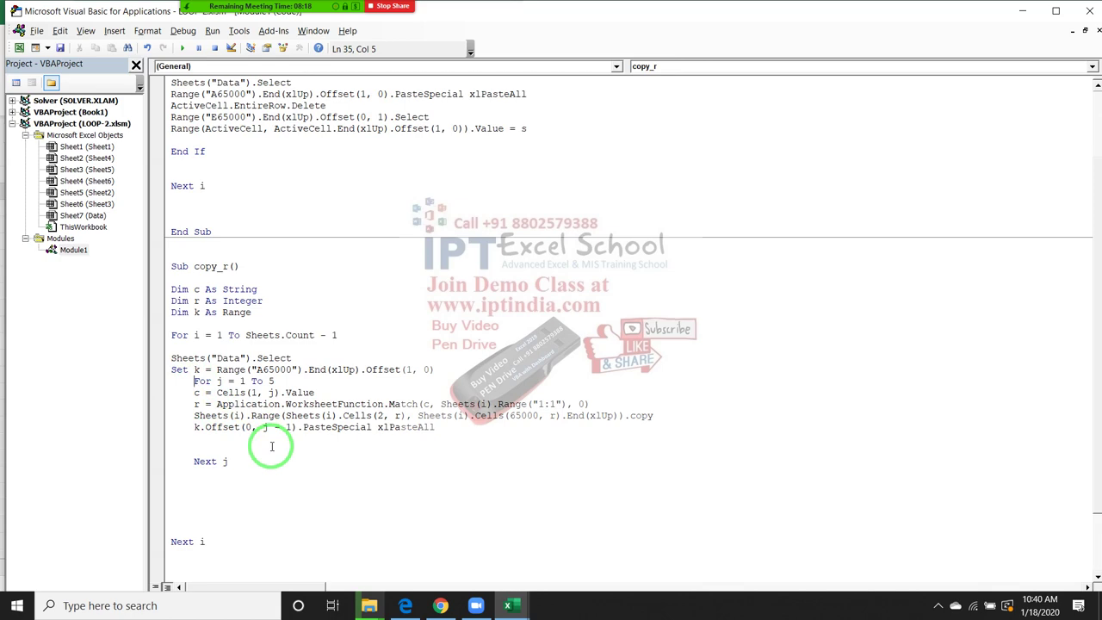
# Step: Run the copy_r macro from the Macro dialog in Excel
pyautogui.hotkey('alt', 'F11')
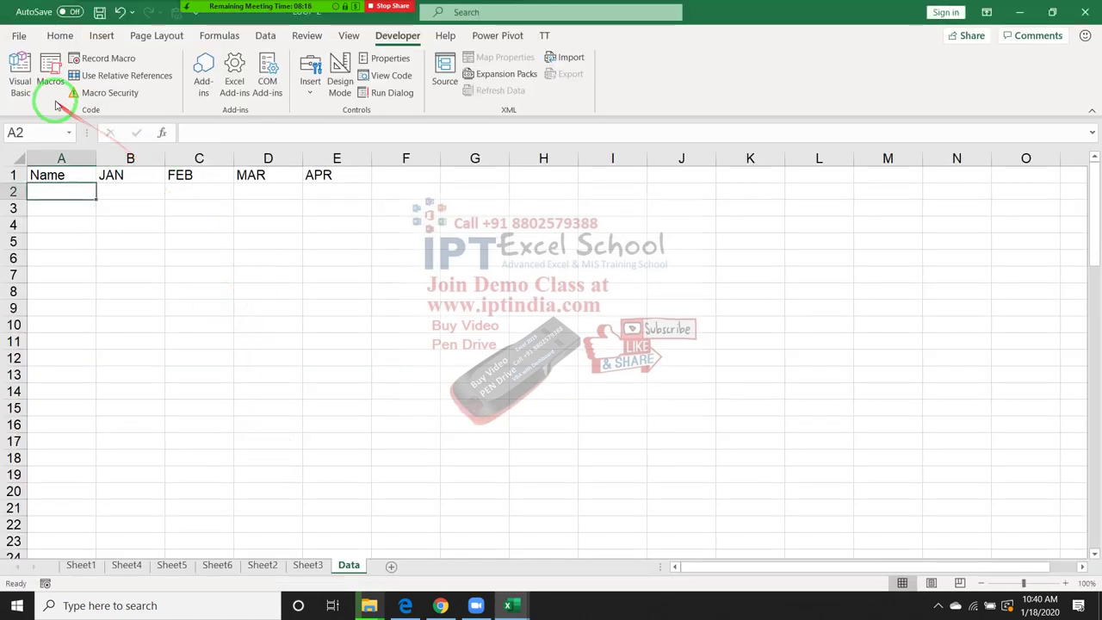
pyautogui.click(51, 93)
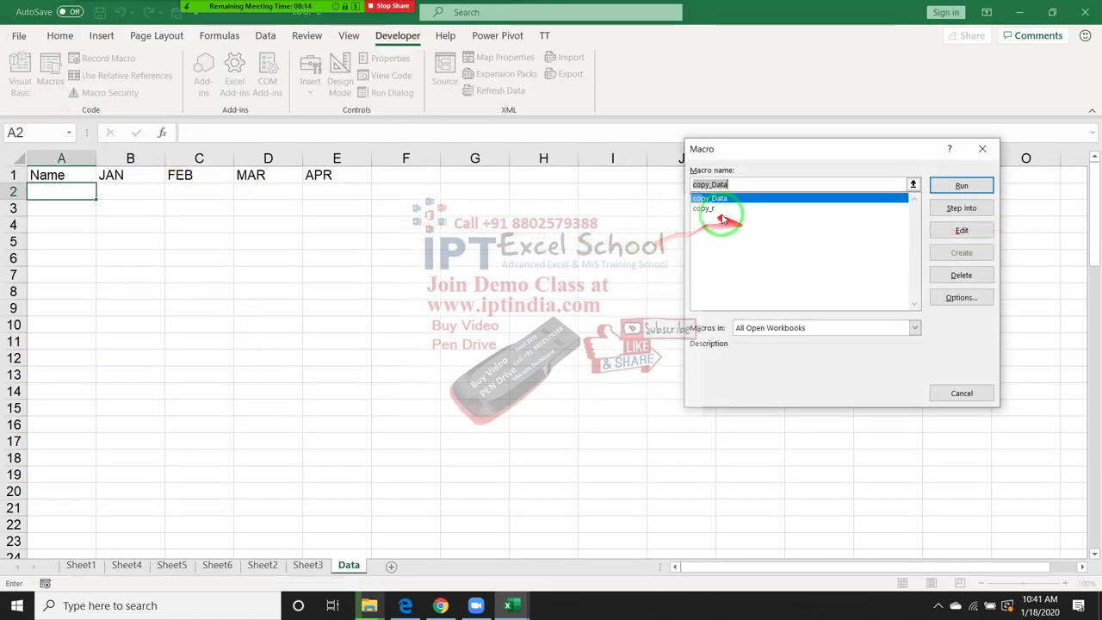
pyautogui.click(714, 210)
pyautogui.click(959, 183)
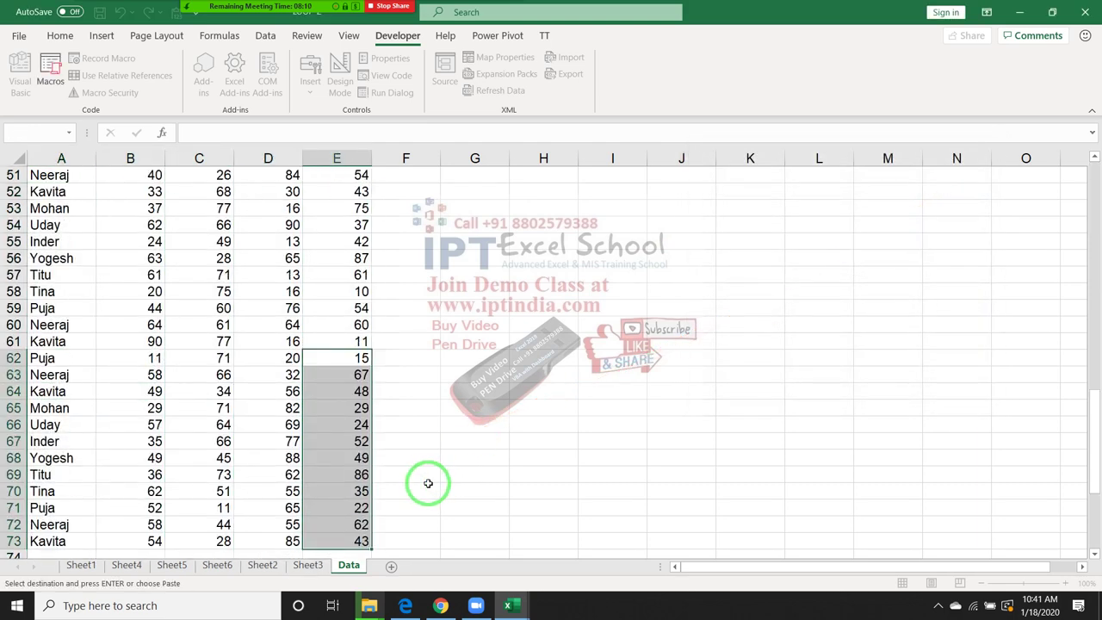
# Step: Clear all copied data from A2 to the data end, leaving only the Name–APR headers
pyautogui.scroll(3, 411, 514)
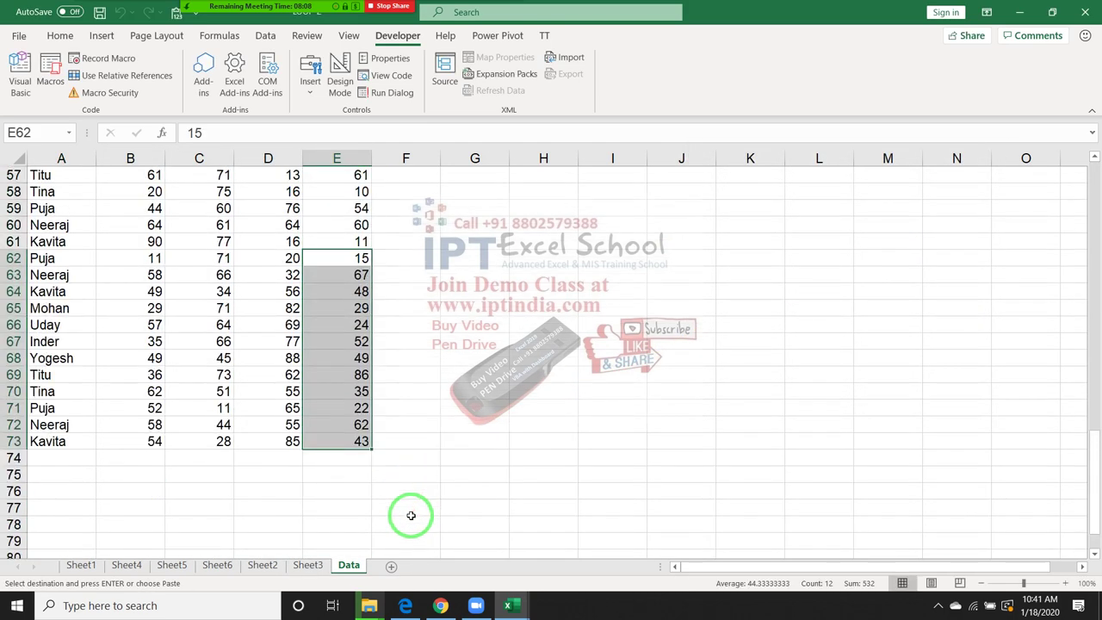
pyautogui.scroll(7, 410, 514)
pyautogui.scroll(12, 410, 515)
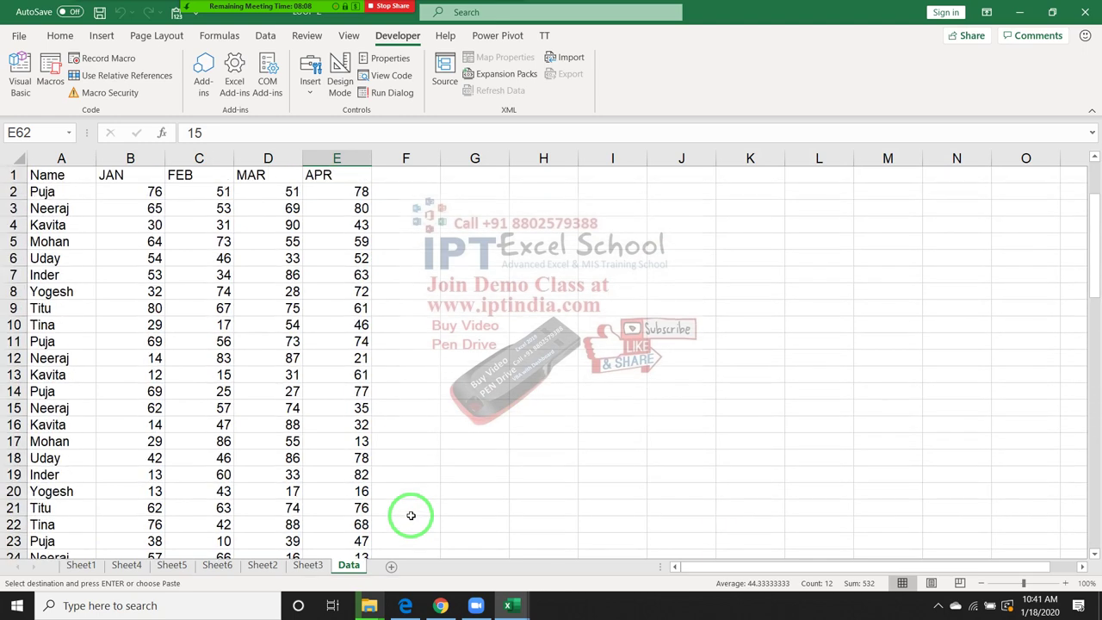
pyautogui.click(51, 191)
pyautogui.hotkey('ctrl', 'shift', 'Right')
pyautogui.hotkey('ctrl', 'shift', 'Down')
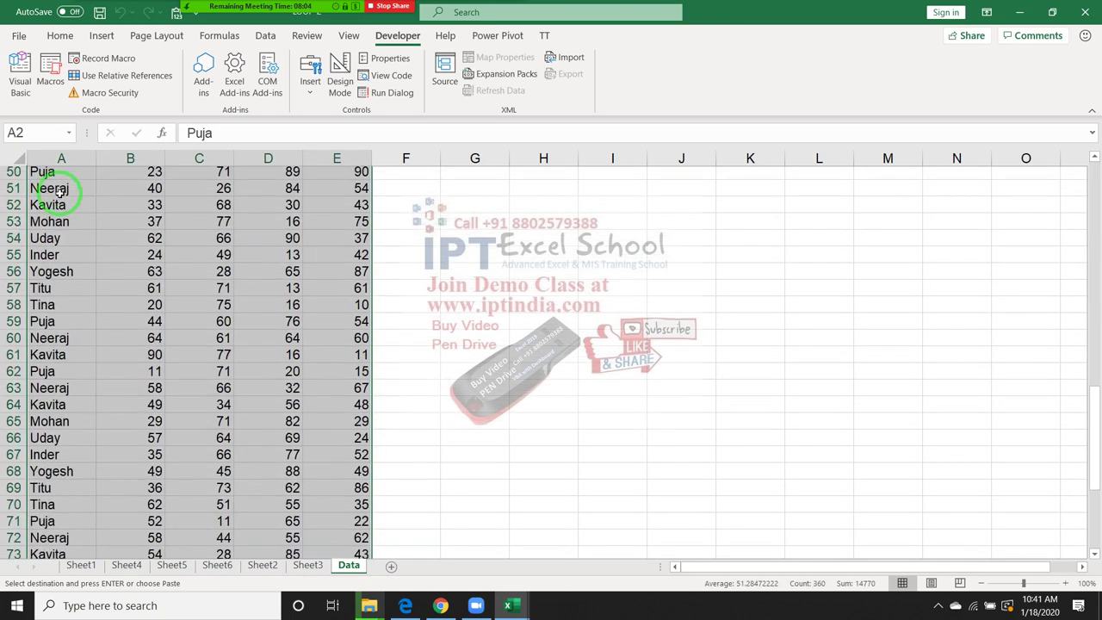
pyautogui.press('Delete')
pyautogui.hotkey('ctrl', 'Home')
pyautogui.click(60, 193)
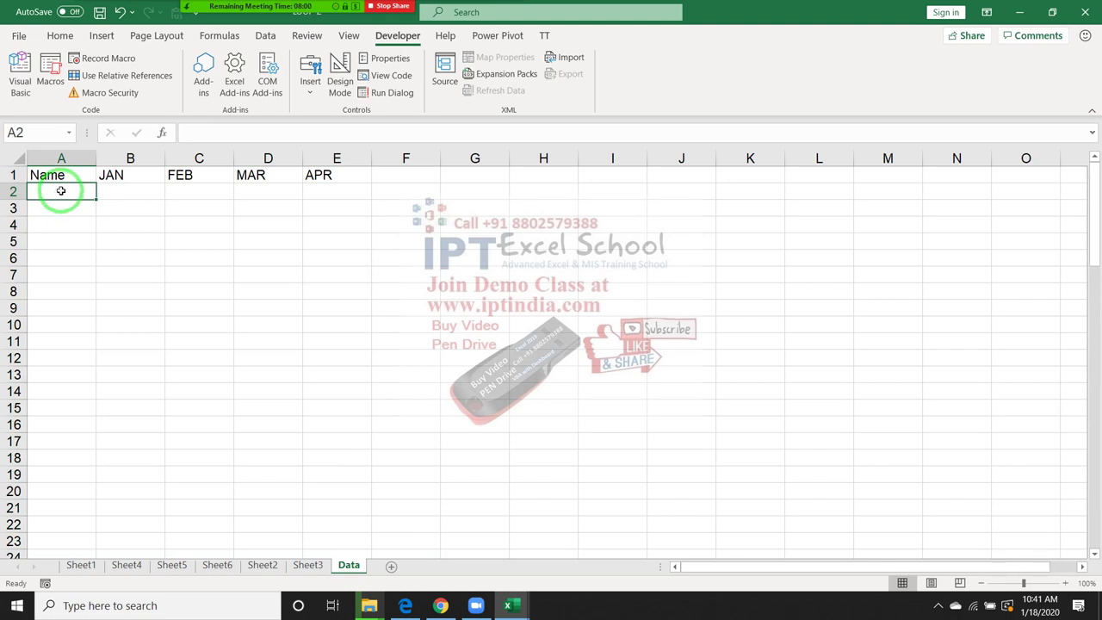
# Step: View Sheet1's month table, then return to the Data sheet's empty row 2 under JAN–APR
pyautogui.click(84, 565)
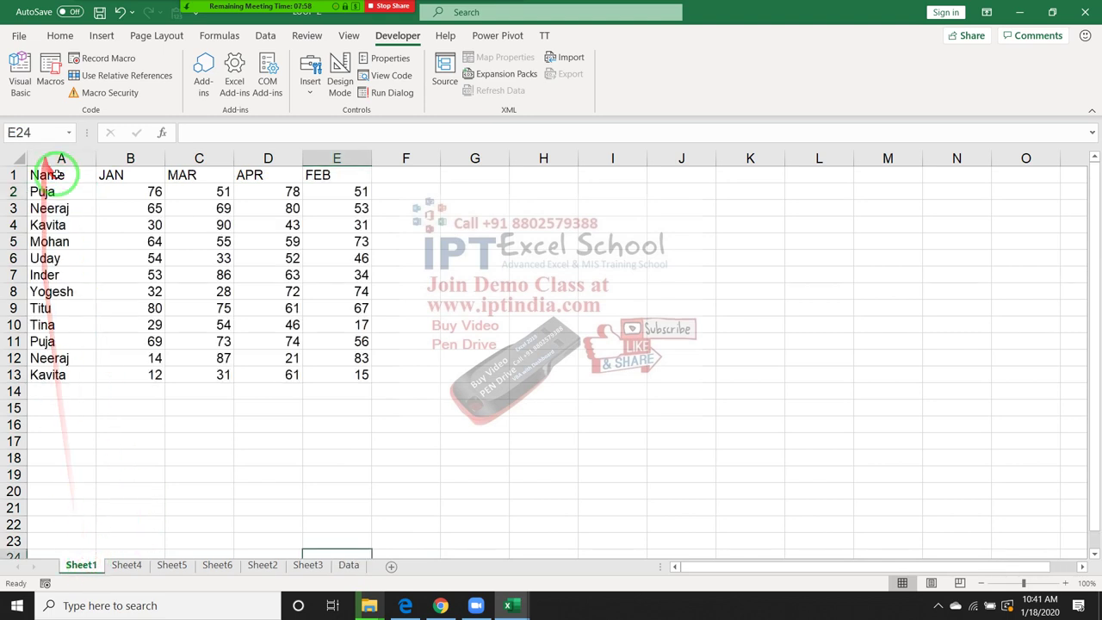
pyautogui.hotkey('alt', 'F11')
pyautogui.hotkey('alt', 'F11')
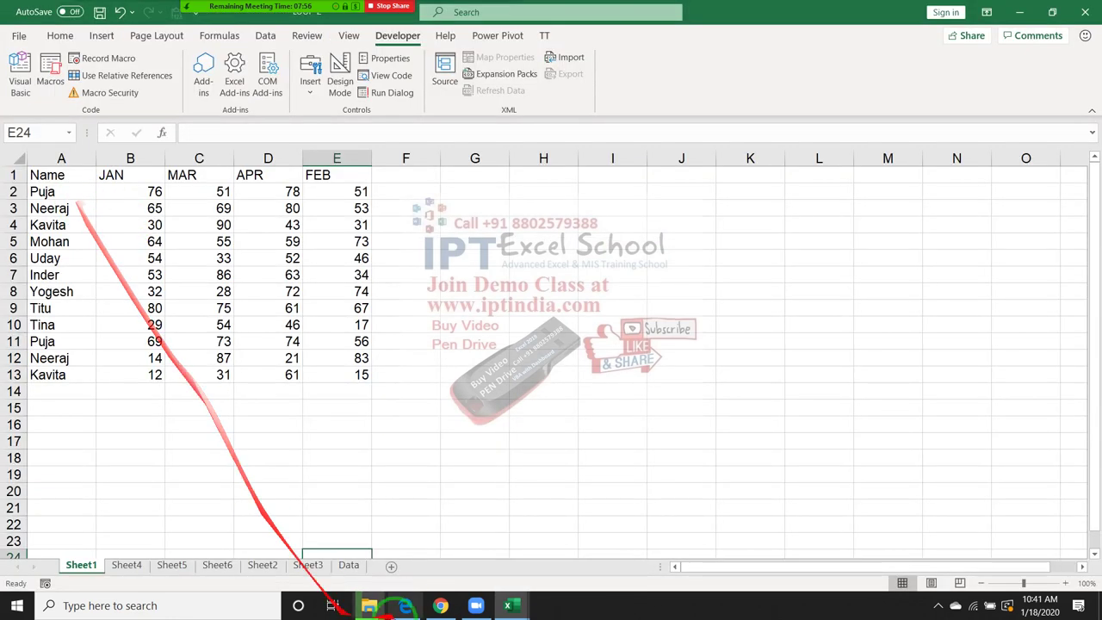
pyautogui.click(348, 565)
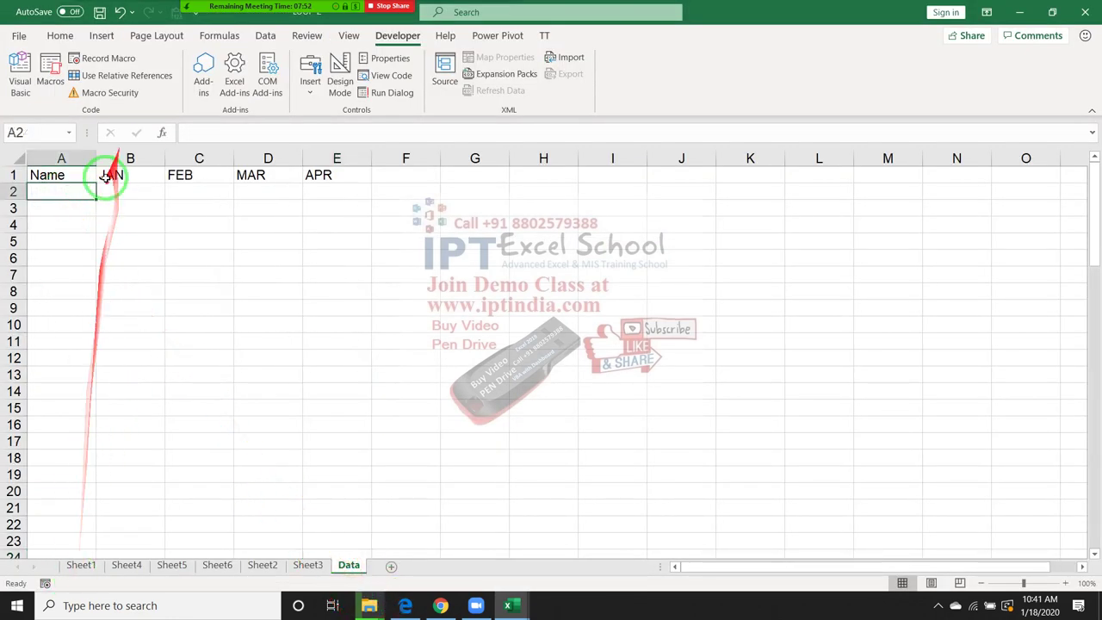
pyautogui.click(134, 193)
pyautogui.click(198, 190)
pyautogui.click(263, 190)
pyautogui.click(331, 188)
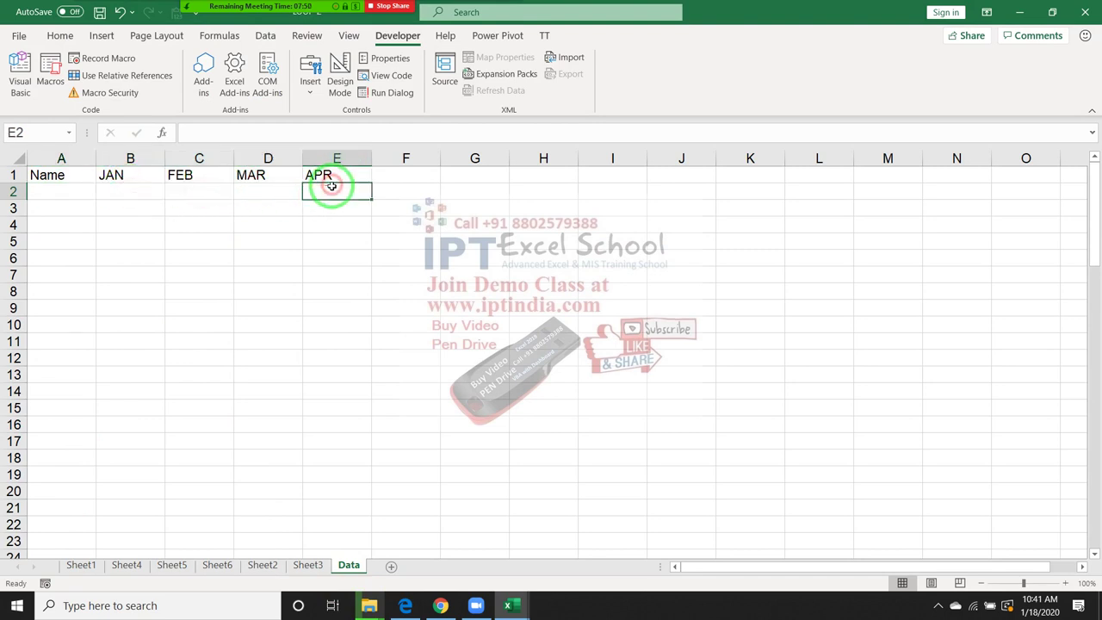
# Step: Mark row A2:E2 and the empty row blocks below the Data headers, then switch to the VBA editor
pyautogui.moveTo(327, 188); pyautogui.dragTo(18, 184)
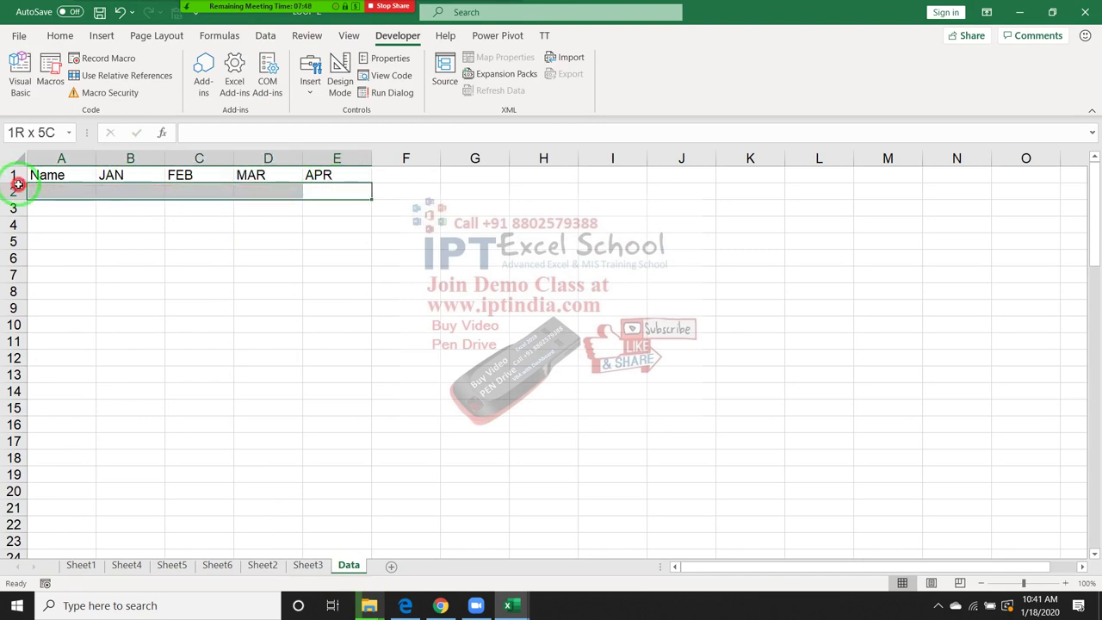
pyautogui.click(100, 195)
pyautogui.click(191, 190)
pyautogui.click(321, 191)
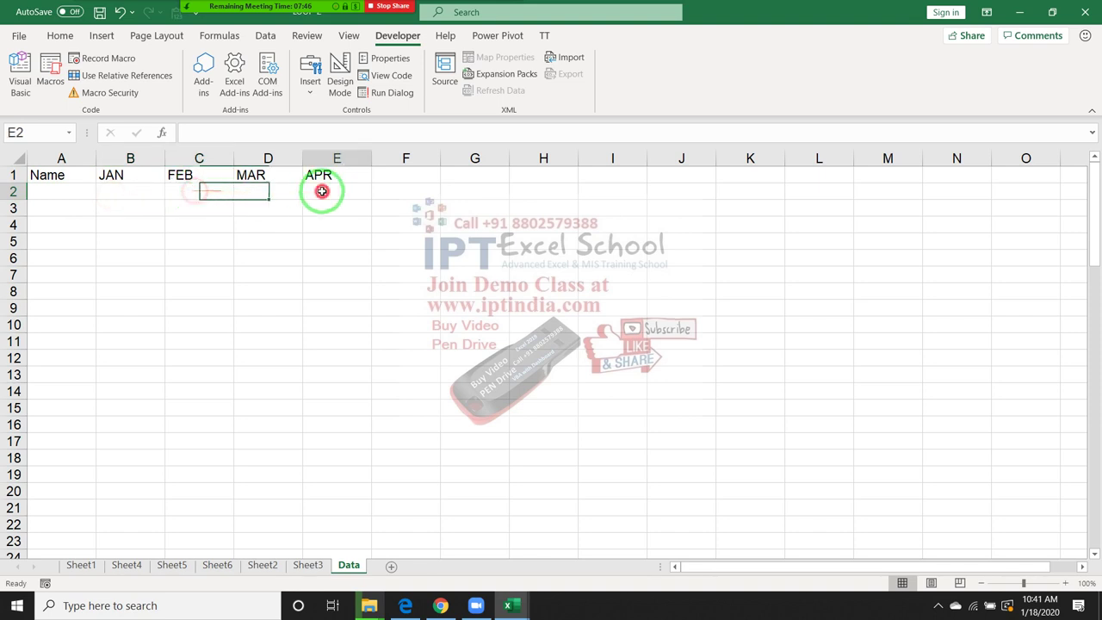
pyautogui.moveTo(51, 194)
pyautogui.mouseDown()
pyautogui.moveTo(334, 219)
pyautogui.moveTo(349, 338)
pyautogui.mouseUp()
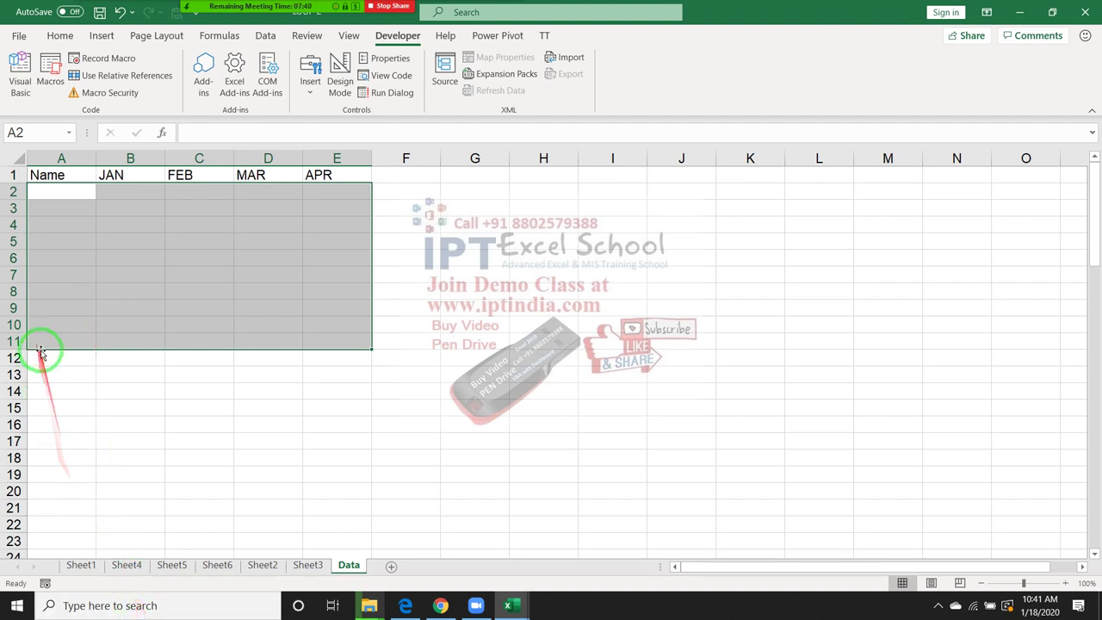
pyautogui.moveTo(40, 353)
pyautogui.mouseDown()
pyautogui.moveTo(350, 460)
pyautogui.moveTo(362, 504)
pyautogui.mouseUp()
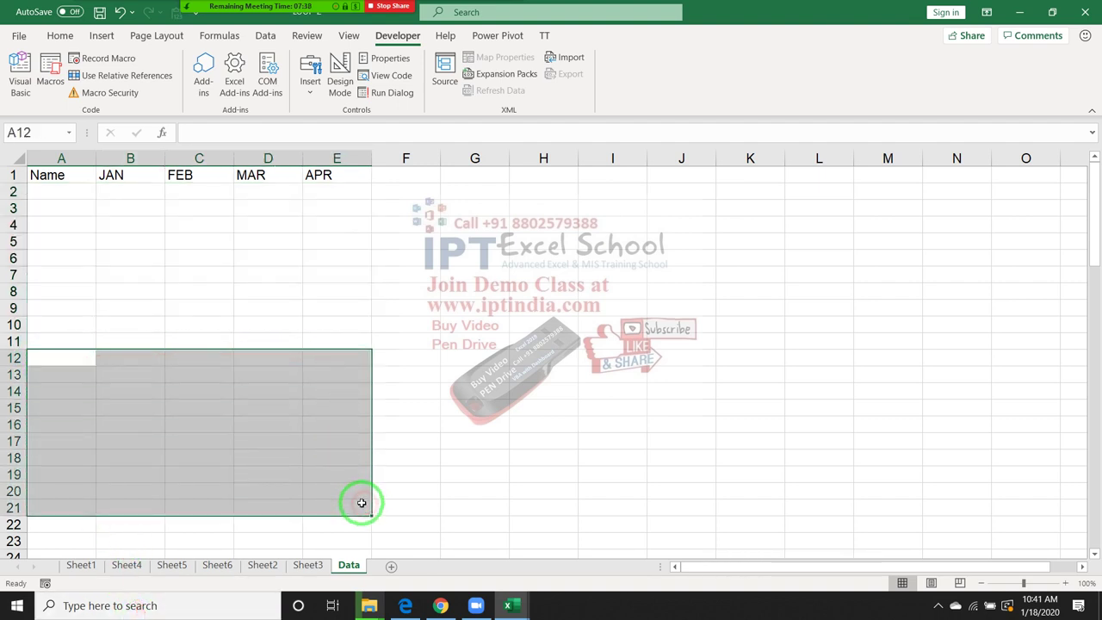
pyautogui.click(76, 364)
pyautogui.hotkey('alt', 'F11')
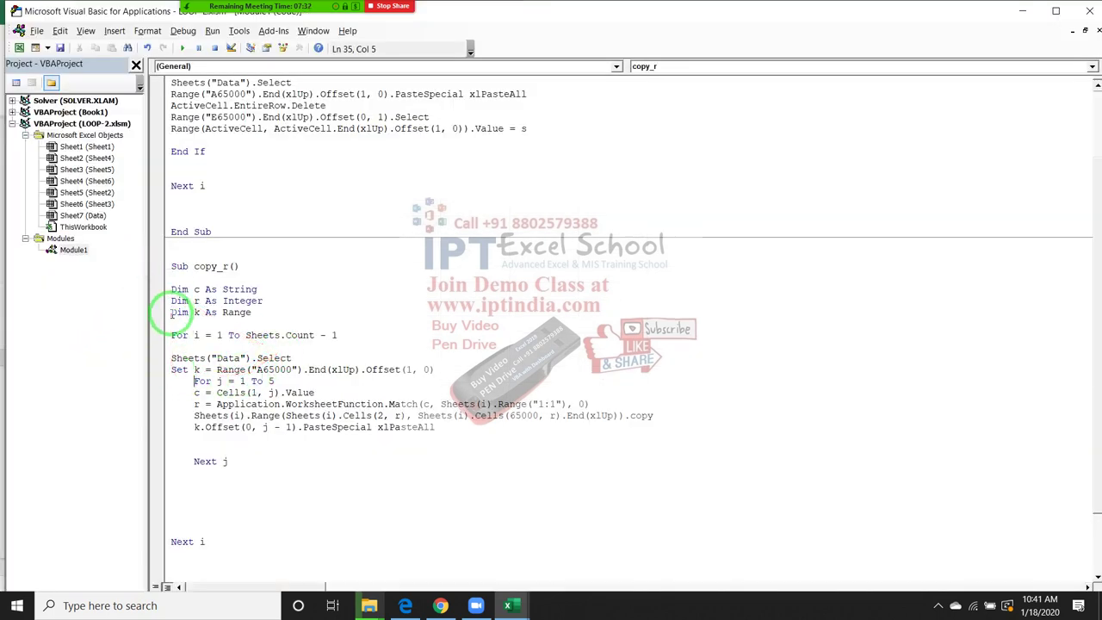
# Step: Insert a blank line above For j, indent the Set k line, and switch back to Excel
pyautogui.moveTo(170, 312); pyautogui.dragTo(257, 312)
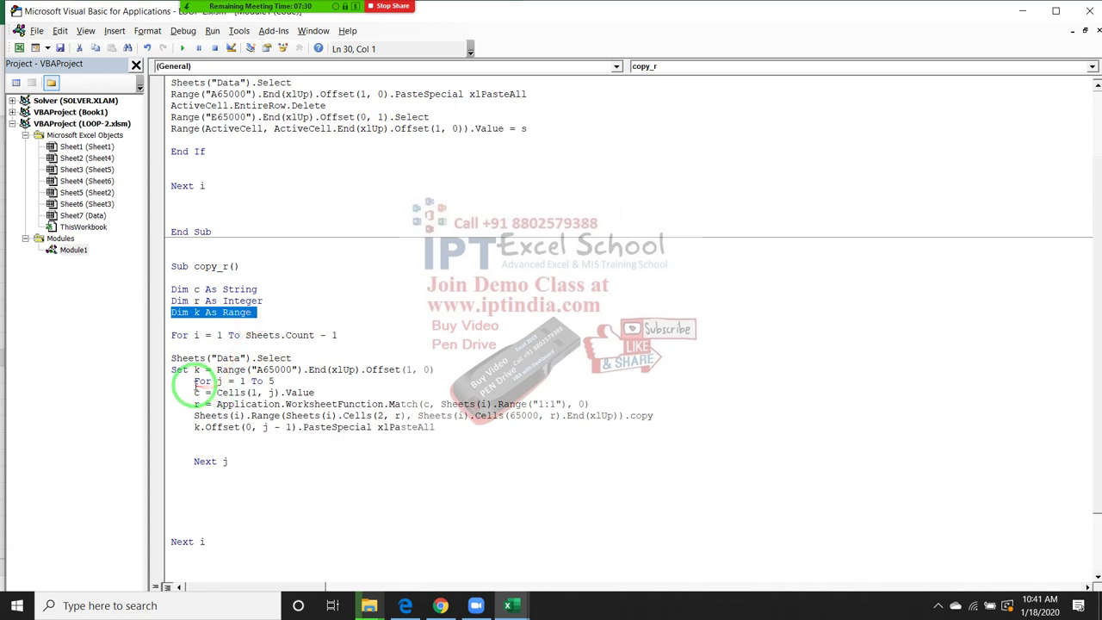
pyautogui.click(194, 384)
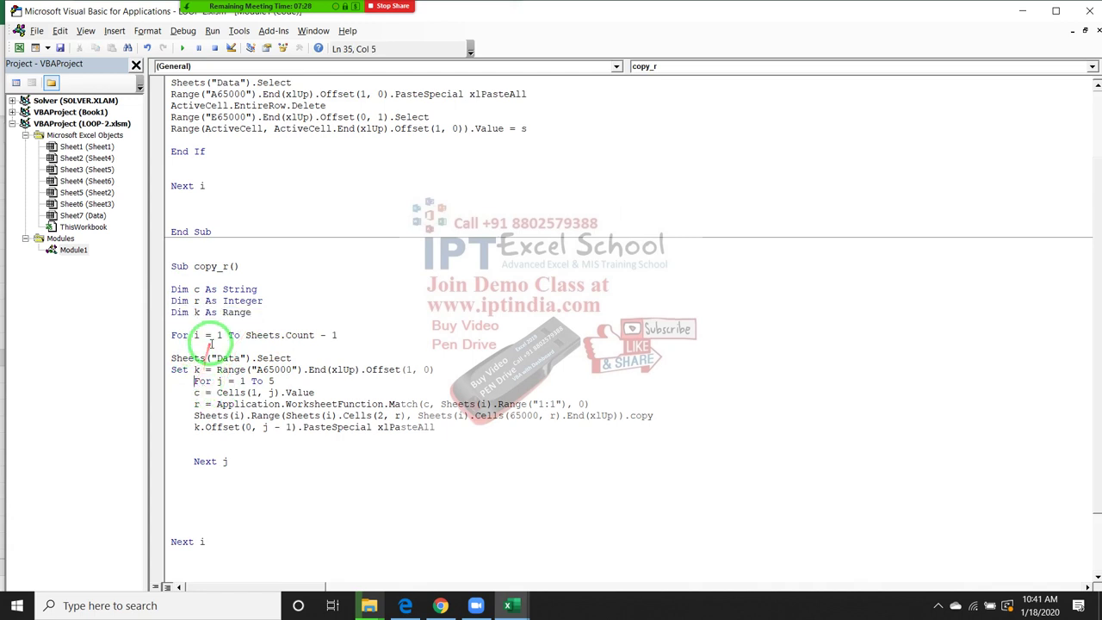
pyautogui.press('Return')
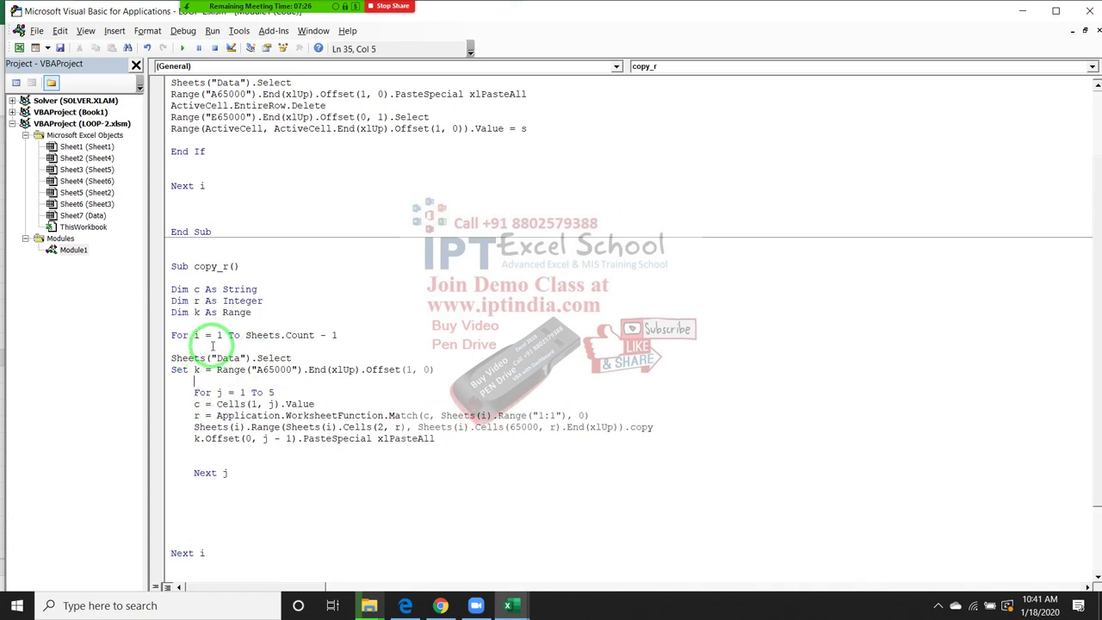
pyautogui.click(171, 370)
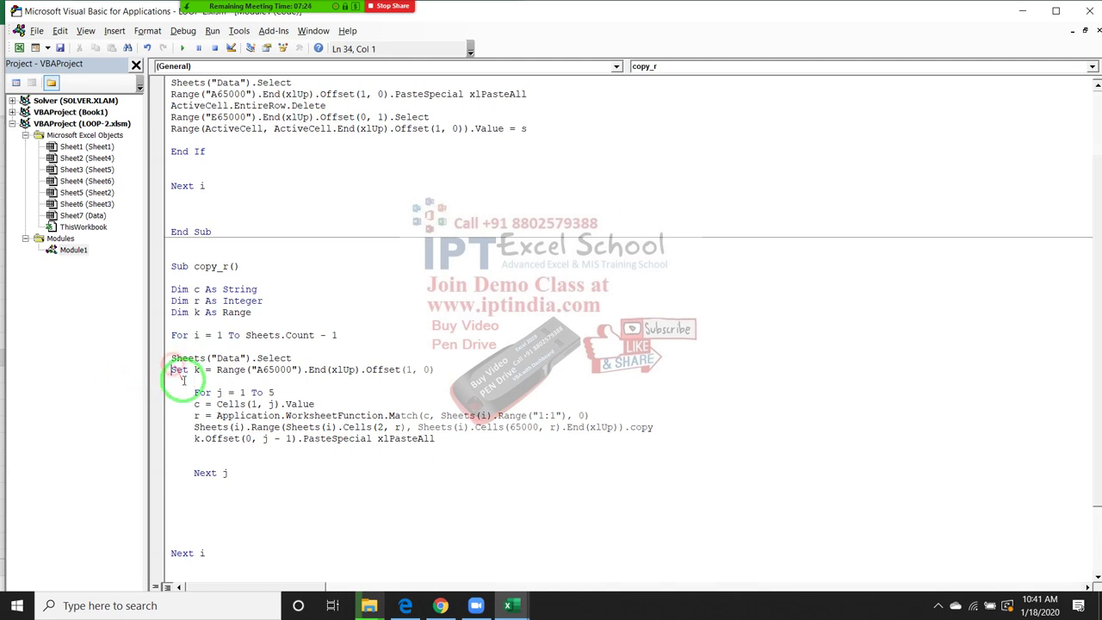
pyautogui.press('Tab')
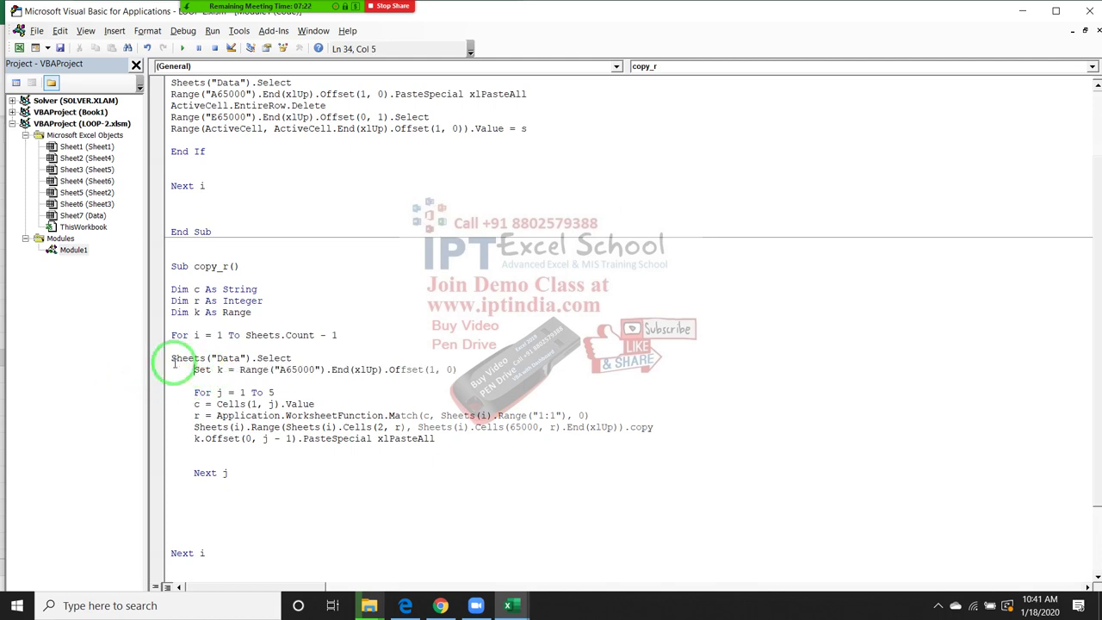
pyautogui.moveTo(172, 358); pyautogui.dragTo(311, 355)
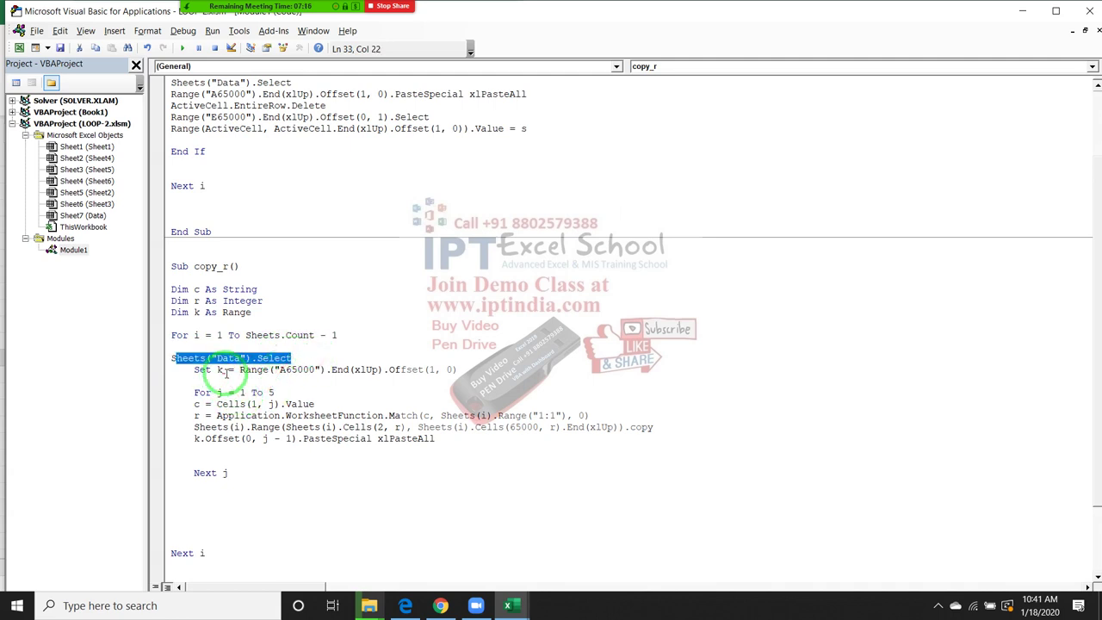
pyautogui.moveTo(222, 381)
pyautogui.mouseDown()
pyautogui.moveTo(284, 370)
pyautogui.moveTo(239, 370)
pyautogui.mouseUp()
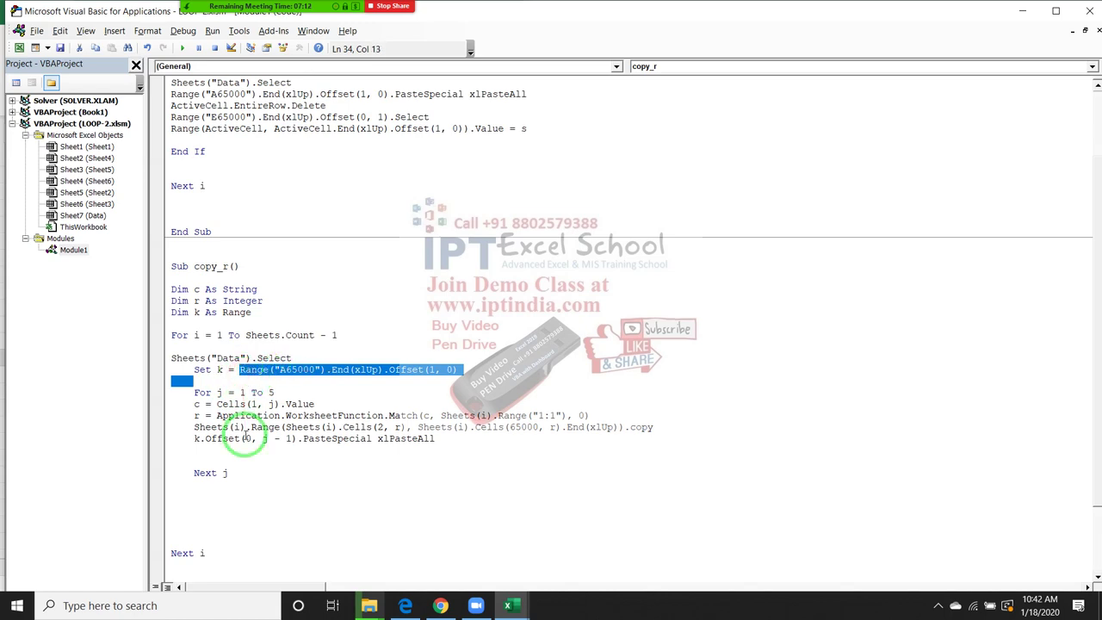
pyautogui.hotkey('alt', 'F11')
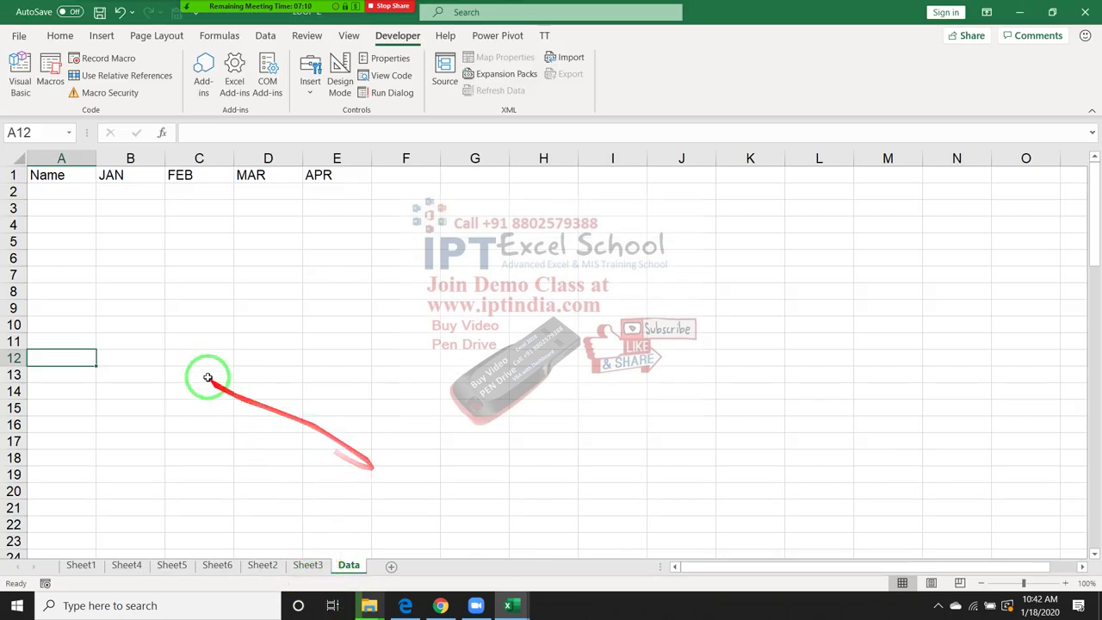
pyautogui.click(68, 194)
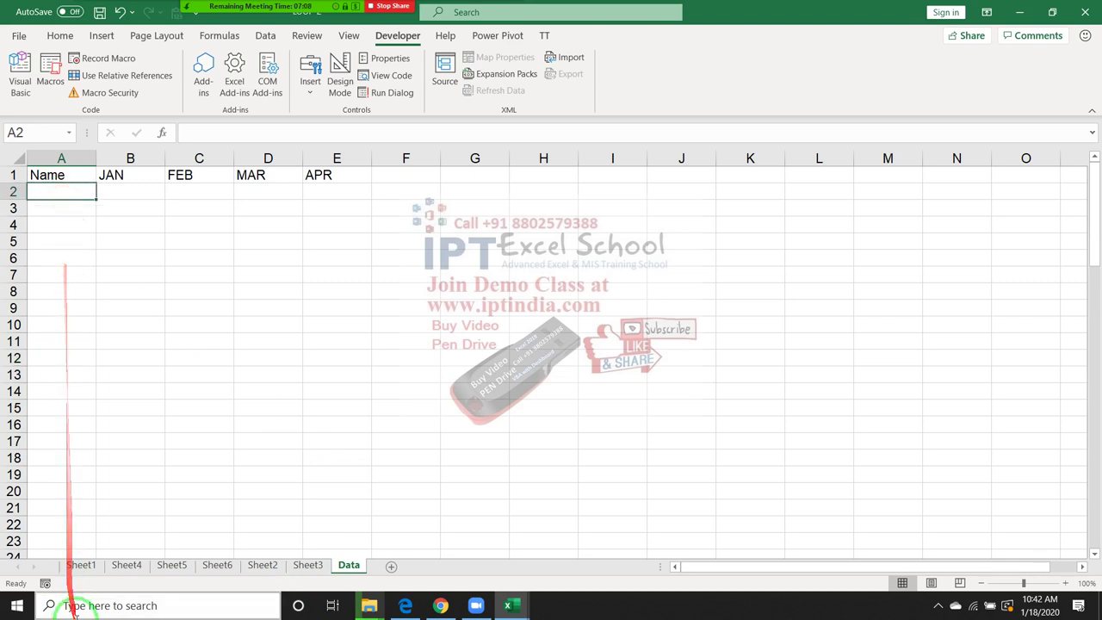
pyautogui.click(54, 545)
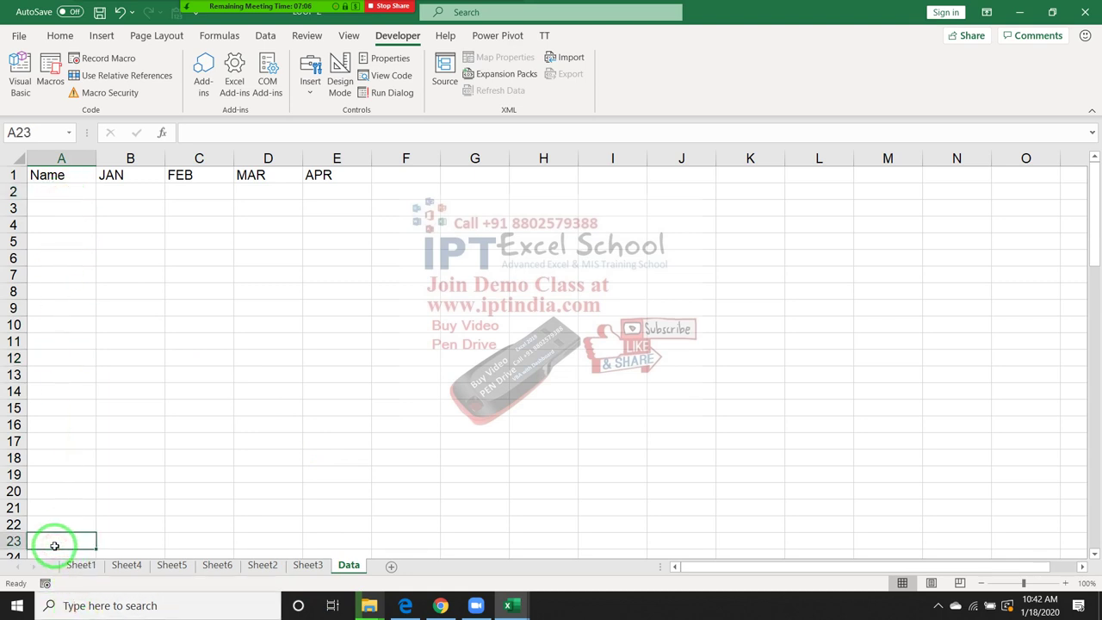
pyautogui.hotkey('ctrl', 'Up')
pyautogui.press('Down')
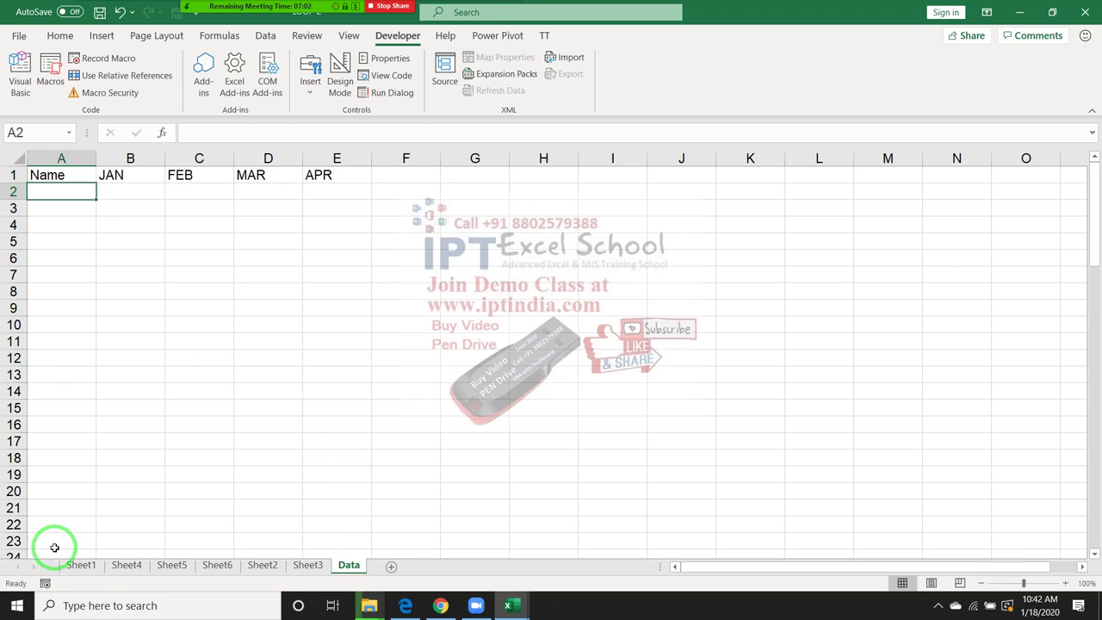
pyautogui.hotkey('alt', 'F11')
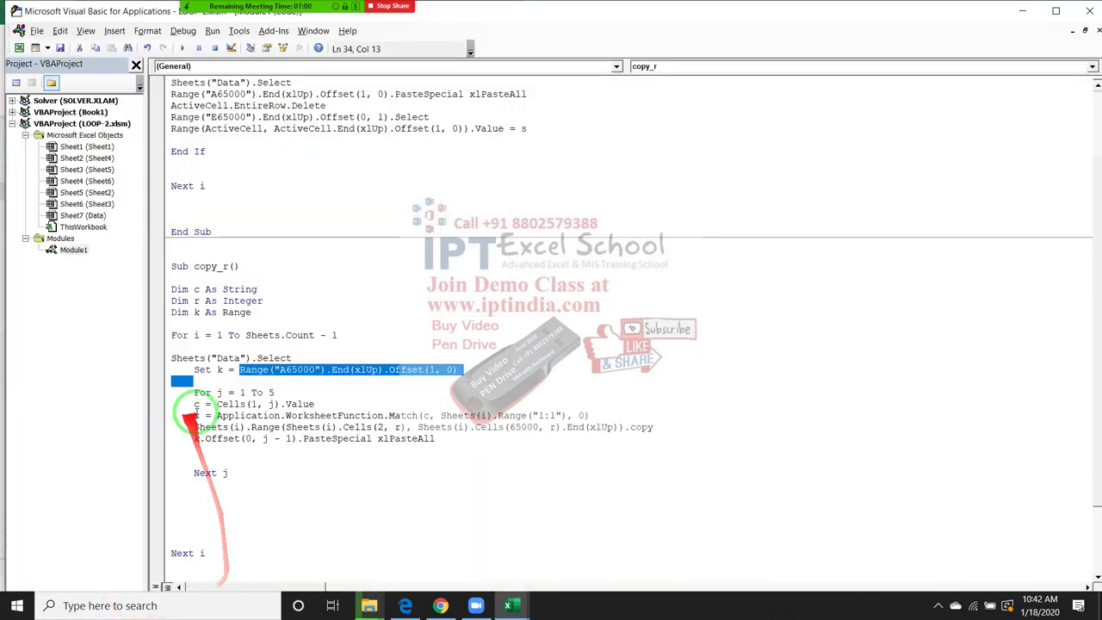
pyautogui.doubleClick(218, 369)
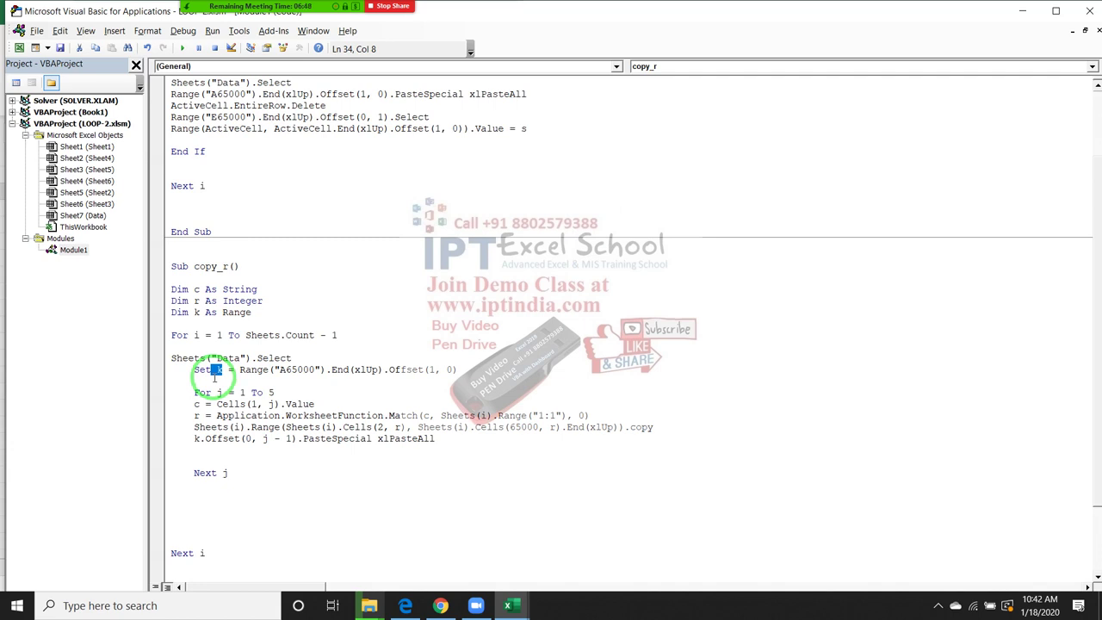
pyautogui.hotkey('alt', 'F11')
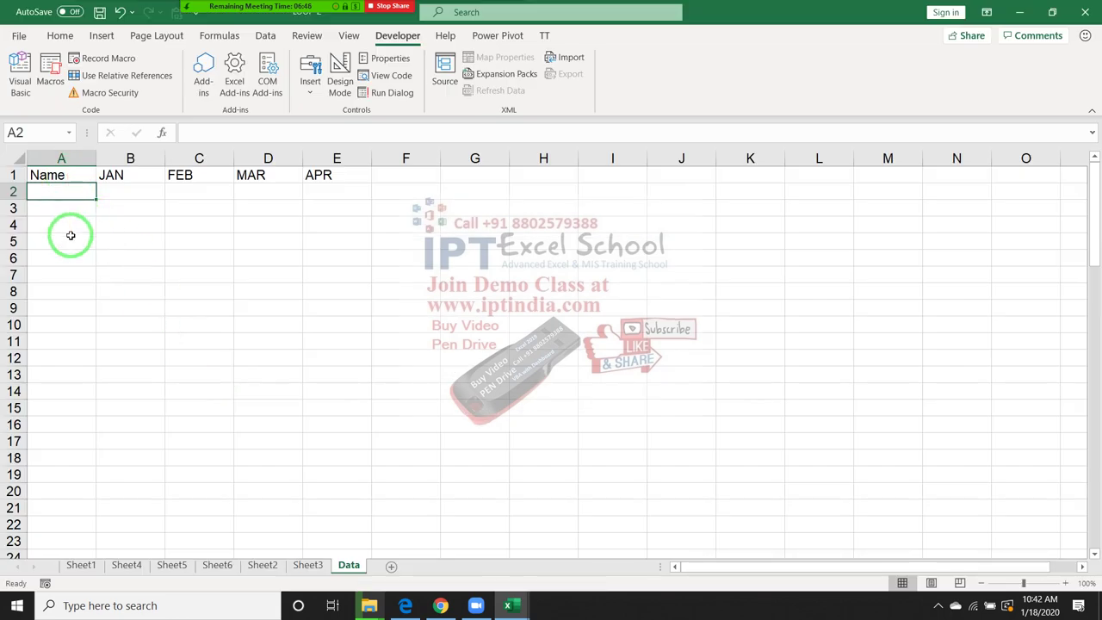
pyautogui.hotkey('alt', 'F11')
pyautogui.click(228, 378)
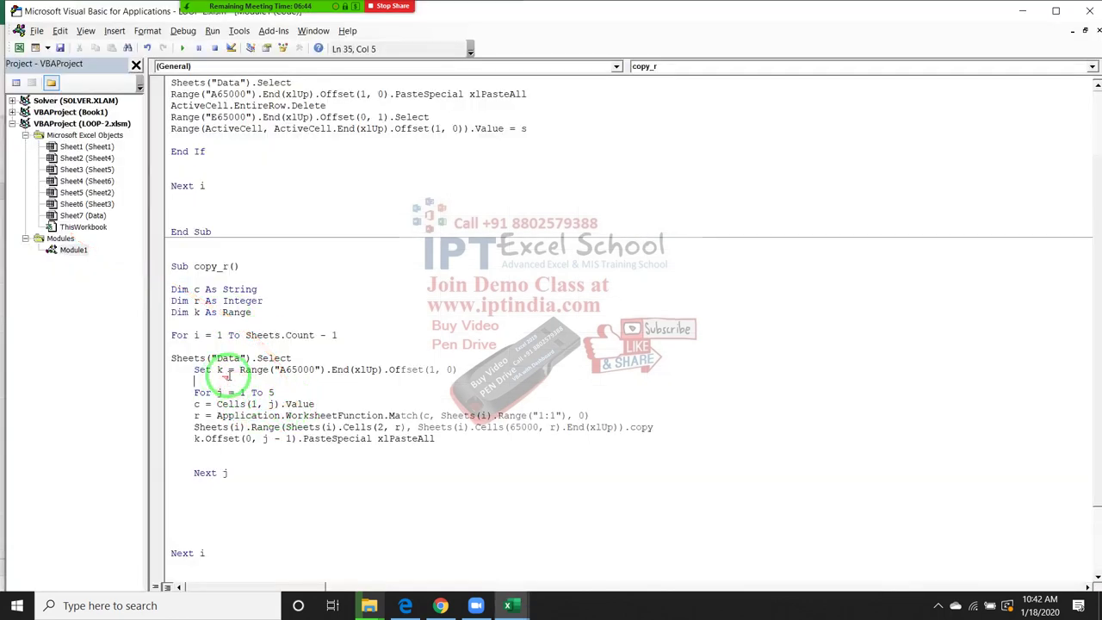
pyautogui.moveTo(192, 392); pyautogui.dragTo(320, 477)
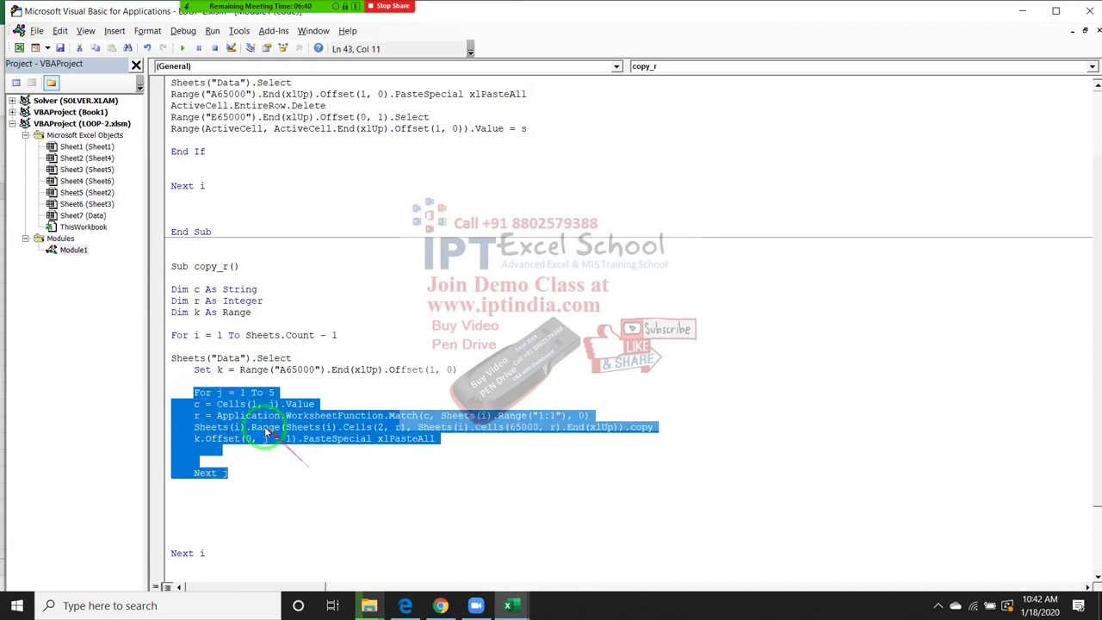
pyautogui.click(194, 370)
pyautogui.moveTo(195, 370); pyautogui.dragTo(460, 371)
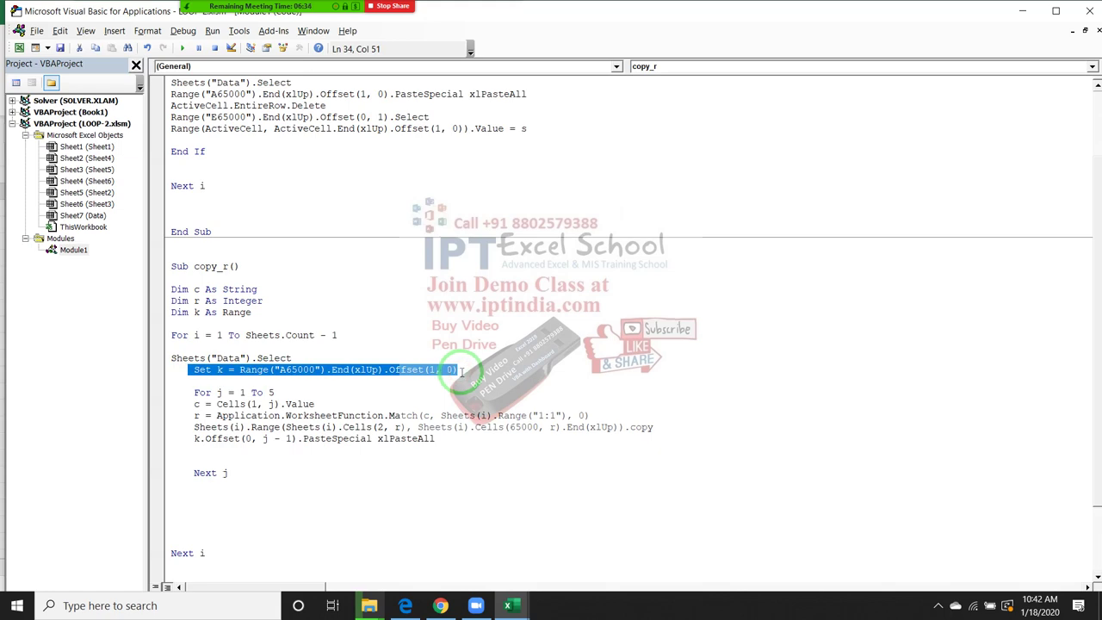
pyautogui.hotkey('alt', 'F11')
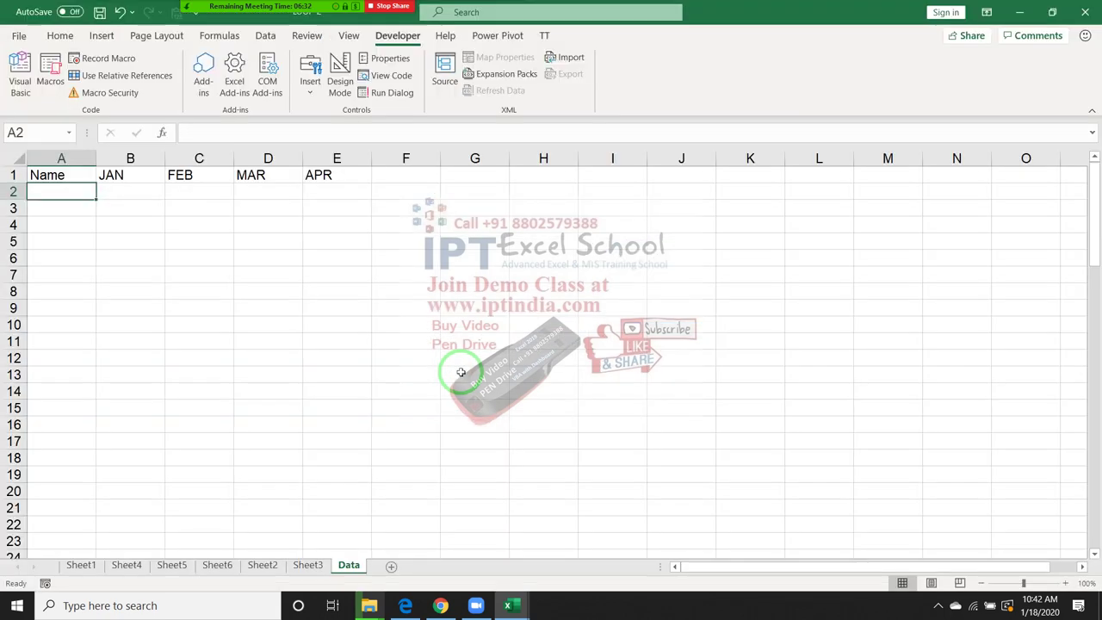
pyautogui.moveTo(401, 435)
pyautogui.mouseDown()
pyautogui.moveTo(361, 561)
pyautogui.moveTo(116, 565)
pyautogui.mouseUp()
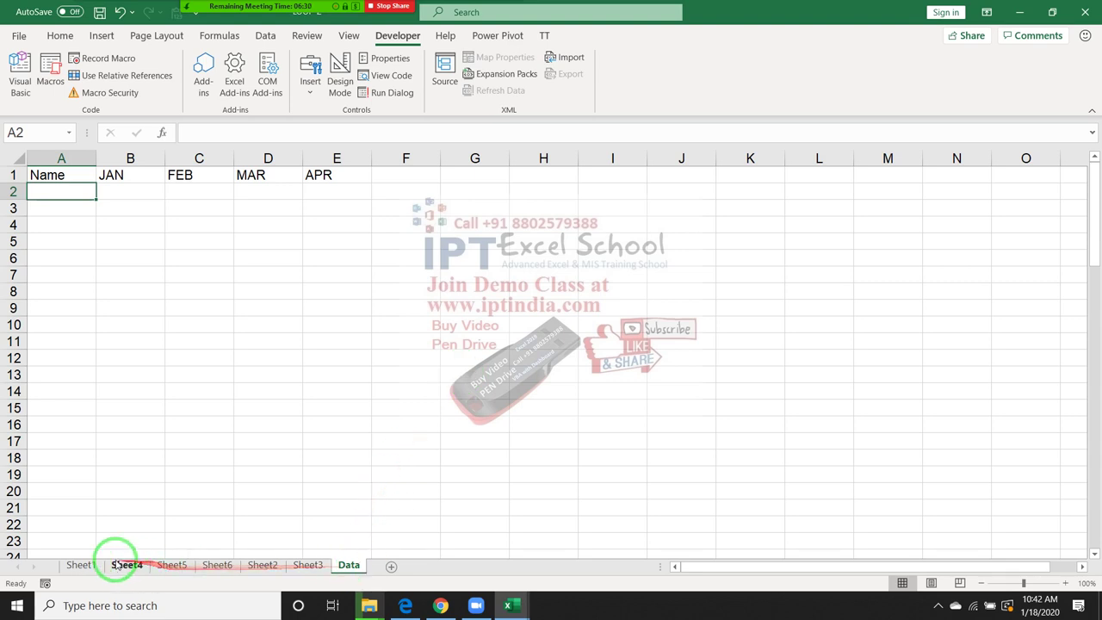
pyautogui.click(54, 538)
pyautogui.hotkey('ctrl', 'Home')
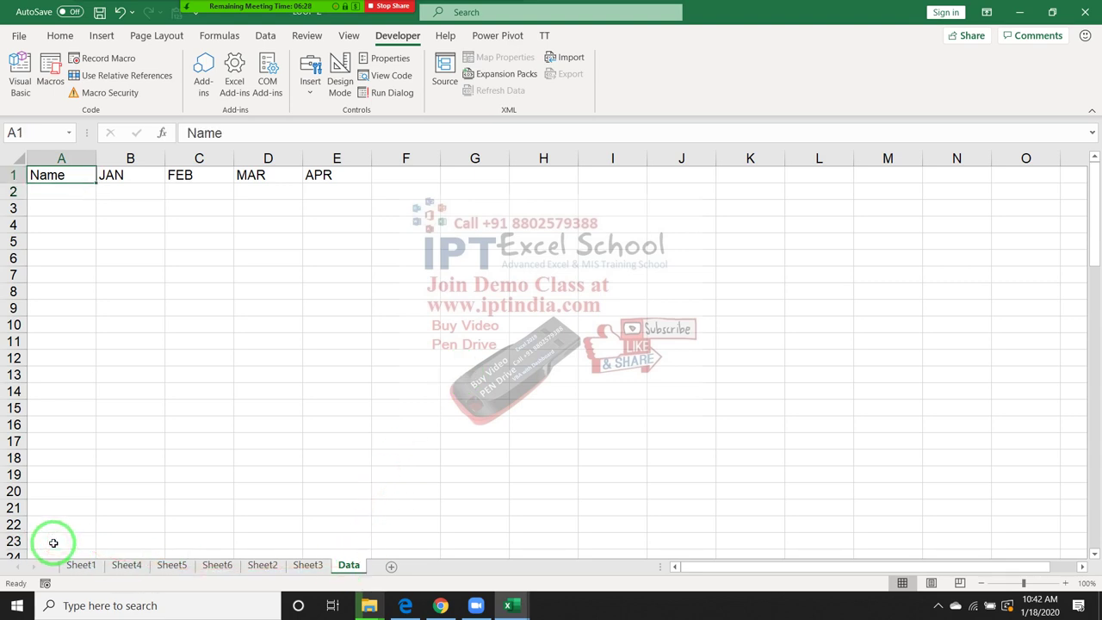
pyautogui.press('Down')
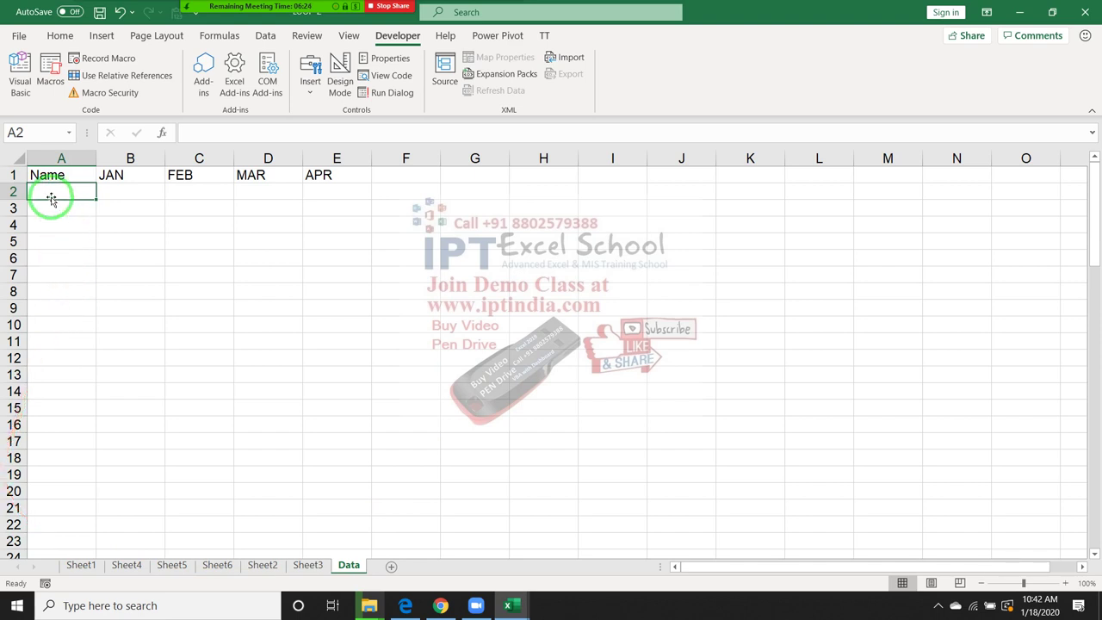
pyautogui.hotkey('alt', 'F11')
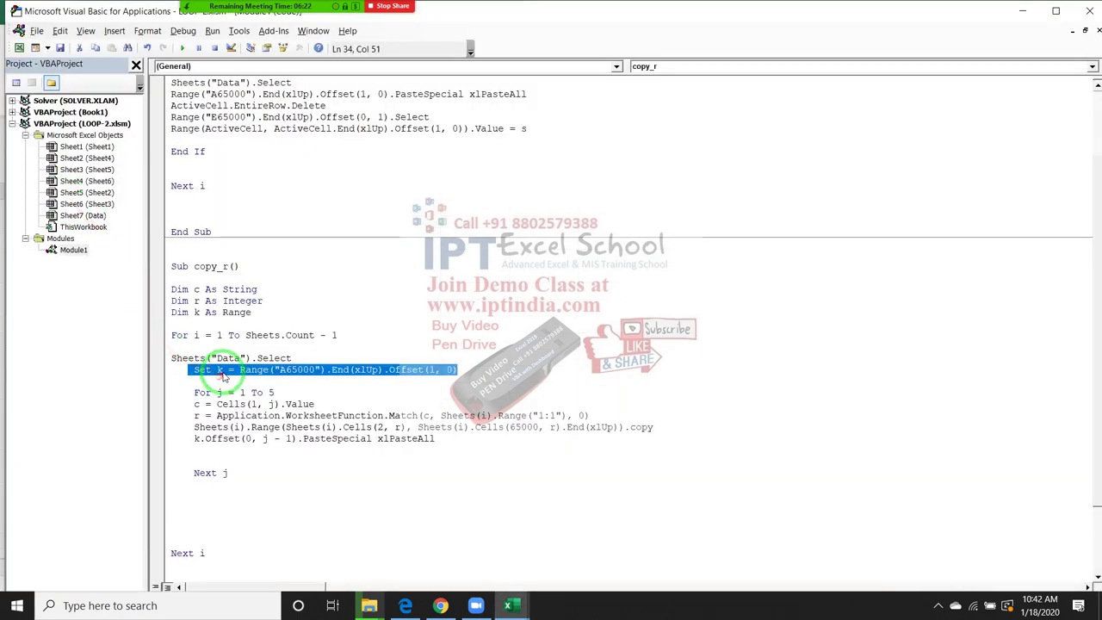
pyautogui.doubleClick(219, 369)
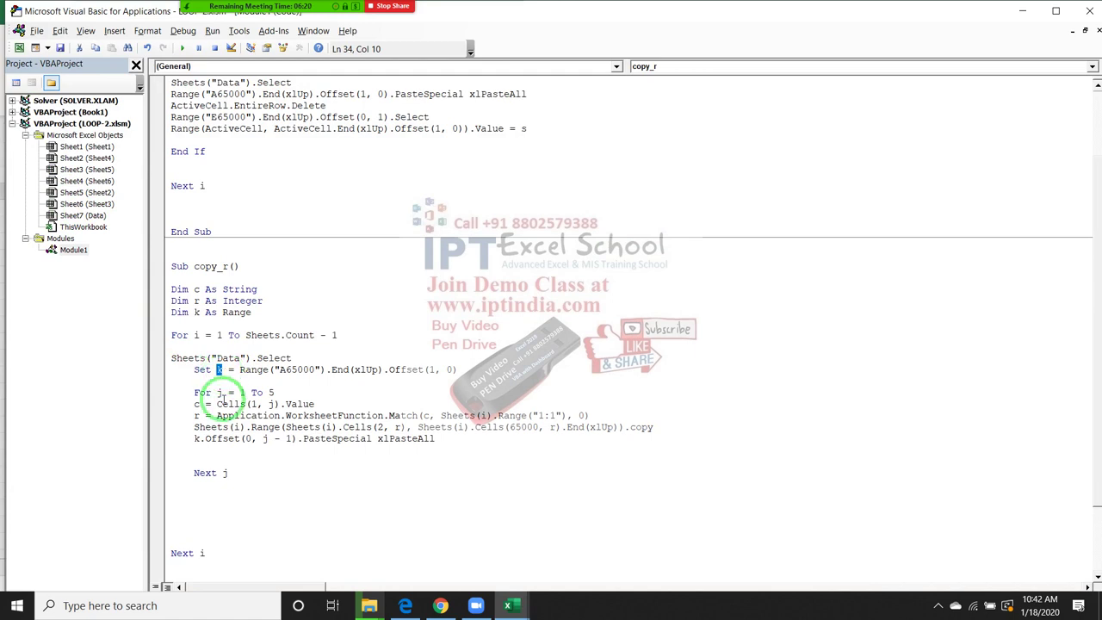
pyautogui.doubleClick(196, 438)
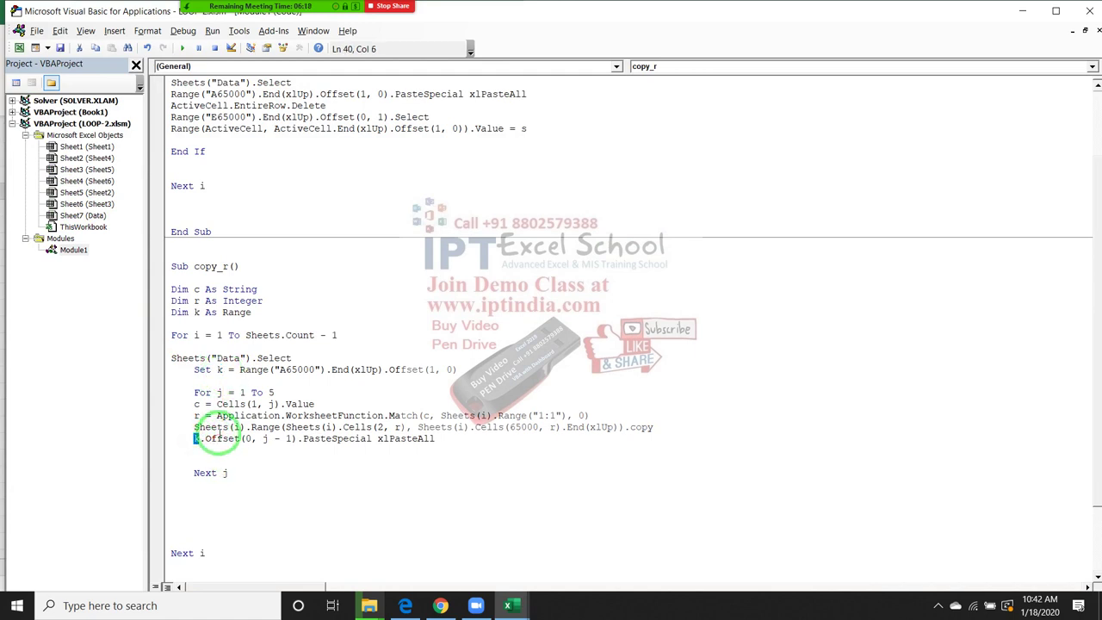
pyautogui.click(223, 437)
pyautogui.doubleClick(223, 437)
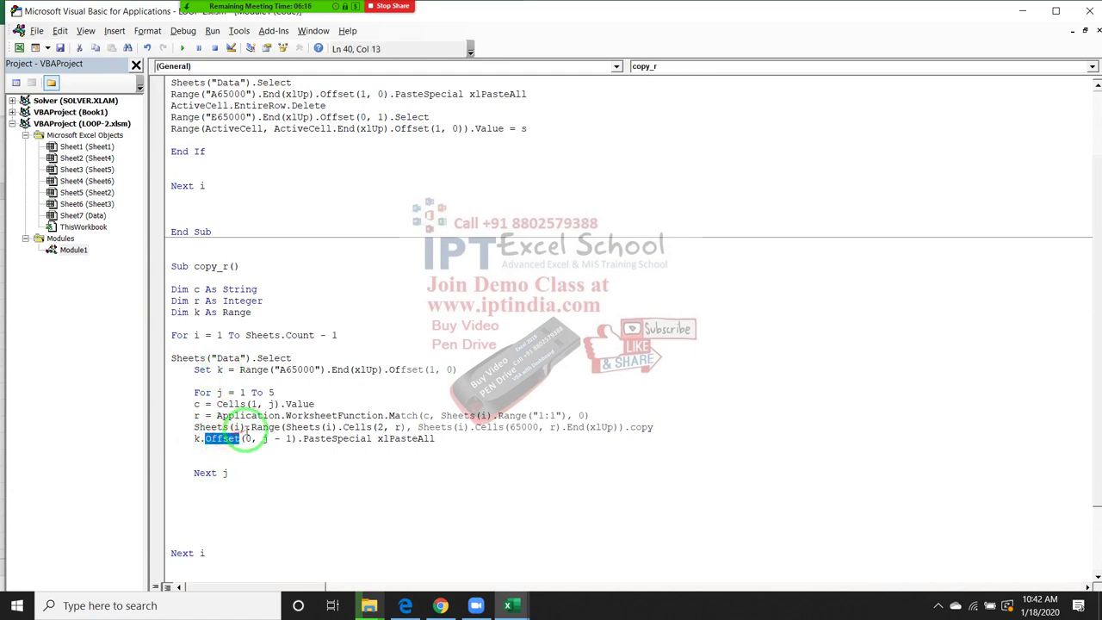
pyautogui.click(248, 438)
pyautogui.hotkey('alt', 'F11')
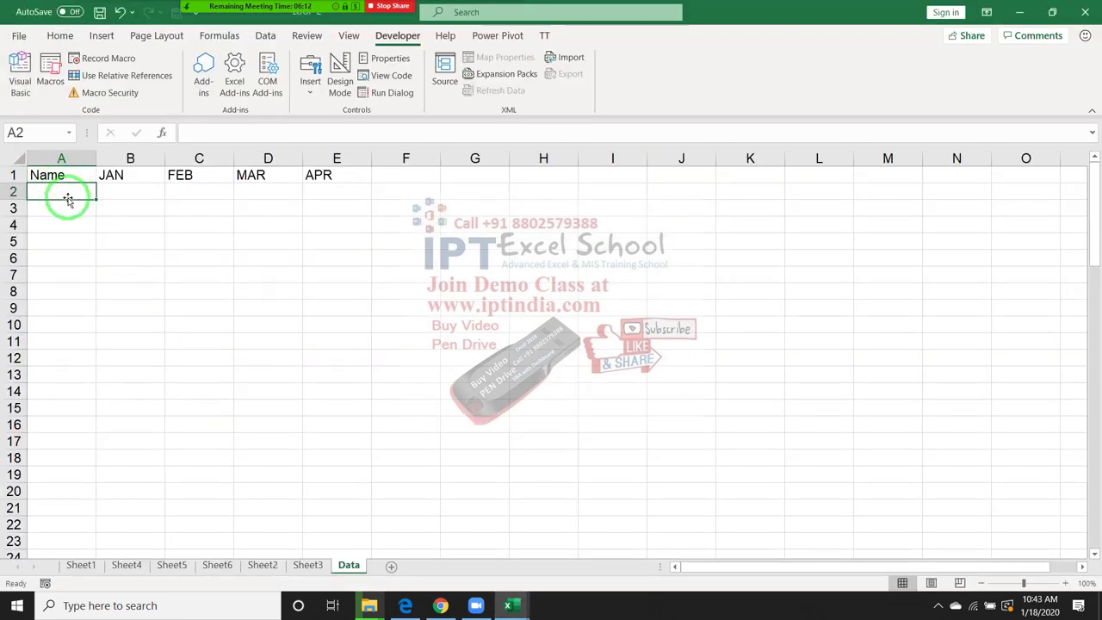
pyautogui.hotkey('alt', 'F11')
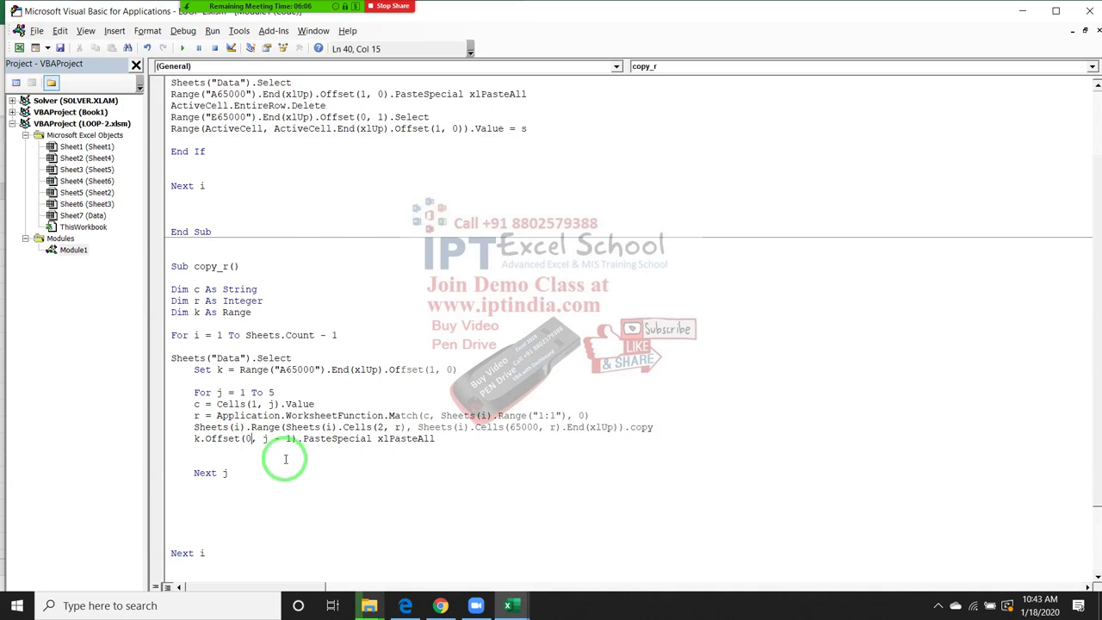
pyautogui.moveTo(262, 439); pyautogui.dragTo(293, 438)
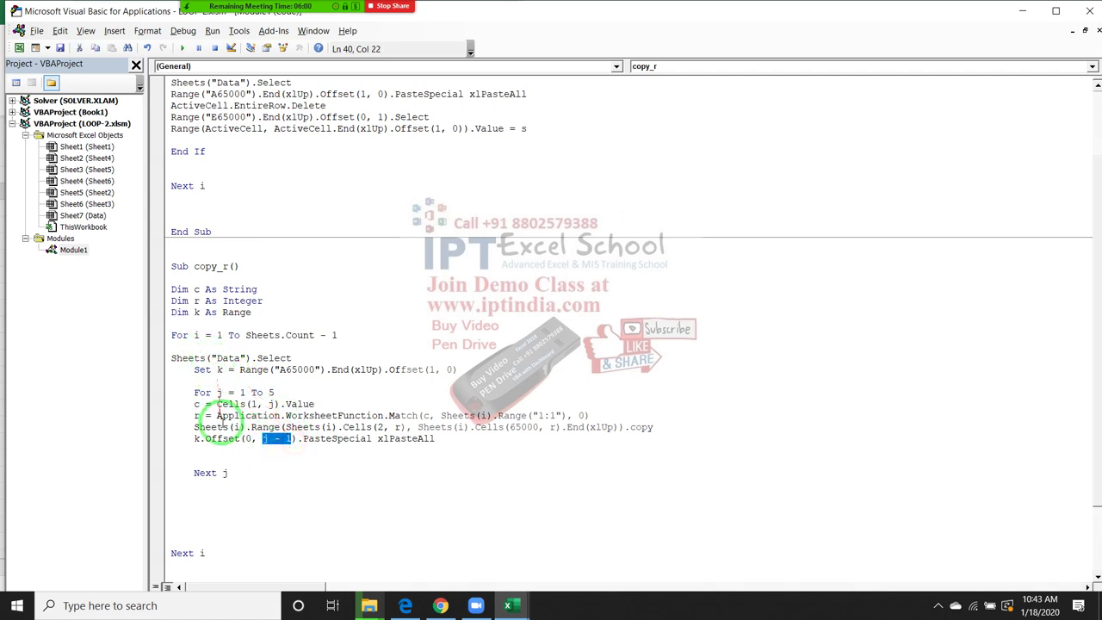
pyautogui.moveTo(258, 441); pyautogui.dragTo(203, 351)
pyautogui.hotkey('alt', 'F11')
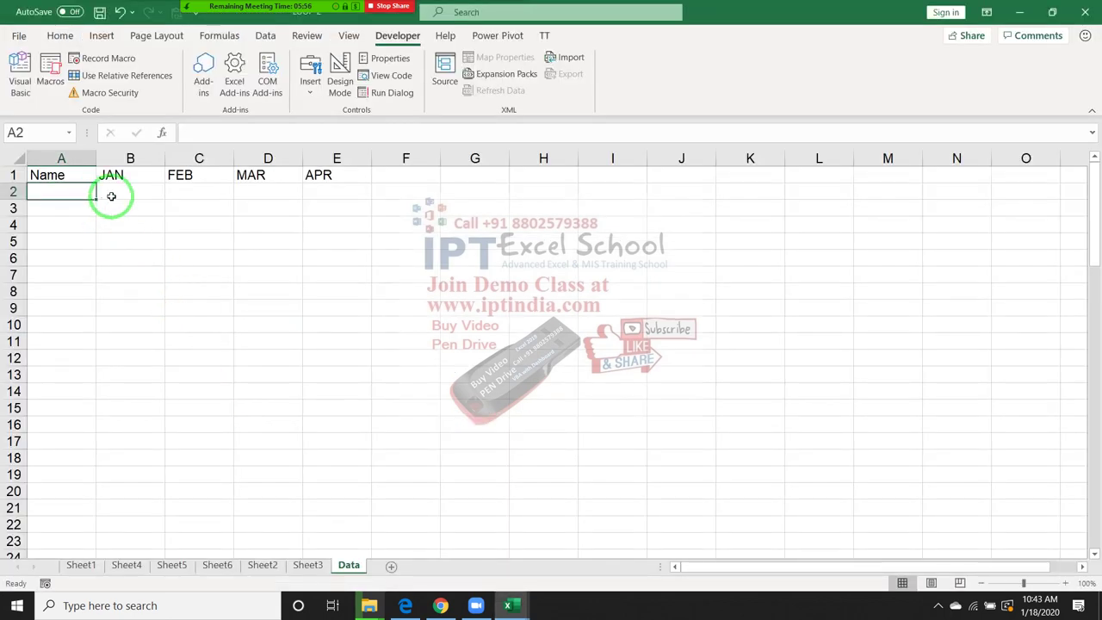
pyautogui.hotkey('alt', 'F11')
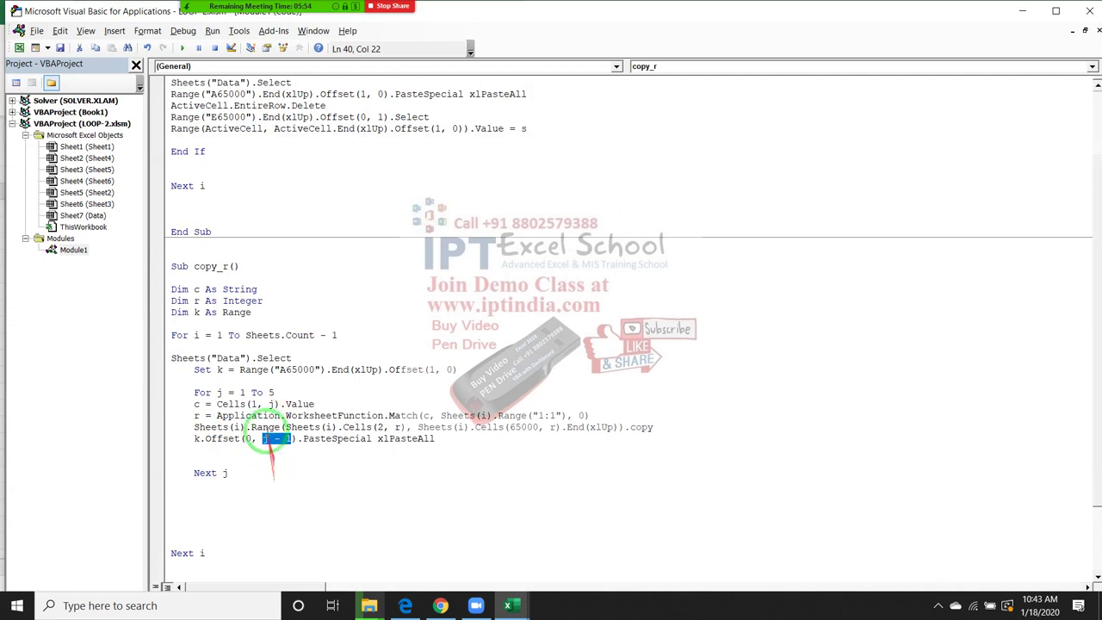
pyautogui.click(218, 391)
pyautogui.doubleClick(218, 392)
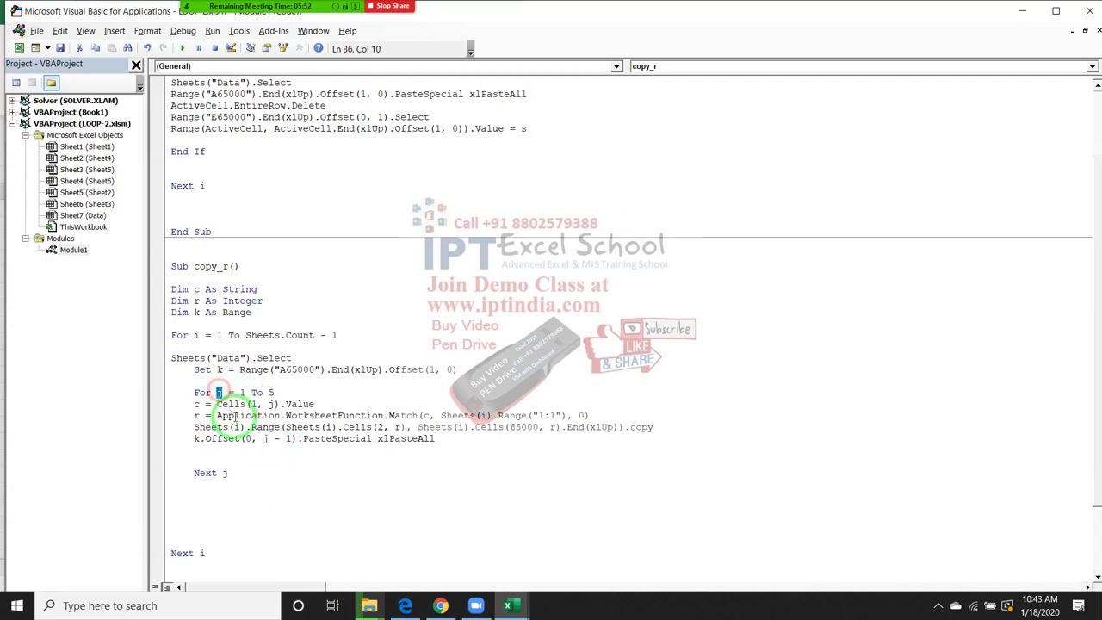
pyautogui.doubleClick(267, 438)
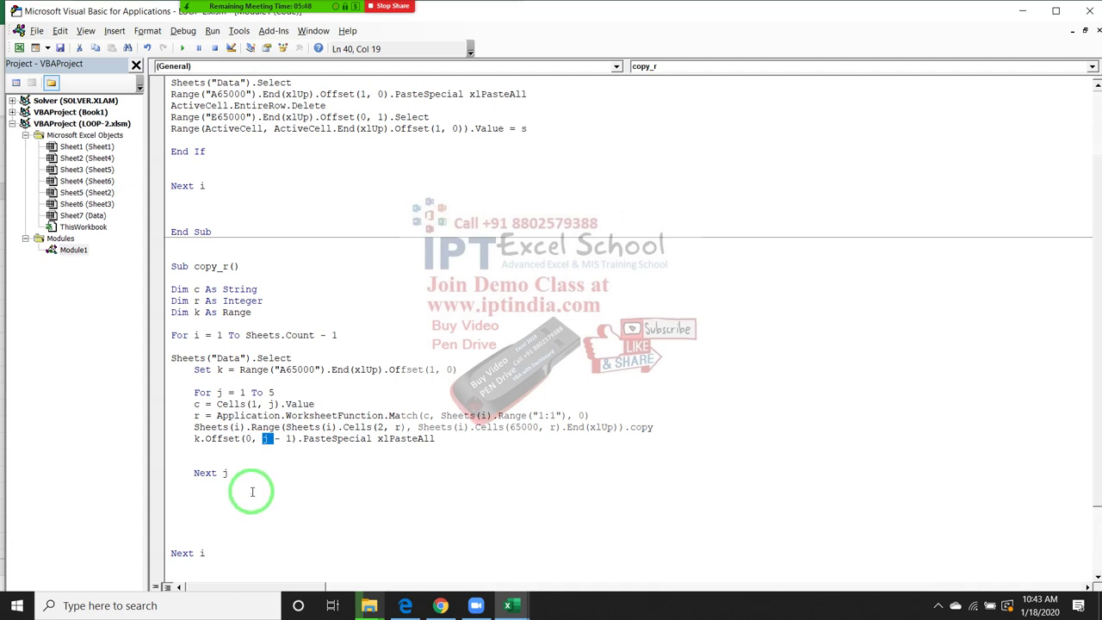
pyautogui.hotkey('alt', 'F11')
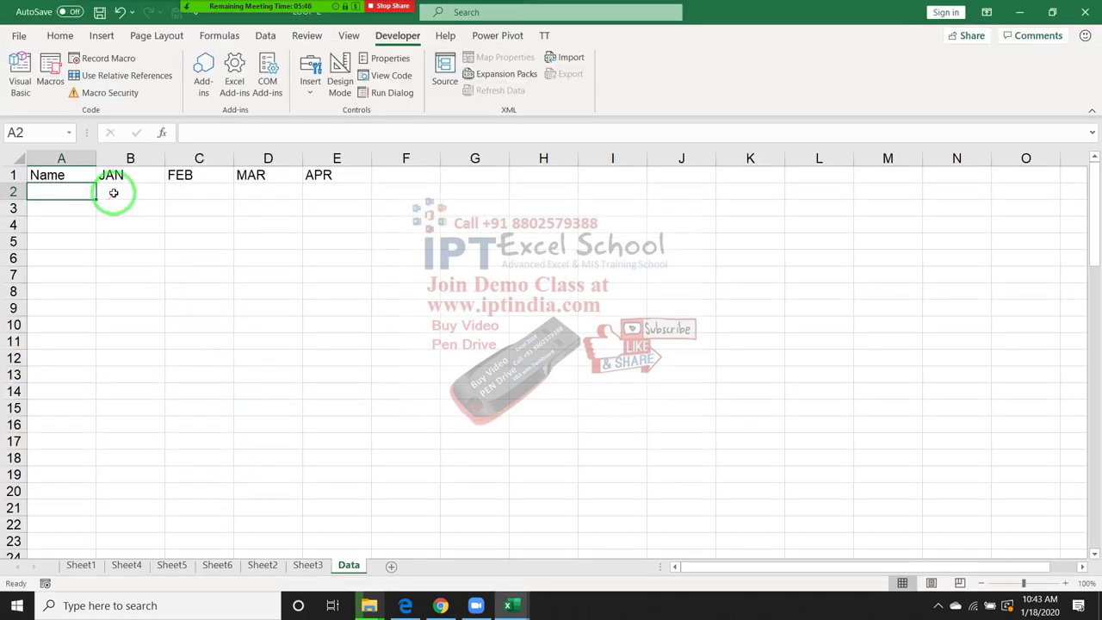
pyautogui.click(113, 193)
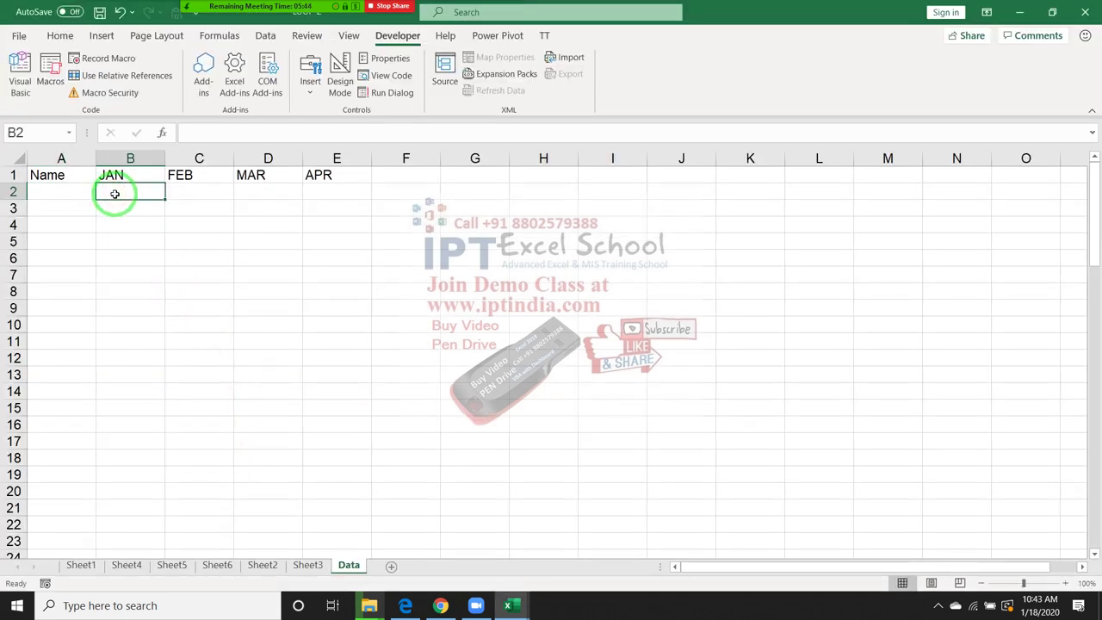
pyautogui.click(180, 191)
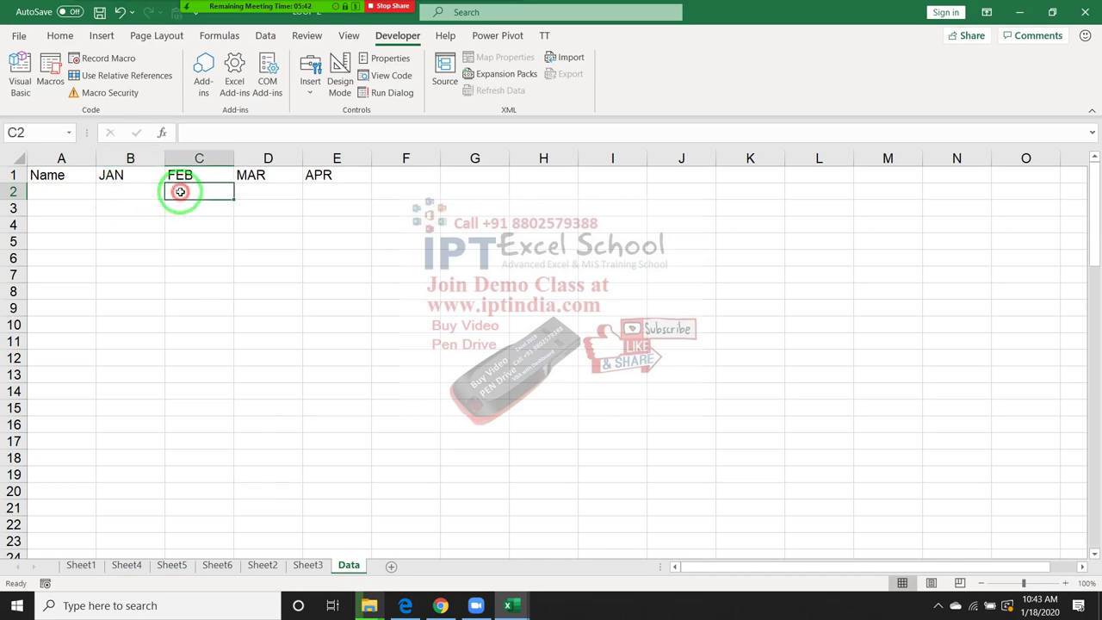
pyautogui.click(254, 190)
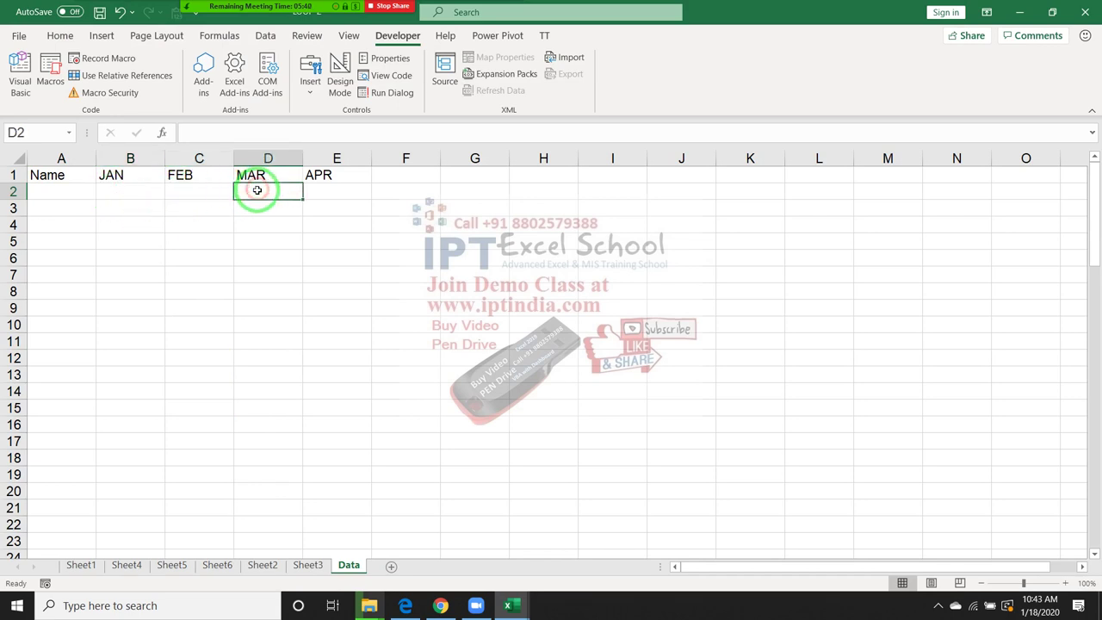
pyautogui.moveTo(329, 192); pyautogui.dragTo(182, 192)
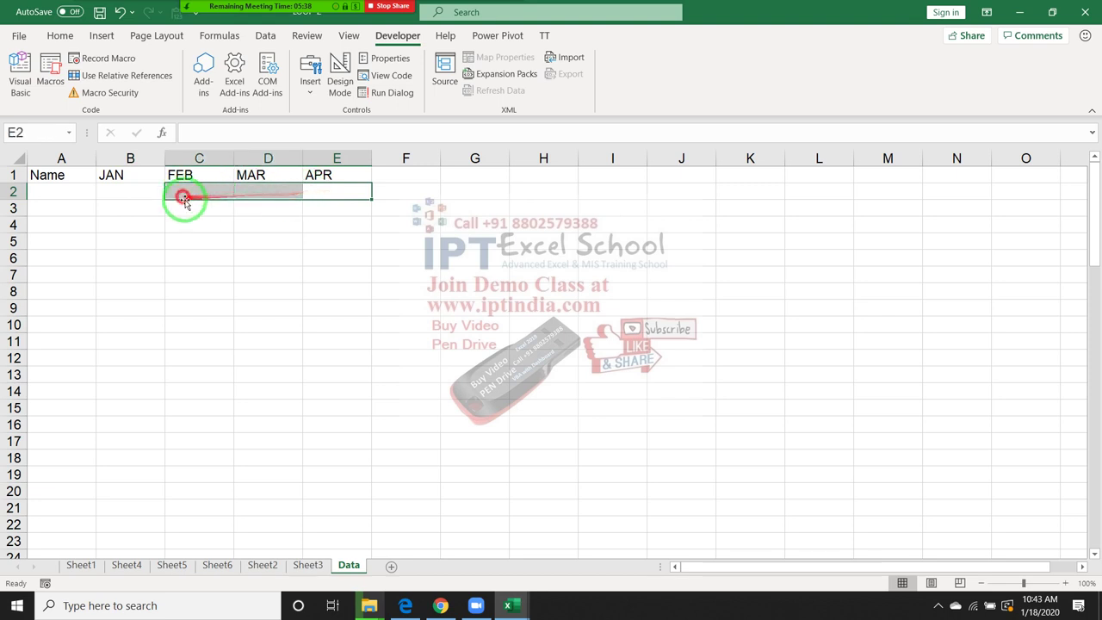
pyautogui.hotkey('alt', 'F11')
pyautogui.click(239, 392)
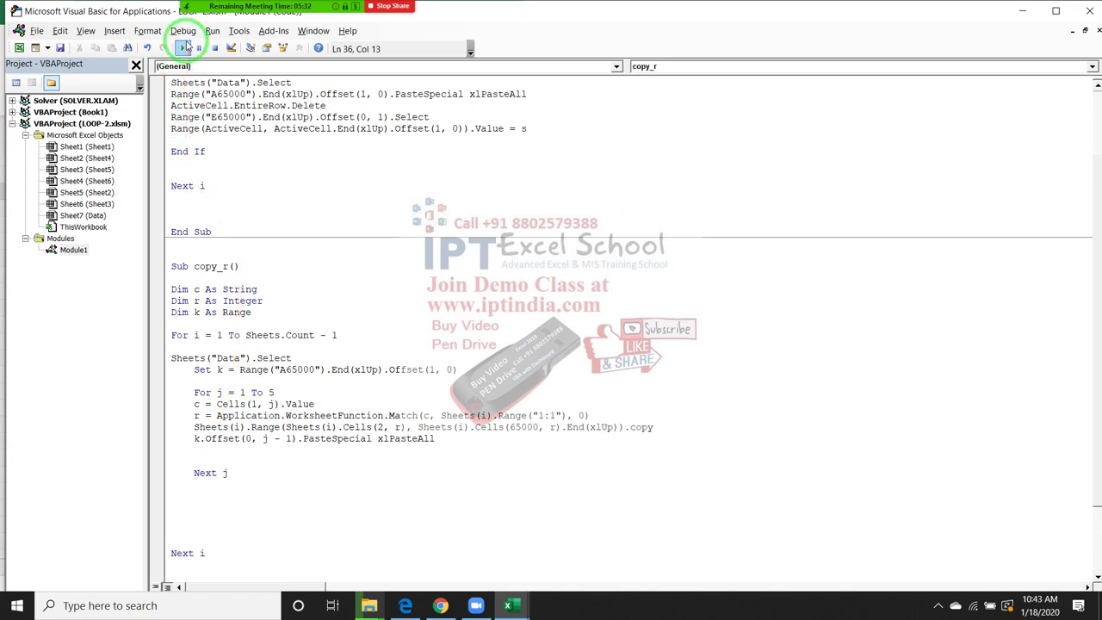
# Step: Step Into copy_r through the For i loop, Data sheet selection and Set k line to the For j loop
pyautogui.click(182, 31)
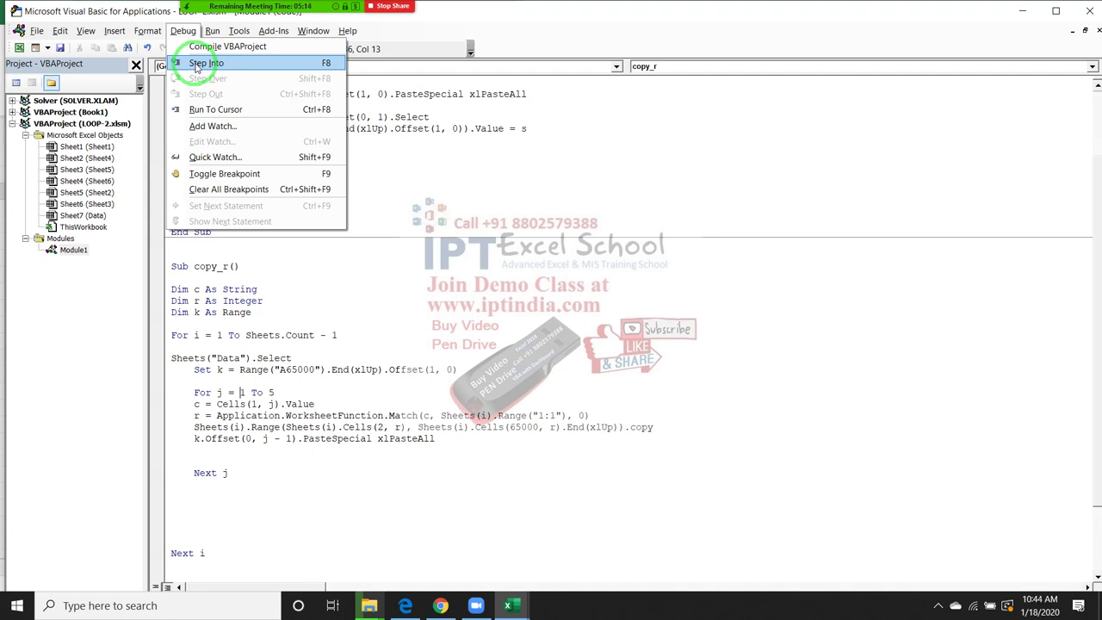
pyautogui.click(196, 65)
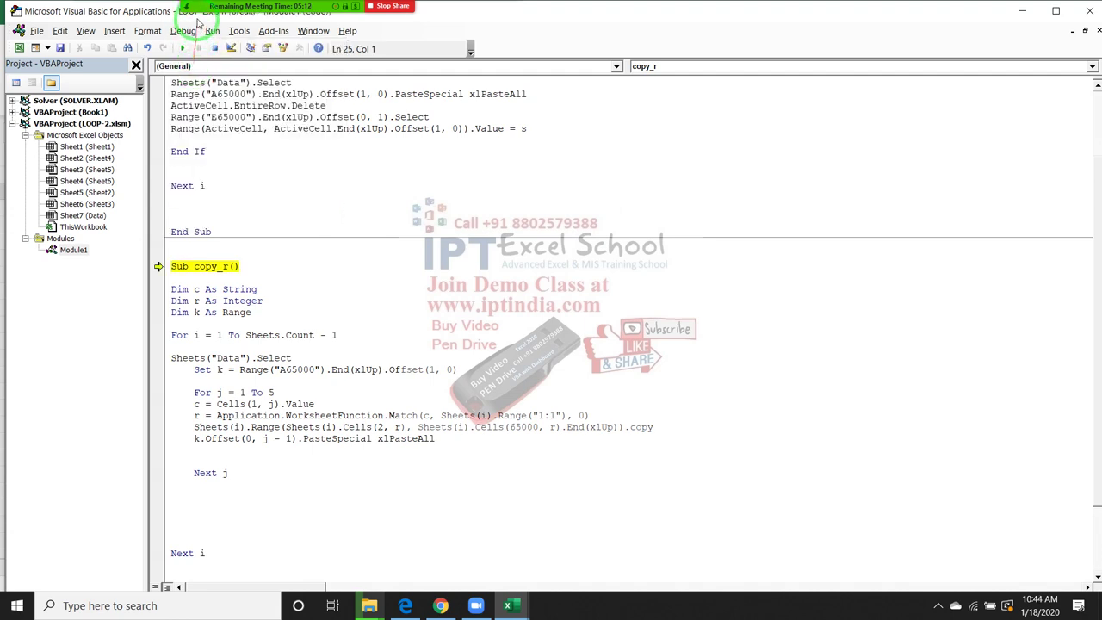
pyautogui.click(183, 31)
pyautogui.click(182, 64)
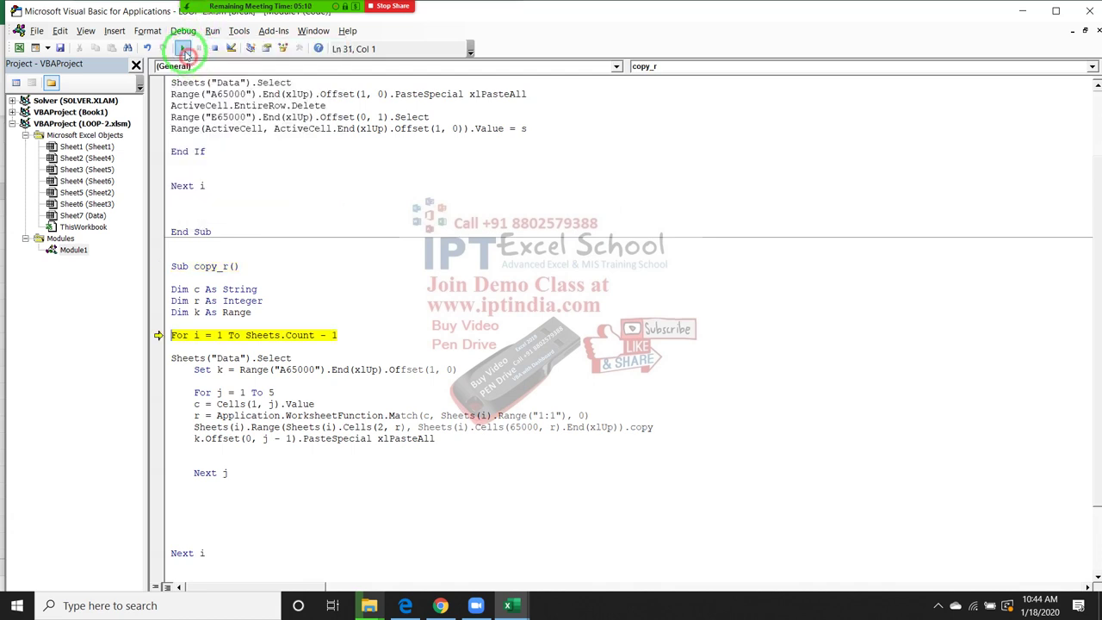
pyautogui.click(183, 31)
pyautogui.click(185, 65)
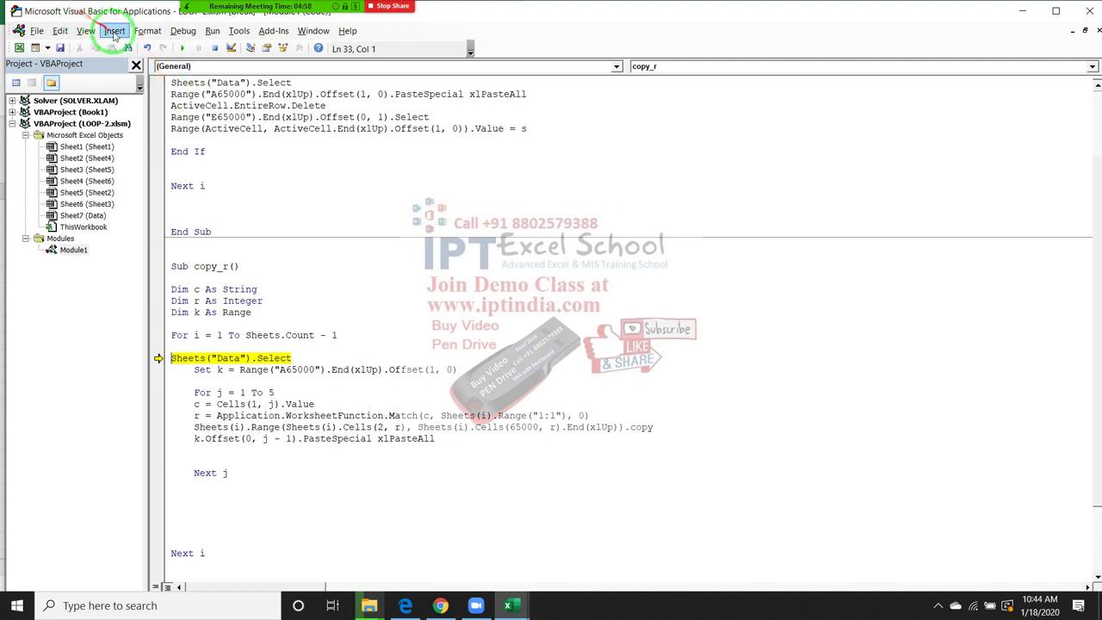
pyautogui.click(182, 31)
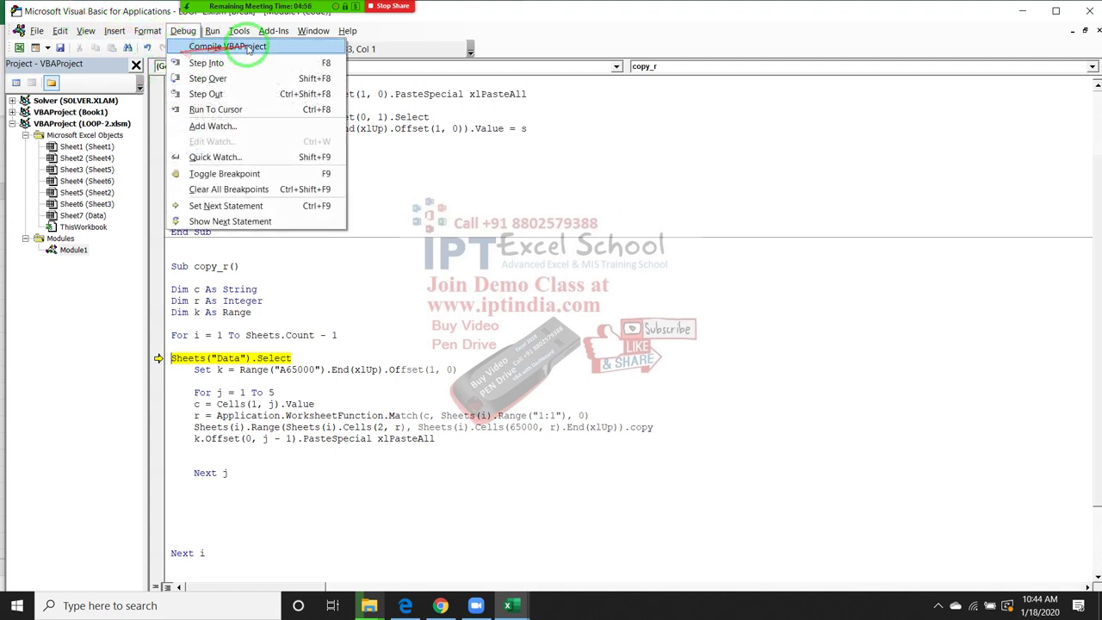
pyautogui.click(220, 63)
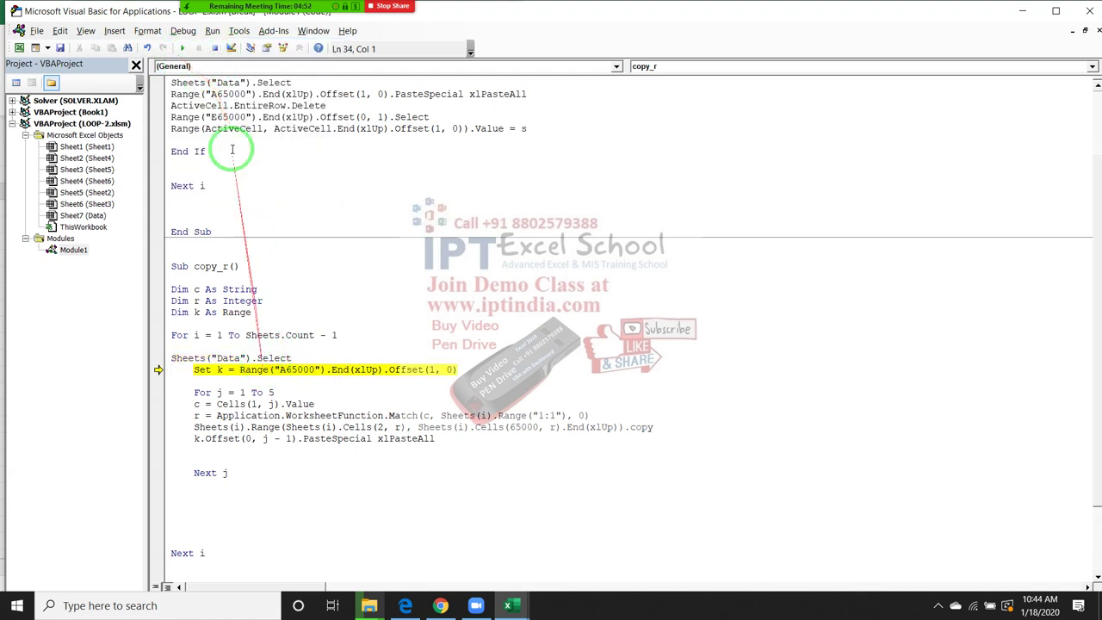
pyautogui.click(183, 31)
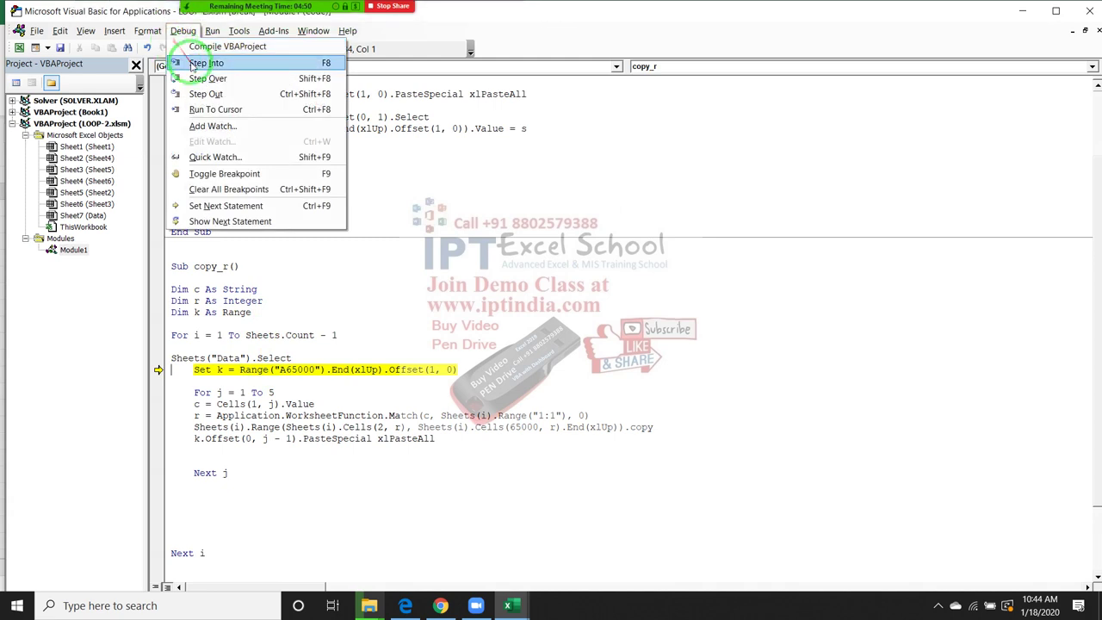
pyautogui.click(193, 65)
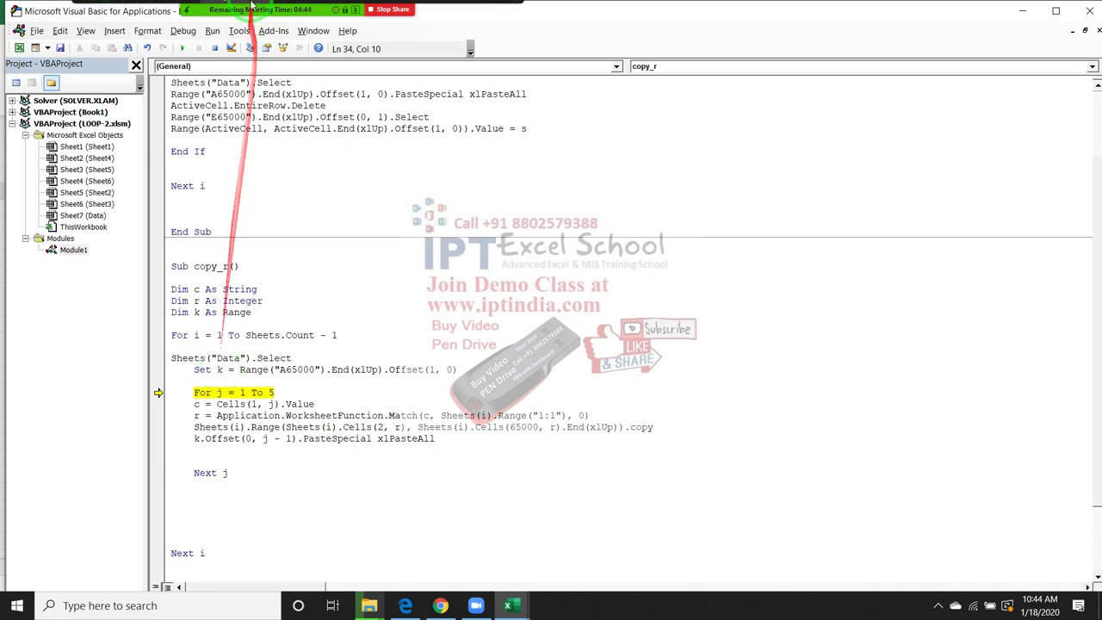
# Step: Step through the first column pass so the Name column is pasted, and check it in Excel
pyautogui.click(175, 33)
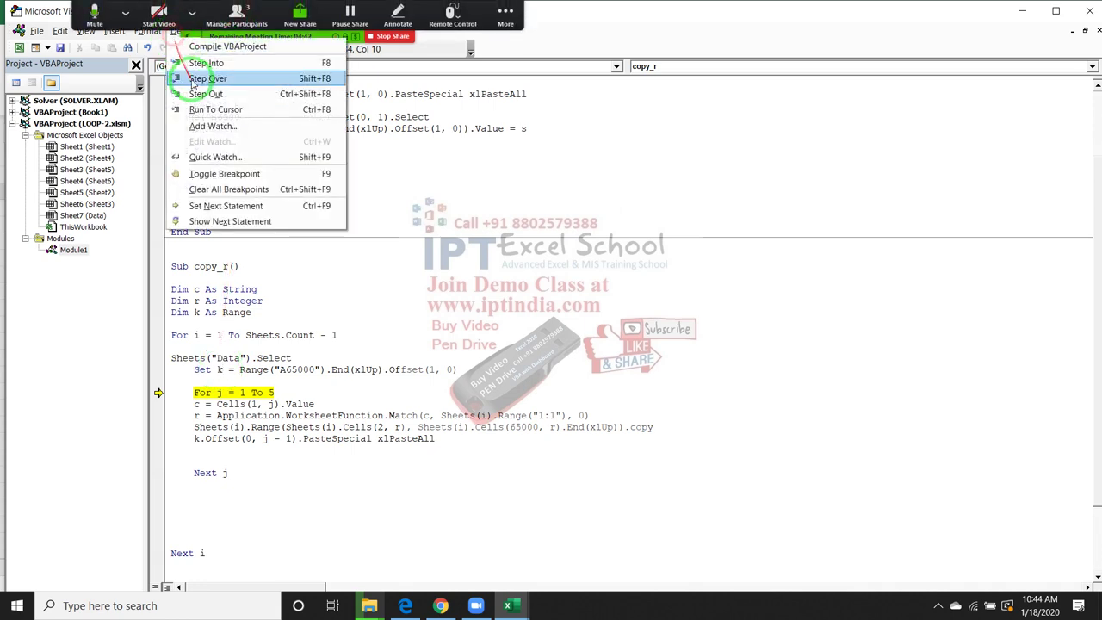
pyautogui.click(201, 65)
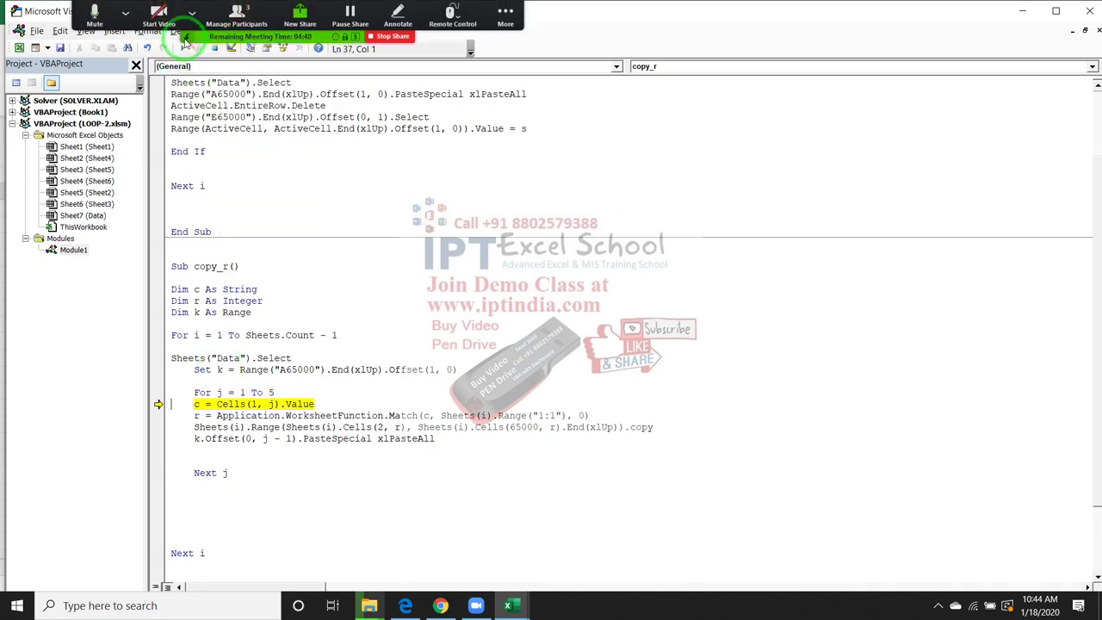
pyautogui.click(176, 33)
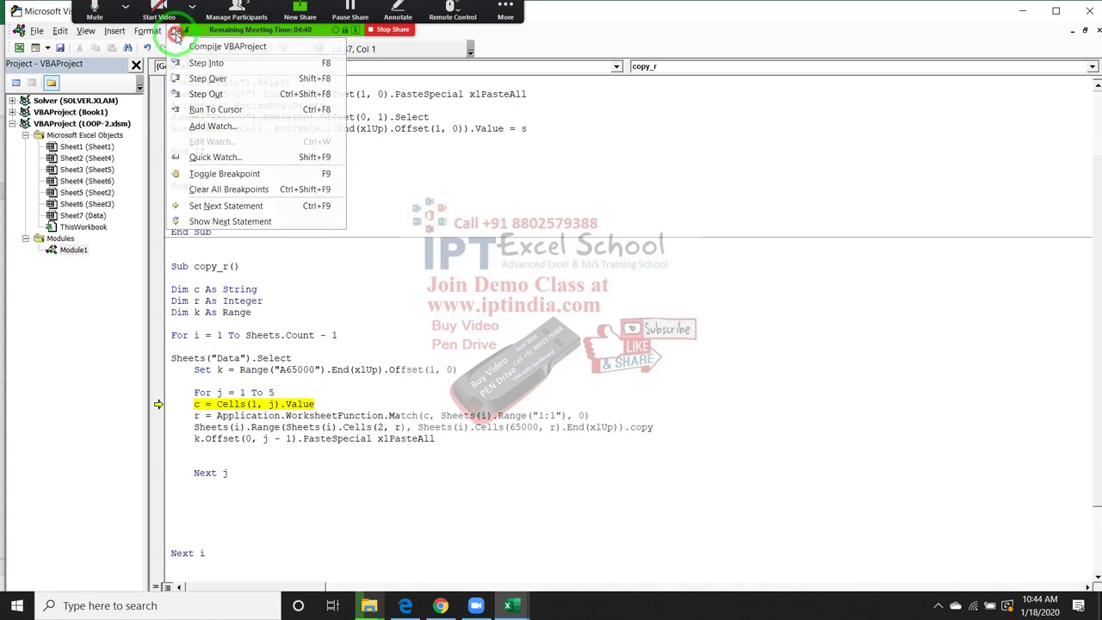
pyautogui.click(195, 44)
pyautogui.click(182, 31)
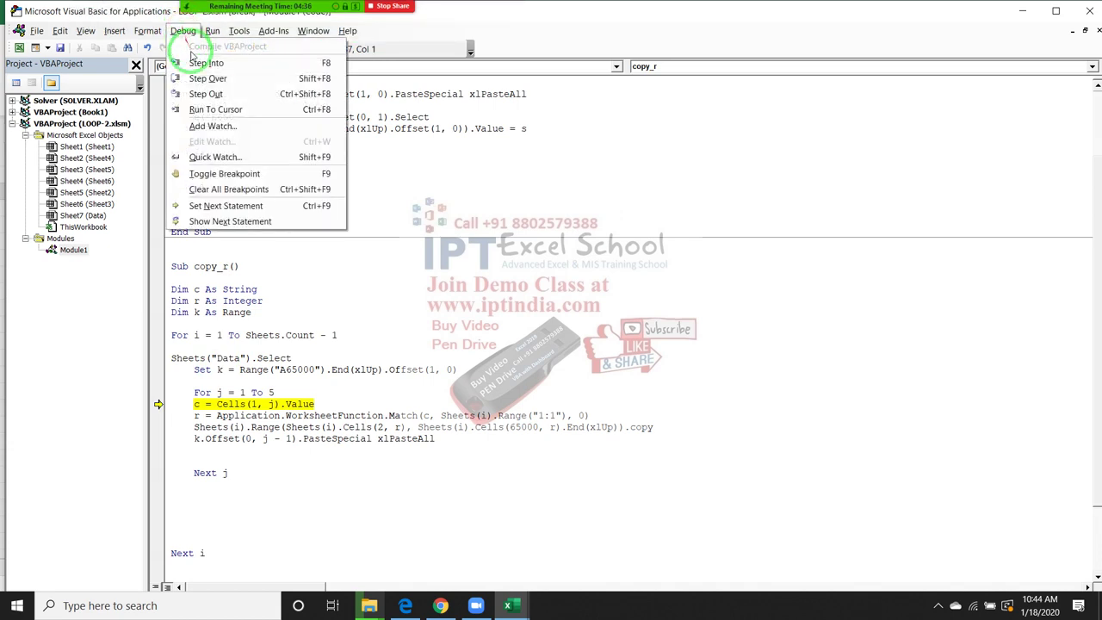
pyautogui.click(196, 65)
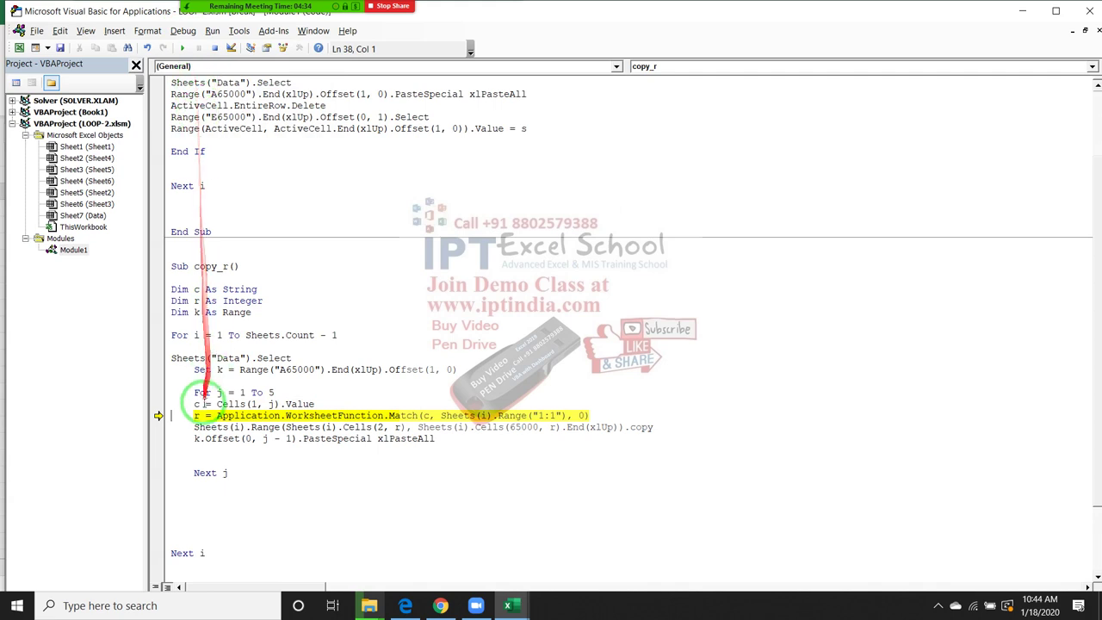
pyautogui.moveTo(197, 394); pyautogui.dragTo(214, 241)
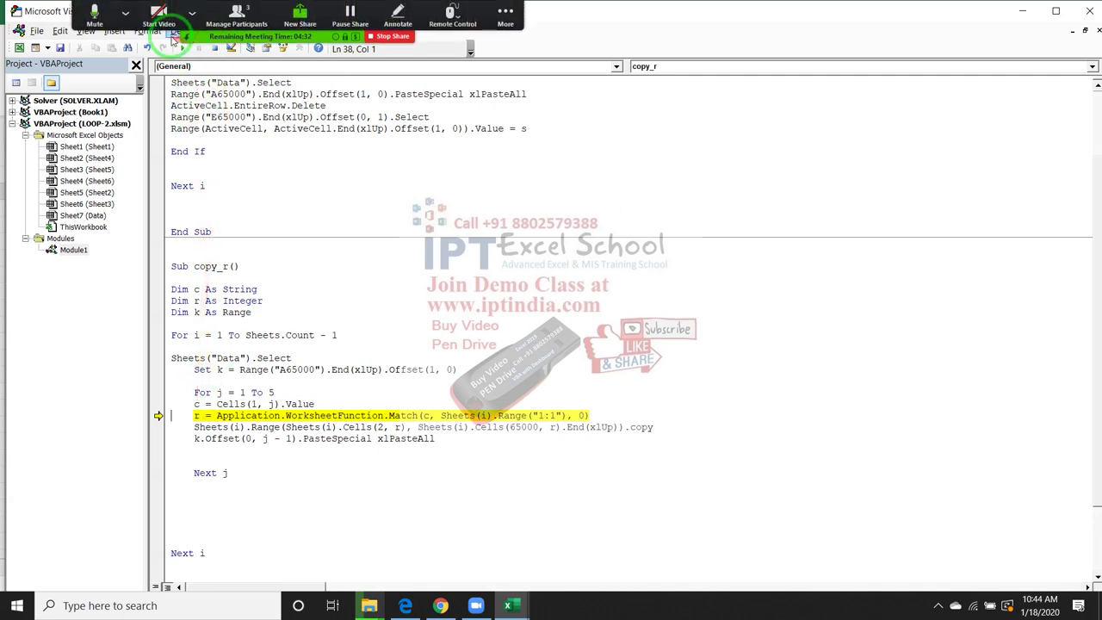
pyautogui.click(182, 31)
pyautogui.click(182, 63)
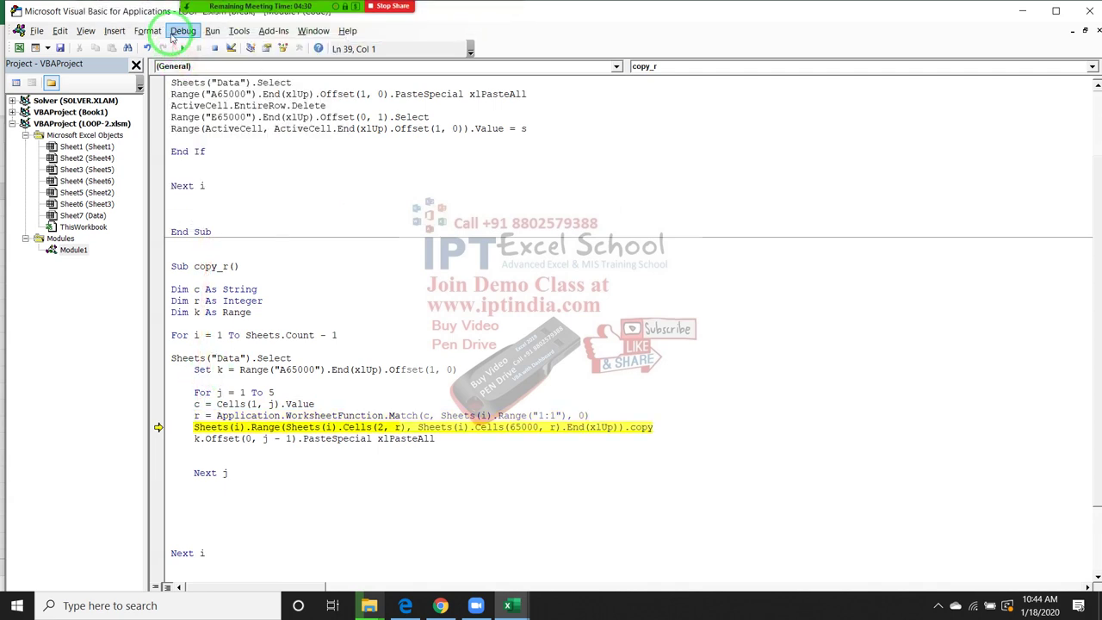
pyautogui.click(182, 31)
pyautogui.click(182, 63)
pyautogui.moveTo(213, 45); pyautogui.dragTo(241, 53)
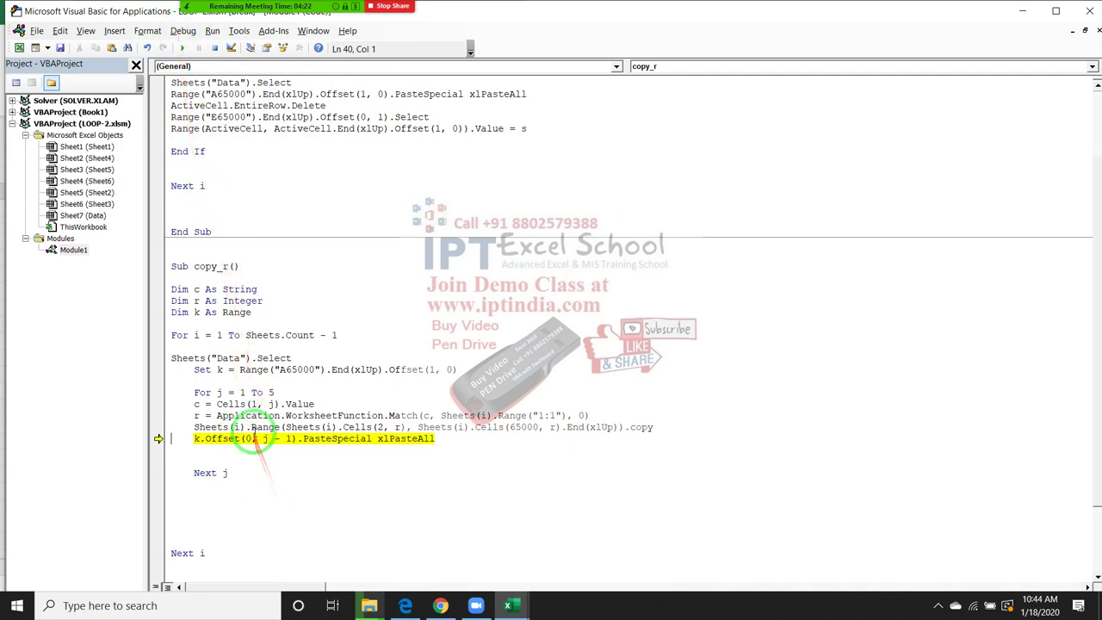
pyautogui.moveTo(266, 440)
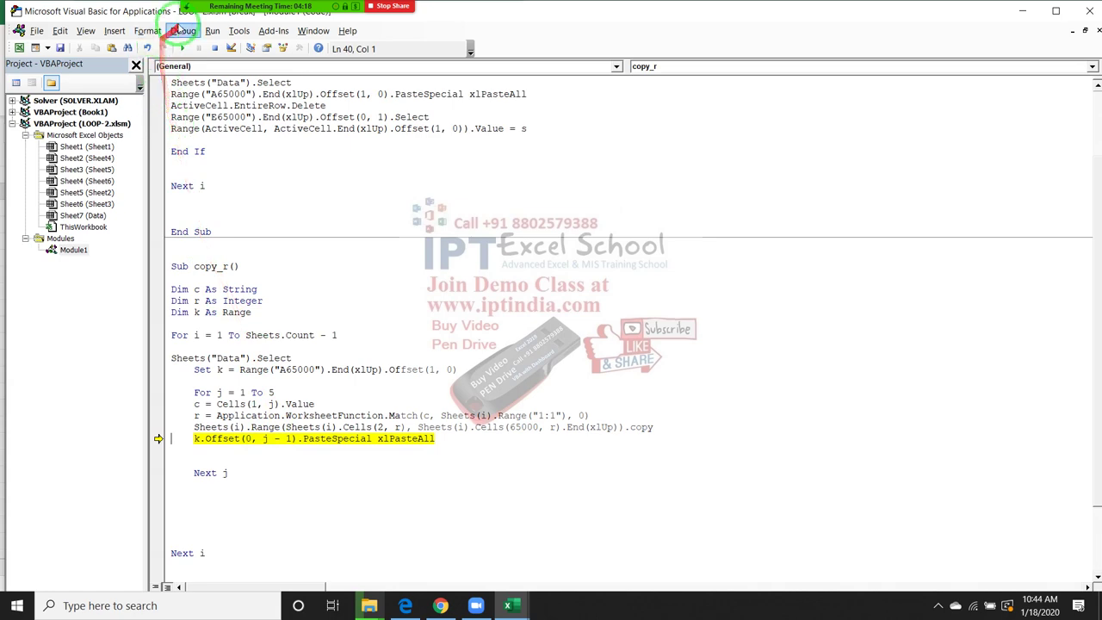
pyautogui.click(182, 31)
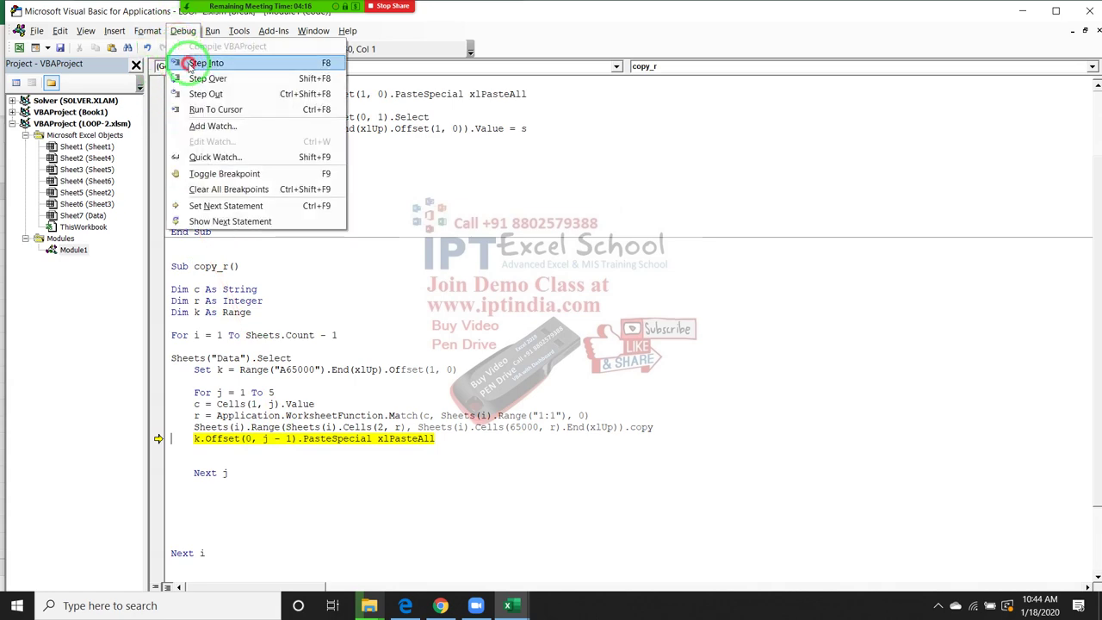
pyautogui.click(196, 63)
pyautogui.hotkey('alt', 'F11')
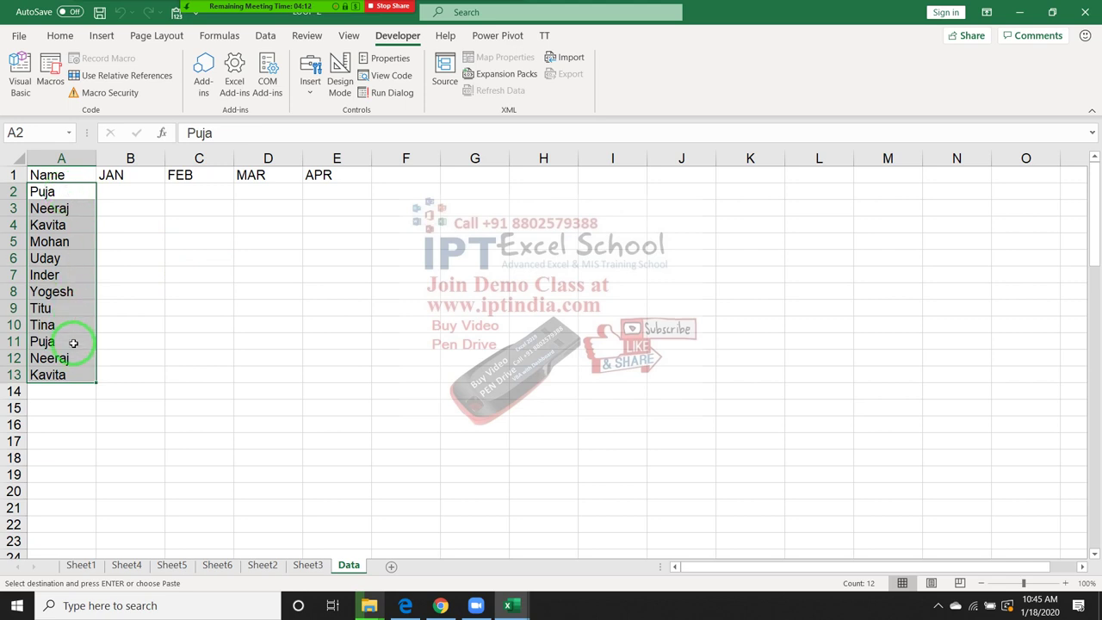
pyautogui.hotkey('alt', 'F11')
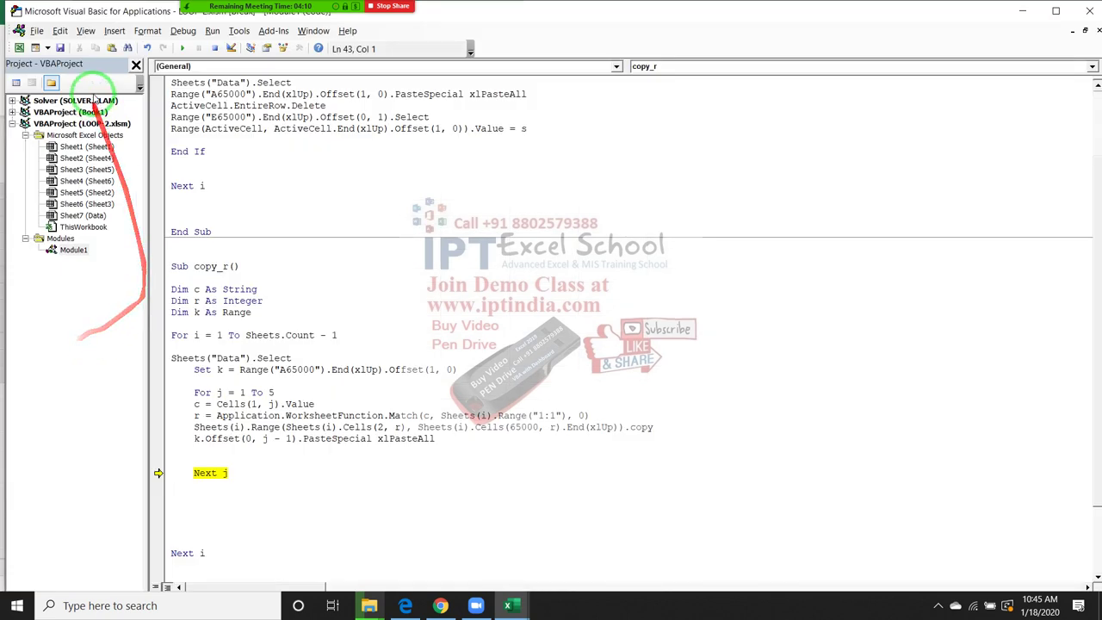
# Step: Step through the second pass to paste the JAN values and check them on the Data sheet
pyautogui.click(145, 31)
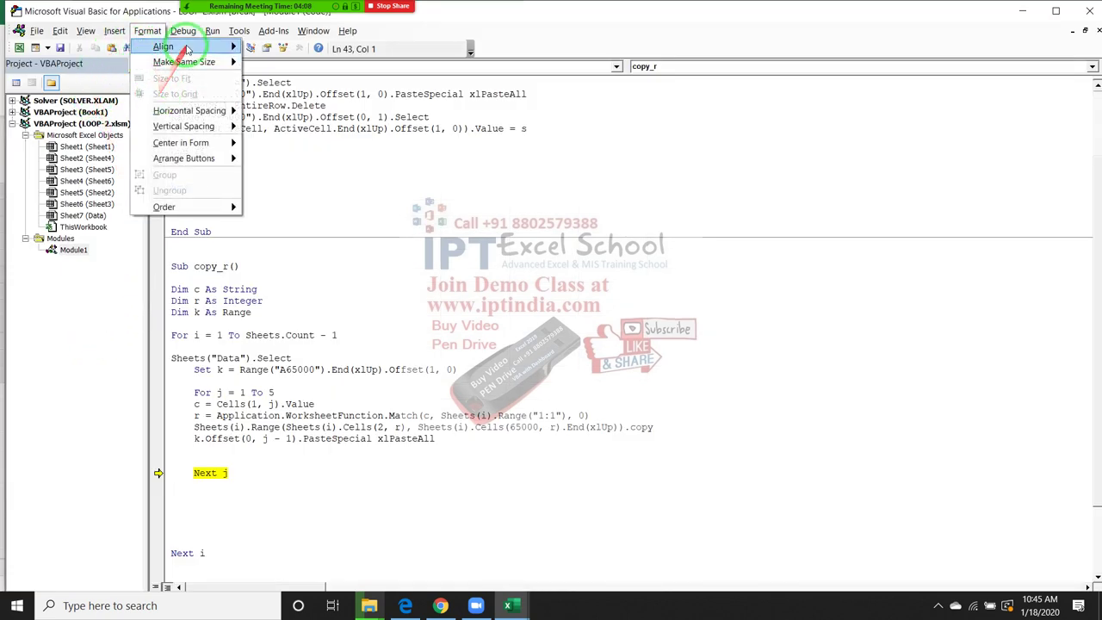
pyautogui.click(182, 31)
pyautogui.click(203, 63)
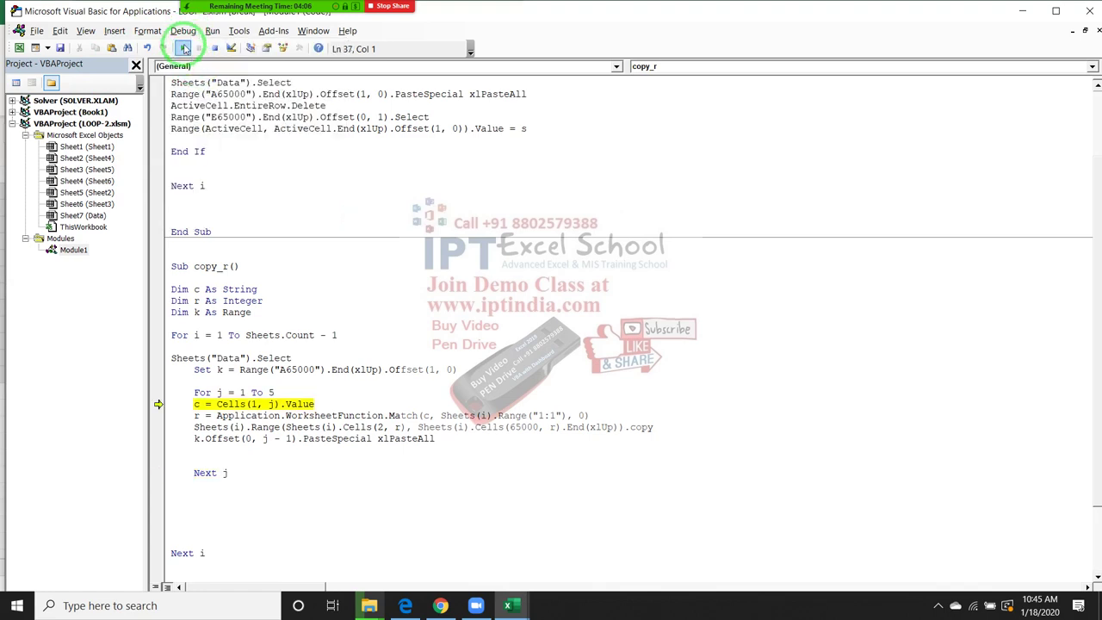
pyautogui.click(182, 31)
pyautogui.click(187, 67)
pyautogui.click(183, 31)
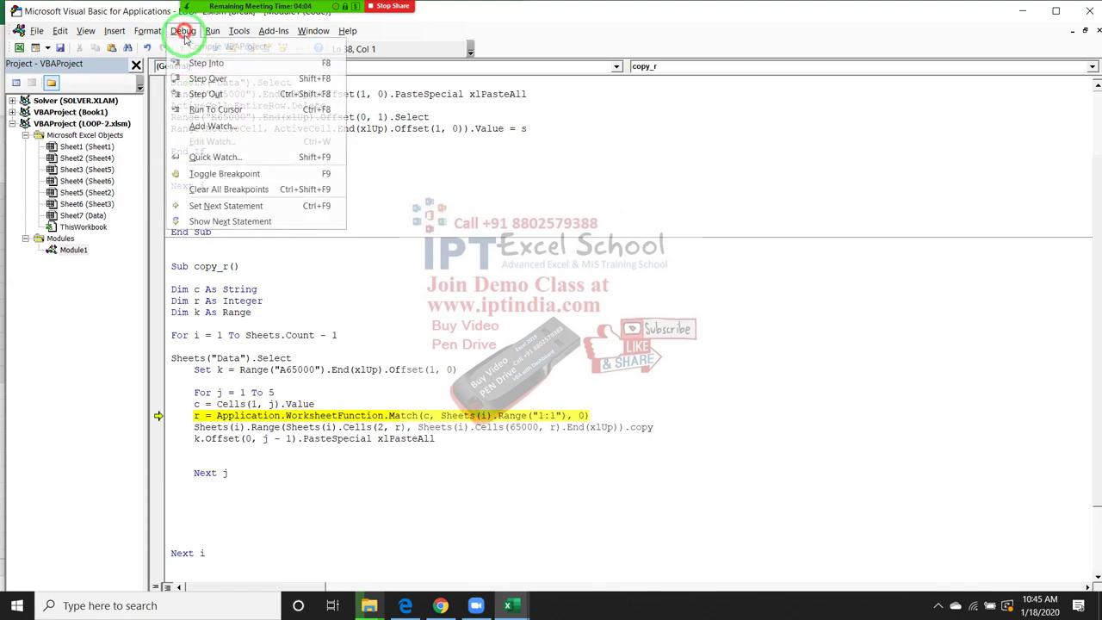
pyautogui.click(187, 64)
pyautogui.click(183, 31)
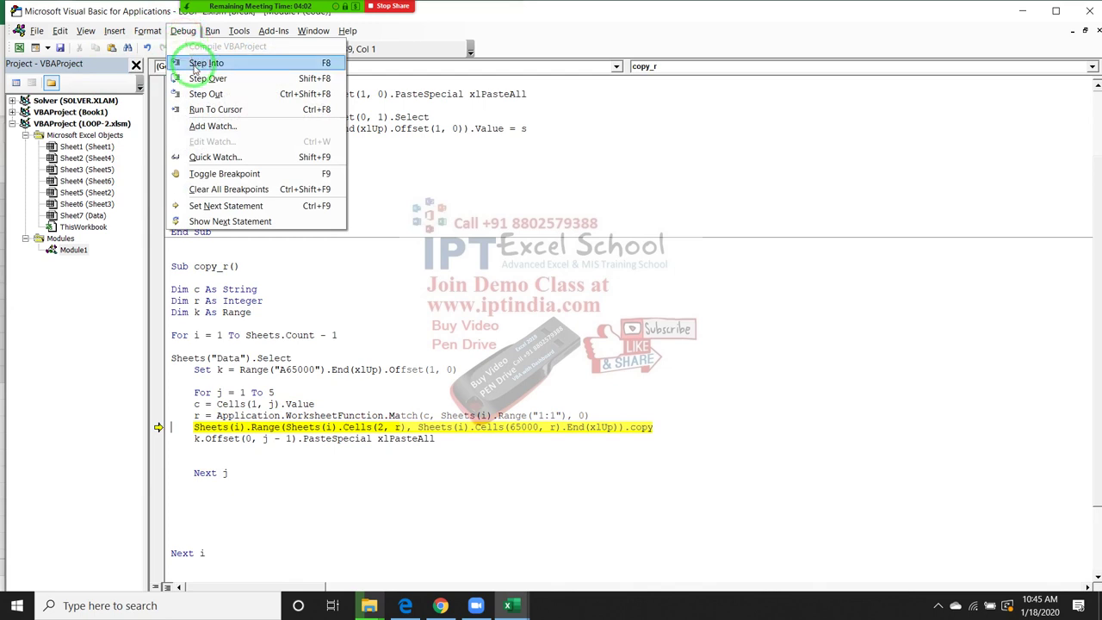
pyautogui.click(185, 67)
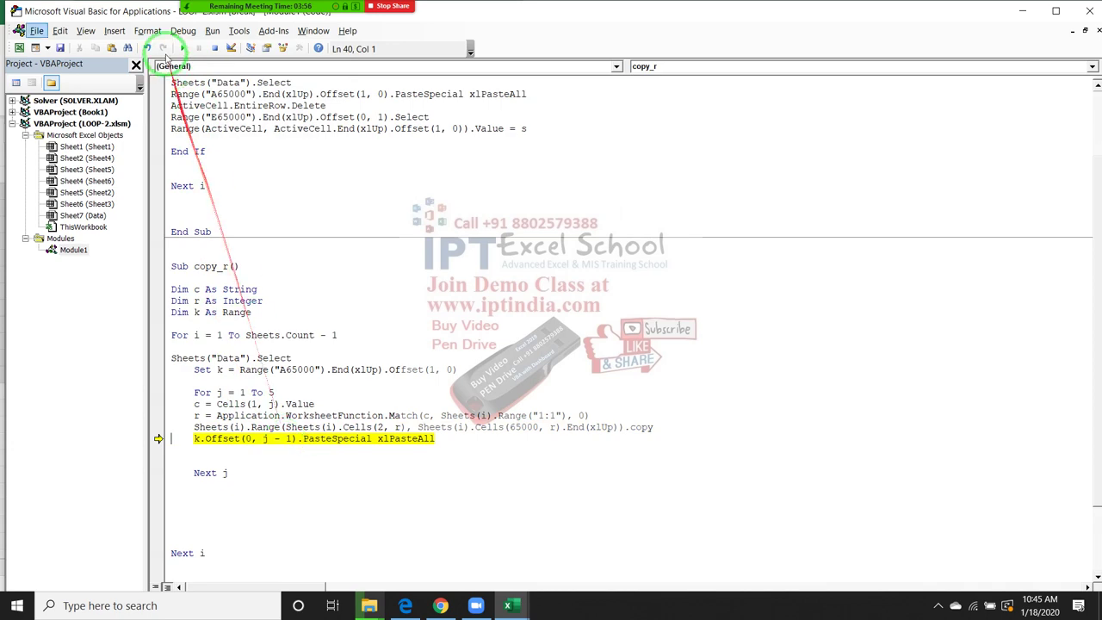
pyautogui.click(182, 31)
pyautogui.click(191, 60)
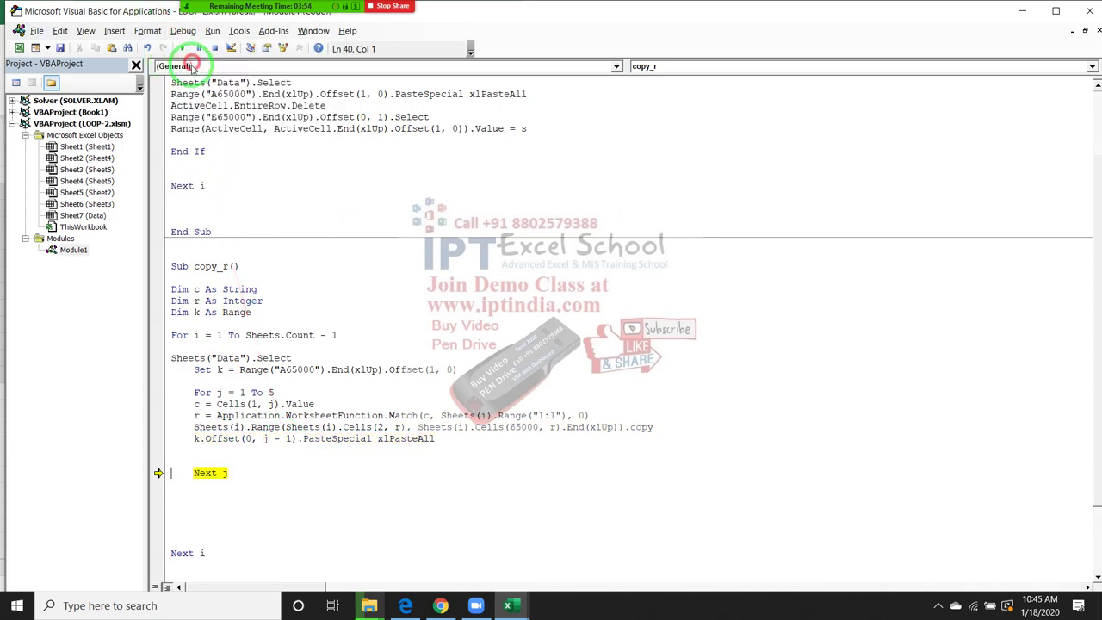
pyautogui.hotkey('alt', 'F11')
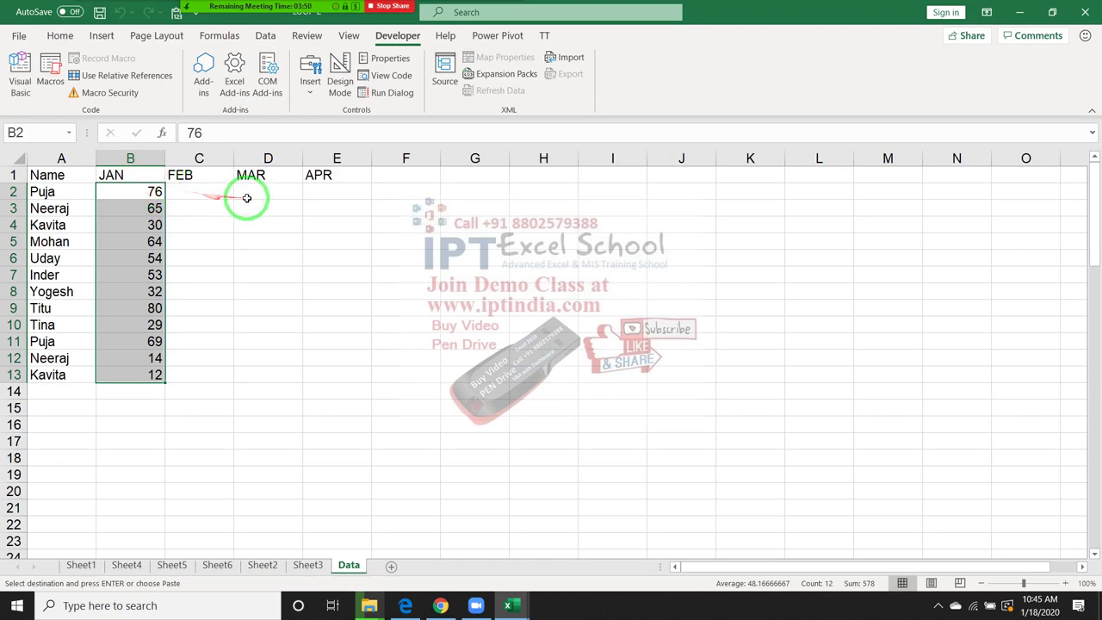
# Step: Back in the VBA editor, step copy_r through one column pass: header read, Match, copy and paste
pyautogui.hotkey('alt', 'F11')
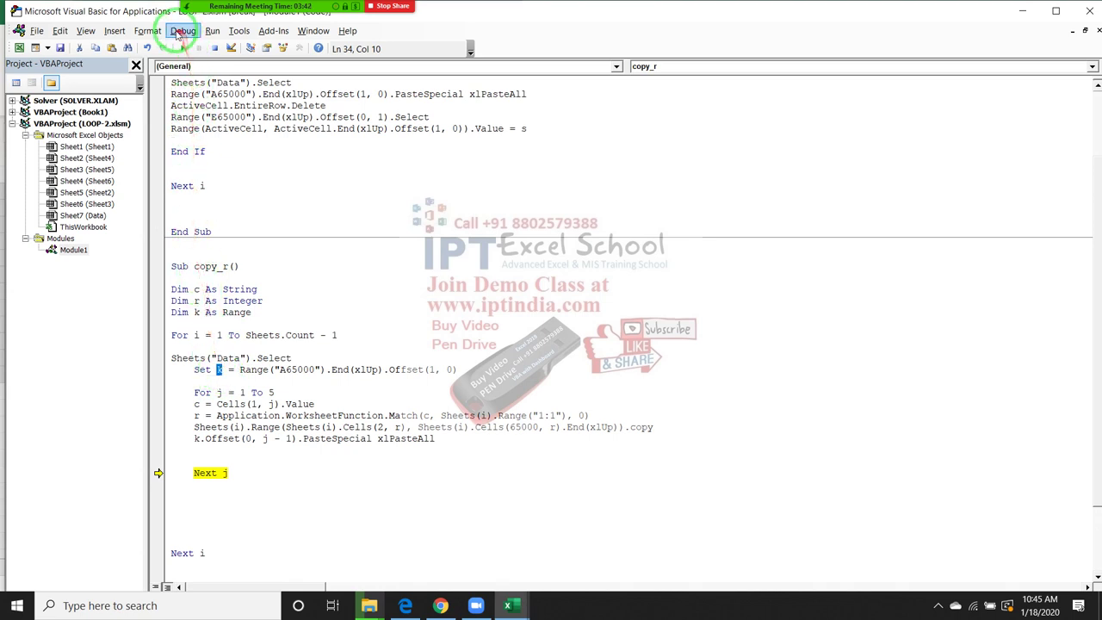
pyautogui.click(181, 31)
pyautogui.click(191, 58)
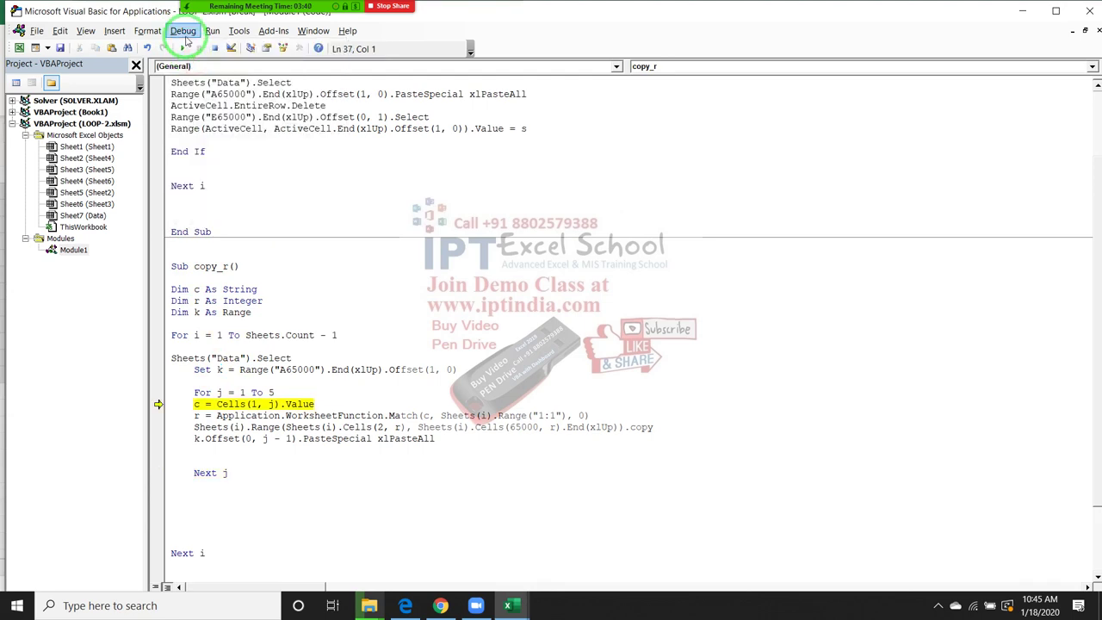
pyautogui.click(184, 34)
pyautogui.click(195, 62)
pyautogui.click(182, 32)
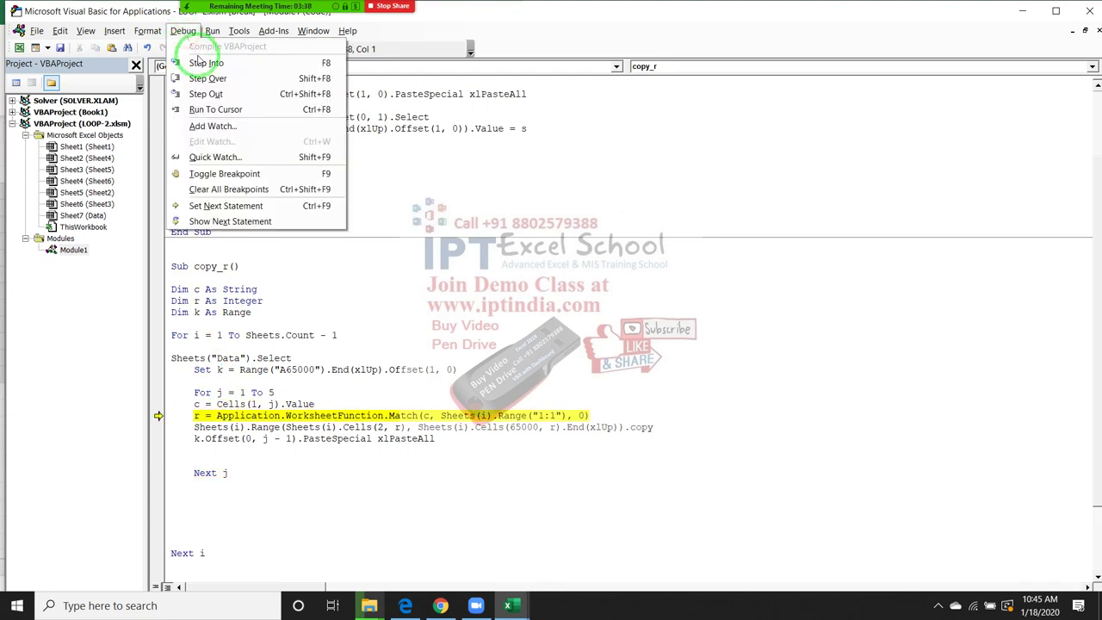
pyautogui.click(197, 62)
pyautogui.click(183, 32)
pyautogui.click(197, 62)
pyautogui.click(184, 34)
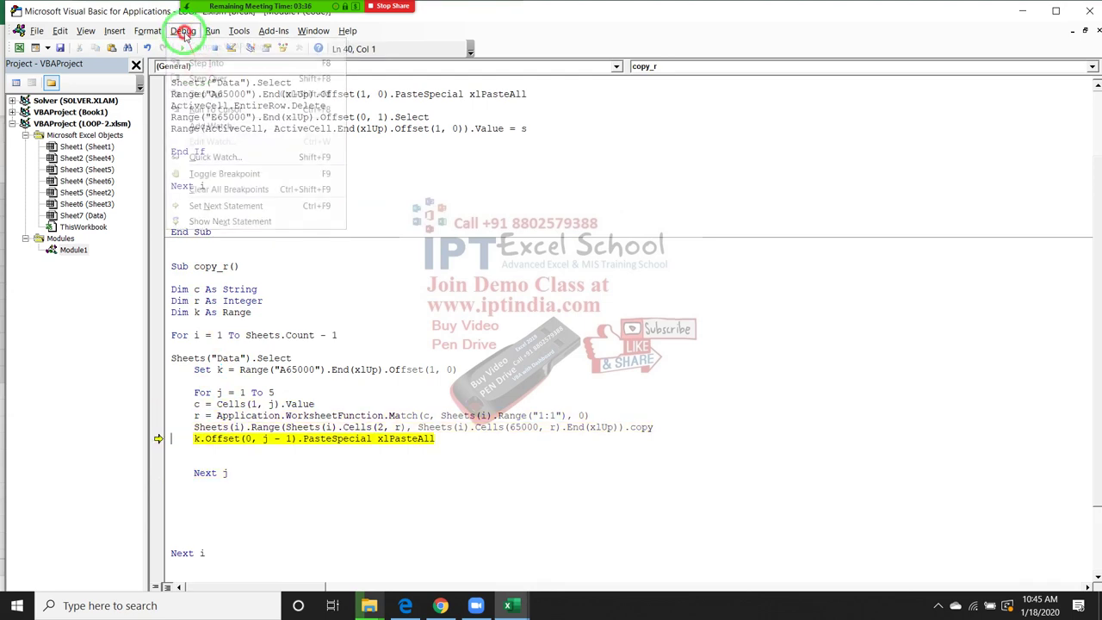
pyautogui.click(197, 62)
pyautogui.click(184, 32)
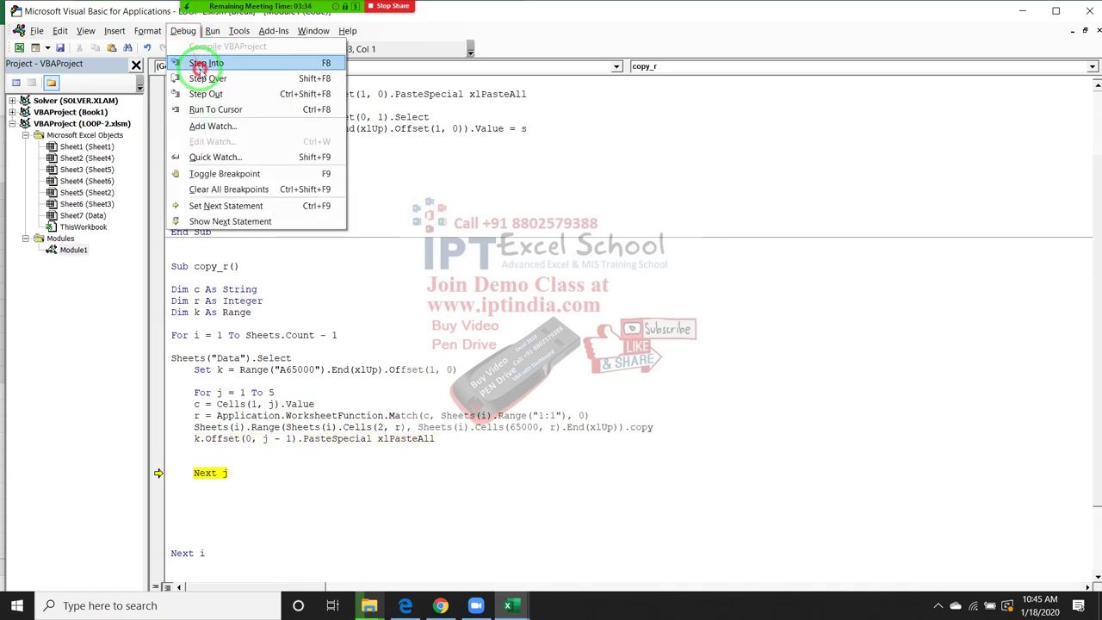
# Step: Step through the next column pass, pasting another month's column into the Data sheet
pyautogui.click(198, 65)
pyautogui.click(181, 32)
pyautogui.click(196, 63)
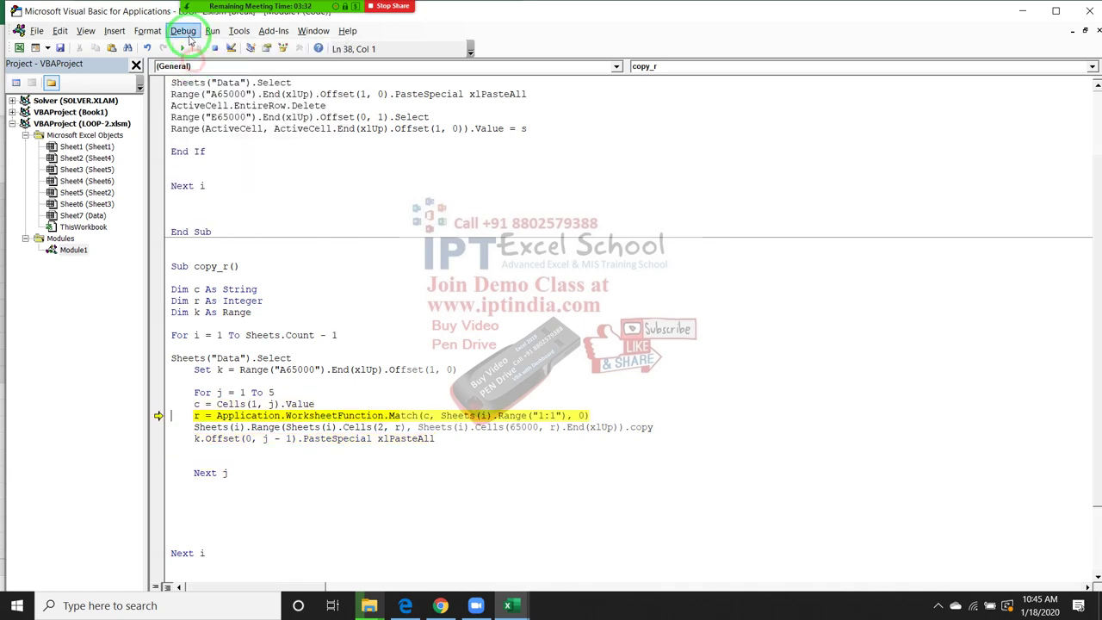
pyautogui.click(183, 32)
pyautogui.click(196, 62)
pyautogui.click(183, 32)
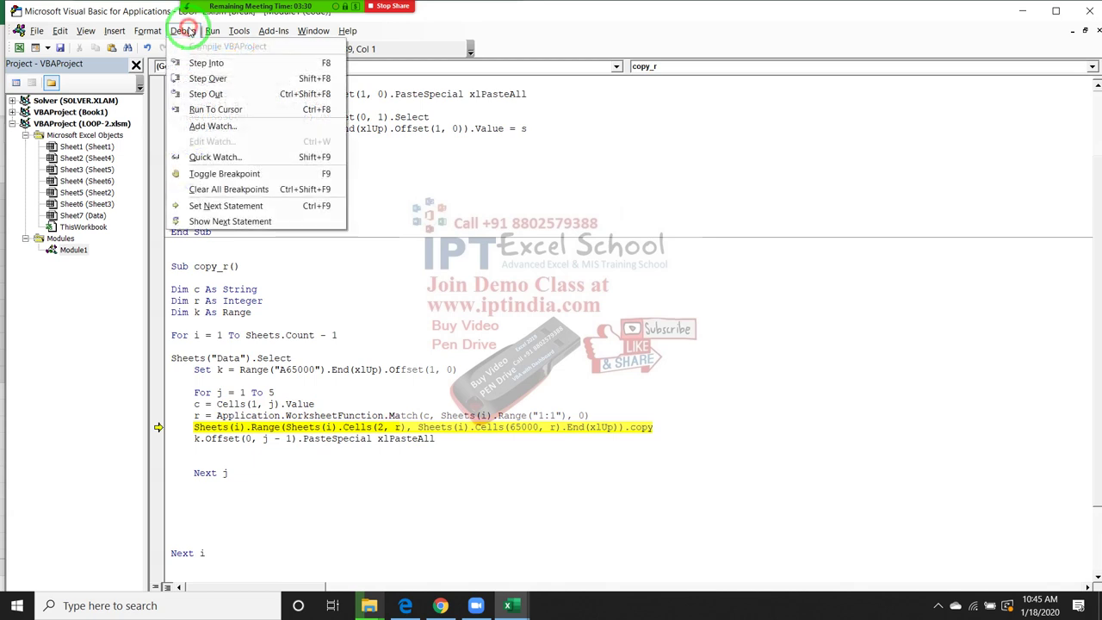
pyautogui.click(197, 62)
pyautogui.click(183, 32)
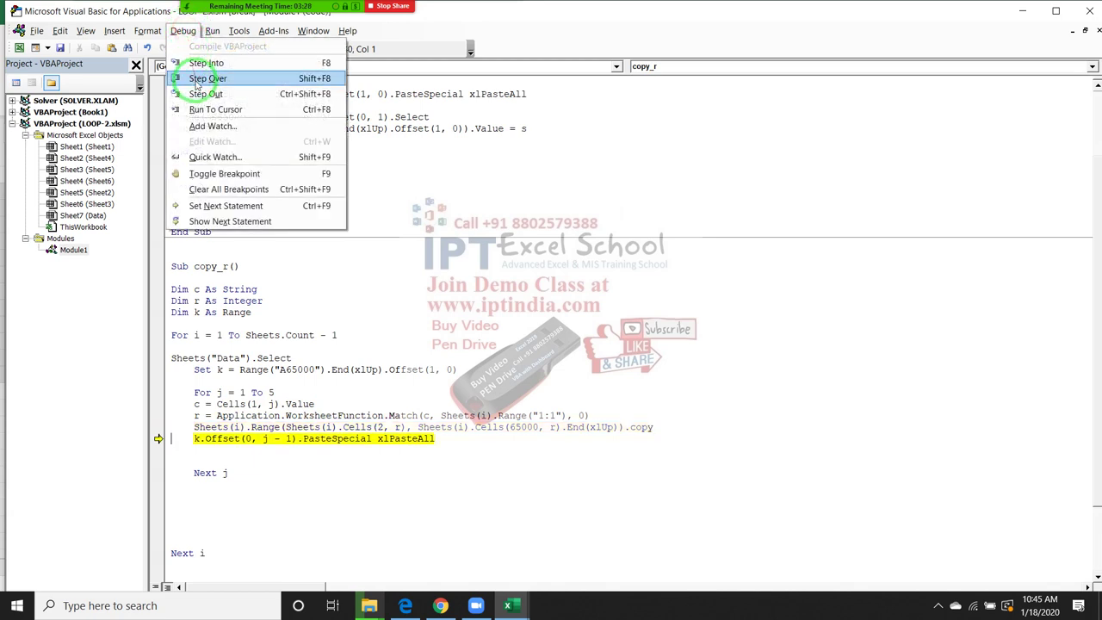
pyautogui.click(197, 64)
pyautogui.click(187, 35)
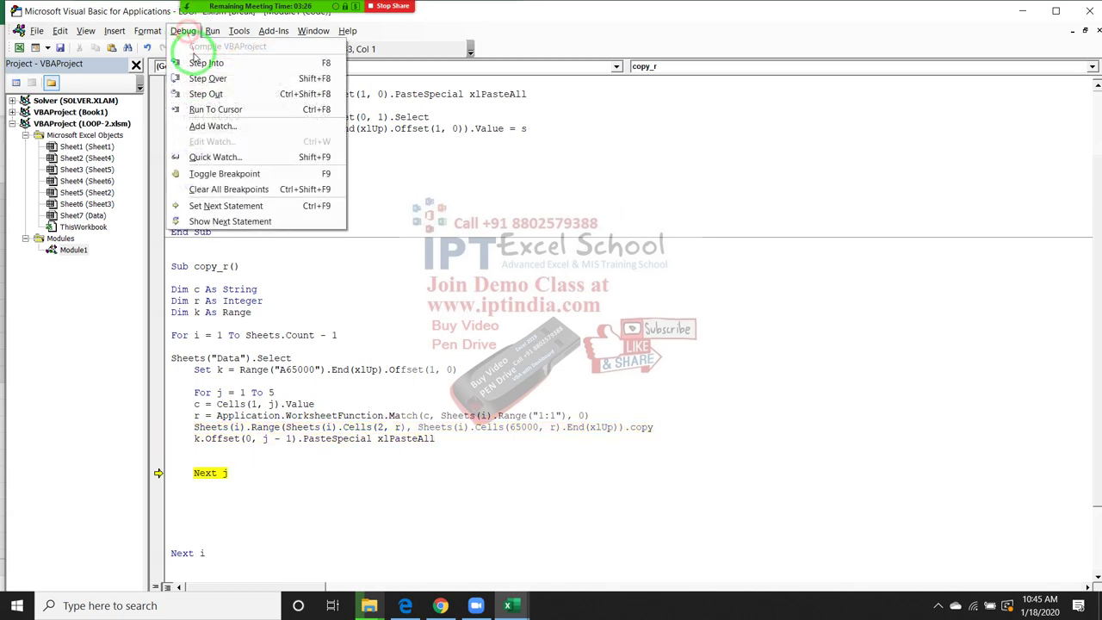
pyautogui.click(197, 64)
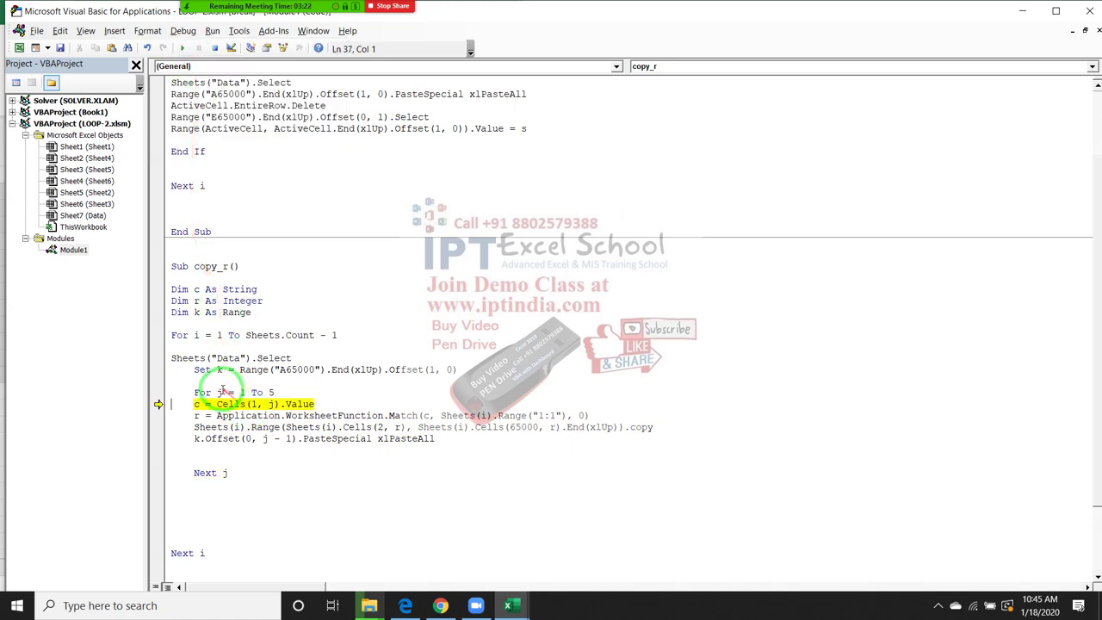
# Step: Step through the final column pass and advance from Next j to Next i
pyautogui.moveTo(228, 394); pyautogui.dragTo(181, 171)
pyautogui.click(185, 33)
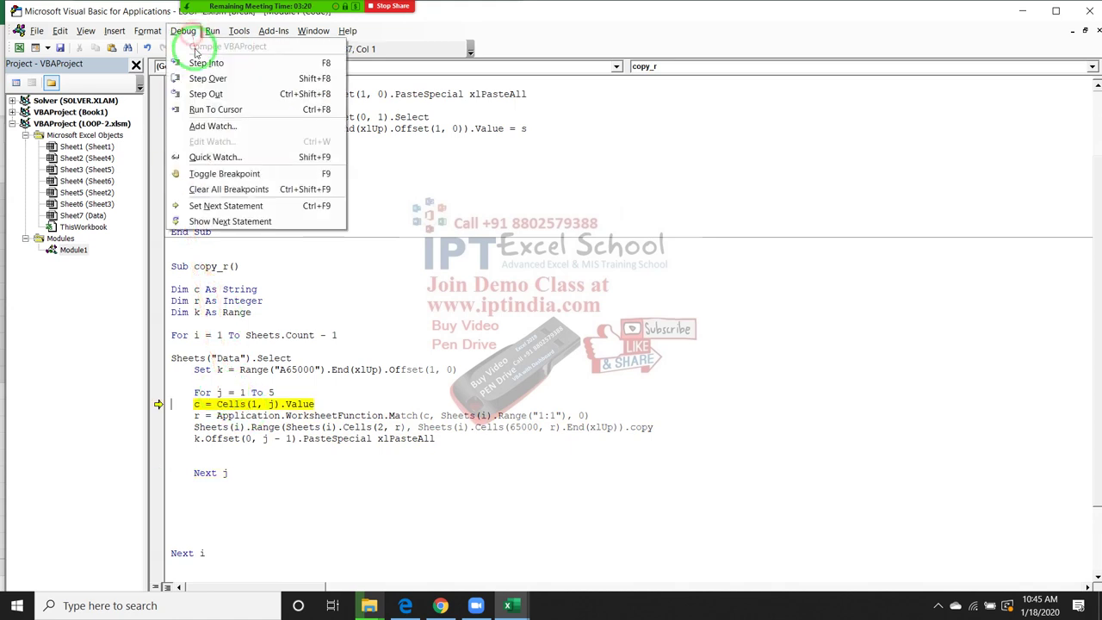
pyautogui.click(198, 63)
pyautogui.click(187, 33)
pyautogui.click(197, 63)
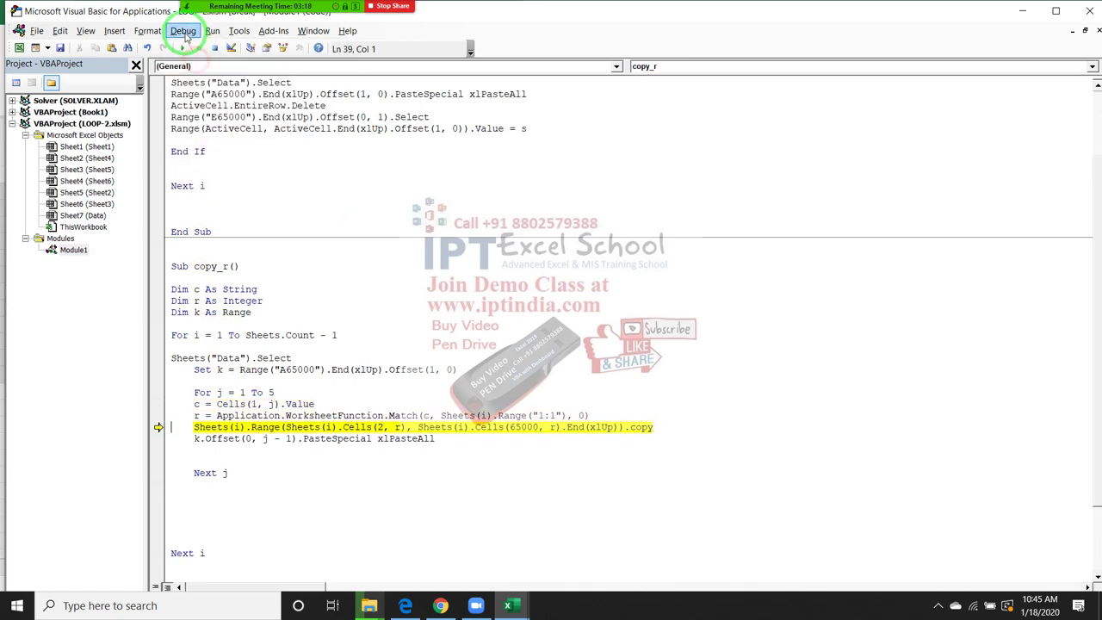
pyautogui.click(183, 32)
pyautogui.click(197, 62)
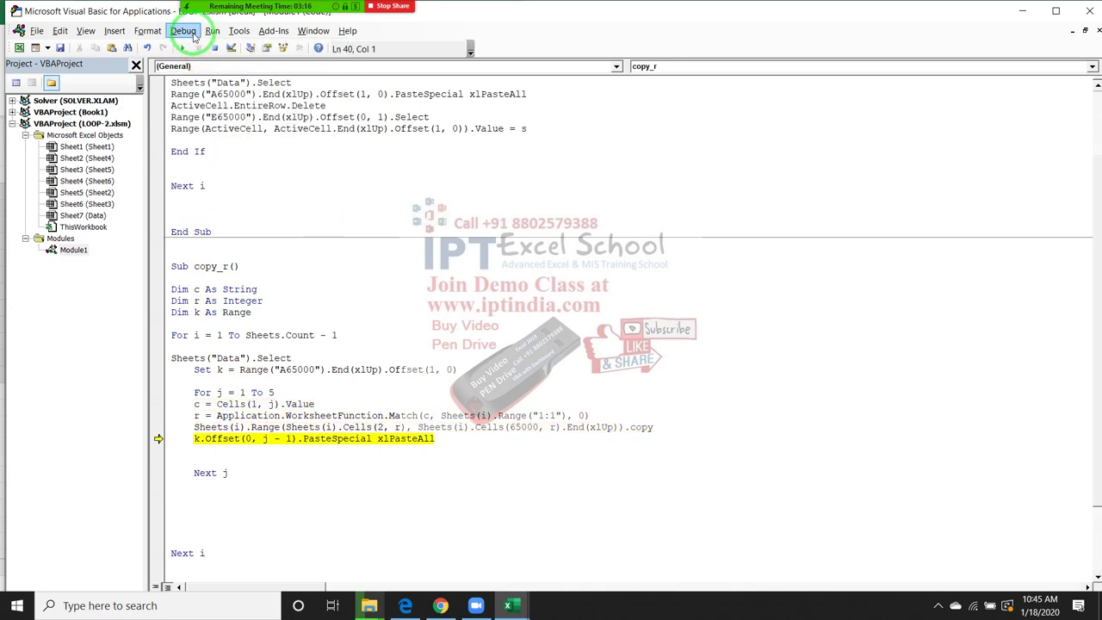
pyautogui.click(184, 32)
pyautogui.click(200, 63)
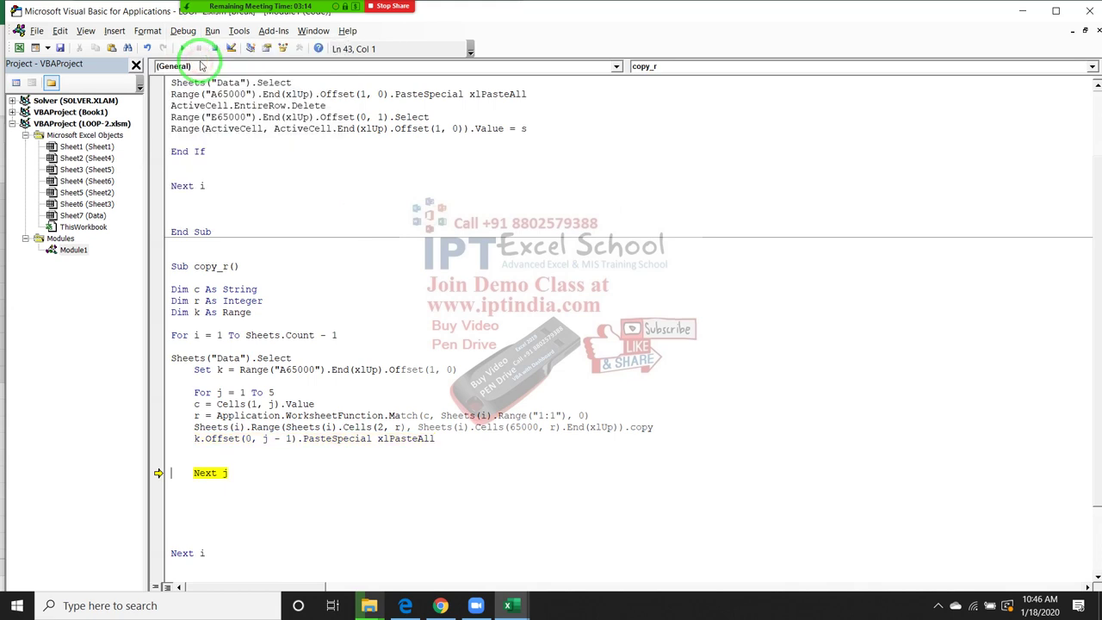
pyautogui.click(189, 35)
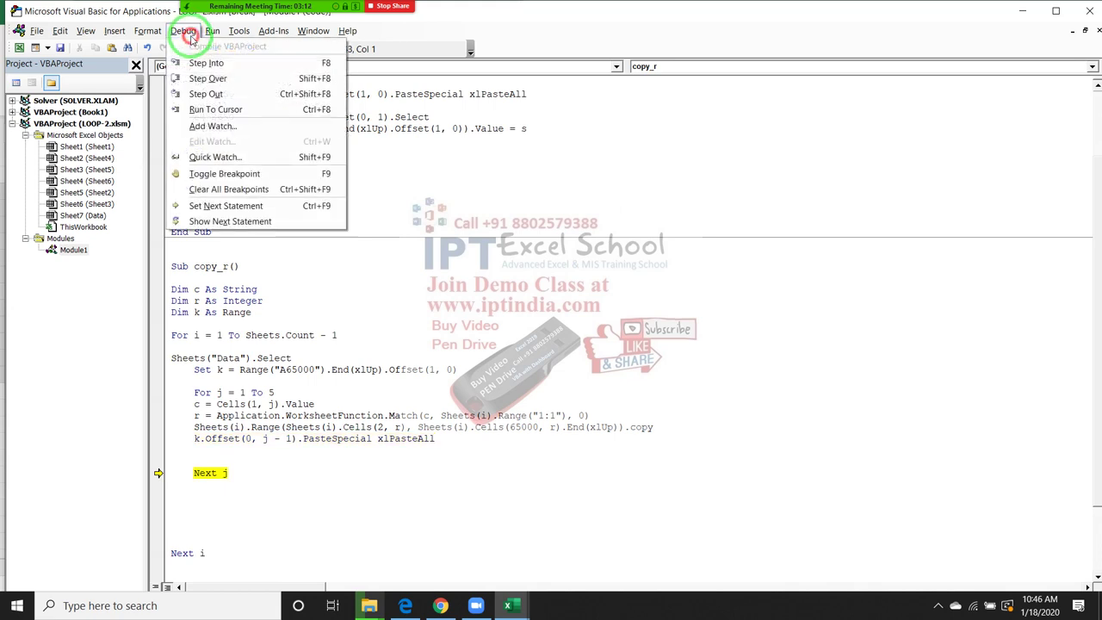
pyautogui.click(199, 63)
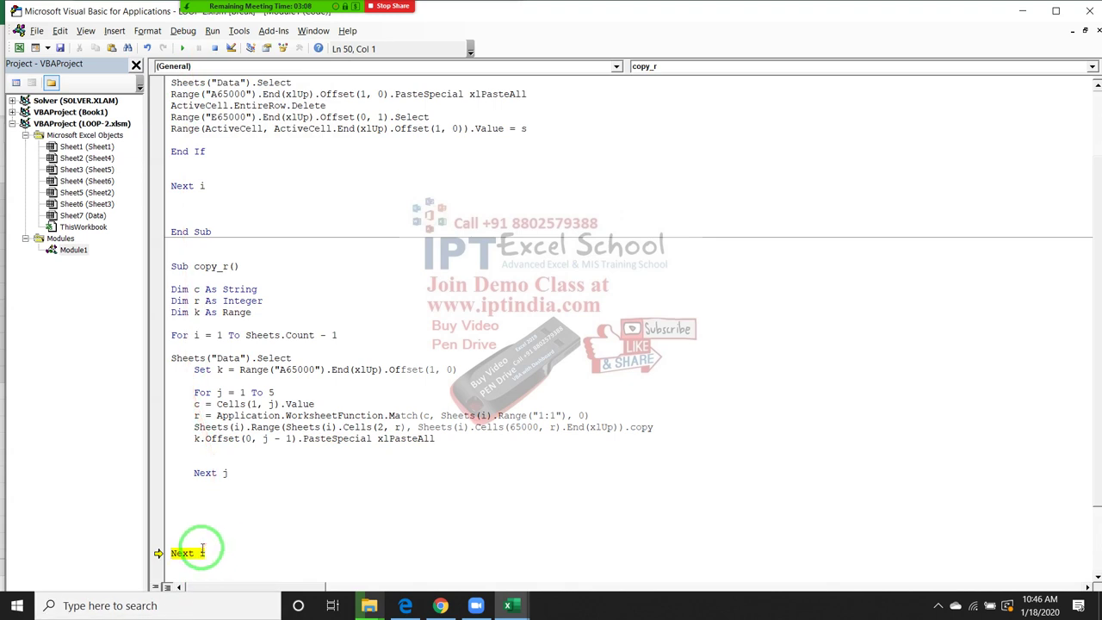
# Step: Step into the next sheet's pass, selecting the Data sheet and setting k to its first empty row
pyautogui.click(183, 31)
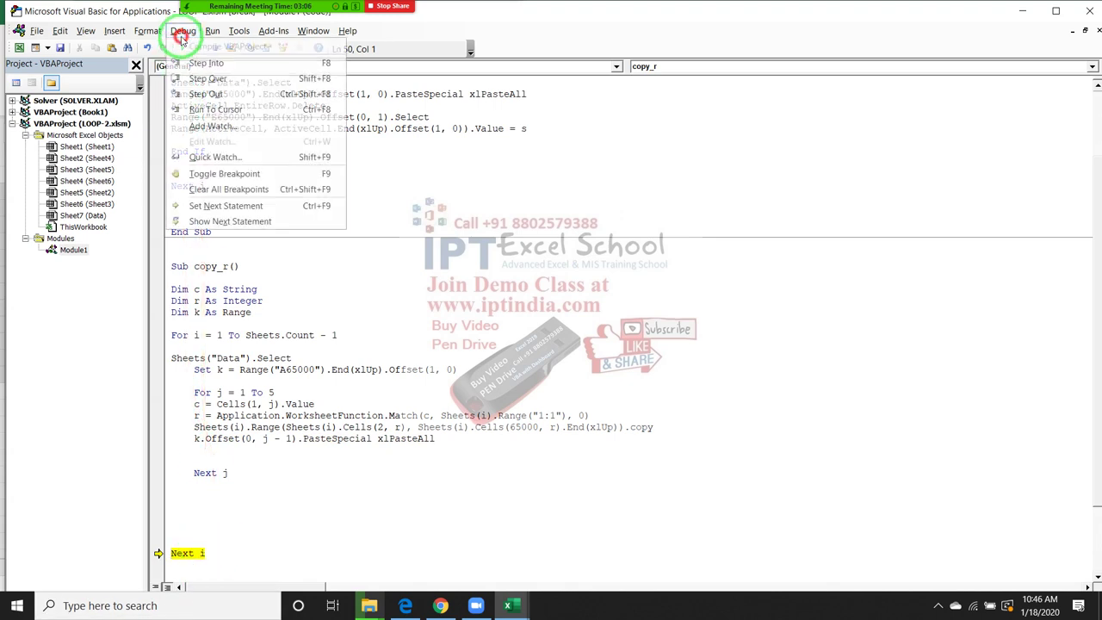
pyautogui.click(200, 62)
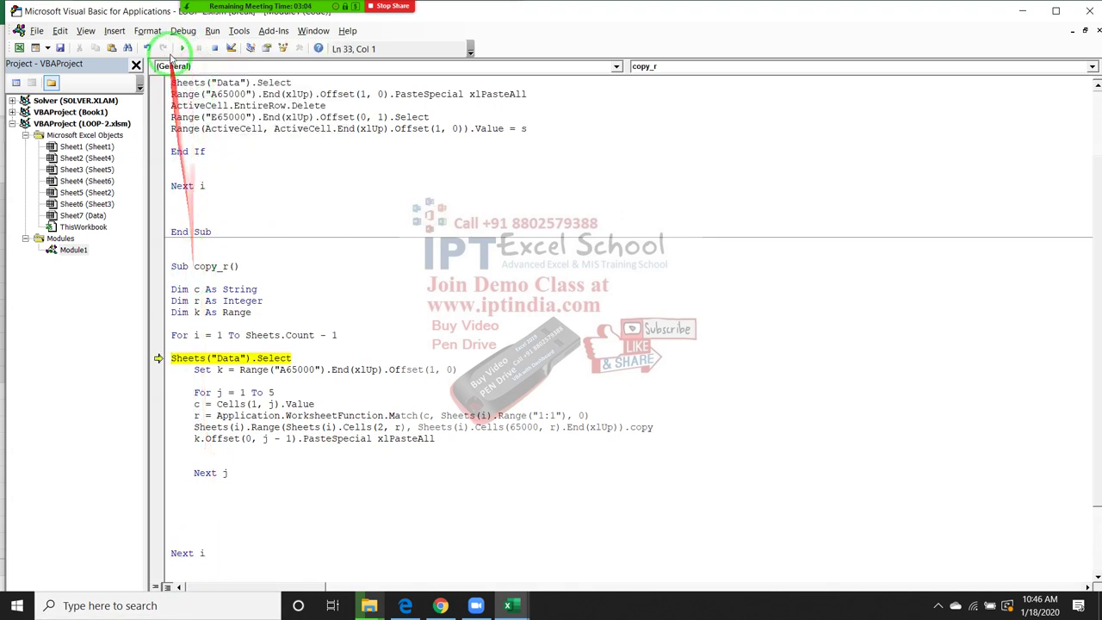
pyautogui.click(184, 31)
pyautogui.click(184, 62)
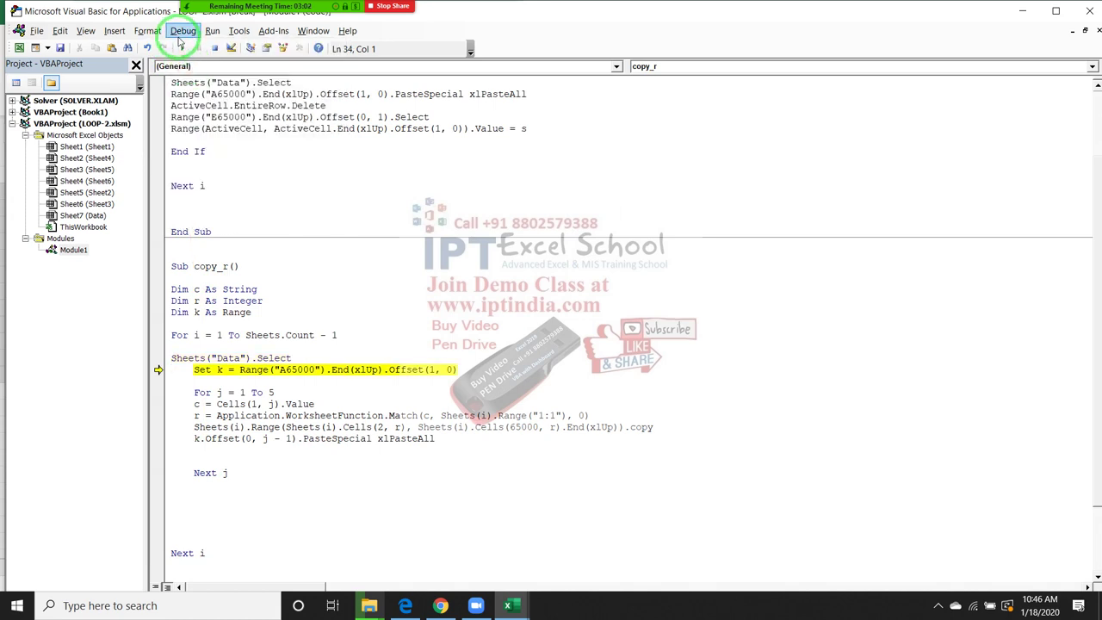
pyautogui.moveTo(220, 370)
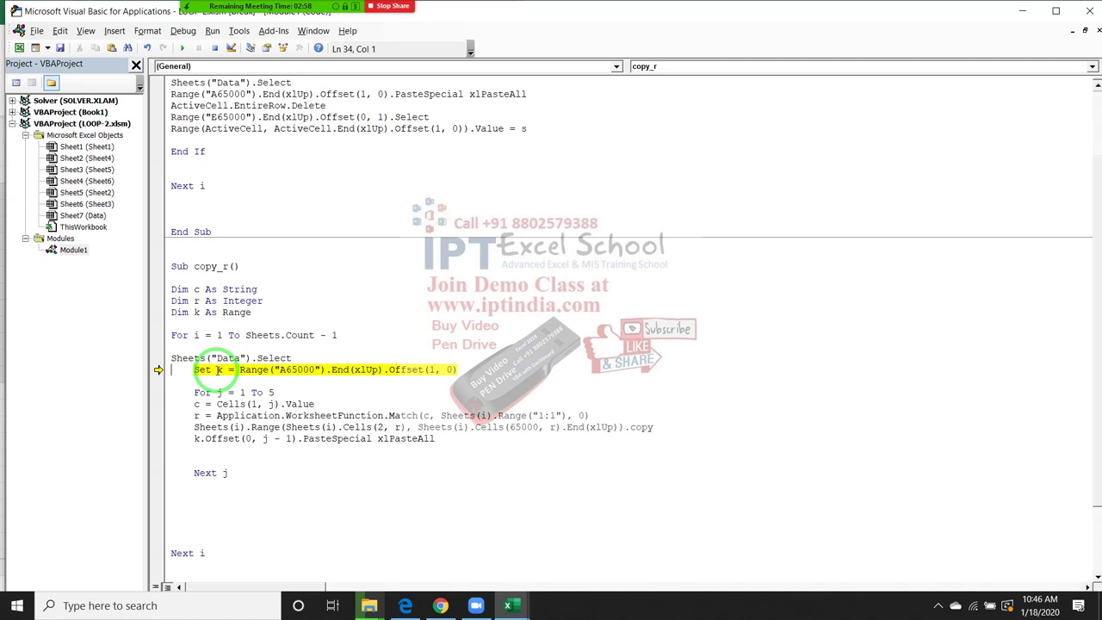
pyautogui.click(183, 31)
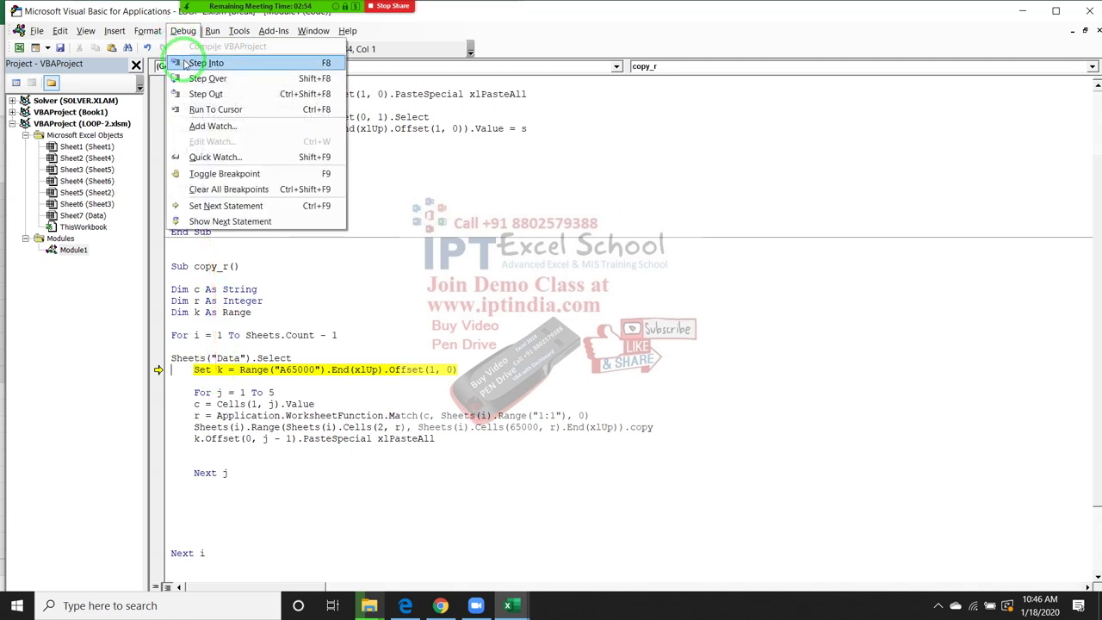
pyautogui.click(184, 64)
# Step: Check empty cell A14 on the Data sheet, then step through the first header's Match, copy and paste
pyautogui.hotkey('alt', 'F11')
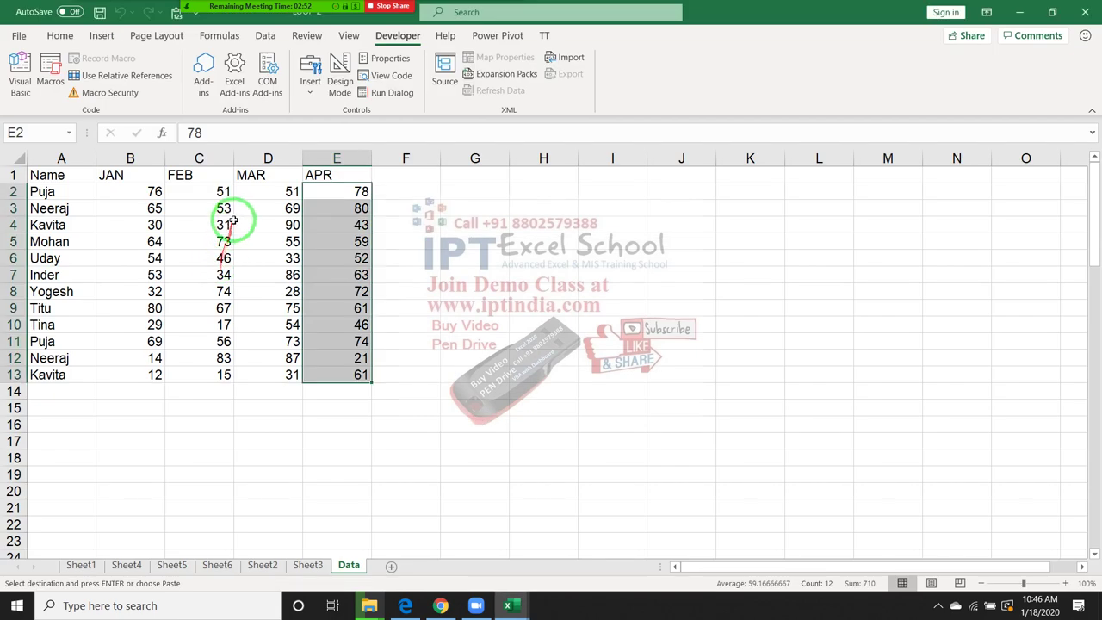
pyautogui.click(78, 393)
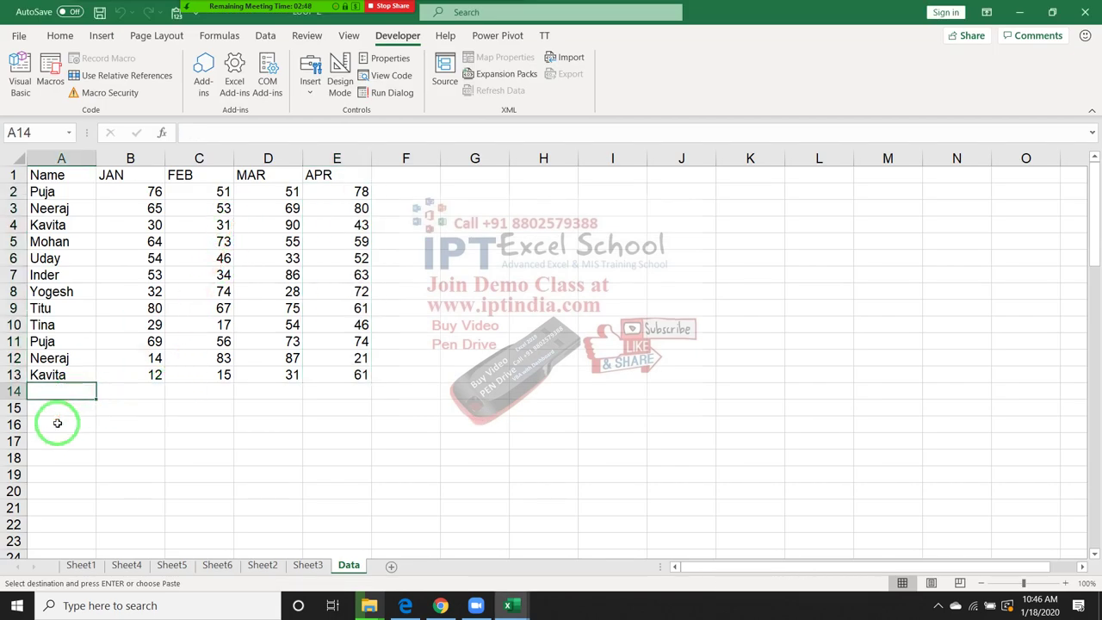
pyautogui.hotkey('alt', 'F11')
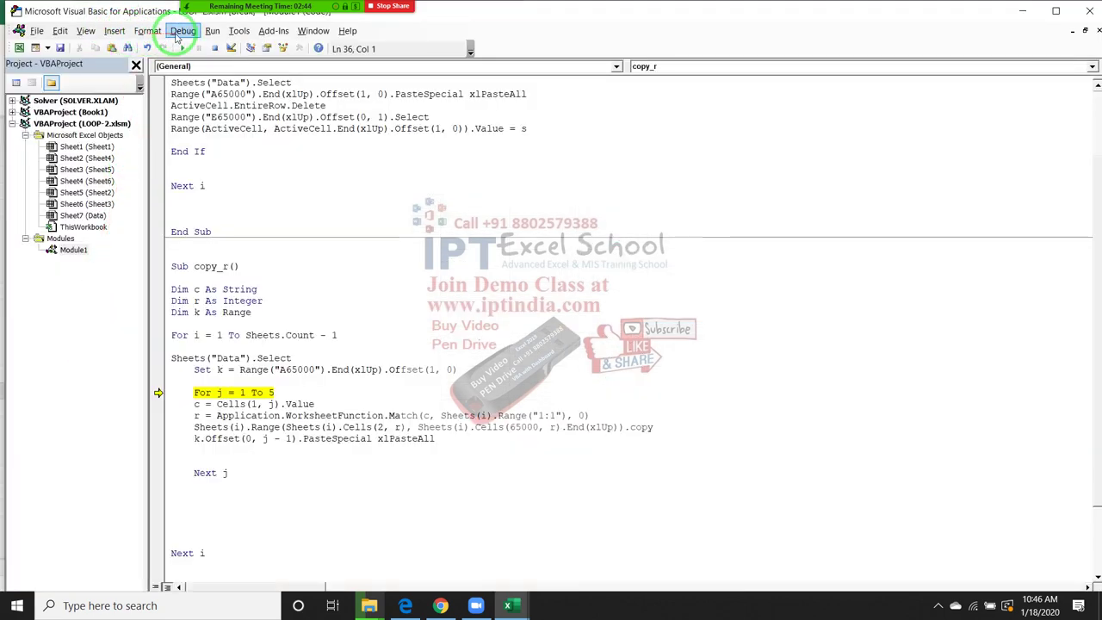
pyautogui.click(182, 31)
pyautogui.click(172, 71)
pyautogui.click(183, 33)
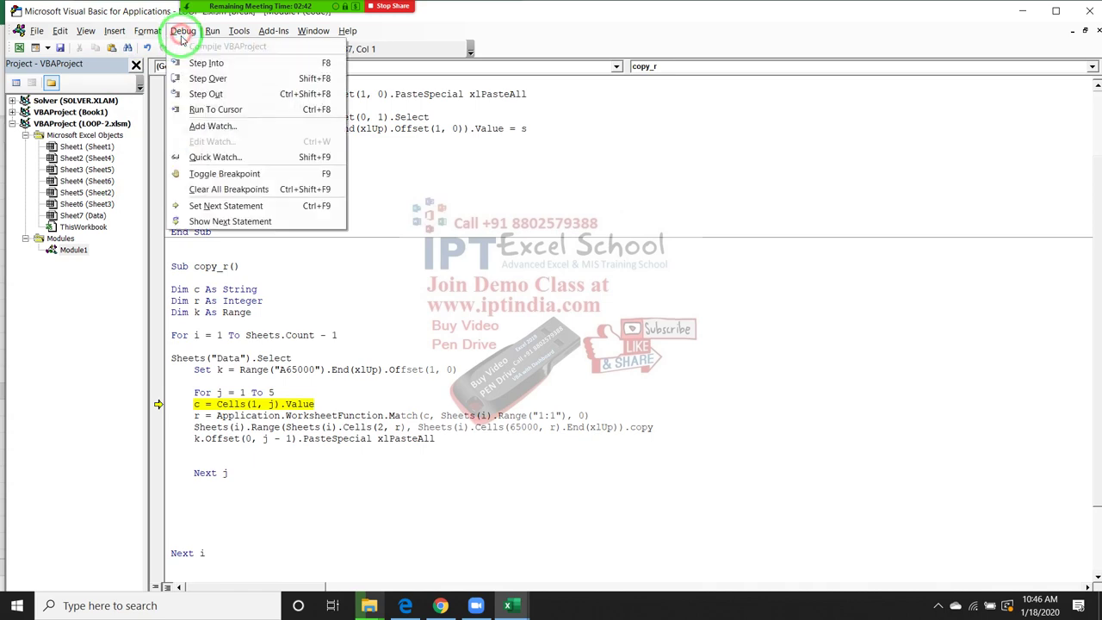
pyautogui.click(193, 63)
pyautogui.click(184, 35)
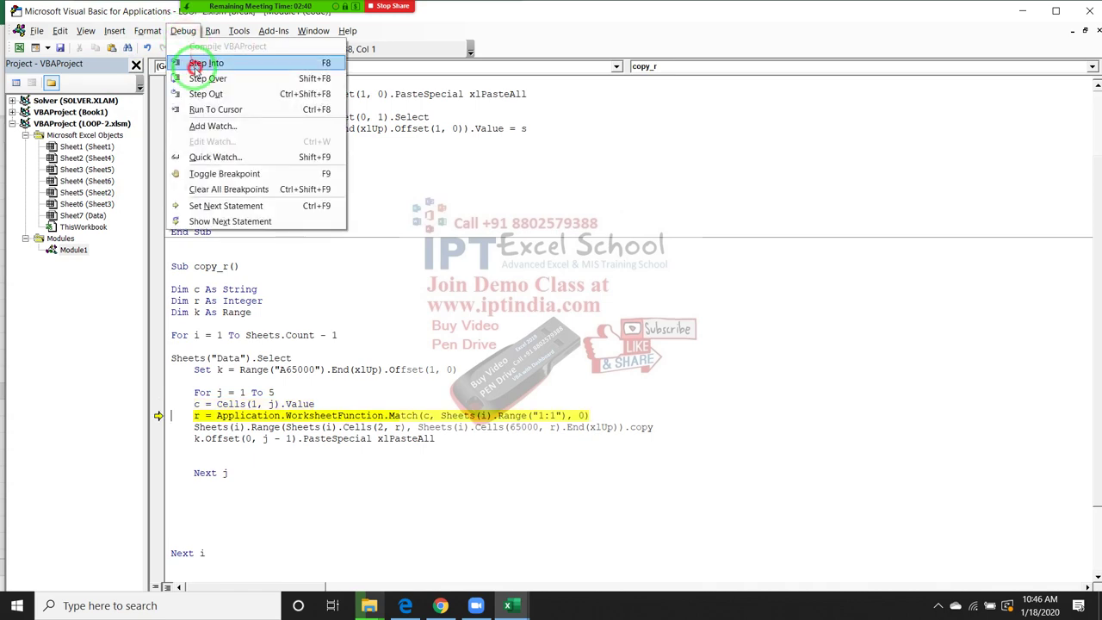
pyautogui.click(194, 63)
pyautogui.click(183, 31)
pyautogui.click(196, 63)
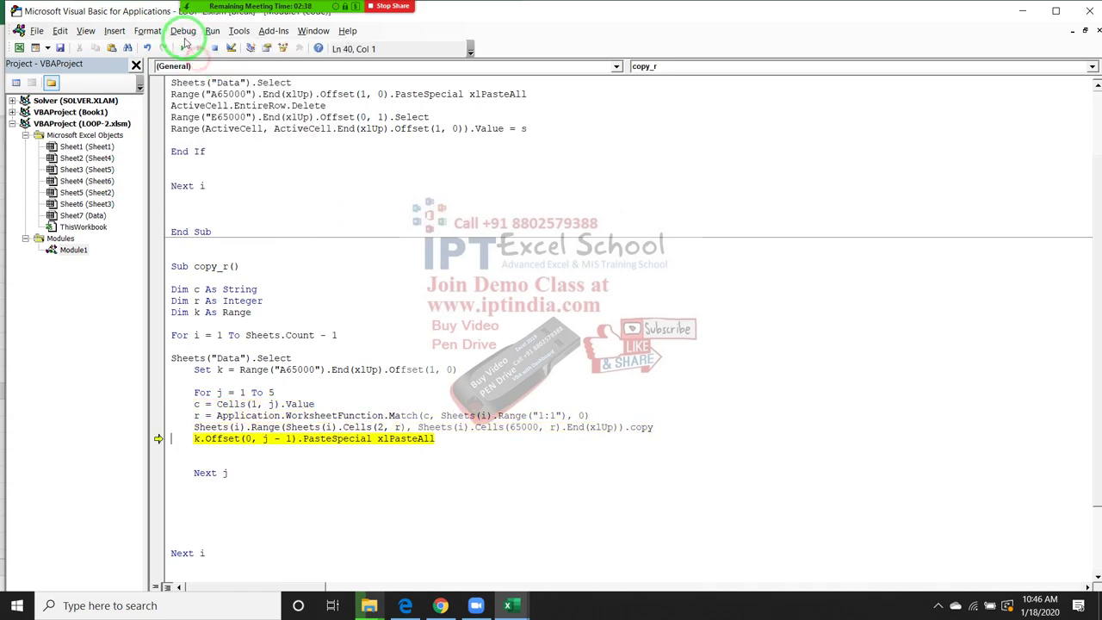
pyautogui.click(183, 31)
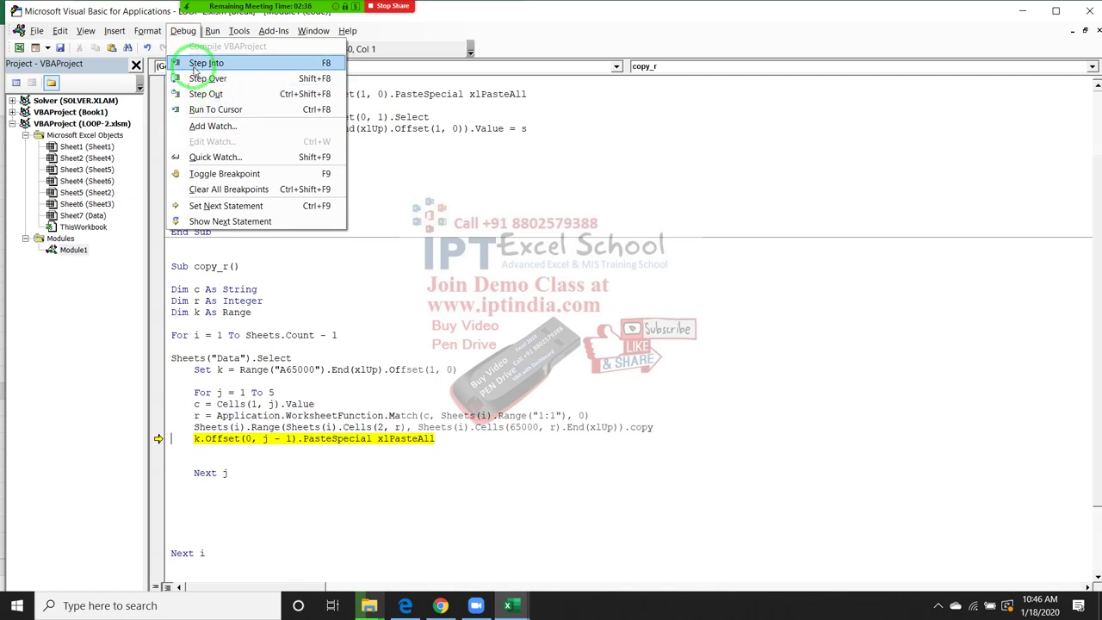
pyautogui.click(180, 62)
# Step: Verify the 12 new names in A14:A25 of the Data sheet, then go back to the macro code
pyautogui.hotkey('alt', 'F11')
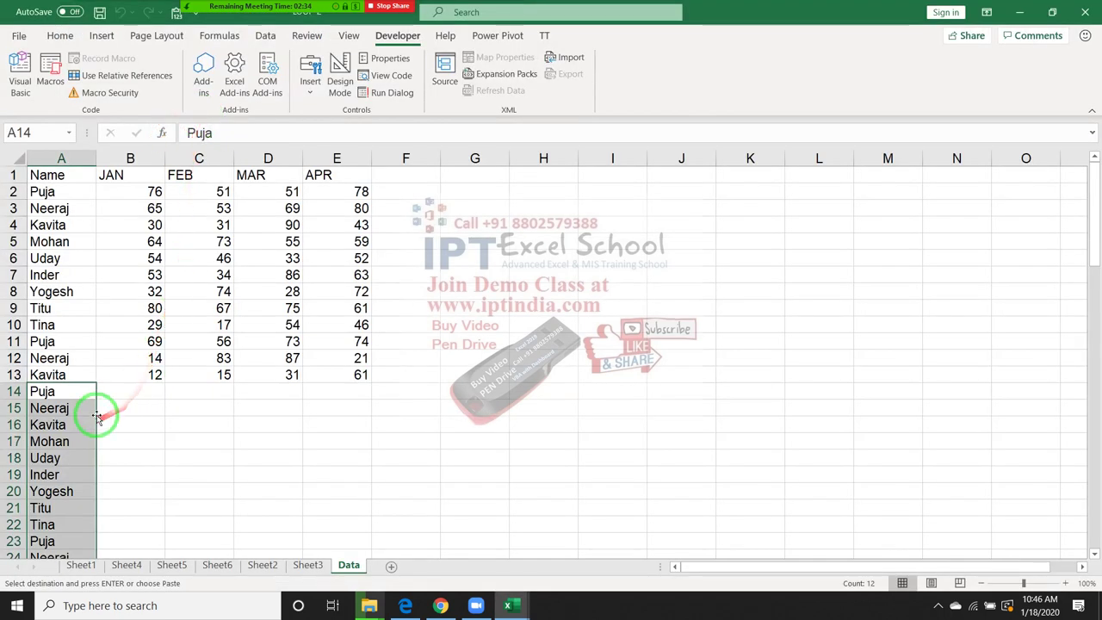
pyautogui.scroll(-1, 94, 412)
pyautogui.scroll(-1, 96, 415)
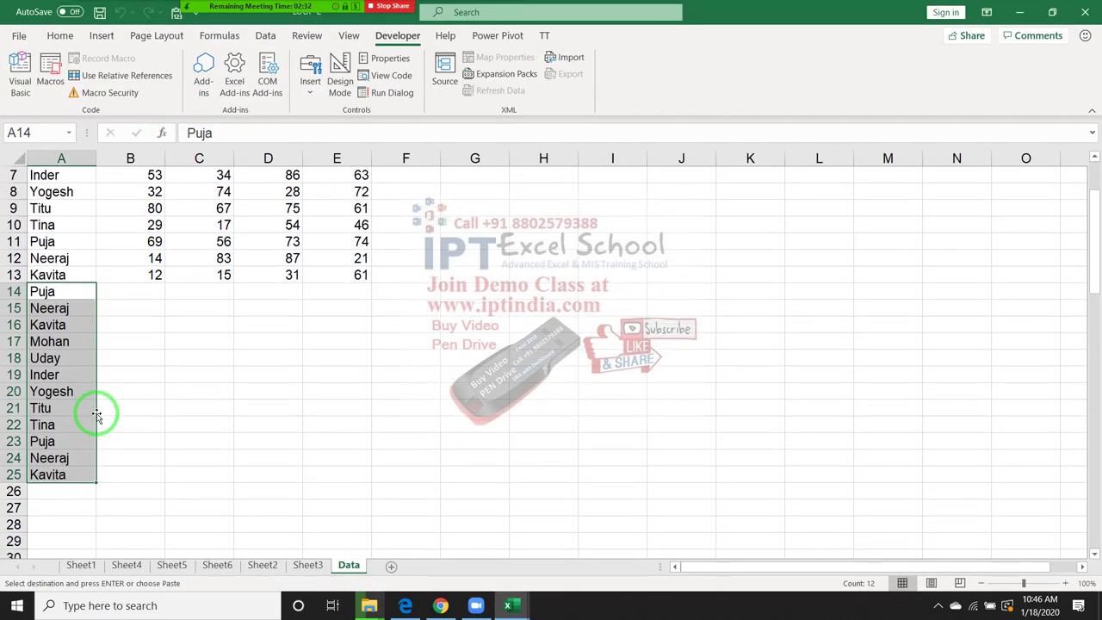
pyautogui.click(129, 290)
pyautogui.click(203, 295)
pyautogui.hotkey('alt', 'F11')
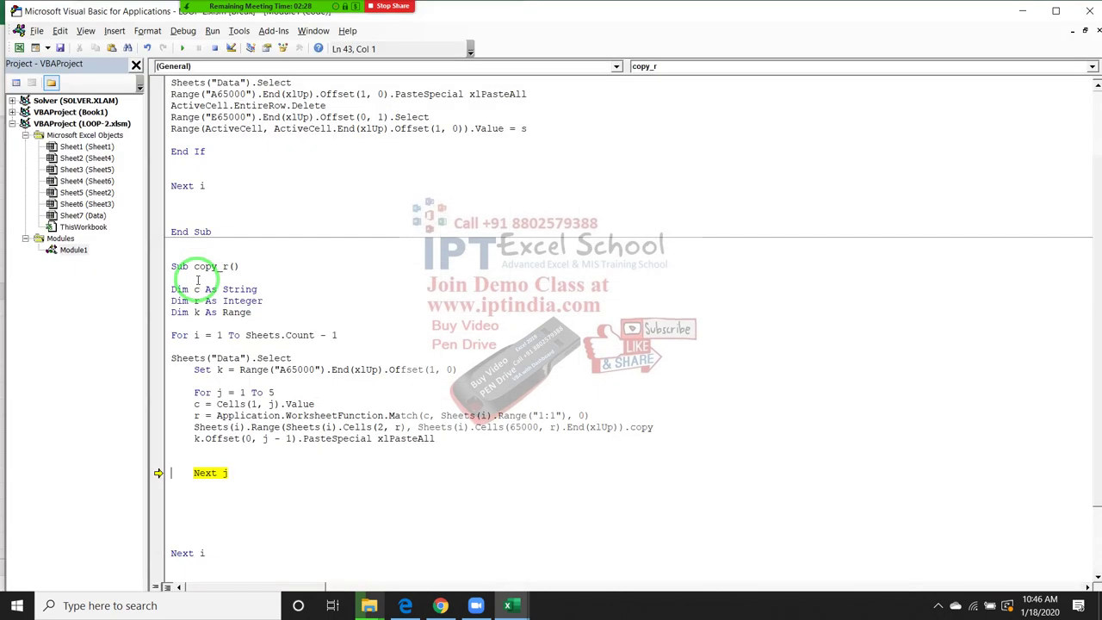
# Step: Continue copy_r with Run Sub/Continue so the macro finishes all remaining sheets
pyautogui.click(182, 48)
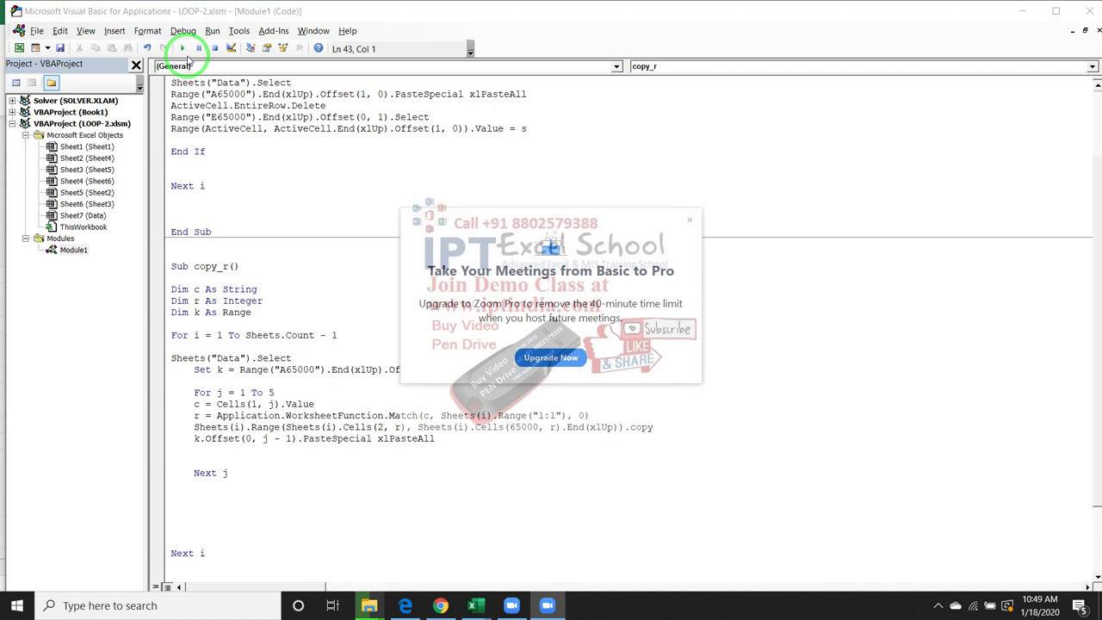
# Step: Dismiss the Zoom upgrade offer, launch Zoom from Windows search and start a new meeting
pyautogui.click(689, 220)
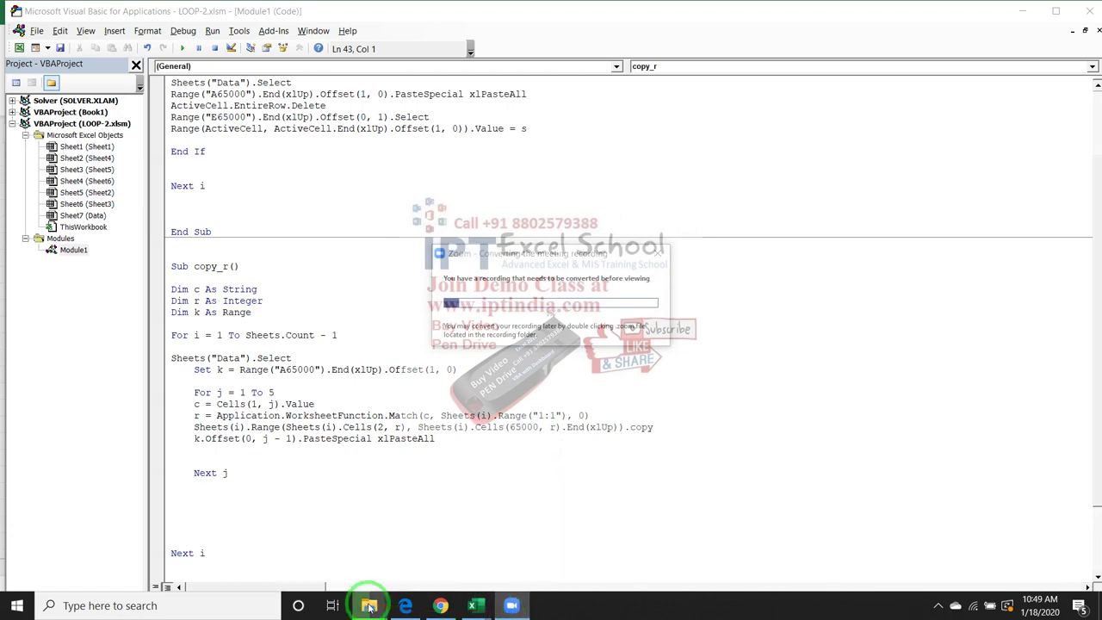
pyautogui.press('super')
pyautogui.write('z')
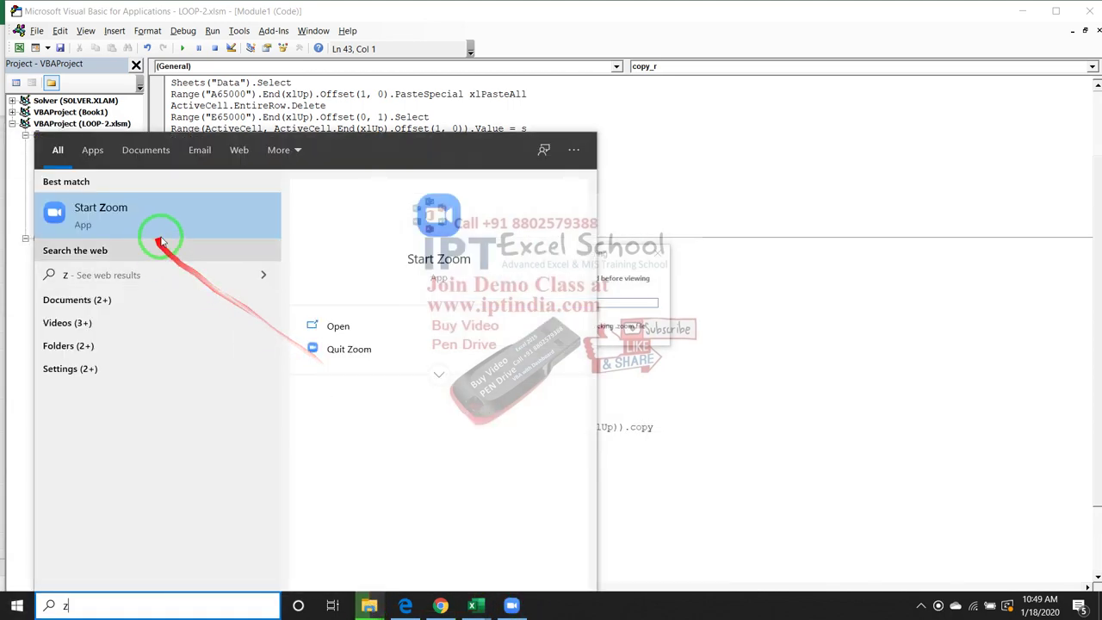
pyautogui.click(159, 229)
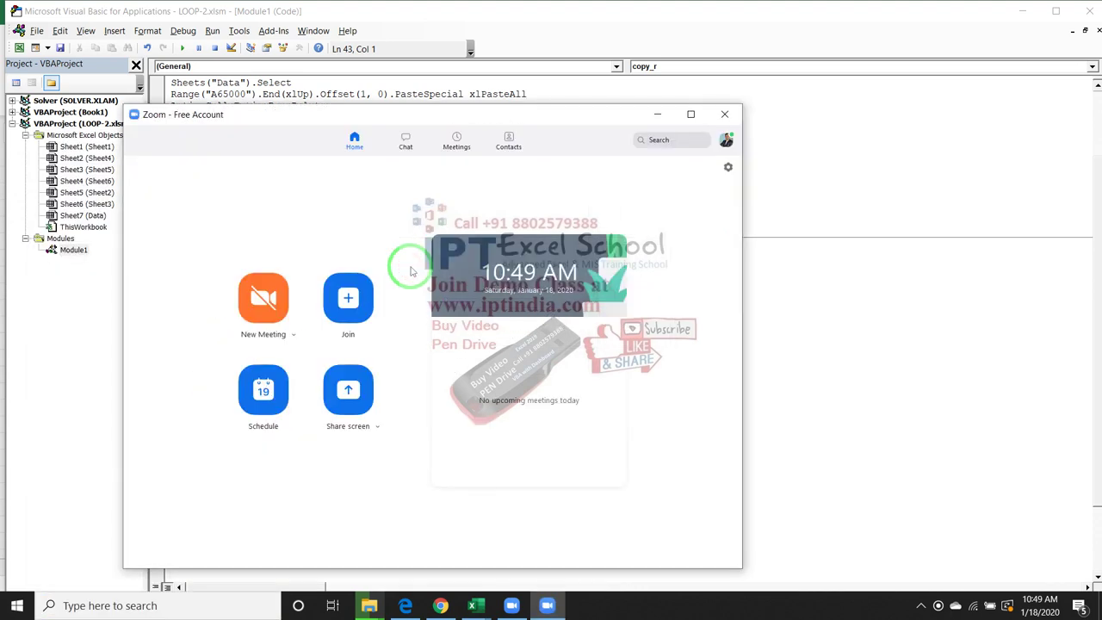
pyautogui.click(920, 606)
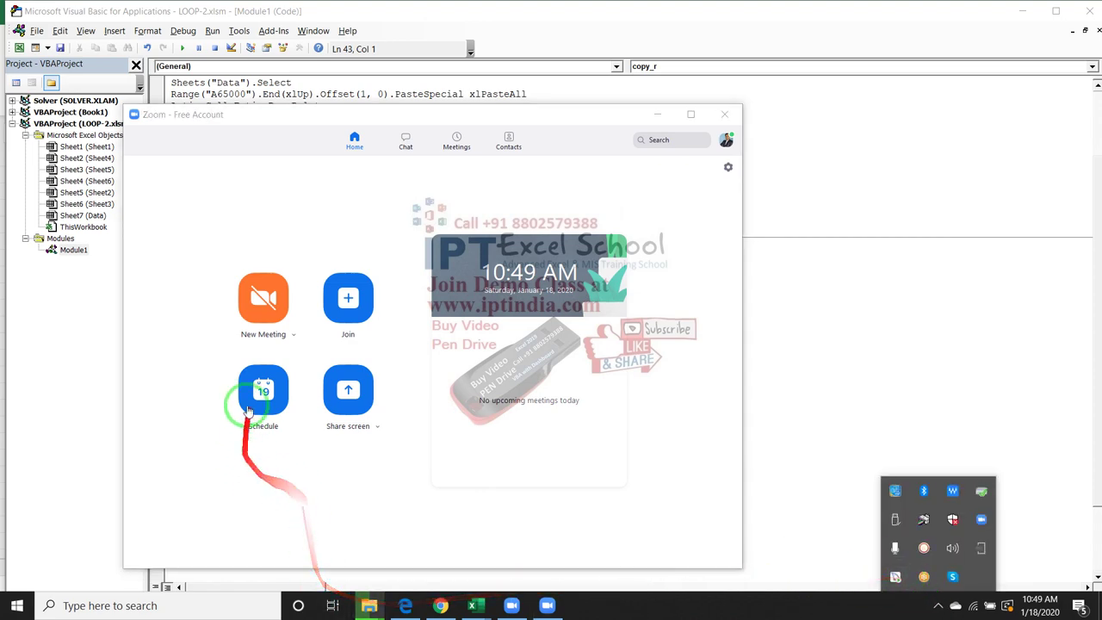
pyautogui.click(261, 297)
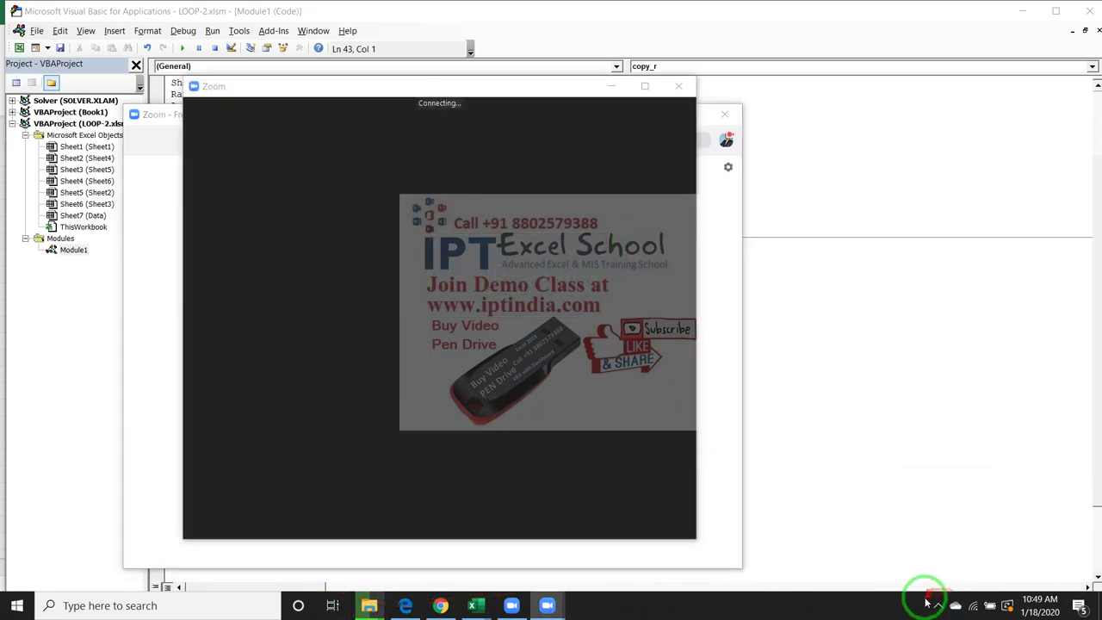
# Step: Bring up the screen recorder and participant list, share the entire screen, and minimize Zoom
pyautogui.click(937, 604)
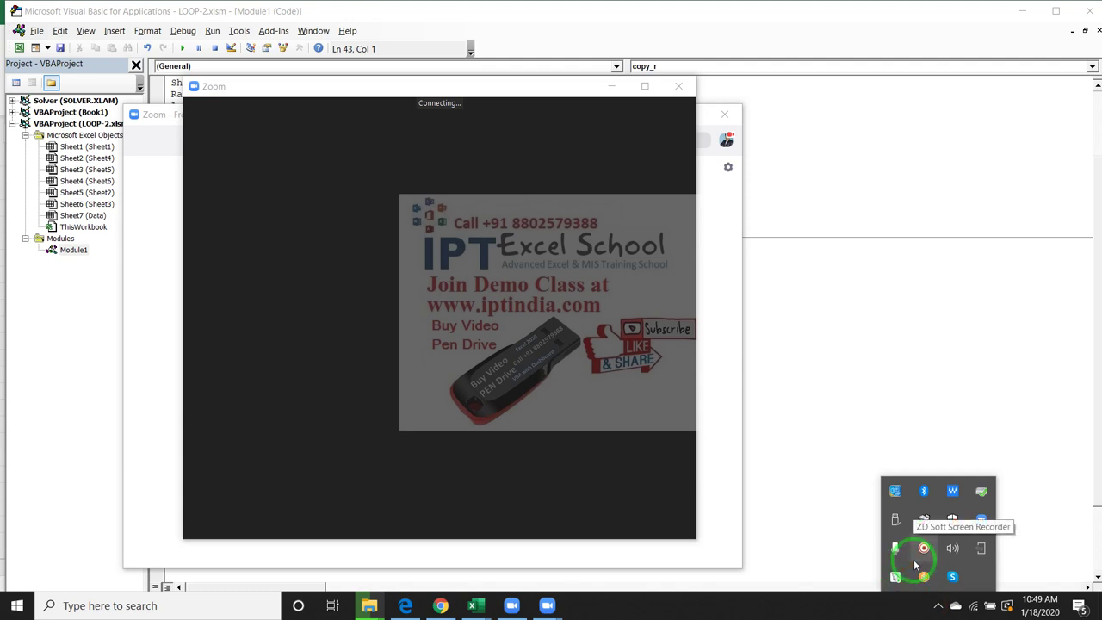
pyautogui.click(918, 555)
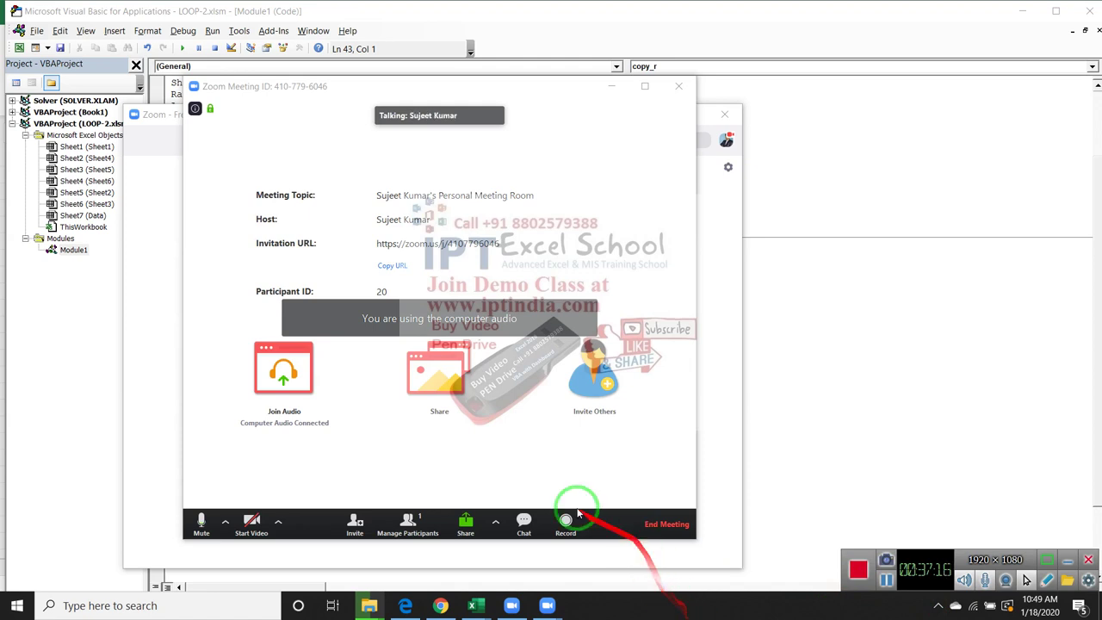
pyautogui.click(410, 521)
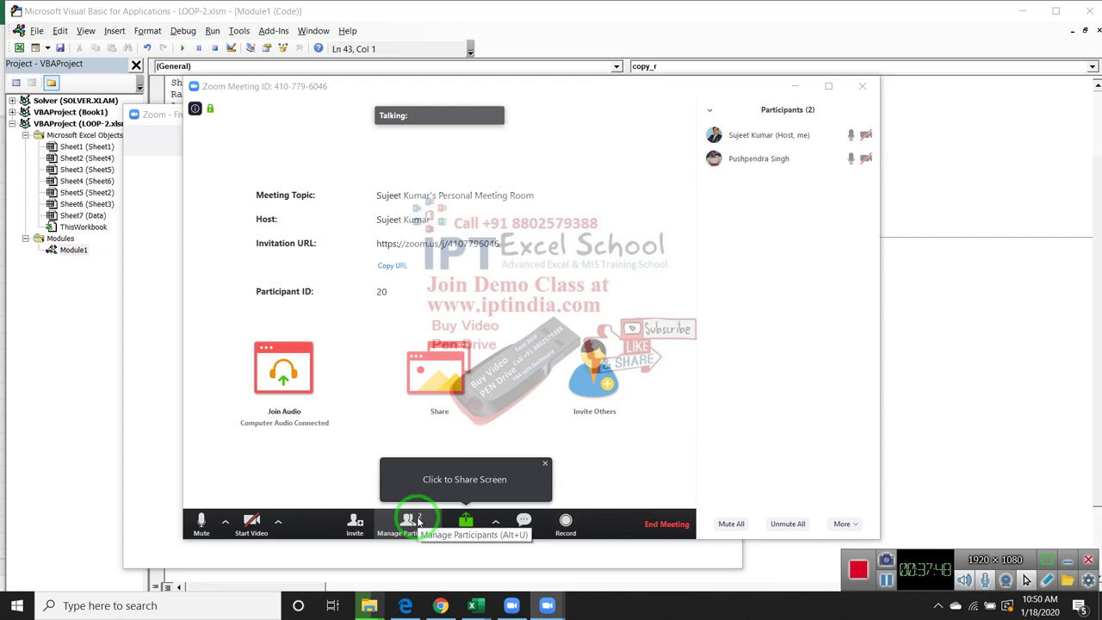
pyautogui.click(464, 521)
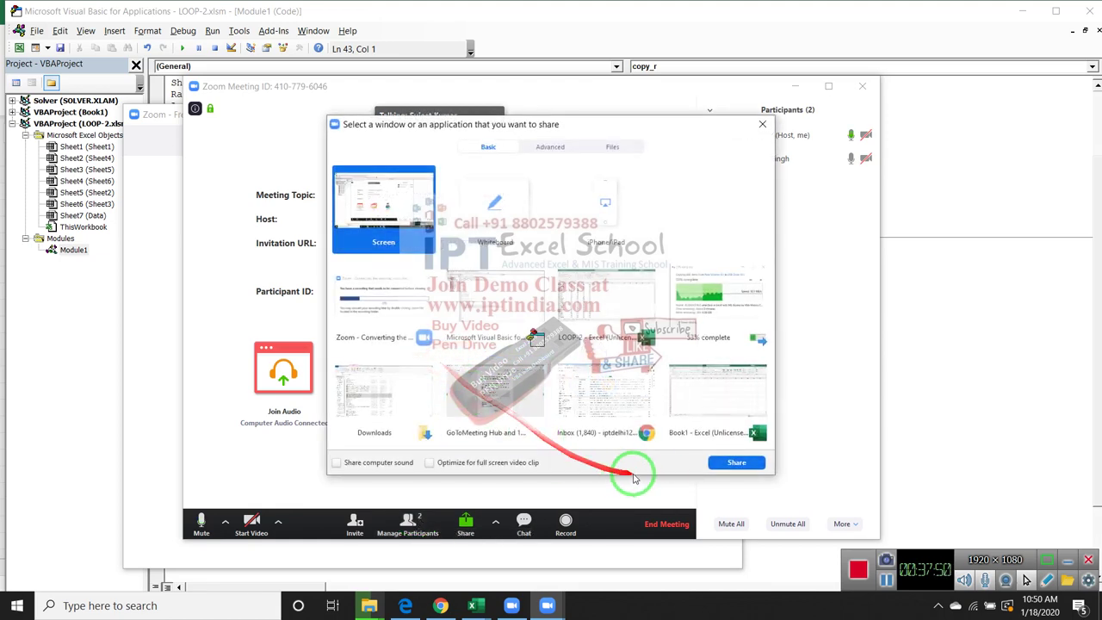
pyautogui.click(713, 461)
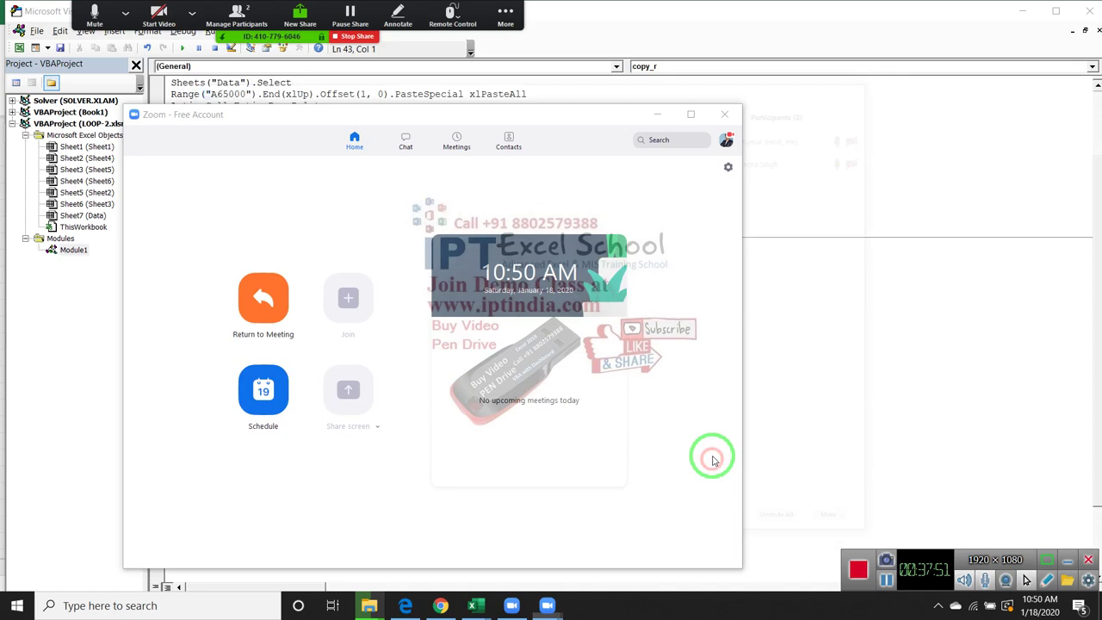
pyautogui.click(660, 115)
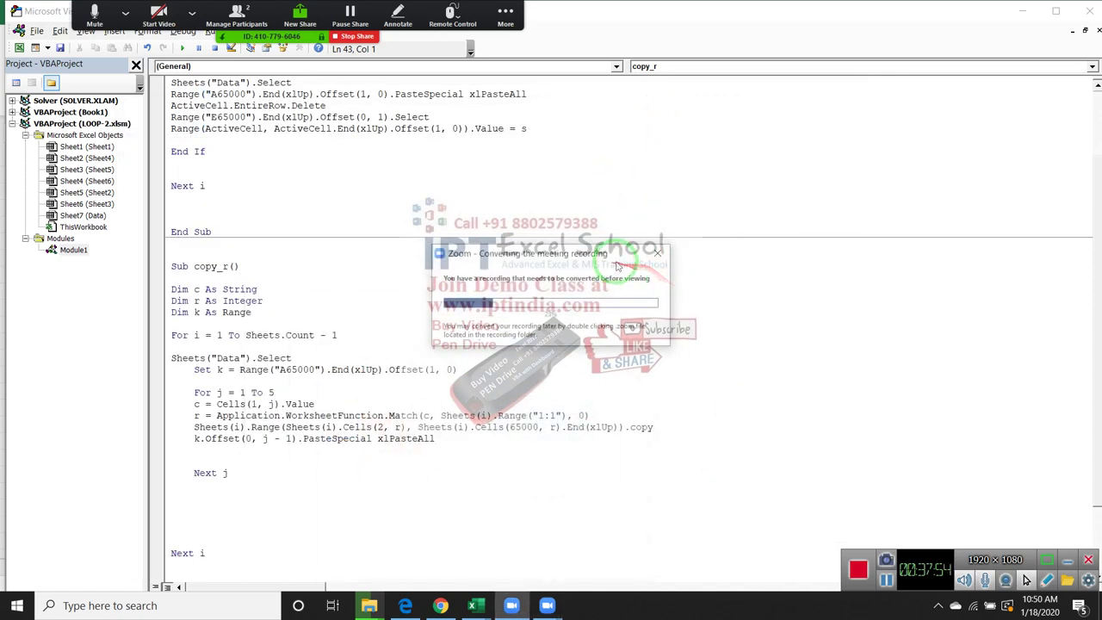
# Step: Highlight the r = Application.WorksheetFunction.Match line in copy_r, then switch to the Excel workbooks
pyautogui.click(513, 485)
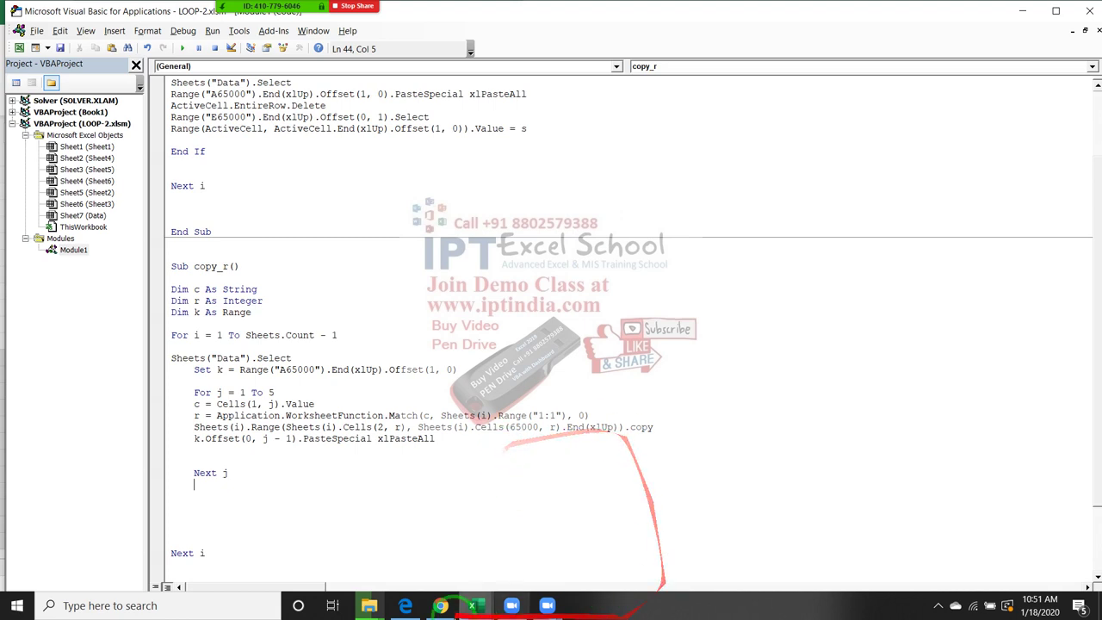
pyautogui.moveTo(184, 418); pyautogui.dragTo(584, 409)
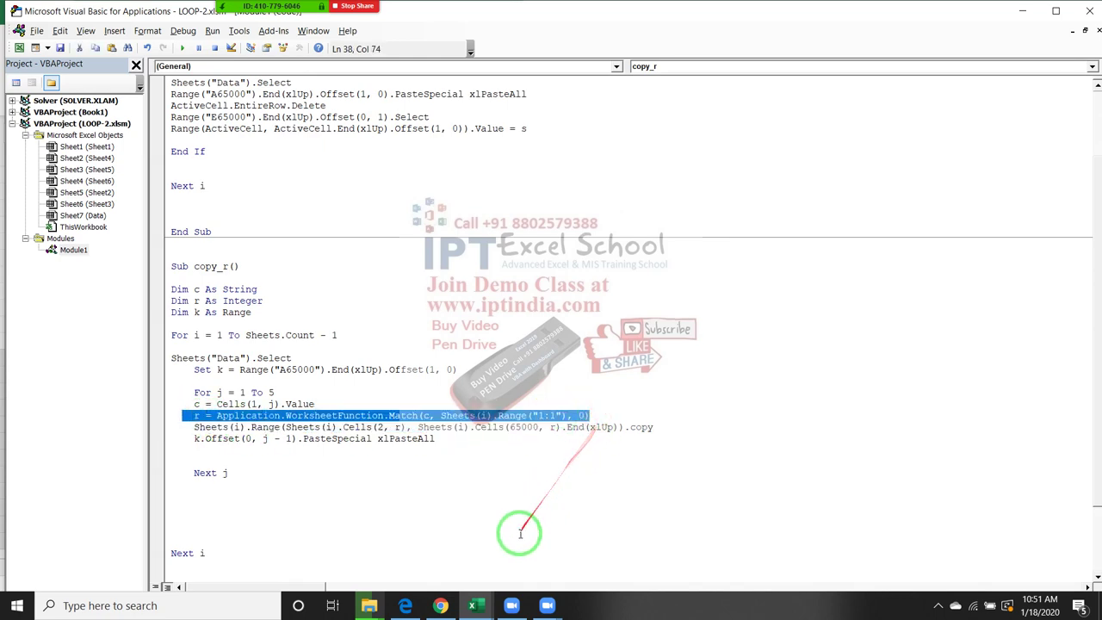
pyautogui.click(488, 603)
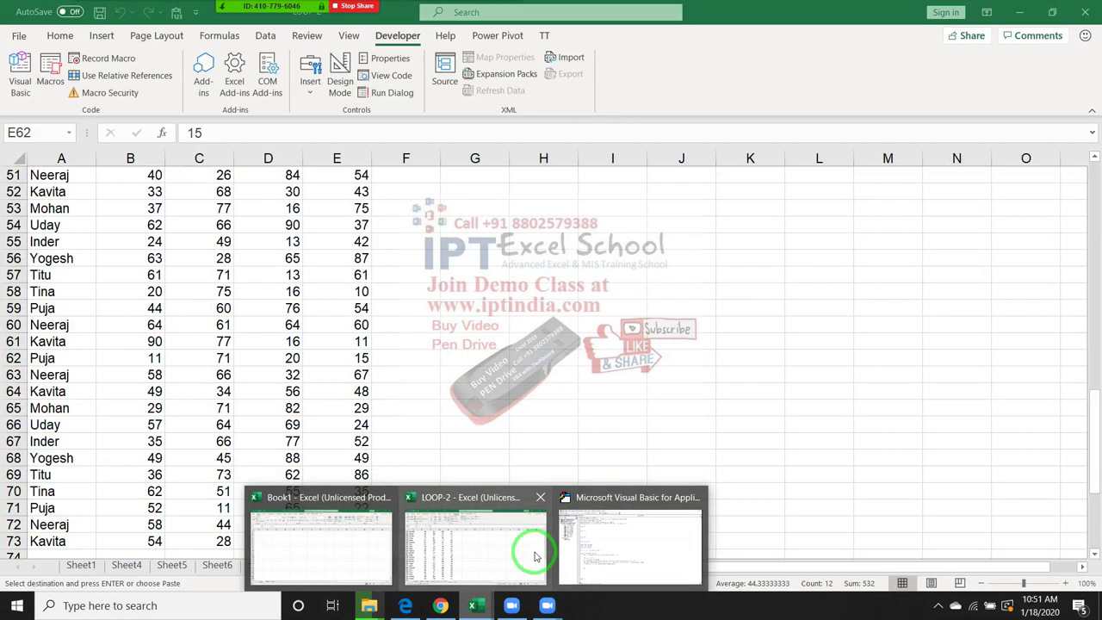
# Step: On LOOP-2's Sheet5, delete JAN column B so FEB, MAR and APR shift left, then return to VBA
pyautogui.click(414, 555)
pyautogui.click(171, 565)
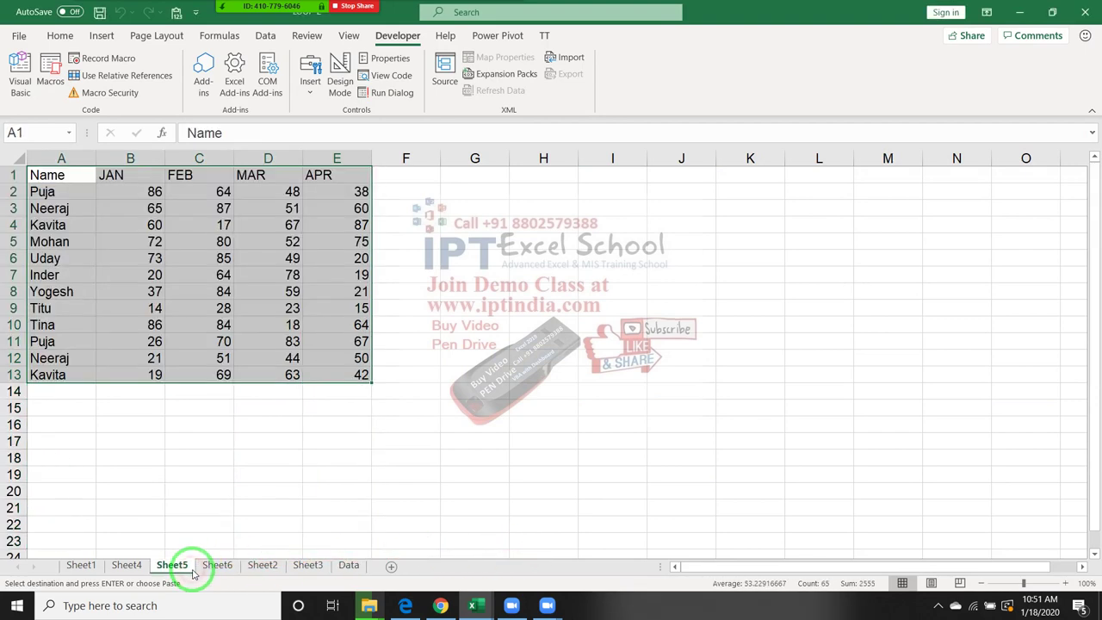
pyautogui.click(196, 392)
pyautogui.click(134, 159)
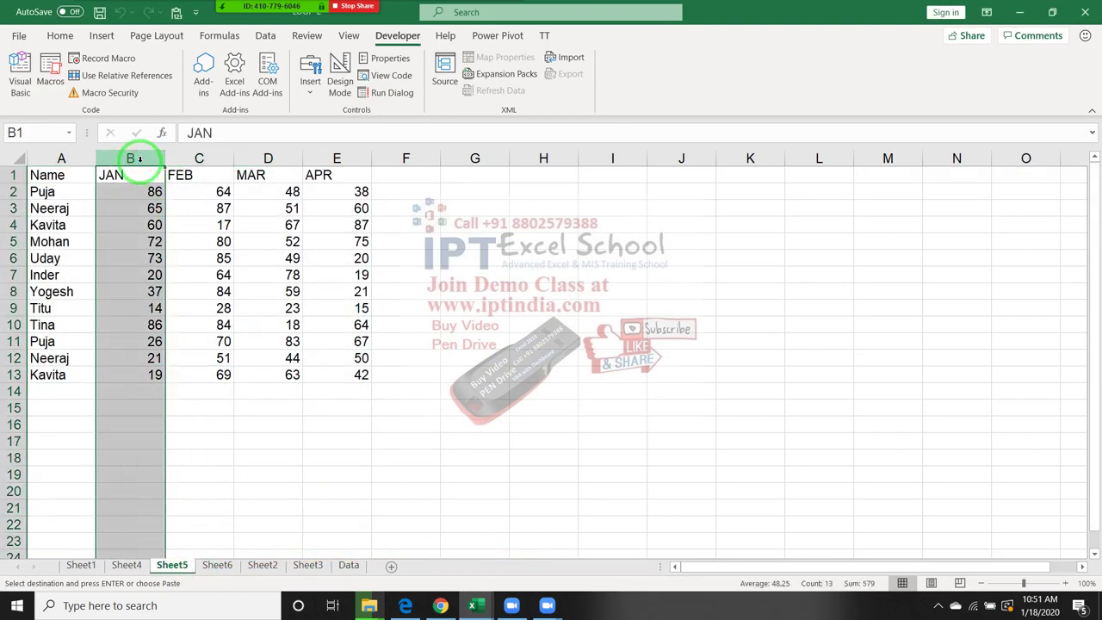
pyautogui.hotkey('ctrl', '-')
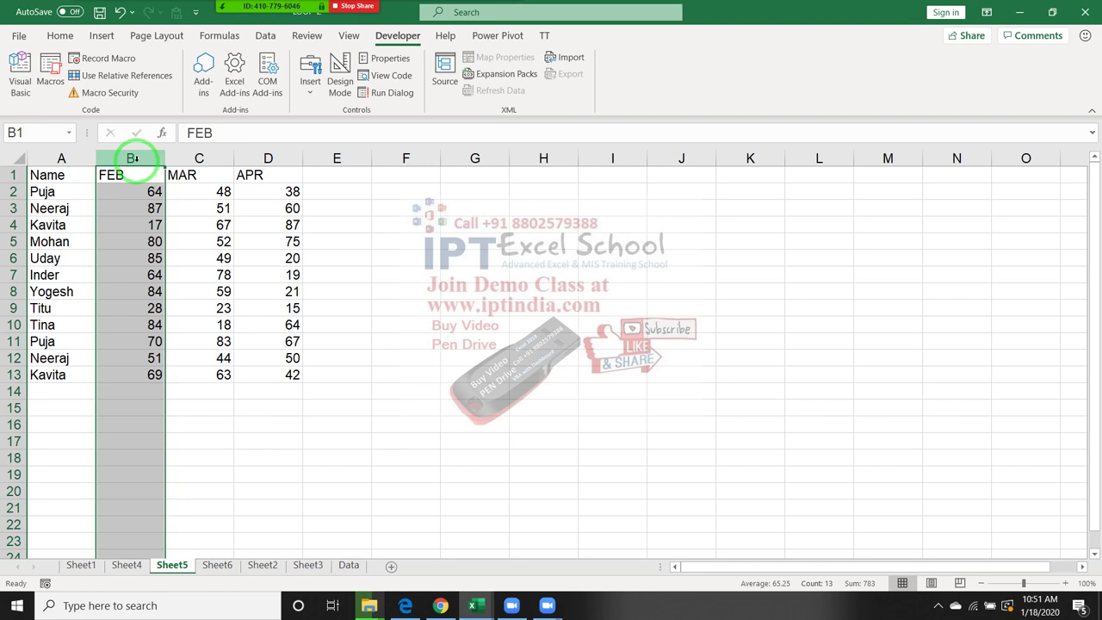
pyautogui.click(482, 599)
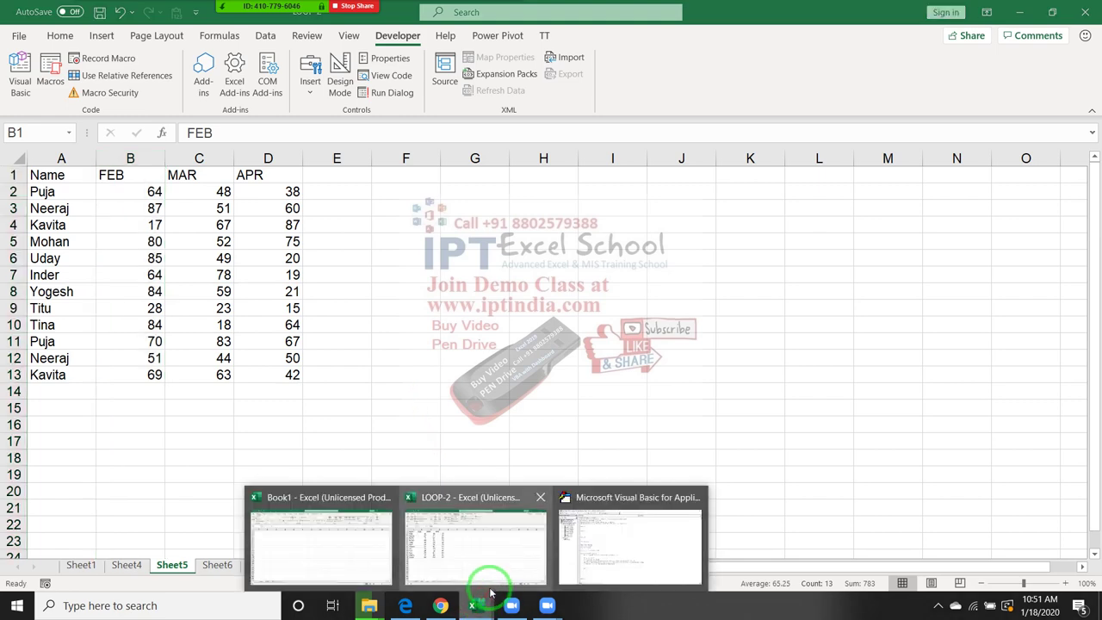
pyautogui.click(583, 555)
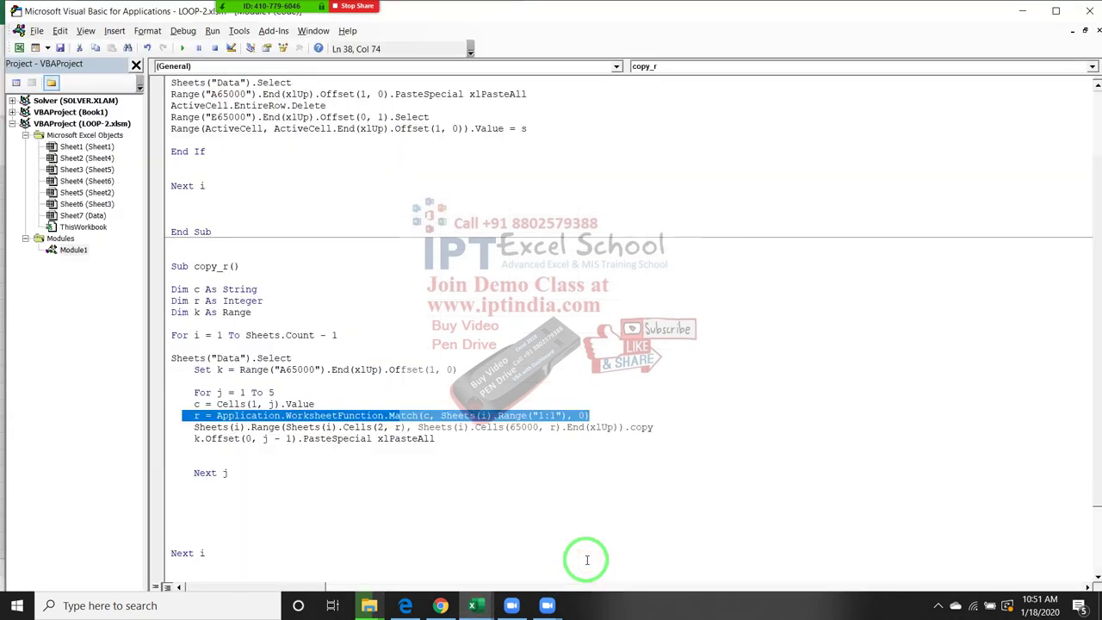
# Step: Insert blank lines above and below the Match line, fixing the copy line's indentation
pyautogui.click(481, 472)
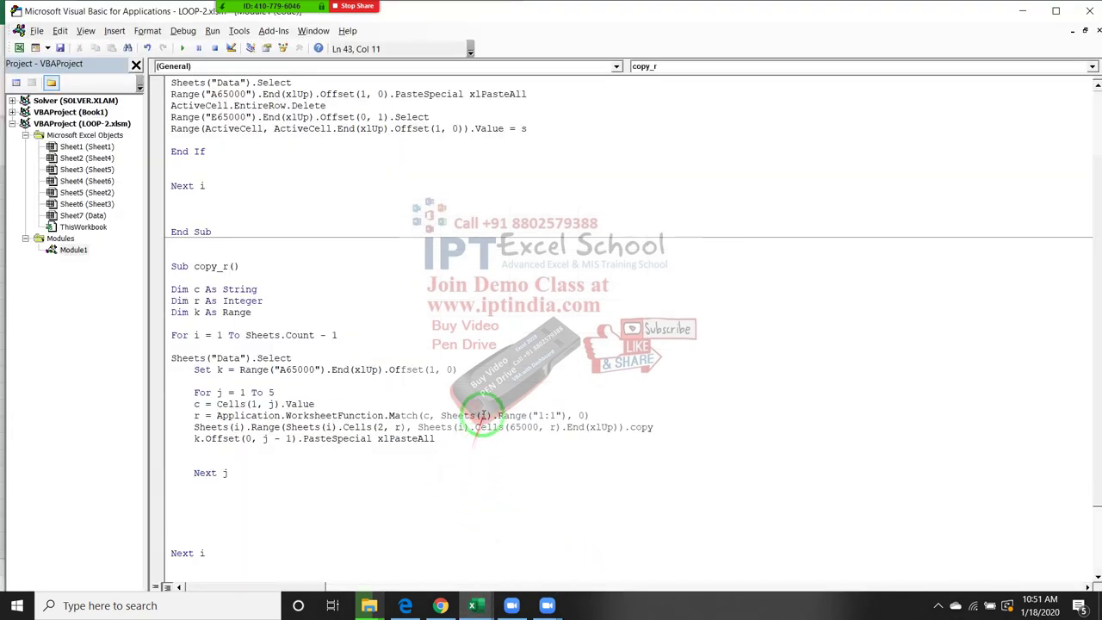
pyautogui.click(193, 426)
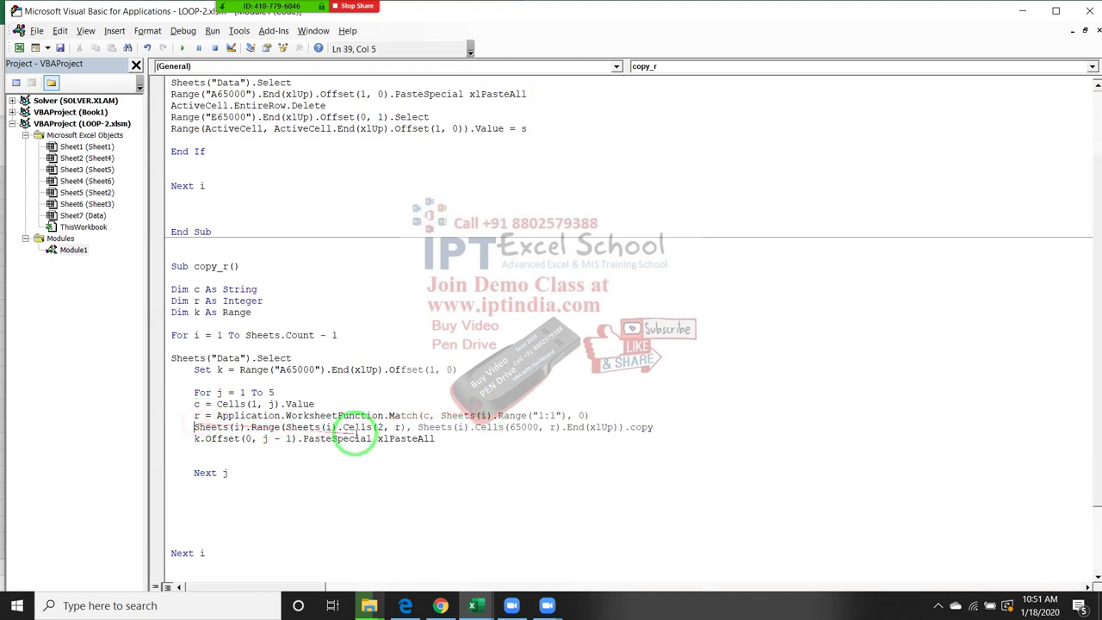
pyautogui.press('Return')
pyautogui.press('Up')
pyautogui.press('Up')
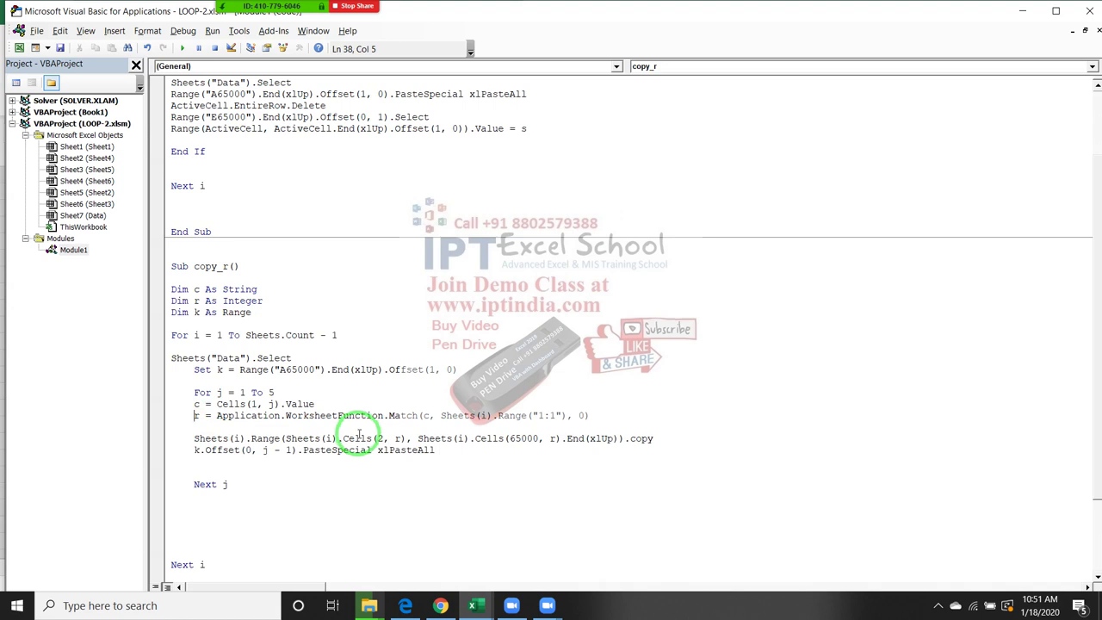
pyautogui.press('Return')
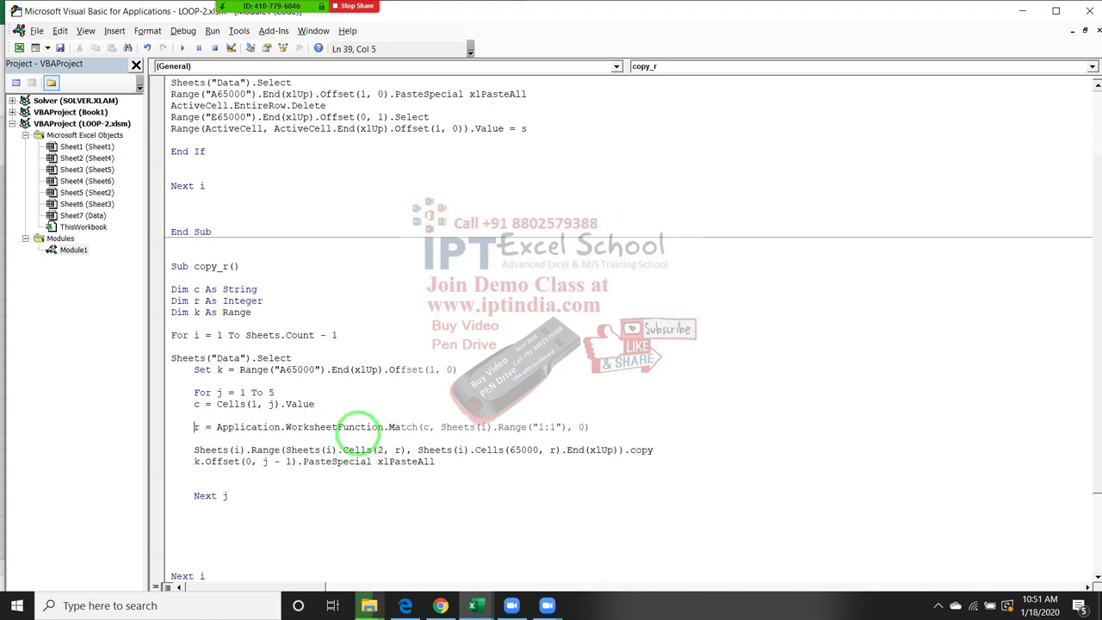
pyautogui.press('Down')
pyautogui.press('Delete')
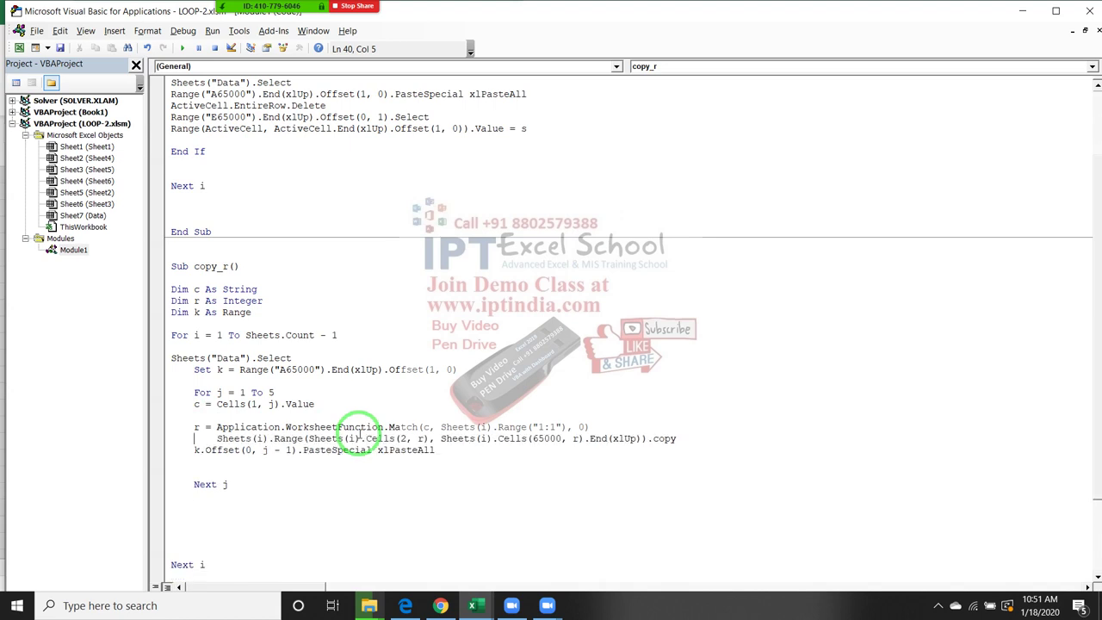
pyautogui.press('Return')
pyautogui.press('Up')
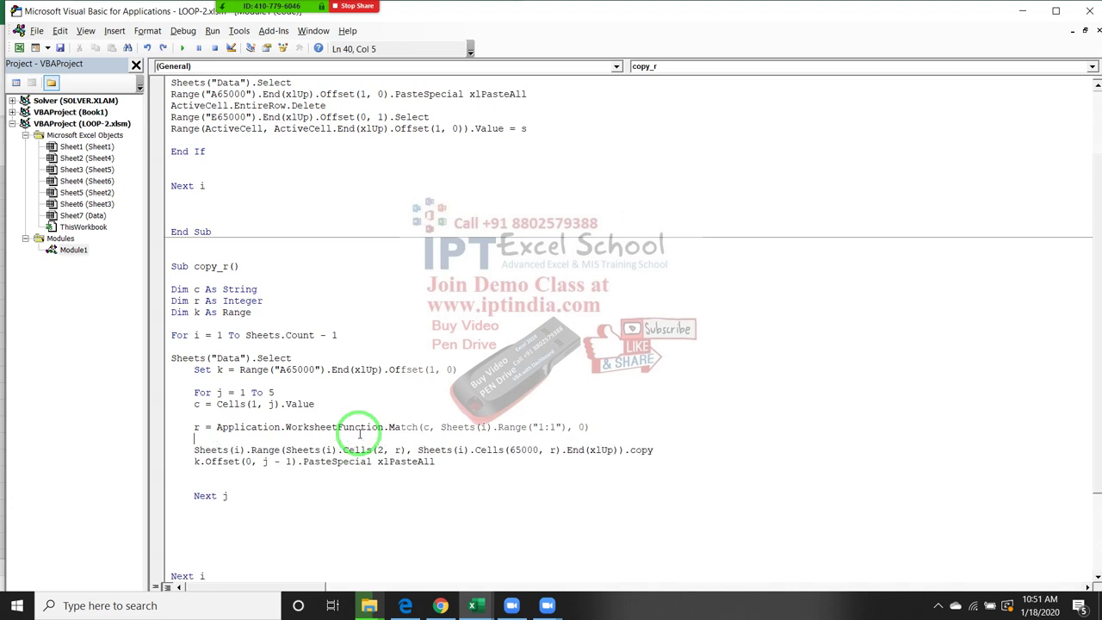
pyautogui.press('Up')
pyautogui.press('Return')
pyautogui.press('Up')
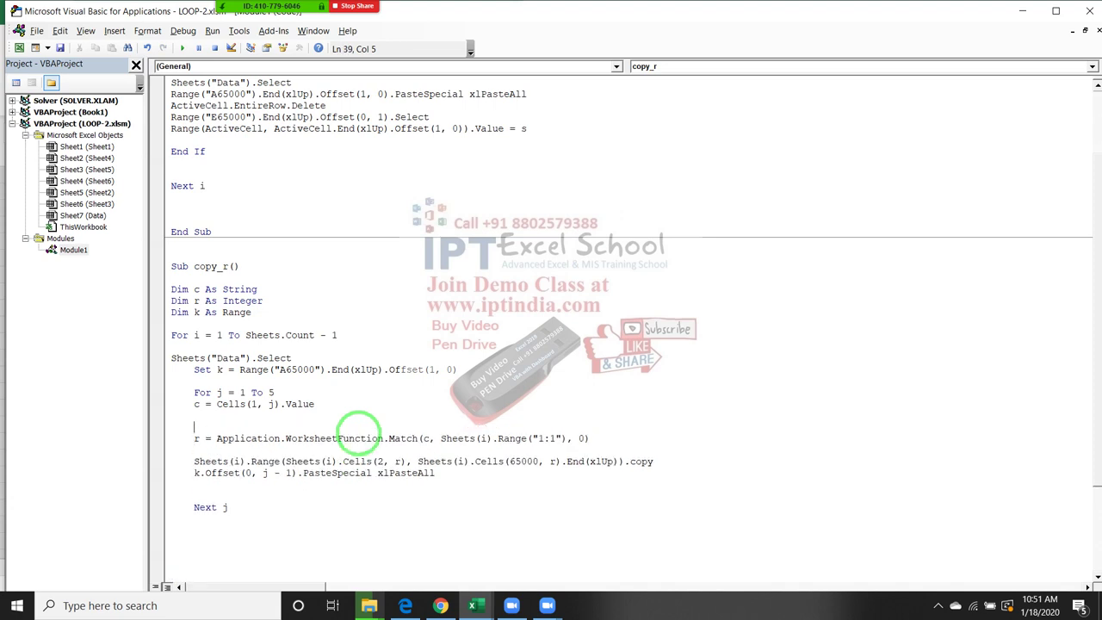
pyautogui.press('Down')
pyautogui.press('Down')
pyautogui.press('Down')
# Step: Check the Match line selection, then open a new line above the For i loop
pyautogui.hotkey('shift', 'Down')
pyautogui.hotkey('shift', 'Down')
pyautogui.press('Up')
pyautogui.press('Up')
pyautogui.press('Up')
pyautogui.press('Up')
pyautogui.hotkey('shift', 'Down')
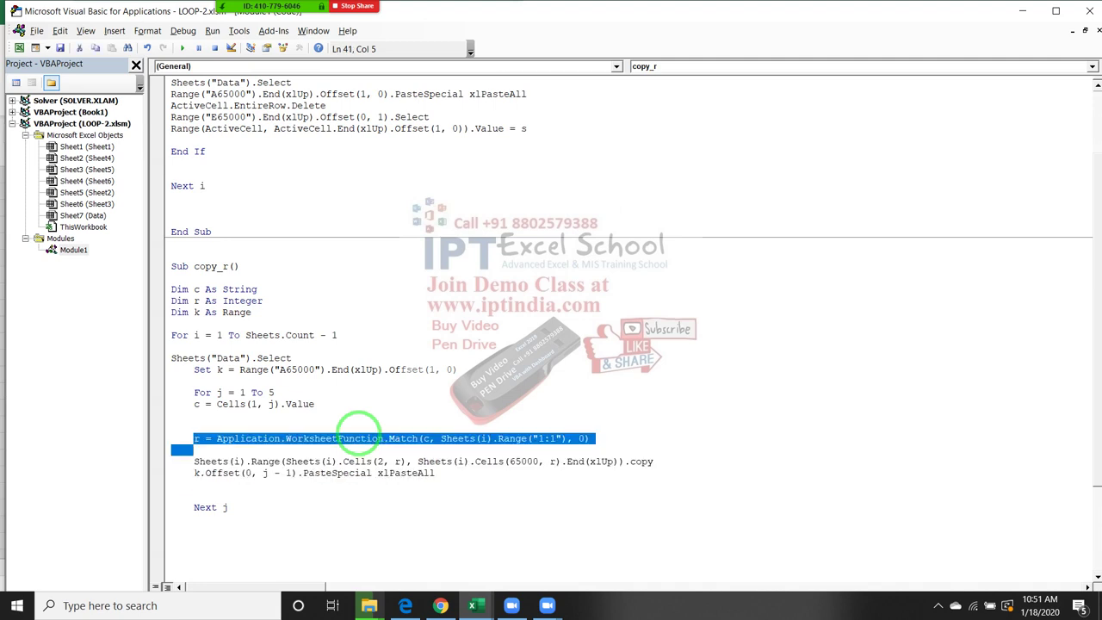
pyautogui.press('Up')
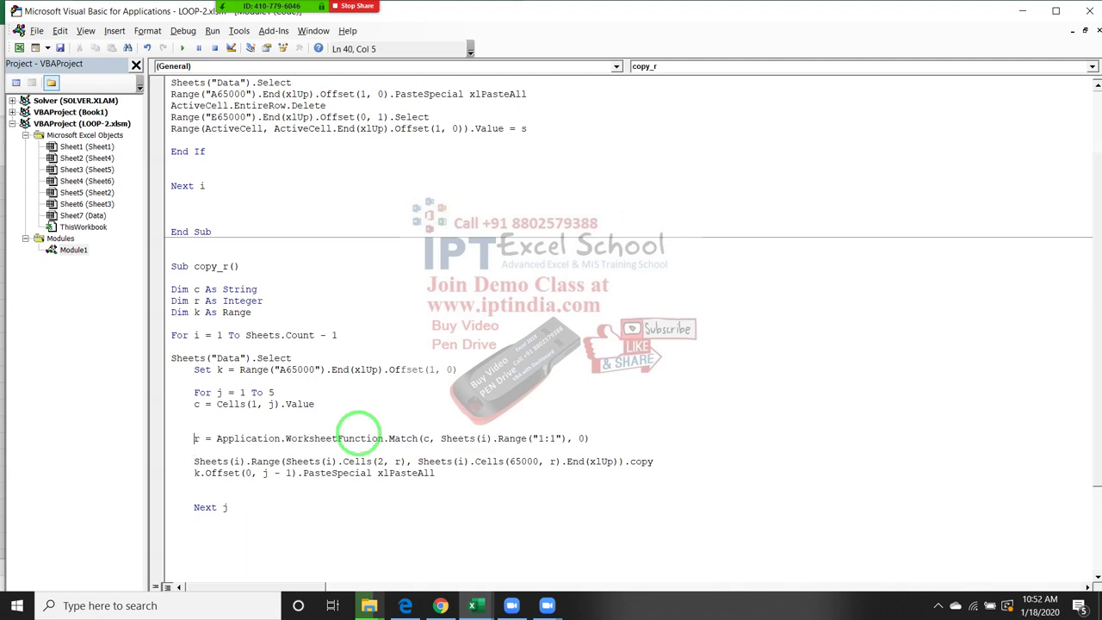
pyautogui.press('Up')
pyautogui.press('Up')
pyautogui.press('Up')
pyautogui.press('Up')
pyautogui.press('Up')
pyautogui.press('Up')
pyautogui.press('Up')
pyautogui.press('Up')
pyautogui.press('Return')
# Step: Declare Dim ct As Integer, pausing to let the second Zoom participant record
pyautogui.write('dim')
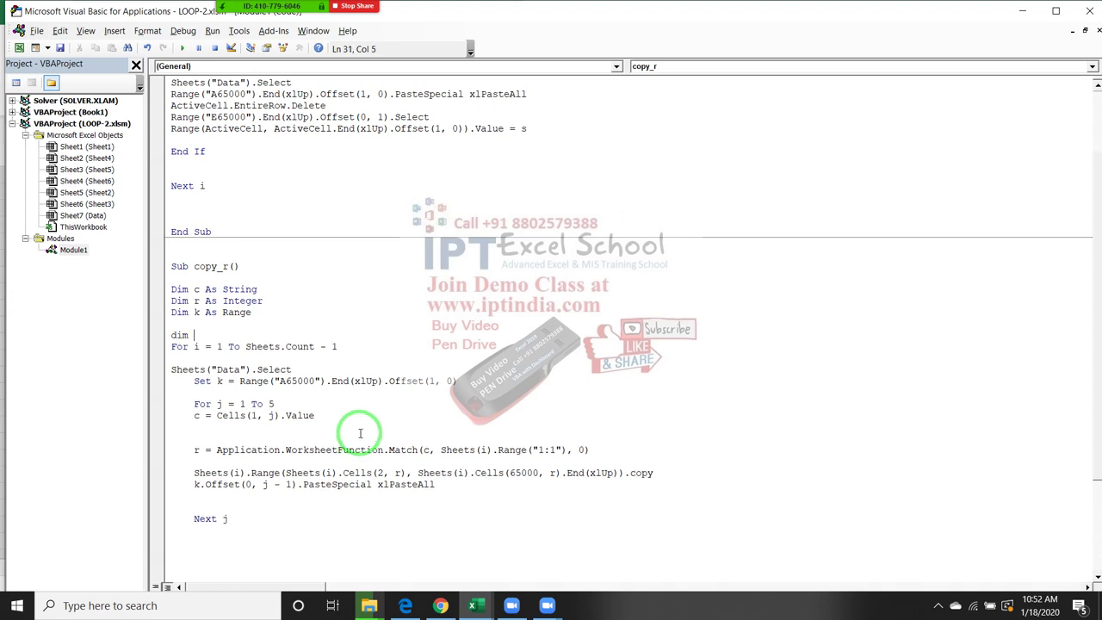
pyautogui.click(236, 15)
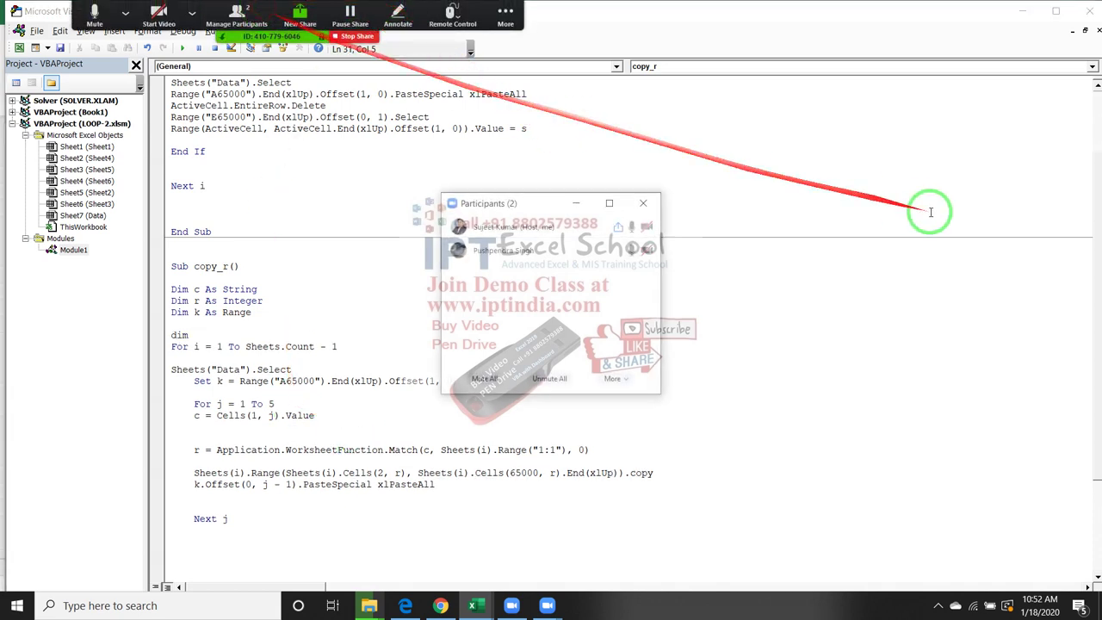
pyautogui.click(635, 250)
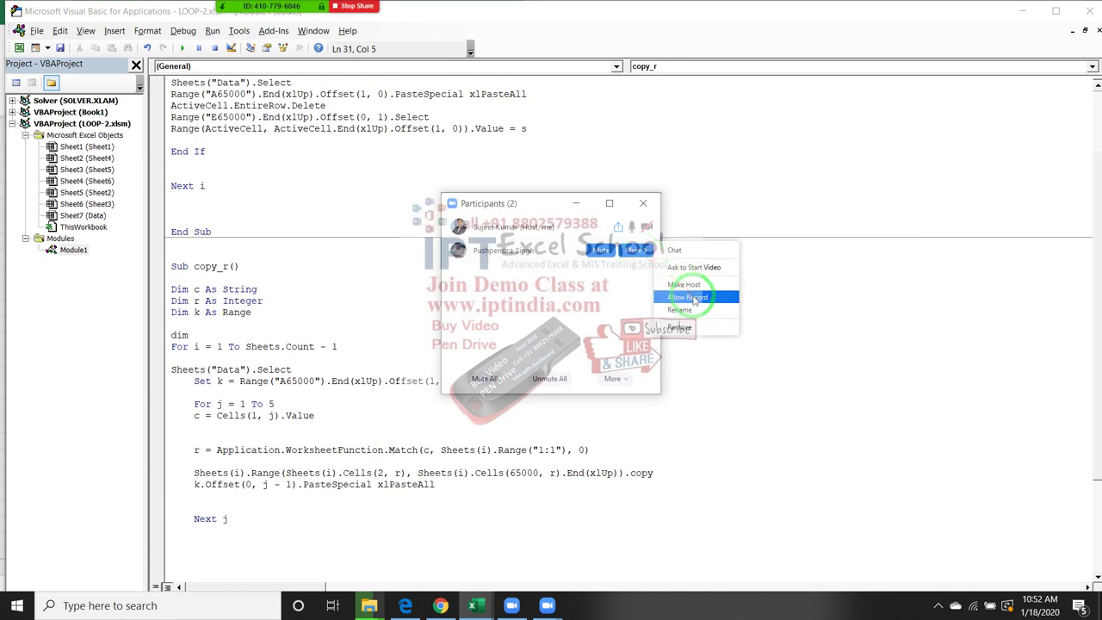
pyautogui.click(694, 298)
pyautogui.click(643, 203)
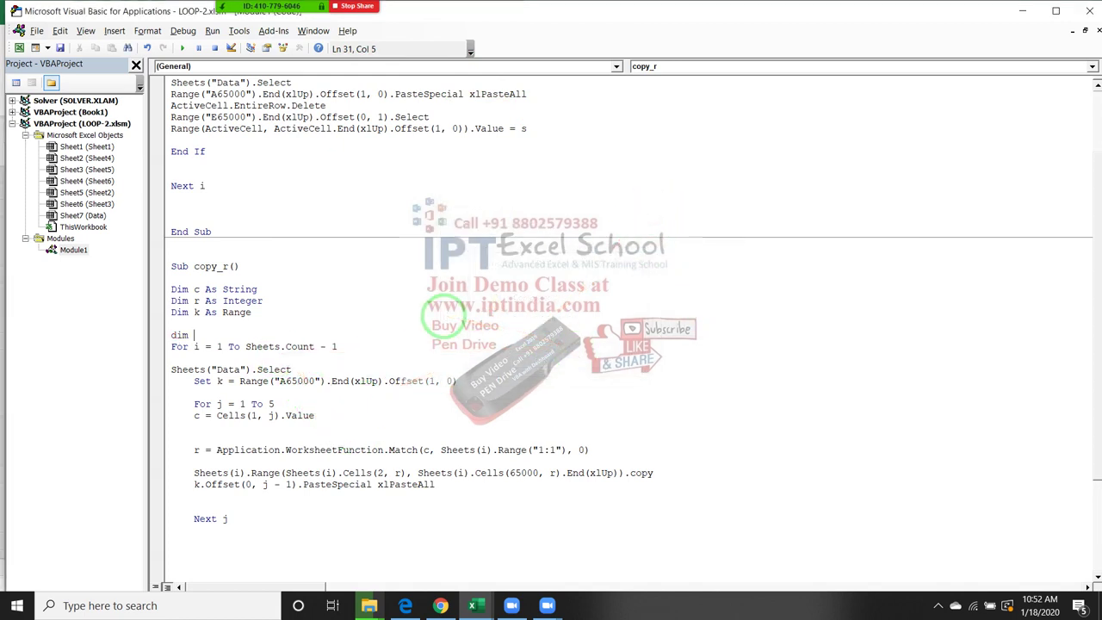
pyautogui.write('ct')
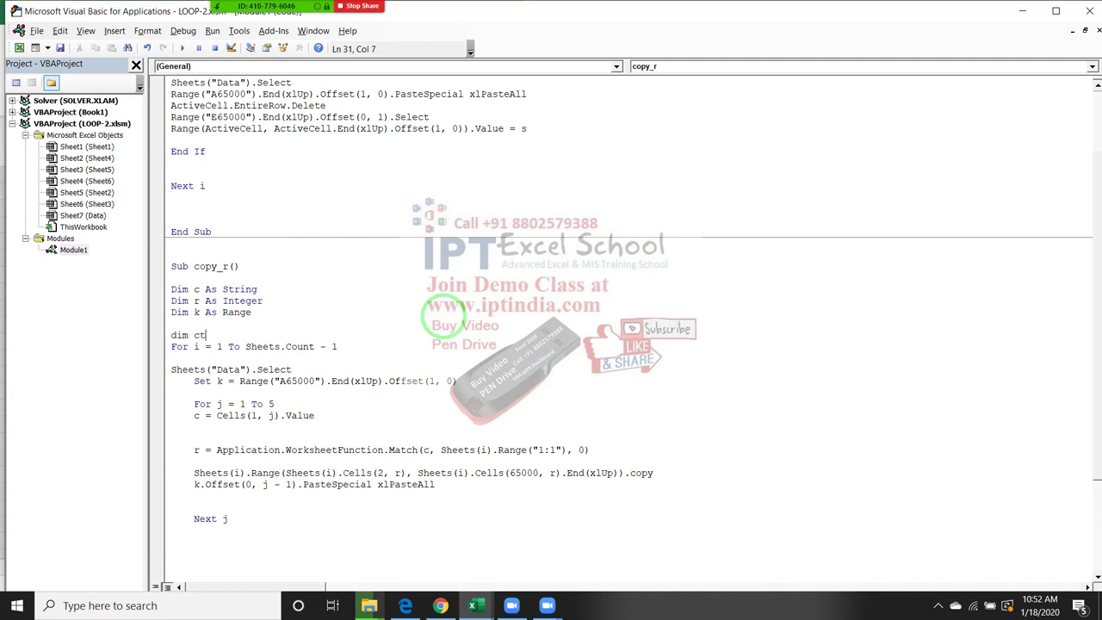
pyautogui.write(' as')
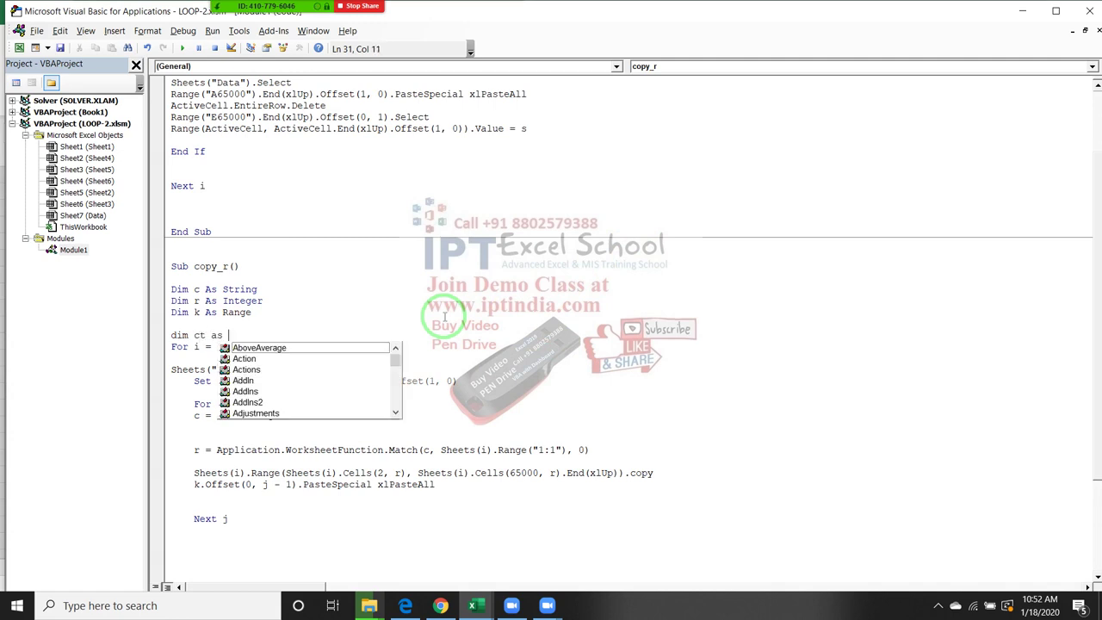
pyautogui.write(' as')
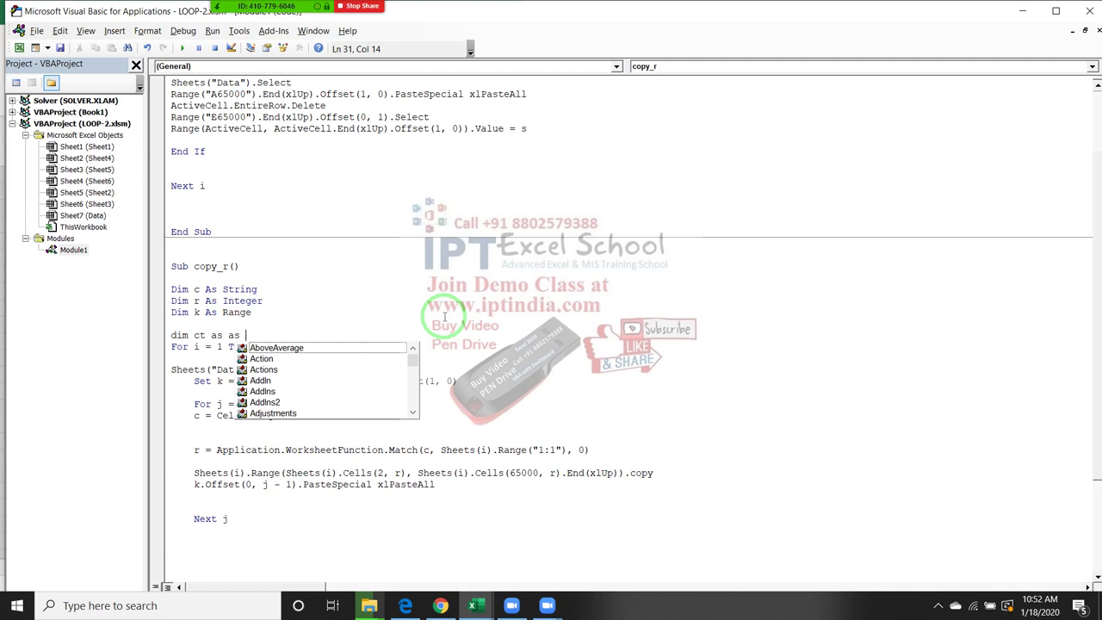
pyautogui.press('BackSpace')
pyautogui.press('BackSpace')
pyautogui.press('BackSpace')
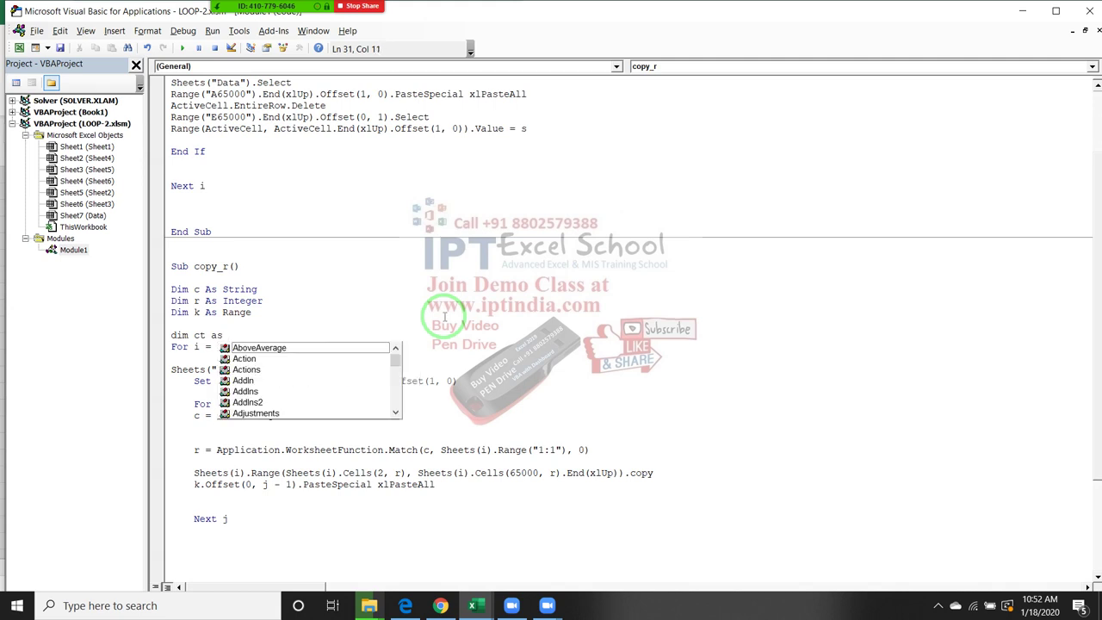
pyautogui.write('in')
pyautogui.press('Tab')
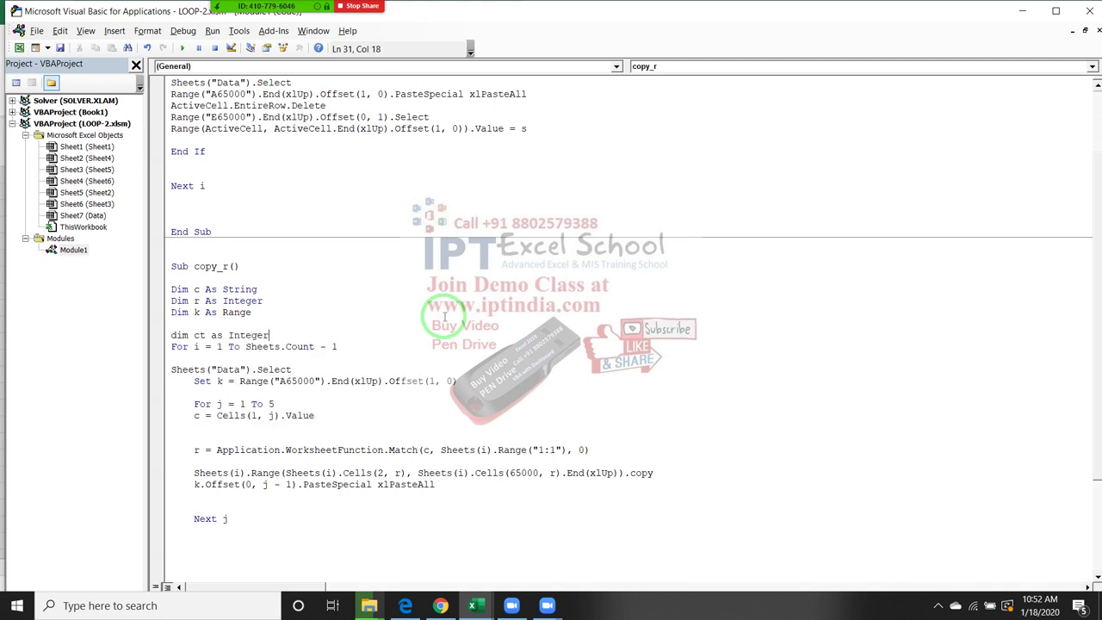
pyautogui.press('Down')
pyautogui.press('Down')
pyautogui.press('Down')
pyautogui.press('Down')
pyautogui.press('Down')
pyautogui.press('Down')
pyautogui.press('Down')
pyautogui.press('Down')
pyautogui.press('Down')
# Step: Begin the line ct = Application.WorksheetFunction.CountIf( above the Match line
pyautogui.write('ct')
pyautogui.write('=a')
pyautogui.write('pp')
pyautogui.write('lication')
pyautogui.write('.wo')
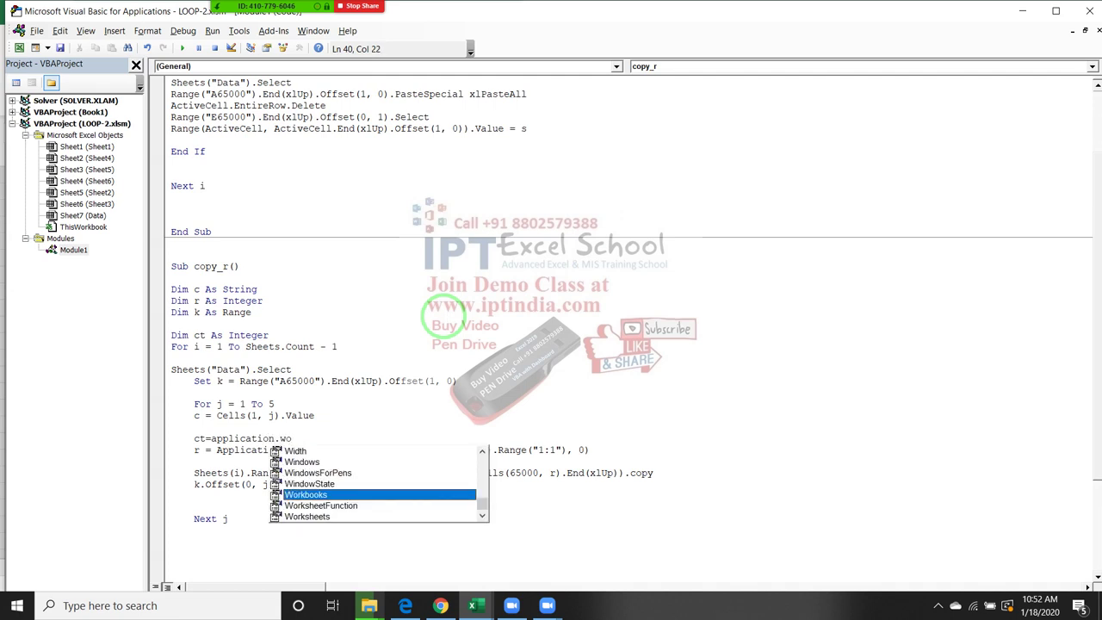
pyautogui.press('Down')
pyautogui.press('Tab')
pyautogui.write('.')
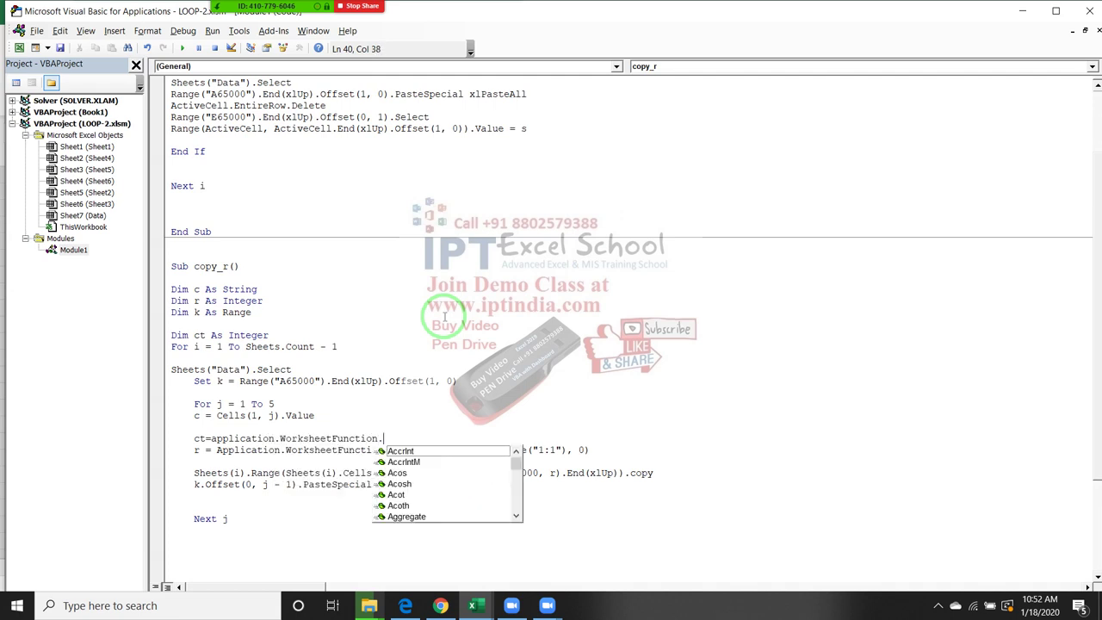
pyautogui.write('cou')
pyautogui.press('Down')
pyautogui.press('Down')
pyautogui.press('Down')
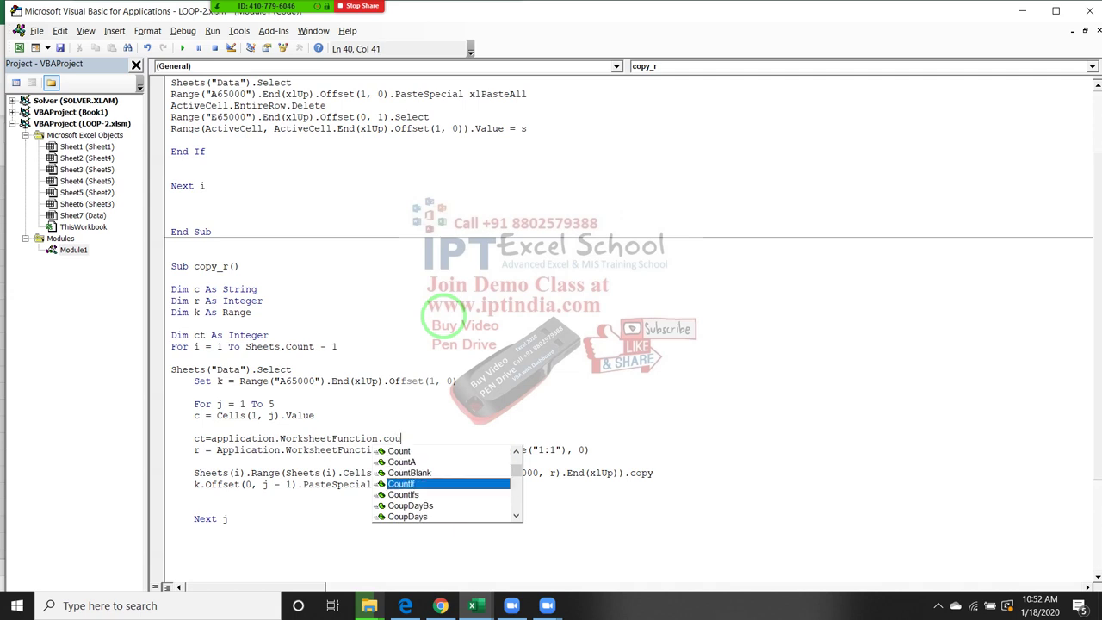
pyautogui.press('Tab')
pyautogui.write('(')
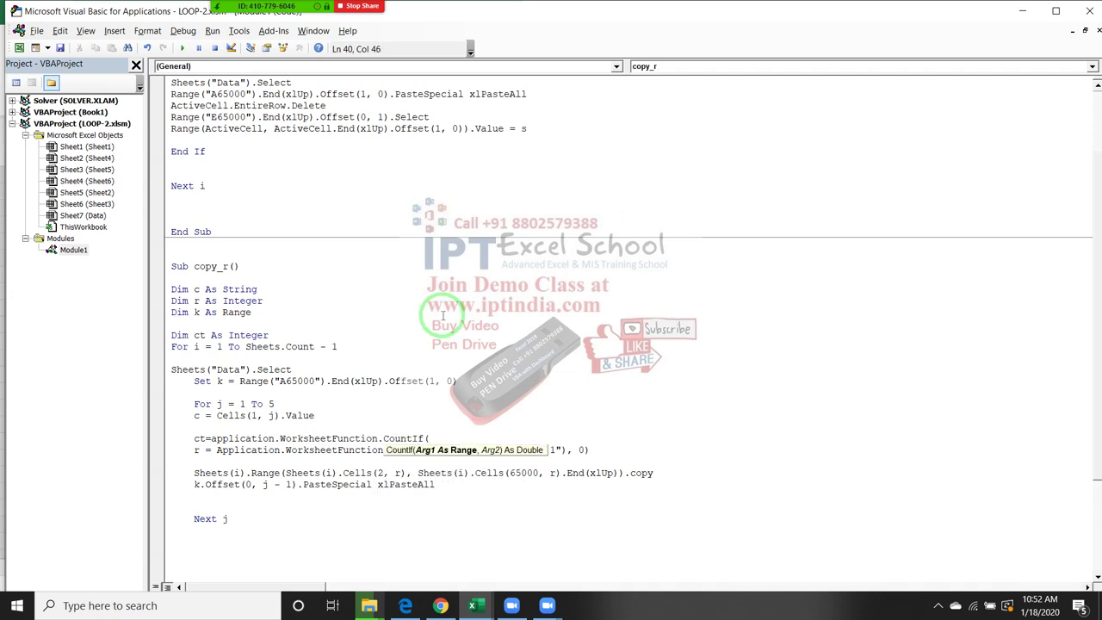
# Step: Complete it as CountIf(Sheets(i).Range("1:1"), c) using the range copied from the Match line, then tidy blank lines
pyautogui.click(545, 517)
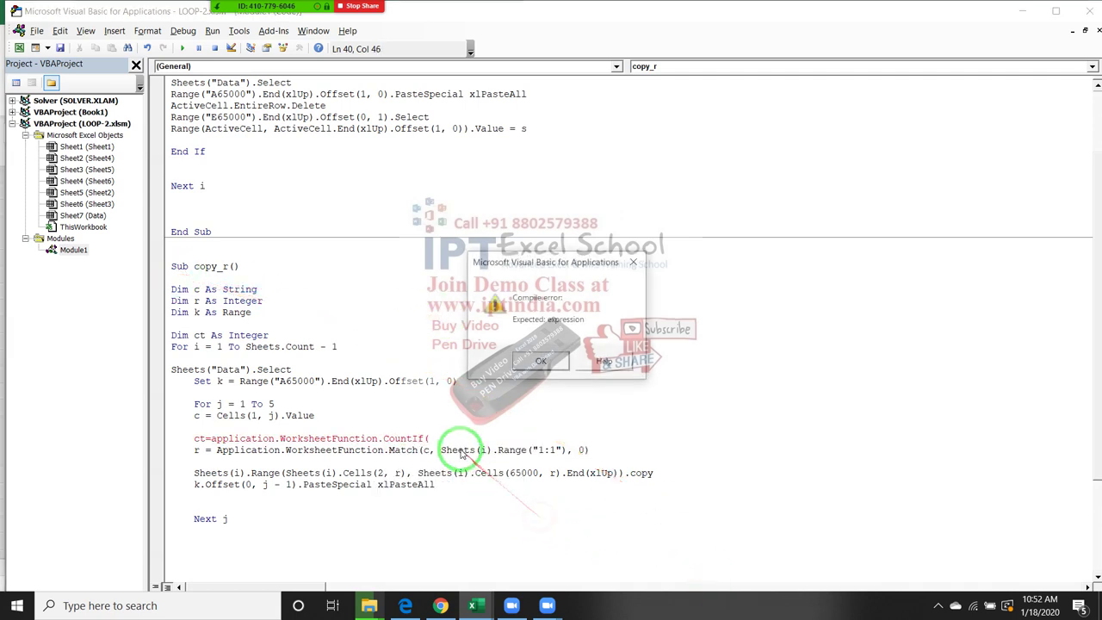
pyautogui.click(537, 360)
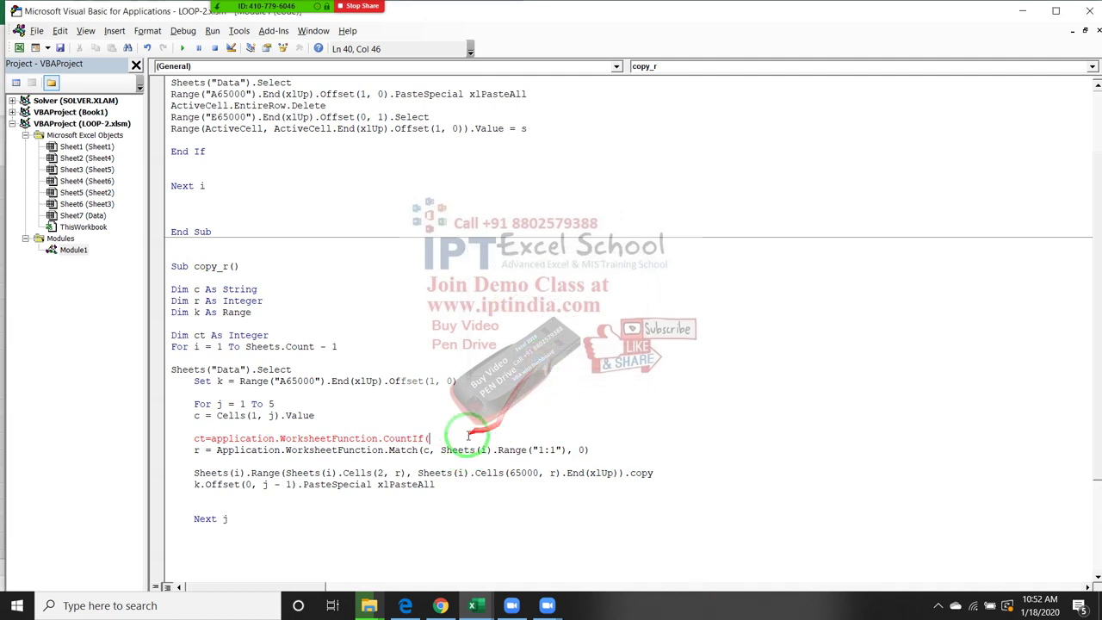
pyautogui.moveTo(441, 449); pyautogui.dragTo(544, 454)
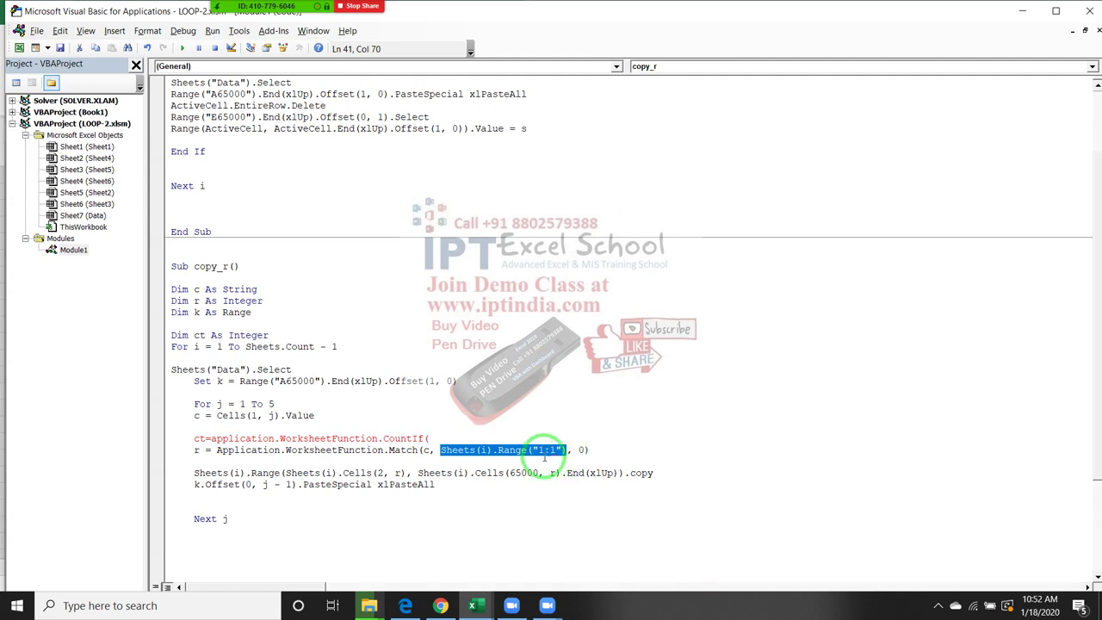
pyautogui.hotkey('ctrl', 'c')
pyautogui.click(437, 438)
pyautogui.hotkey('ctrl', 'v')
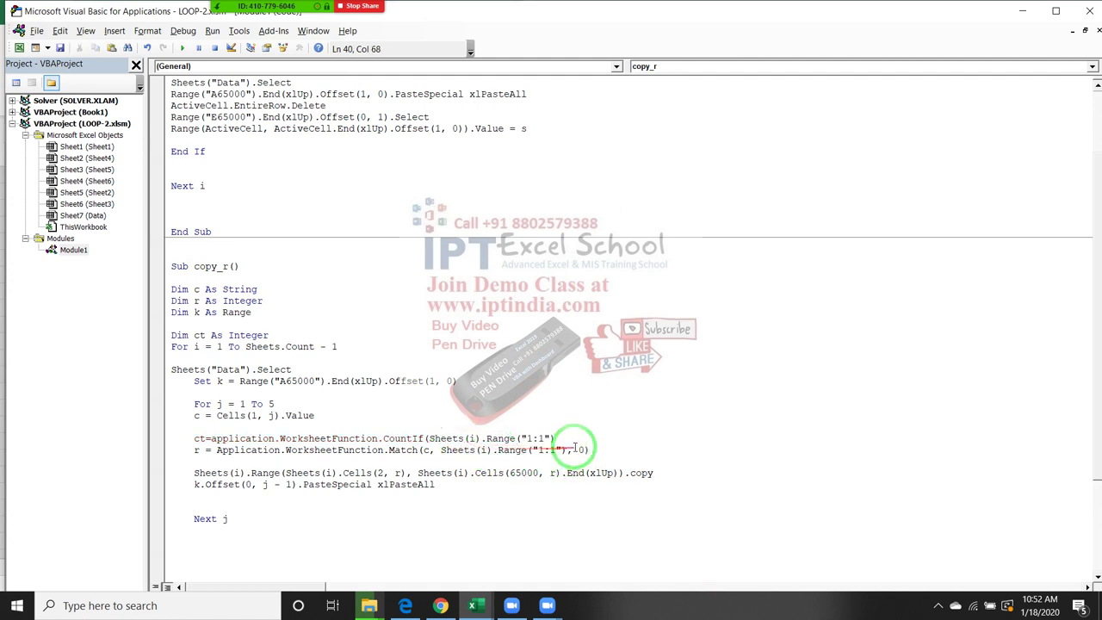
pyautogui.write(',c')
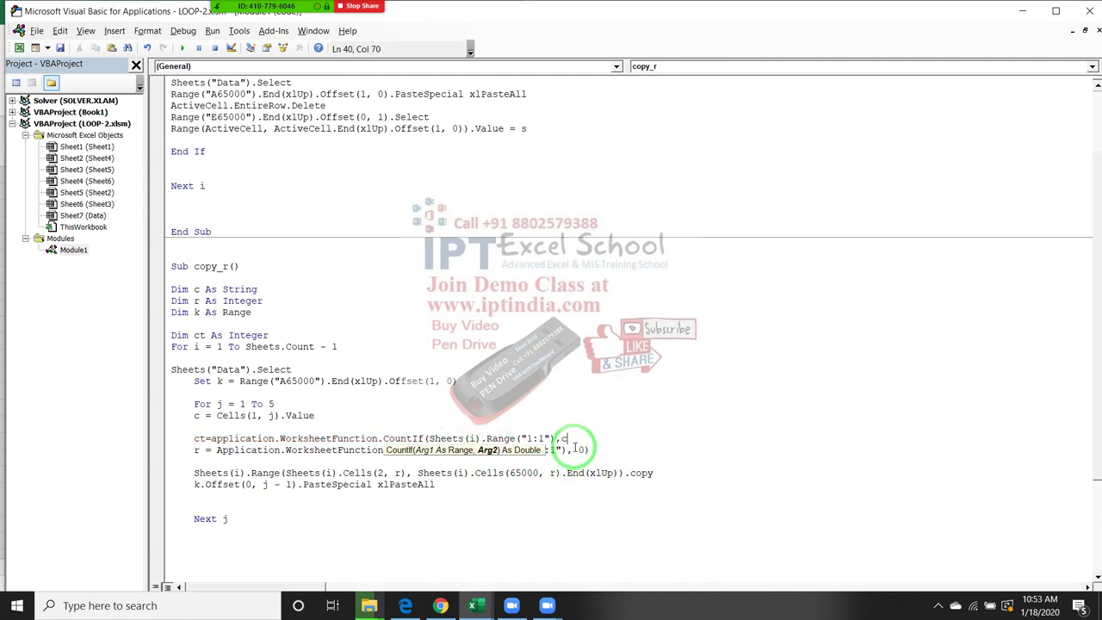
pyautogui.write(')')
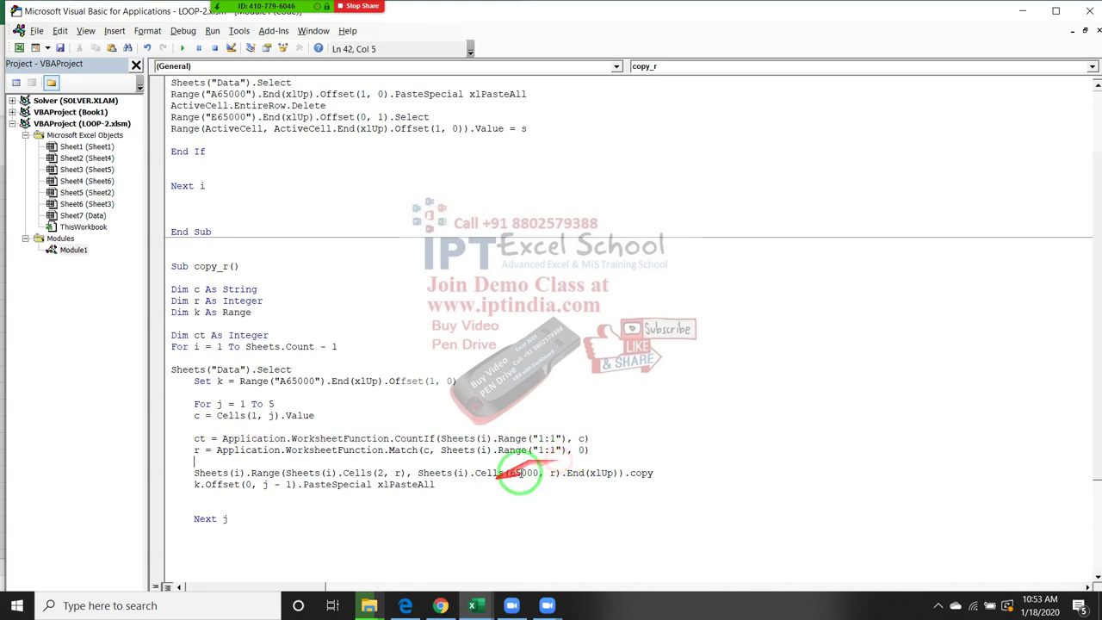
pyautogui.click(187, 461)
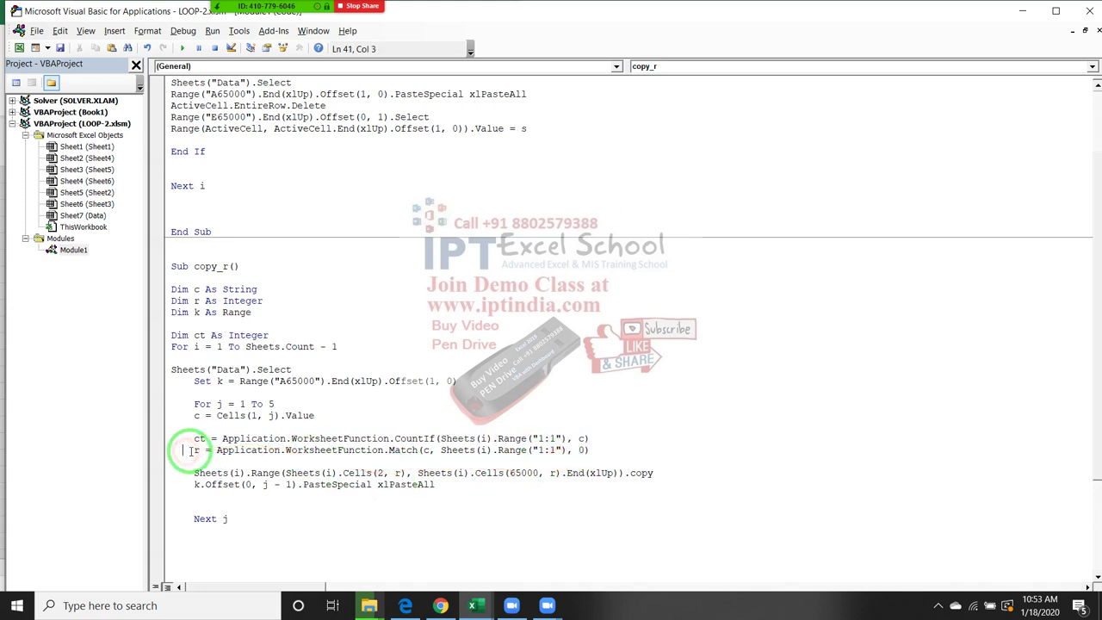
pyautogui.press('Return')
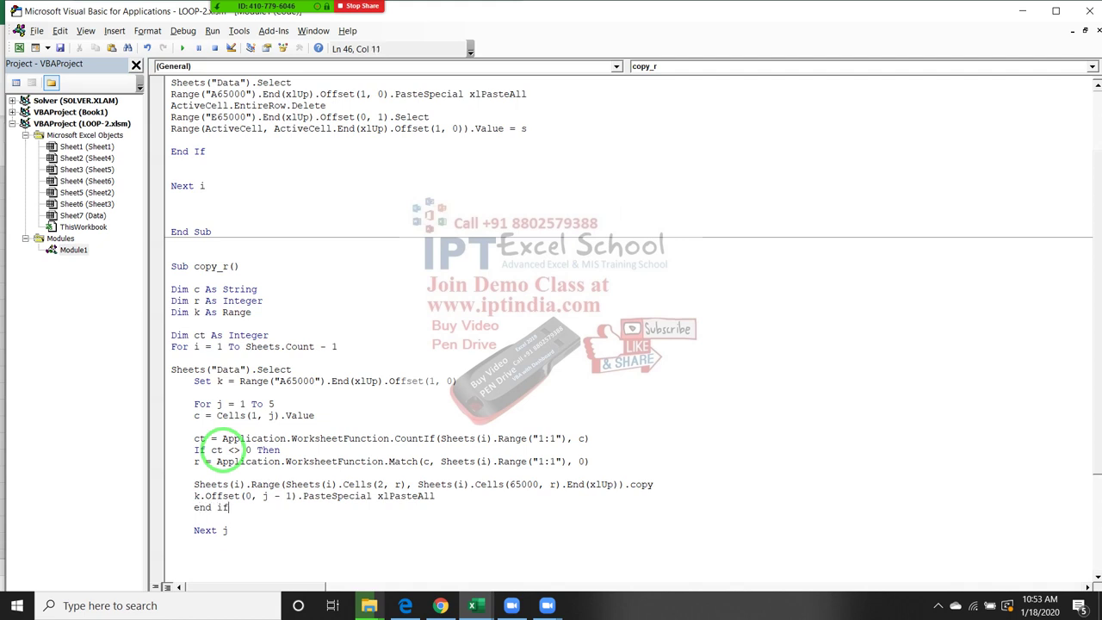
pyautogui.press('BackSpace')
pyautogui.write('ct = 0')
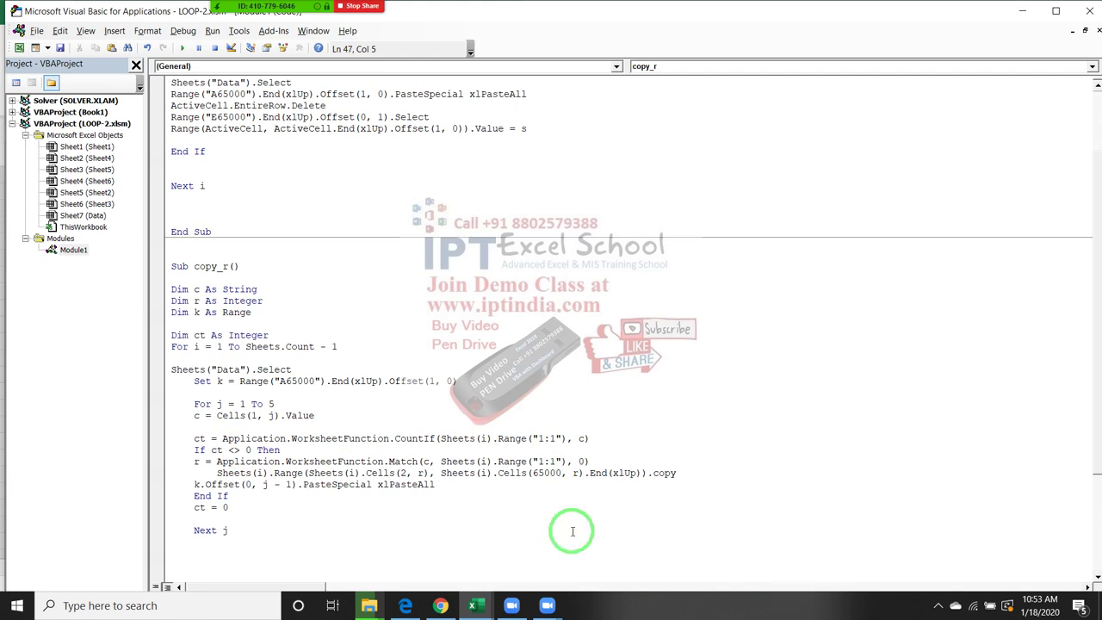
pyautogui.moveTo(570, 528); pyautogui.dragTo(225, 433)
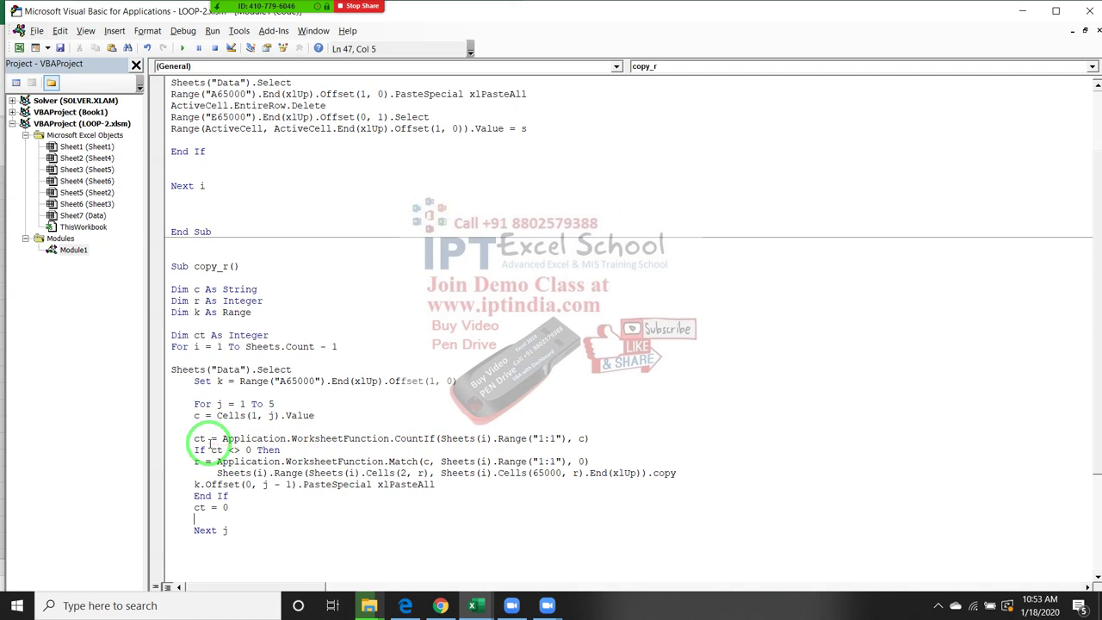
pyautogui.moveTo(222, 438); pyautogui.dragTo(445, 438)
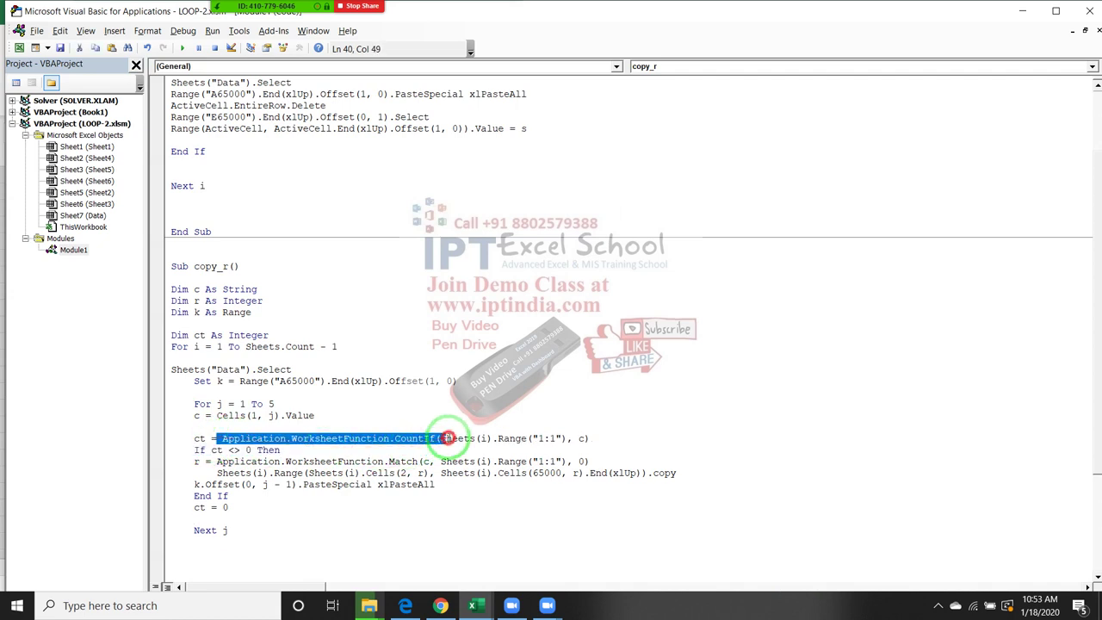
pyautogui.click(393, 472)
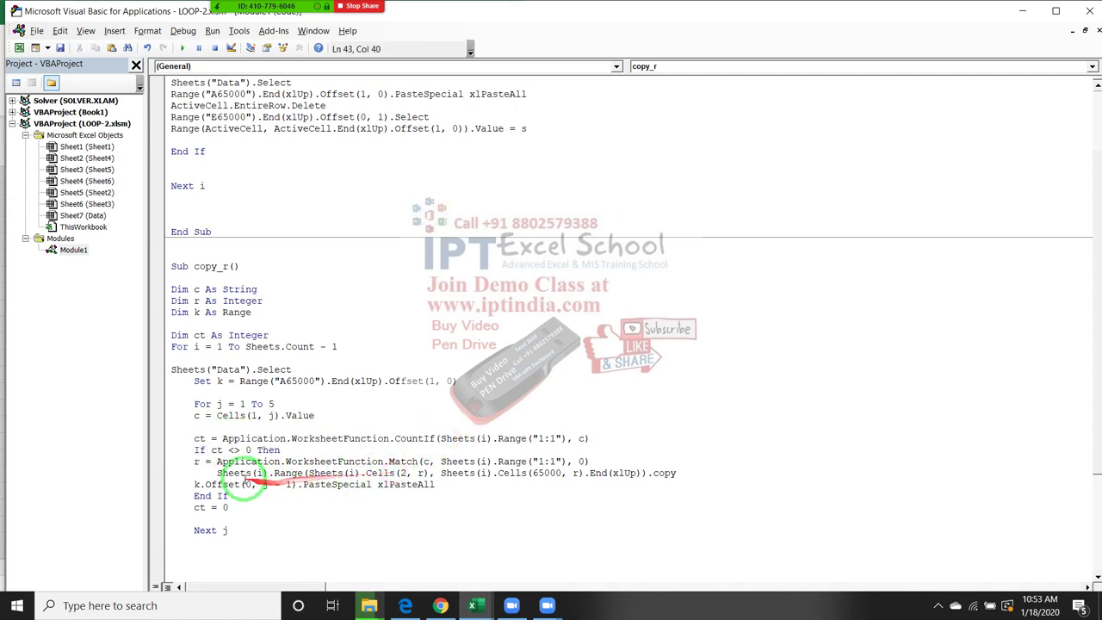
pyautogui.click(195, 455)
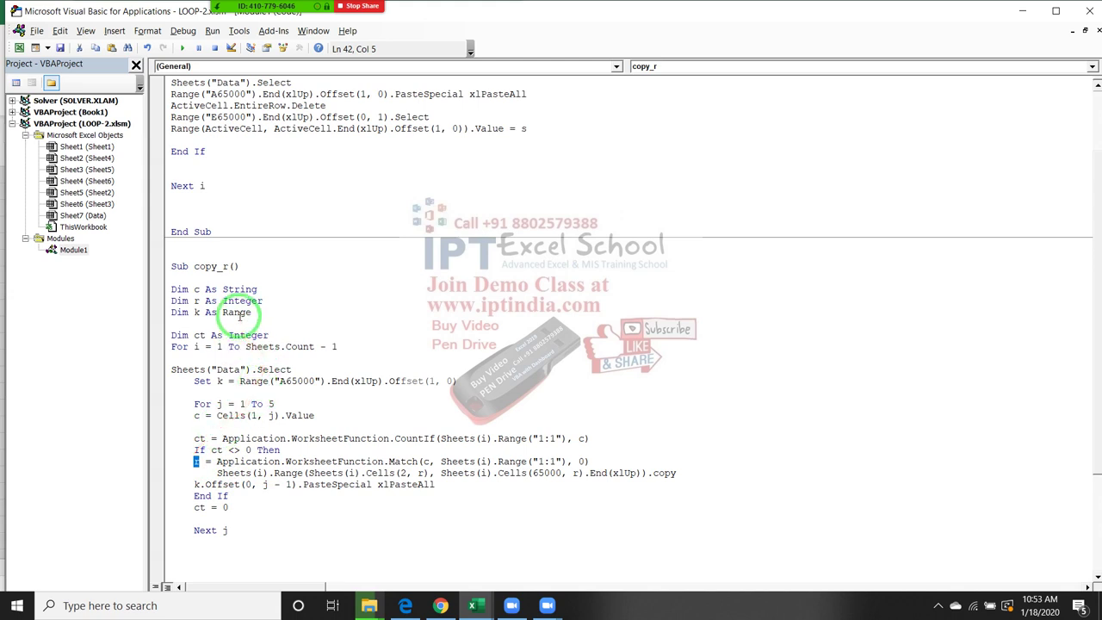
pyautogui.doubleClick(242, 301)
pyautogui.moveTo(229, 303); pyautogui.dragTo(191, 553)
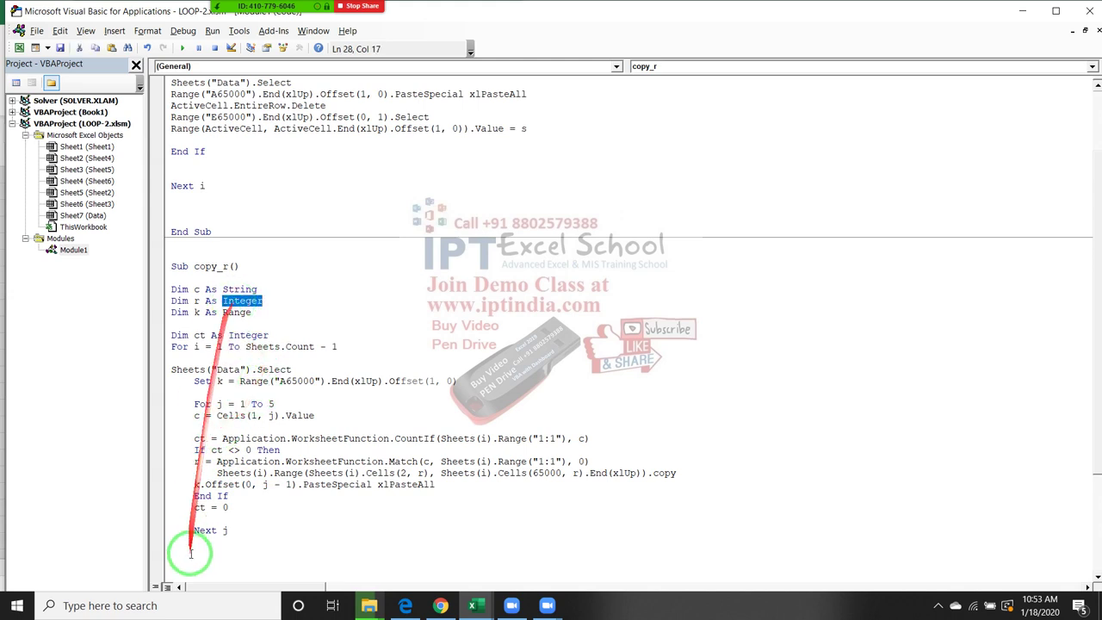
pyautogui.doubleClick(196, 461)
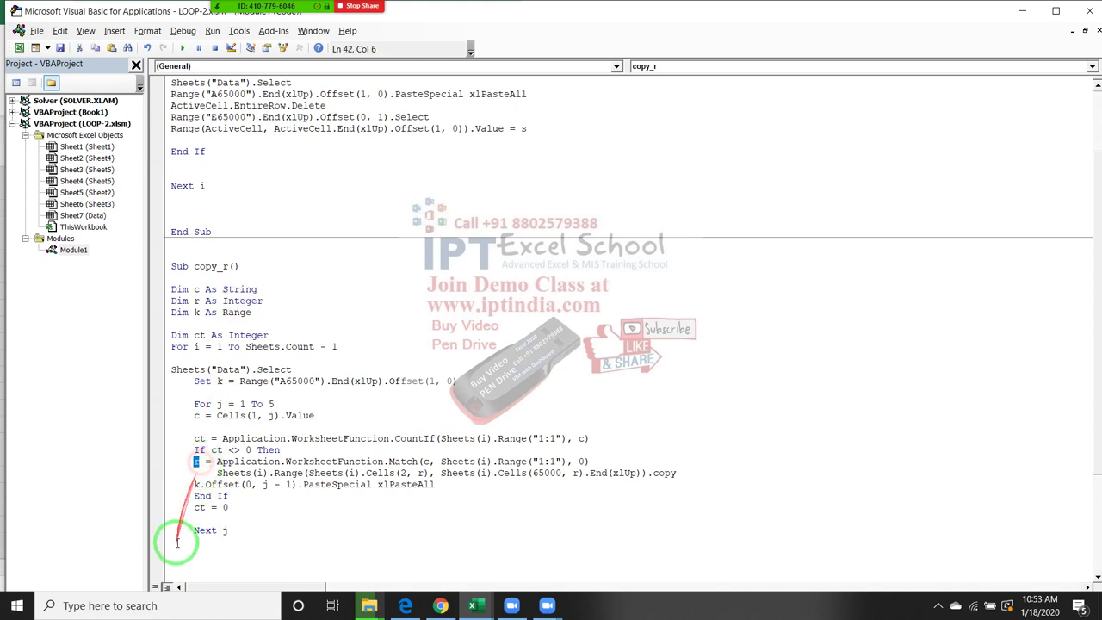
pyautogui.moveTo(177, 543); pyautogui.dragTo(196, 497)
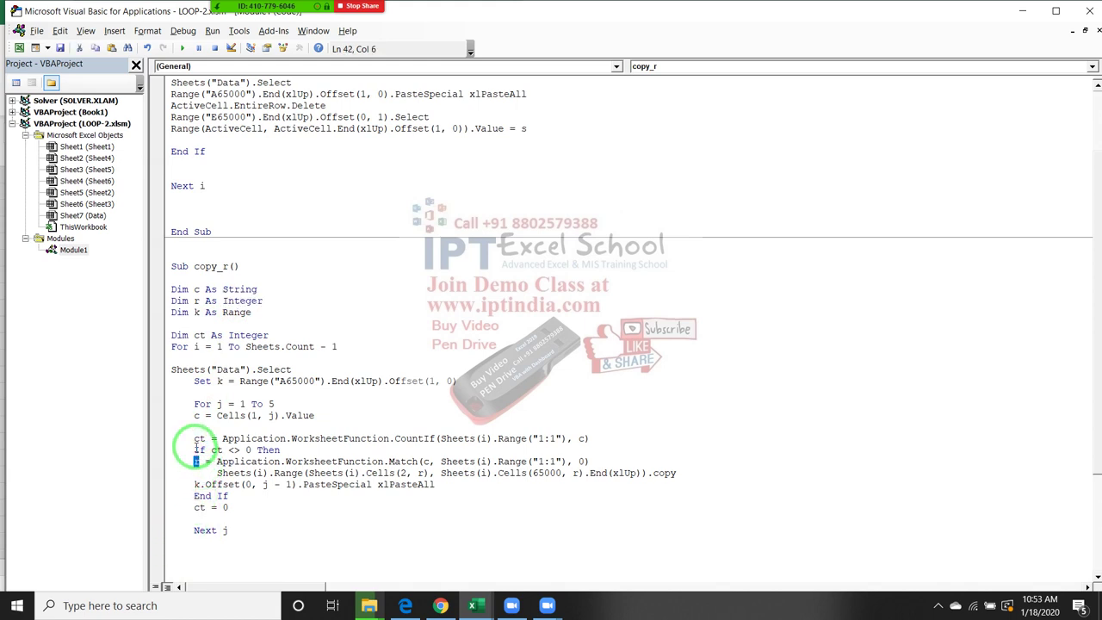
pyautogui.moveTo(193, 439); pyautogui.dragTo(595, 448)
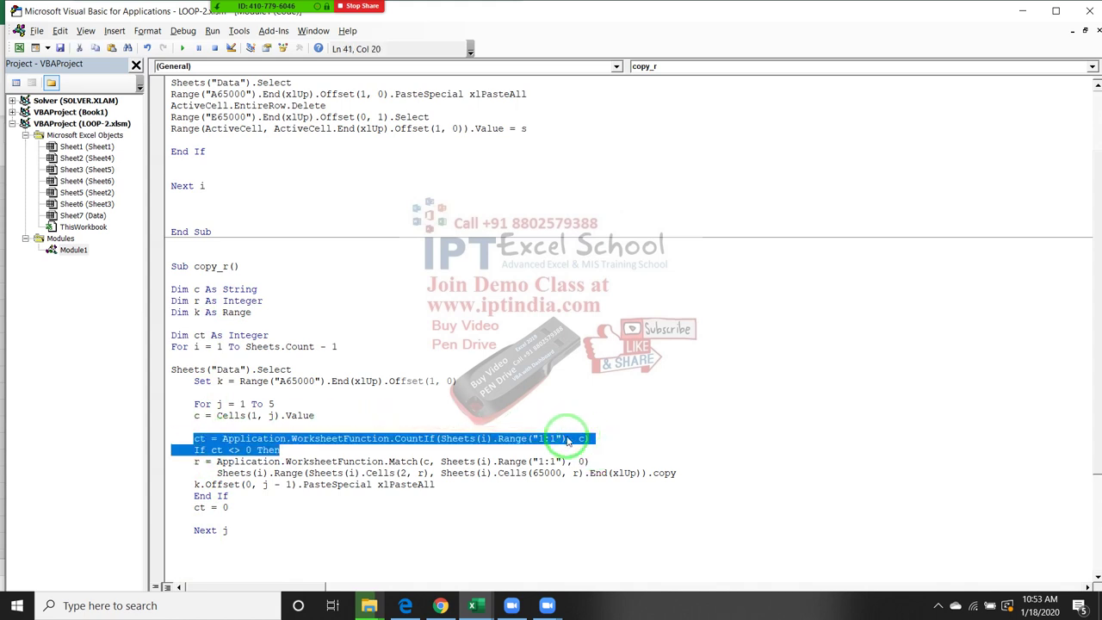
pyautogui.doubleClick(198, 438)
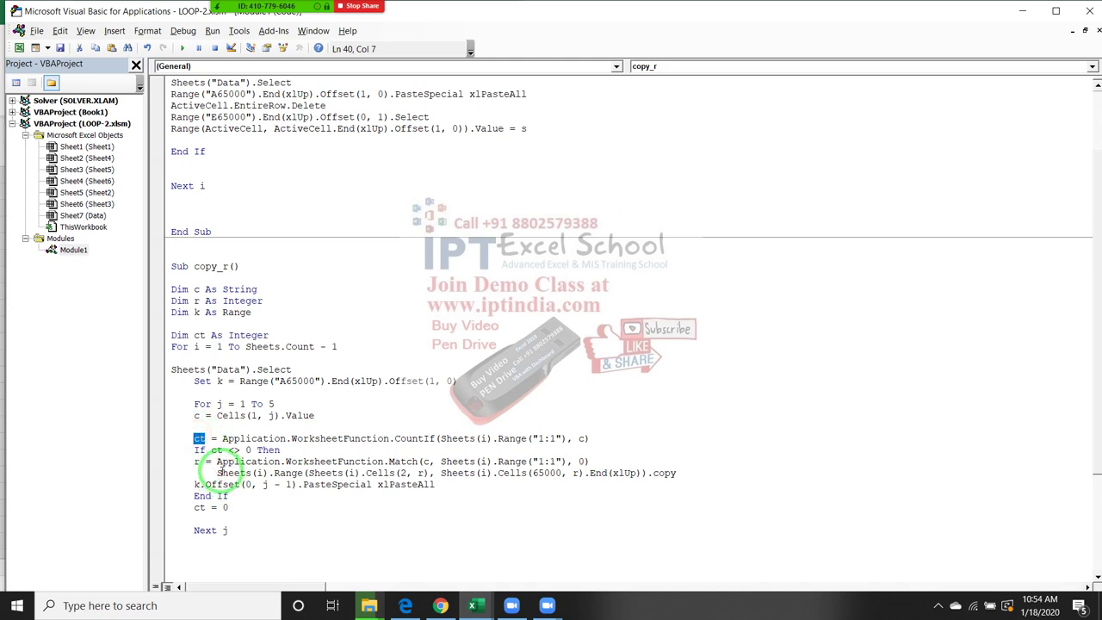
pyautogui.moveTo(211, 449)
pyautogui.mouseDown()
pyautogui.moveTo(252, 450)
pyautogui.moveTo(235, 483)
pyautogui.moveTo(252, 499)
pyautogui.mouseUp()
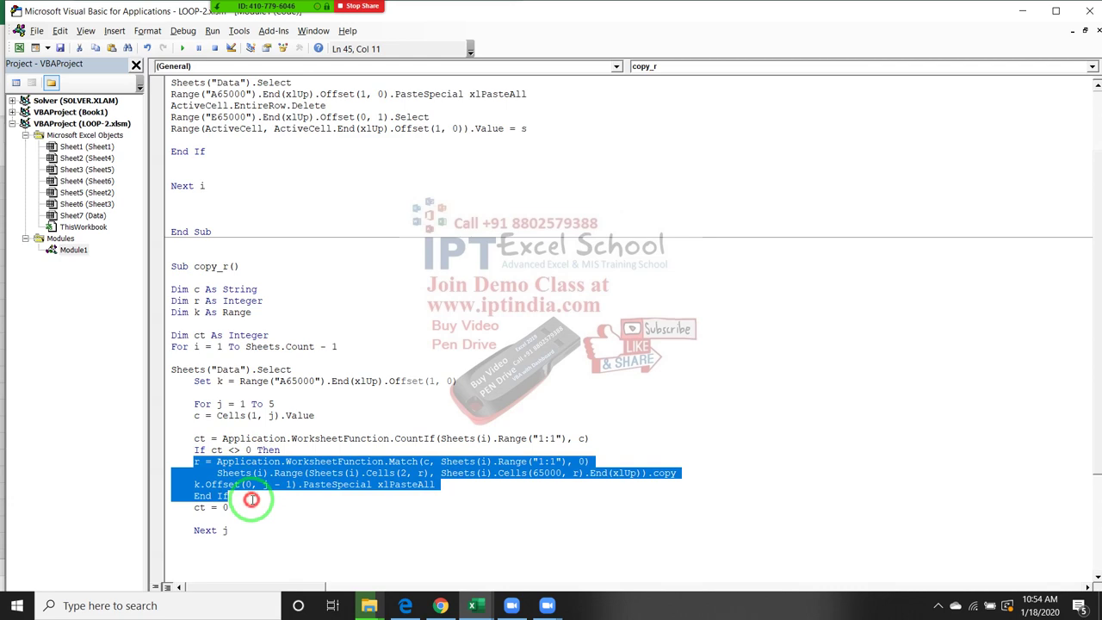
pyautogui.click(252, 500)
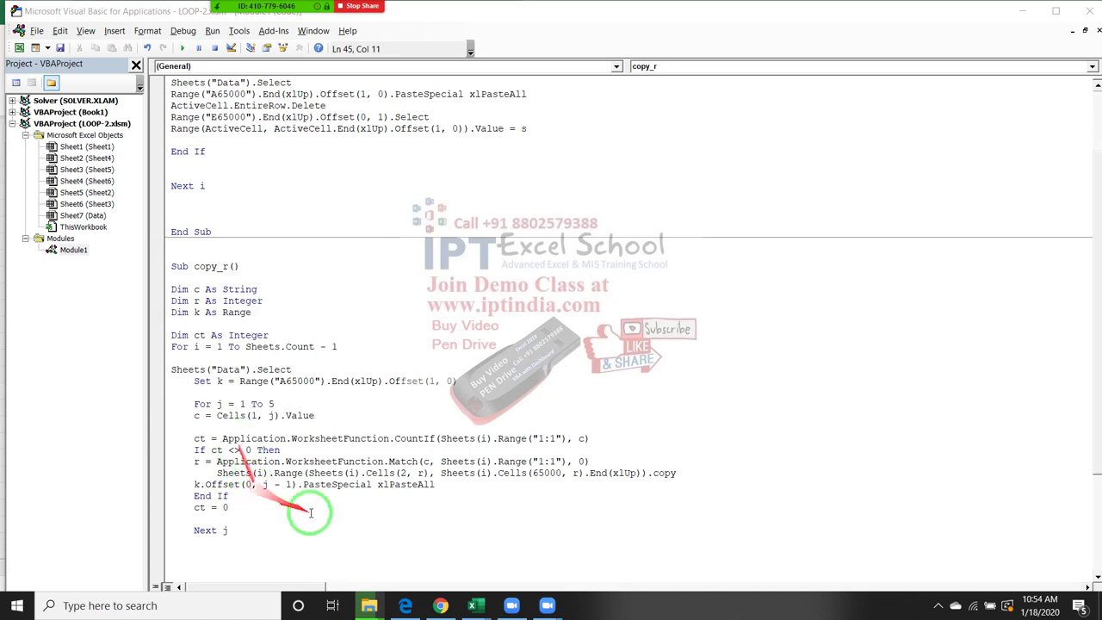
pyautogui.click(476, 606)
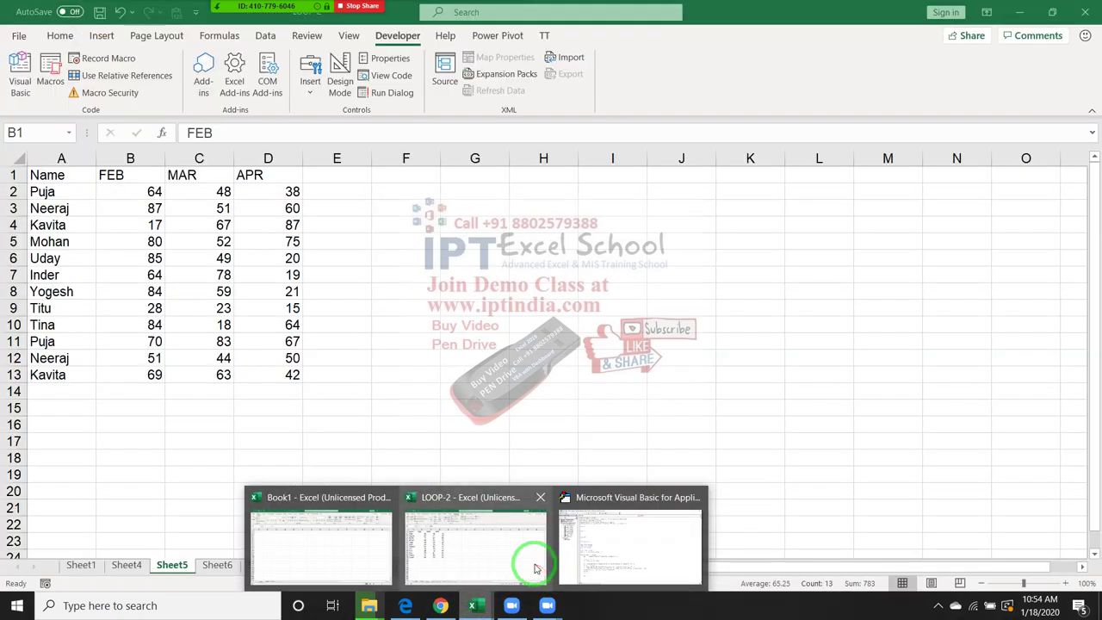
# Step: Bring up the LOOP-2 workbook and switch to its Data sheet
pyautogui.click(534, 563)
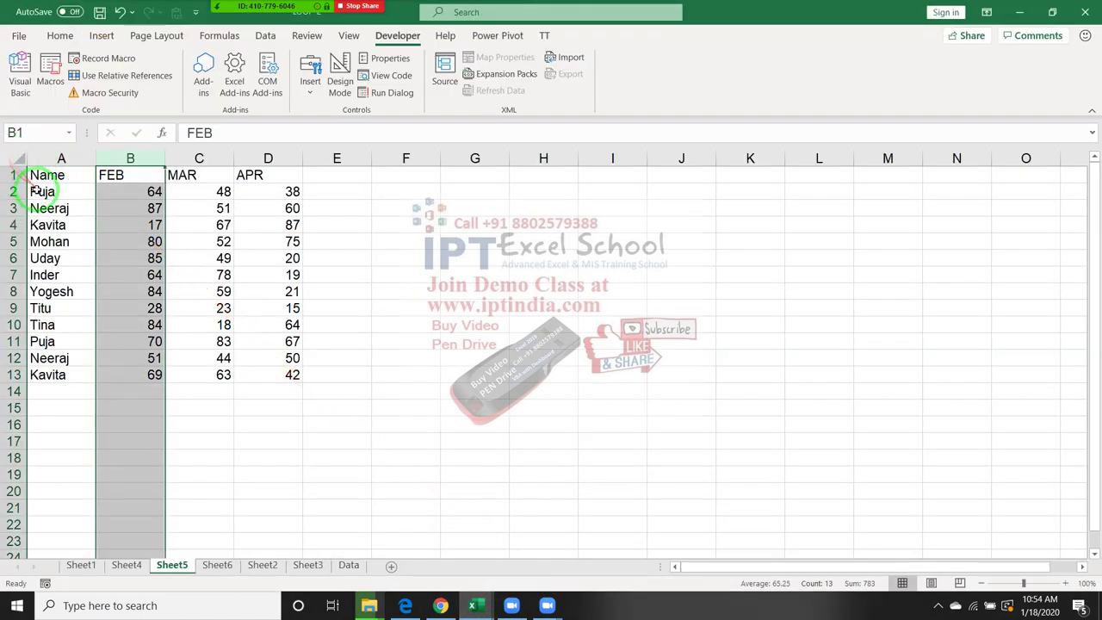
pyautogui.click(348, 565)
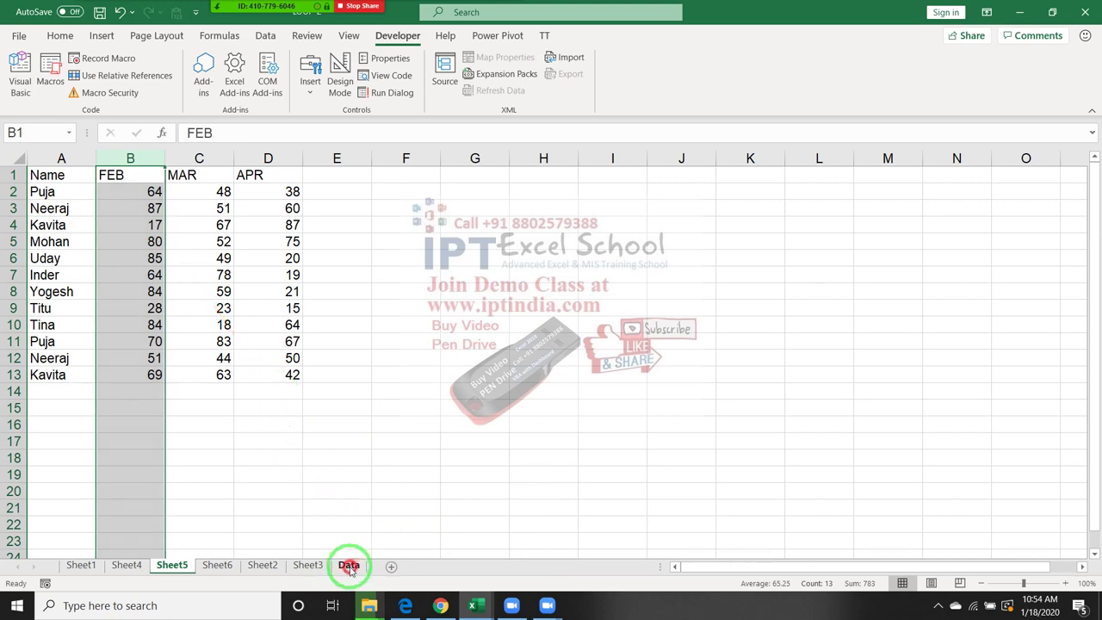
pyautogui.click(120, 270)
# Step: Select every data row from A2 to the end of the data and delete it, keeping the headers
pyautogui.hotkey('ctrl', 'shift', 'Up')
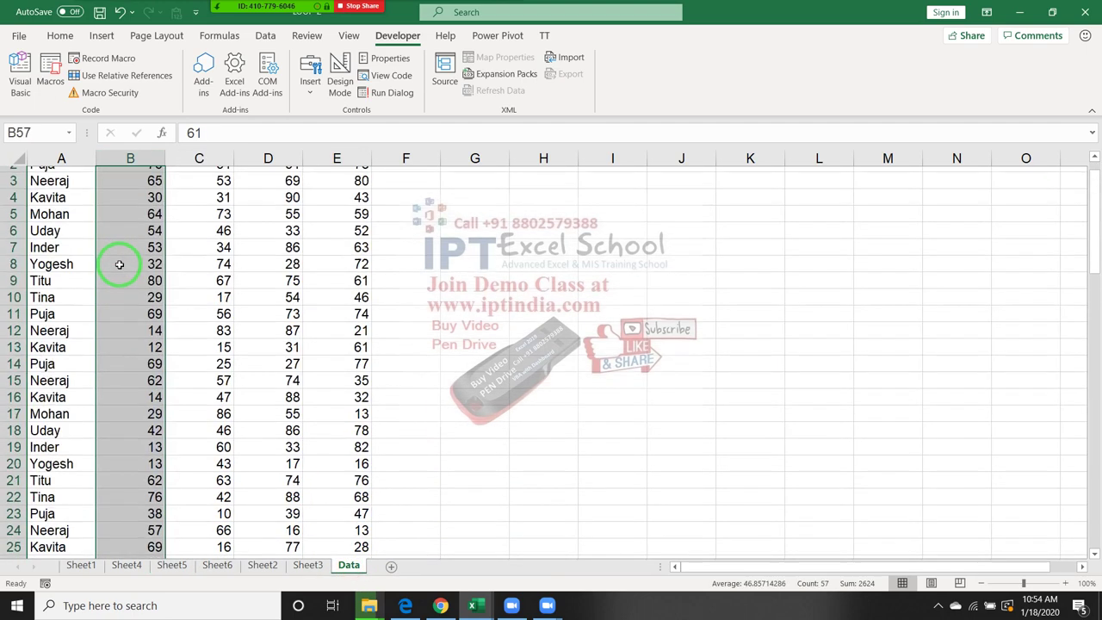
pyautogui.press('Left')
pyautogui.hotkey('ctrl', 'Up')
pyautogui.press('Down')
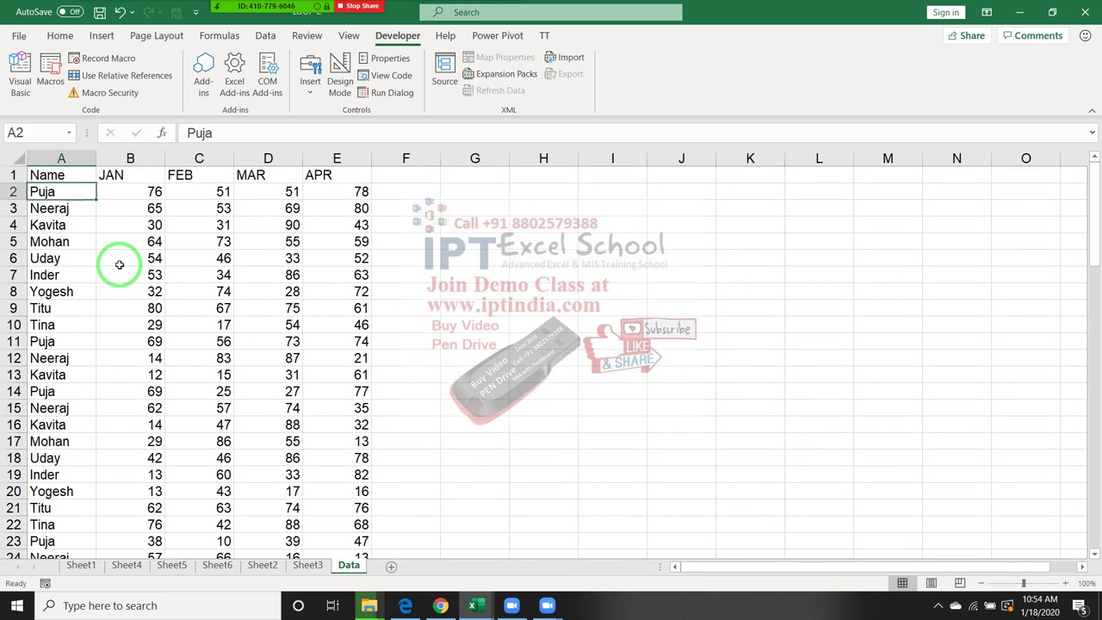
pyautogui.hotkey('ctrl', 'shift', 'Right')
pyautogui.hotkey('ctrl', 'shift', 'Down')
pyautogui.press('Delete')
pyautogui.hotkey('ctrl', 'Up')
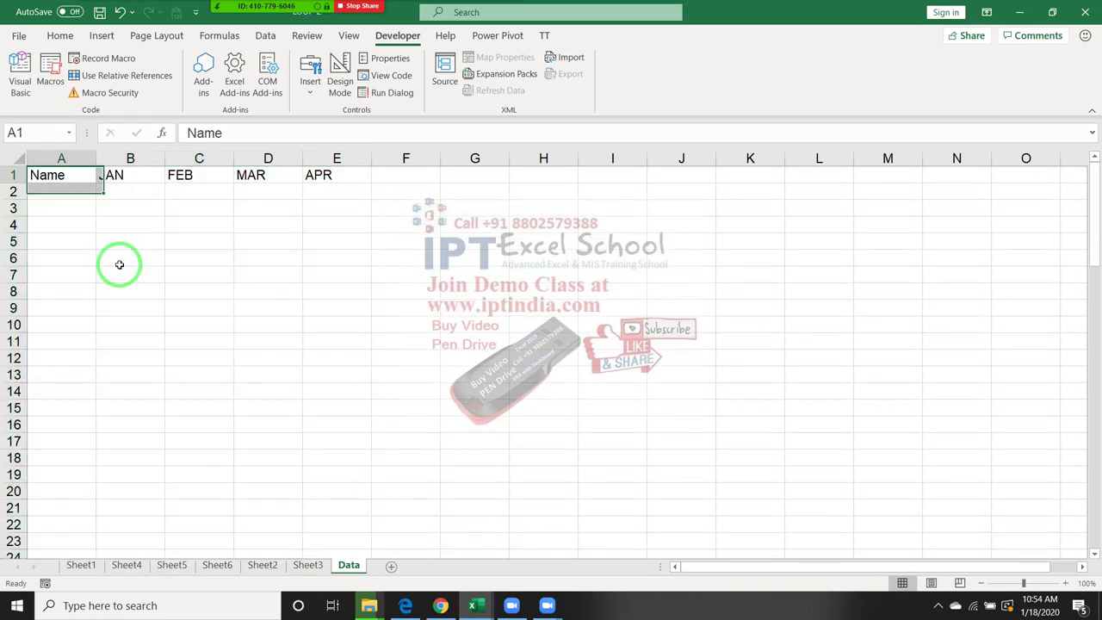
pyautogui.press('Down')
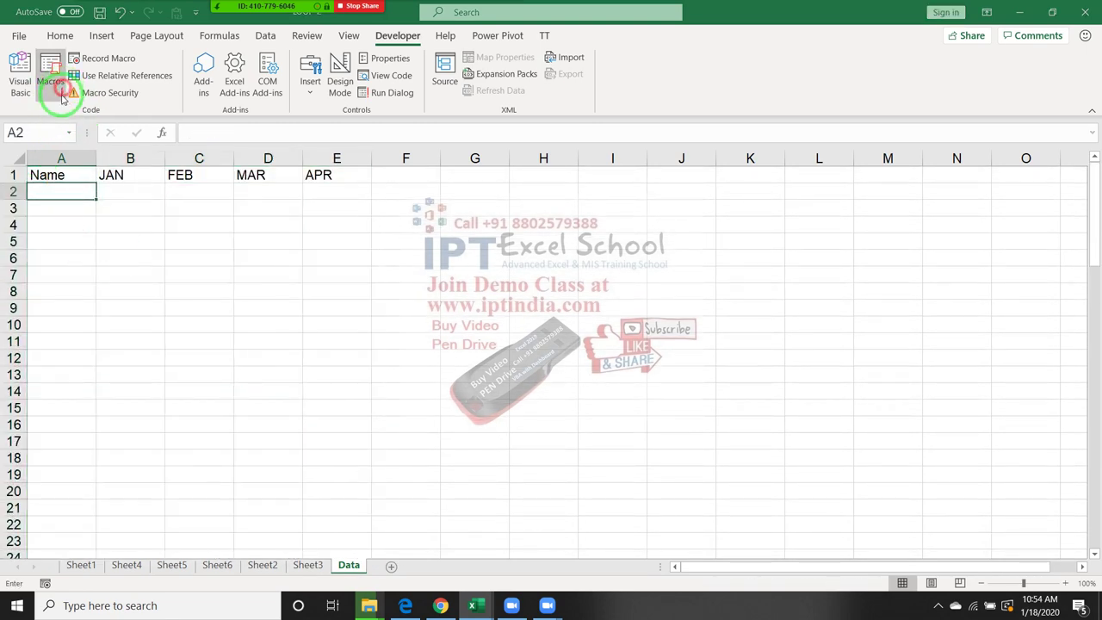
# Step: Run the copy_r macro from the Macros list
pyautogui.click(51, 79)
pyautogui.click(704, 208)
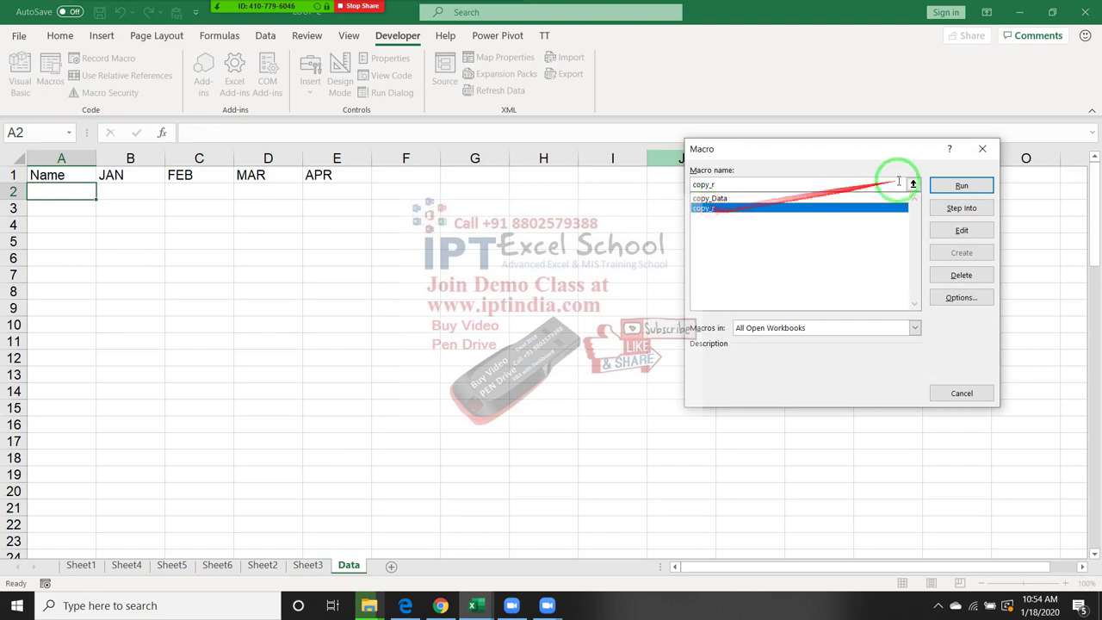
pyautogui.click(954, 186)
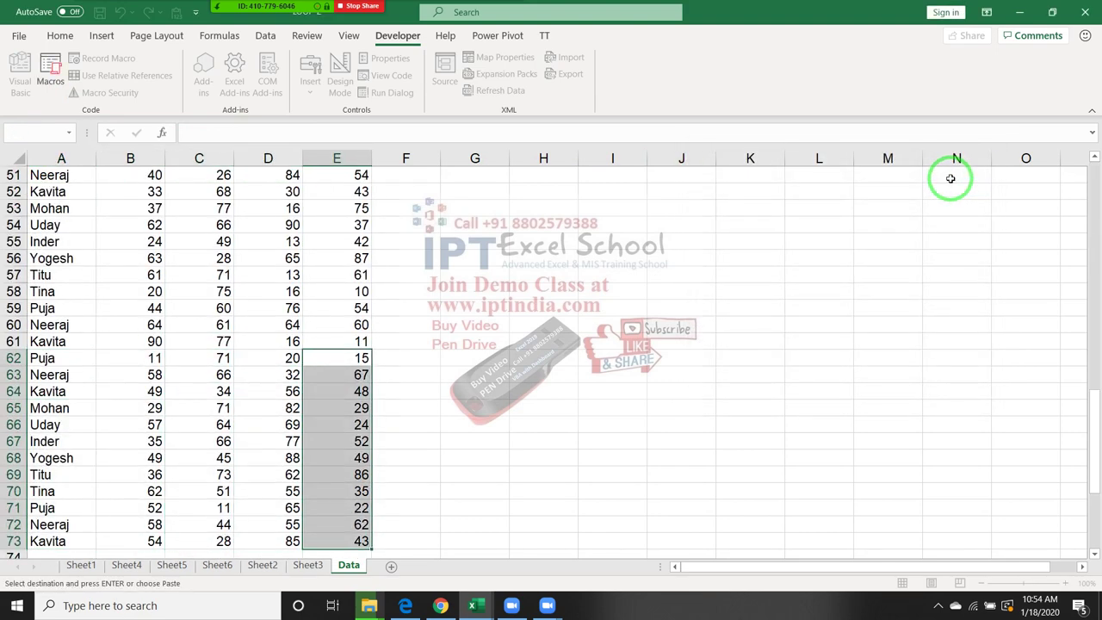
# Step: Review the filled Data sheet, selecting the blank JAN cells in B26:B37
pyautogui.click(364, 315)
pyautogui.scroll(8, 369, 332)
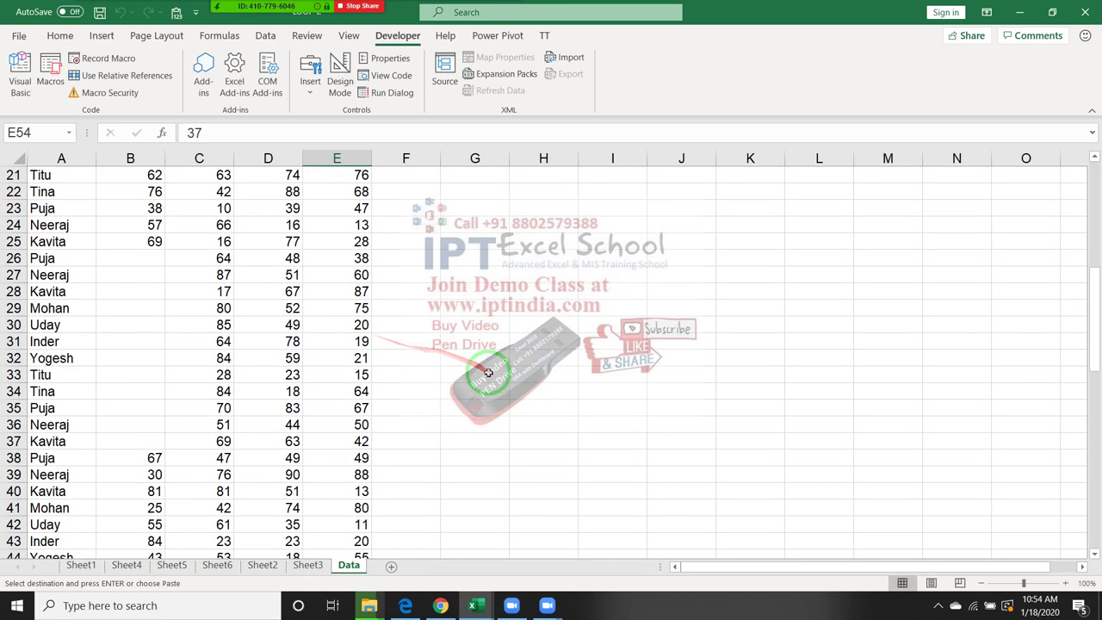
pyautogui.moveTo(152, 257); pyautogui.dragTo(161, 441)
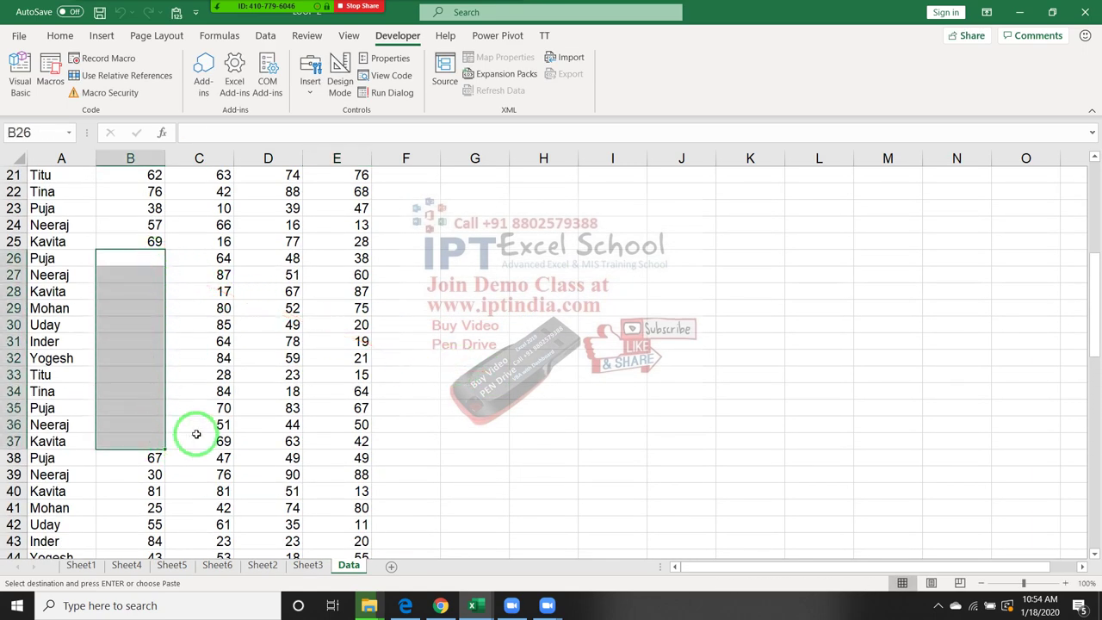
pyautogui.scroll(2, 197, 432)
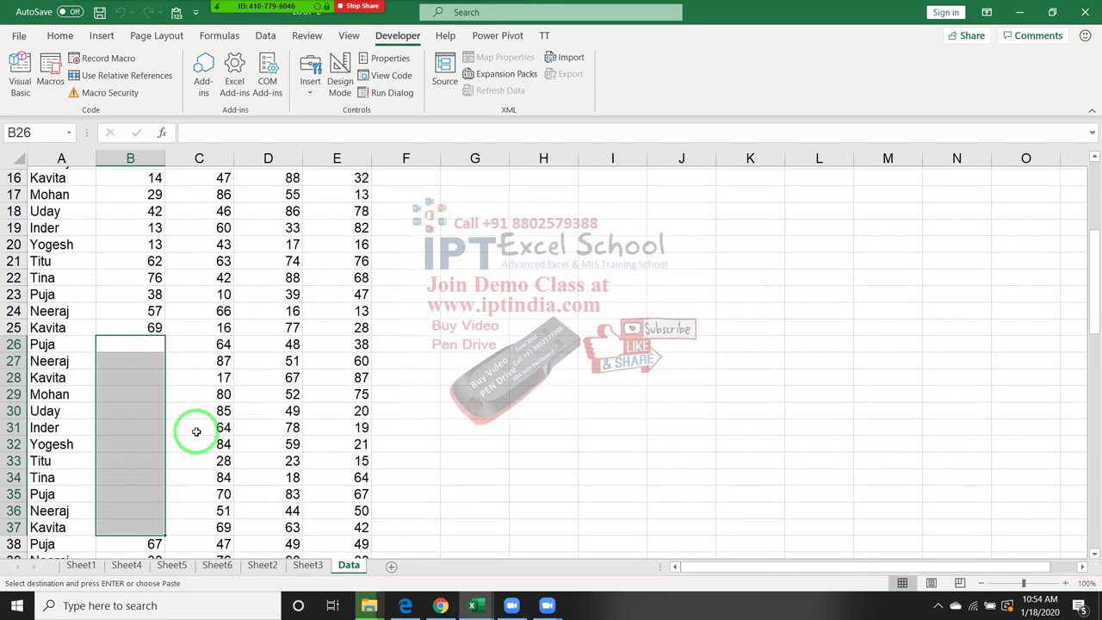
pyautogui.scroll(4, 197, 432)
pyautogui.scroll(1, 196, 431)
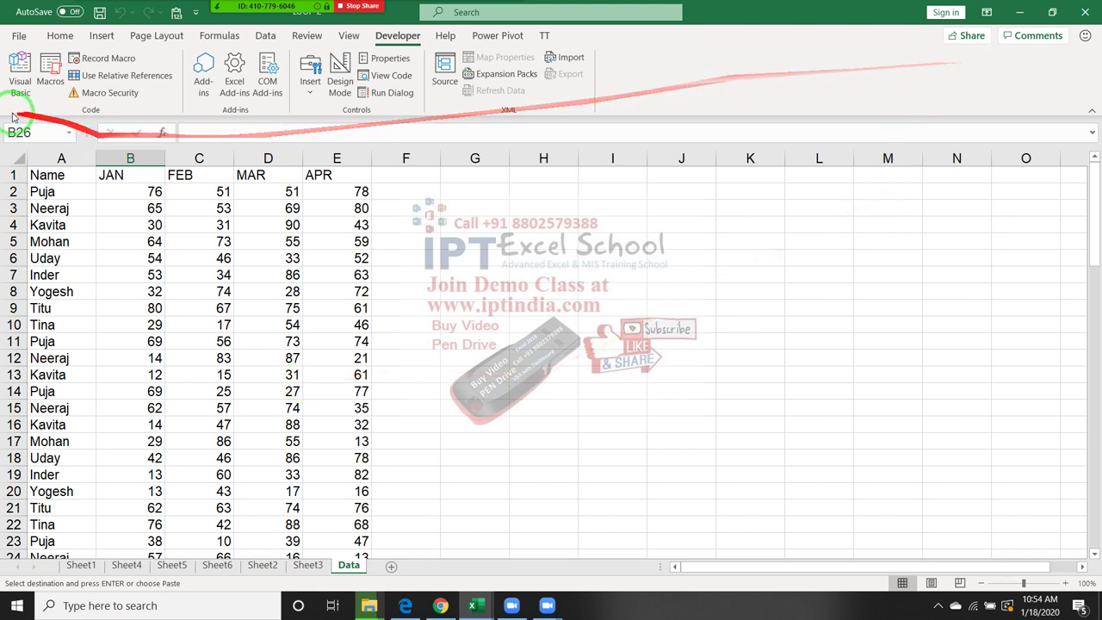
# Step: Close Excel and start a new Gmail message
pyautogui.click(1088, 8)
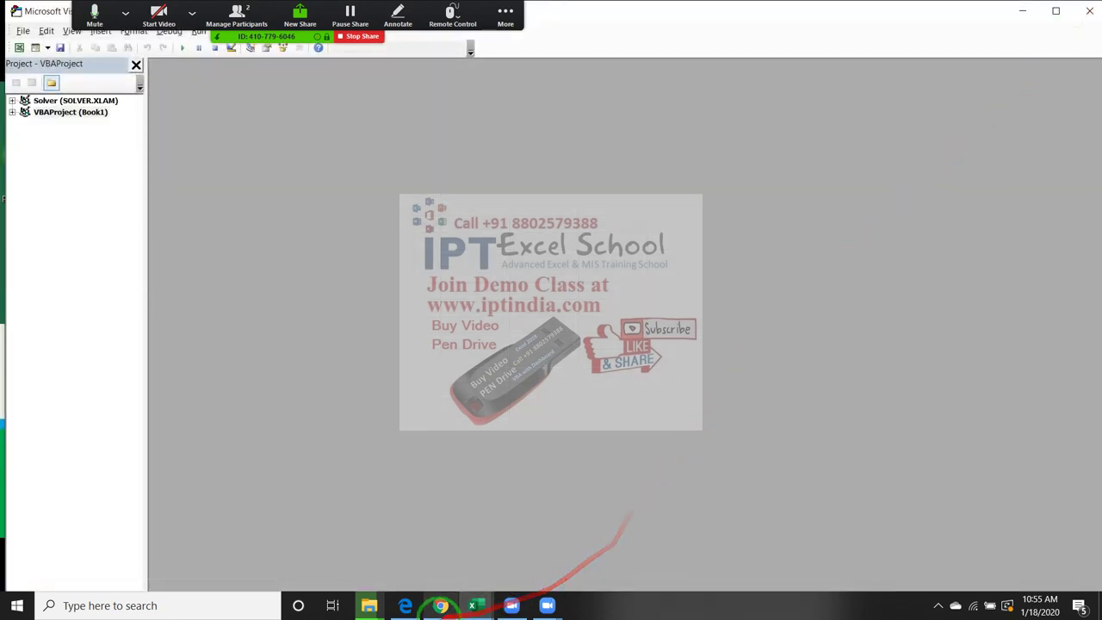
pyautogui.click(441, 606)
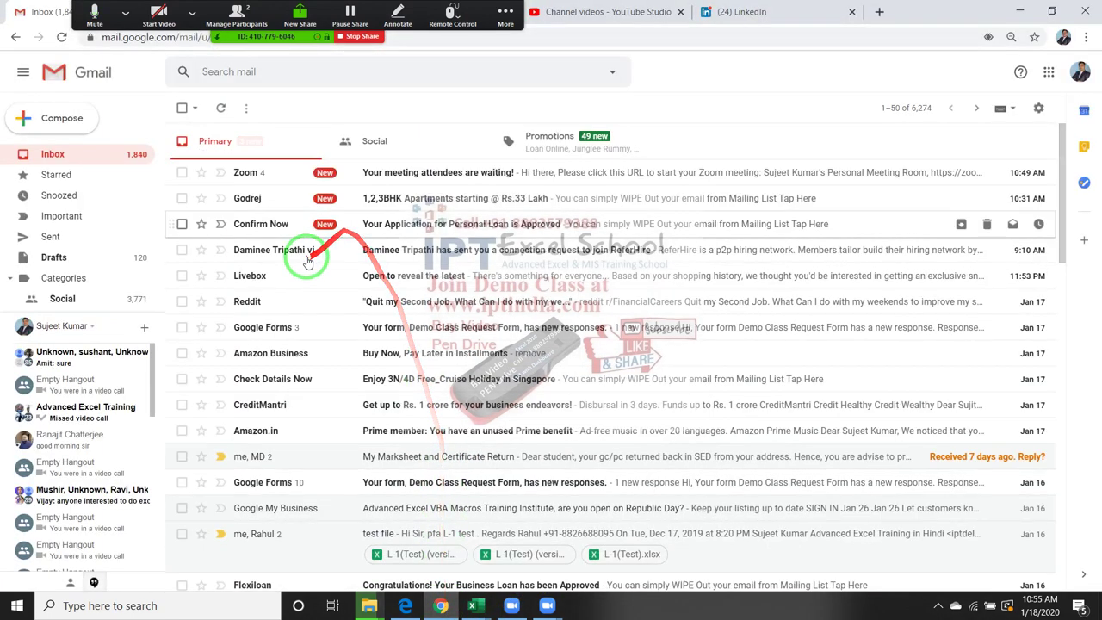
pyautogui.click(86, 117)
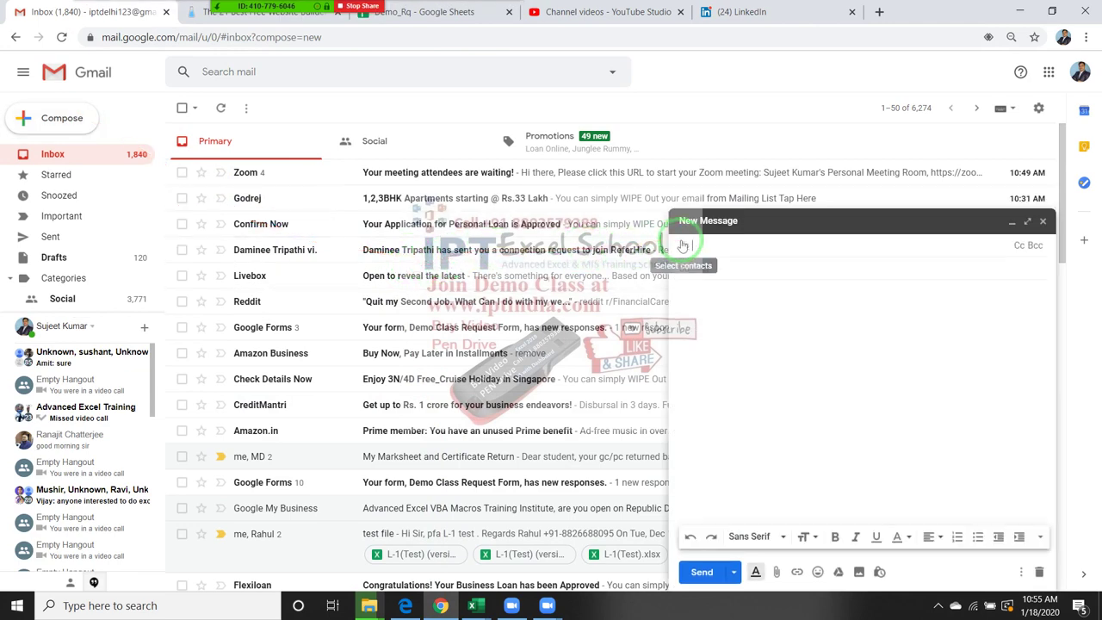
# Step: Address the message to a suggested contact and give it the subject 'project'
pyautogui.click(705, 248)
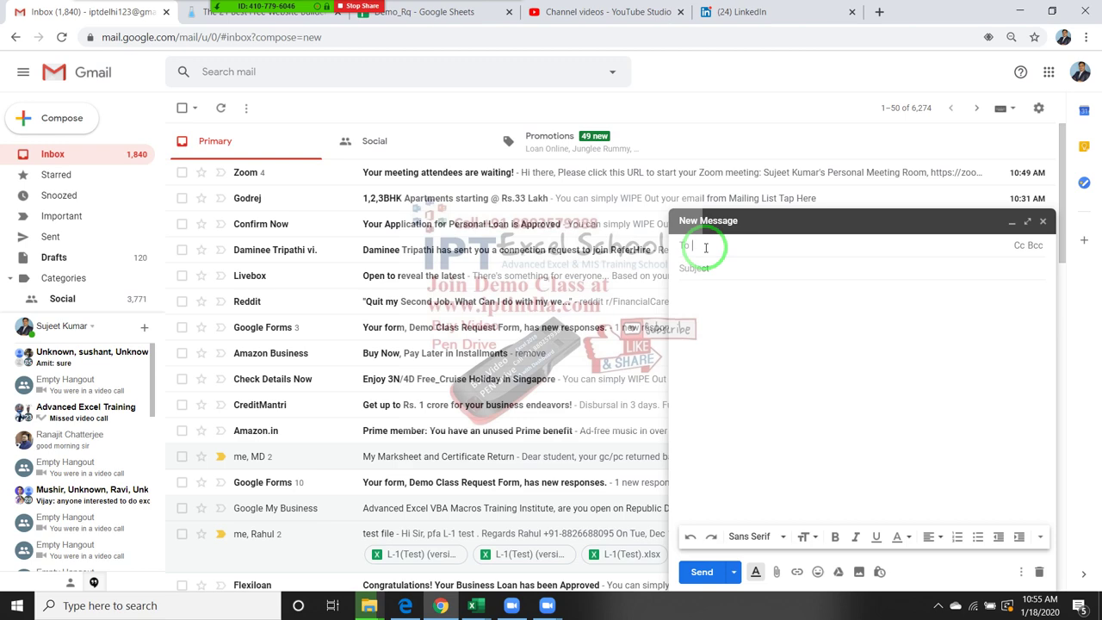
pyautogui.write('bat')
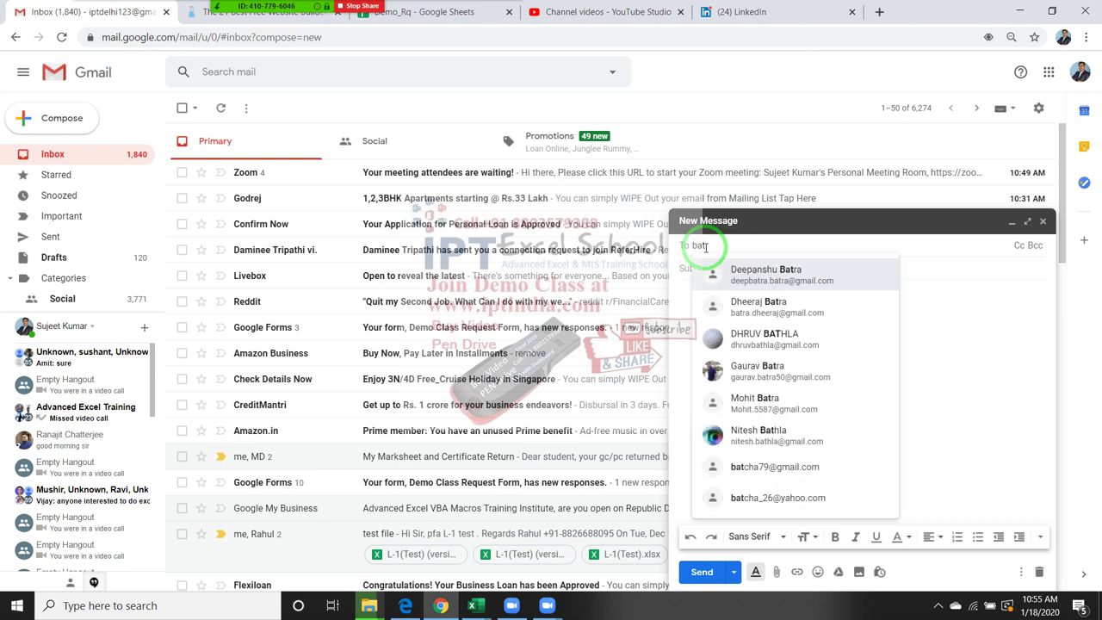
pyautogui.press('BackSpace')
pyautogui.press('BackSpace')
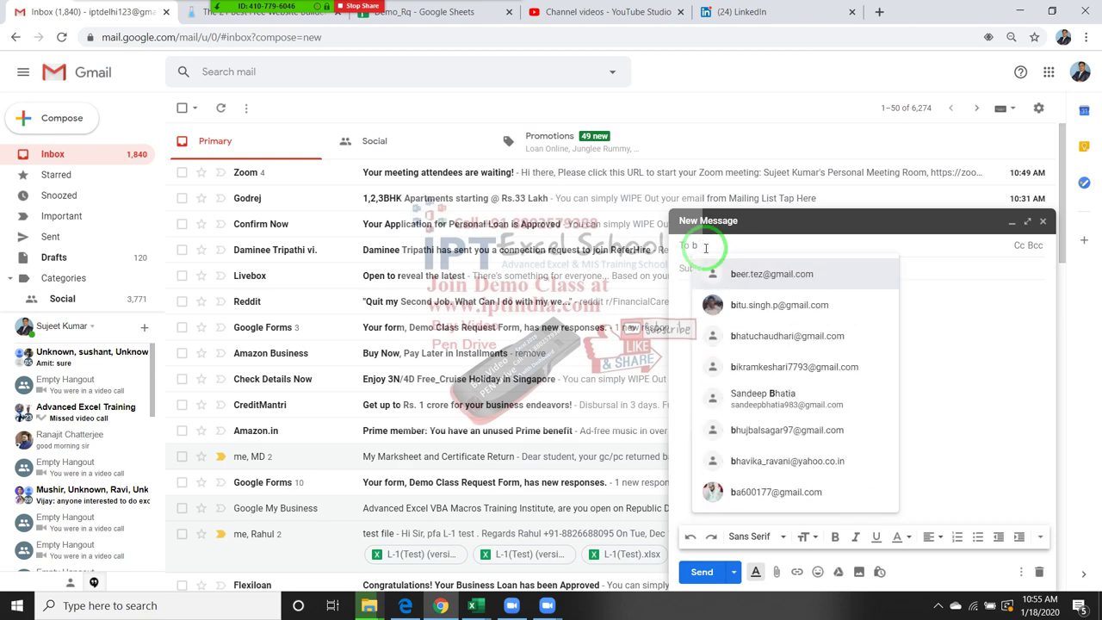
pyautogui.write('i')
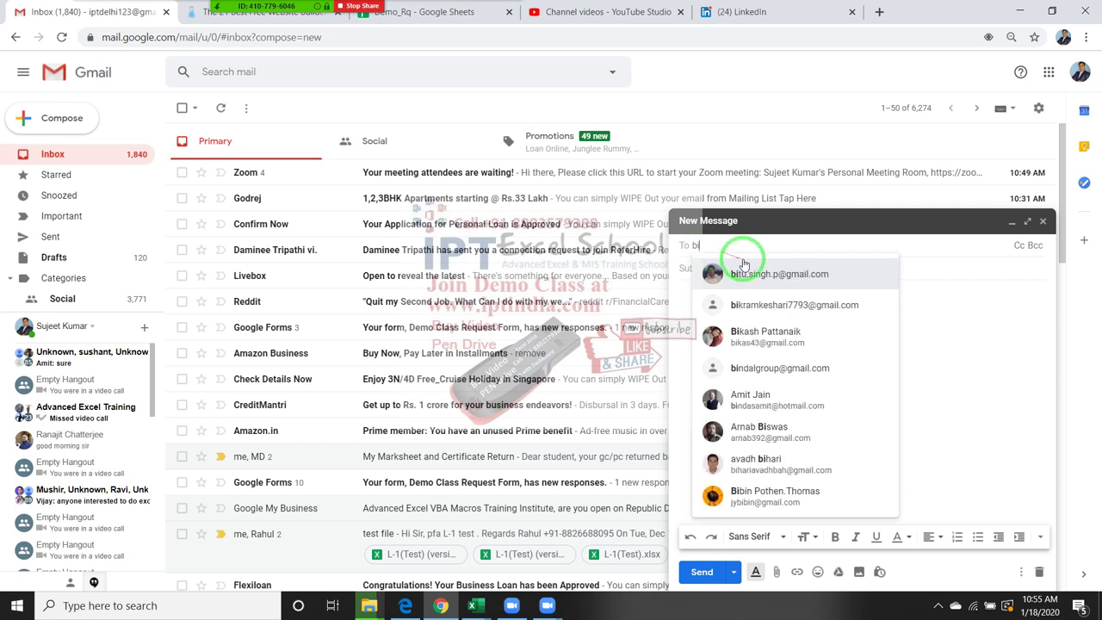
pyautogui.click(761, 270)
pyautogui.write('project')
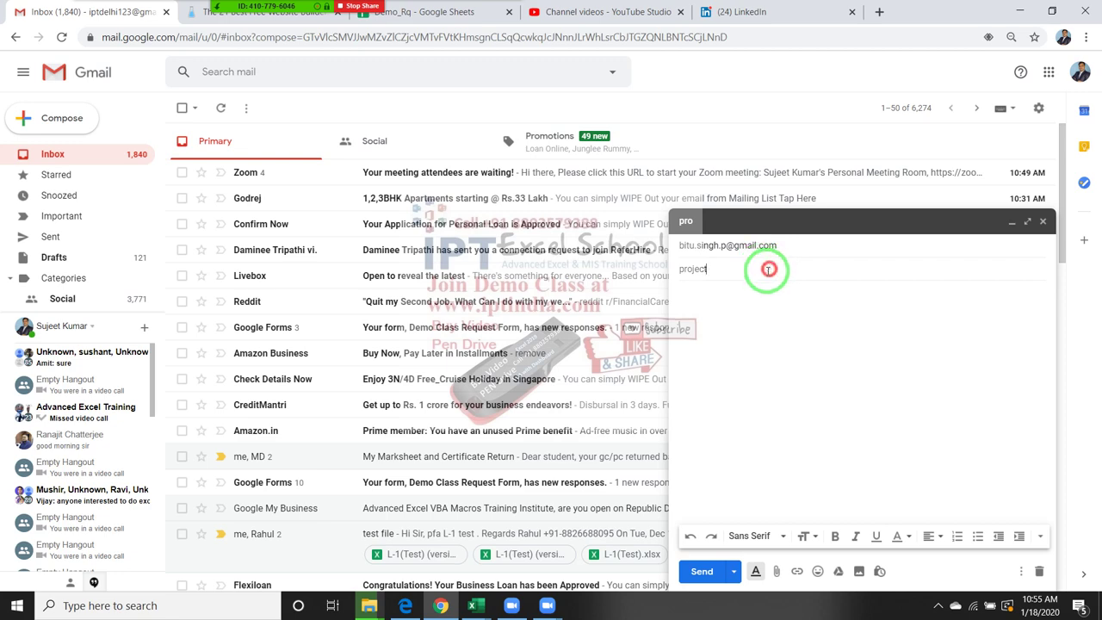
pyautogui.click(752, 305)
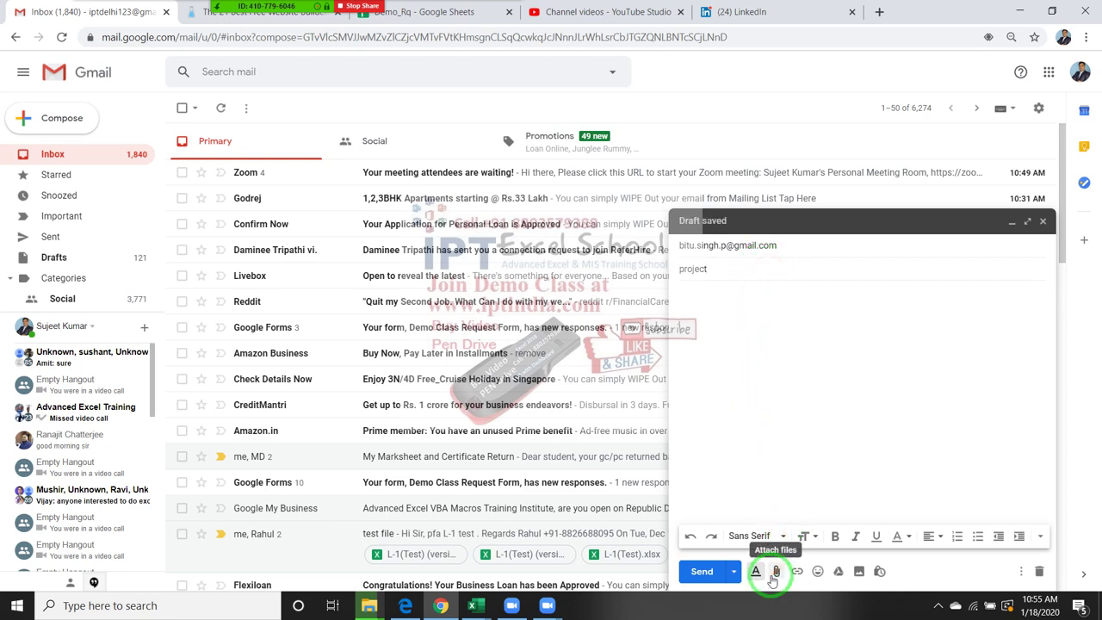
# Step: Open the attachment picker and browse to the New folder on the Desktop
pyautogui.click(774, 572)
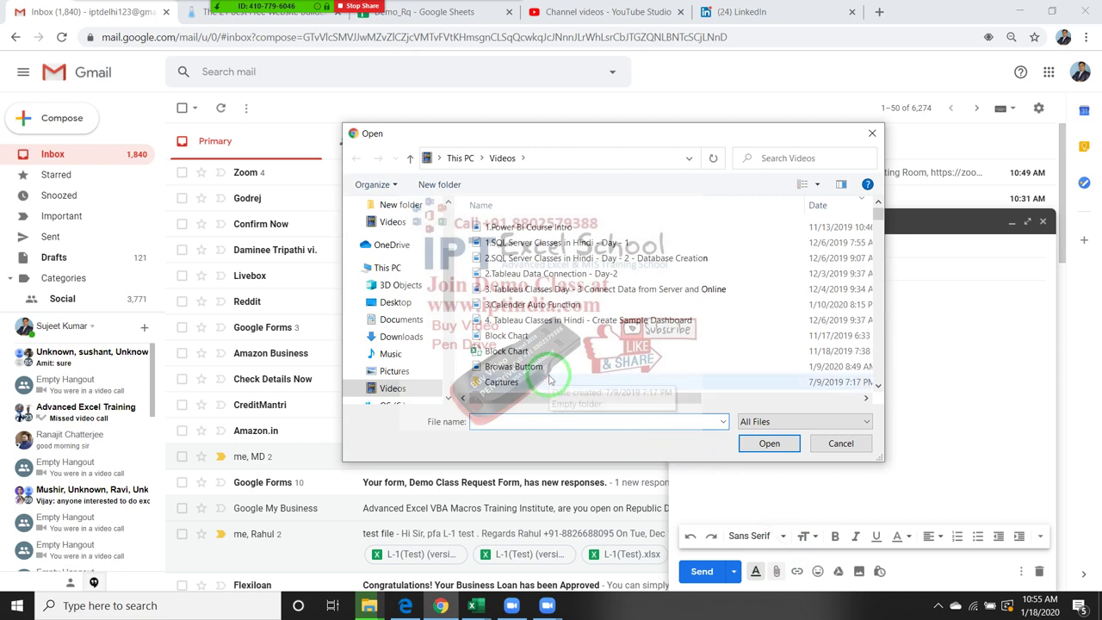
pyautogui.scroll(-3, 533, 361)
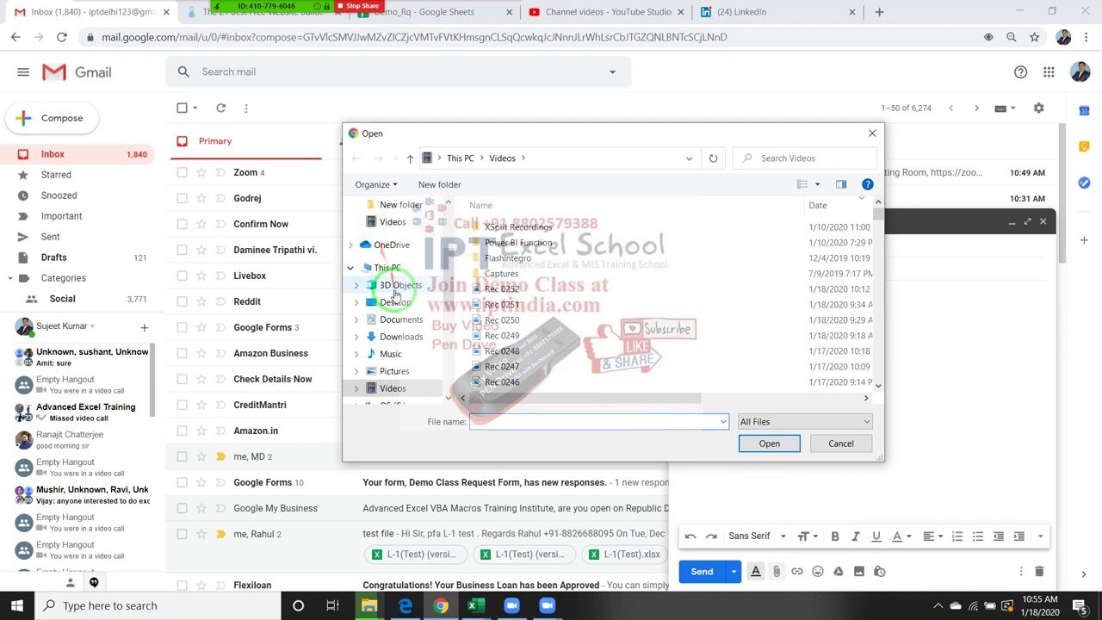
pyautogui.click(396, 305)
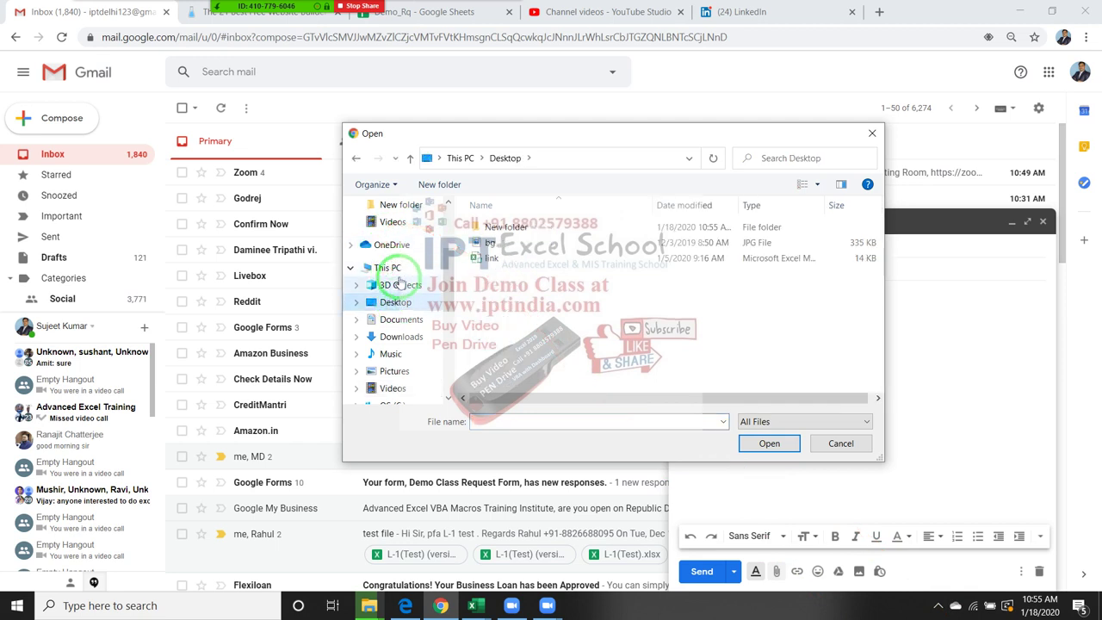
pyautogui.click(499, 227)
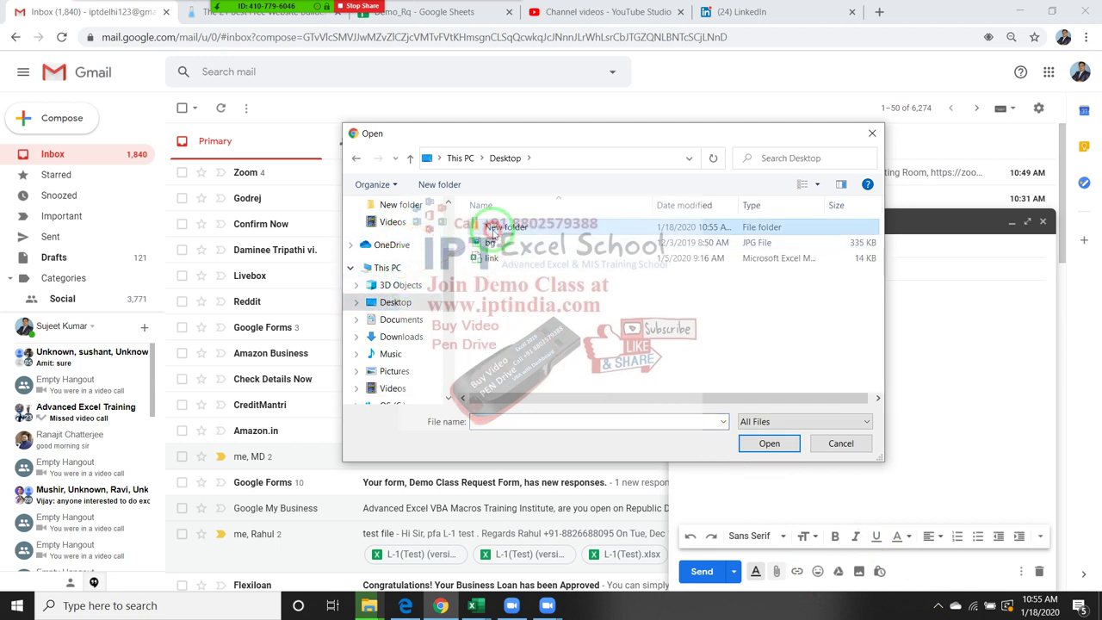
pyautogui.doubleClick(499, 227)
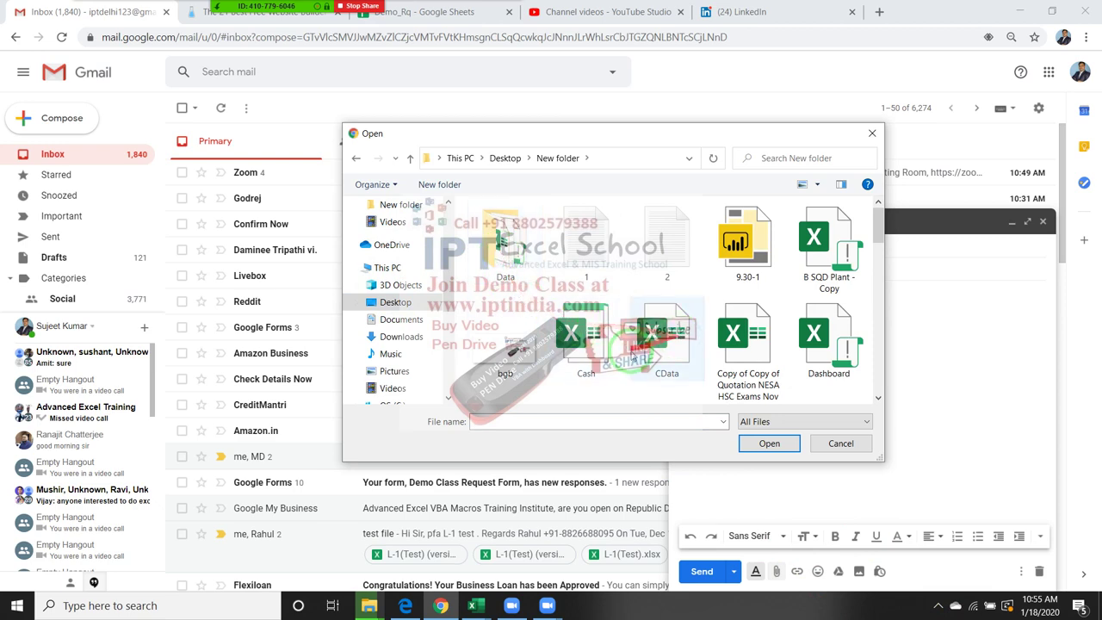
# Step: Find the LOOP-2 workbook in the folder and attach it
pyautogui.scroll(-3, 654, 379)
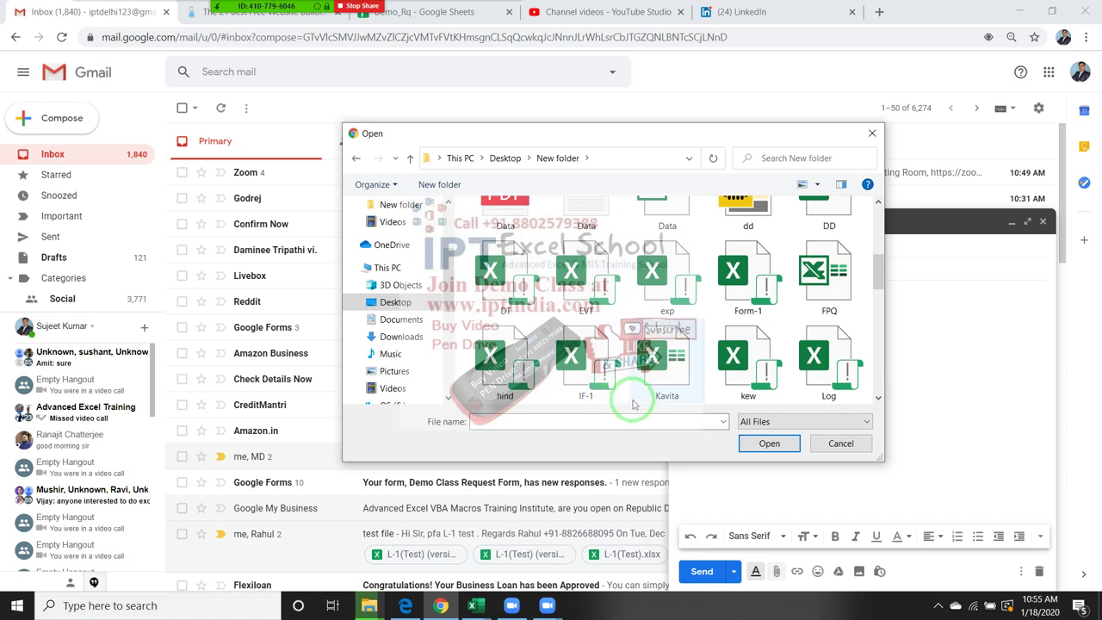
pyautogui.click(667, 394)
pyautogui.press('l')
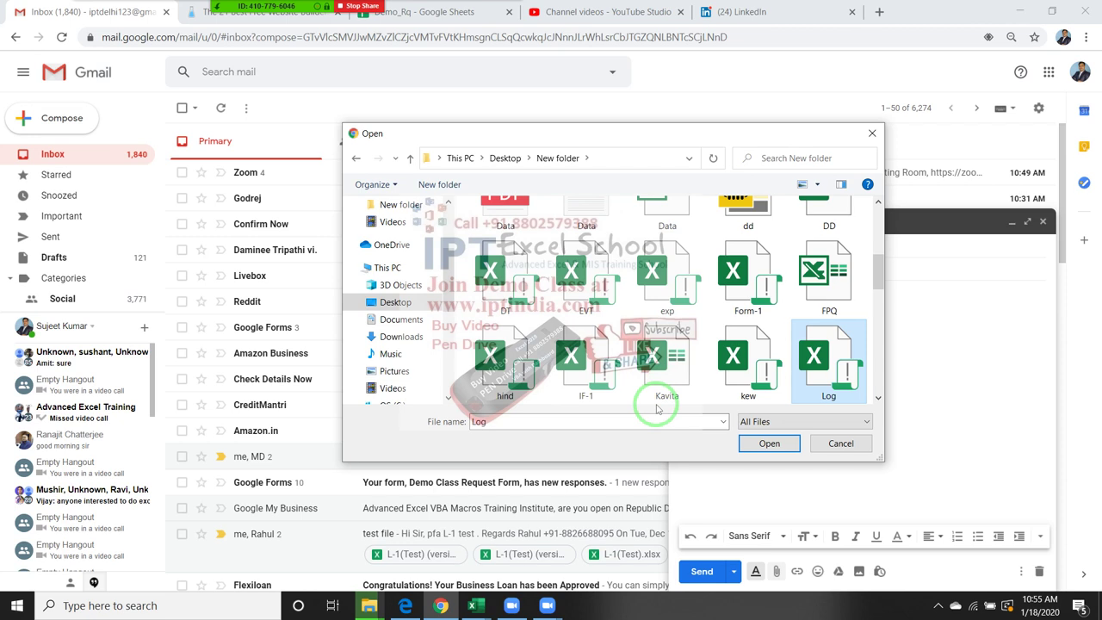
pyautogui.scroll(-2, 654, 402)
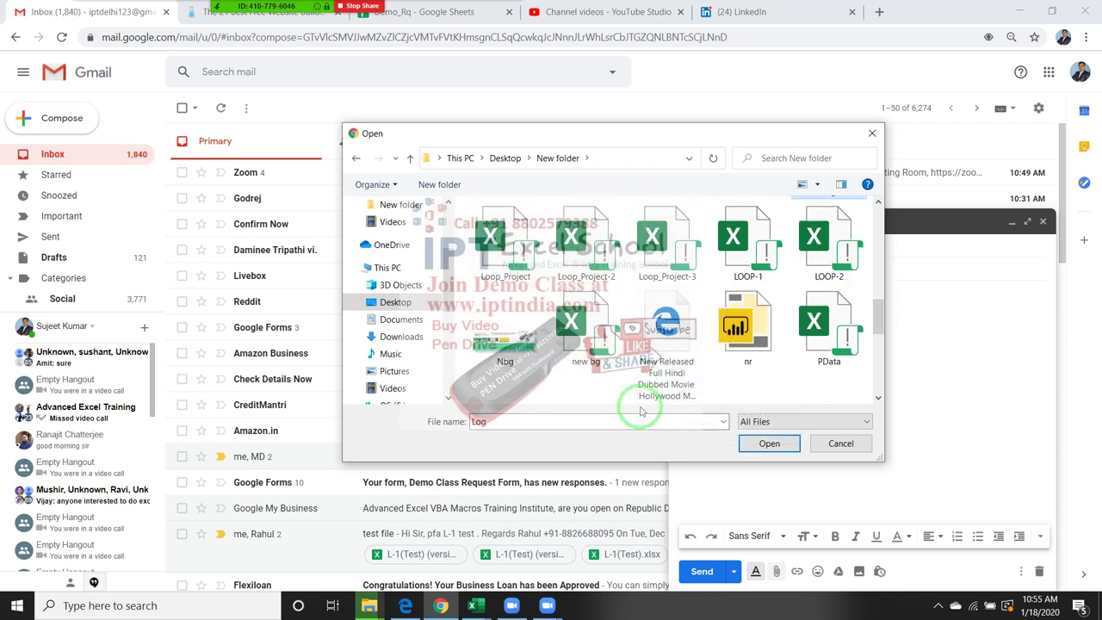
pyautogui.doubleClick(800, 271)
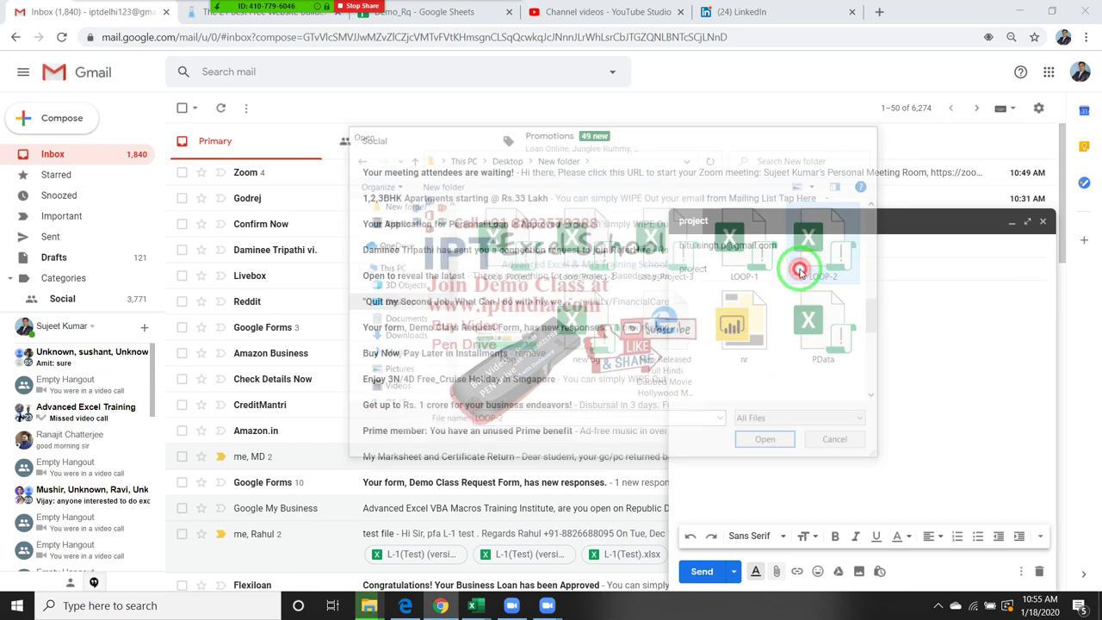